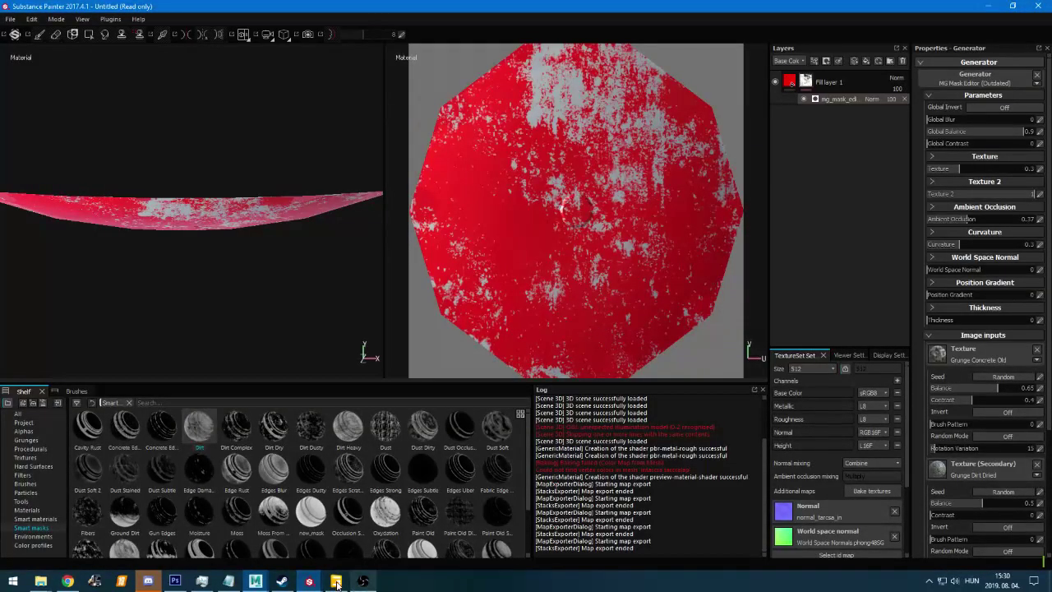
Switch to Photoshop and copy the whole phong48SG_dirt.png map into the blue channel of the Névtelen-1 document
{"action": "left_click", "coordinate": [175, 581]}
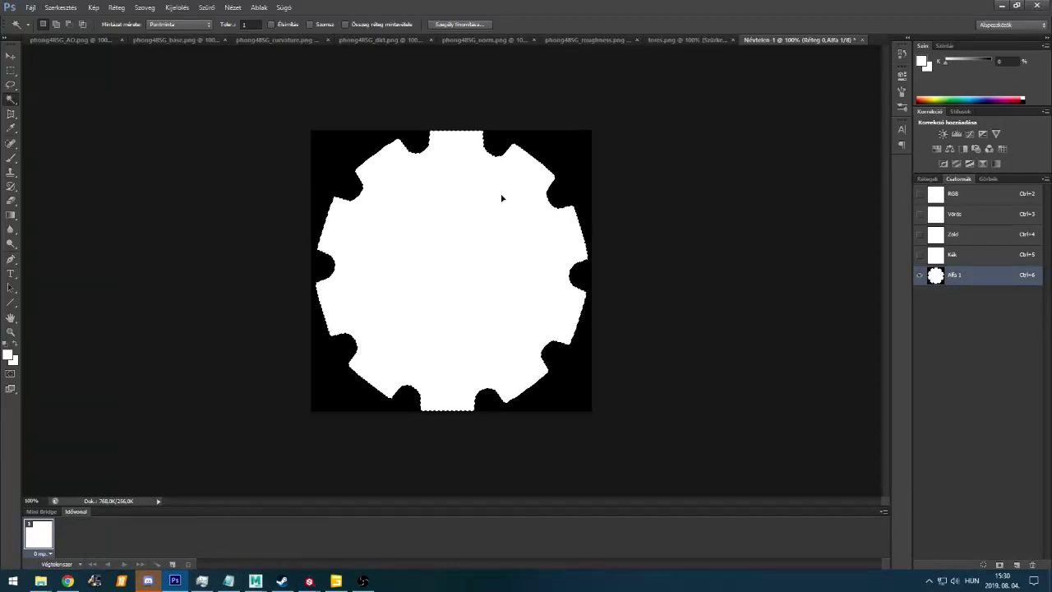
{"action": "left_click", "coordinate": [365, 42]}
{"action": "left_click", "coordinate": [477, 41]}
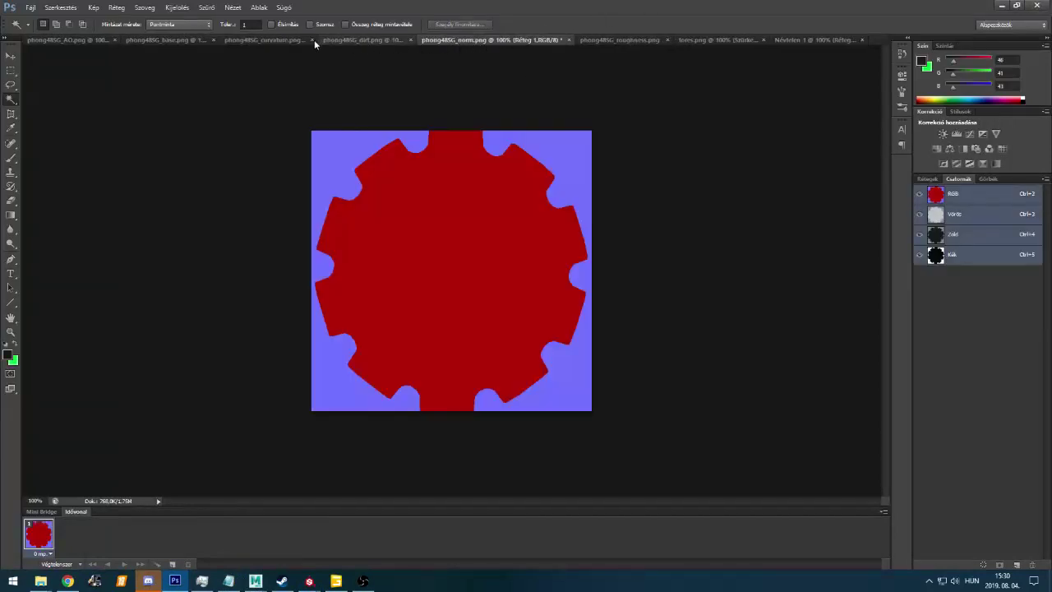
{"action": "left_click", "coordinate": [282, 39]}
{"action": "left_click", "coordinate": [202, 39]}
{"action": "left_click", "coordinate": [419, 39]}
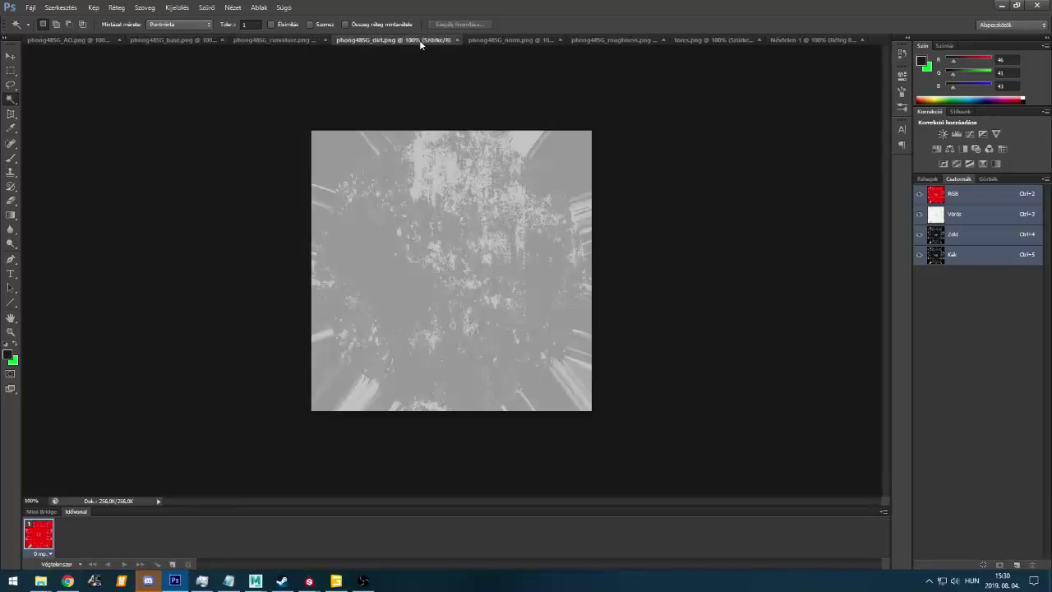
{"action": "left_click", "coordinate": [799, 38]}
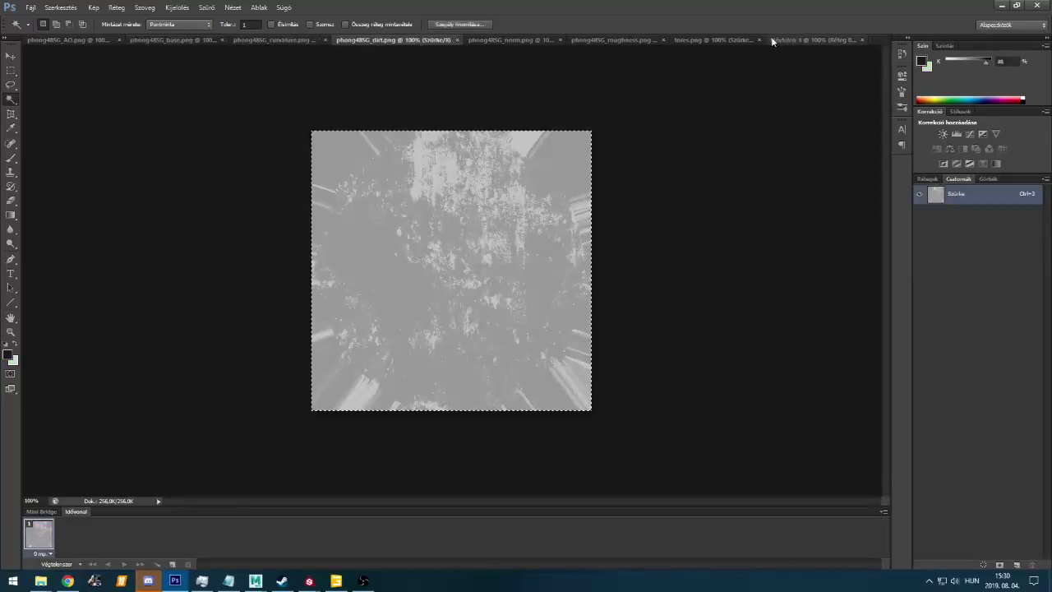
{"action": "left_click", "coordinate": [958, 256]}
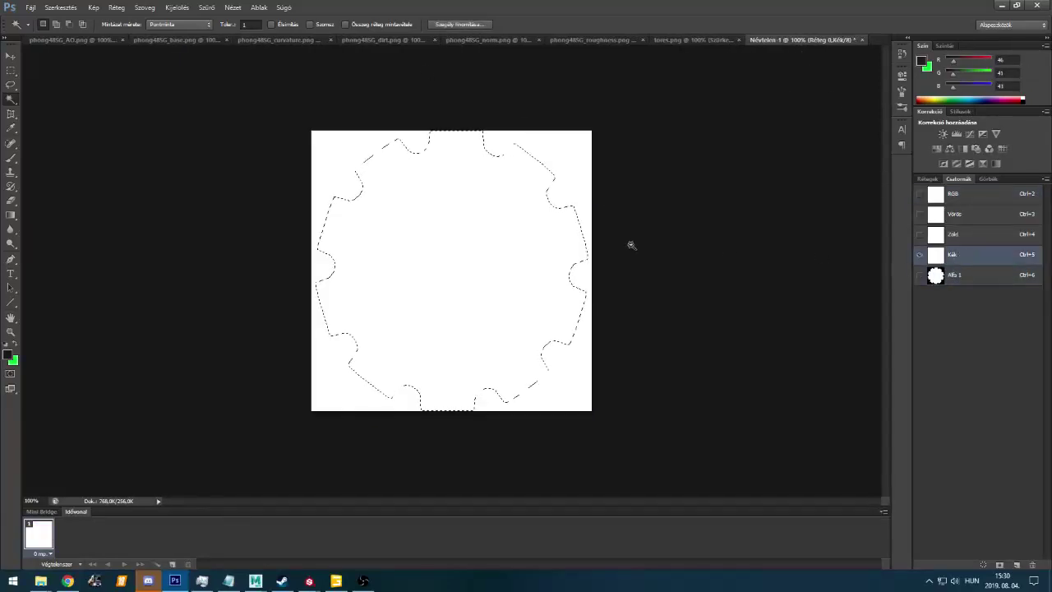
Copy the whole phong48SG_AO.png map into the green channel of Névtelen-1
{"action": "left_click", "coordinate": [976, 234]}
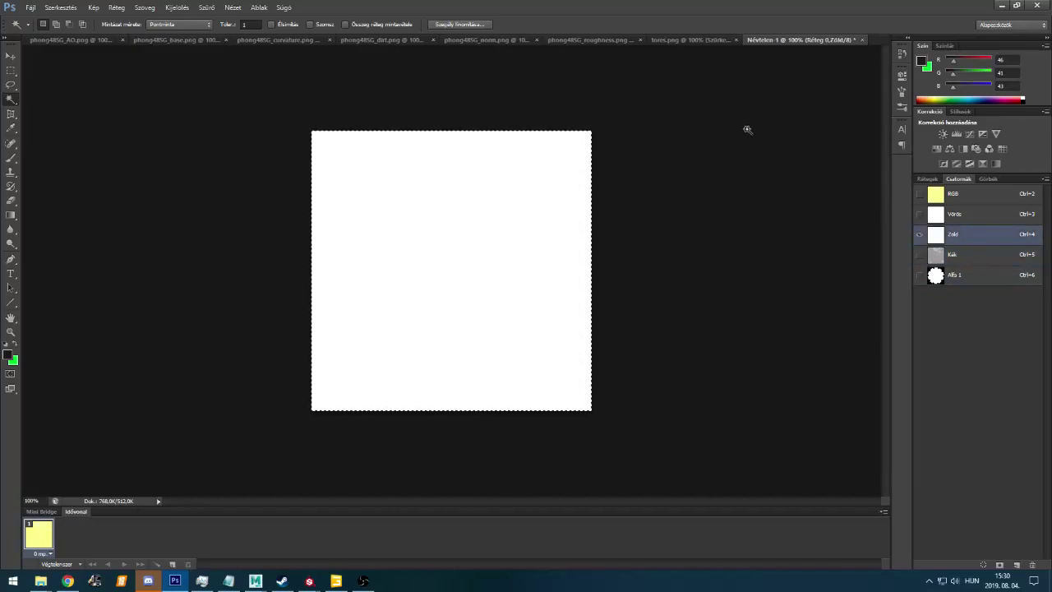
{"action": "left_click", "coordinate": [590, 39]}
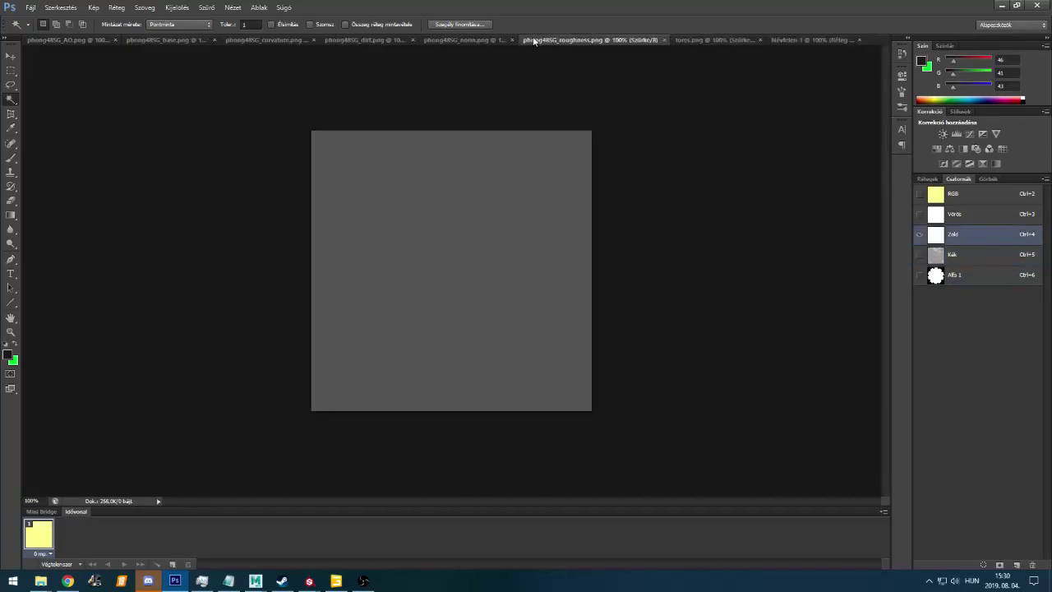
{"action": "left_click", "coordinate": [114, 39]}
{"action": "left_click", "coordinate": [787, 39]}
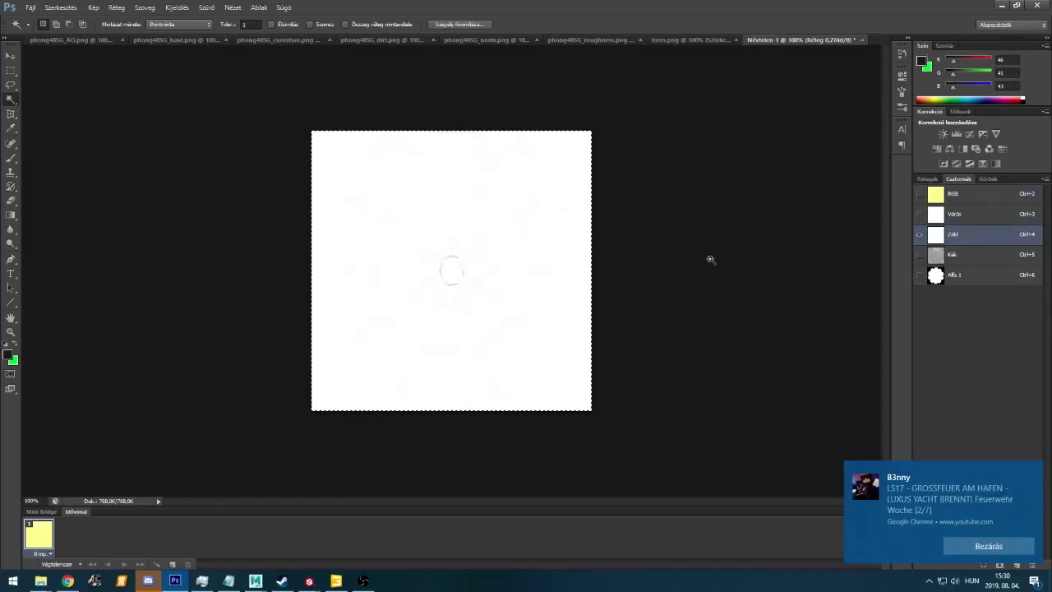
Select and copy the whole tores.png map, then return to the Névtelen-1 document
{"action": "key", "text": "ctrl+Tab"}
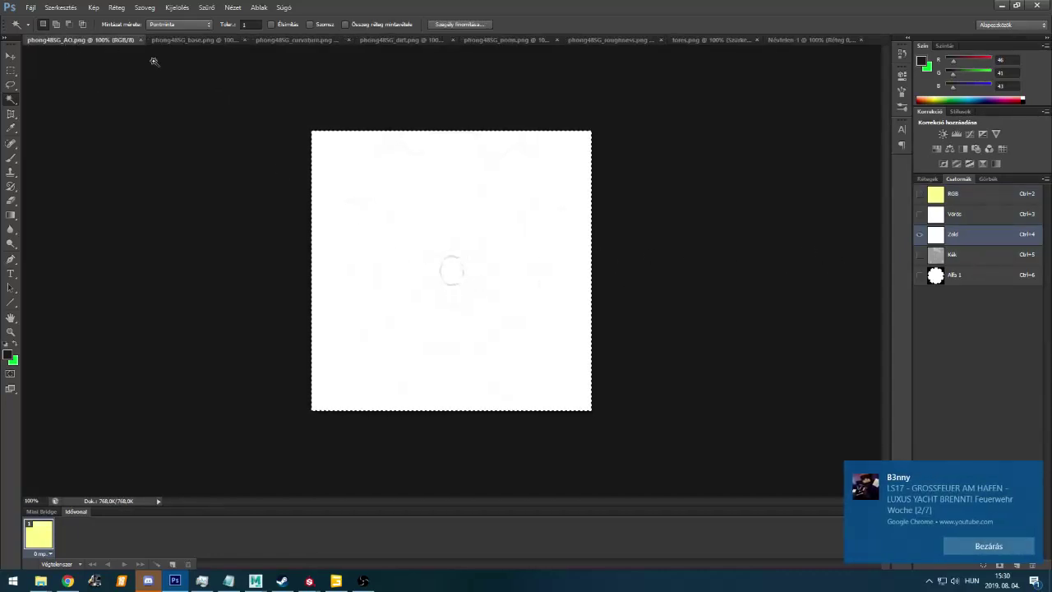
{"action": "left_click", "coordinate": [928, 178]}
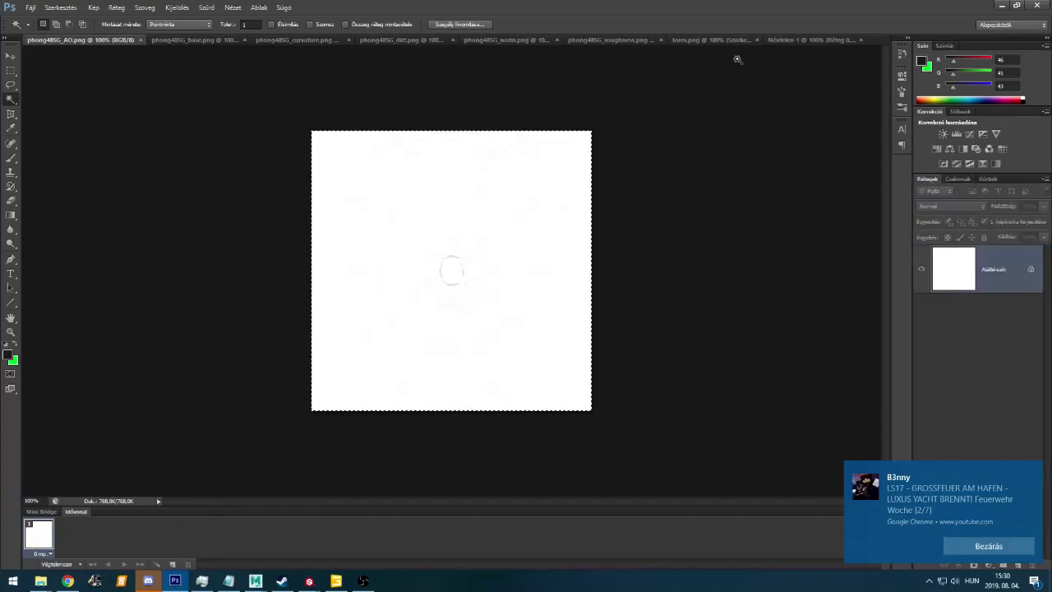
{"action": "left_click", "coordinate": [703, 38]}
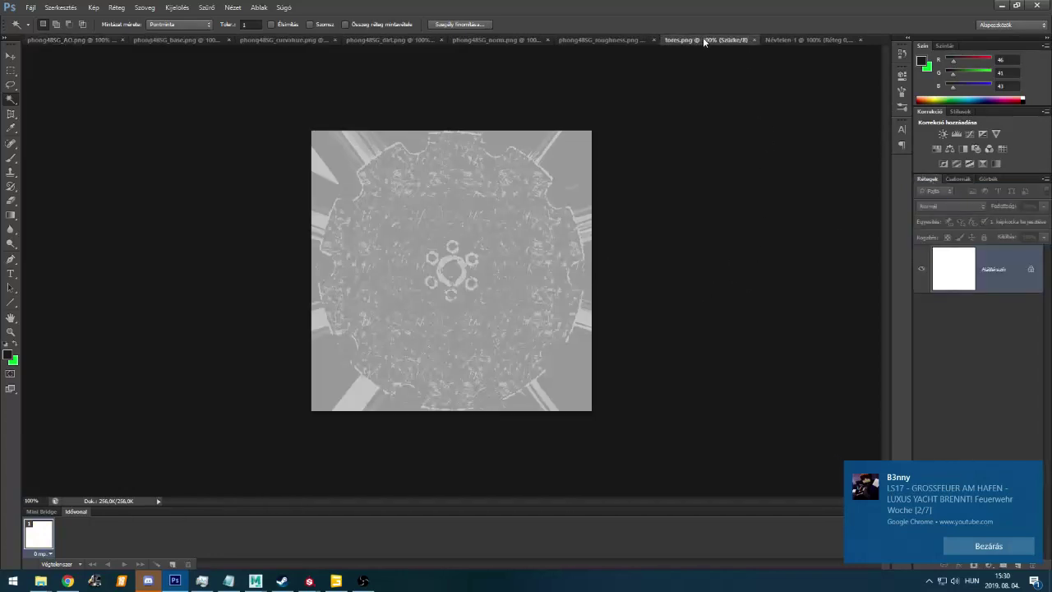
{"action": "key", "text": "ctrl+Tab"}
{"action": "left_click", "coordinate": [958, 178]}
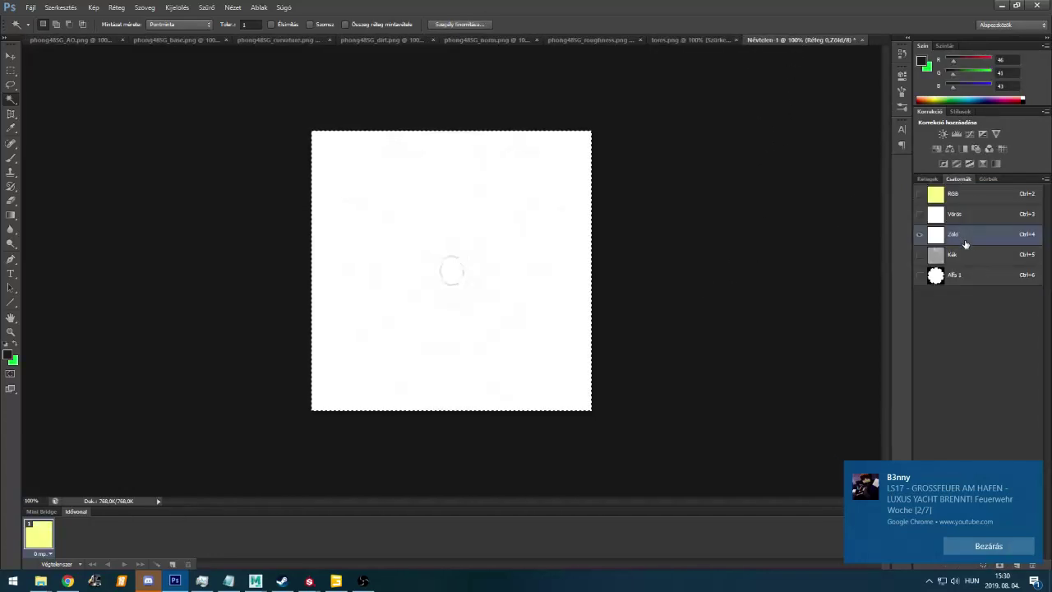
{"action": "left_click", "coordinate": [940, 212]}
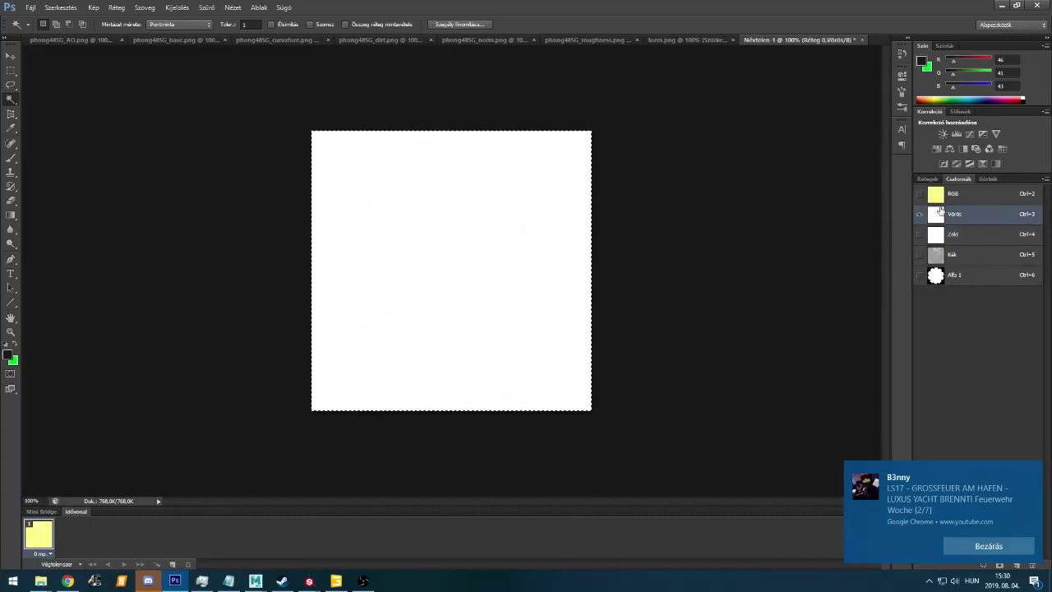
{"action": "left_click", "coordinate": [672, 40]}
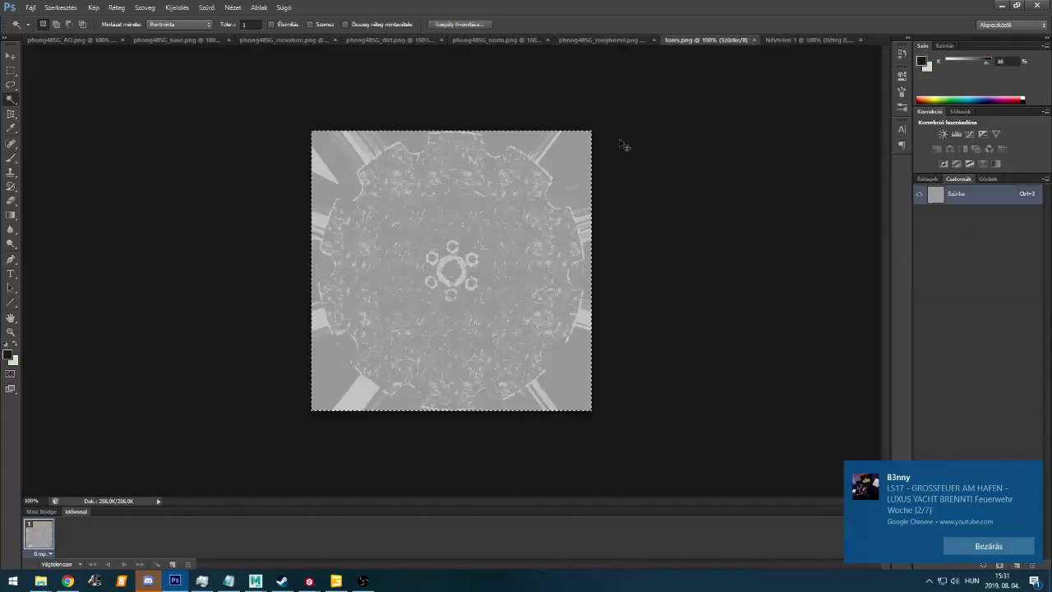
{"action": "left_click", "coordinate": [783, 39]}
{"action": "left_click", "coordinate": [990, 195]}
{"action": "key", "text": "ctrl+v"}
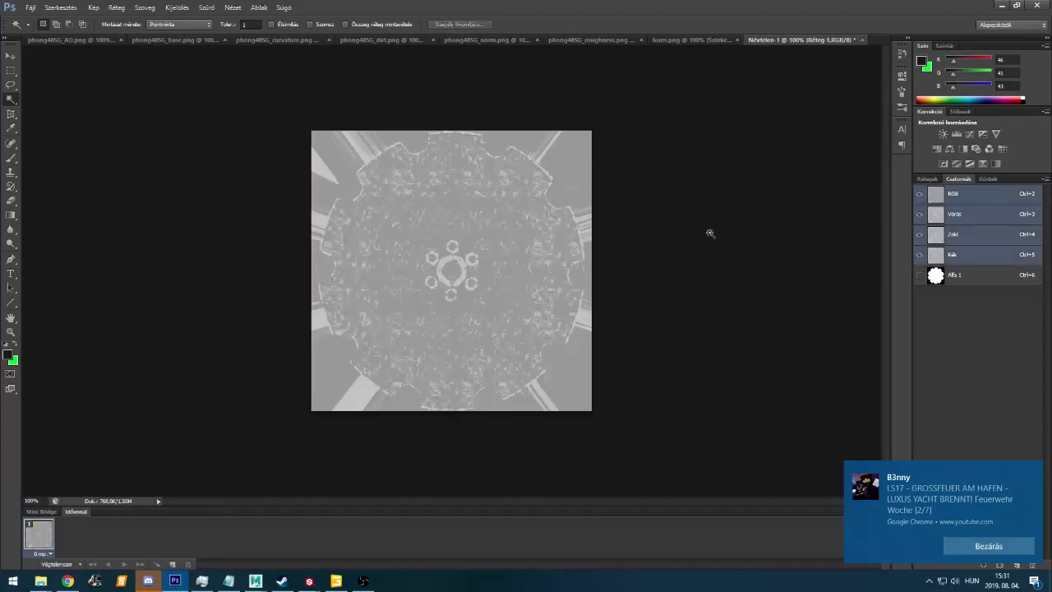
{"action": "key", "text": "ctrl+z"}
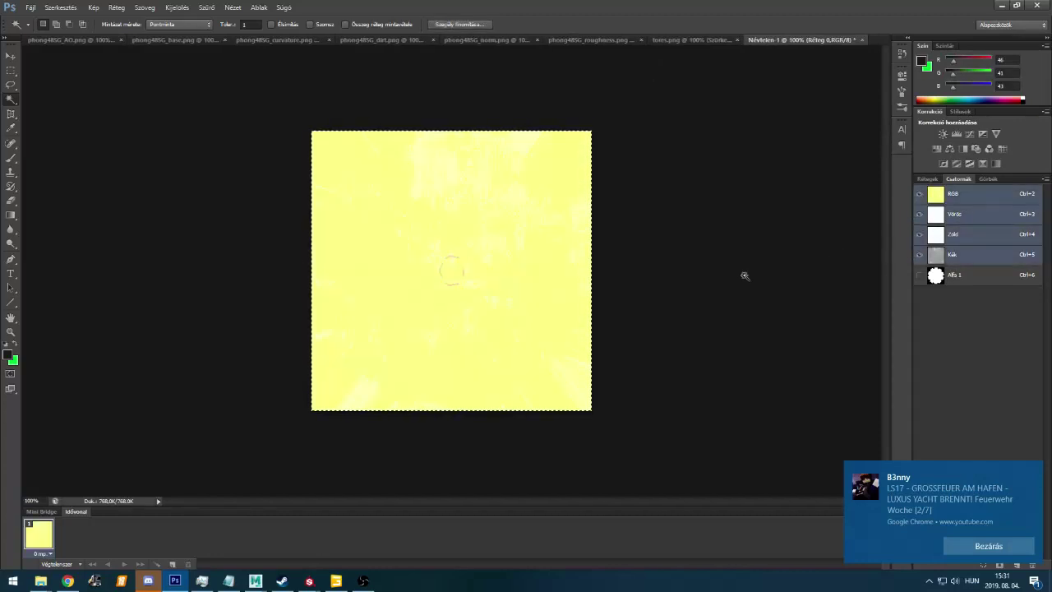
Paste the copied tores.png map into the red channel of Névtelen-1 and display the RGB composite
{"action": "left_click", "coordinate": [954, 218]}
{"action": "key", "text": "ctrl+v"}
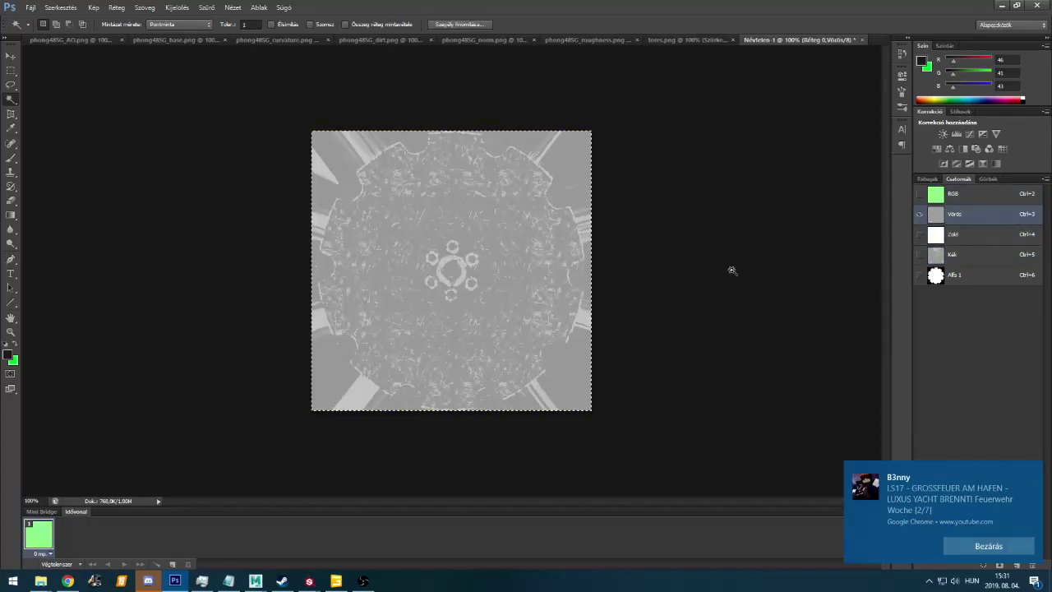
{"action": "left_click", "coordinate": [918, 195]}
{"action": "left_click", "coordinate": [948, 197]}
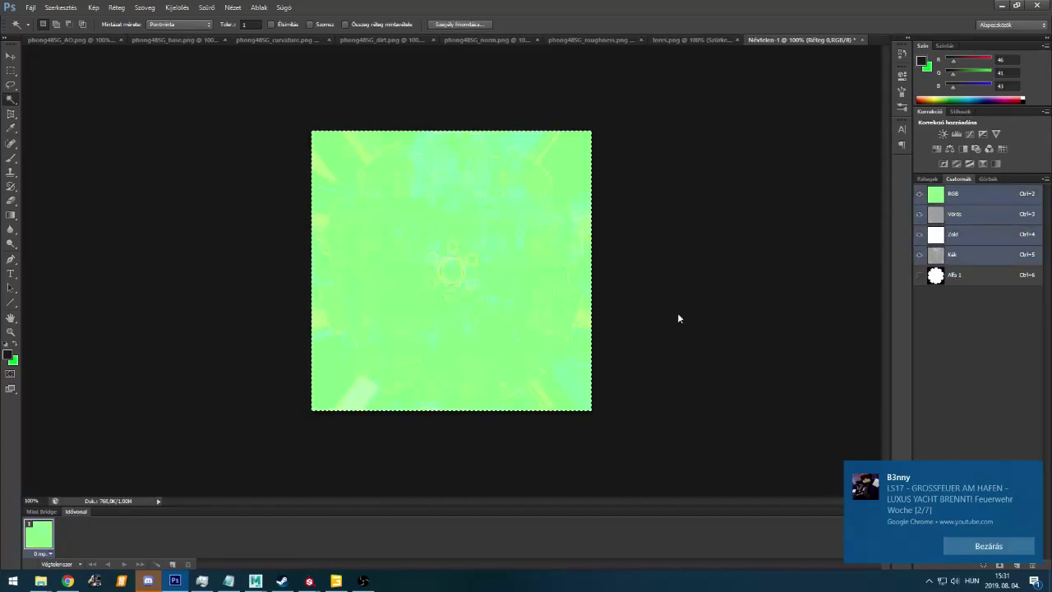
Save the composite as Névtelen-1.dds in D3D/DDS format in the outertarcsa folder, using DXT5 with interpolated alpha and no MIP maps
{"action": "key", "text": "ctrl+shift+s"}
{"action": "left_click", "coordinate": [745, 371]}
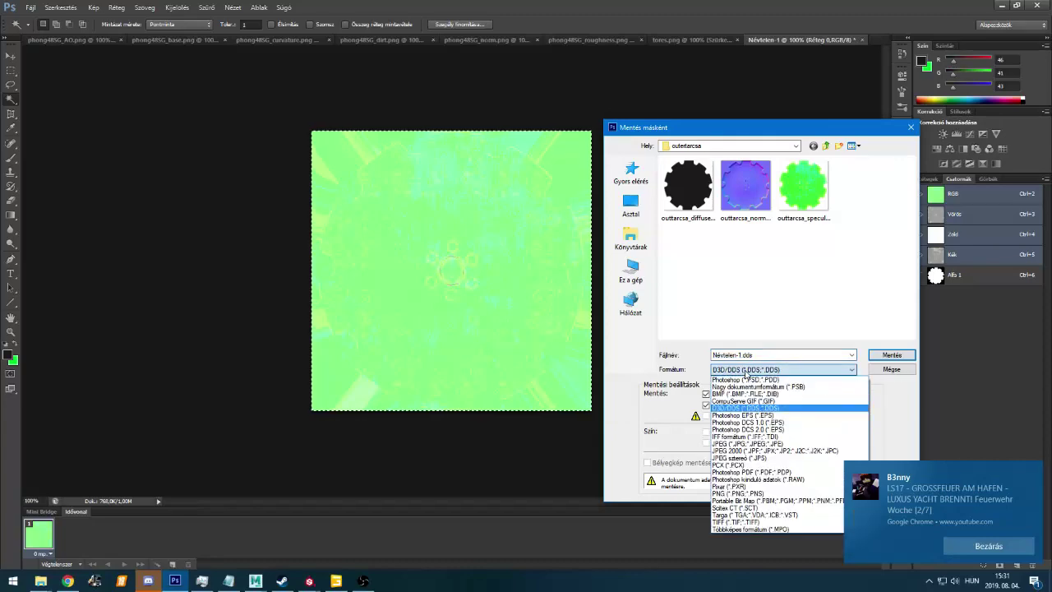
{"action": "left_click", "coordinate": [742, 401]}
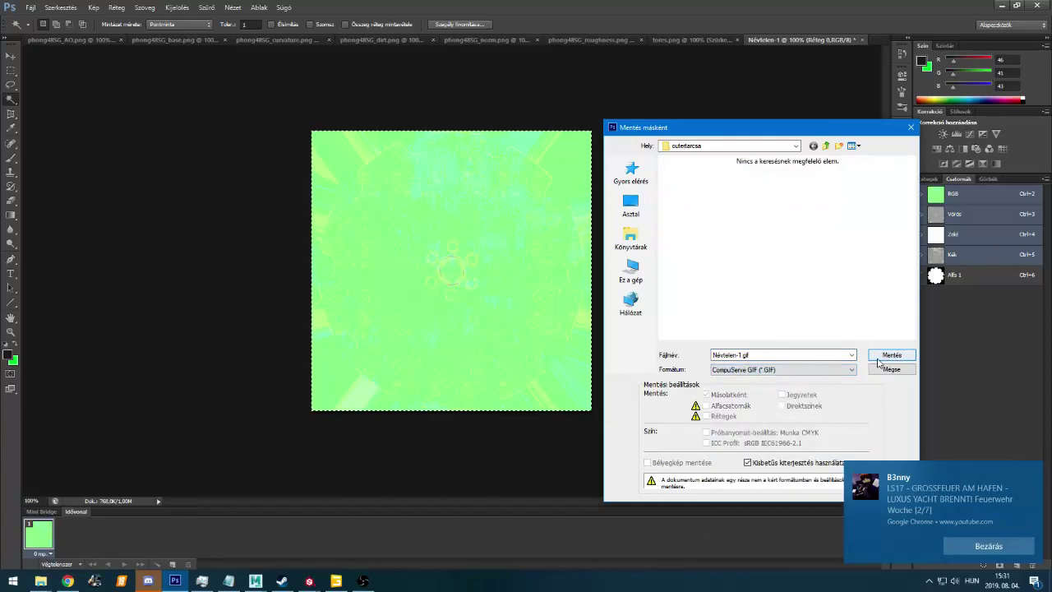
{"action": "left_click", "coordinate": [851, 370]}
{"action": "left_click", "coordinate": [781, 409]}
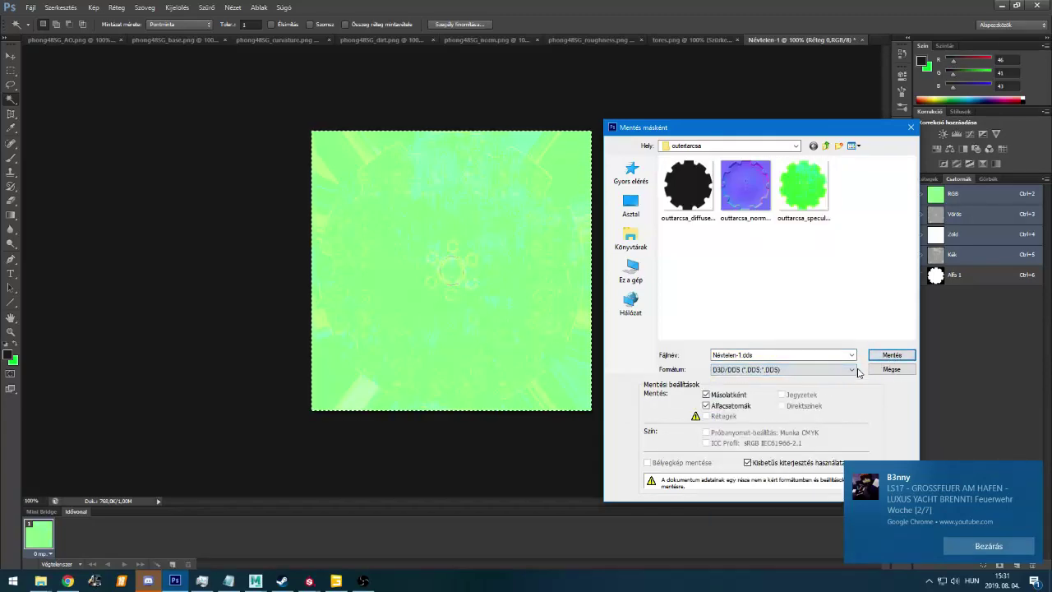
{"action": "left_click", "coordinate": [877, 357]}
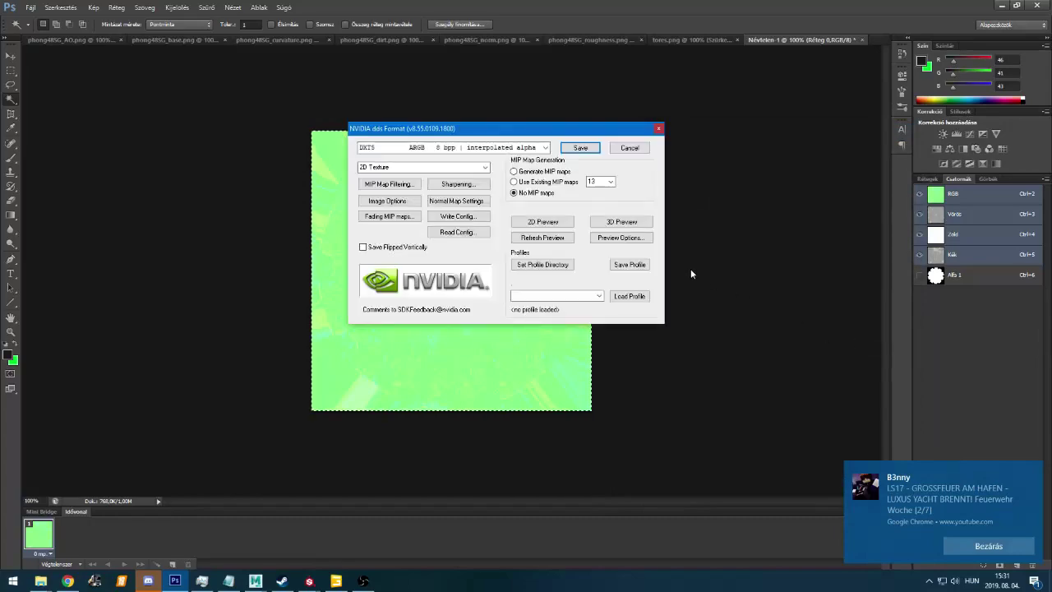
{"action": "left_click", "coordinate": [578, 147]}
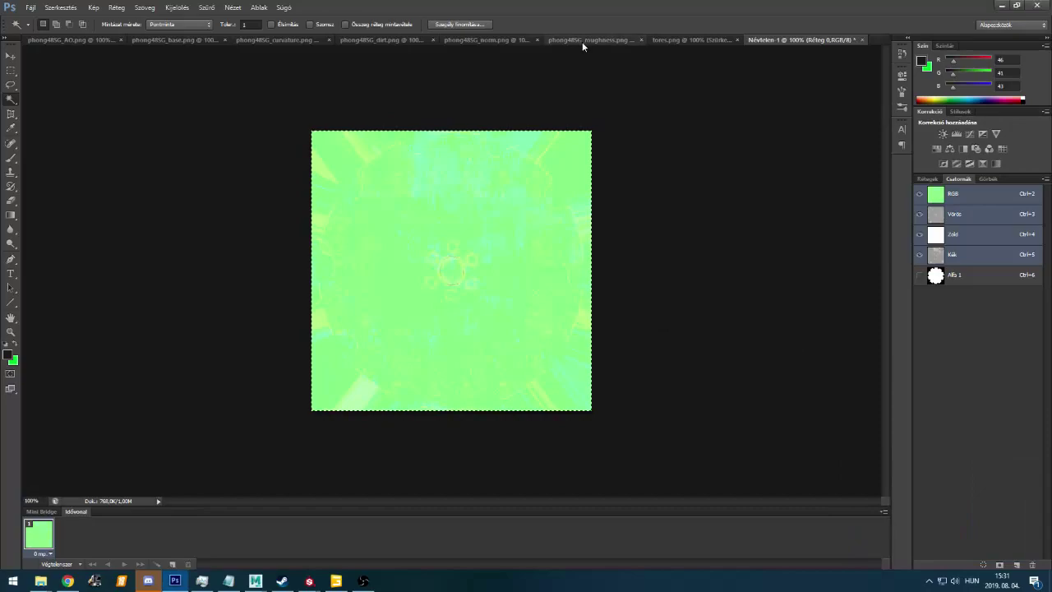
Look through the open base, curvature, dirt, normal, roughness and tores textures and compare them with the Névtelen-1 composite
{"action": "left_click", "coordinate": [149, 581]}
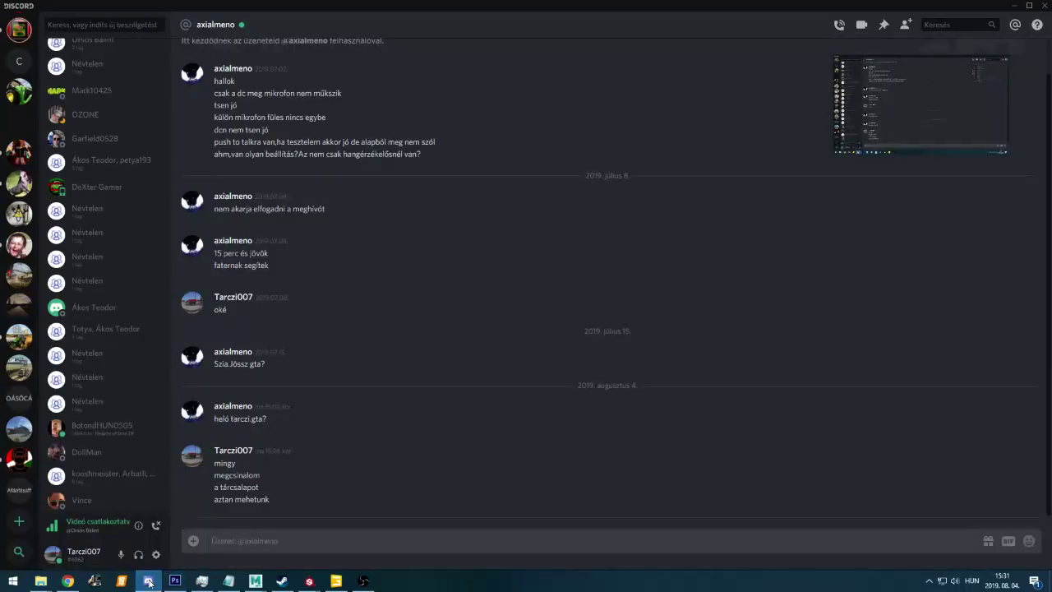
{"action": "left_click", "coordinate": [148, 581]}
{"action": "left_click", "coordinate": [205, 39]}
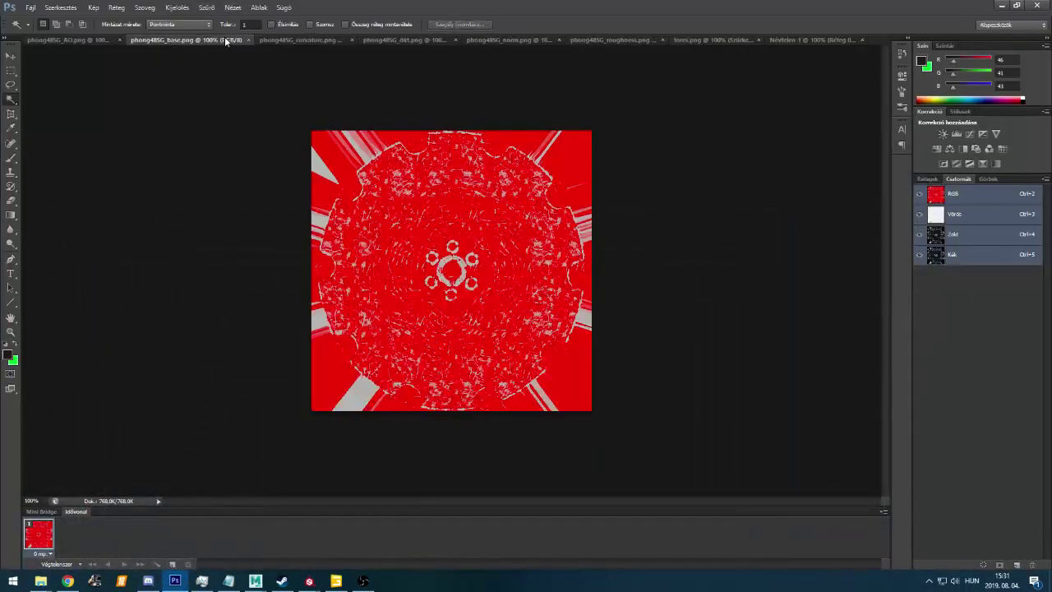
{"action": "left_click", "coordinate": [295, 40]}
{"action": "left_click", "coordinate": [431, 39]}
{"action": "left_click", "coordinate": [508, 36]}
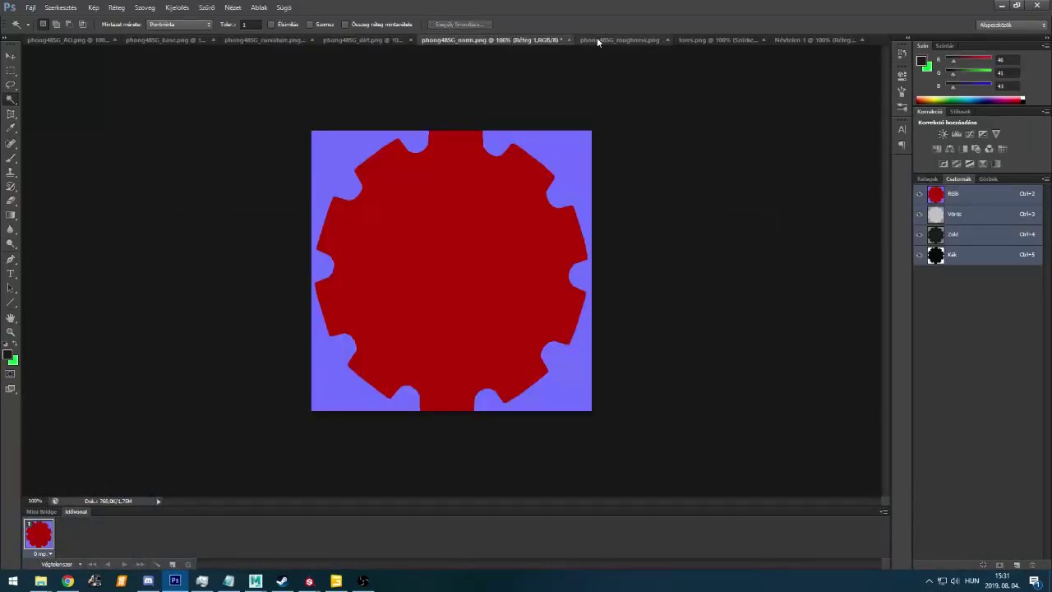
{"action": "left_click", "coordinate": [597, 37]}
{"action": "left_click", "coordinate": [702, 39]}
{"action": "left_click", "coordinate": [808, 41]}
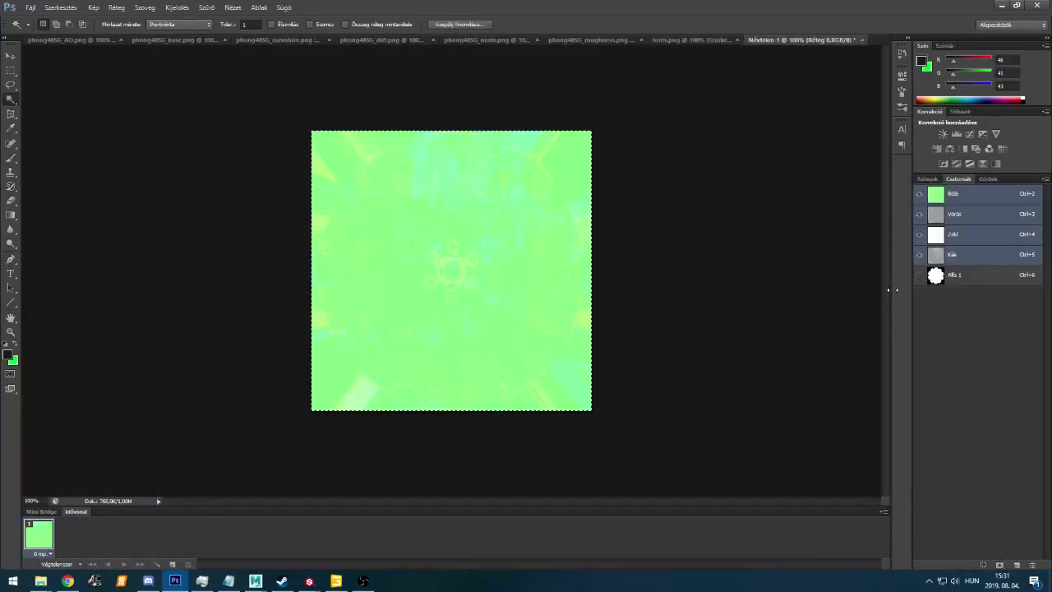
{"action": "key", "text": "alt+Tab"}
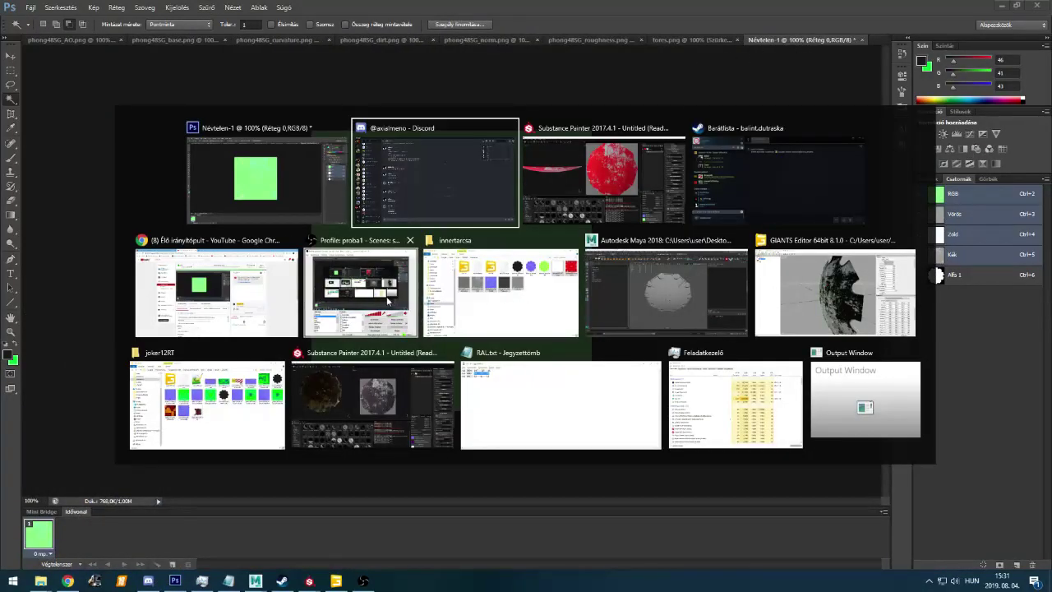
Make the Alfa 1 channel visible together with the RGB channels of Névtelen-1
{"action": "key", "text": "ctrl+shift+s"}
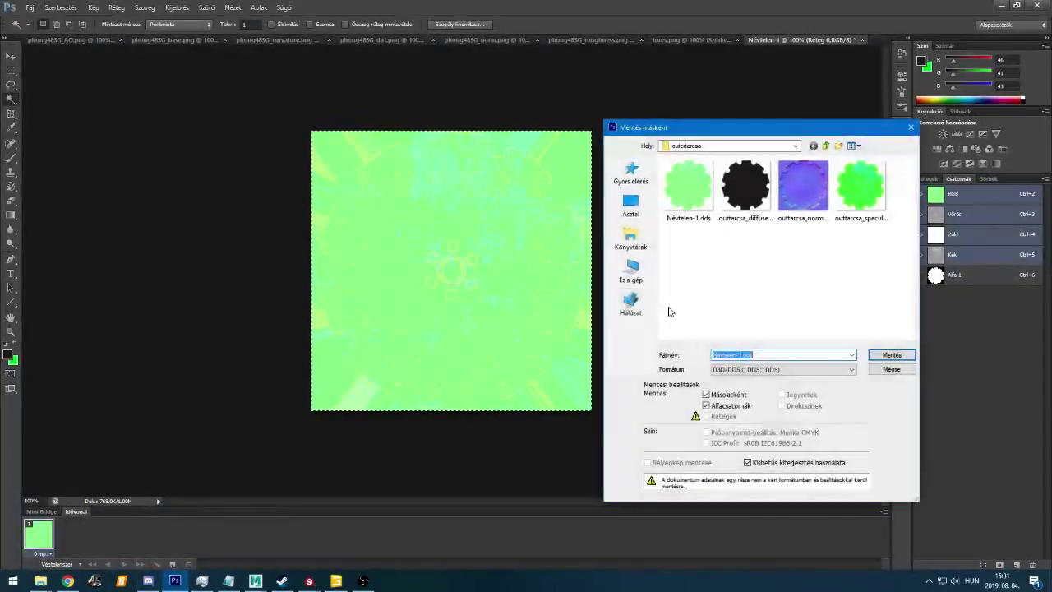
{"action": "key", "text": "Escape"}
{"action": "left_click", "coordinate": [919, 275]}
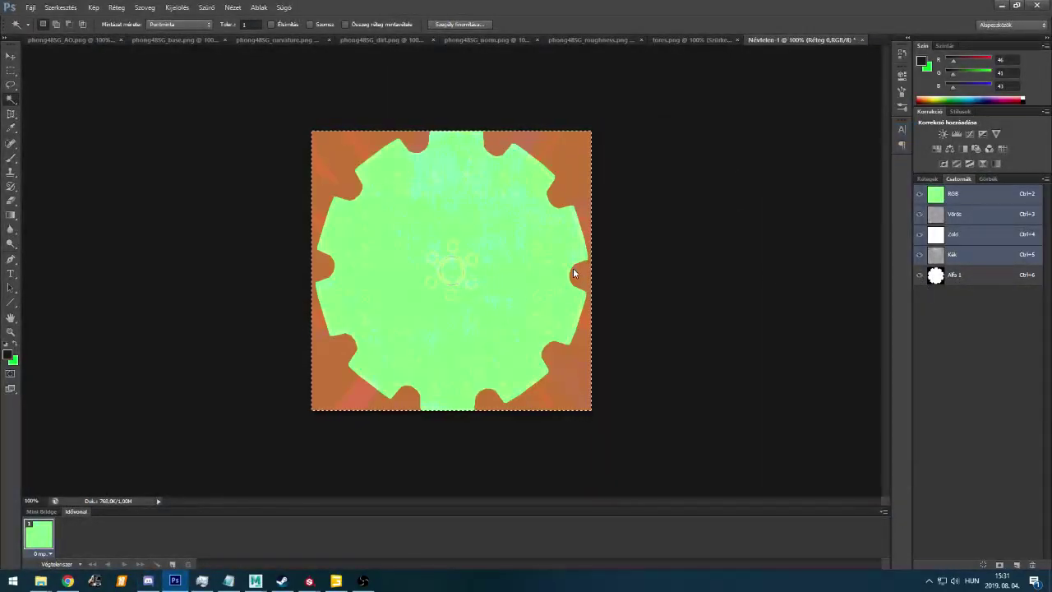
Save the composite over intarcsa_specular.dds in the innertarcsa folder, using DXT5 with interpolated alpha and no MIP maps
{"action": "key", "text": "ctrl+shift+s"}
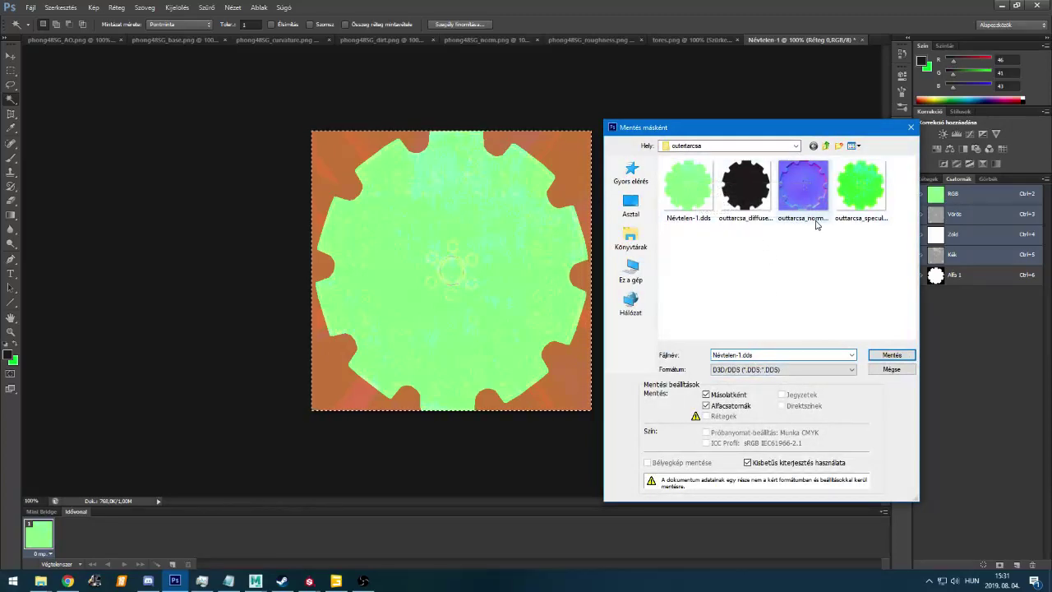
{"action": "left_click", "coordinate": [826, 145]}
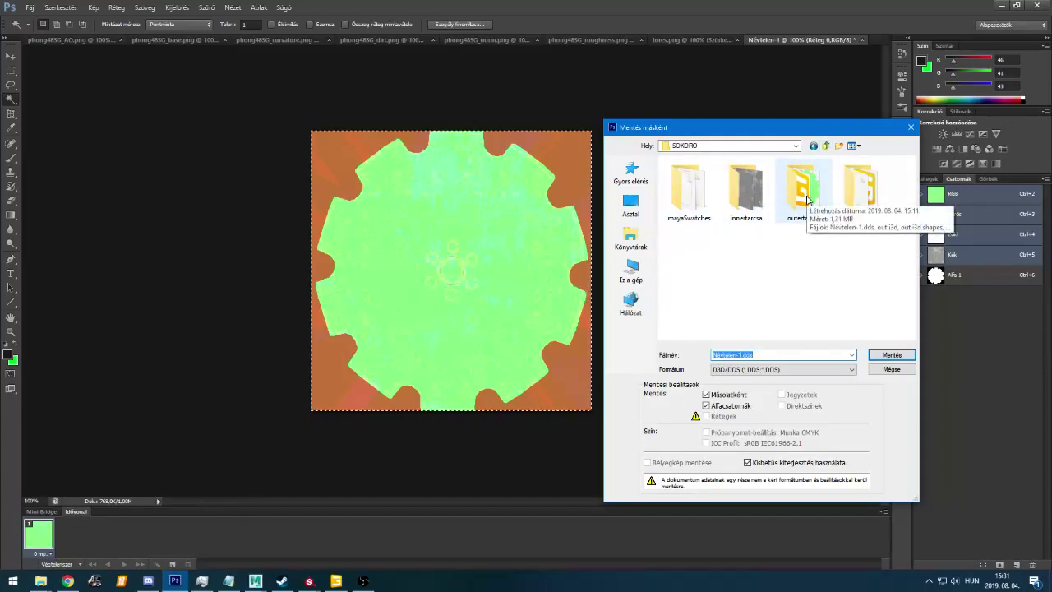
{"action": "double_click", "coordinate": [754, 197]}
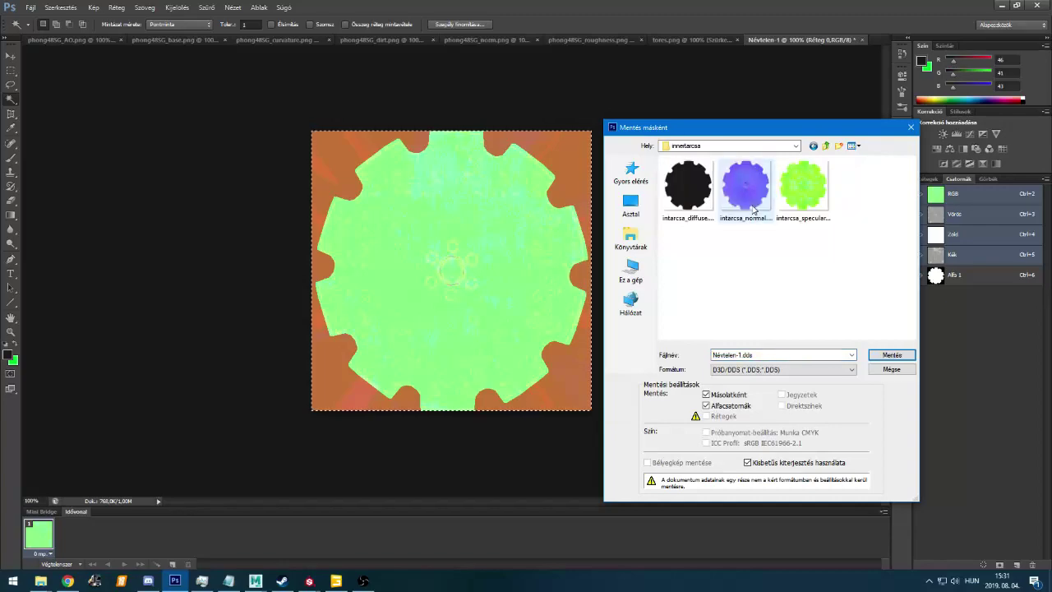
{"action": "left_click", "coordinate": [812, 223]}
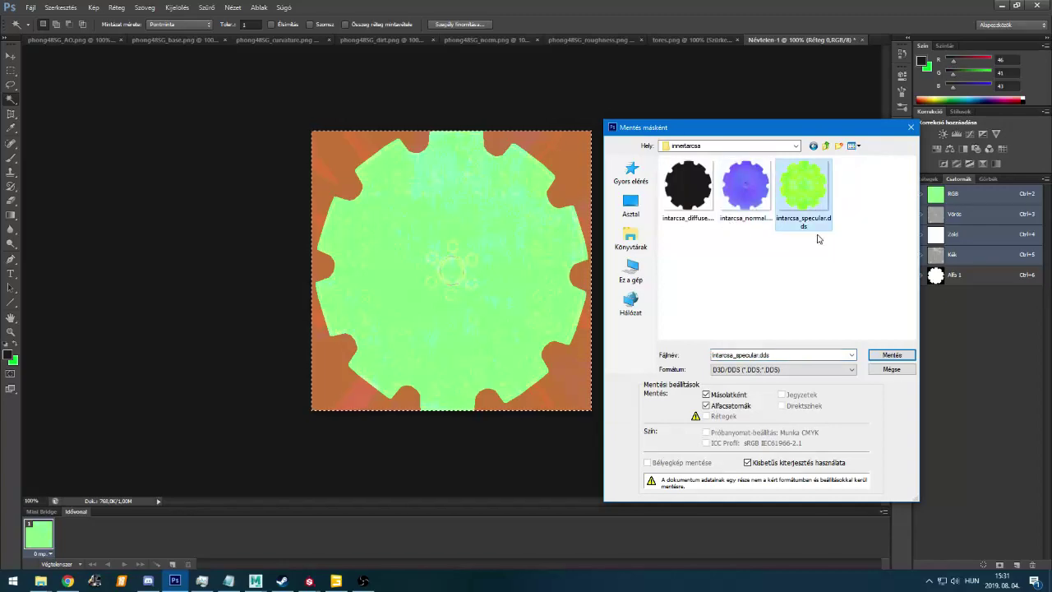
{"action": "left_click", "coordinate": [890, 355]}
{"action": "left_click", "coordinate": [455, 219]}
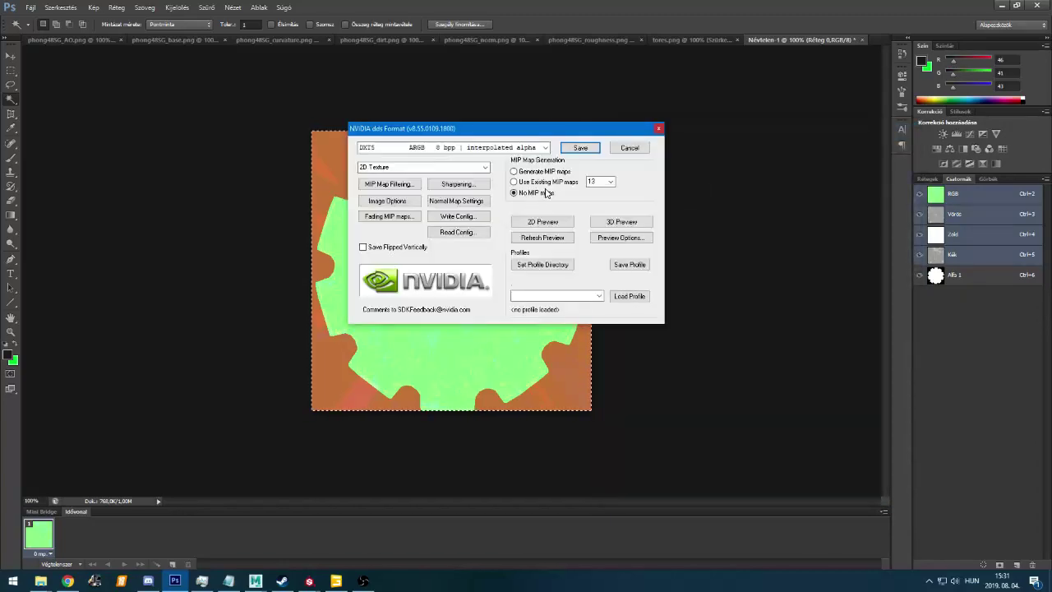
{"action": "left_click", "coordinate": [579, 148]}
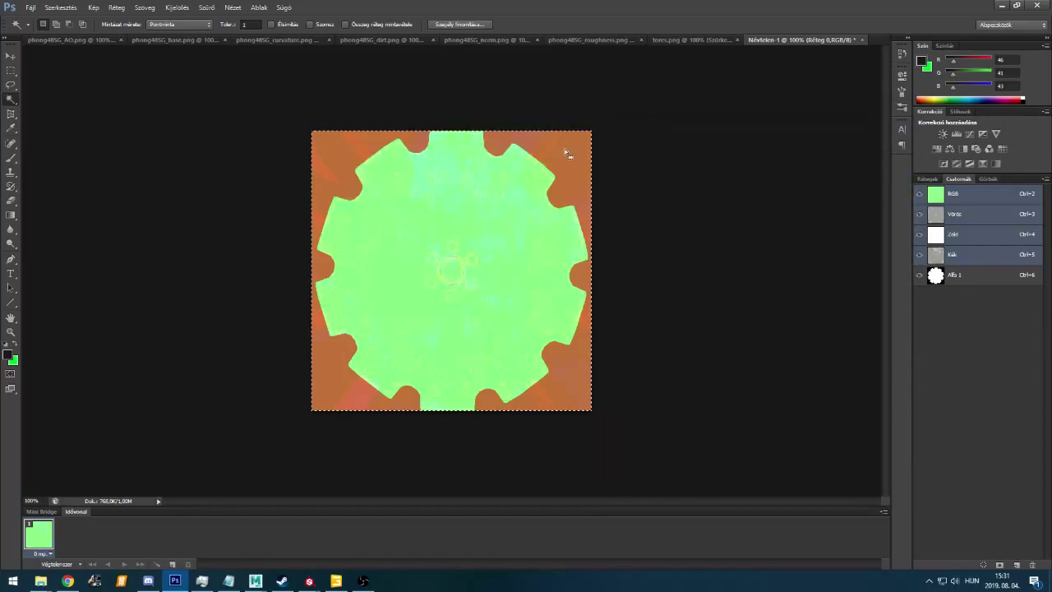
Switch to the innertarcsa folder in File Explorer and open intarcsa_normal.dds in Photoshop
{"action": "key", "text": "alt+Tab"}
{"action": "key", "text": "alt+Tab"}
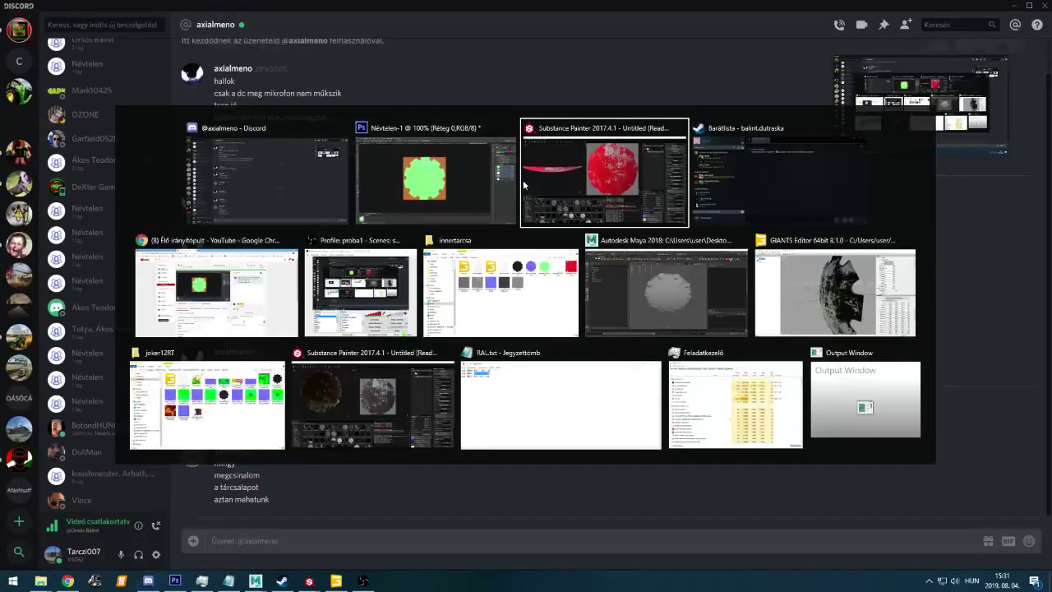
{"action": "key", "text": "alt+Tab"}
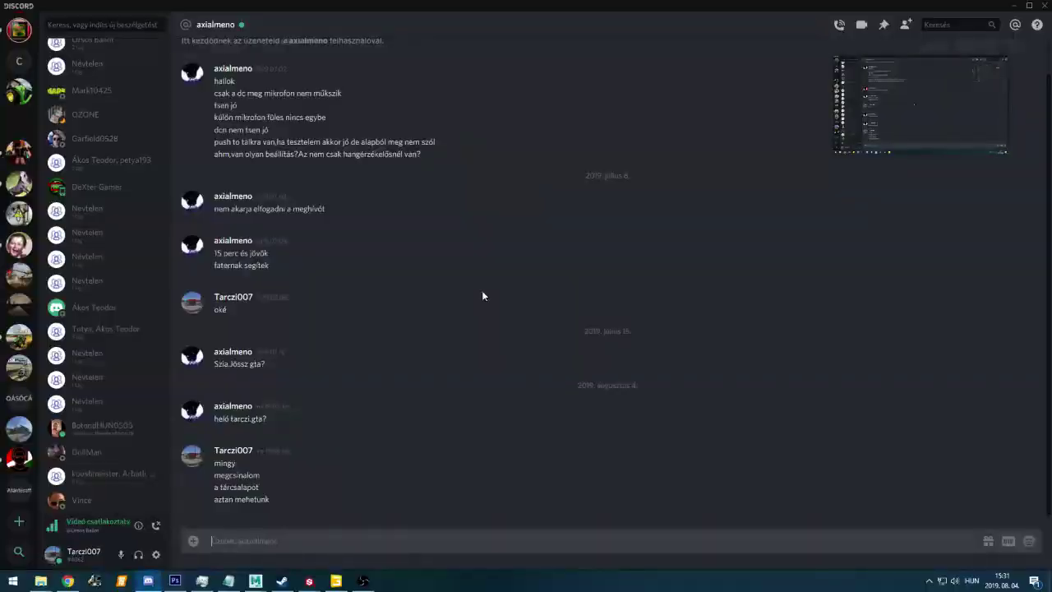
{"action": "key", "text": "alt+Tab"}
{"action": "key", "text": "alt+Tab"}
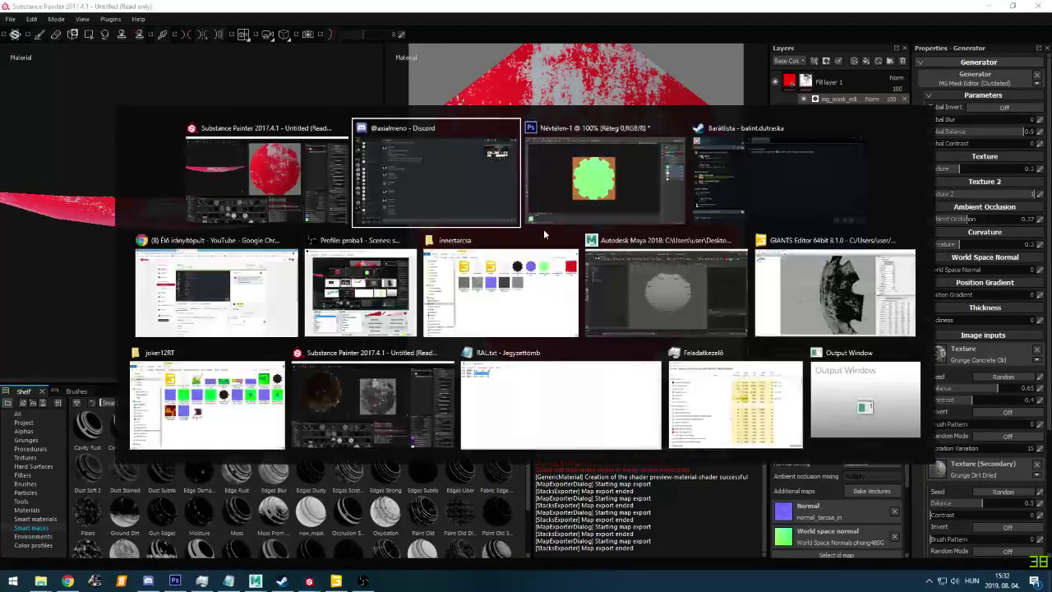
{"action": "left_click", "coordinate": [273, 393]}
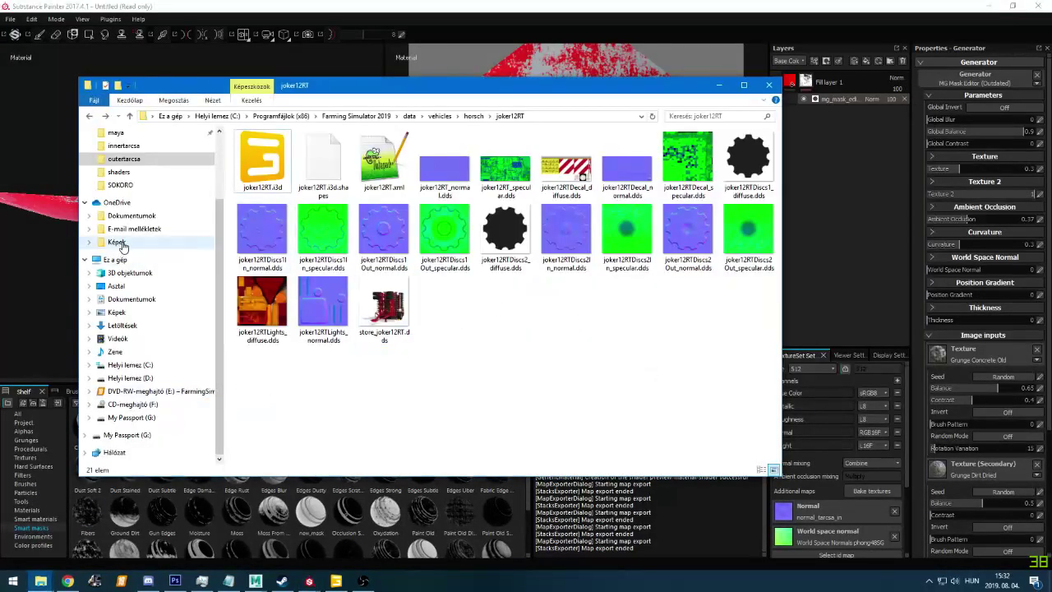
{"action": "key", "text": "alt+Tab"}
{"action": "left_click", "coordinate": [491, 299]}
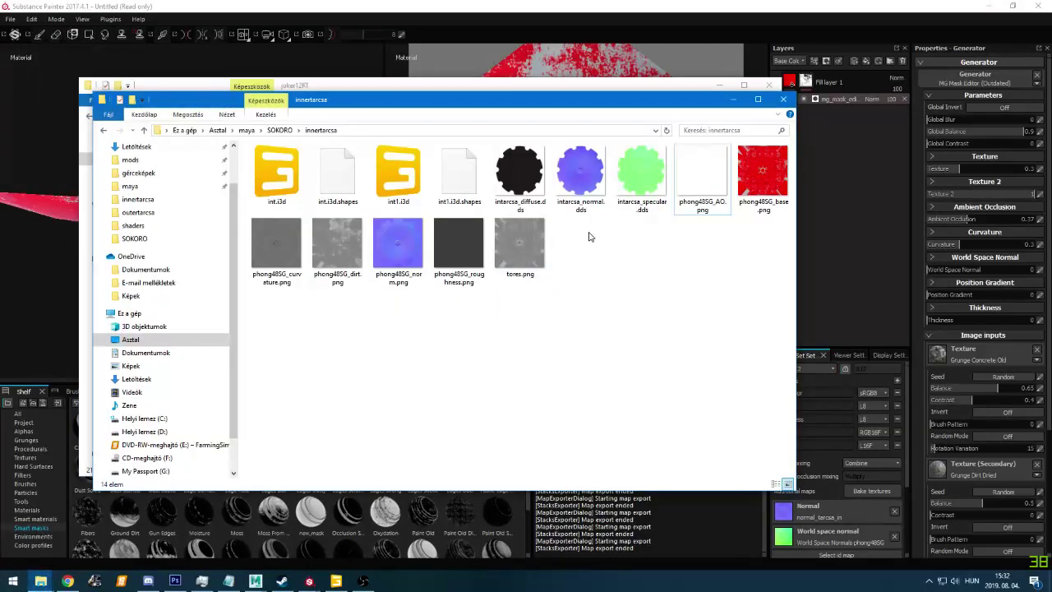
{"action": "double_click", "coordinate": [580, 172]}
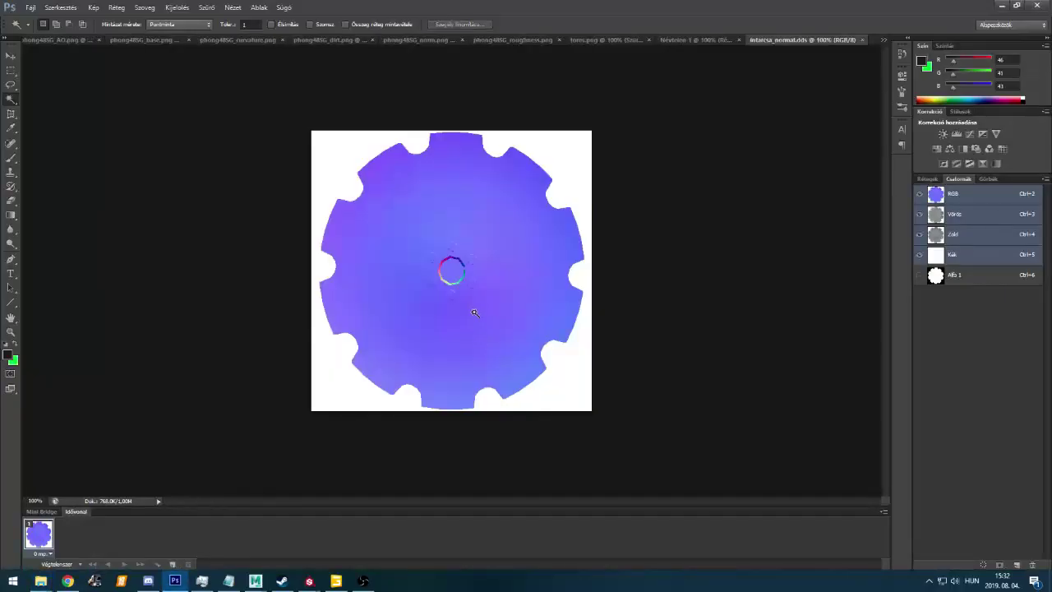
Open phong48SG_norm.png from the innertarcsa folder in the Photos viewer, examine the disc's centre and edges up close, and close it
{"action": "key", "text": "alt+Tab"}
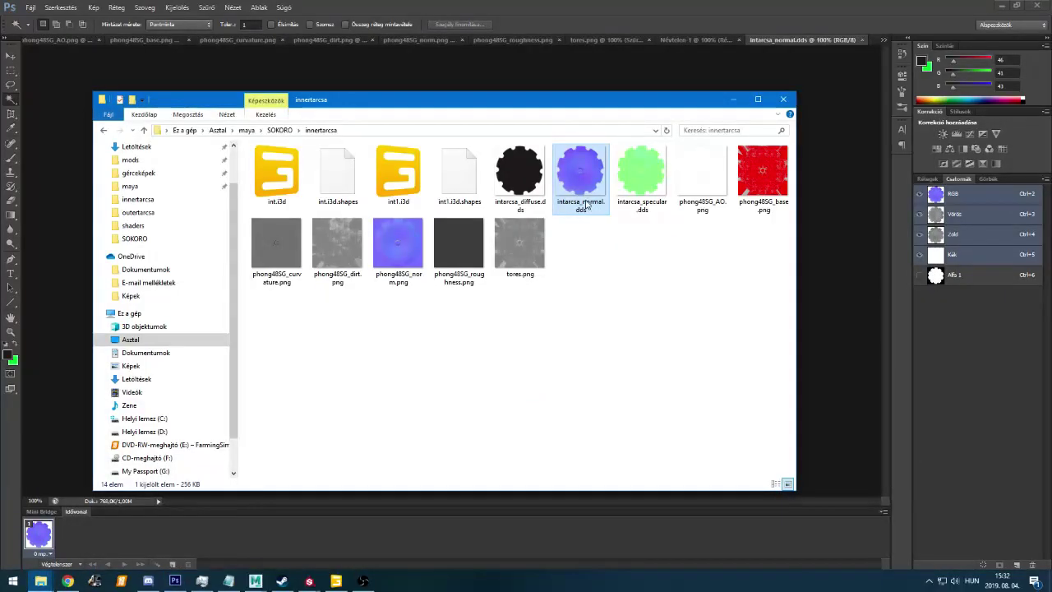
{"action": "double_click", "coordinate": [407, 261]}
{"action": "scroll", "coordinate": [524, 318], "scroll_direction": "up", "scroll_amount": 4}
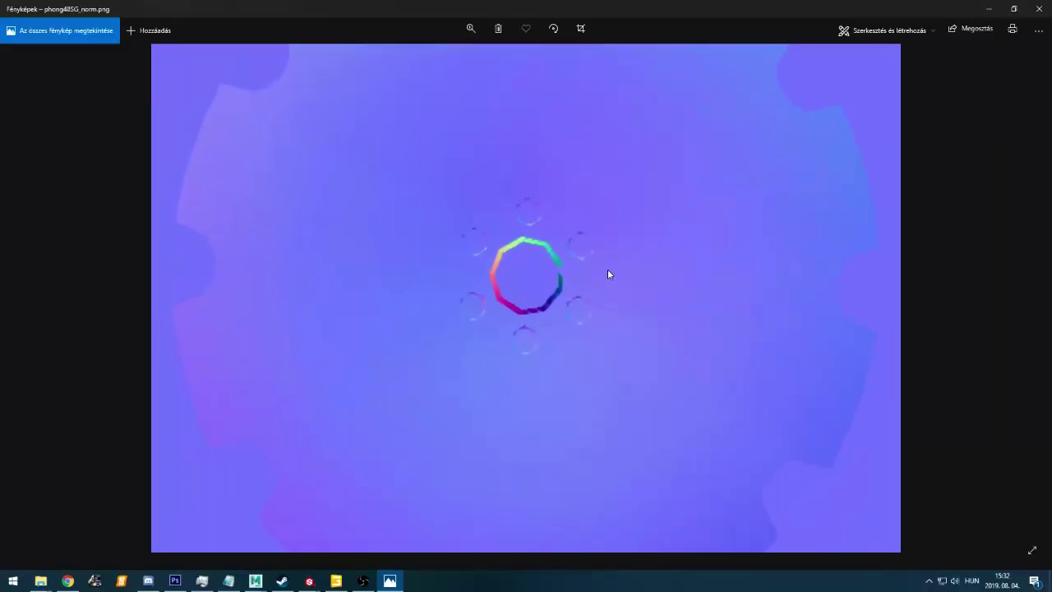
{"action": "left_click_drag", "start_coordinate": [608, 251], "coordinate": [580, 380]}
{"action": "left_click_drag", "start_coordinate": [572, 192], "coordinate": [629, 23]}
{"action": "left_click_drag", "start_coordinate": [536, 384], "coordinate": [567, 88]}
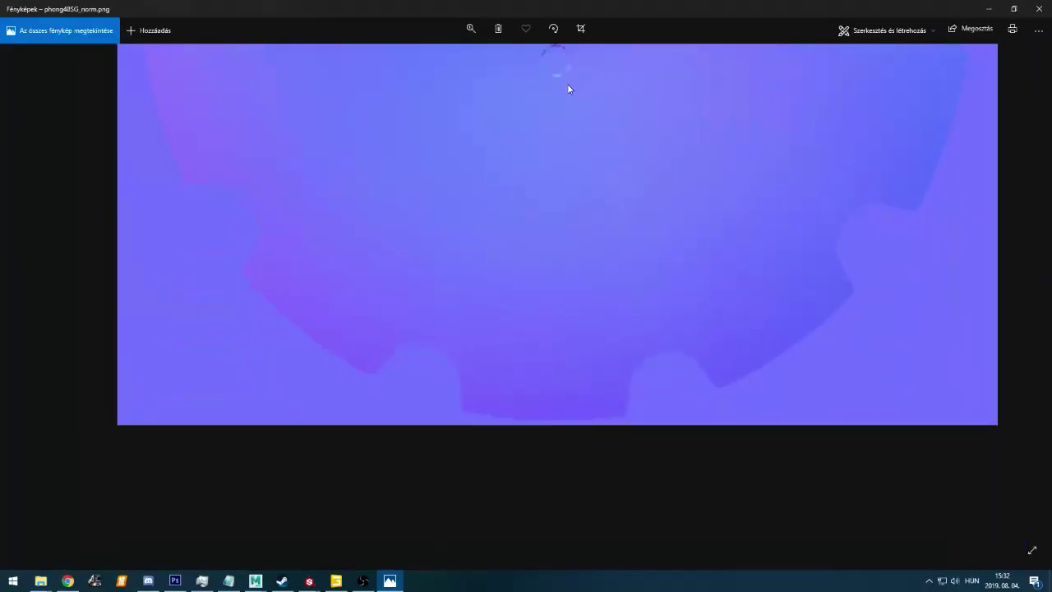
{"action": "scroll", "coordinate": [479, 382], "scroll_direction": "up", "scroll_amount": 1}
{"action": "left_click_drag", "start_coordinate": [498, 378], "coordinate": [514, 156]}
{"action": "key", "text": "alt+F4"}
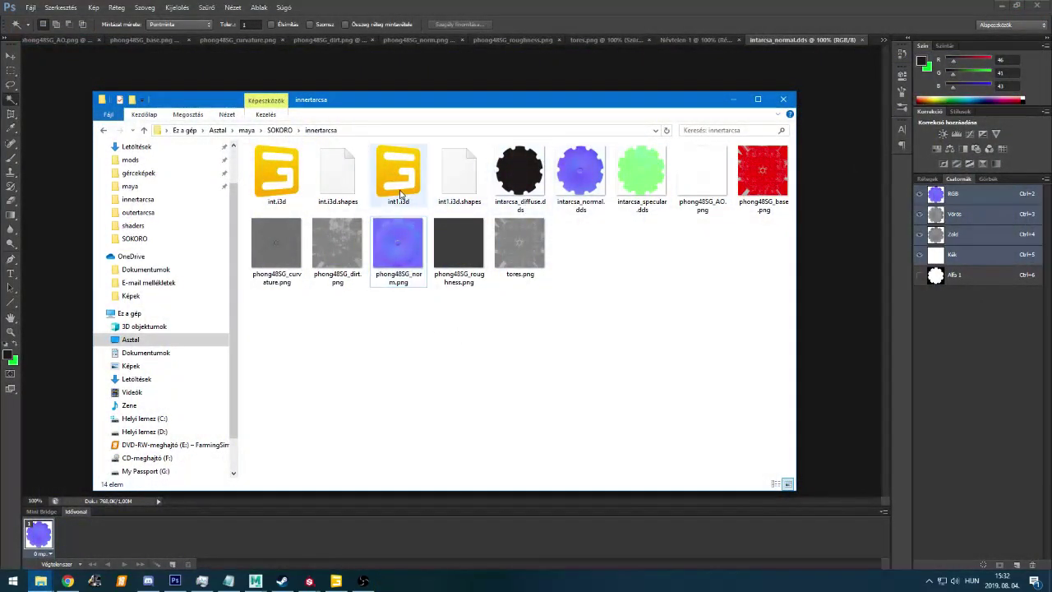
Switch to GIANTS Editor, select the tarcsalap group in out.i3d, and close the editor
{"action": "left_click", "coordinate": [336, 581]}
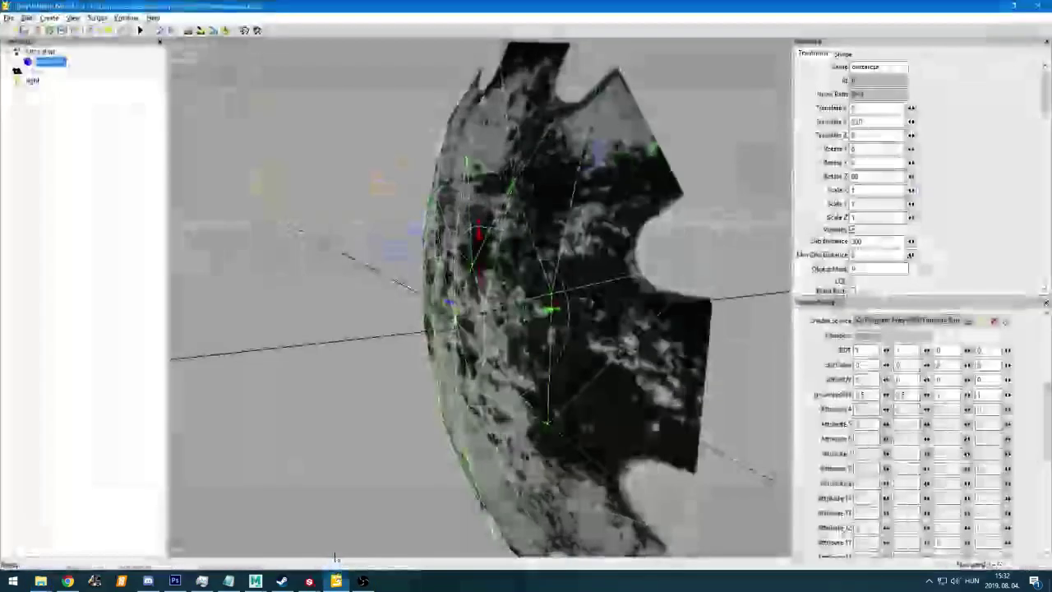
{"action": "left_click", "coordinate": [41, 52]}
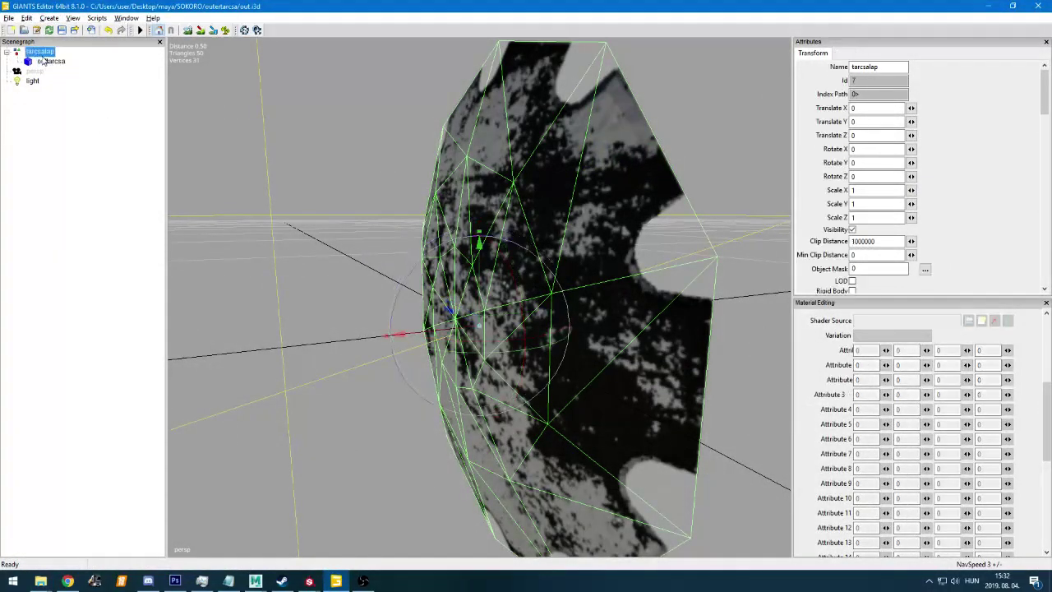
{"action": "key", "text": "Delete"}
{"action": "left_click", "coordinate": [1037, 5]}
{"action": "left_click", "coordinate": [570, 285]}
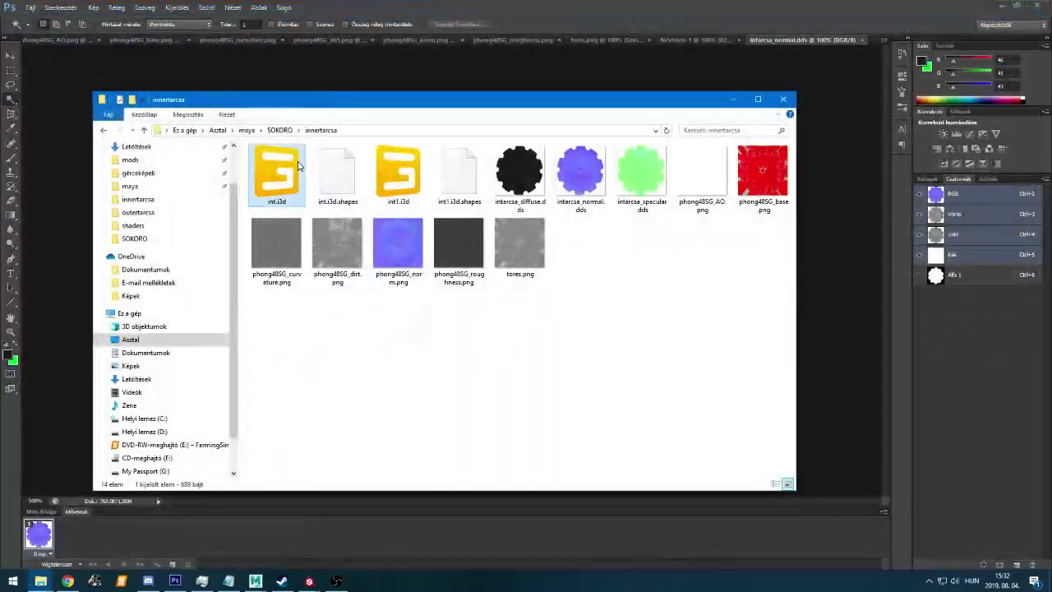
Delete int.i3d and int.i3d.shapes from the innertarcsa folder and open int1.i3d in GIANTS Editor 8.1.0
{"action": "left_click", "coordinate": [327, 181], "text": "ctrl"}
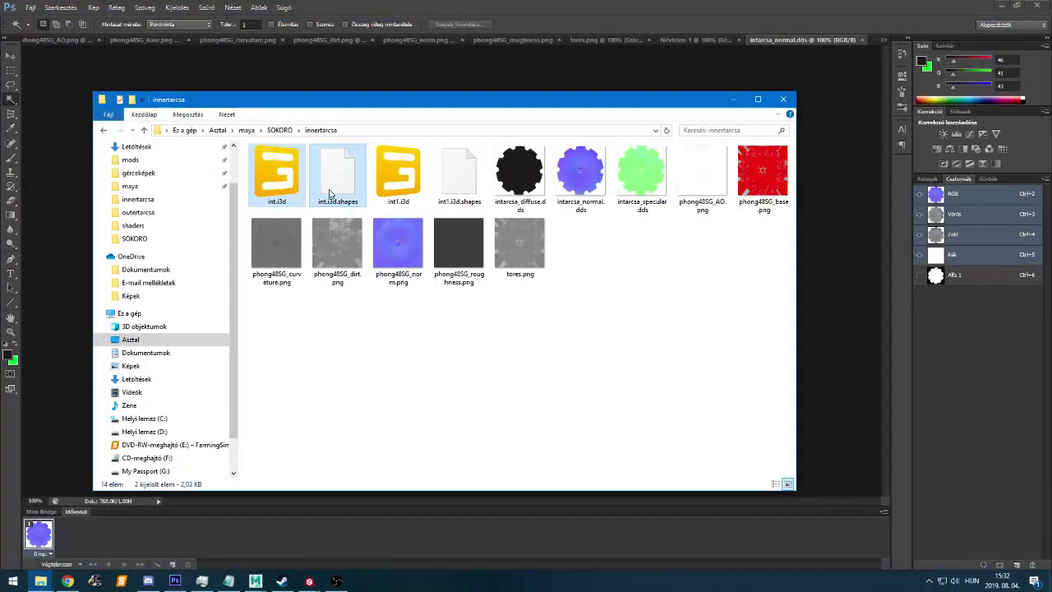
{"action": "key", "text": "Delete"}
{"action": "double_click", "coordinate": [277, 175]}
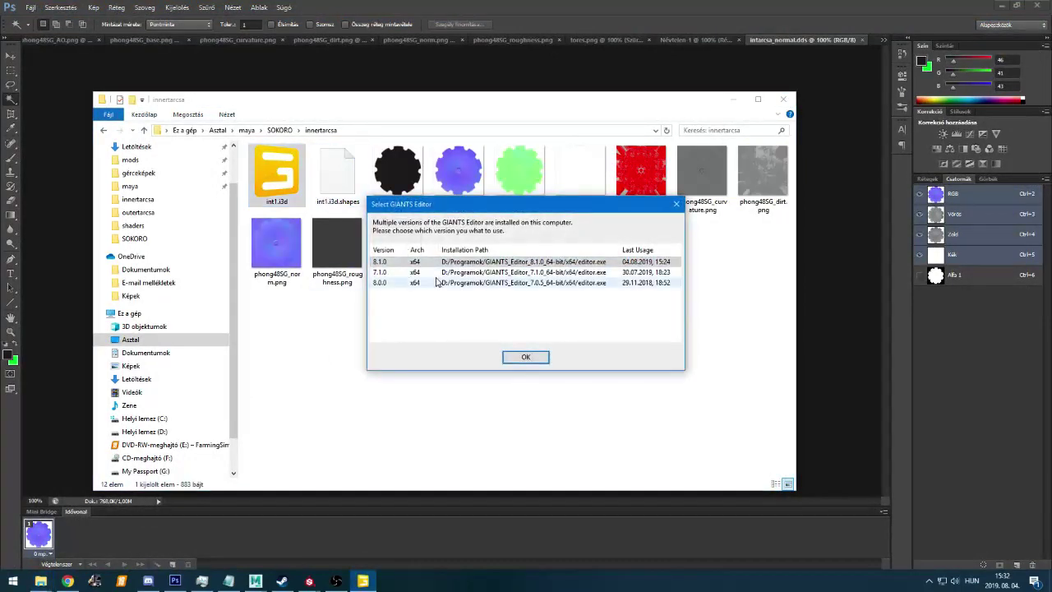
{"action": "double_click", "coordinate": [417, 271]}
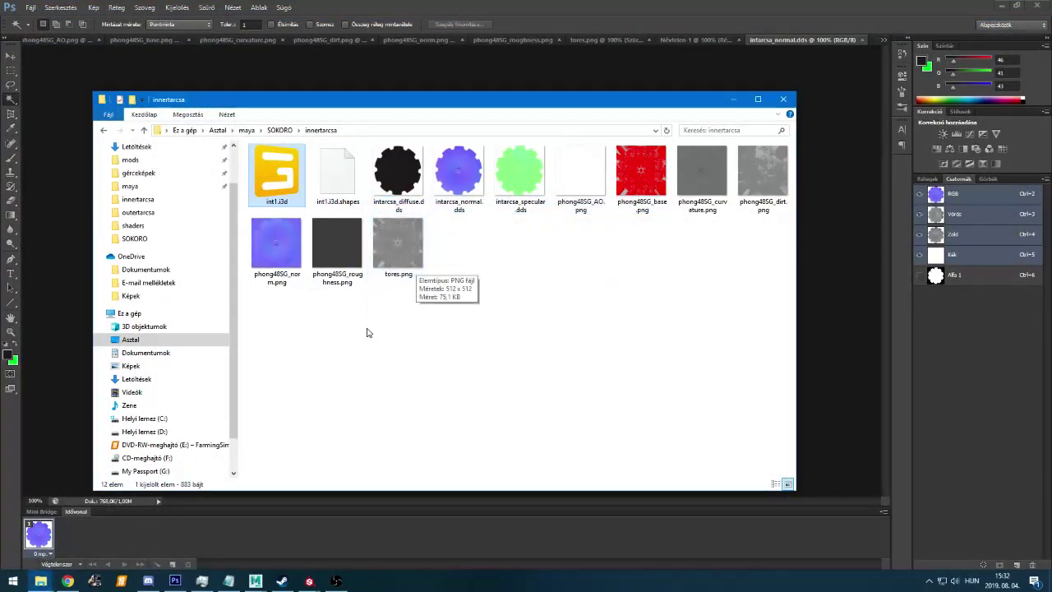
Check the YouTube live dashboard in Chrome and launch Streamlabs Chatbot
{"action": "left_click", "coordinate": [68, 581]}
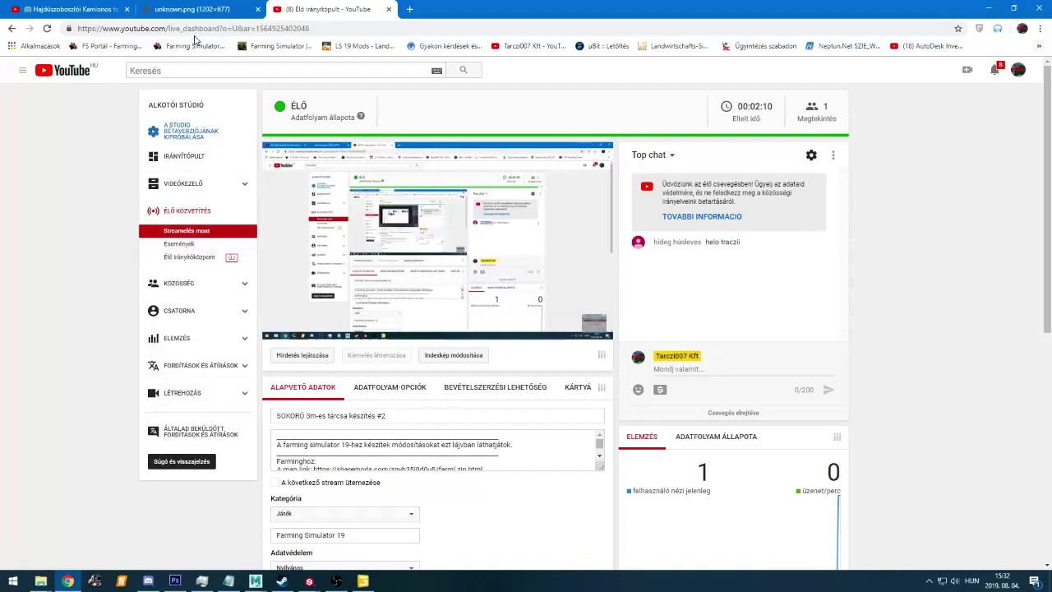
{"action": "key", "text": "super"}
{"action": "type", "text": "stre"}
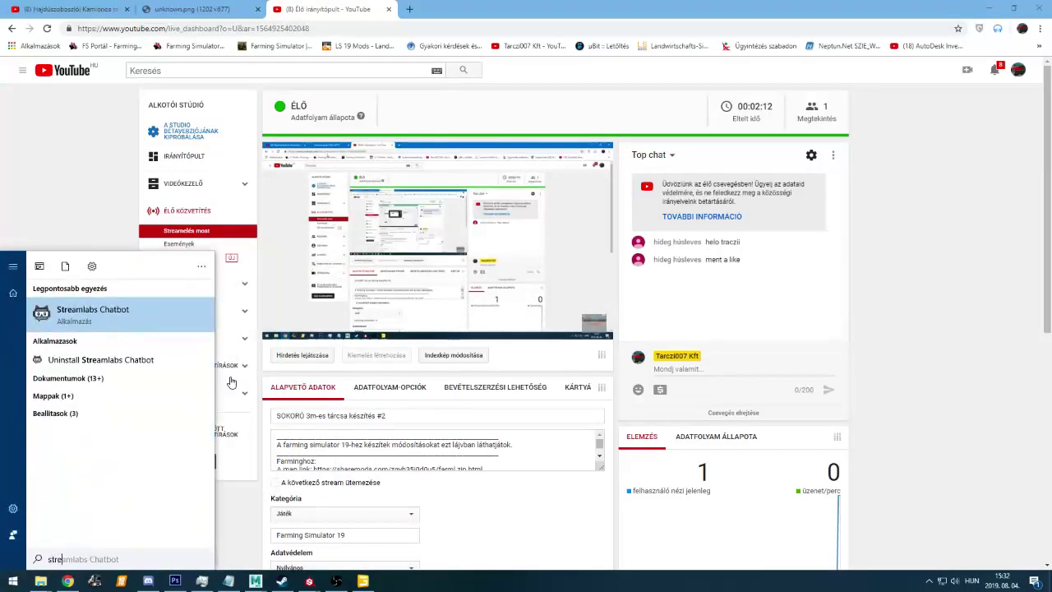
{"action": "key", "text": "Return"}
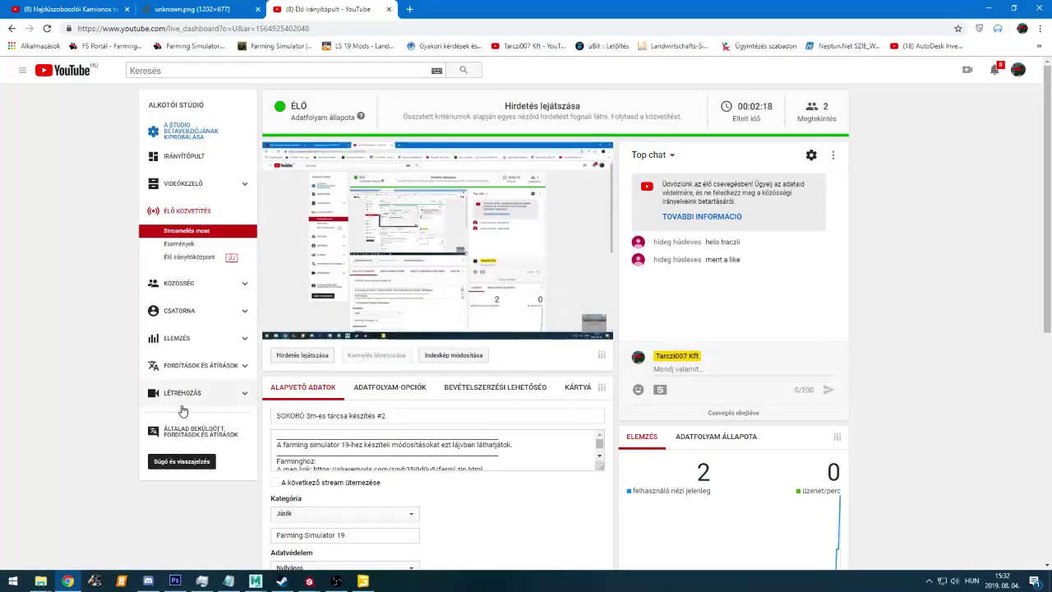
Switch to GIANTS Editor and frame the tarcsalap disc of int1.i3d in the viewport
{"action": "key", "text": "alt+Tab"}
{"action": "left_click", "coordinate": [363, 579]}
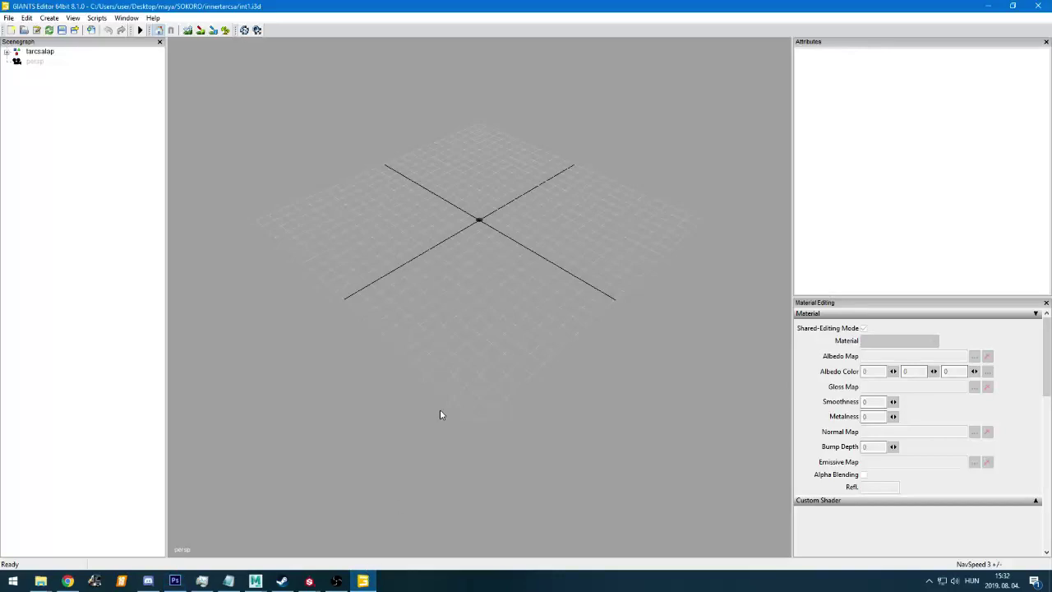
{"action": "left_click", "coordinate": [30, 54]}
{"action": "key", "text": "f"}
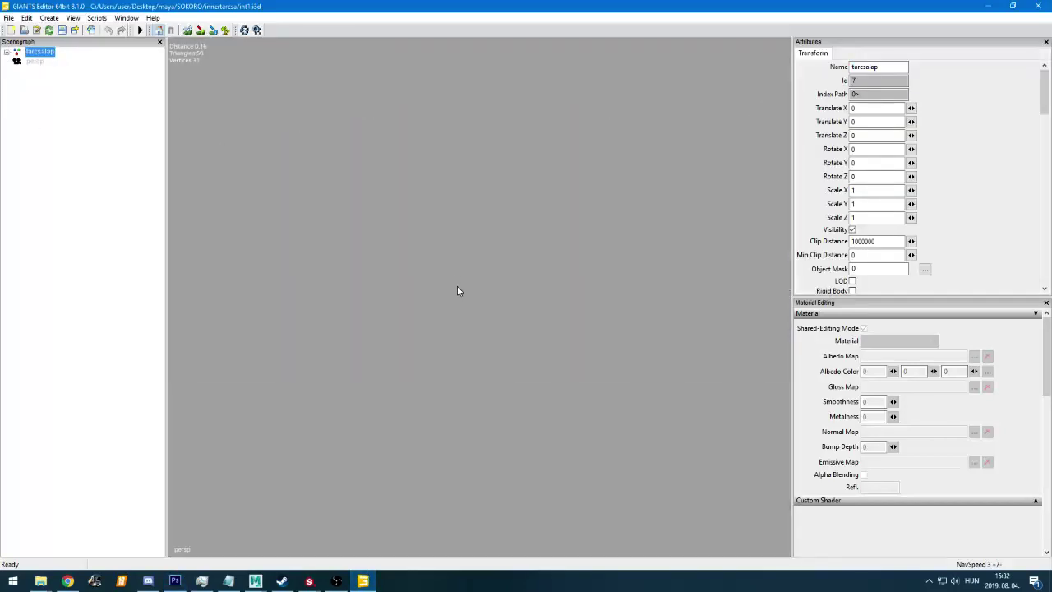
{"action": "left_click_drag", "start_coordinate": [447, 337], "coordinate": [481, 363], "text": "alt"}
{"action": "scroll", "coordinate": [481, 364], "scroll_direction": "down", "scroll_amount": 2}
{"action": "scroll", "coordinate": [488, 336], "scroll_direction": "up", "scroll_amount": 4}
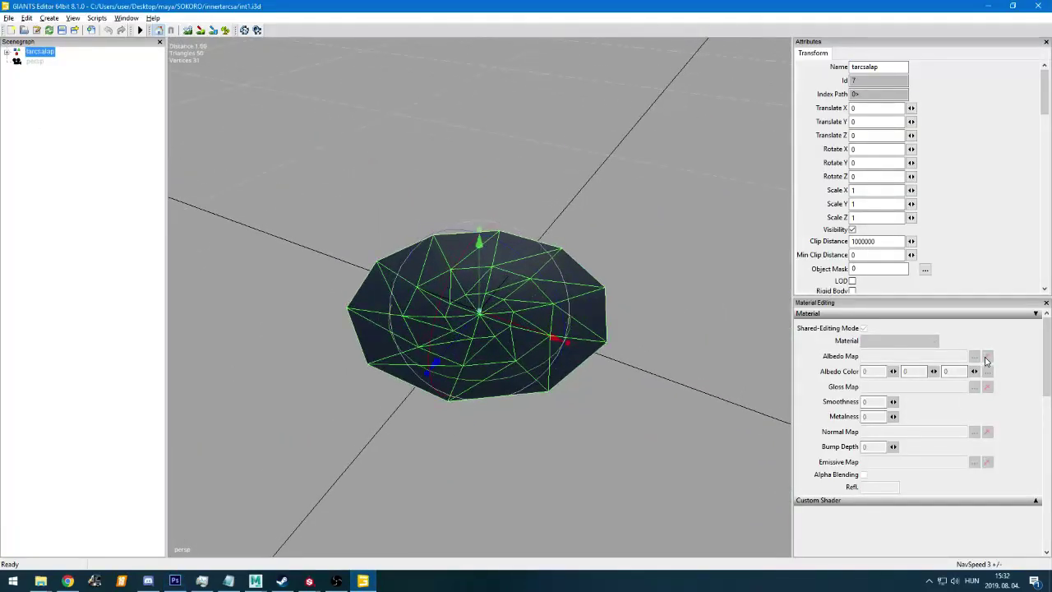
Select the intarcsa1 shape and assign intarcsa_diffuse.dds from the innertarcsa folder as the albedo map of tarcsa_int_mat
{"action": "left_click", "coordinate": [38, 54]}
{"action": "left_click", "coordinate": [41, 62]}
{"action": "left_click", "coordinate": [974, 355]}
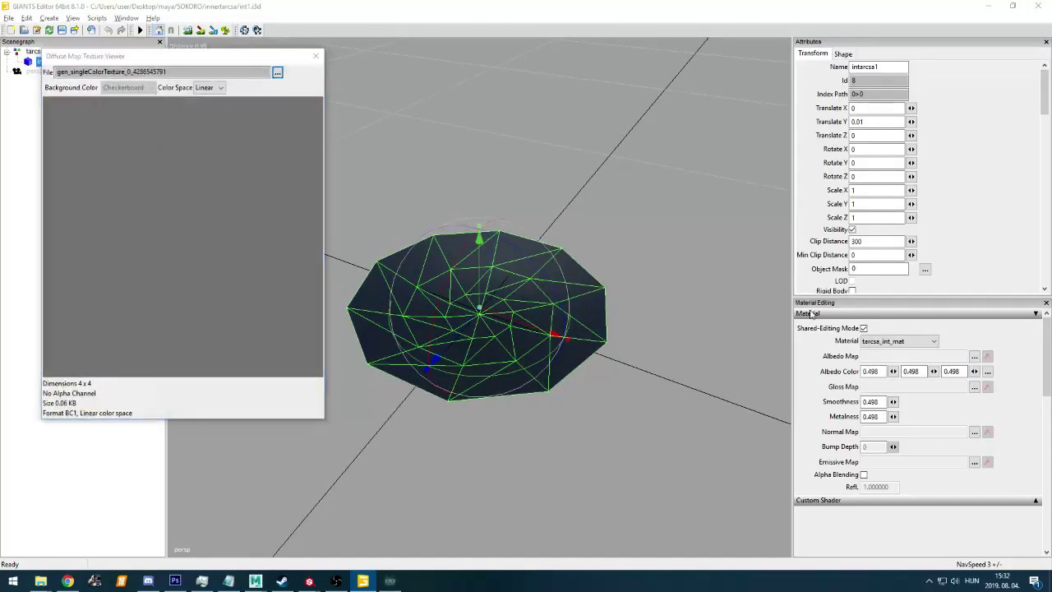
{"action": "left_click", "coordinate": [277, 73]}
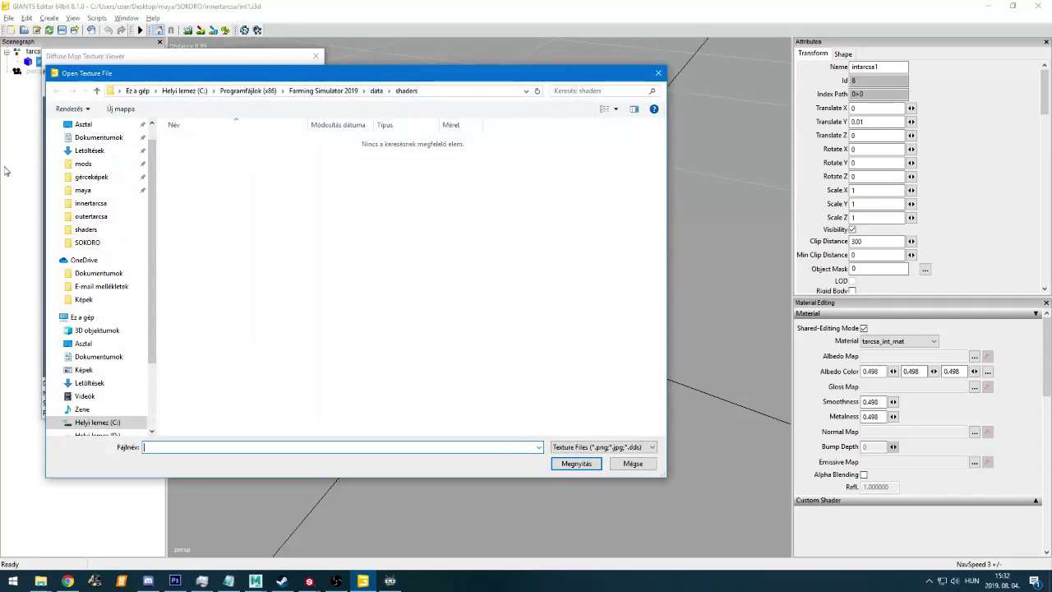
{"action": "scroll", "coordinate": [103, 238], "scroll_direction": "up", "scroll_amount": 1}
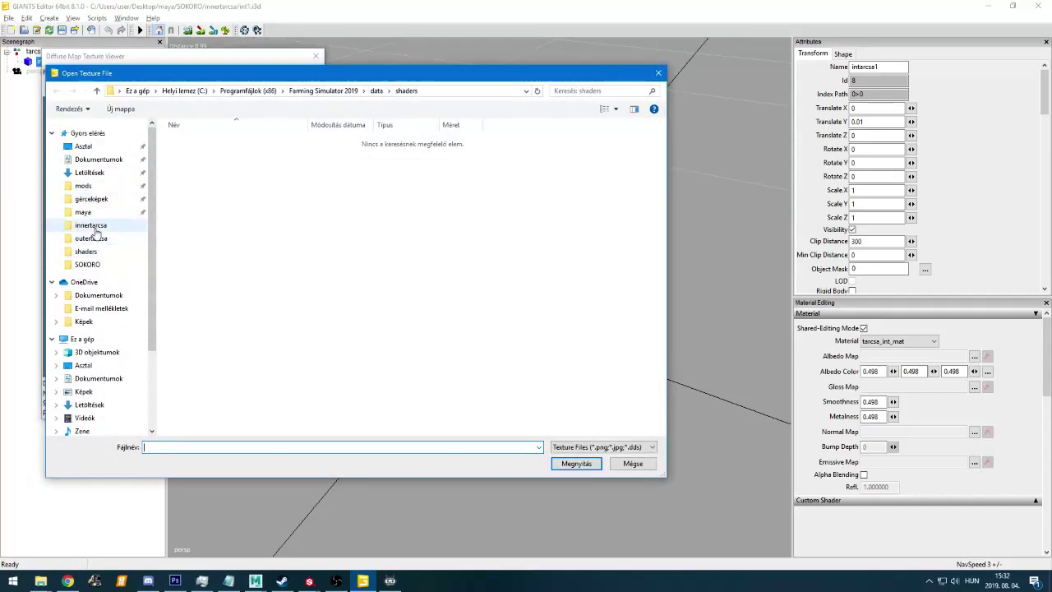
{"action": "left_click", "coordinate": [91, 226]}
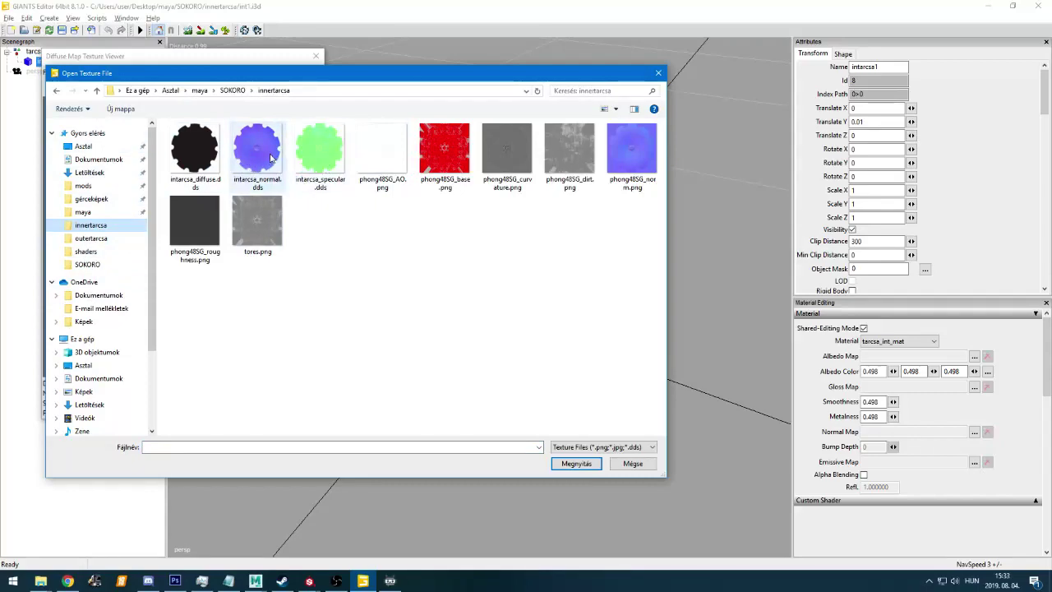
{"action": "double_click", "coordinate": [197, 150]}
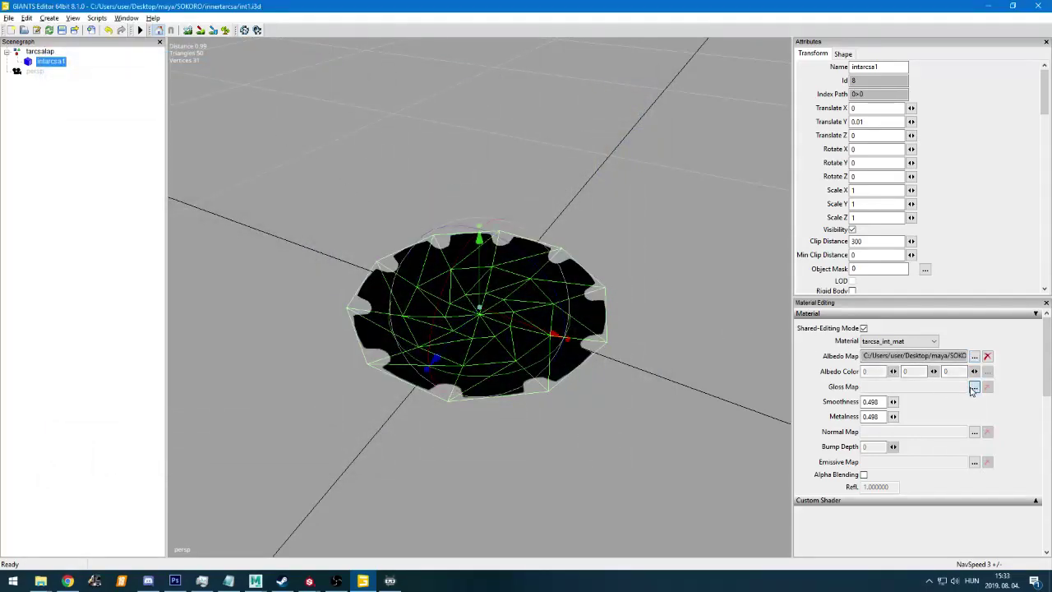
Assign intarcsa_specular.dds as the gloss map of the tarcsa_int_mat material
{"action": "left_click", "coordinate": [974, 387]}
{"action": "left_click", "coordinate": [277, 72]}
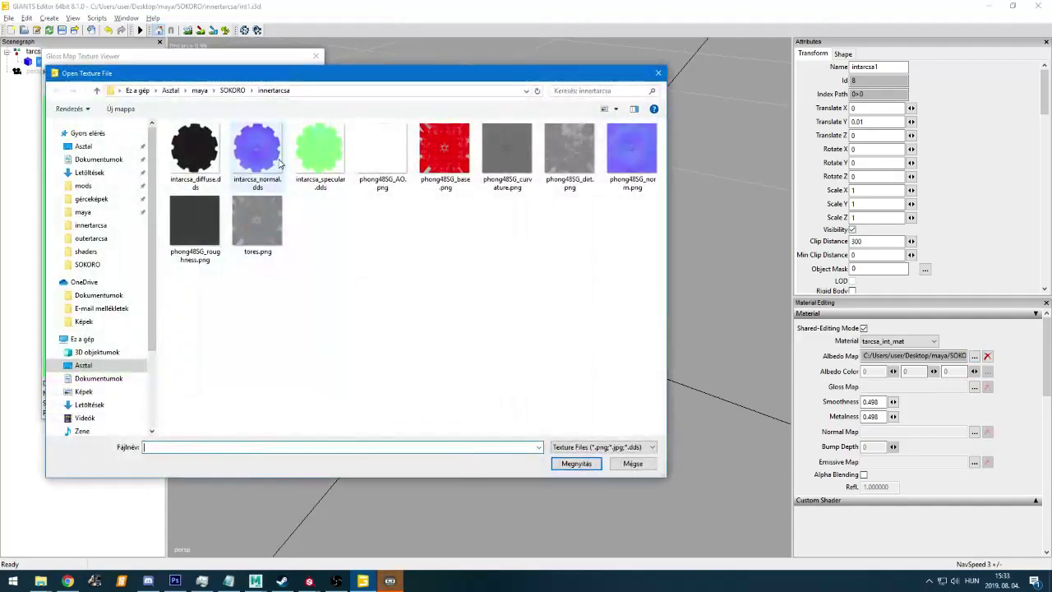
{"action": "double_click", "coordinate": [320, 150]}
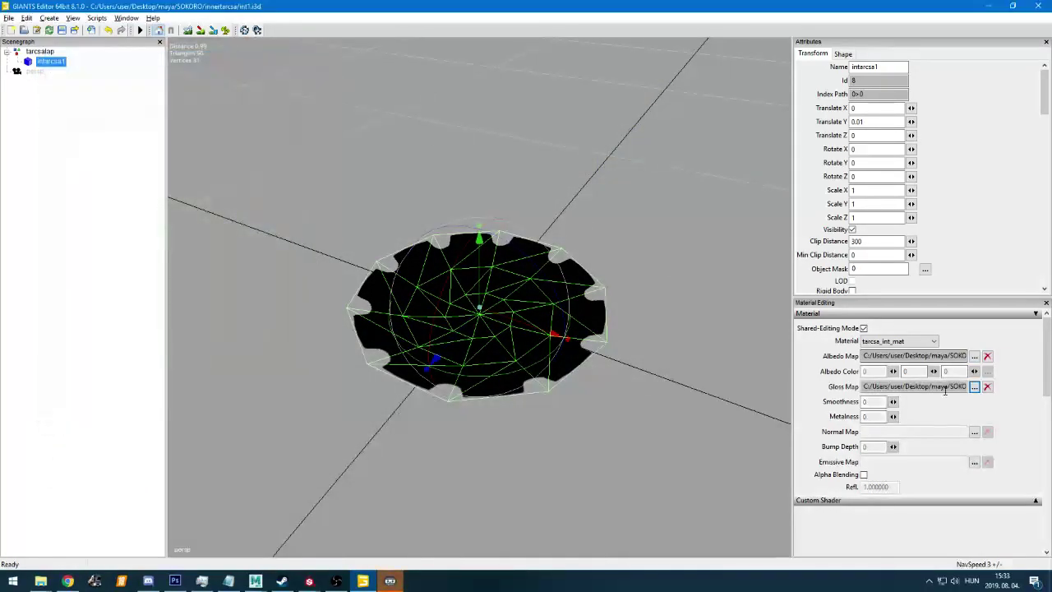
Open the texture file selection for the normal map of tarcsa_int_mat
{"action": "left_click", "coordinate": [973, 431]}
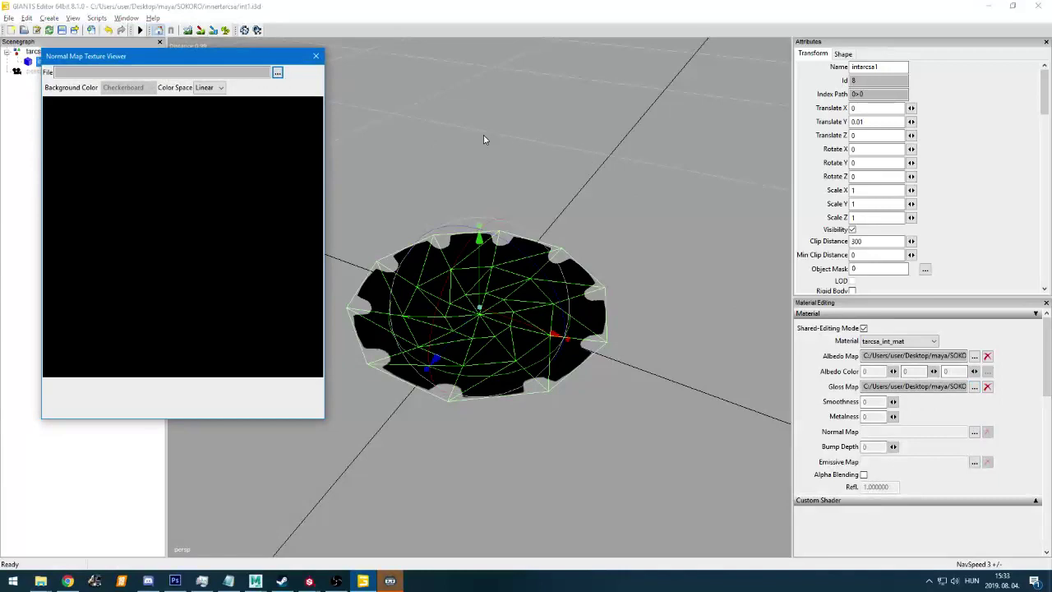
{"action": "left_click", "coordinate": [277, 72]}
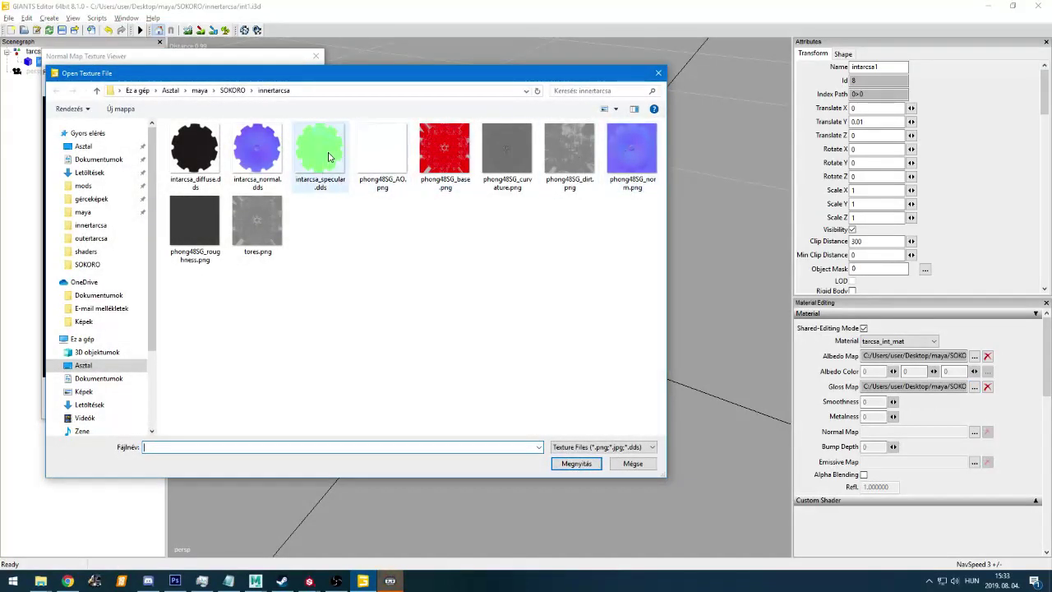
Switch to Photoshop, review the layers of intarcsa_normal.dds, and hide the red Réteg 1 layer in phong48SG_norm.png
{"action": "key", "text": "alt+Tab"}
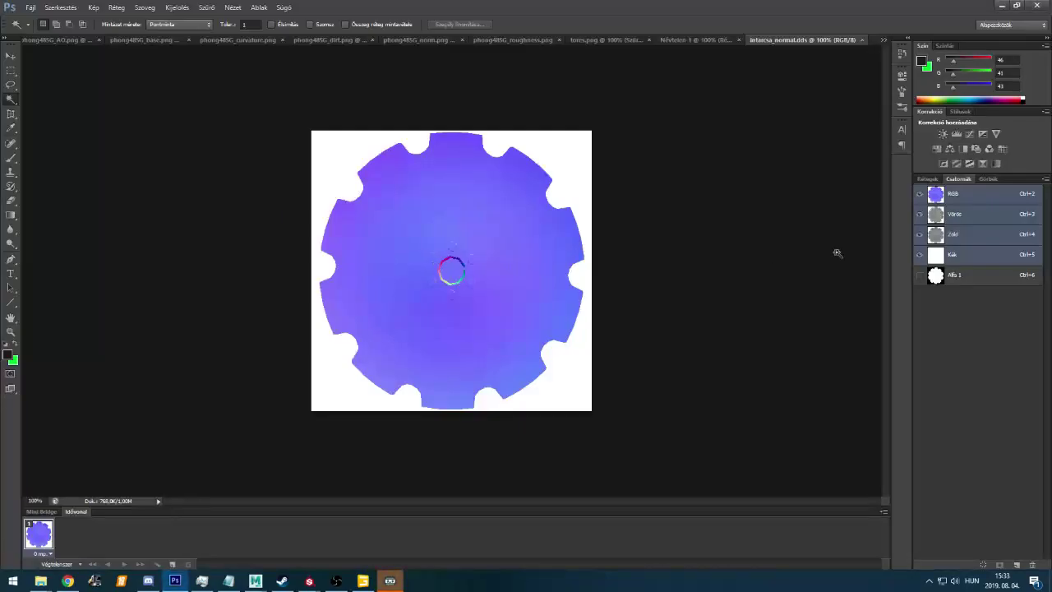
{"action": "left_click", "coordinate": [927, 179]}
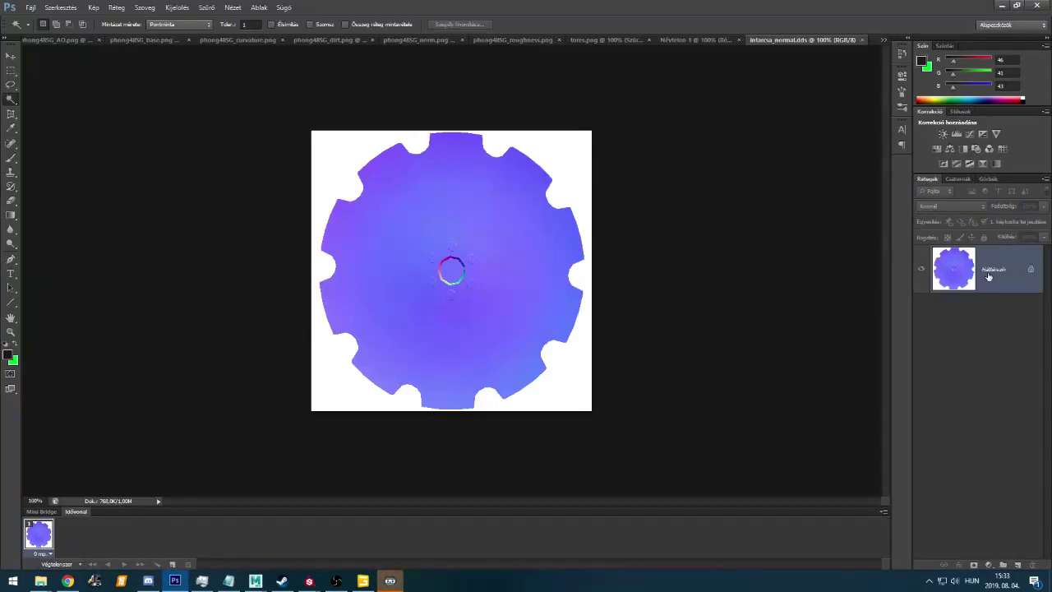
{"action": "left_click", "coordinate": [690, 41]}
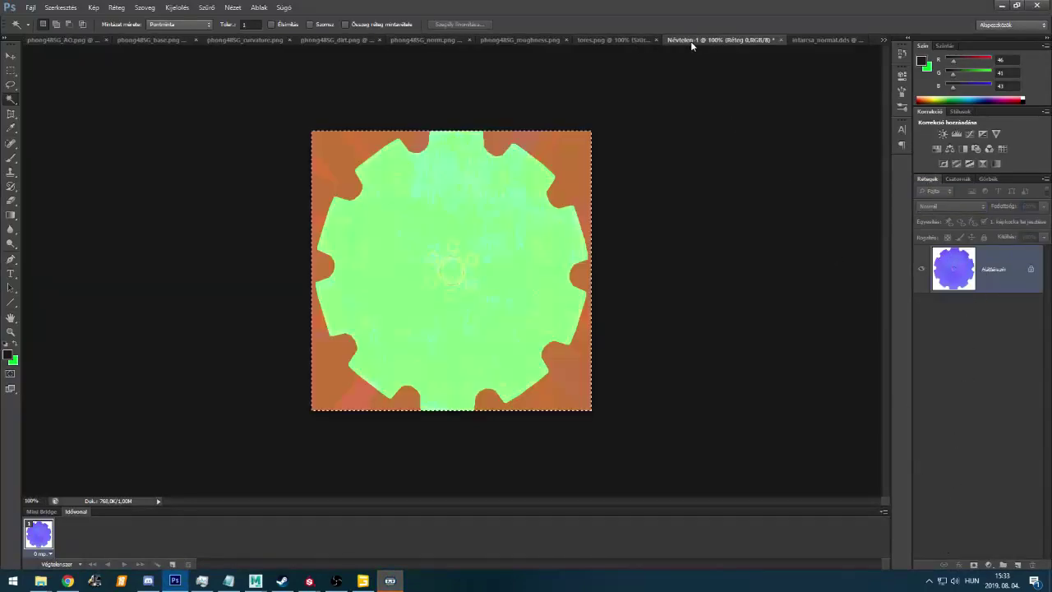
{"action": "left_click", "coordinate": [800, 39]}
{"action": "key", "text": "alt+Tab"}
{"action": "key", "text": "alt+Tab"}
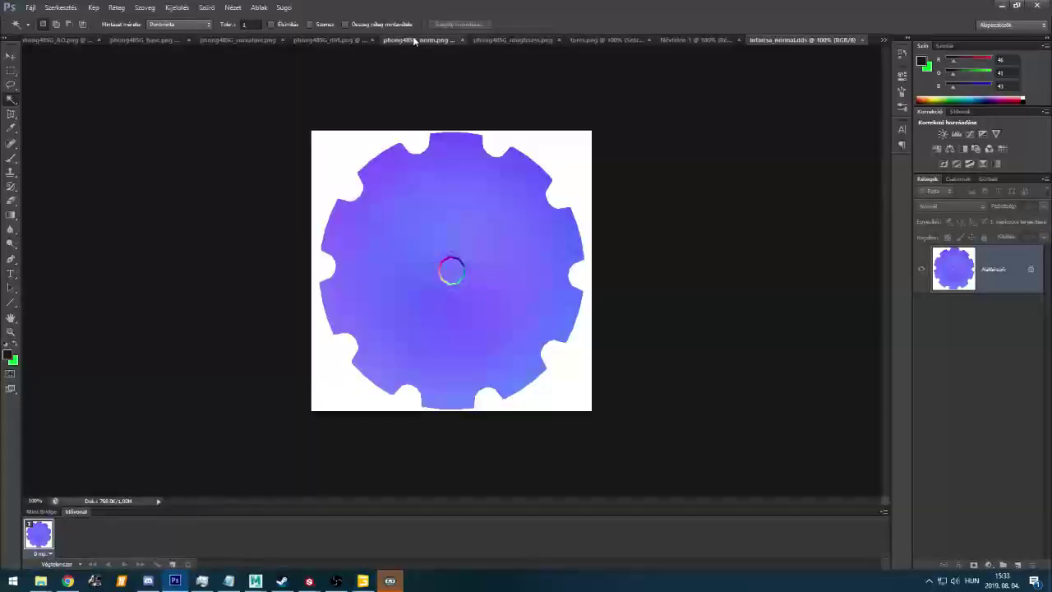
{"action": "left_click", "coordinate": [415, 39]}
{"action": "left_click", "coordinate": [919, 276]}
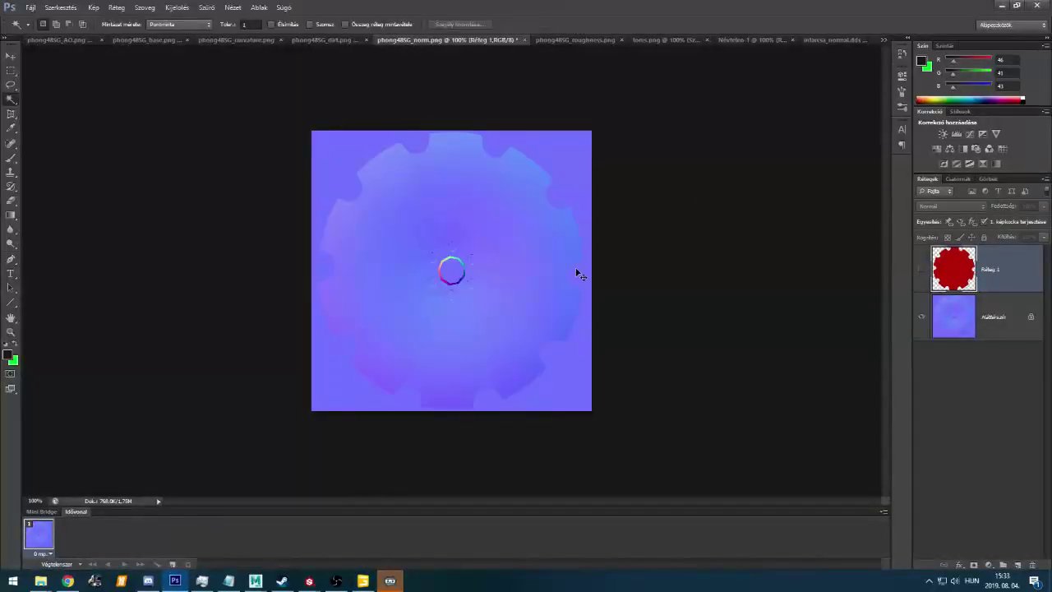
Try to save phong48SG_norm.png in D3D/DDS format over intarcsa_normal.dds in the innertarcsa folder
{"action": "key", "text": "ctrl+shift+s"}
{"action": "left_click", "coordinate": [764, 370]}
{"action": "left_click", "coordinate": [745, 407]}
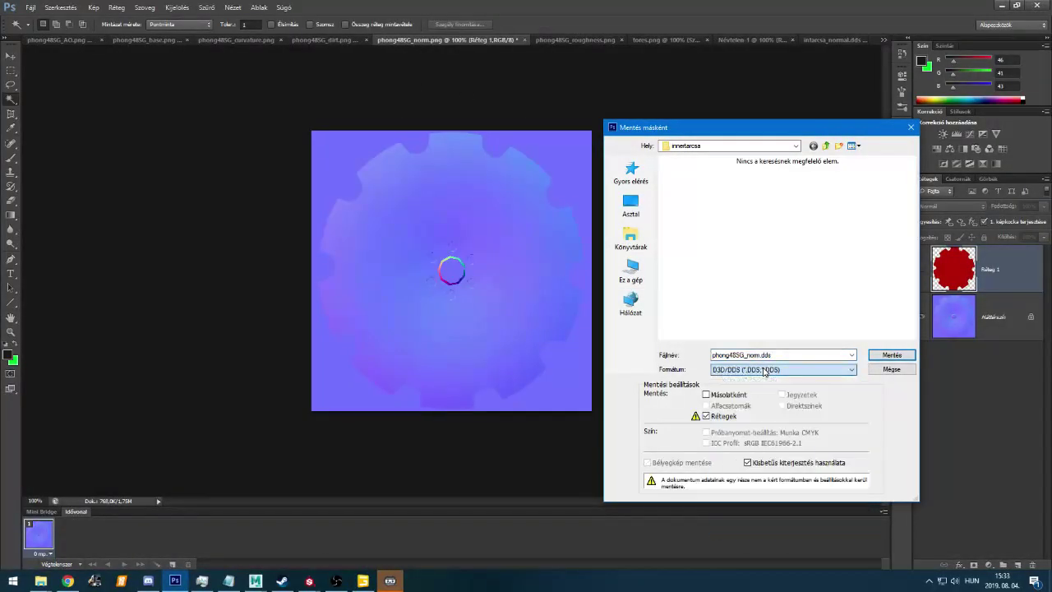
{"action": "double_click", "coordinate": [745, 184]}
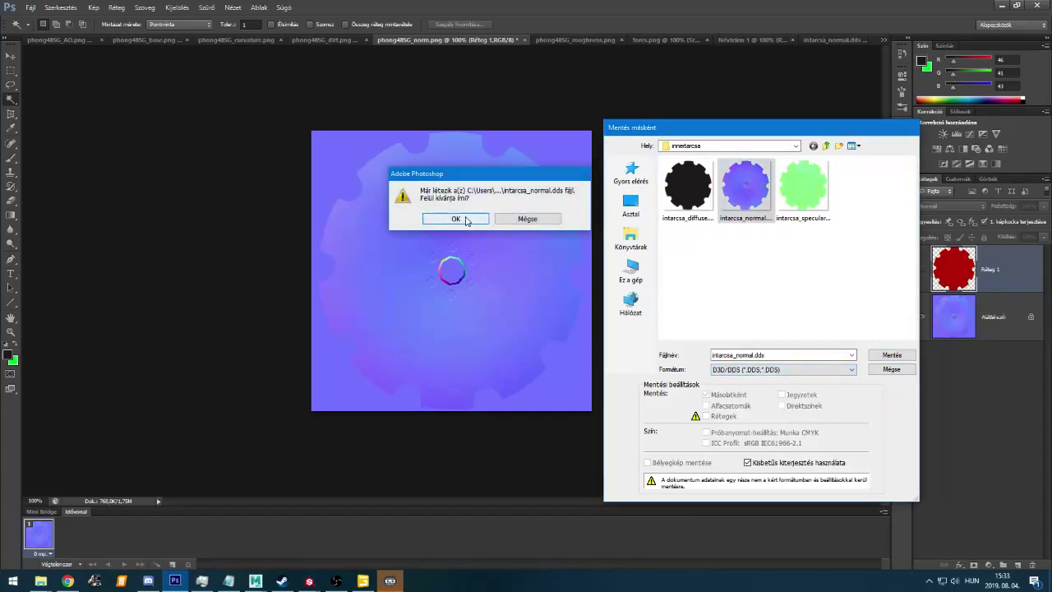
{"action": "left_click", "coordinate": [456, 218]}
{"action": "left_click", "coordinate": [503, 234]}
{"action": "key", "text": "ctrl+shift+s"}
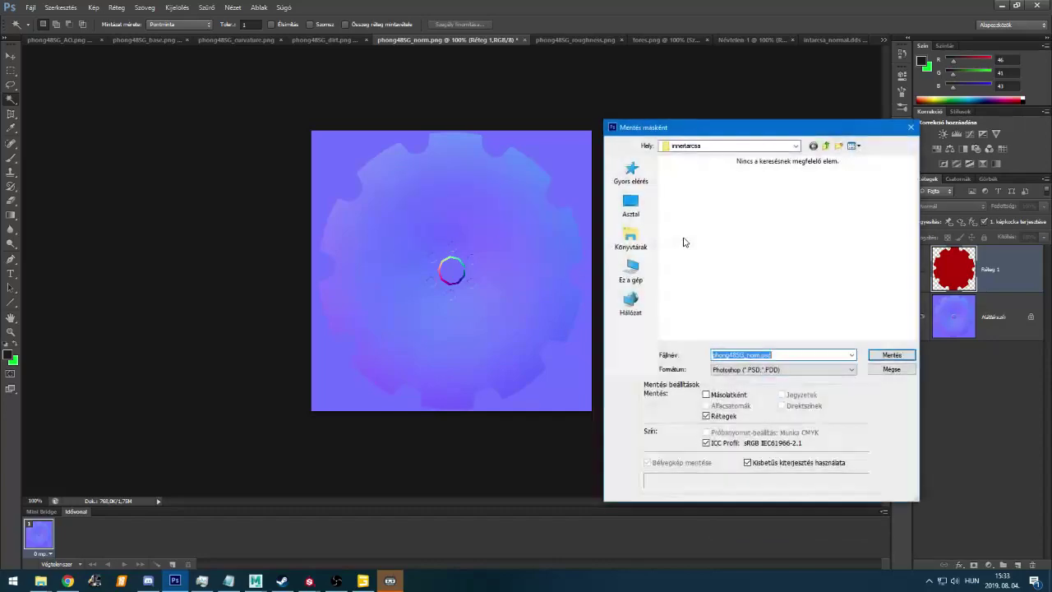
{"action": "left_click", "coordinate": [768, 368]}
{"action": "left_click", "coordinate": [773, 408]}
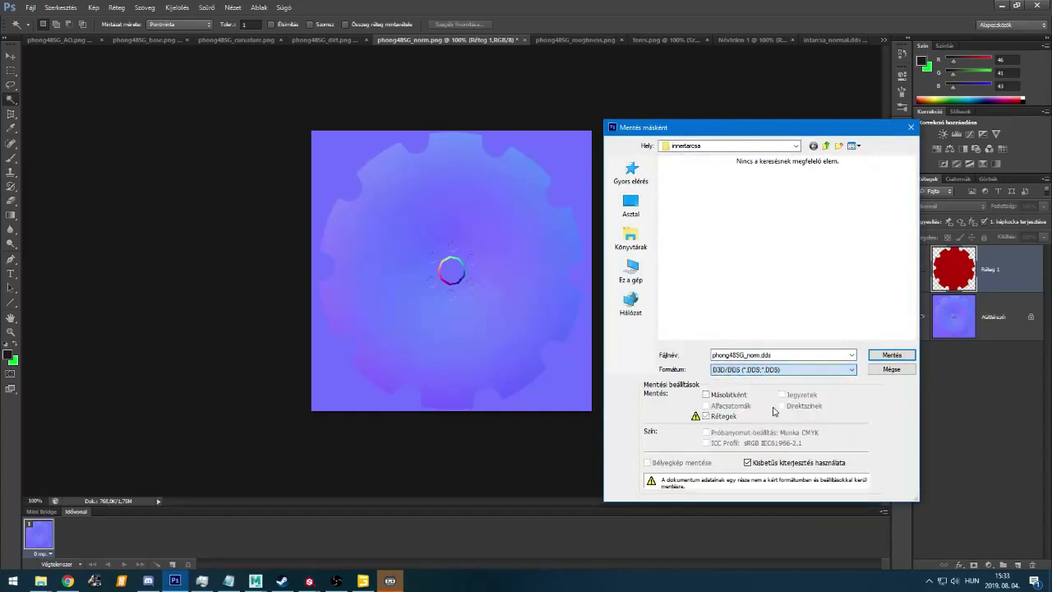
{"action": "left_click", "coordinate": [739, 206]}
{"action": "left_click", "coordinate": [892, 354]}
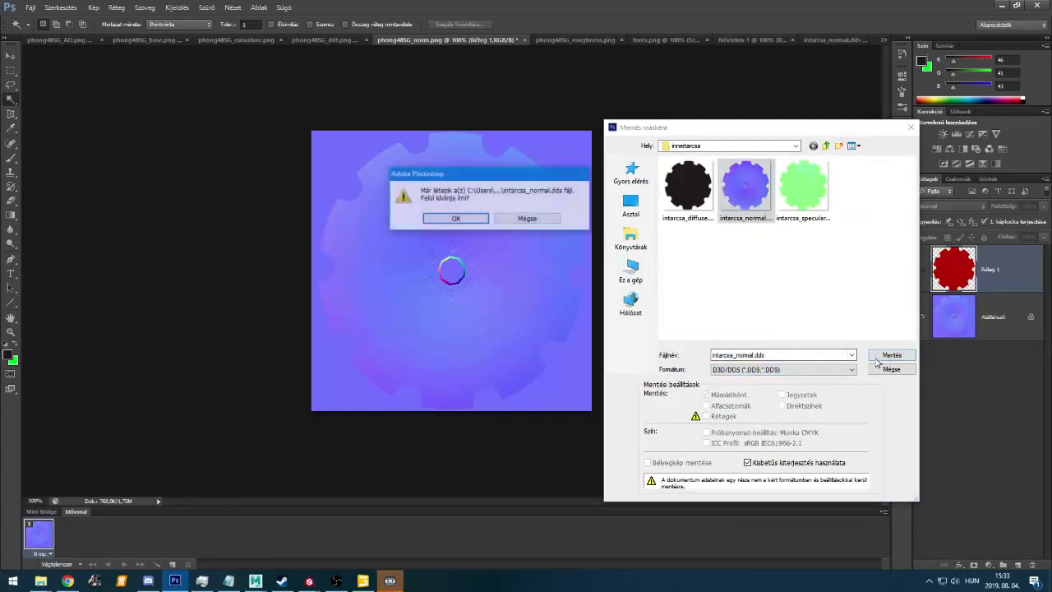
{"action": "left_click", "coordinate": [455, 218]}
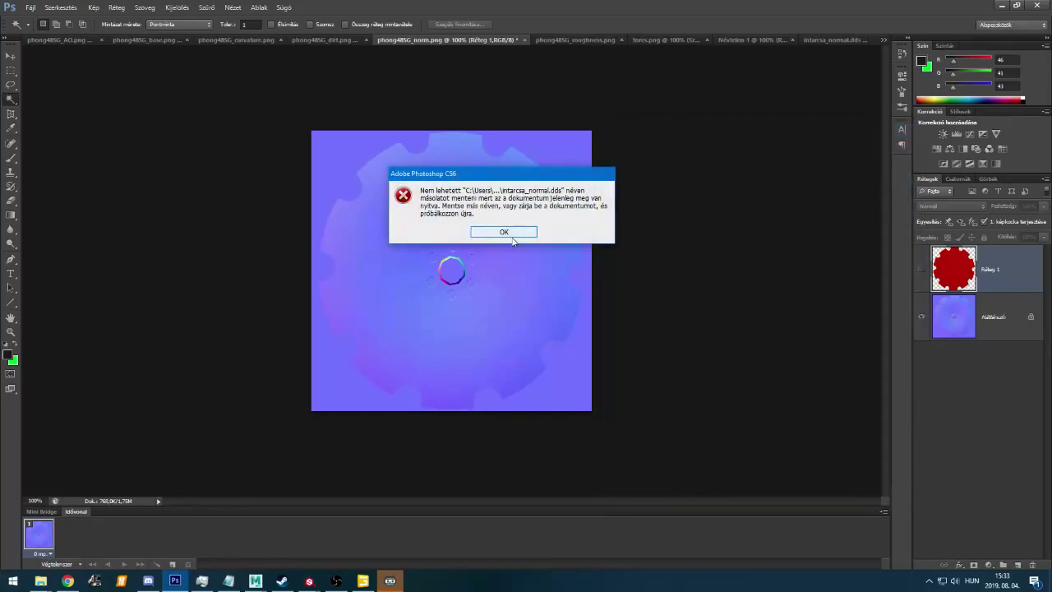
{"action": "left_click", "coordinate": [506, 233]}
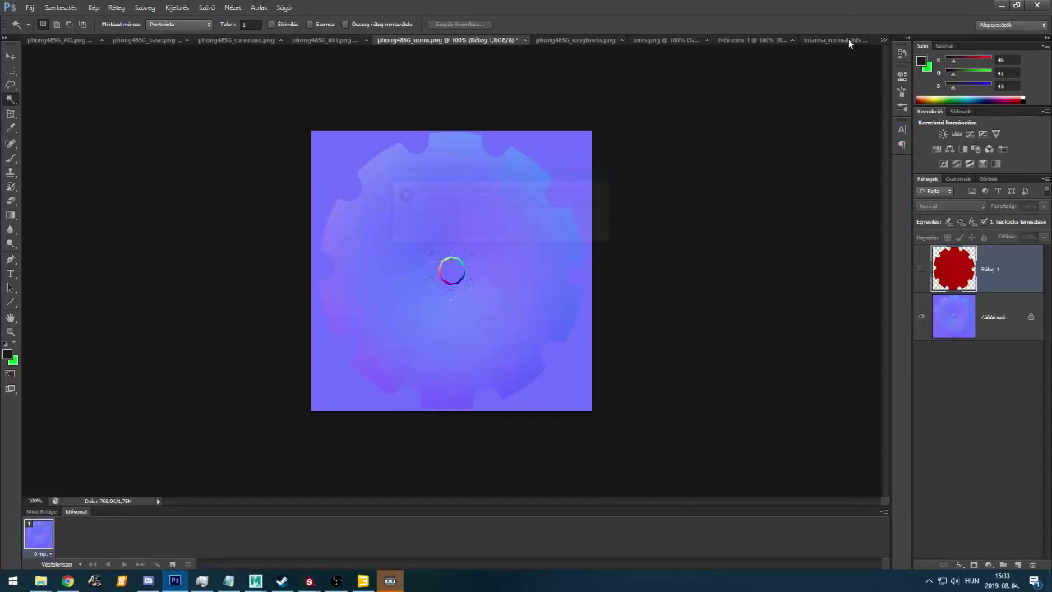
Close the open intarcsa_normal.dds and overwrite its file with phong48SG_norm.png saved as DDS, DXT1 RGB 4 bpp, no alpha
{"action": "left_click", "coordinate": [843, 37]}
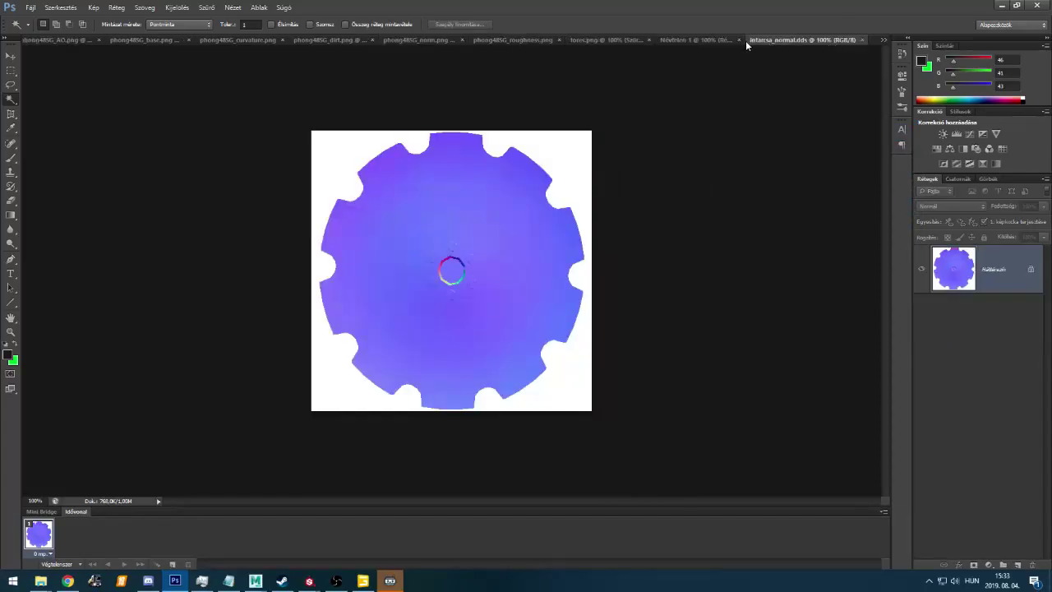
{"action": "left_click", "coordinate": [862, 40]}
{"action": "key", "text": "ctrl+shift+s"}
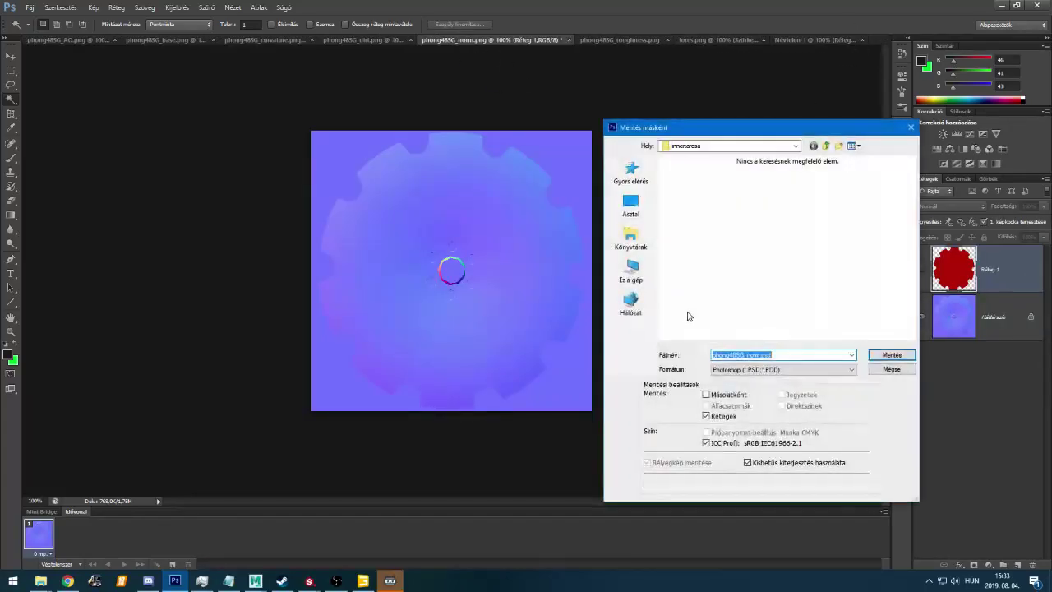
{"action": "left_click", "coordinate": [753, 369]}
{"action": "key", "text": "d"}
{"action": "left_click", "coordinate": [755, 365]}
{"action": "left_click", "coordinate": [752, 187]}
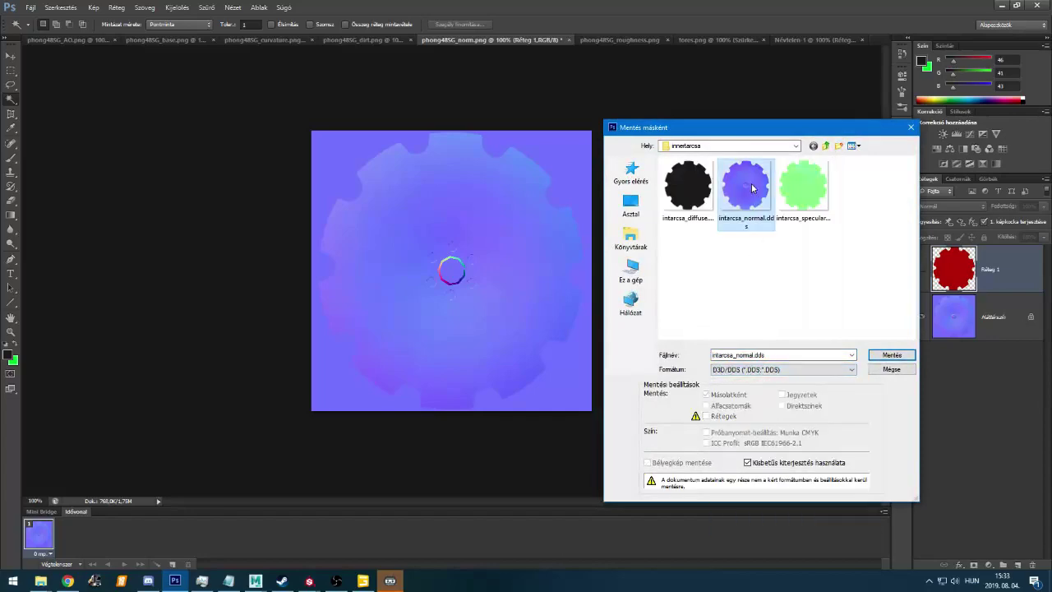
{"action": "left_click", "coordinate": [894, 356]}
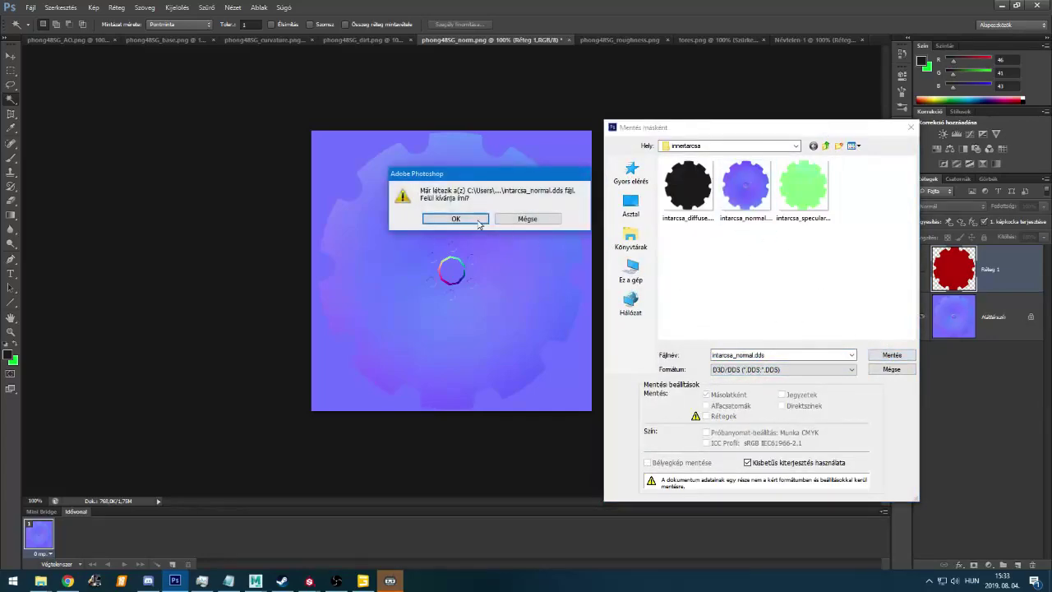
{"action": "left_click", "coordinate": [462, 219]}
{"action": "left_click", "coordinate": [546, 148]}
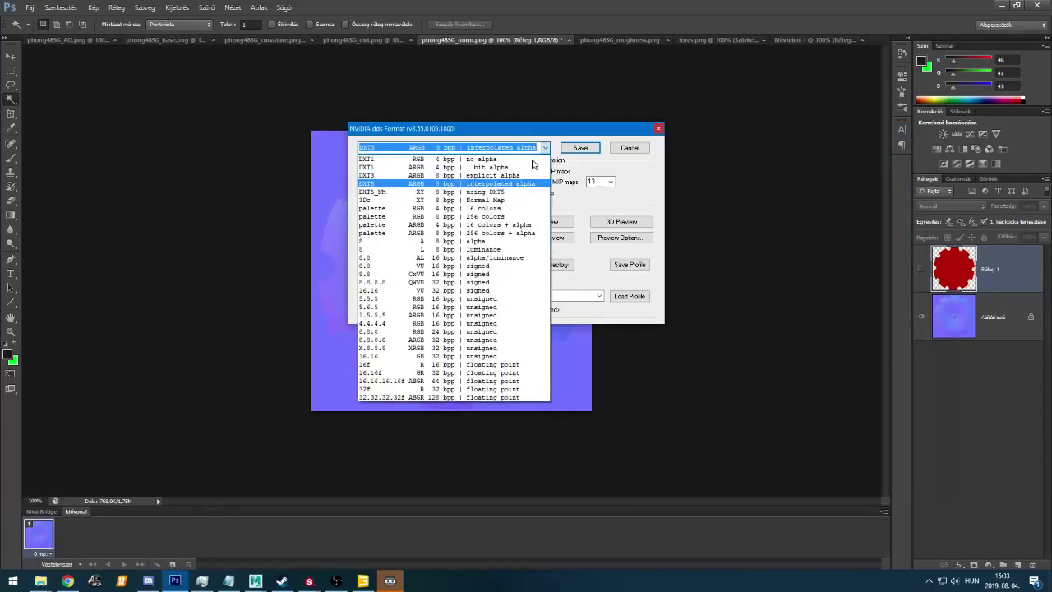
{"action": "left_click", "coordinate": [521, 159]}
{"action": "left_click", "coordinate": [580, 148]}
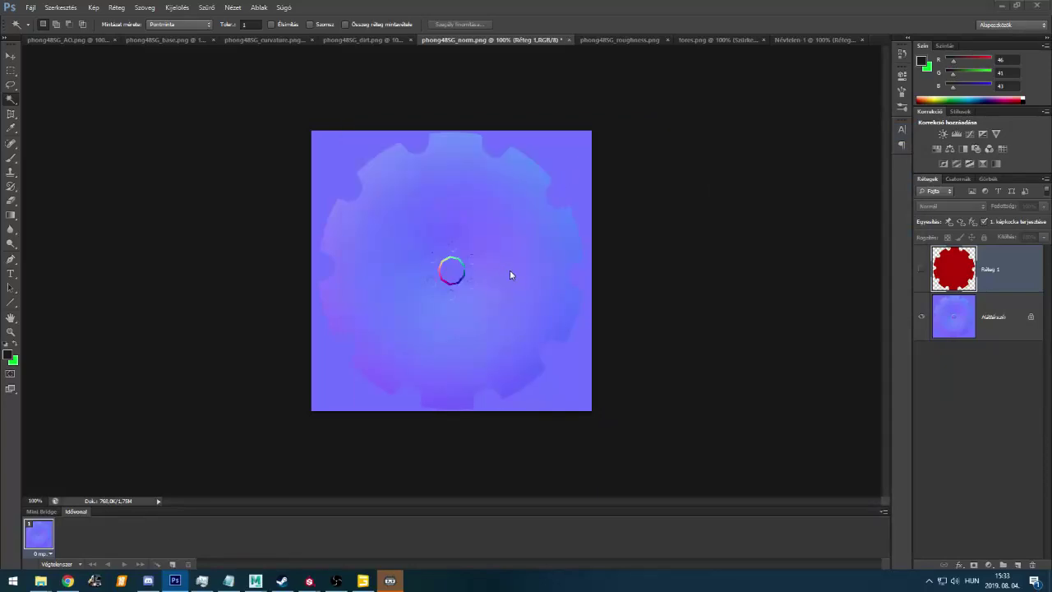
Switch to GIANTS Editor and assign intarcsa_normal.dds as the normal map of tarcsa_int_mat
{"action": "key", "text": "alt+Tab"}
{"action": "right_click", "coordinate": [347, 260]}
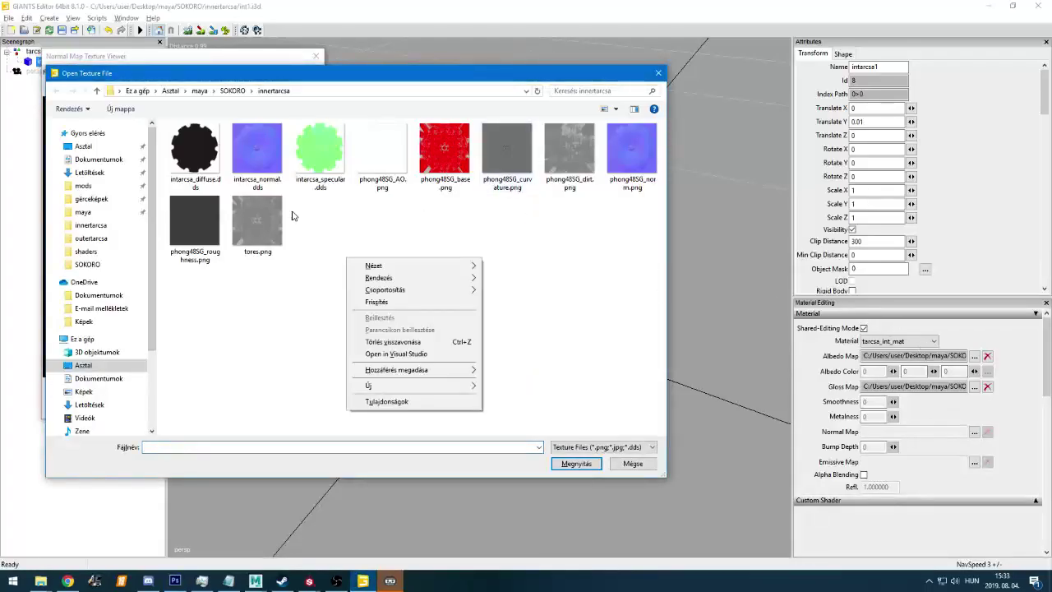
{"action": "double_click", "coordinate": [263, 188]}
{"action": "left_click", "coordinate": [315, 56]}
Add a light to the scene and frame the intarcsa1 disc in the viewport
{"action": "mouse_move", "coordinate": [433, 247]}
{"action": "left_mouse_down", "text": "alt"}
{"action": "mouse_move", "coordinate": [481, 322]}
{"action": "mouse_move", "coordinate": [487, 310]}
{"action": "mouse_move", "coordinate": [552, 323]}
{"action": "mouse_move", "coordinate": [428, 255]}
{"action": "left_mouse_up", "text": "alt"}
{"action": "key", "text": "ctrl+z"}
{"action": "scroll", "coordinate": [305, 206], "scroll_direction": "down", "scroll_amount": 5}
{"action": "left_click", "coordinate": [288, 215]}
{"action": "left_click", "coordinate": [48, 64]}
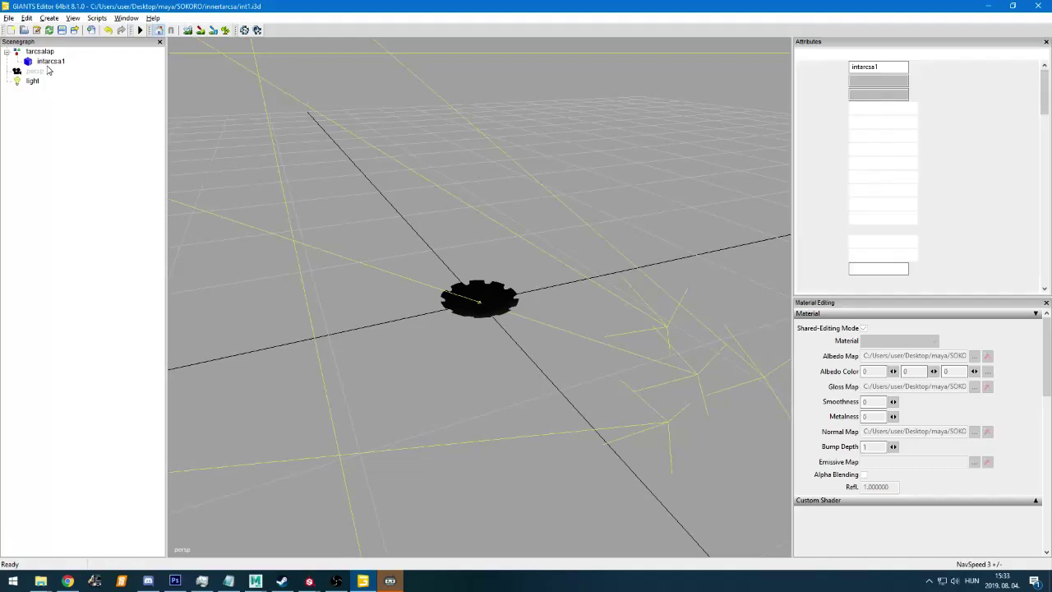
{"action": "left_click", "coordinate": [39, 62]}
{"action": "key", "text": "f"}
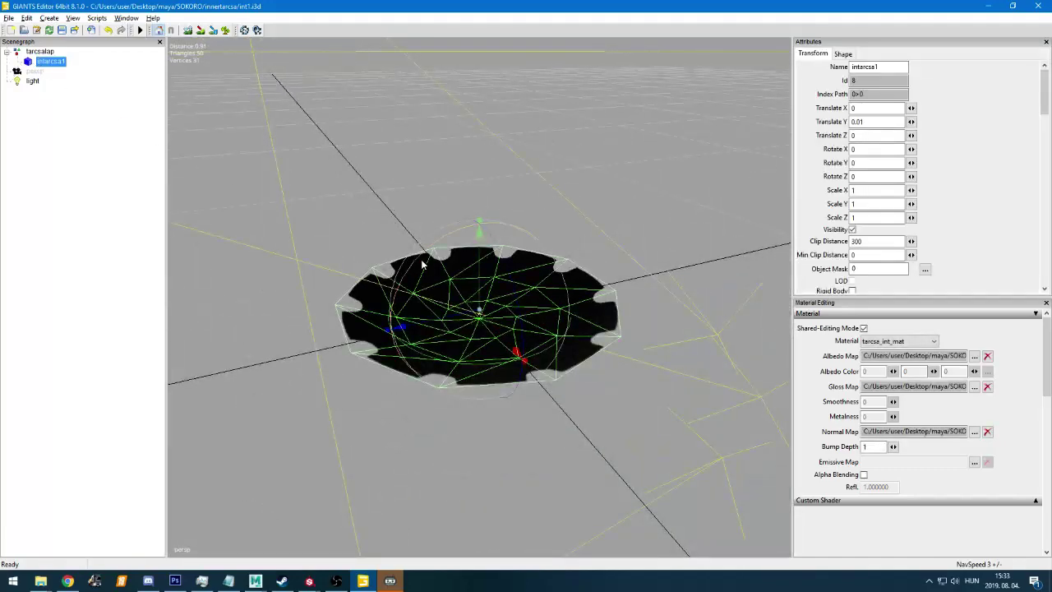
Rotate the intarcsa1 disc freehand by about 61 degrees around its X axis and inspect its lit surface
{"action": "left_click_drag", "start_coordinate": [421, 259], "coordinate": [336, 322]}
{"action": "left_click", "coordinate": [296, 332]}
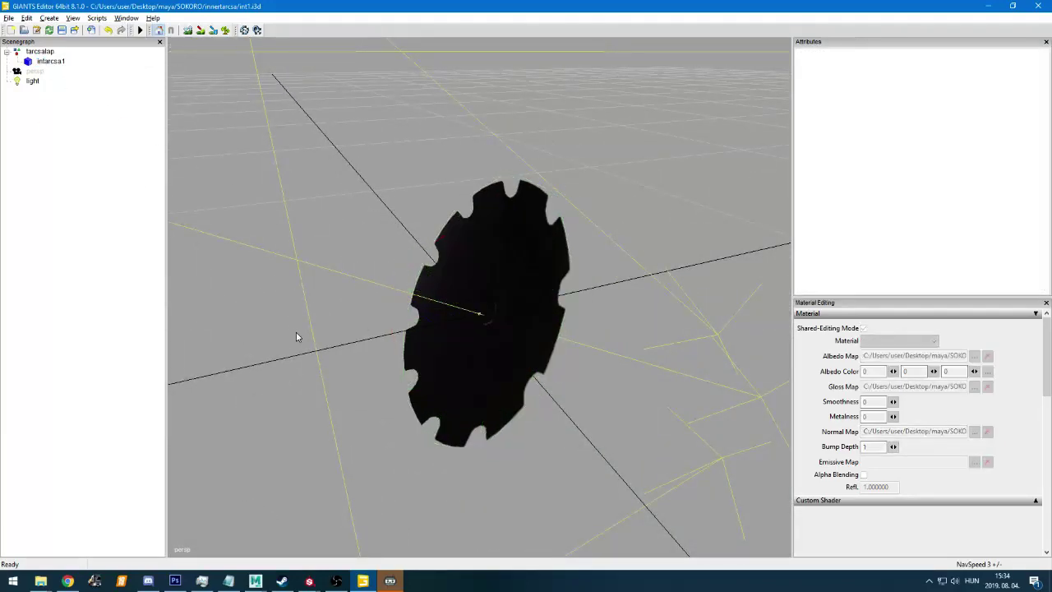
{"action": "middle_click_drag", "start_coordinate": [296, 336], "coordinate": [555, 325]}
{"action": "left_click", "coordinate": [556, 325]}
Load the vehicle shader from the Farming Simulator 2019 data/shaders folder as the custom shader of tarcsa_int_mat
{"action": "left_click", "coordinate": [1035, 500]}
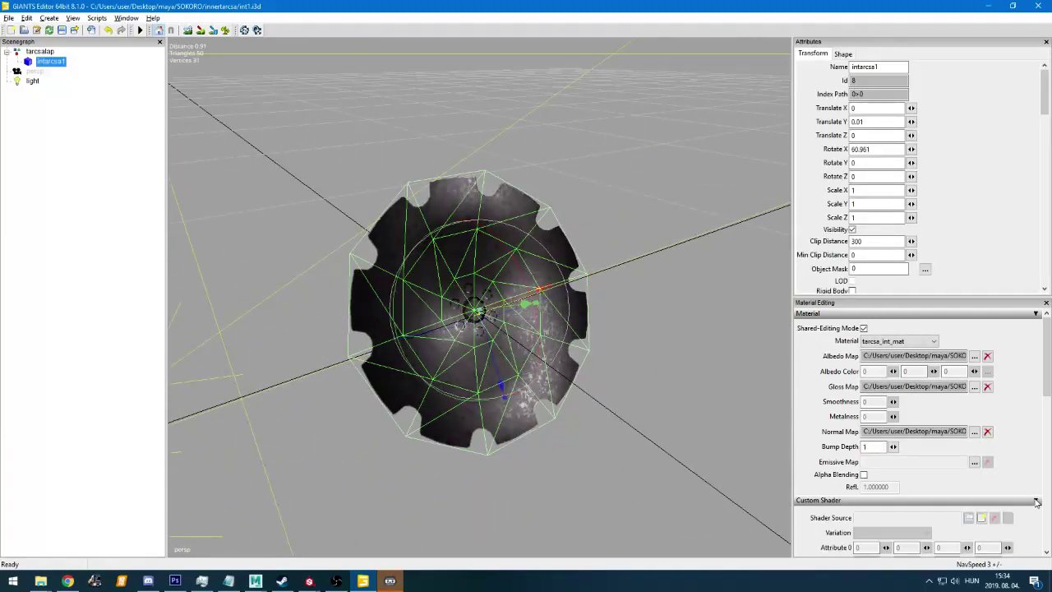
{"action": "left_click", "coordinate": [982, 517]}
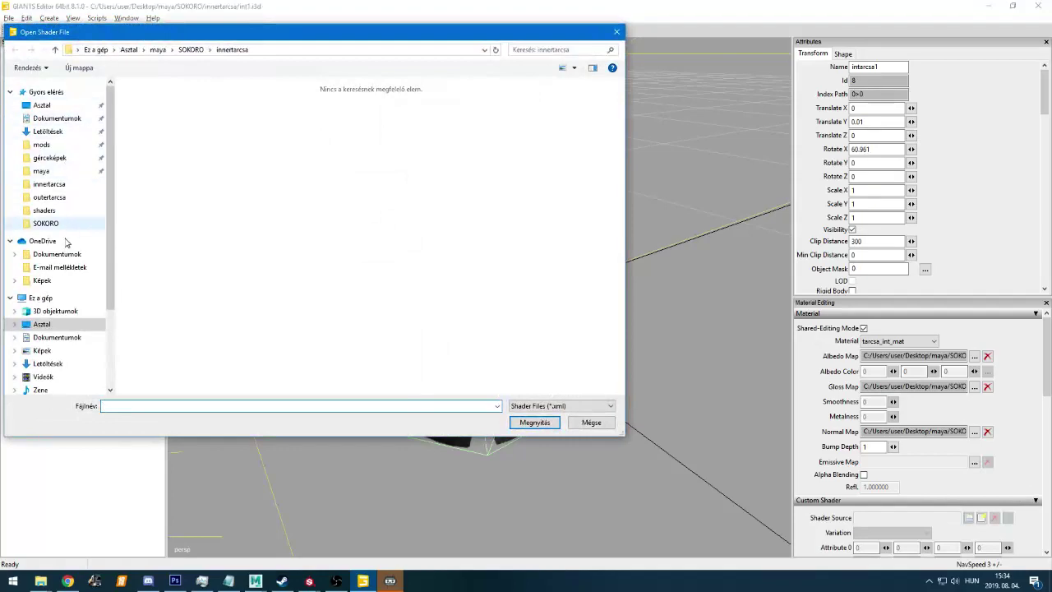
{"action": "left_click", "coordinate": [39, 298]}
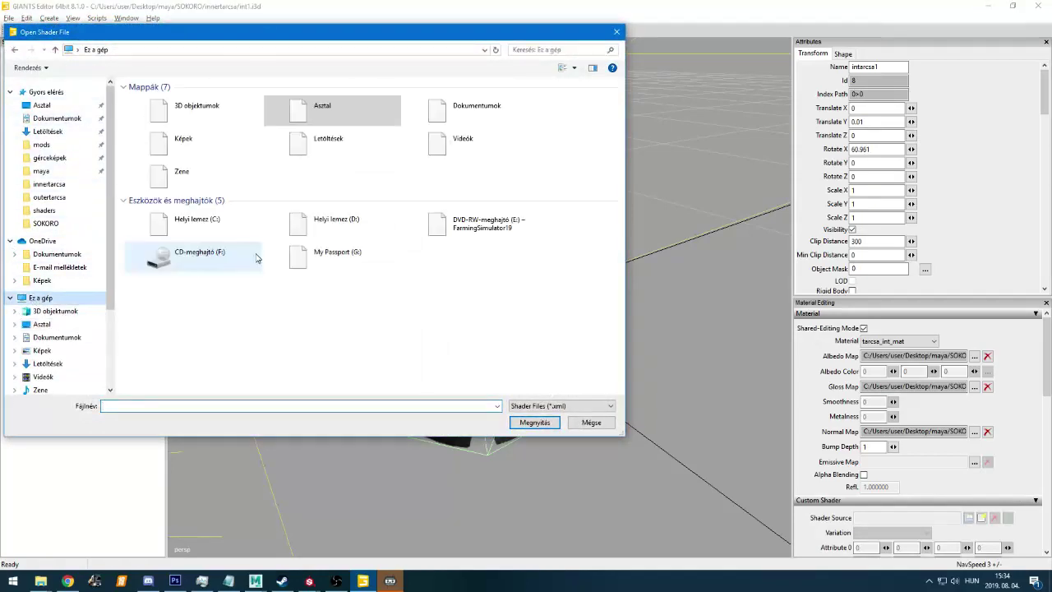
{"action": "double_click", "coordinate": [259, 223]}
{"action": "double_click", "coordinate": [209, 195]}
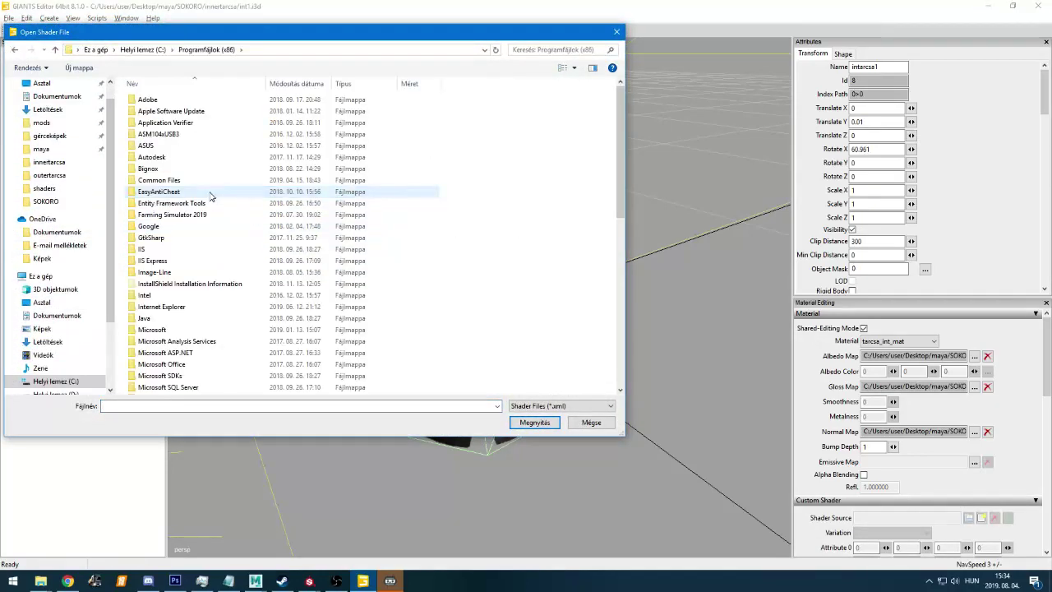
{"action": "double_click", "coordinate": [216, 216]}
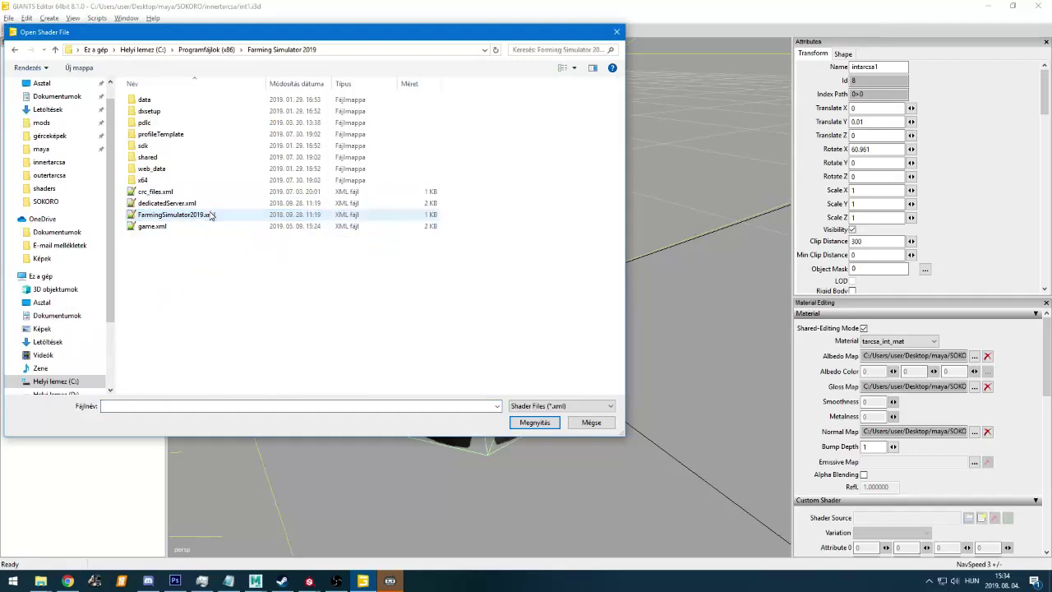
{"action": "double_click", "coordinate": [174, 100]}
{"action": "double_click", "coordinate": [162, 204]}
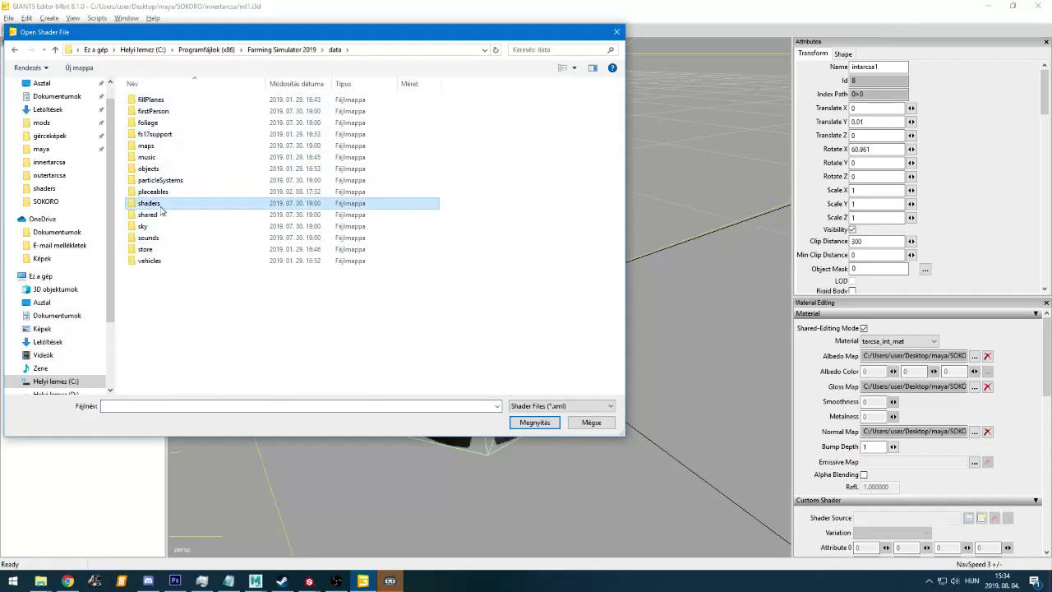
{"action": "left_click", "coordinate": [163, 203]}
{"action": "key", "text": "v"}
{"action": "key", "text": "Return"}
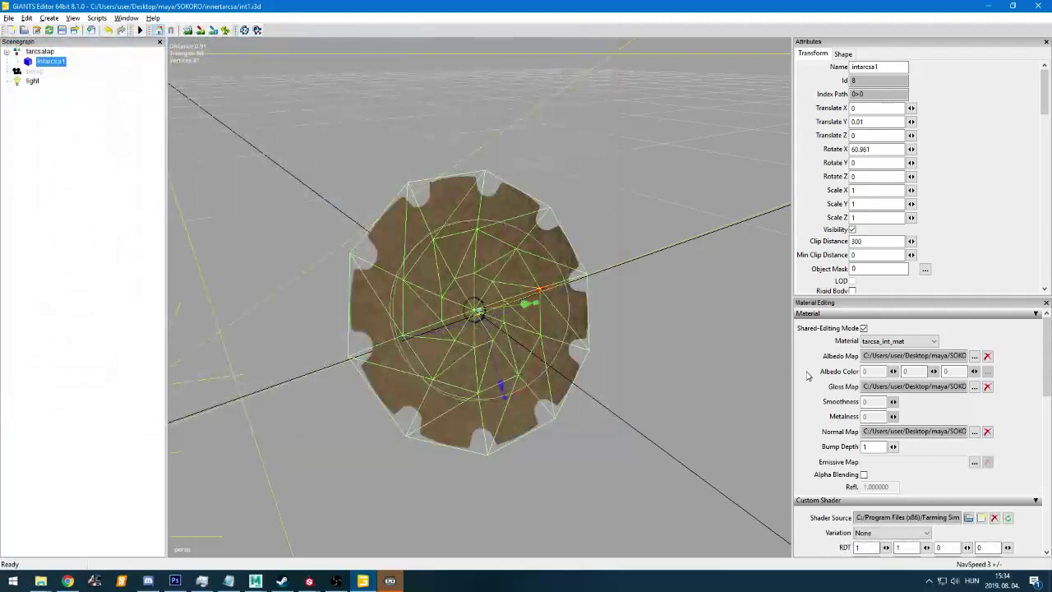
Set the custom shader variation of tarcsa_int_mat to uvRotate
{"action": "left_click", "coordinate": [914, 534]}
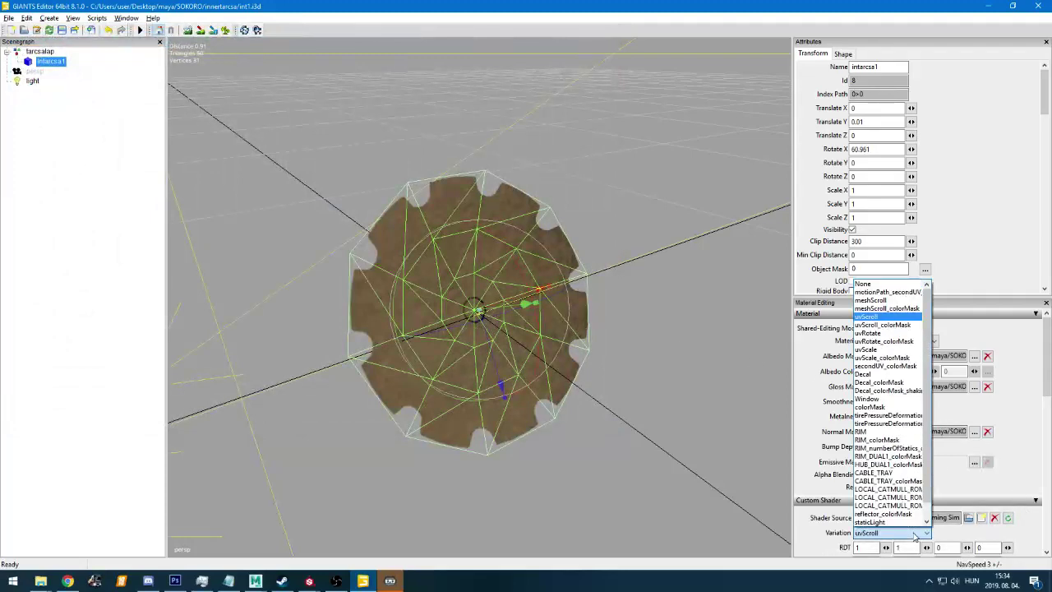
{"action": "left_click", "coordinate": [894, 341]}
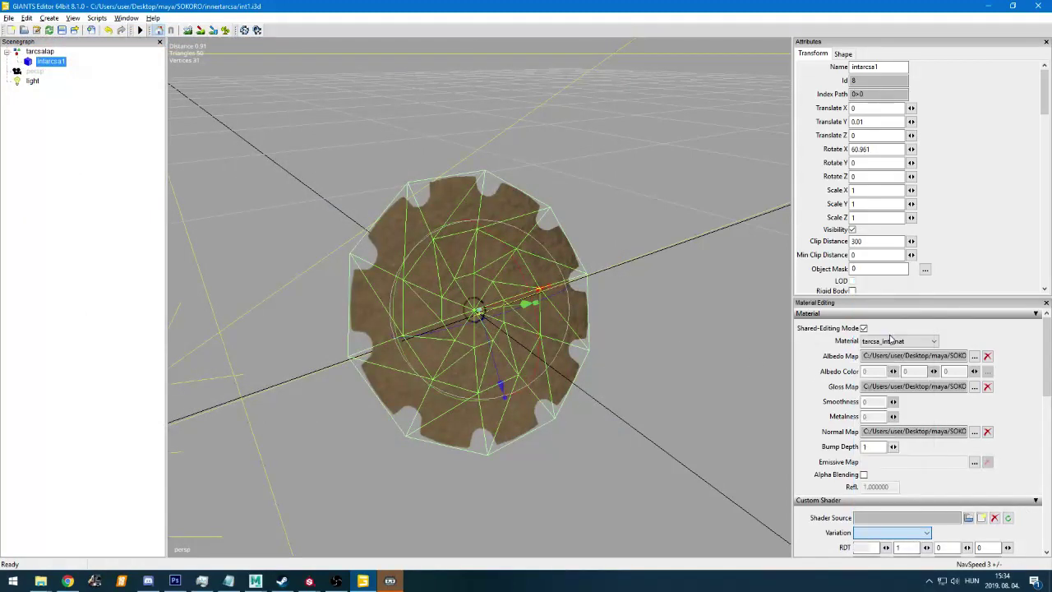
{"action": "scroll", "coordinate": [916, 513], "scroll_direction": "down", "scroll_amount": 3}
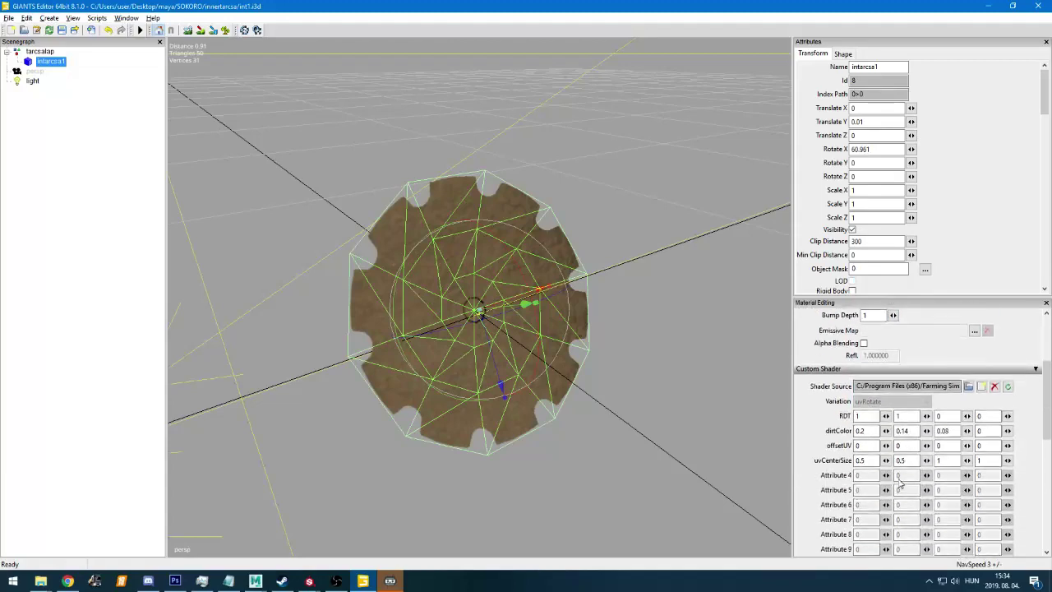
{"action": "middle_click_drag", "start_coordinate": [618, 346], "coordinate": [655, 342]}
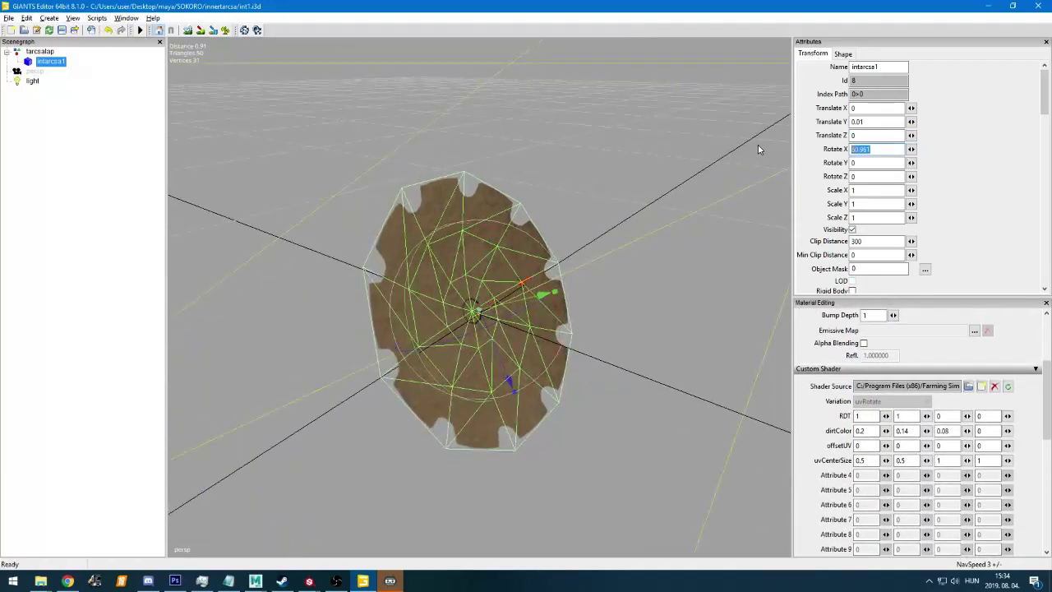
Set the X rotation of the intarcsa1 disc to 90 degrees and view it from the front
{"action": "type", "text": "90"}
{"action": "key", "text": "Return"}
{"action": "left_click_drag", "start_coordinate": [386, 239], "coordinate": [649, 393], "text": "alt"}
{"action": "left_click", "coordinate": [711, 205]}
{"action": "left_click", "coordinate": [579, 281]}
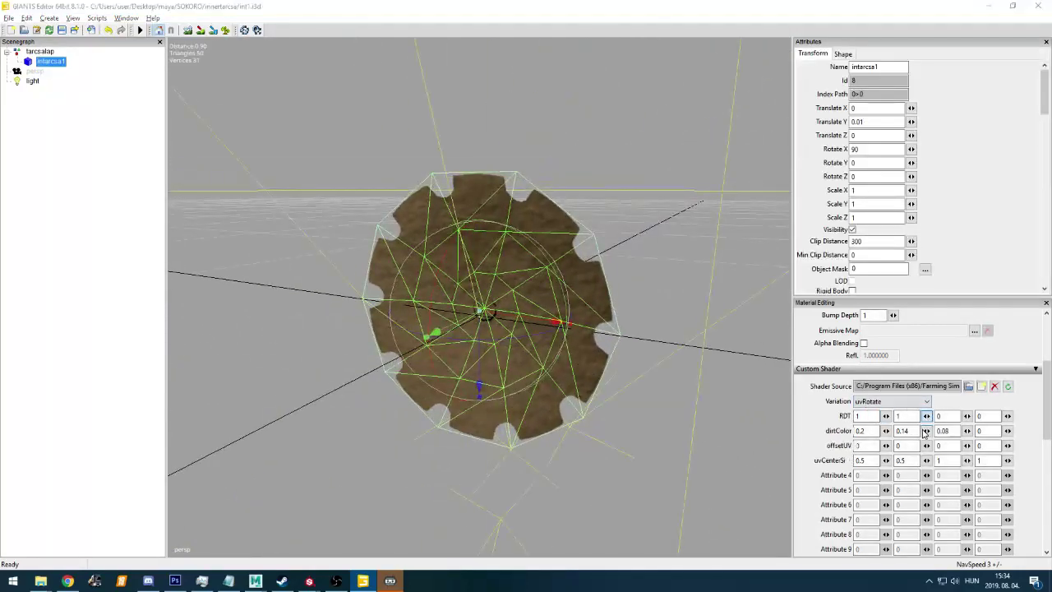
Set the first two RDT values of the tarcsa_int_mat shader to 0 and examine the disc's hub up close
{"action": "left_click_drag", "start_coordinate": [937, 435], "coordinate": [856, 429]}
{"action": "left_click", "coordinate": [886, 415]}
{"action": "left_click_drag", "start_coordinate": [578, 375], "coordinate": [517, 305], "text": "alt"}
{"action": "left_click", "coordinate": [77, 247]}
{"action": "scroll", "coordinate": [500, 388], "scroll_direction": "down", "scroll_amount": 3}
{"action": "scroll", "coordinate": [500, 384], "scroll_direction": "up", "scroll_amount": 5}
{"action": "left_click_drag", "start_coordinate": [518, 348], "coordinate": [531, 321], "text": "alt"}
{"action": "left_click", "coordinate": [583, 336]}
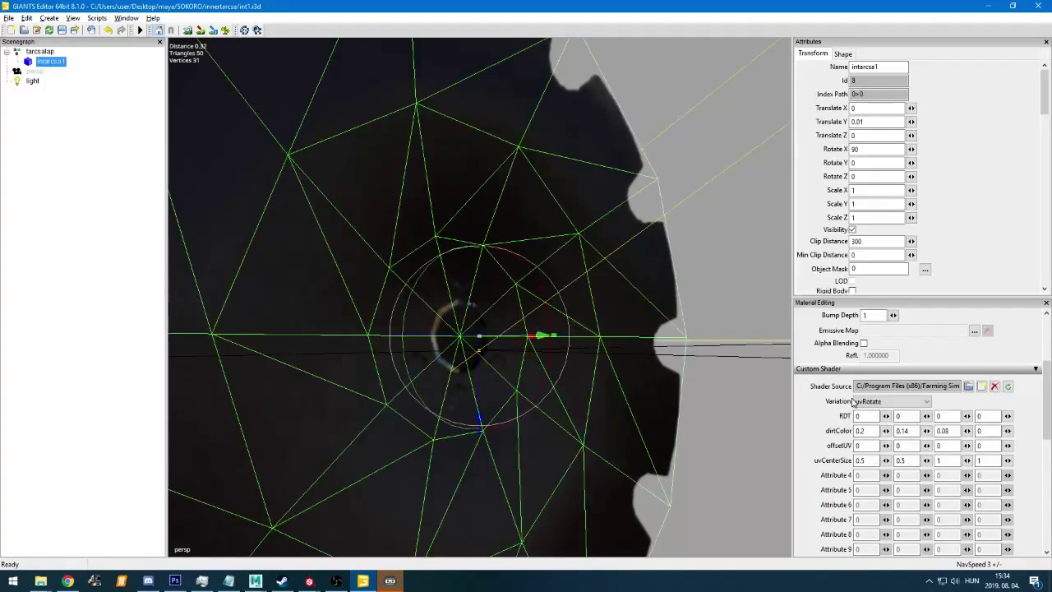
Raise the first RDT value of the disc's shader to about 0.46 and view the whole disc
{"action": "left_click", "coordinate": [885, 416]}
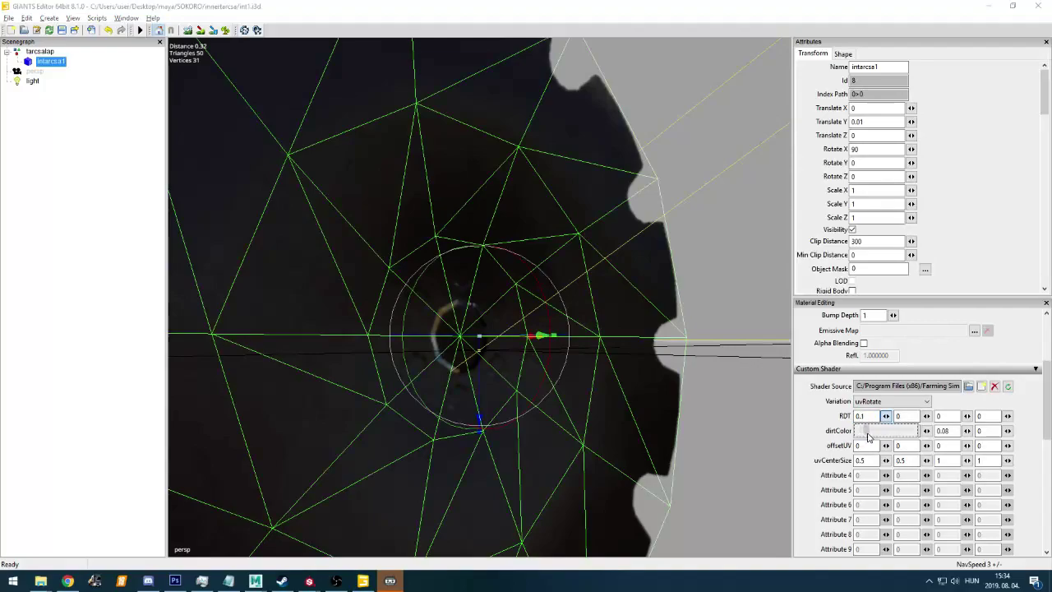
{"action": "left_click_drag", "start_coordinate": [868, 437], "coordinate": [885, 437]}
{"action": "left_click_drag", "start_coordinate": [642, 381], "coordinate": [526, 384], "text": "alt"}
{"action": "scroll", "coordinate": [526, 384], "scroll_direction": "down", "scroll_amount": 5}
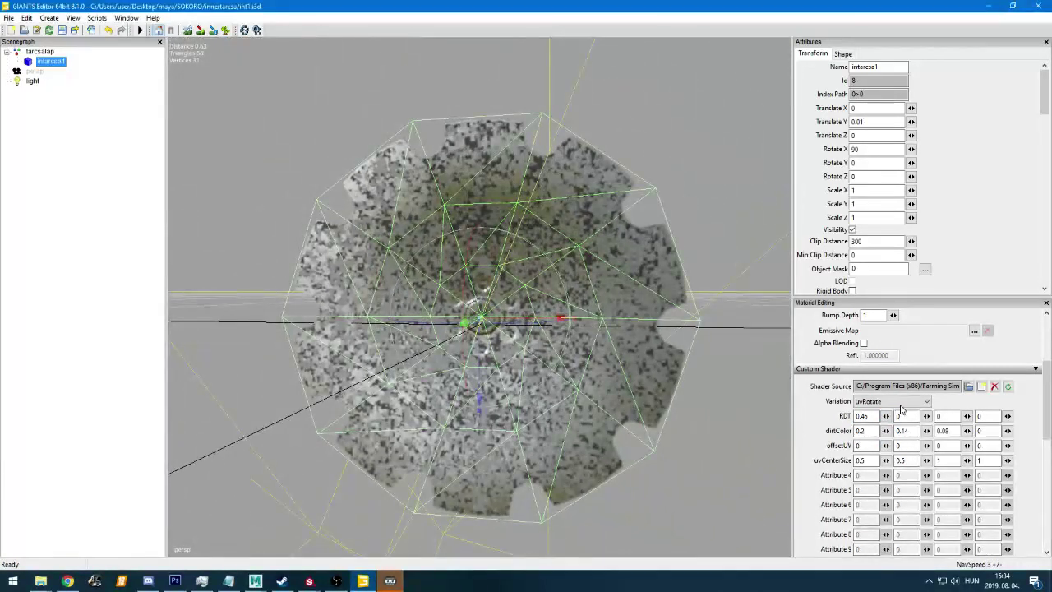
Readjust the first three RDT values of the disc's shader to about 0.43, 0.14 and 0.08
{"action": "left_click", "coordinate": [900, 402]}
{"action": "left_click", "coordinate": [808, 436]}
{"action": "left_click", "coordinate": [885, 430]}
{"action": "left_click", "coordinate": [886, 418]}
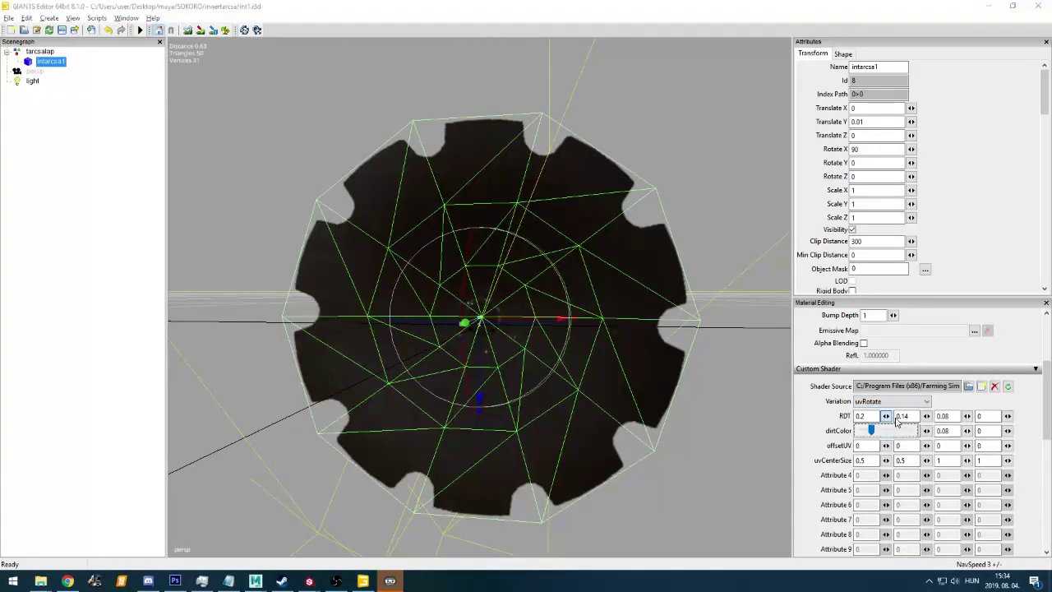
{"action": "left_click_drag", "start_coordinate": [874, 436], "coordinate": [882, 431]}
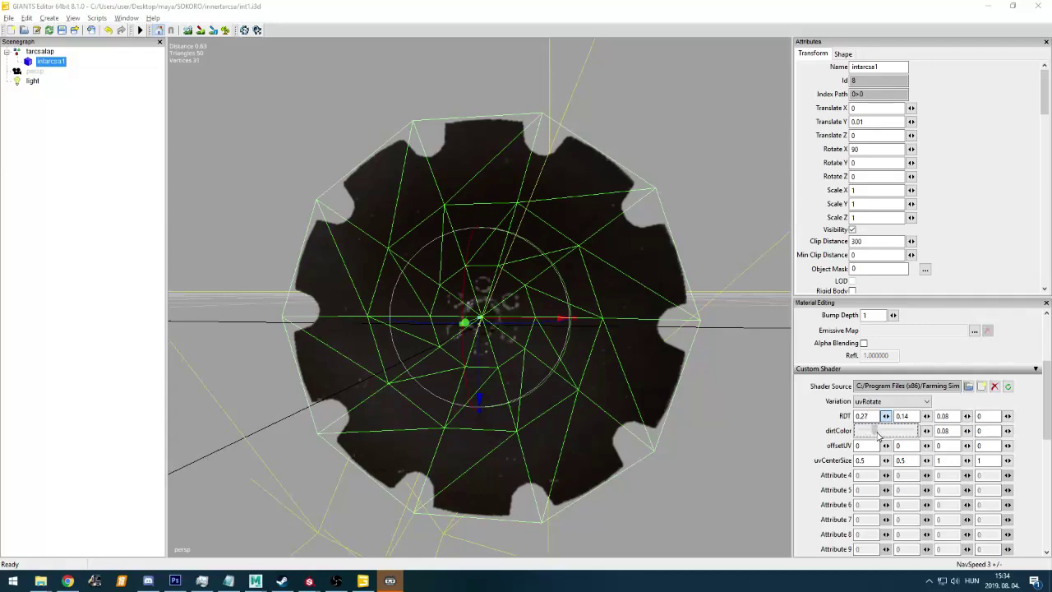
Set the first offsetUV value of the disc's shader to about -1.69 and inspect the disc from several angles
{"action": "left_click", "coordinate": [807, 457]}
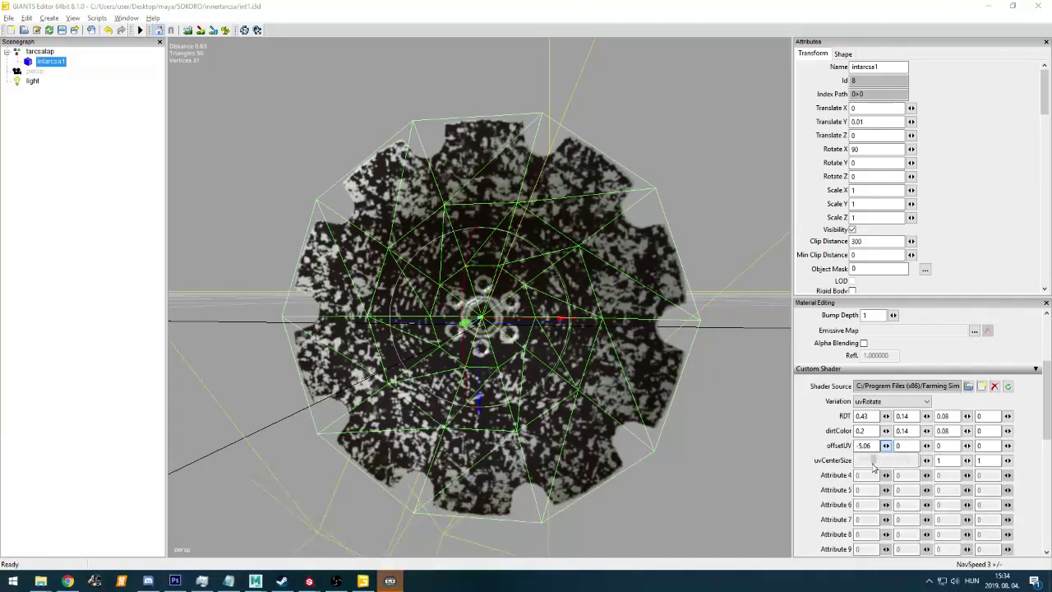
{"action": "left_click", "coordinate": [803, 443]}
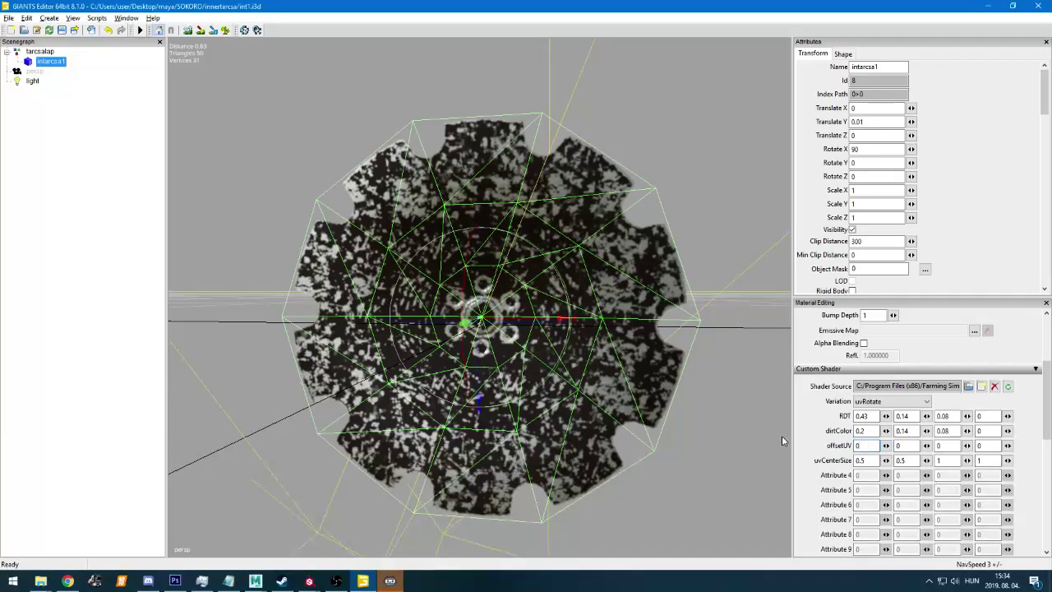
{"action": "left_click_drag", "start_coordinate": [781, 436], "coordinate": [600, 392], "text": "alt"}
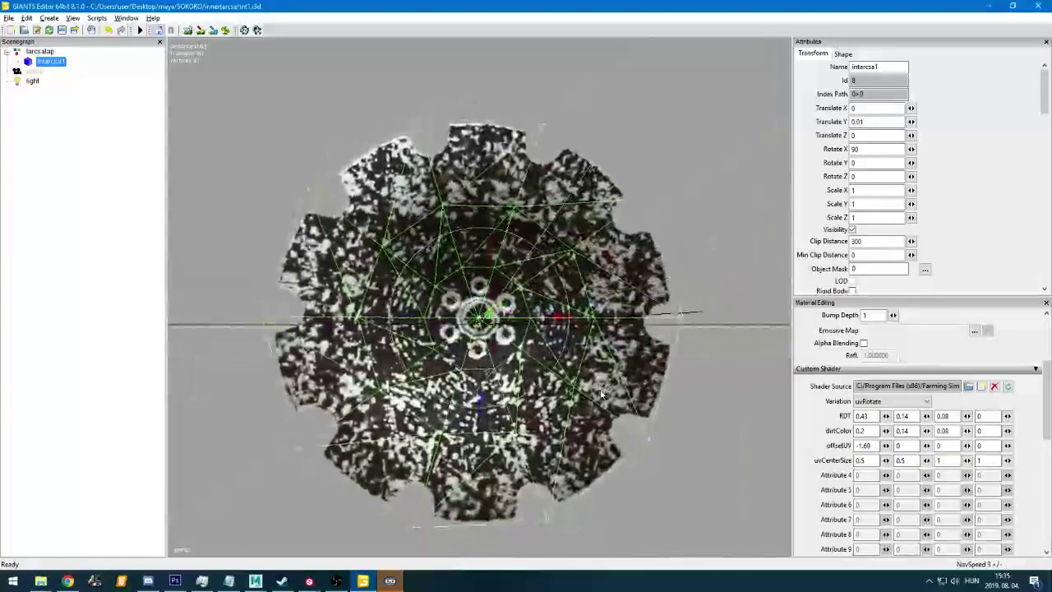
{"action": "middle_click_drag", "start_coordinate": [601, 395], "coordinate": [473, 378]}
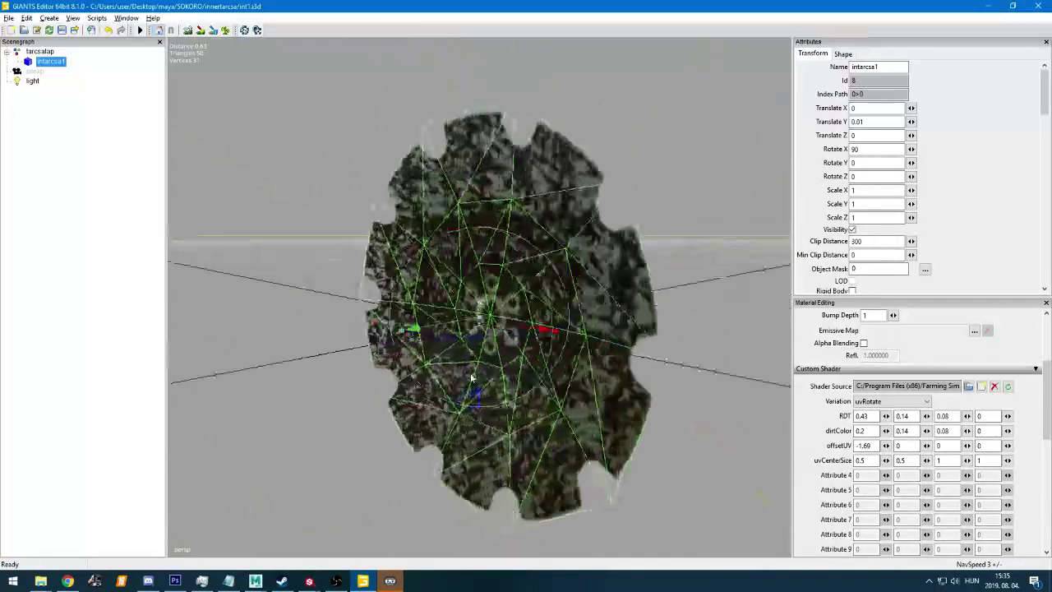
{"action": "mouse_move", "coordinate": [472, 377]}
{"action": "left_mouse_down", "text": "alt"}
{"action": "mouse_move", "coordinate": [682, 371]}
{"action": "mouse_move", "coordinate": [454, 368]}
{"action": "left_mouse_up", "text": "alt"}
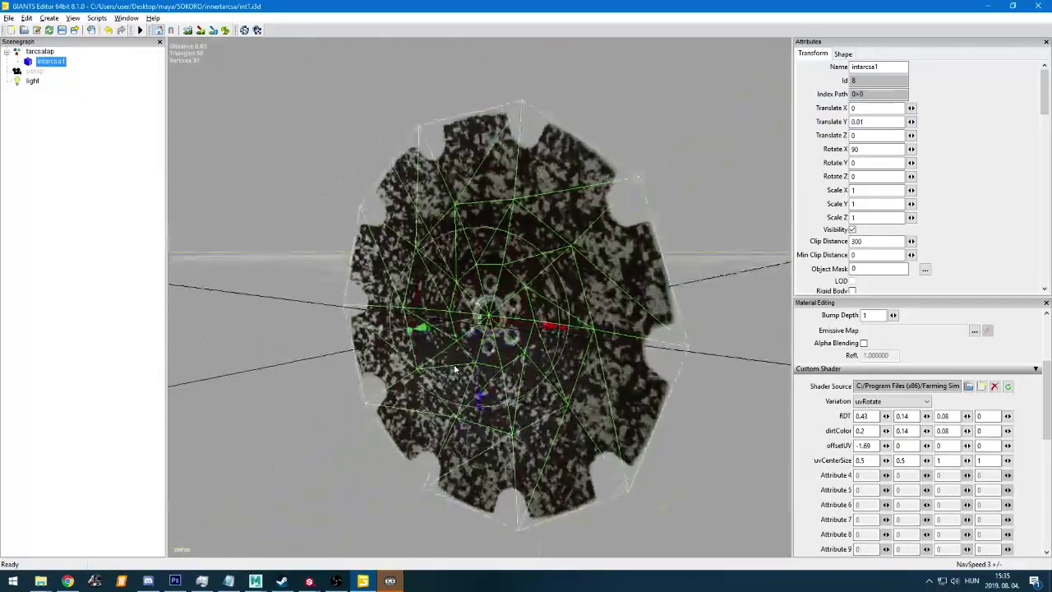
{"action": "middle_click_drag", "start_coordinate": [455, 367], "coordinate": [462, 337]}
Switch to the YouTube live dashboard in Chrome, change the chat from Top chat to Élő csevegés and read the viewers' messages
{"action": "key", "text": "alt+Tab"}
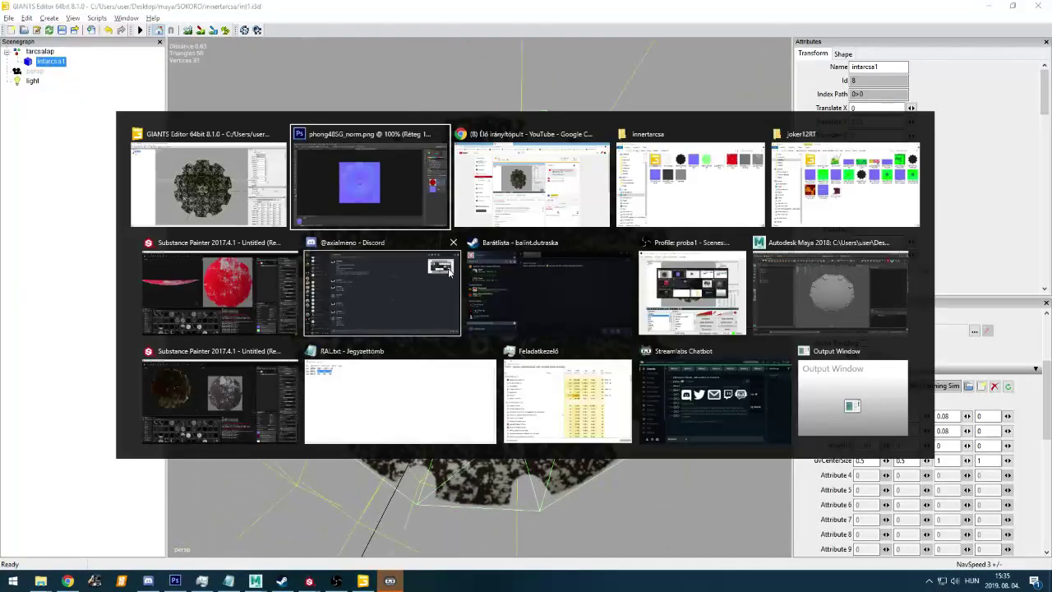
{"action": "key", "text": "alt+Tab"}
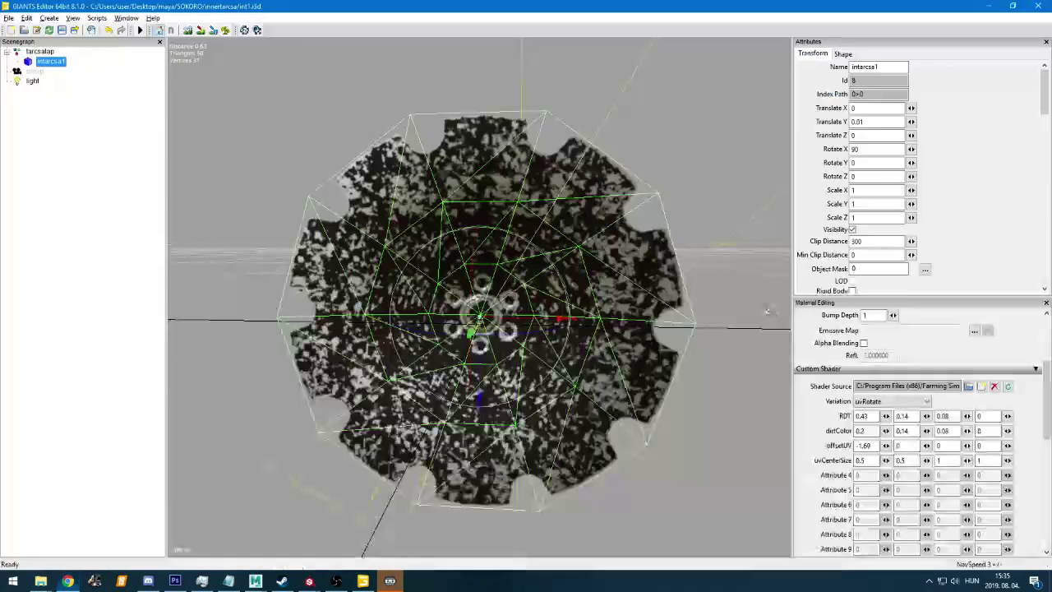
{"action": "key", "text": "alt+Tab"}
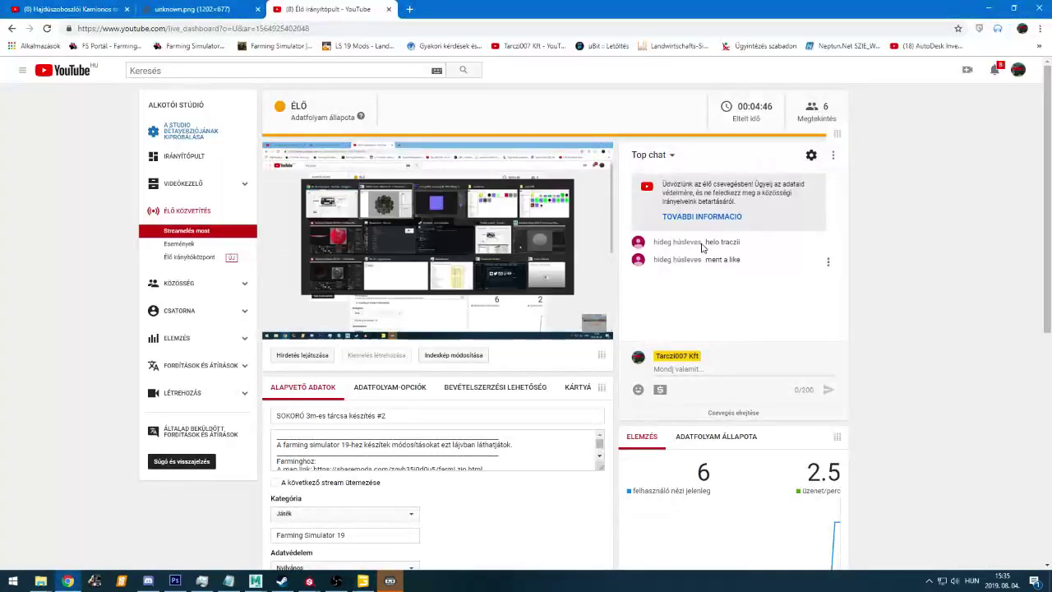
{"action": "left_click", "coordinate": [654, 155]}
{"action": "left_click", "coordinate": [666, 207]}
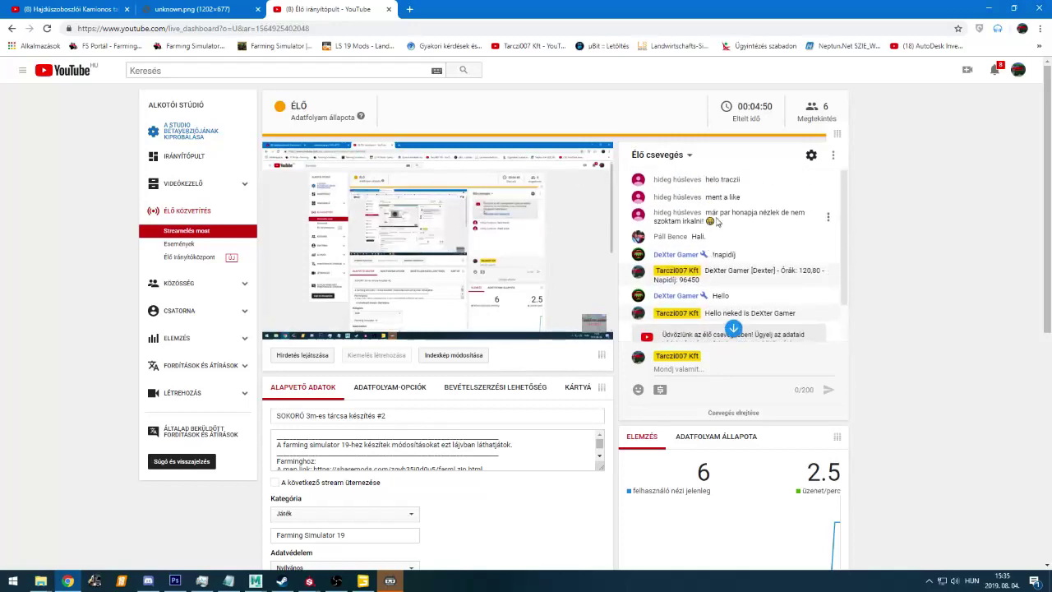
{"action": "triple_click", "coordinate": [716, 222]}
{"action": "left_click", "coordinate": [727, 236]}
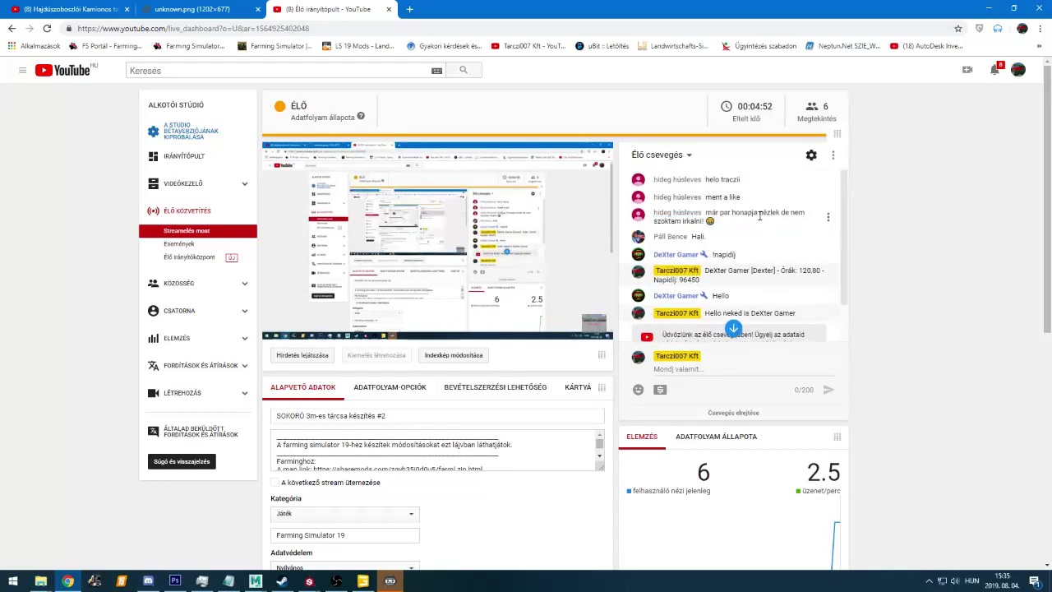
{"action": "scroll", "coordinate": [759, 215], "scroll_direction": "down", "scroll_amount": 1}
{"action": "scroll", "coordinate": [683, 179], "scroll_direction": "up", "scroll_amount": 1}
{"action": "scroll", "coordinate": [715, 211], "scroll_direction": "down", "scroll_amount": 1}
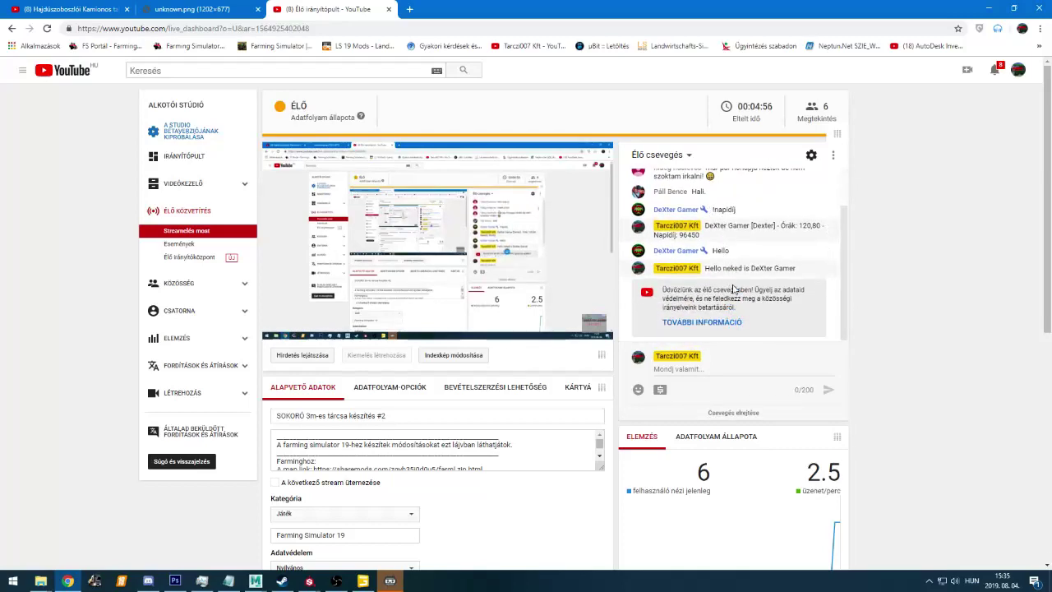
{"action": "scroll", "coordinate": [771, 290], "scroll_direction": "up", "scroll_amount": 1}
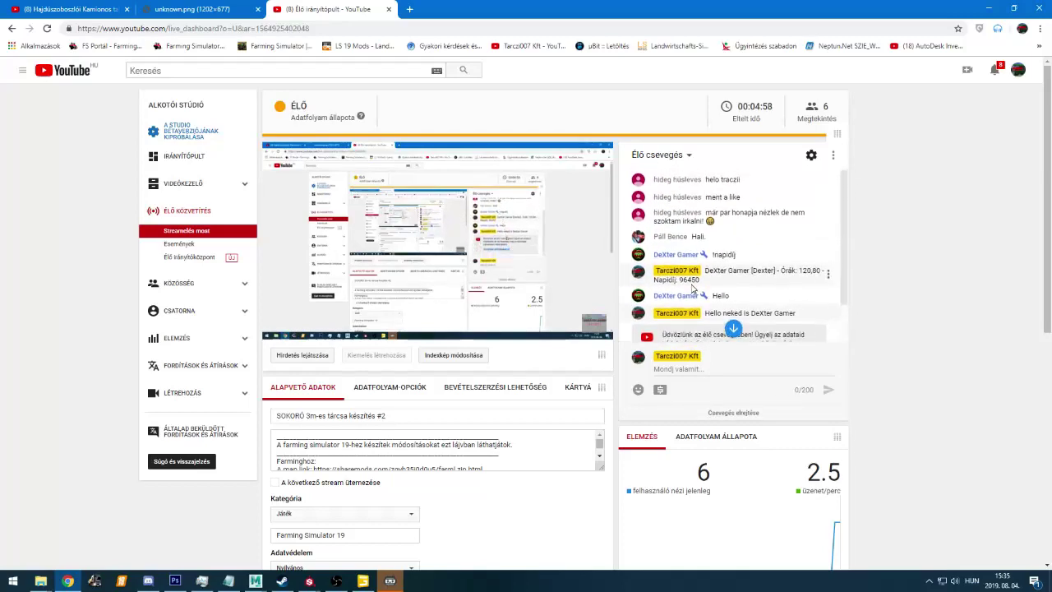
{"action": "scroll", "coordinate": [723, 289], "scroll_direction": "down", "scroll_amount": 1}
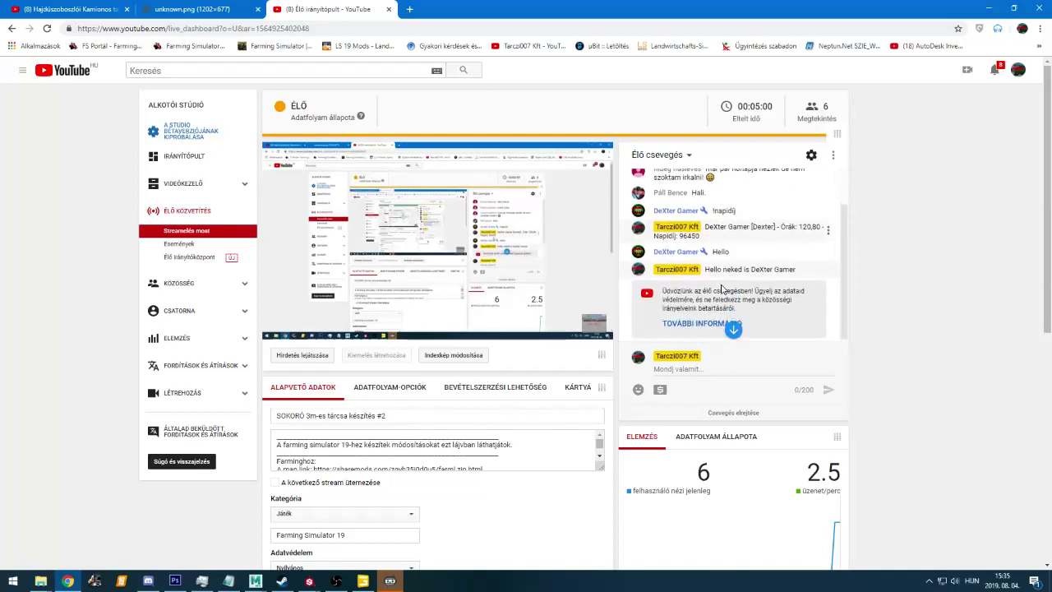
Switch back to GIANTS Editor and set the first three RDT values of the disc's shader to 1, 1 and 0
{"action": "key", "text": "alt+Tab"}
{"action": "left_click_drag", "start_coordinate": [515, 304], "coordinate": [189, 125], "text": "alt"}
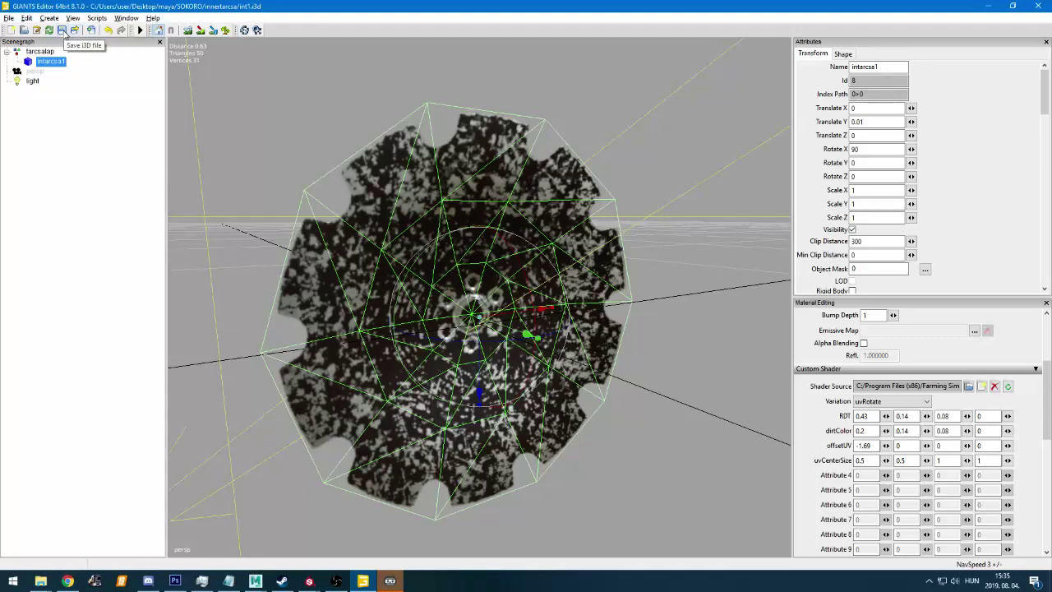
{"action": "type", "text": "1"}
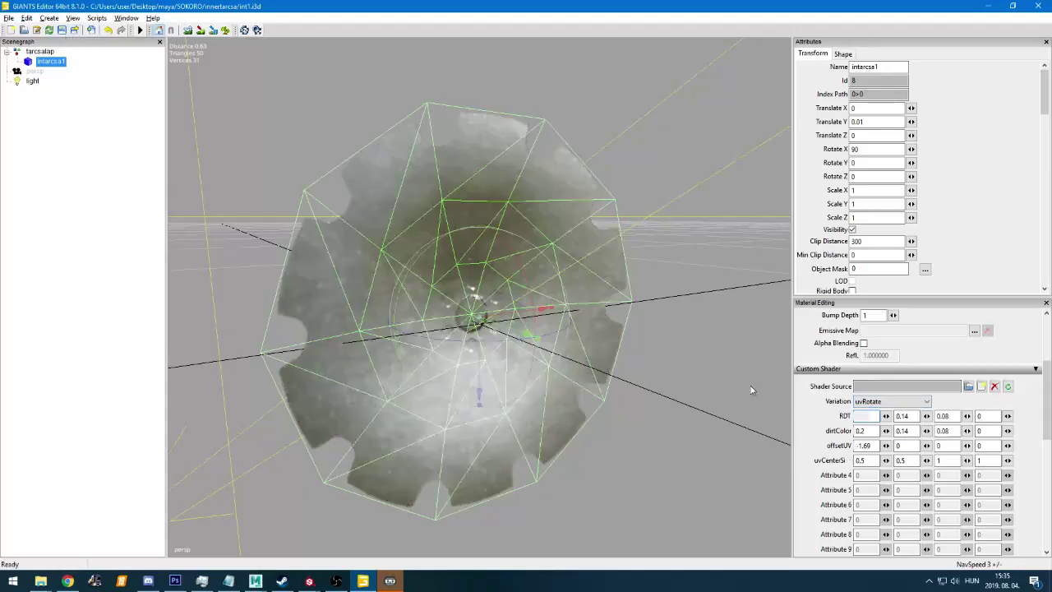
{"action": "type", "text": "1"}
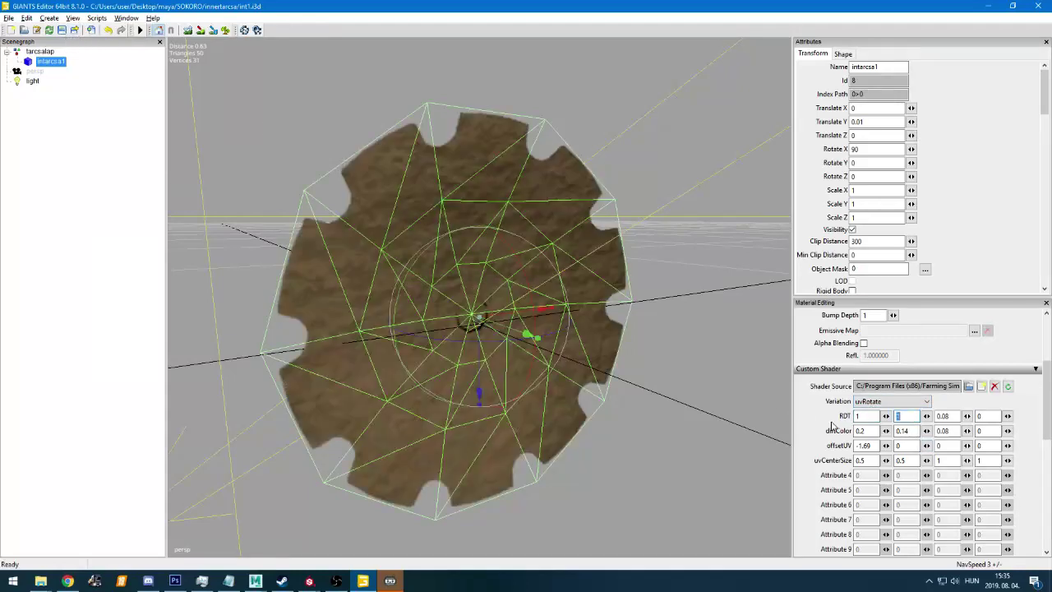
{"action": "left_click", "coordinate": [968, 416]}
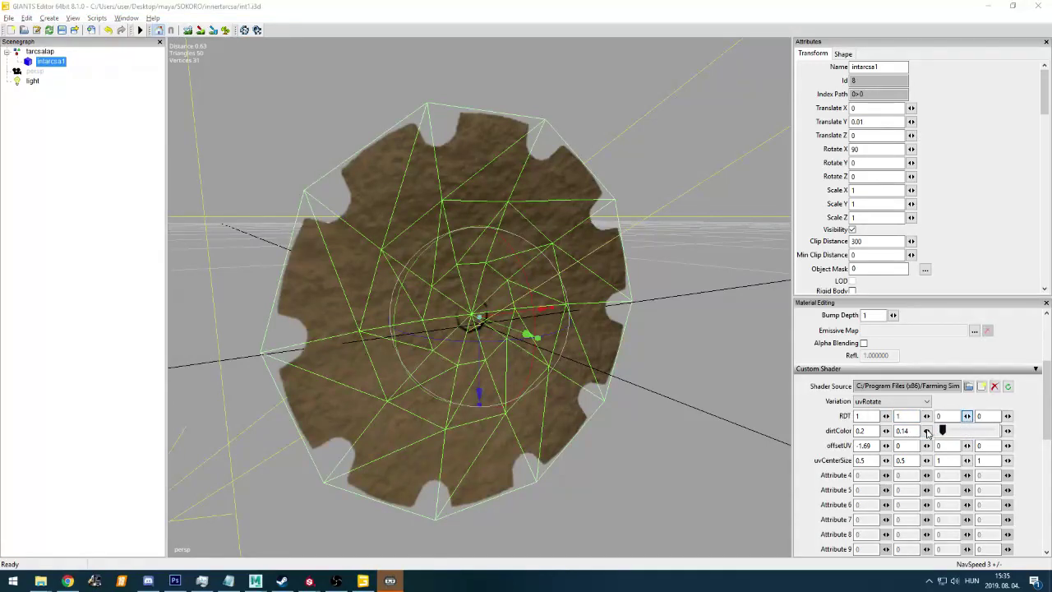
{"action": "left_click", "coordinate": [942, 415]}
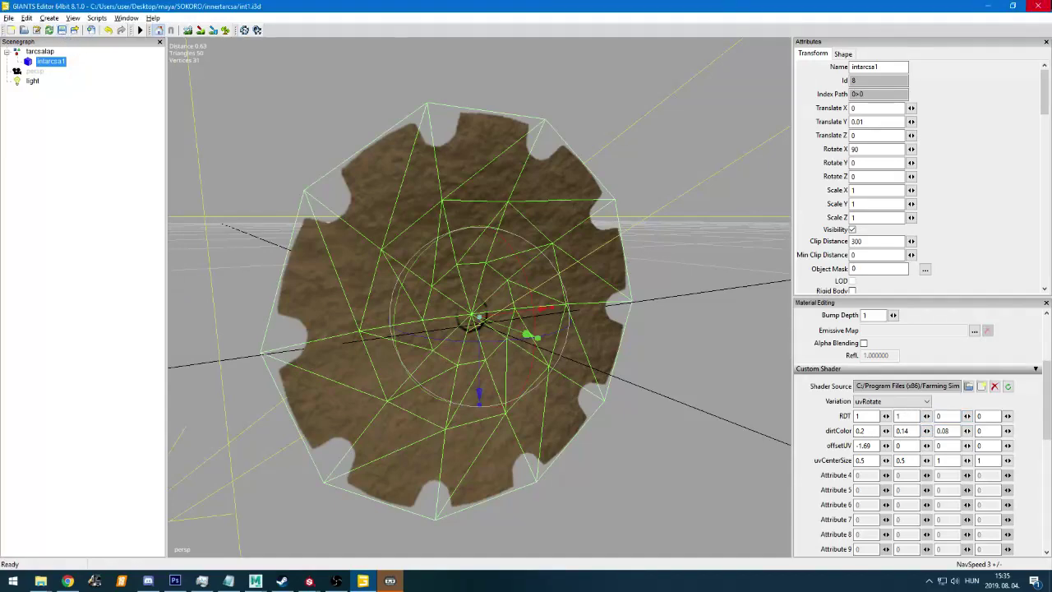
Open out.i3d from the SOKORO/outertarcsa folder in GIANTS Editor version 8.1.0
{"action": "left_click", "coordinate": [57, 575]}
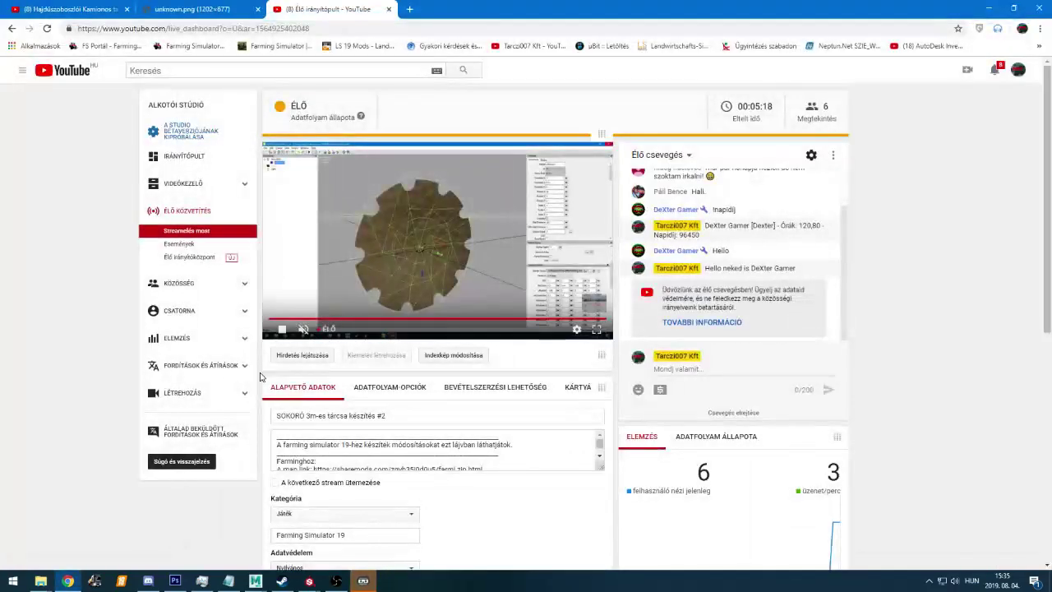
{"action": "left_click", "coordinate": [55, 560]}
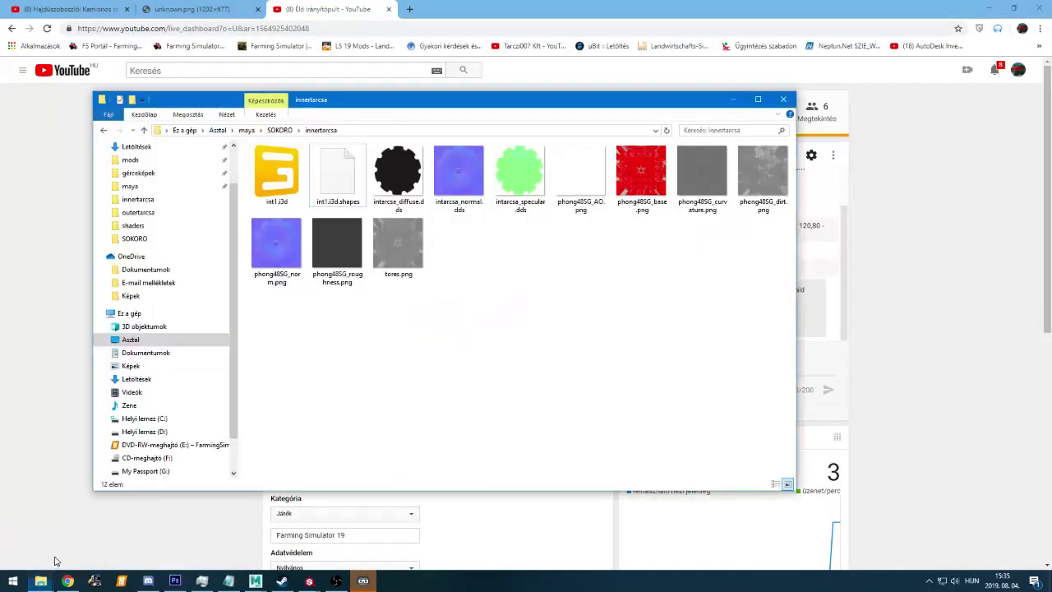
{"action": "key", "text": "BackSpace"}
{"action": "double_click", "coordinate": [324, 175]}
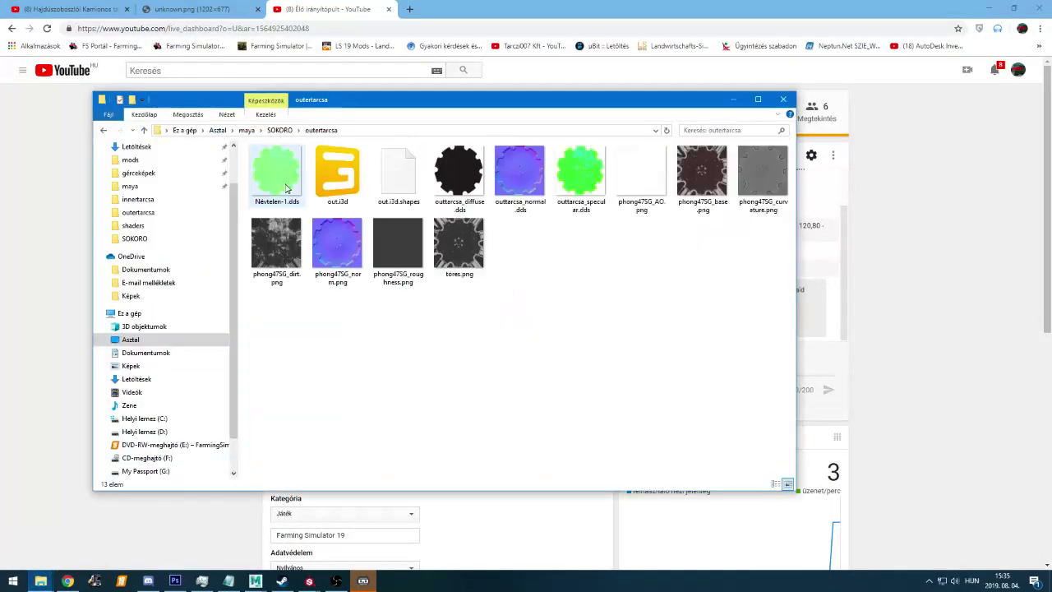
{"action": "double_click", "coordinate": [336, 182]}
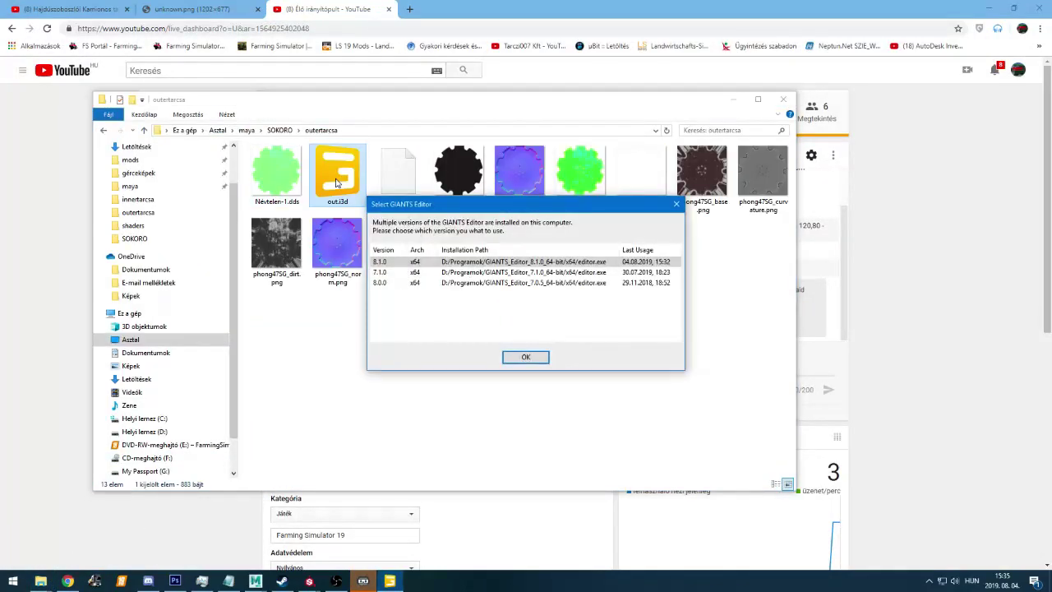
{"action": "key", "text": "Return"}
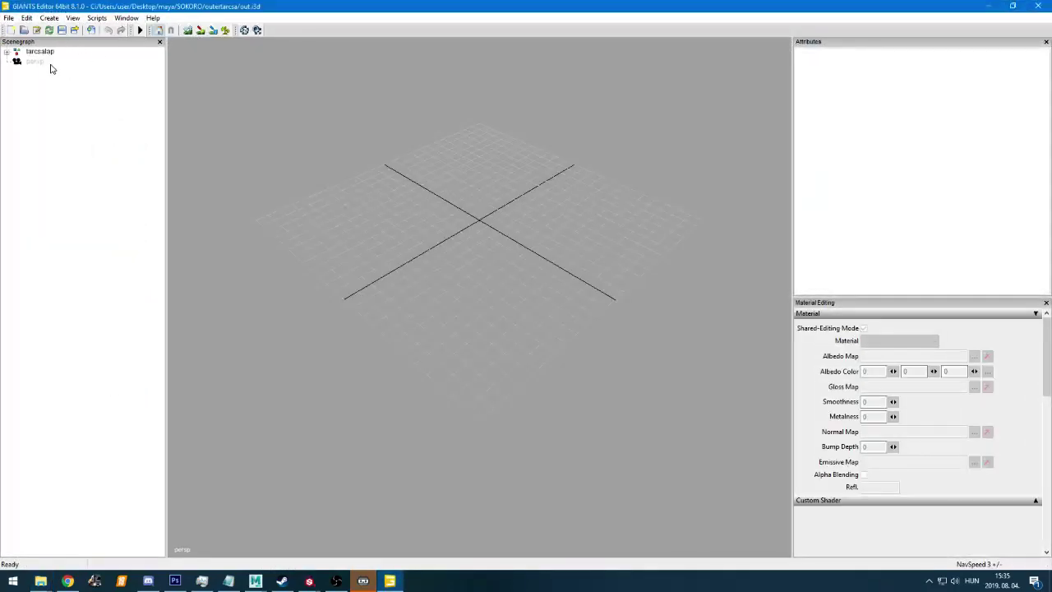
Expand the tarcsalap group, select the outtarcsa disc and frame it in the viewport
{"action": "double_click", "coordinate": [40, 52]}
{"action": "left_click", "coordinate": [41, 63]}
{"action": "key", "text": "f"}
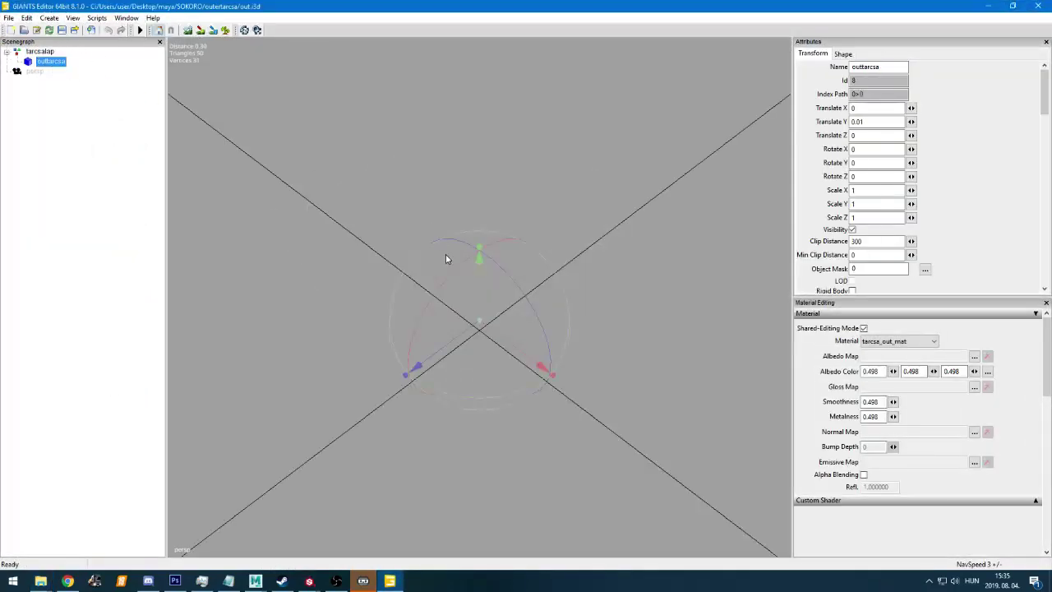
{"action": "left_click_drag", "start_coordinate": [447, 256], "coordinate": [409, 284], "text": "alt"}
{"action": "scroll", "coordinate": [410, 289], "scroll_direction": "down", "scroll_amount": 2}
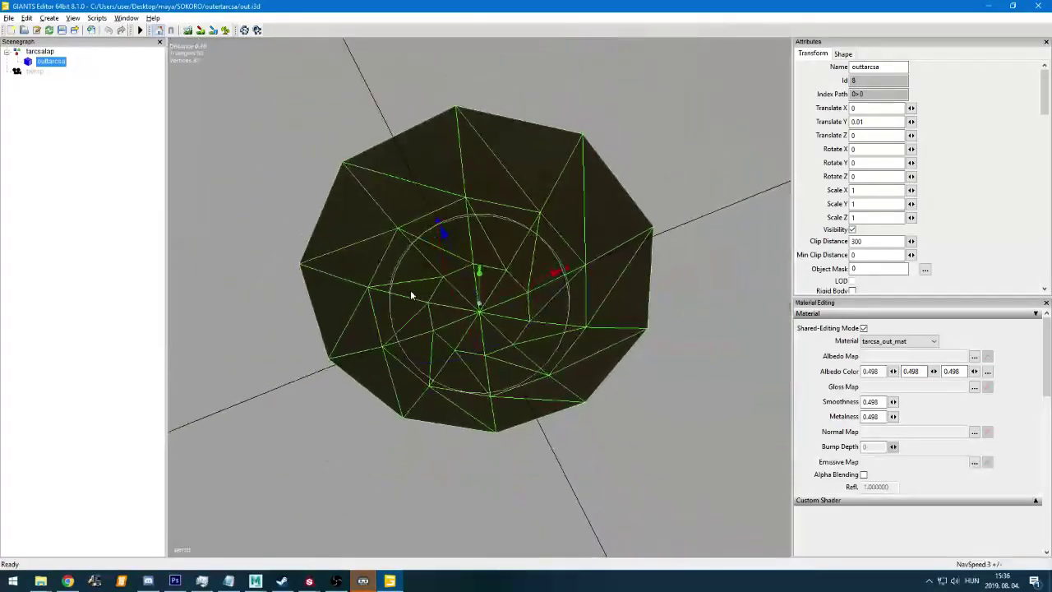
{"action": "left_click", "coordinate": [973, 356]}
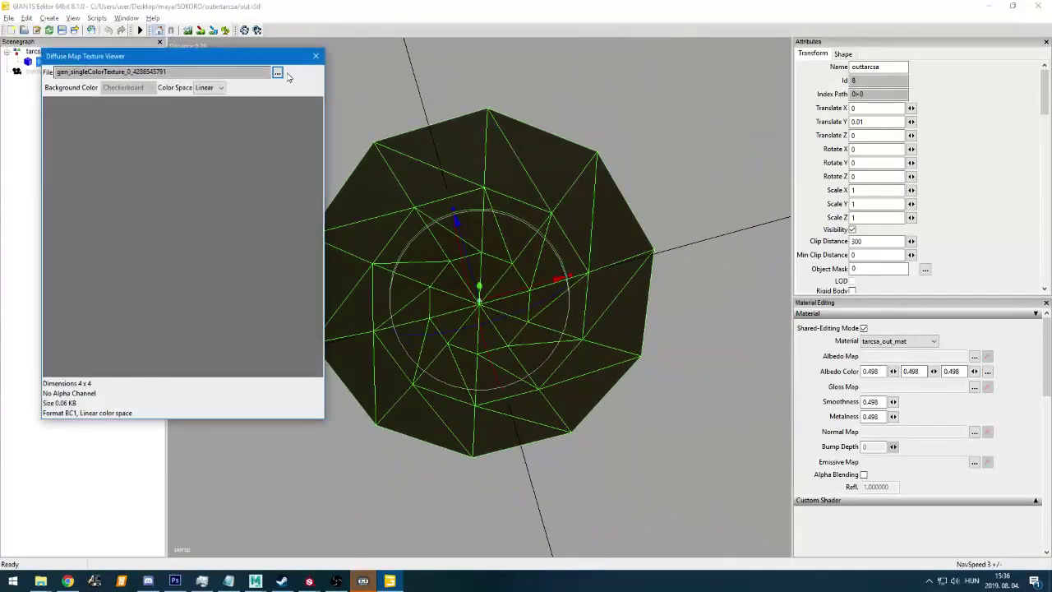
{"action": "left_click", "coordinate": [277, 74]}
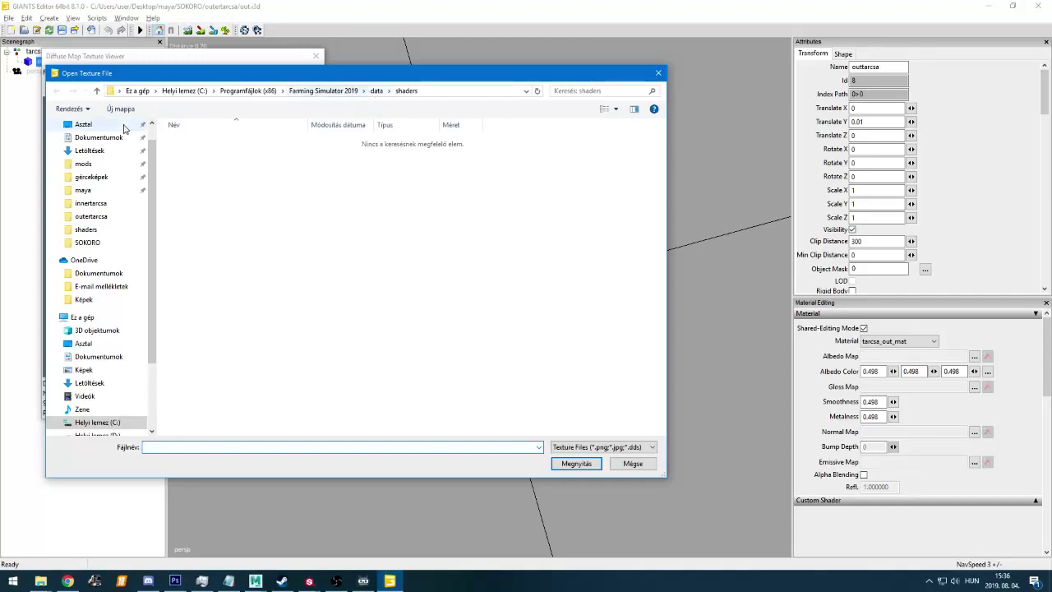
{"action": "key", "text": "Escape"}
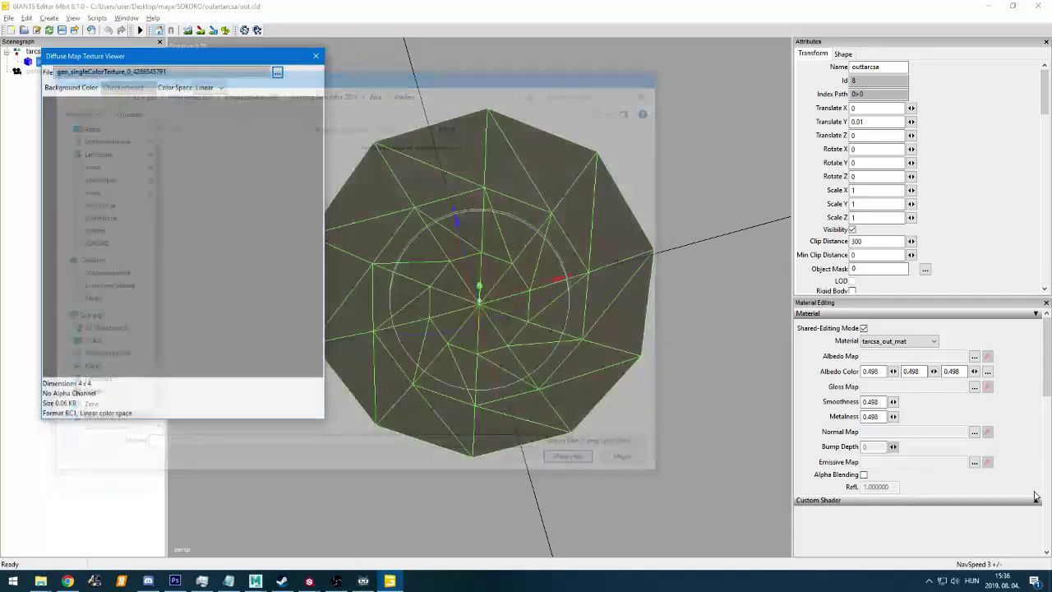
{"action": "left_click", "coordinate": [316, 56]}
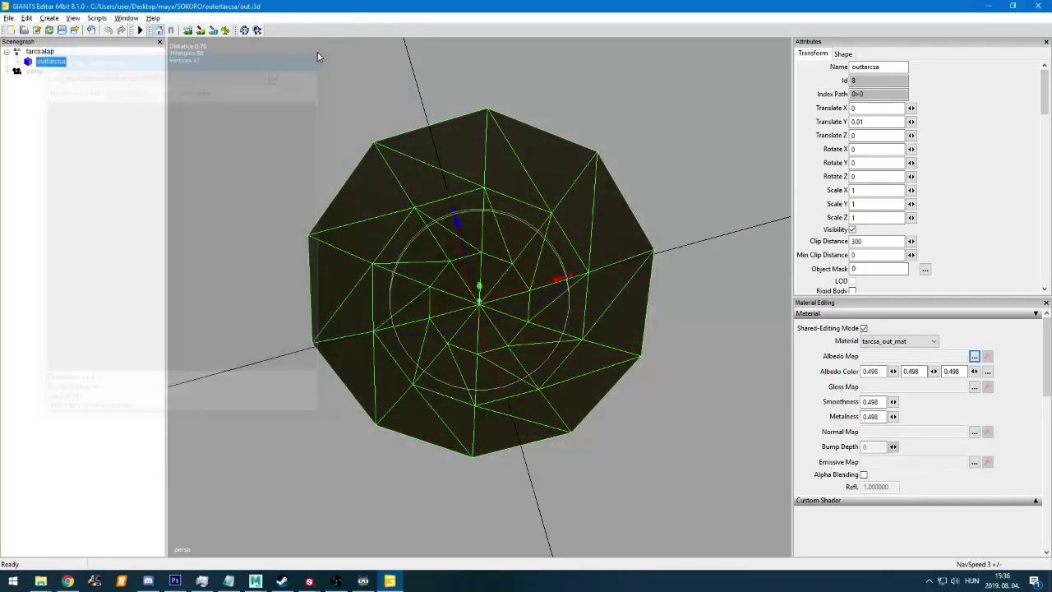
Assign the vehicle shader from the Farming Simulator shaders folder to tarcsa_out_mat as its custom shader
{"action": "left_click", "coordinate": [1035, 501]}
{"action": "left_click", "coordinate": [980, 517]}
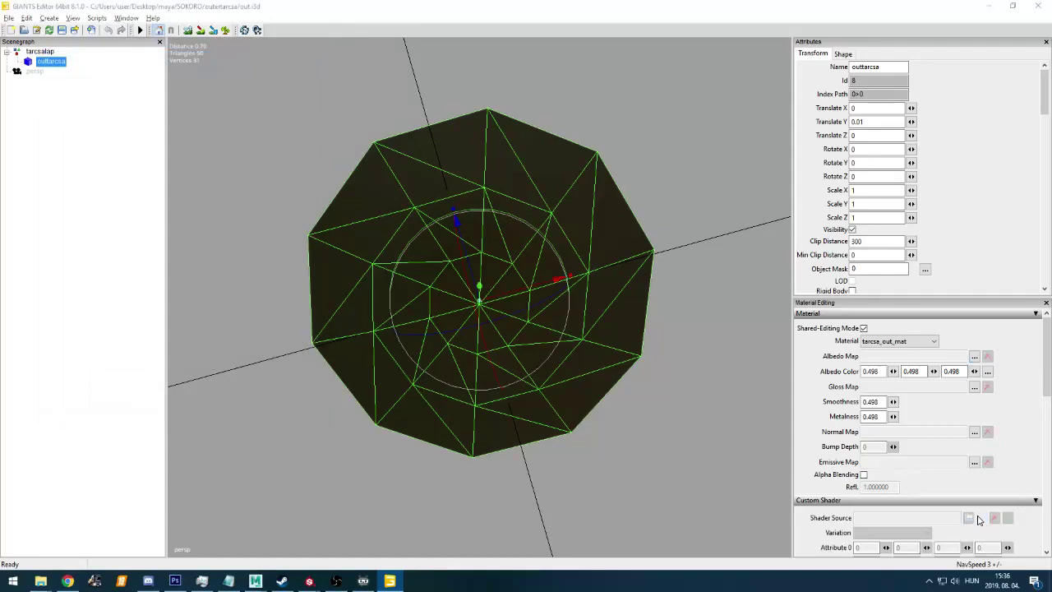
{"action": "left_click", "coordinate": [220, 108]}
{"action": "key", "text": "v"}
{"action": "key", "text": "Return"}
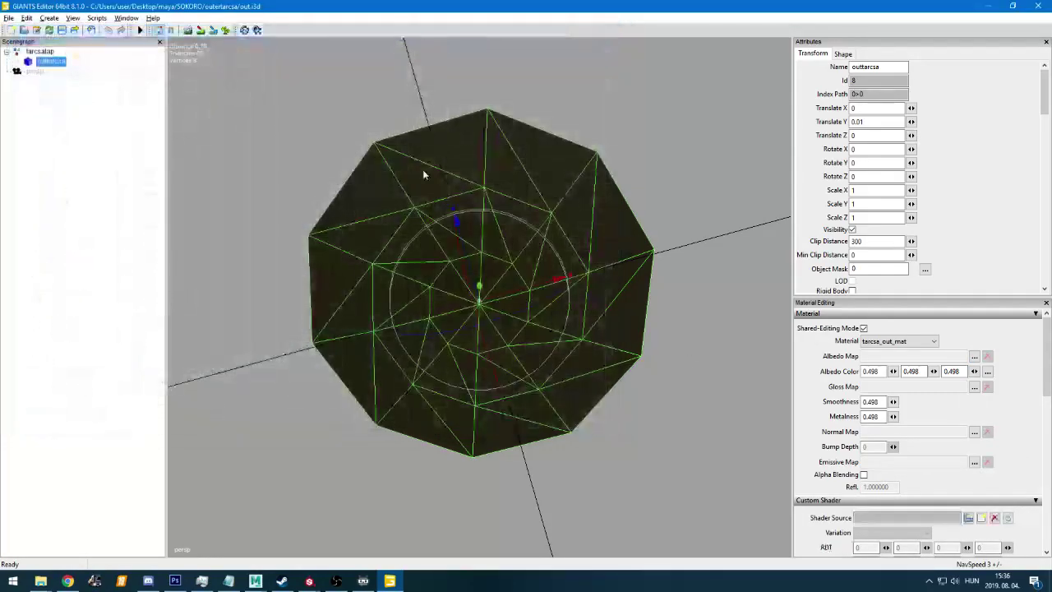
Load outtarcsa_diffuse.dds from the SOKORO/outertarcsa folder as the albedo map of tarcsa_out_mat
{"action": "left_click", "coordinate": [974, 355]}
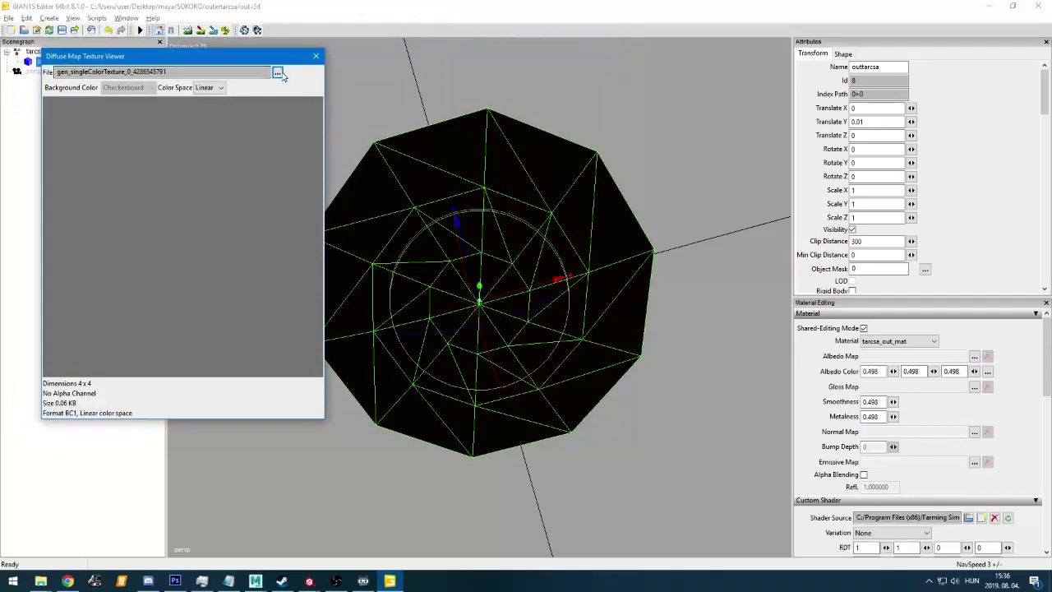
{"action": "left_click", "coordinate": [278, 73]}
{"action": "left_click", "coordinate": [82, 242]}
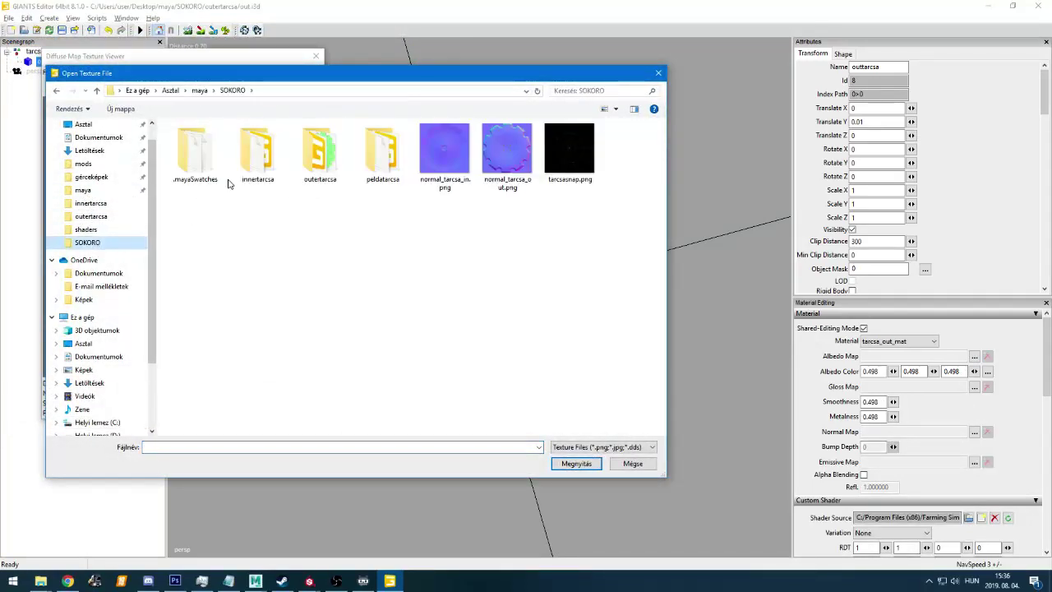
{"action": "double_click", "coordinate": [323, 160]}
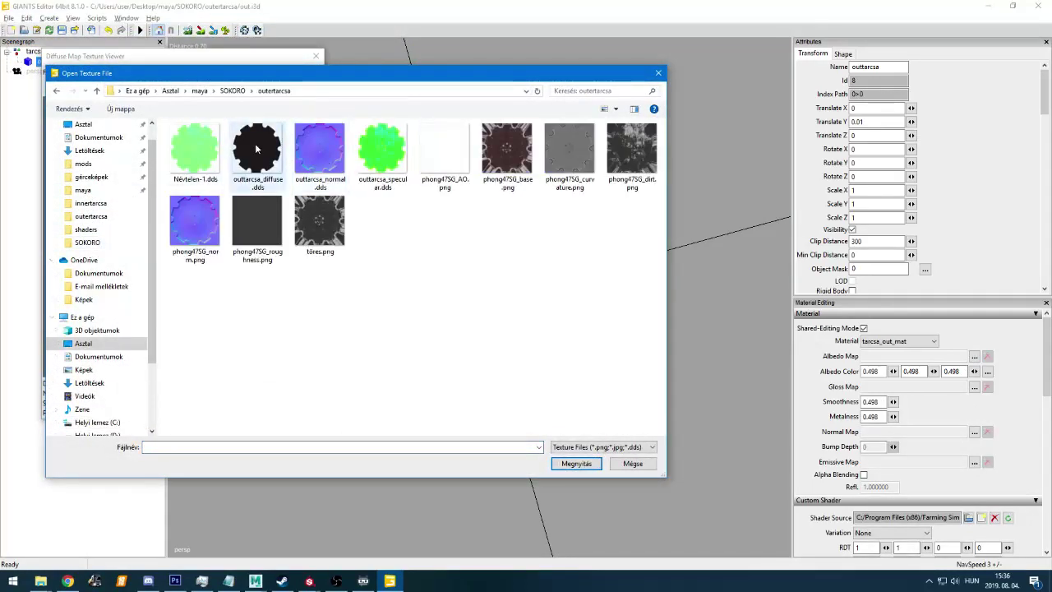
{"action": "double_click", "coordinate": [259, 152]}
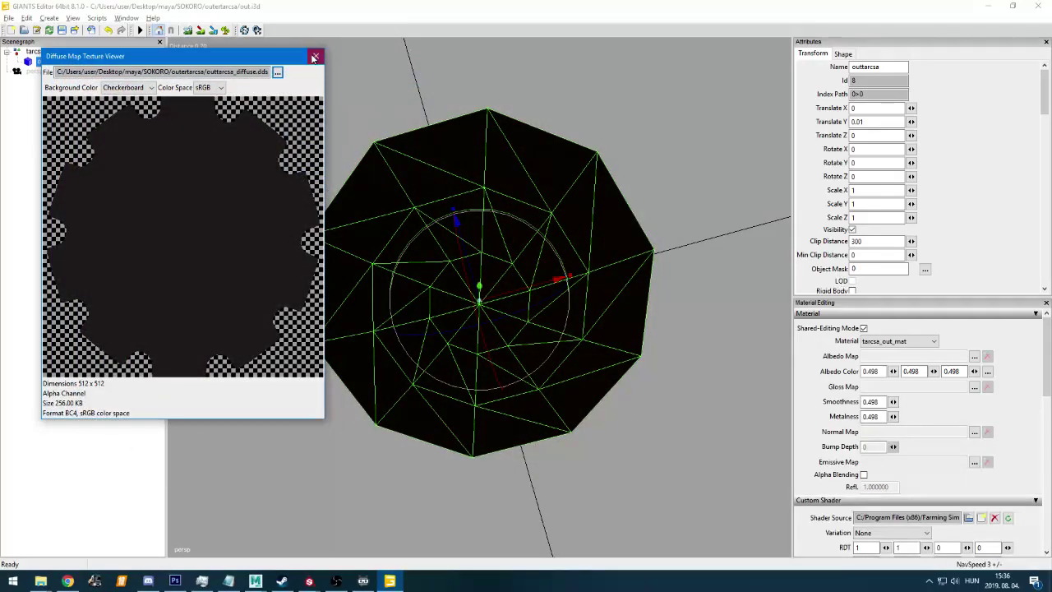
{"action": "left_click", "coordinate": [314, 57]}
Load outtarcsa_specular.dds as the gloss map and outtarcsa_normal.dds as the normal map of tarcsa_out_mat
{"action": "left_click", "coordinate": [976, 388]}
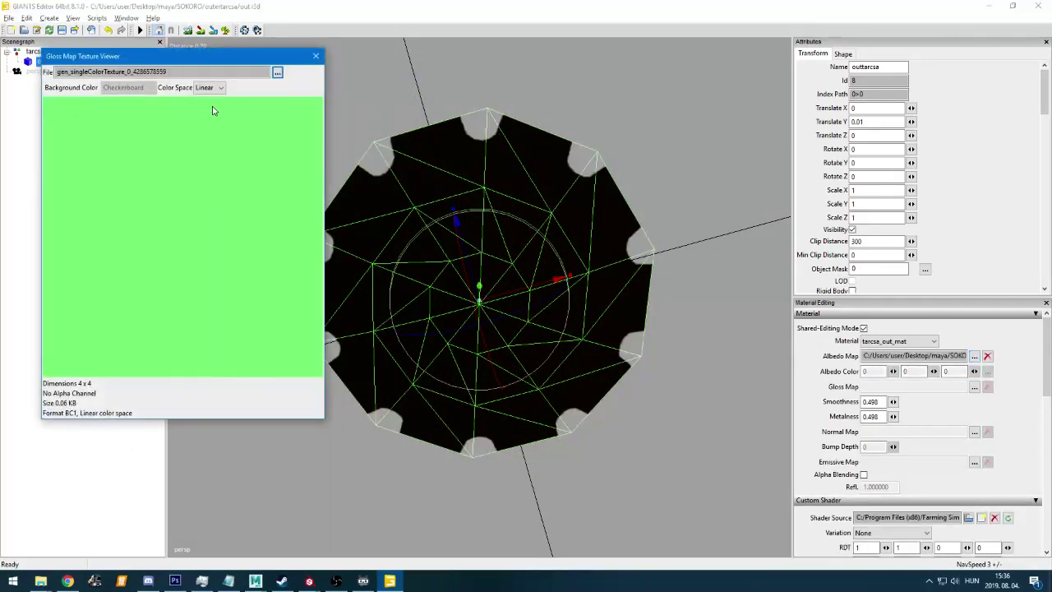
{"action": "left_click", "coordinate": [278, 73]}
{"action": "left_click", "coordinate": [196, 163]}
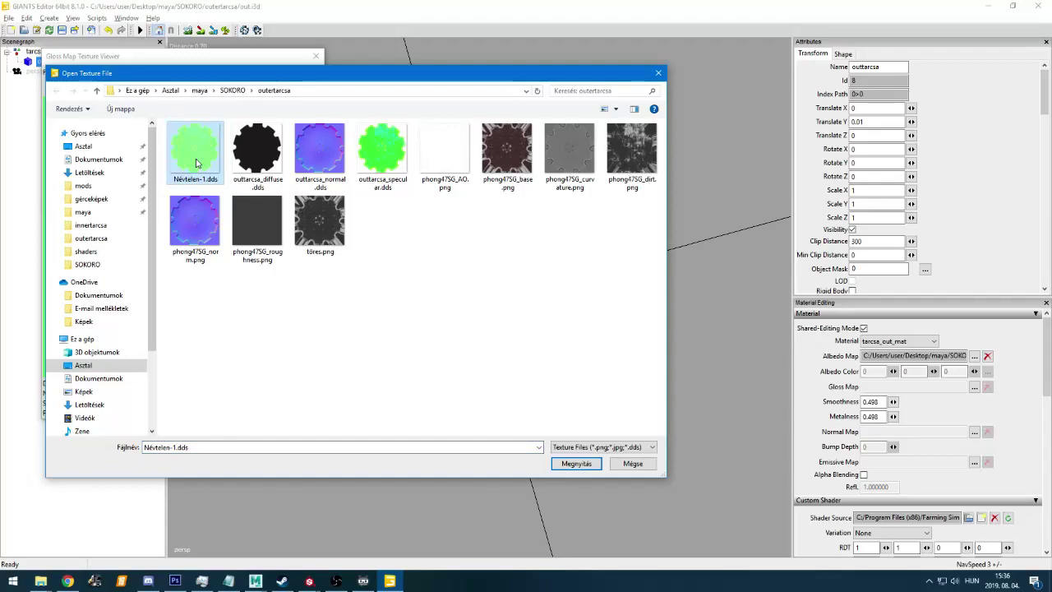
{"action": "left_click", "coordinate": [377, 173]}
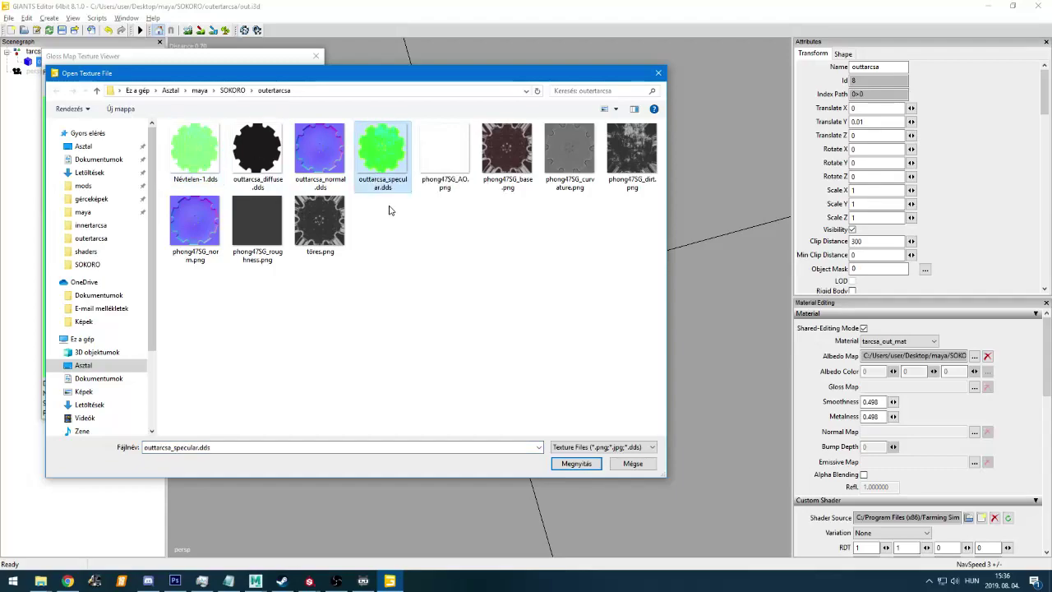
{"action": "double_click", "coordinate": [378, 164]}
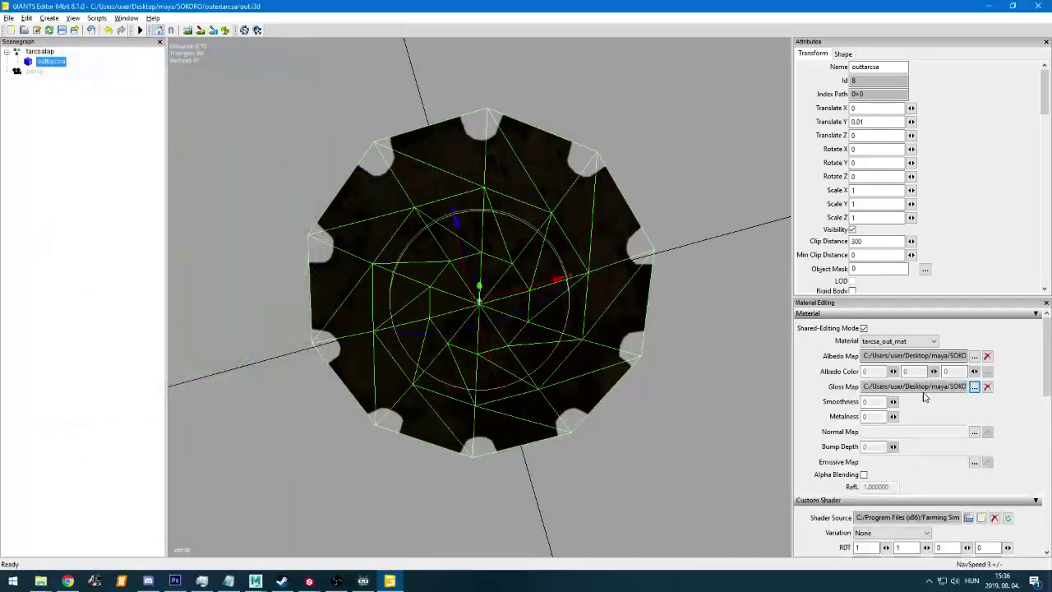
{"action": "left_click", "coordinate": [974, 432]}
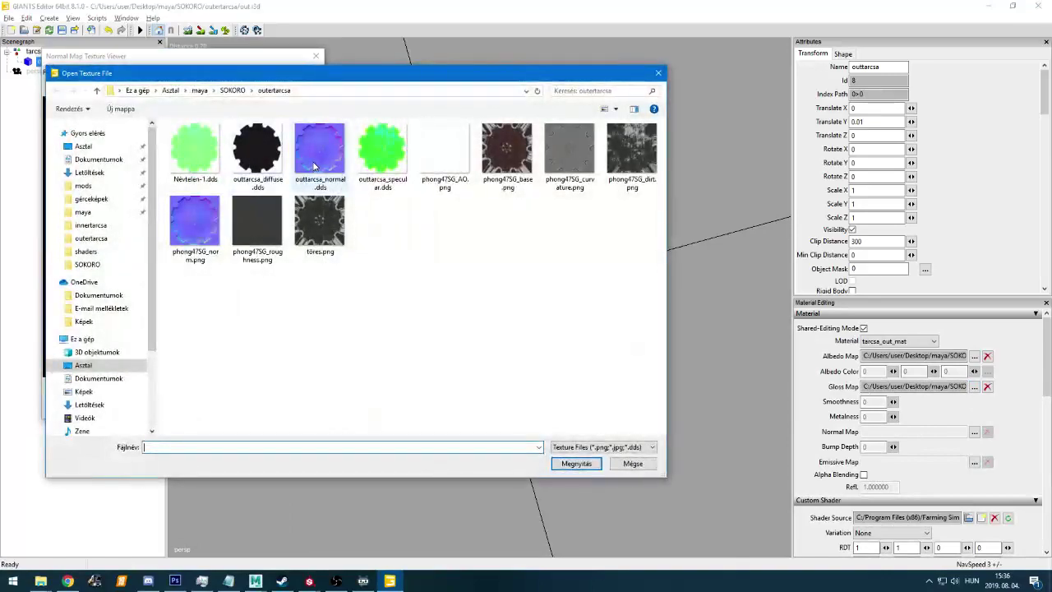
{"action": "double_click", "coordinate": [313, 167]}
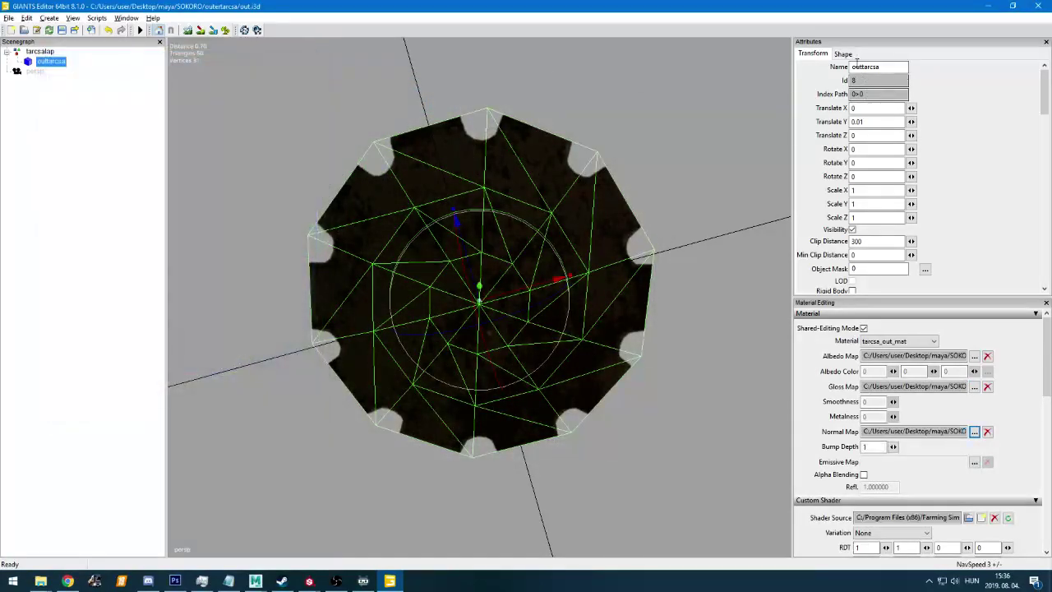
Set the outtarcsa disc's Z rotation to 90 to inspect its textured face, and close GIANTS Editor
{"action": "left_click", "coordinate": [844, 54]}
{"action": "left_click", "coordinate": [811, 54]}
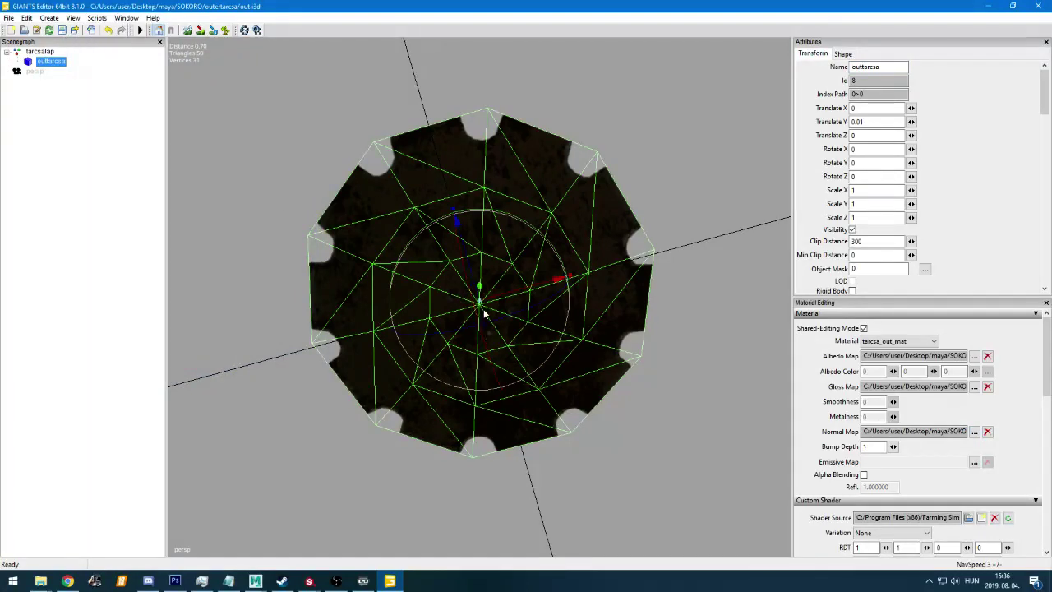
{"action": "left_click_drag", "start_coordinate": [484, 313], "coordinate": [496, 465], "text": "alt"}
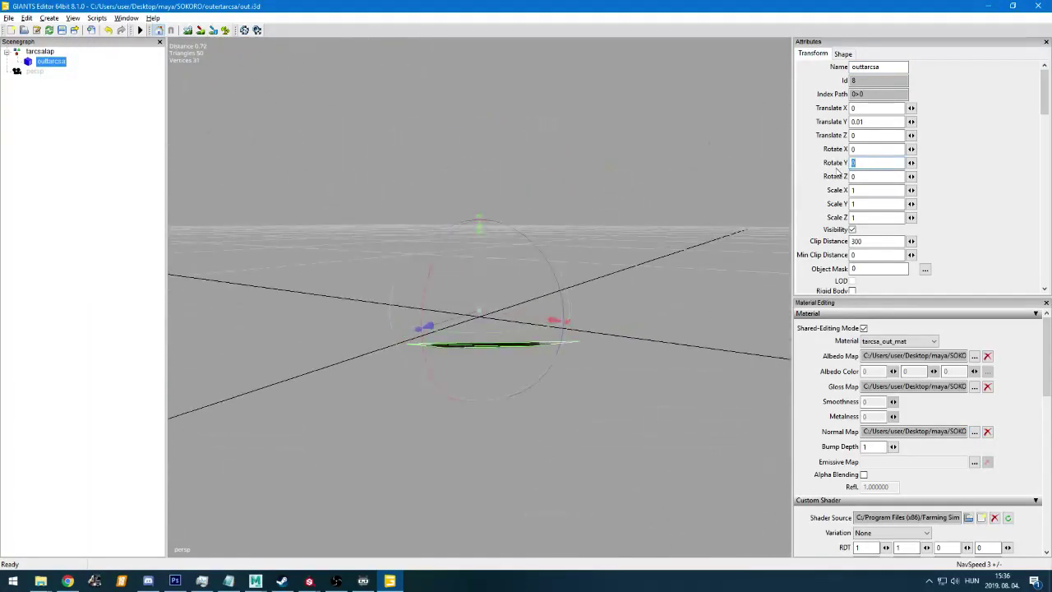
{"action": "type", "text": "90"}
{"action": "key", "text": "Return"}
{"action": "middle_click_drag", "start_coordinate": [444, 279], "coordinate": [425, 332]}
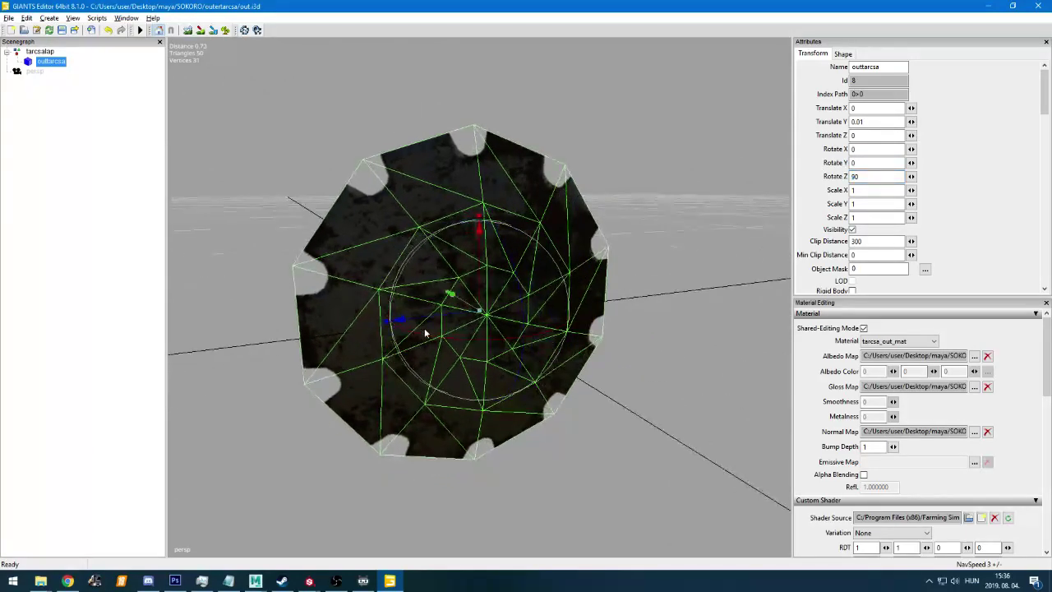
{"action": "left_click", "coordinate": [1040, 5]}
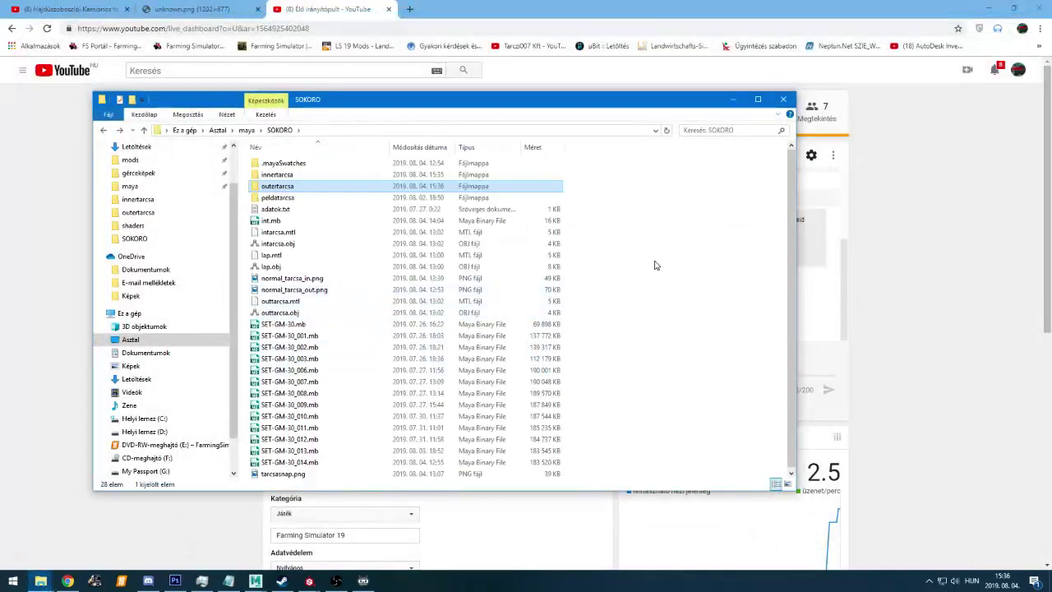
Search the installed applications for "gian" and launch the best-matching GIANTS Editor
{"action": "left_click", "coordinate": [13, 581]}
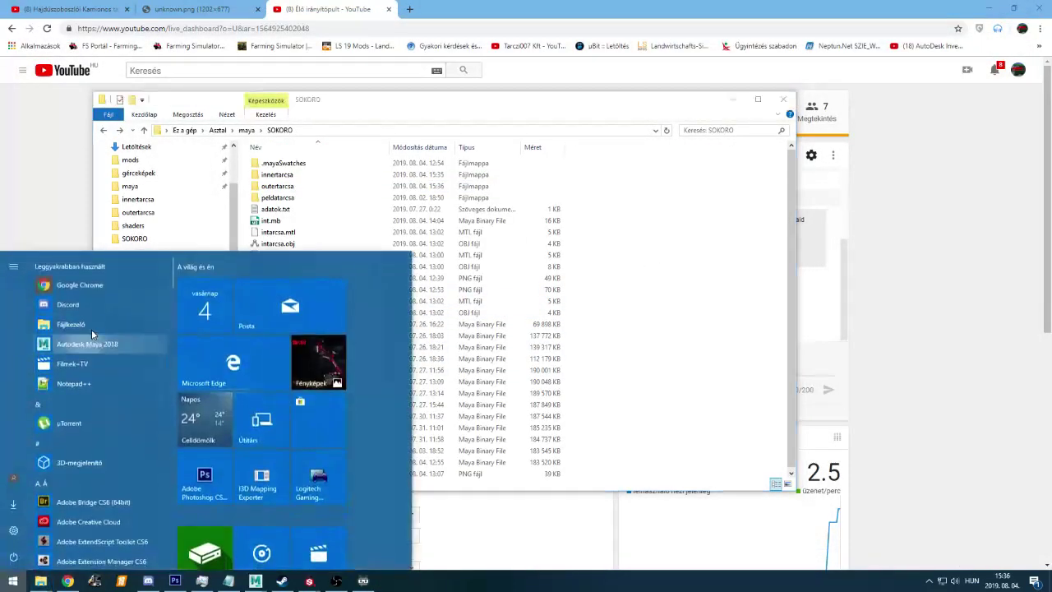
{"action": "type", "text": "gian"}
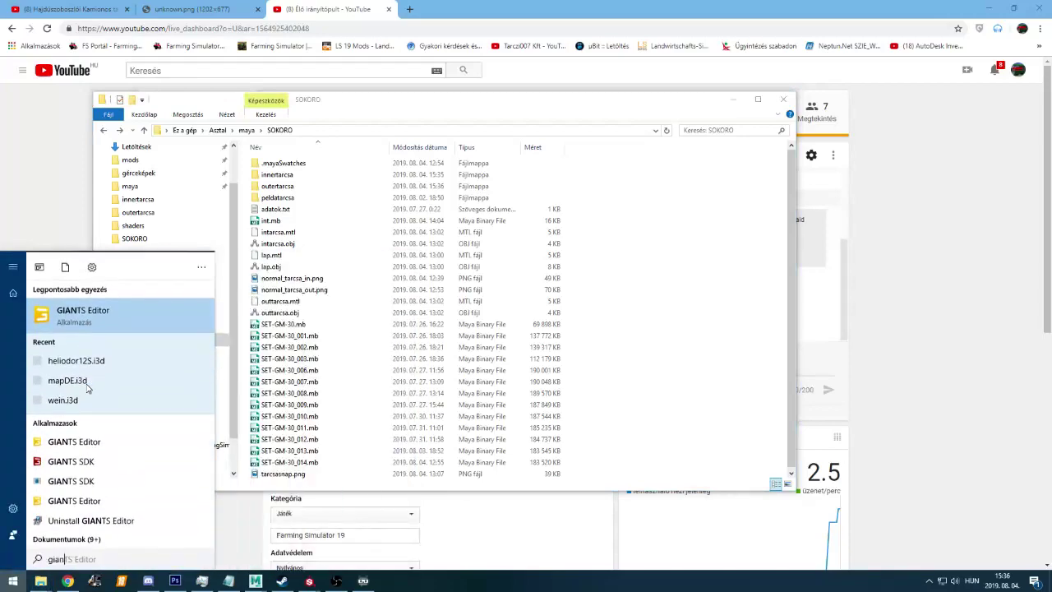
{"action": "left_click", "coordinate": [131, 313]}
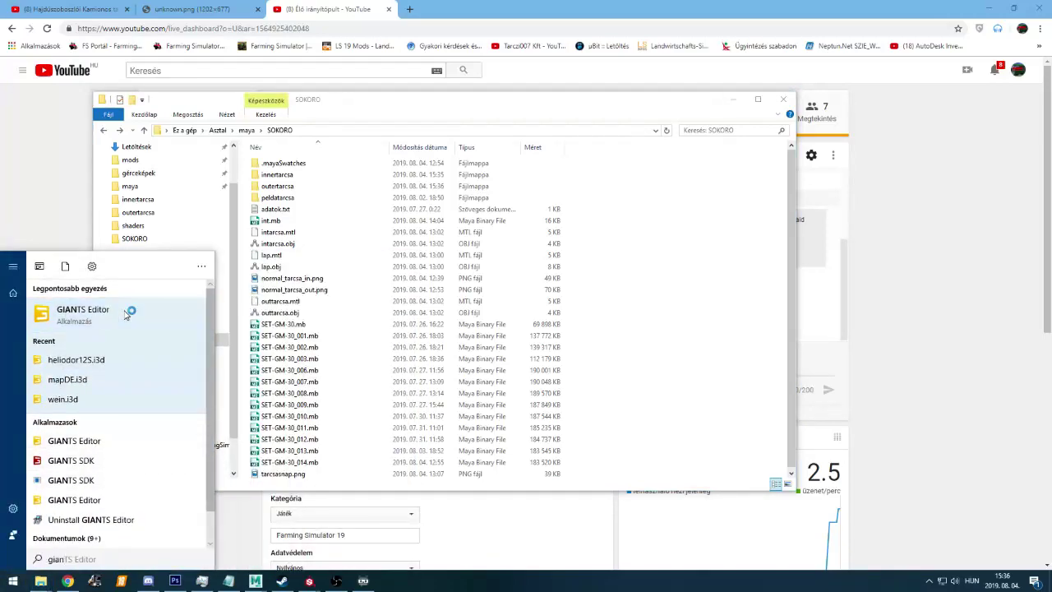
Switch to the YouTube live dashboard in Chrome and read the newest live chat message
{"action": "left_click", "coordinate": [191, 512]}
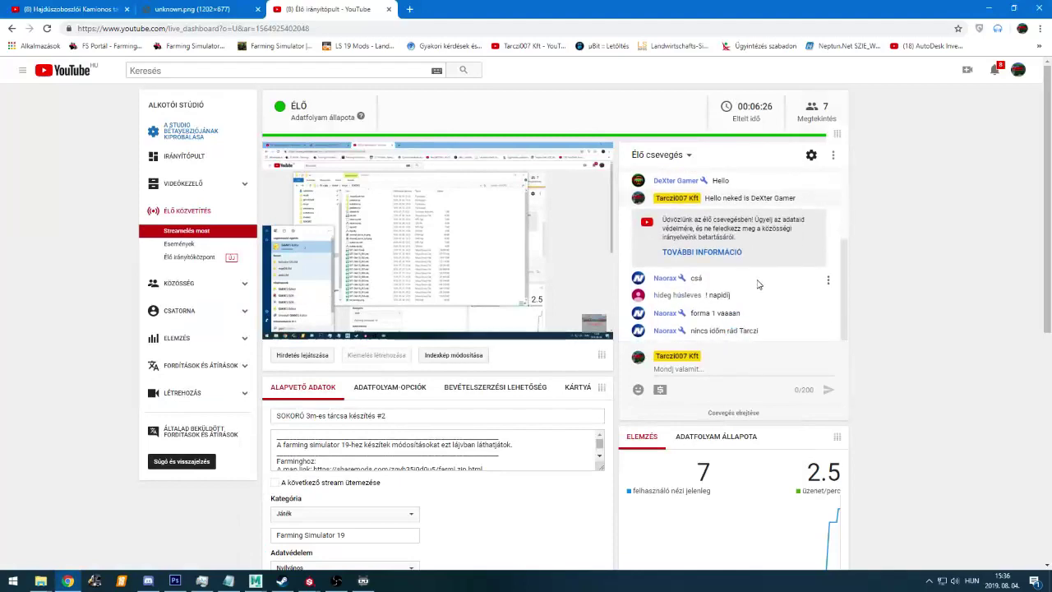
{"action": "mouse_move", "coordinate": [692, 313]}
{"action": "left_mouse_down"}
{"action": "mouse_move", "coordinate": [742, 314]}
{"action": "mouse_move", "coordinate": [694, 330]}
{"action": "left_mouse_up"}
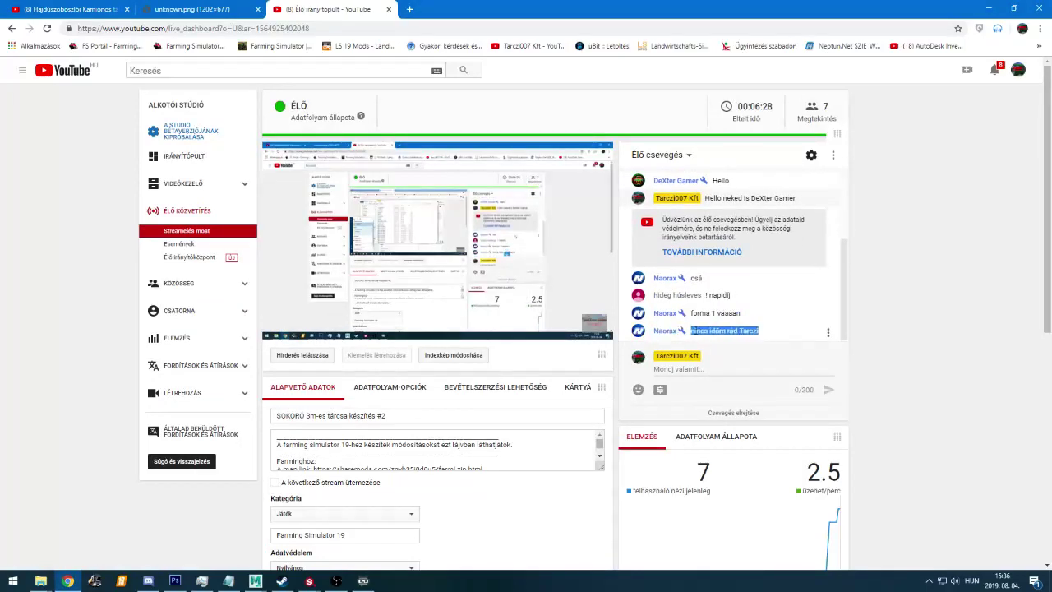
{"action": "left_click", "coordinate": [691, 333]}
{"action": "key", "text": "alt+Tab"}
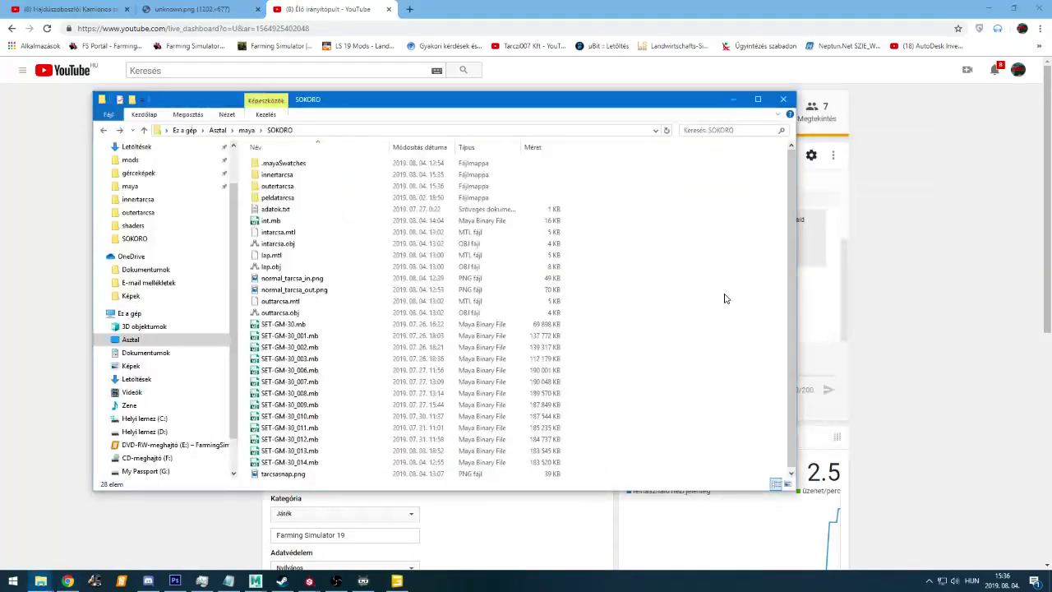
Switch to the newly started GIANTS Editor 8.0.0, dismiss its update notice and close the program
{"action": "mouse_move", "coordinate": [390, 580]}
{"action": "left_click", "coordinate": [393, 535]}
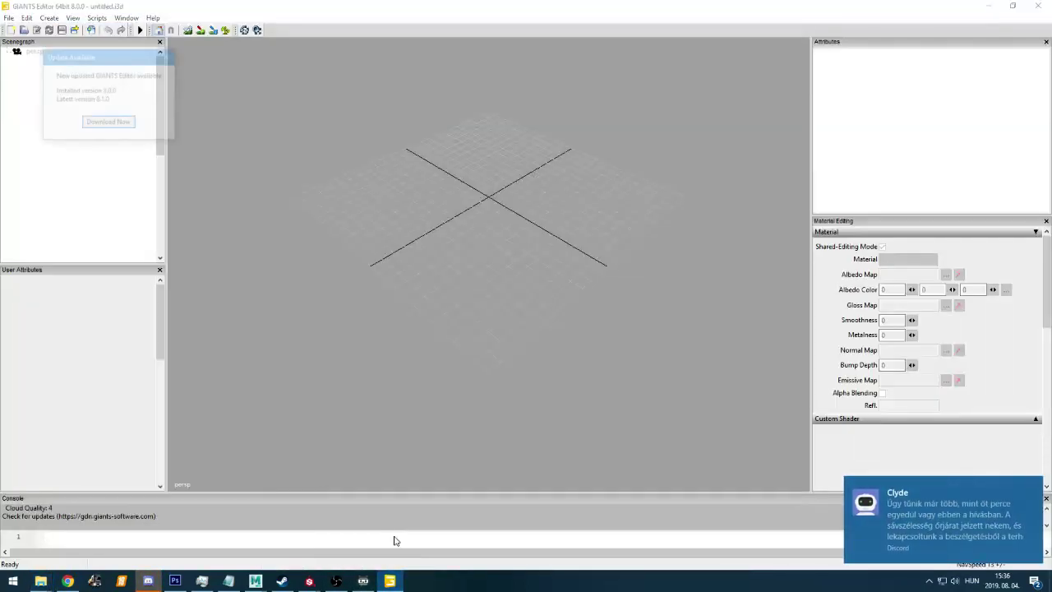
{"action": "key", "text": "super"}
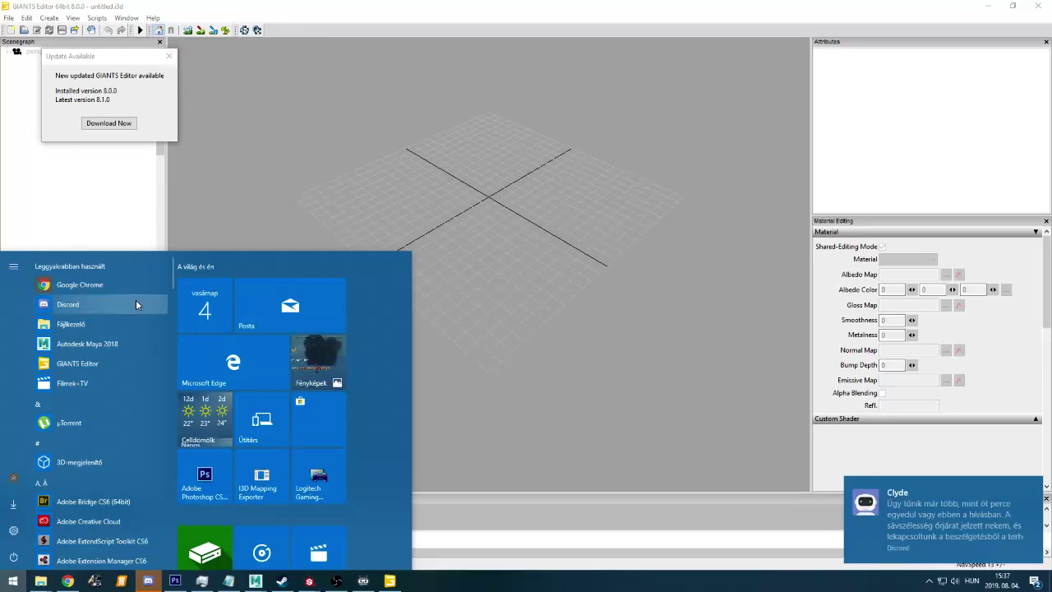
{"action": "left_click", "coordinate": [128, 363]}
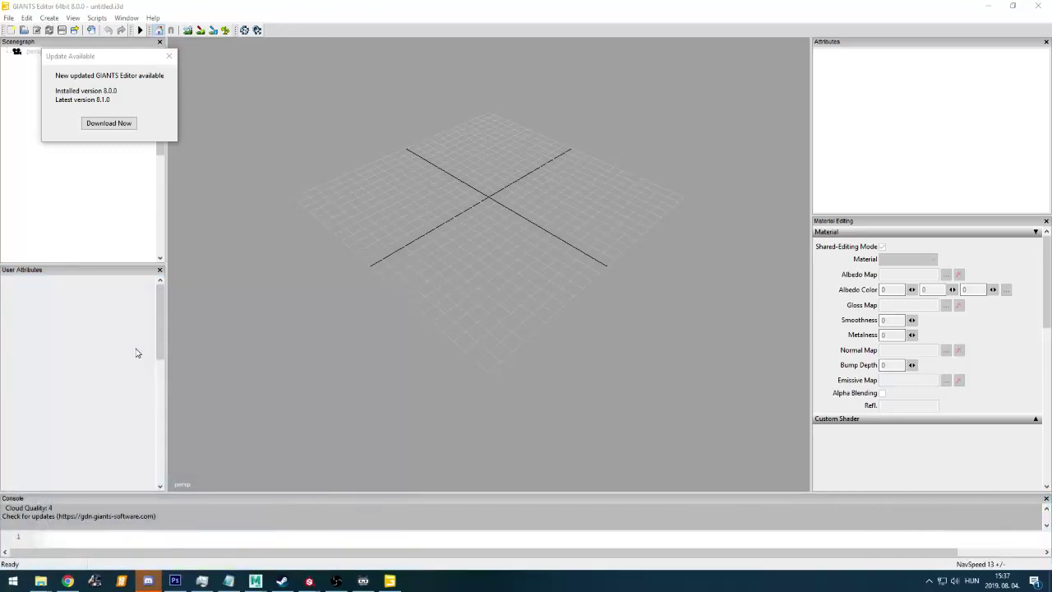
{"action": "left_click", "coordinate": [169, 56]}
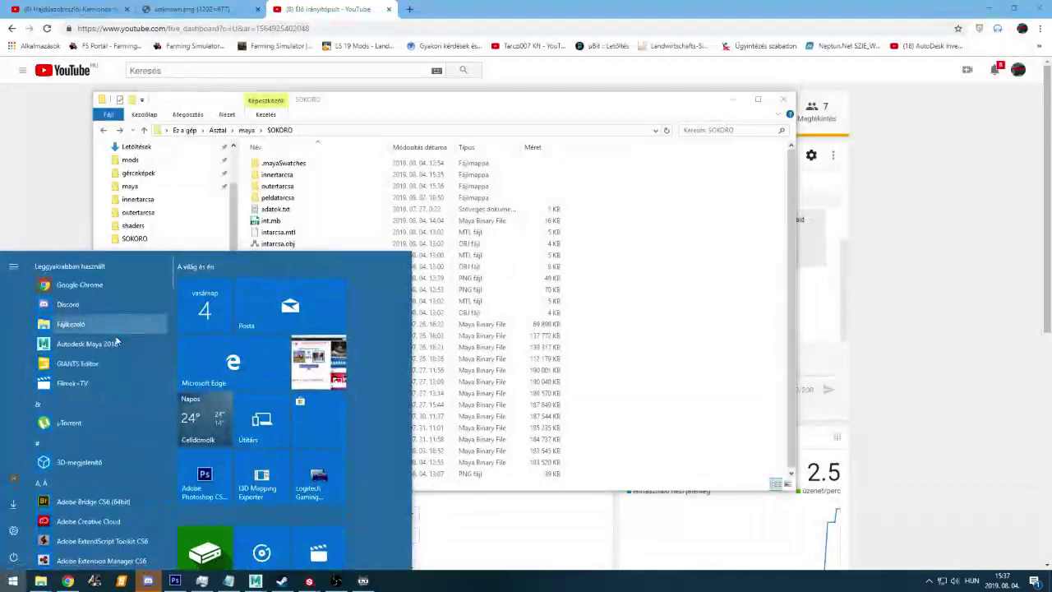
Open the Windows list of installed programs through GIANTS Editor's uninstall option and check the installed GIANTS Editor versions
{"action": "right_click", "coordinate": [107, 367]}
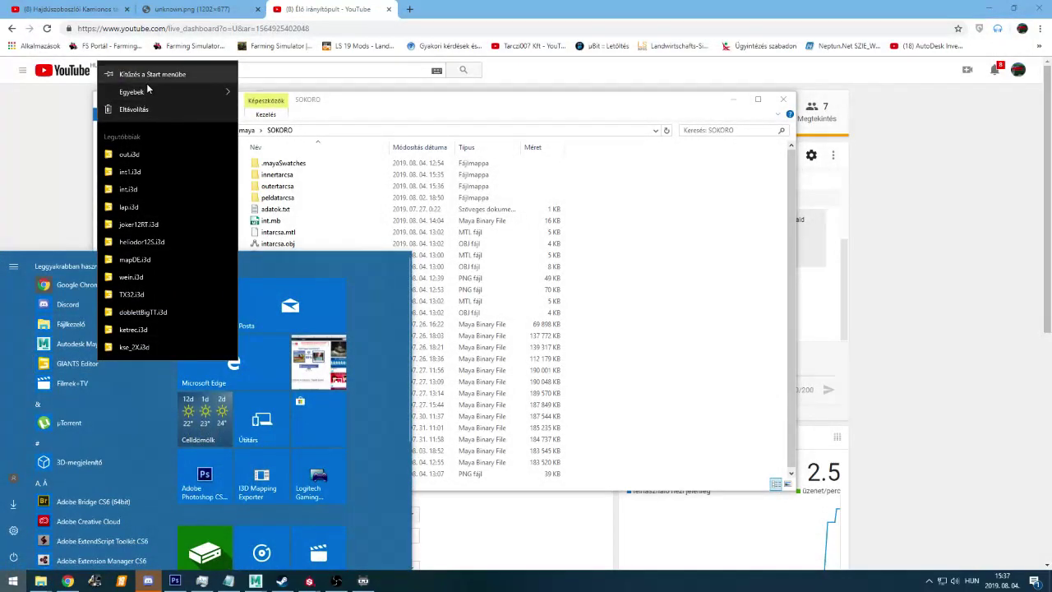
{"action": "mouse_move", "coordinate": [153, 90]}
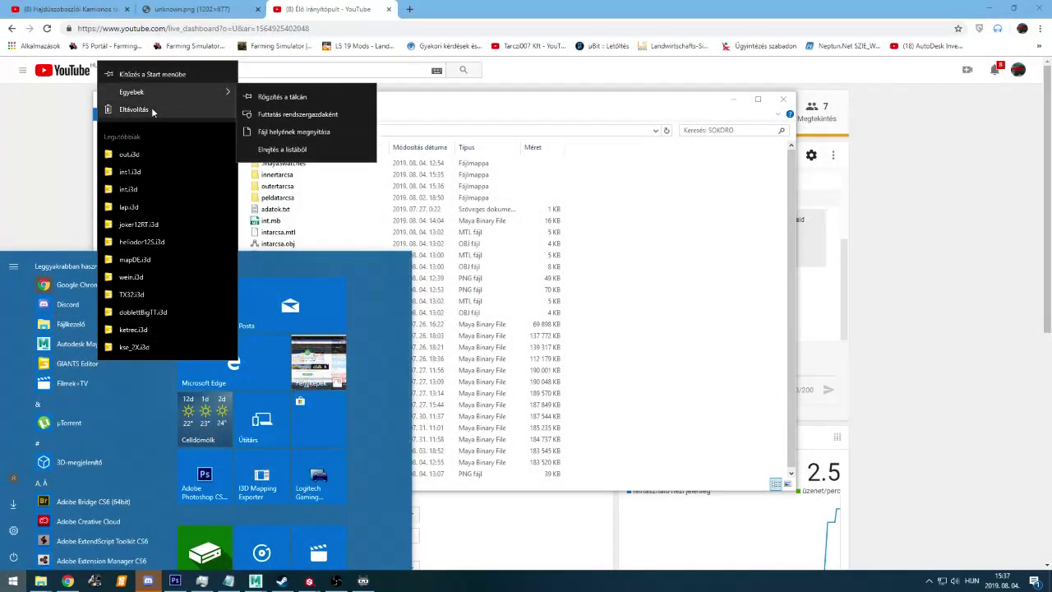
{"action": "left_click", "coordinate": [132, 109]}
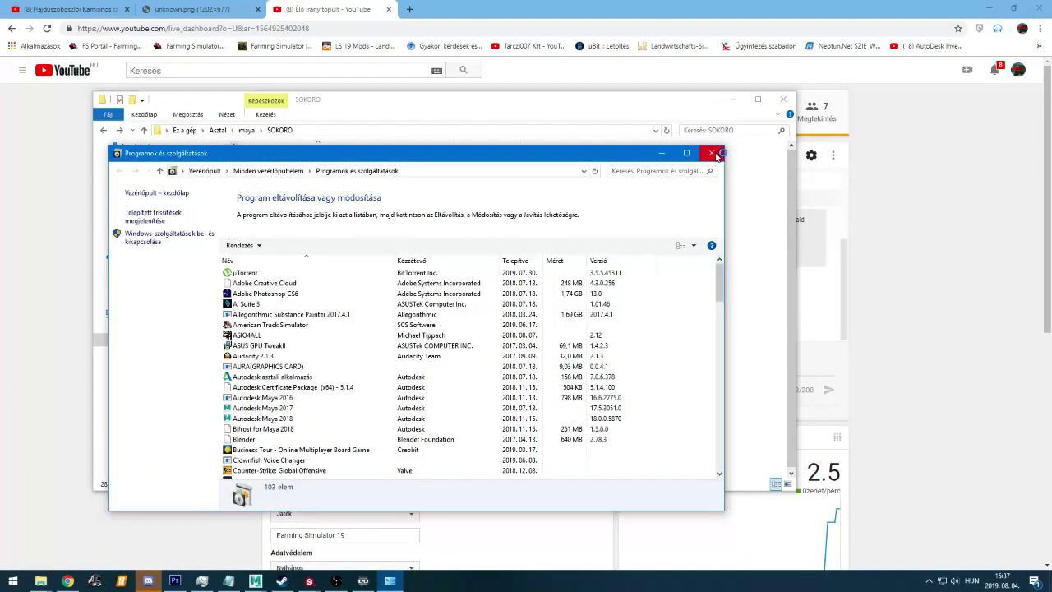
{"action": "scroll", "coordinate": [362, 415], "scroll_direction": "down", "scroll_amount": 6}
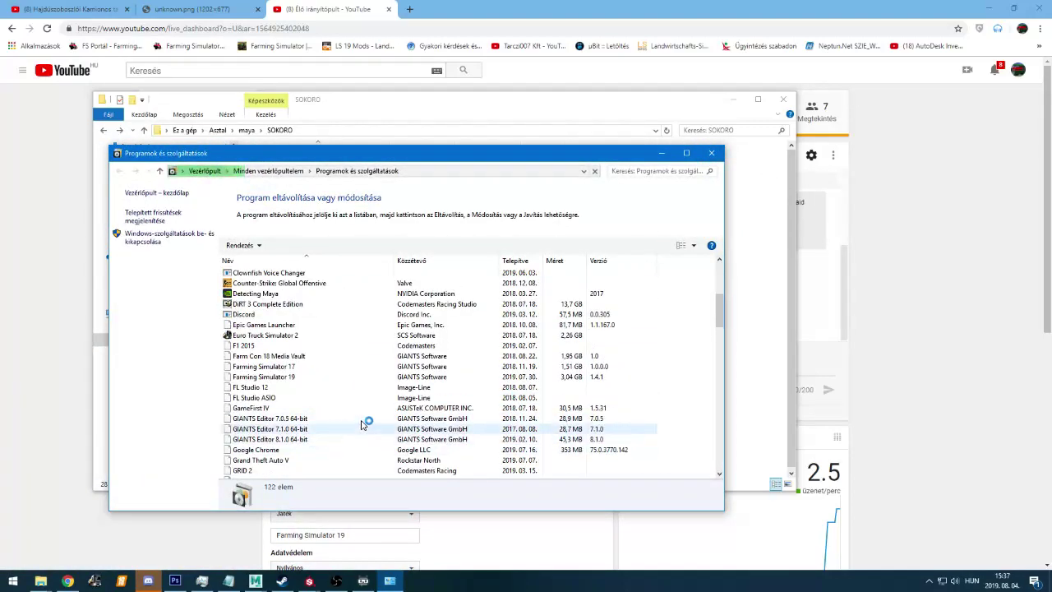
{"action": "left_click", "coordinate": [712, 155]}
{"action": "key", "text": "super"}
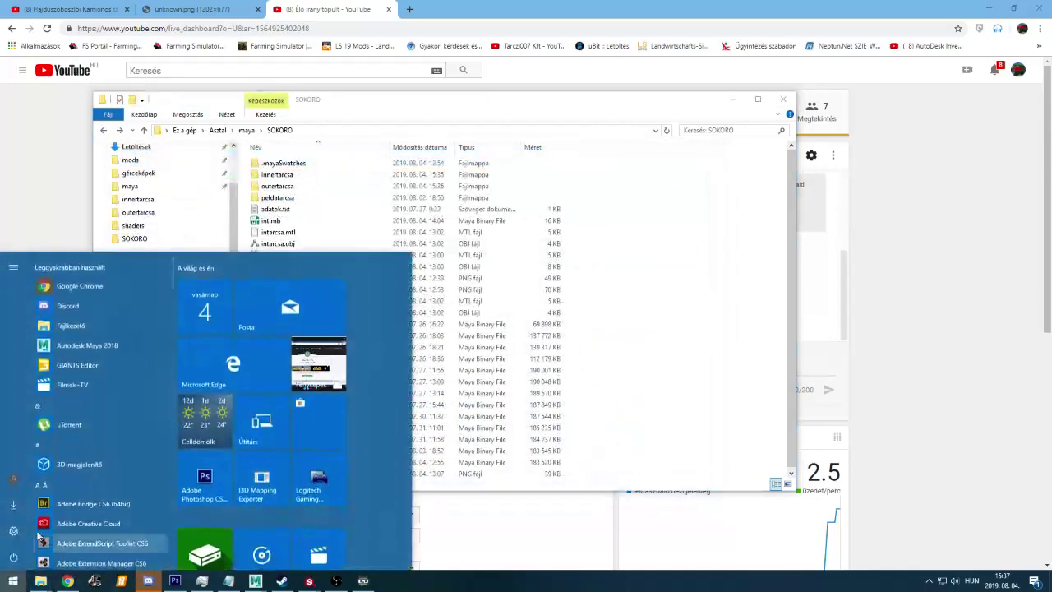
{"action": "right_click", "coordinate": [97, 368]}
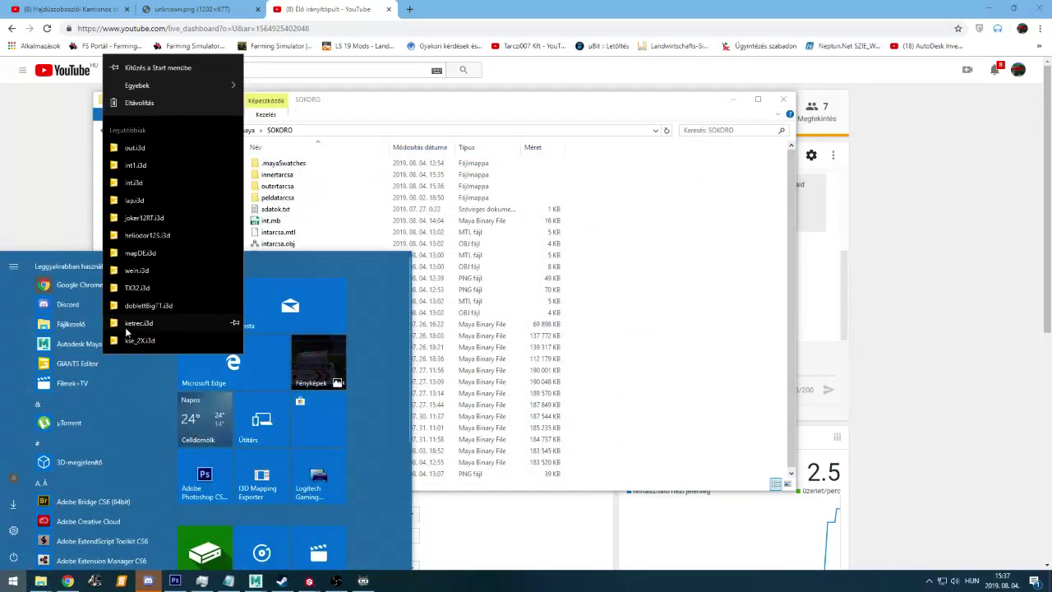
{"action": "left_click", "coordinate": [3, 585]}
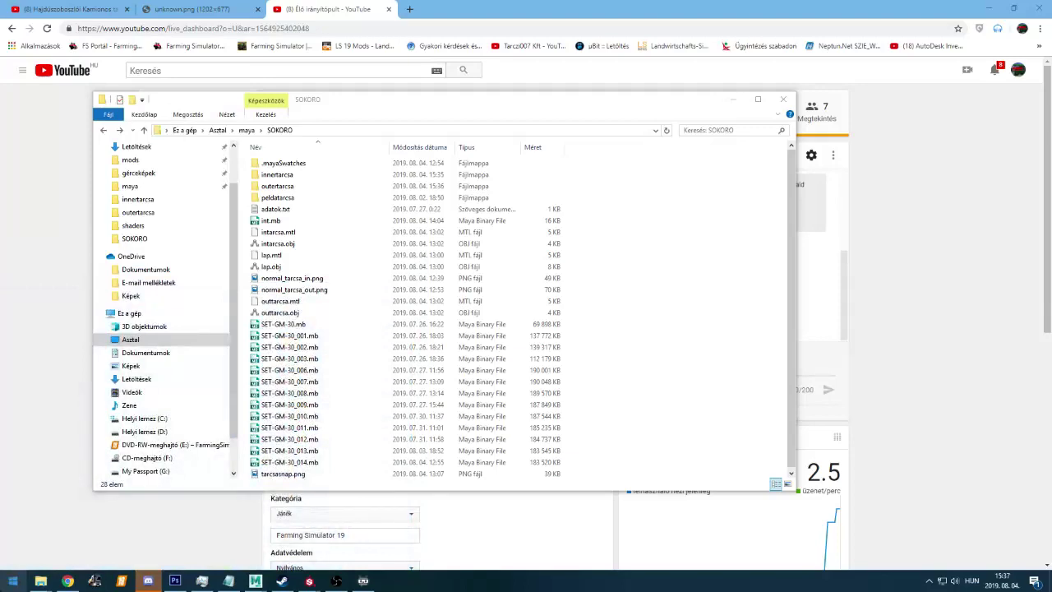
Search the installed applications for "gian" again and launch the second GIANTS Editor entry
{"action": "key", "text": "super"}
{"action": "type", "text": "gian"}
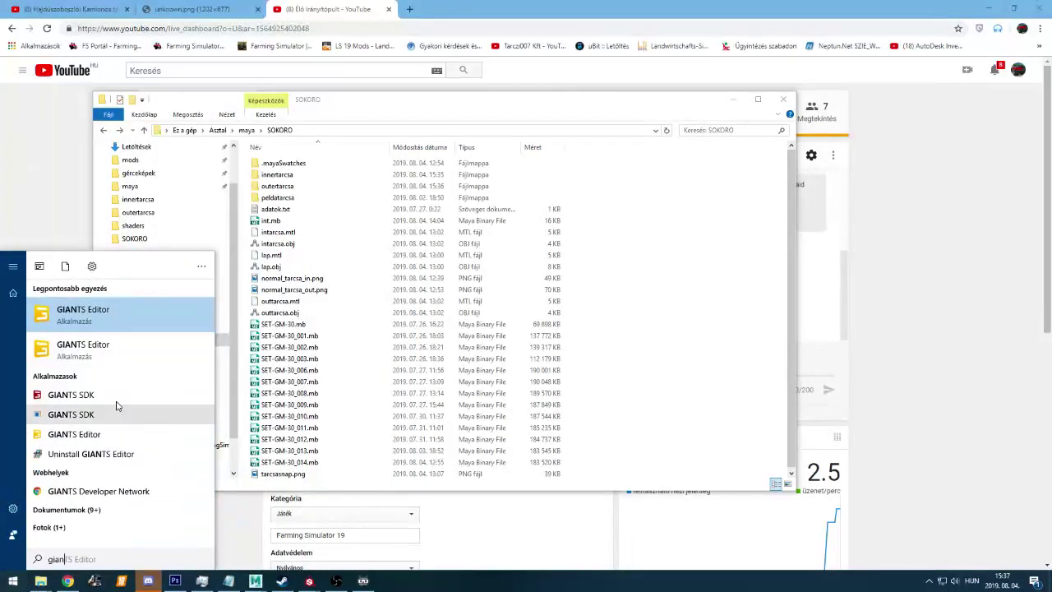
{"action": "left_click", "coordinate": [118, 354]}
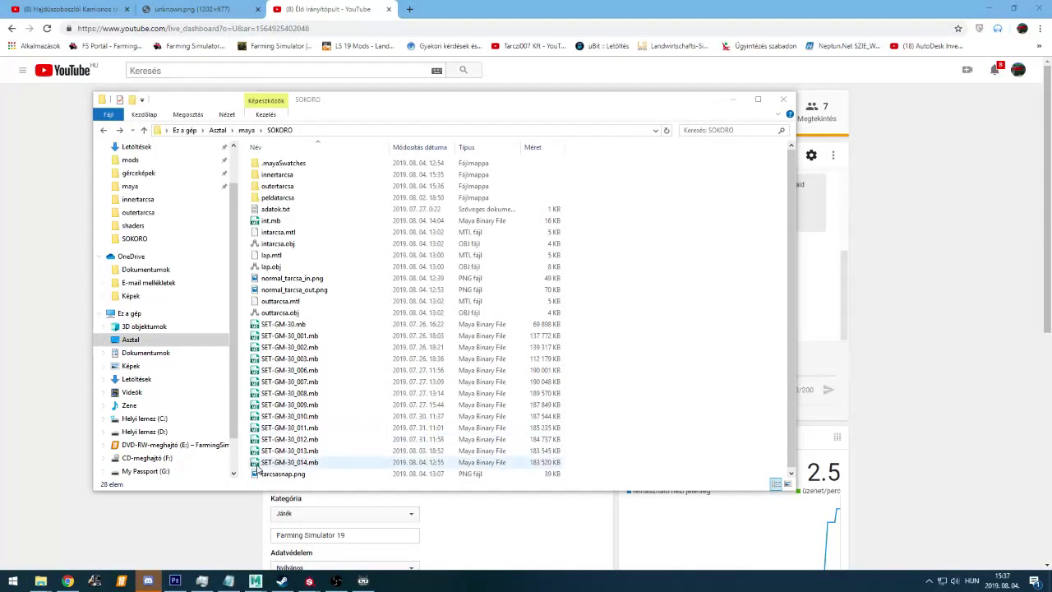
Check the newest Discord direct message and read the latest live chat messages on the YouTube dashboard
{"action": "left_click", "coordinate": [151, 581]}
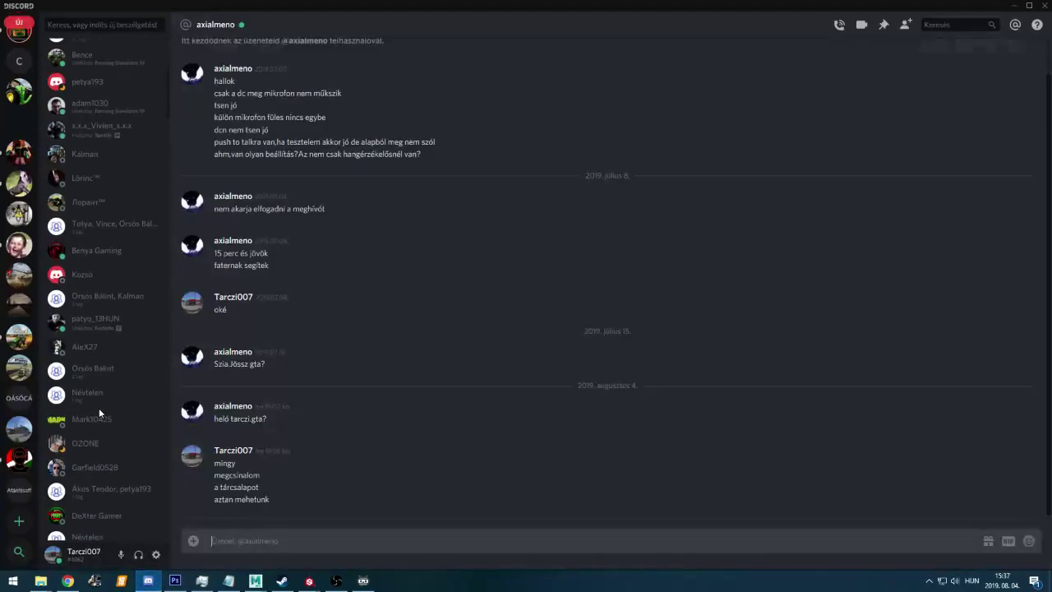
{"action": "left_click", "coordinate": [18, 27]}
{"action": "key", "text": "alt+Tab"}
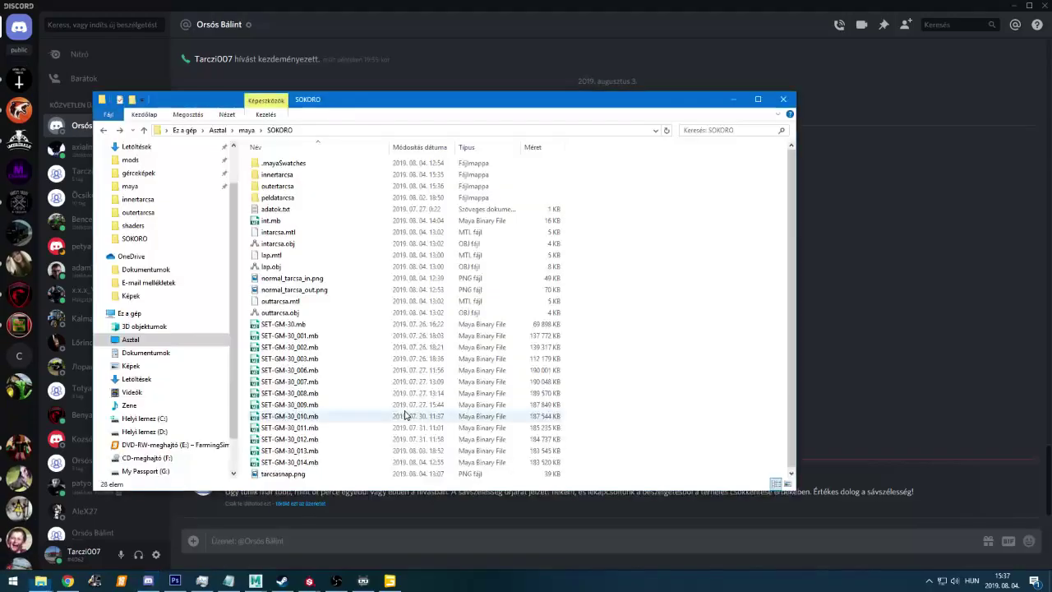
{"action": "key", "text": "alt+Tab"}
{"action": "key", "text": "alt+Tab"}
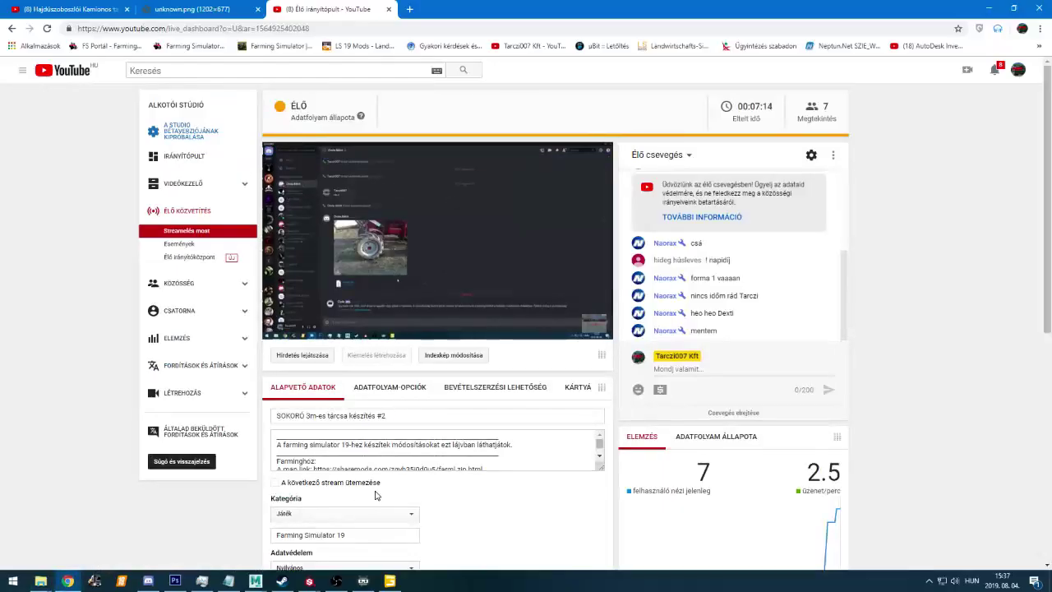
{"action": "key", "text": "alt+Tab"}
{"action": "key", "text": "alt+Tab"}
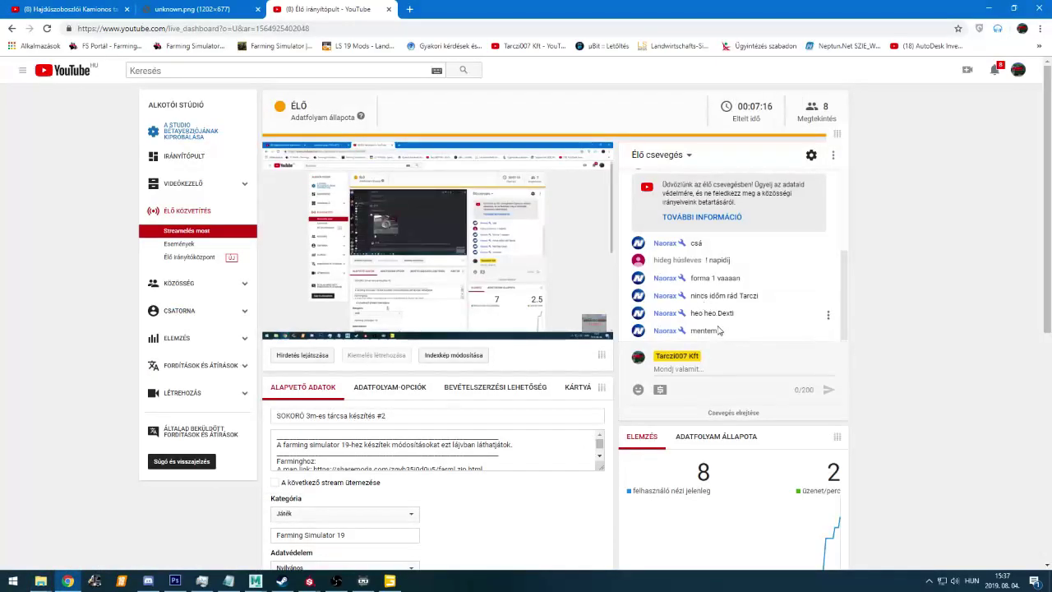
{"action": "key", "text": "alt+Tab"}
{"action": "key", "text": "alt+Tab"}
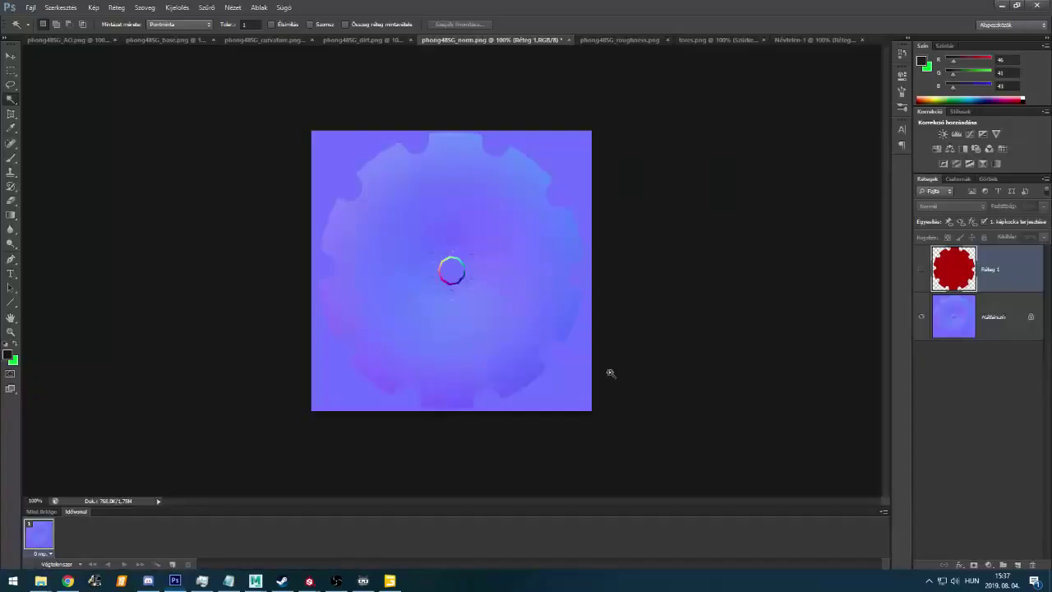
Dismiss the update notice in GIANTS Editor 8.0.0, search the installed applications for "gian" and launch the GIANTS Editor entry listed under applications
{"action": "left_click", "coordinate": [388, 583]}
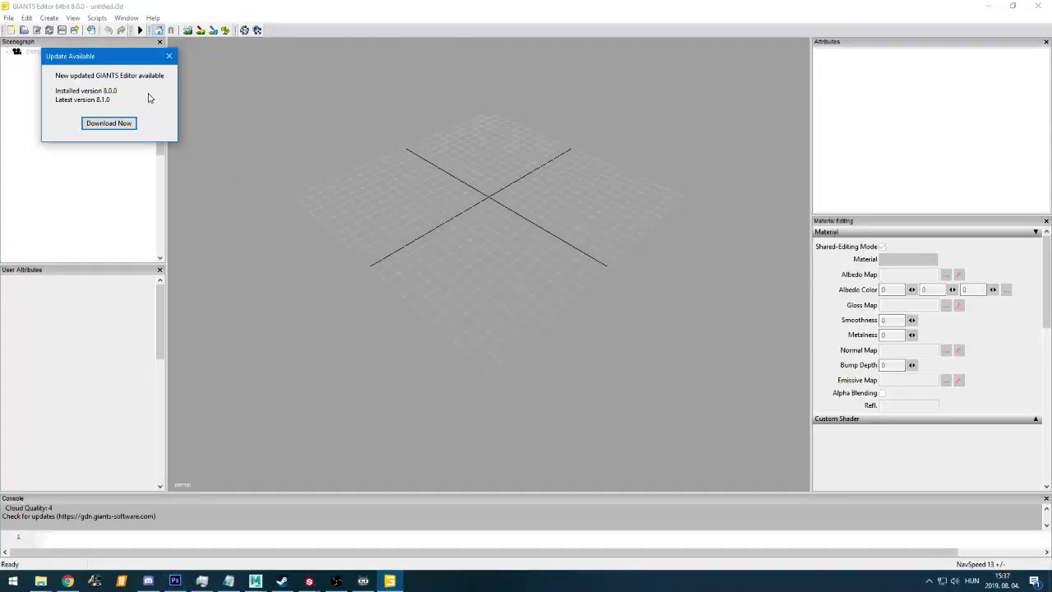
{"action": "left_click", "coordinate": [169, 57]}
{"action": "key", "text": "super"}
{"action": "type", "text": "gian"}
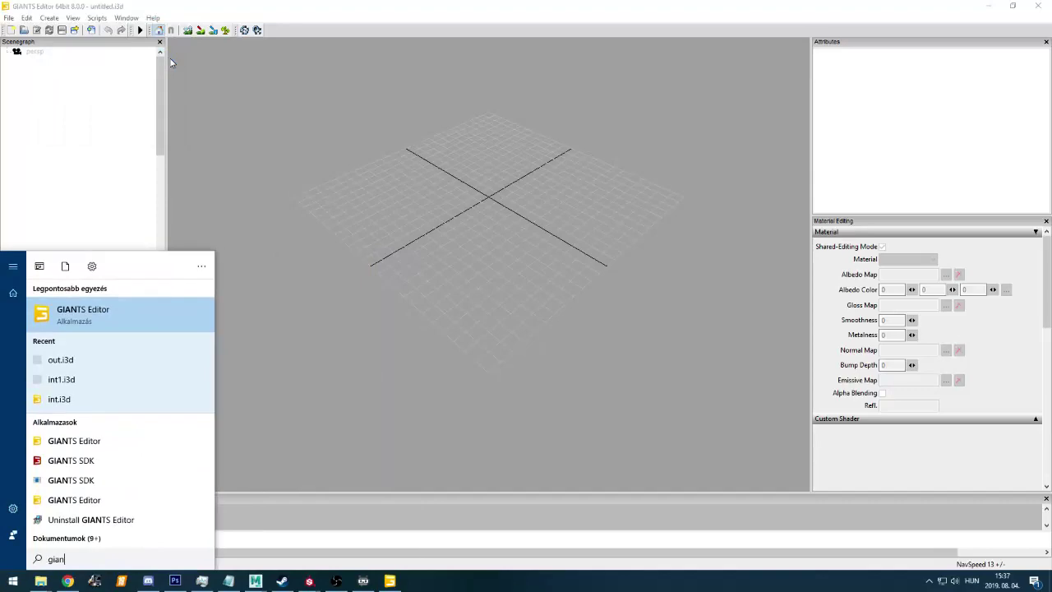
{"action": "key", "text": "Down"}
{"action": "key", "text": "Down"}
{"action": "key", "text": "Down"}
{"action": "key", "text": "Down"}
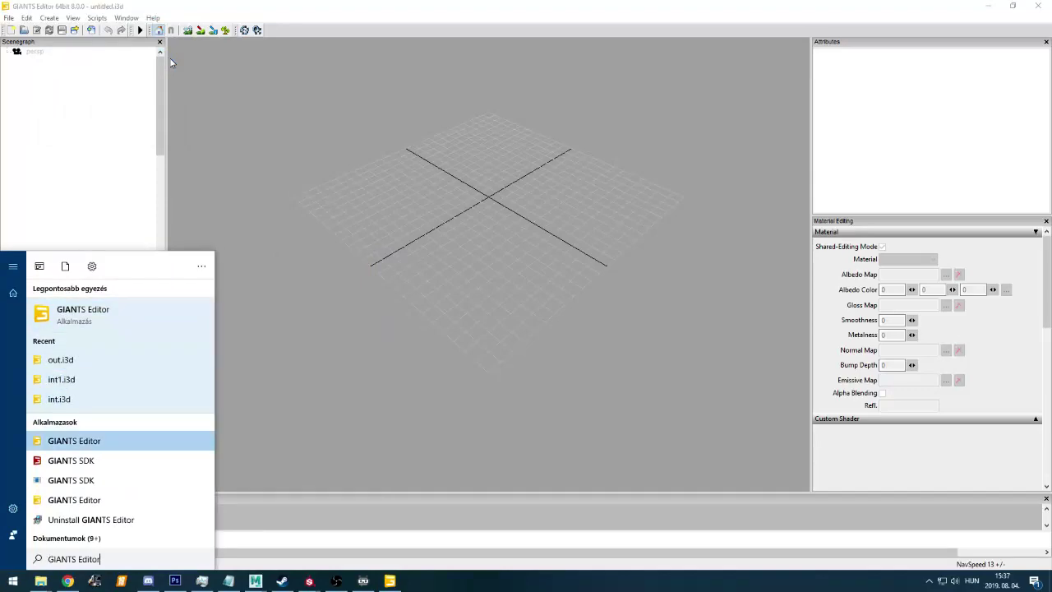
{"action": "key", "text": "Return"}
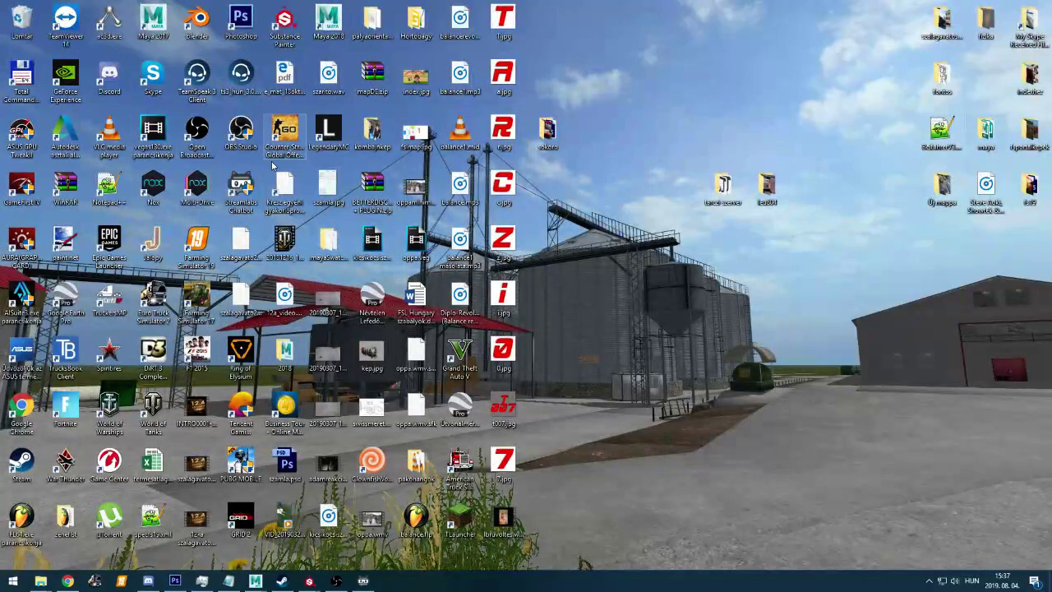
Bring up the SOKORO folder in File Explorer and look through its outertarcsa and innertarcsa subfolders
{"action": "left_click", "coordinate": [44, 582]}
{"action": "left_click", "coordinate": [50, 555]}
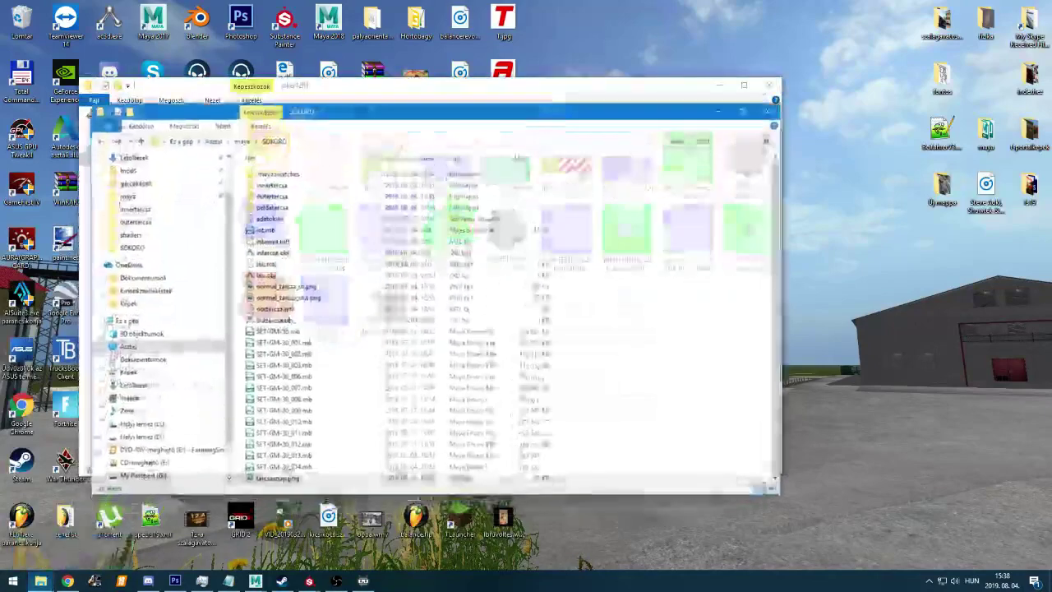
{"action": "double_click", "coordinate": [288, 186]}
{"action": "key", "text": "alt+Left"}
{"action": "double_click", "coordinate": [285, 175]}
{"action": "key", "text": "alt+Left"}
{"action": "left_click", "coordinate": [283, 189]}
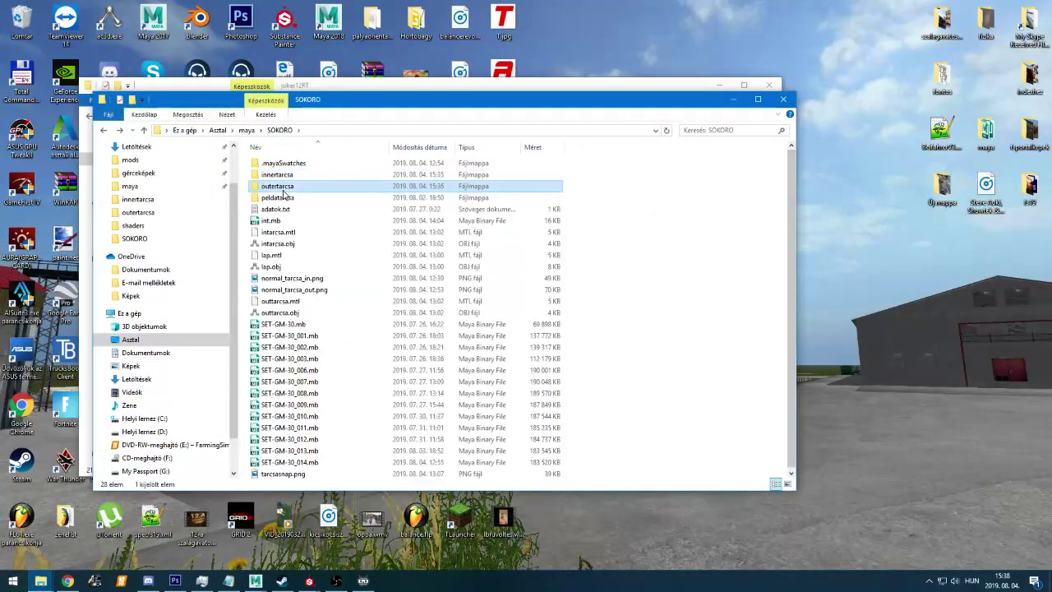
Open lap.i3d from the peldatarcsa folder in GIANTS Editor
{"action": "double_click", "coordinate": [278, 197]}
{"action": "double_click", "coordinate": [272, 163]}
{"action": "key", "text": "Return"}
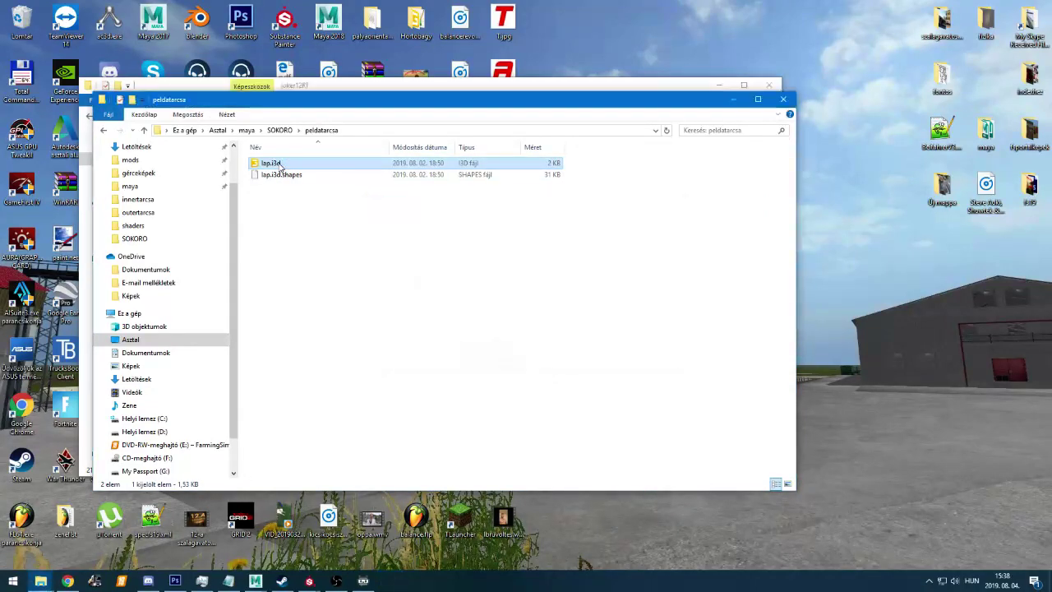
{"action": "left_click", "coordinate": [309, 215]}
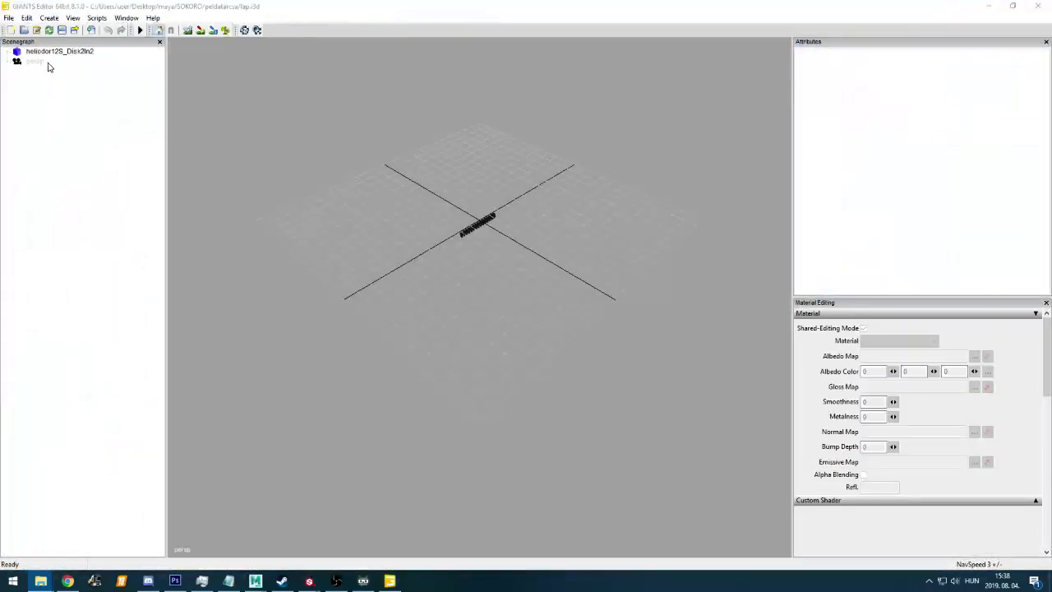
Delete the heliodor12S_Disk2In2 object and start a new scene, accepting the save of lap.i3d
{"action": "left_click", "coordinate": [36, 54]}
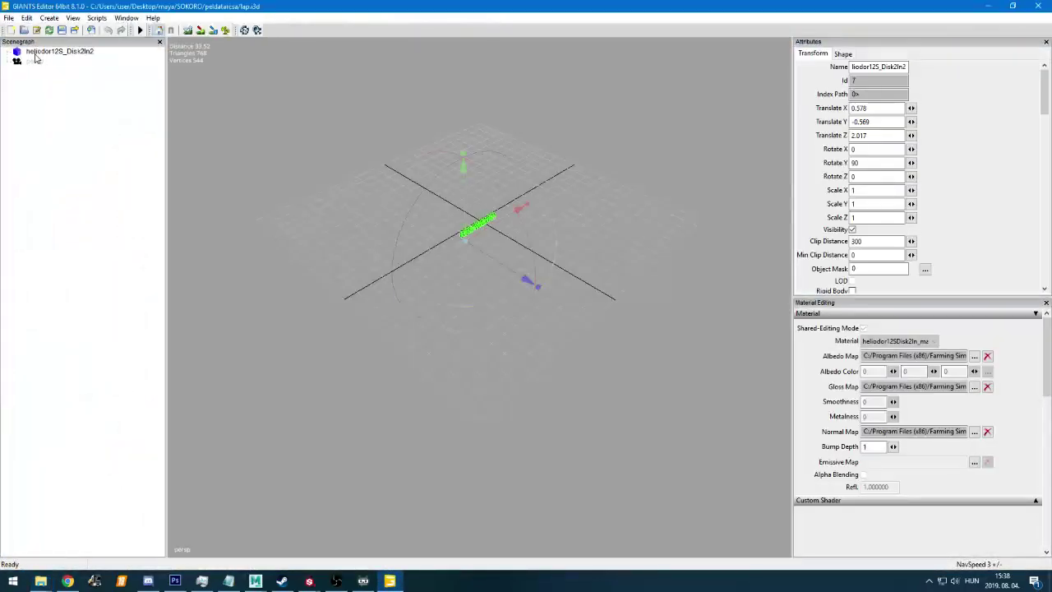
{"action": "key", "text": "Delete"}
{"action": "left_click", "coordinate": [8, 18]}
{"action": "left_click", "coordinate": [25, 30]}
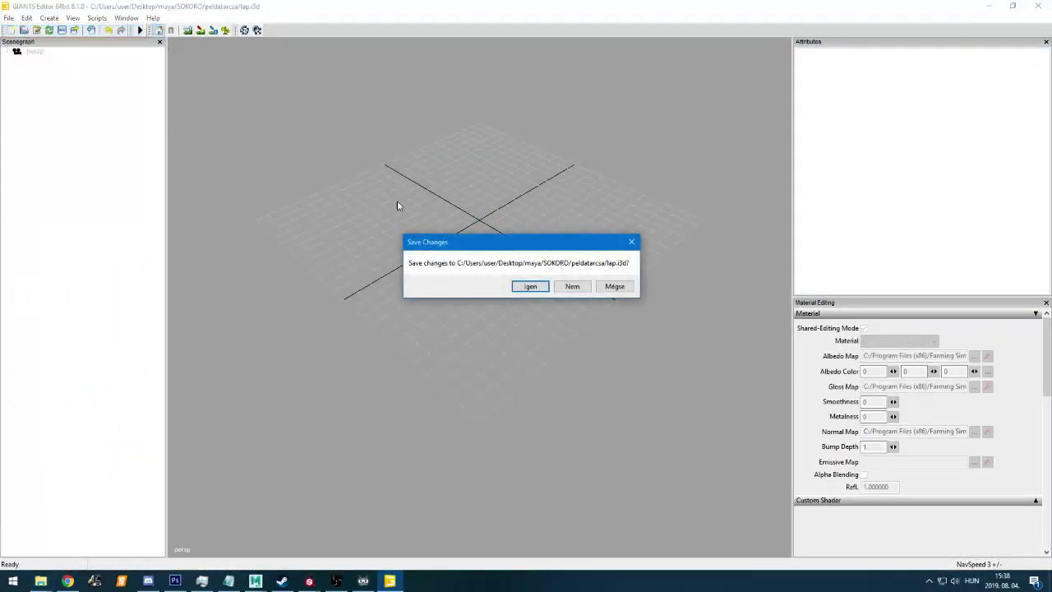
{"action": "left_click", "coordinate": [547, 286]}
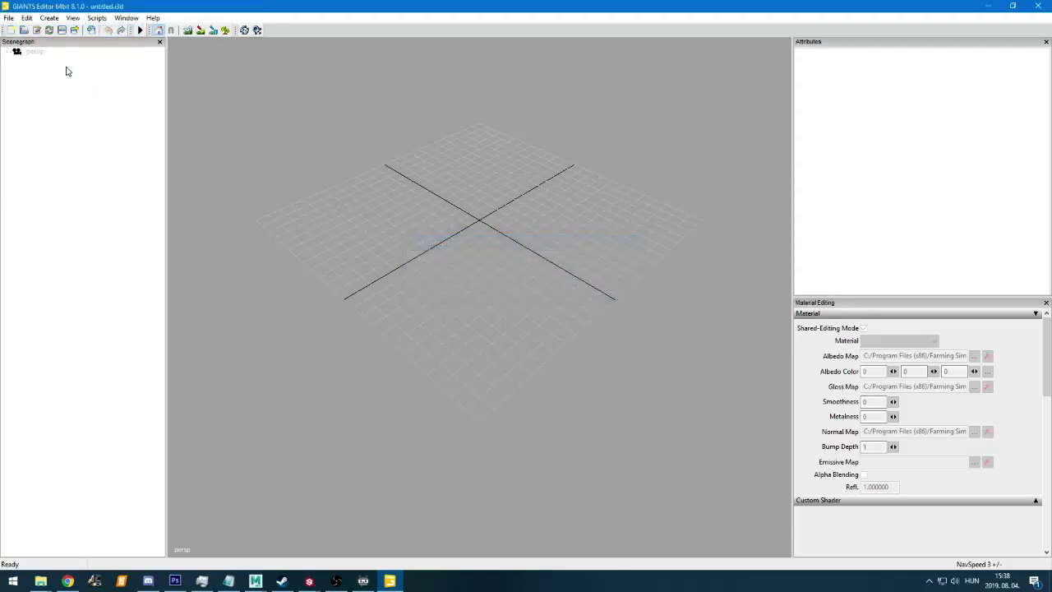
Import out.i3d from the outertarcsa folder into the empty scene
{"action": "left_click", "coordinate": [8, 18]}
{"action": "left_click", "coordinate": [33, 134]}
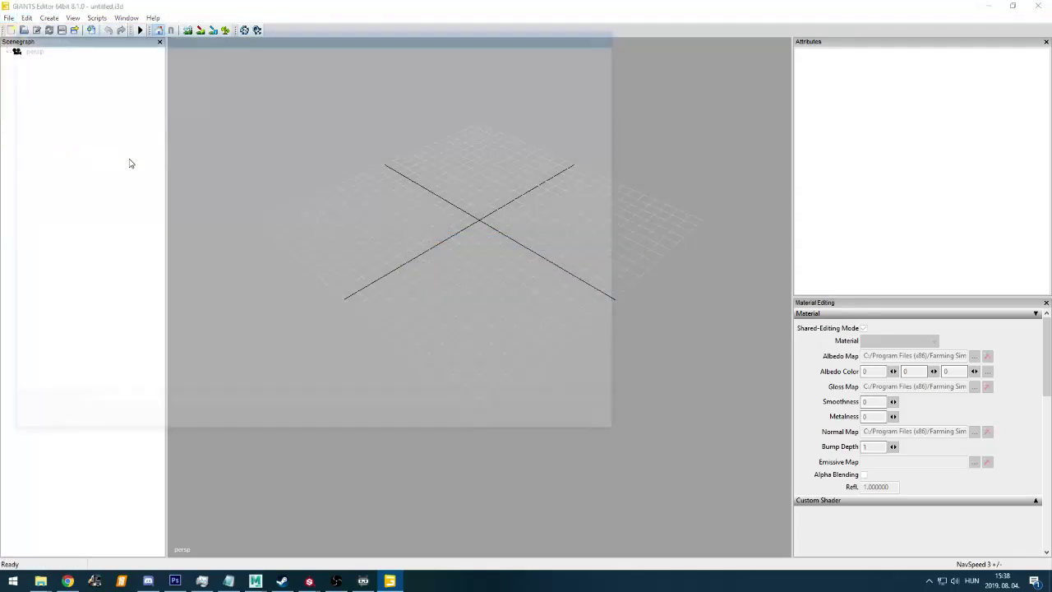
{"action": "double_click", "coordinate": [153, 108]}
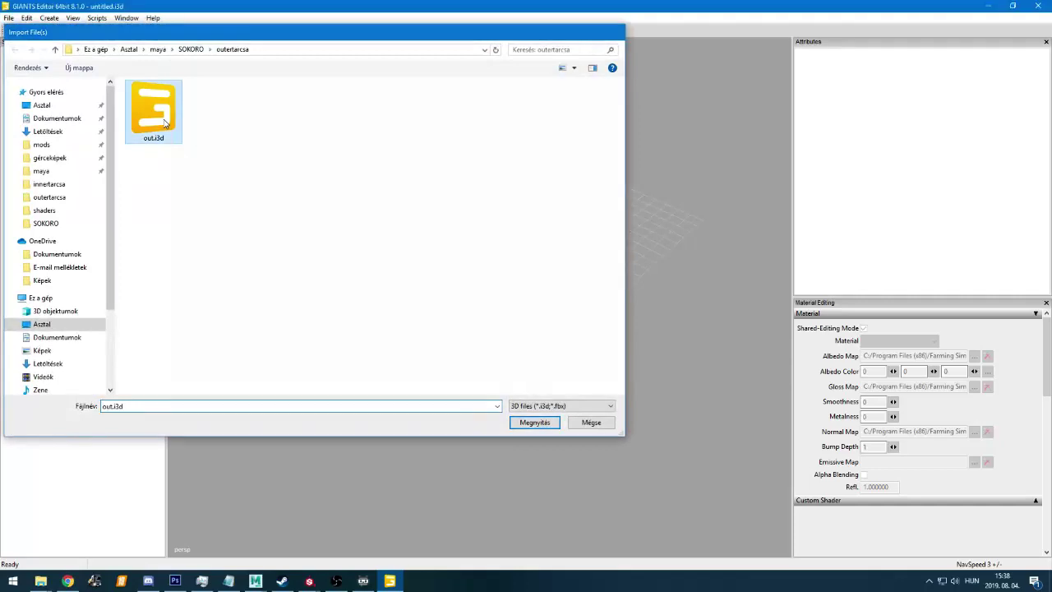
Import the inner disc's i3d file from the SOKORO innertarcsa folder and expand its tarcsalap group
{"action": "left_click", "coordinate": [60, 31]}
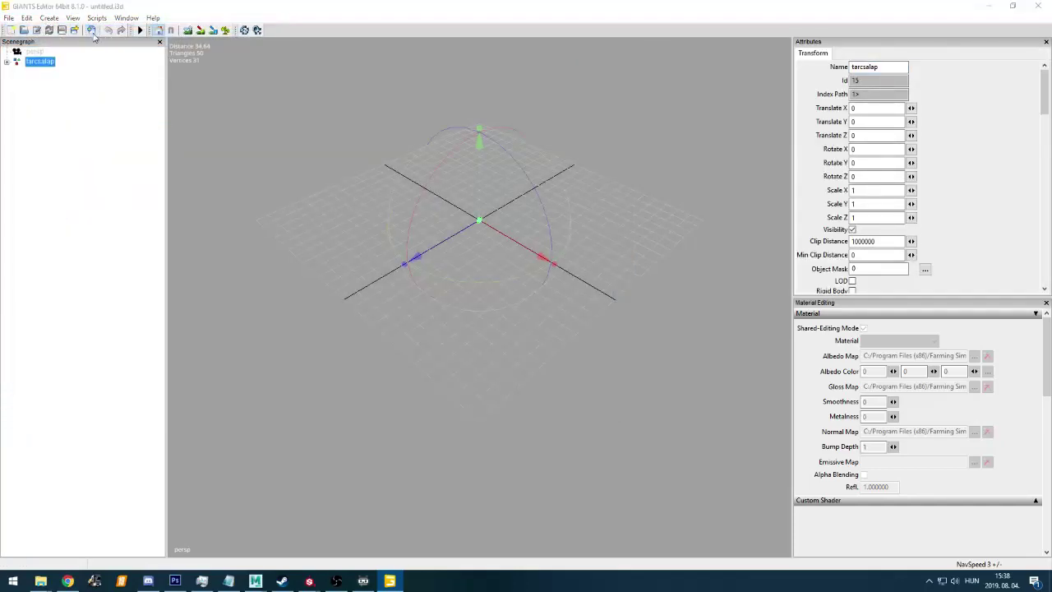
{"action": "left_click", "coordinate": [194, 49]}
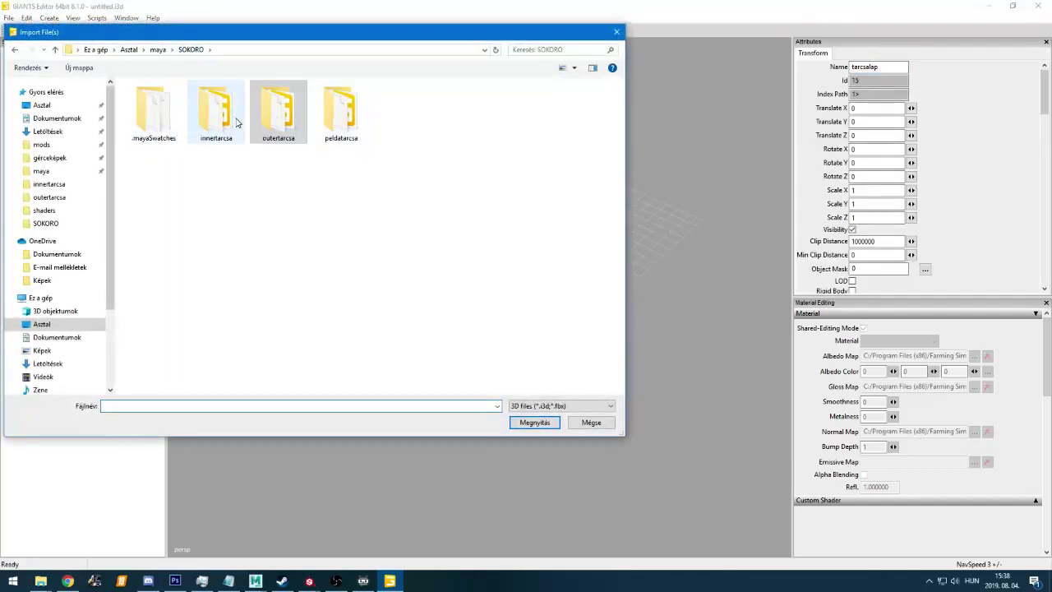
{"action": "double_click", "coordinate": [232, 123]}
{"action": "double_click", "coordinate": [153, 108]}
{"action": "left_click", "coordinate": [40, 71]}
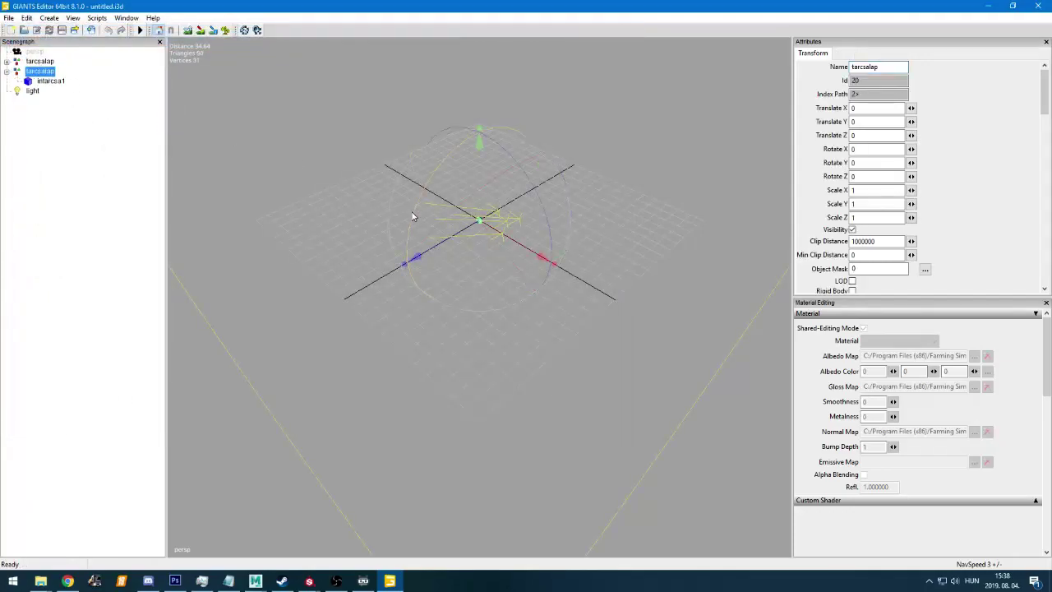
Set the outtarcsa shape's Rotate Y to 0 and Rotate Z to 90 in the first tarcsalap group
{"action": "scroll", "coordinate": [430, 301], "scroll_direction": "up", "scroll_amount": 10}
{"action": "scroll", "coordinate": [430, 306], "scroll_direction": "down", "scroll_amount": 3}
{"action": "left_click_drag", "start_coordinate": [429, 312], "coordinate": [602, 299], "text": "alt"}
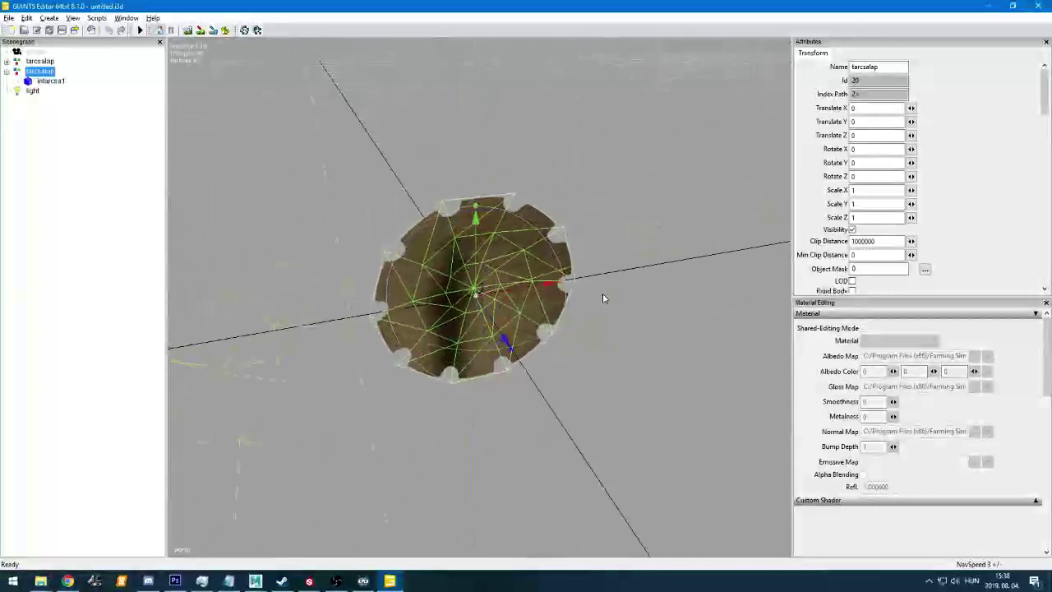
{"action": "middle_click_drag", "start_coordinate": [603, 297], "coordinate": [449, 306]}
{"action": "double_click", "coordinate": [40, 62]}
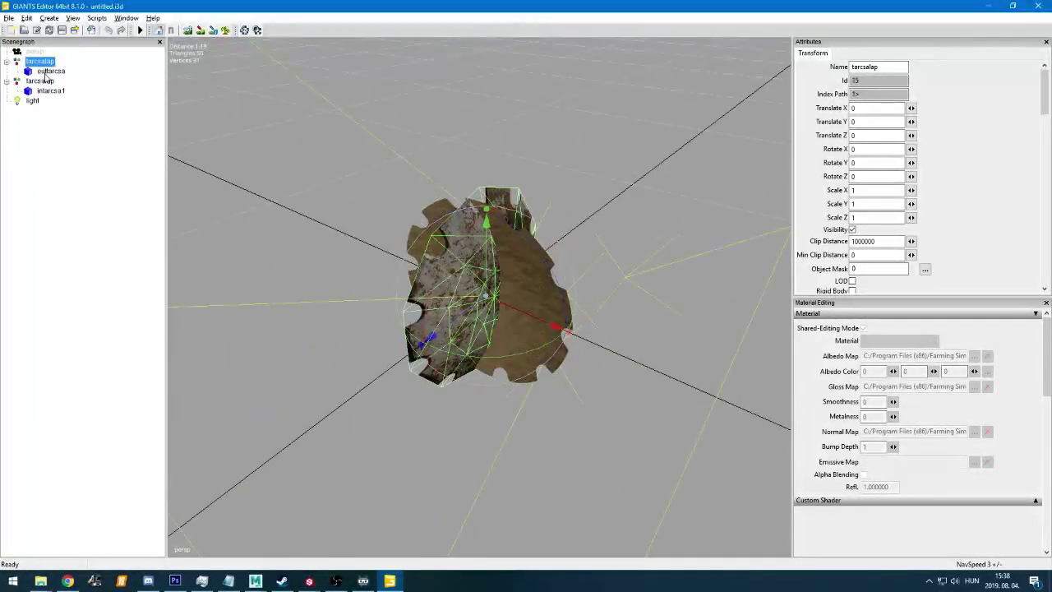
{"action": "left_click", "coordinate": [43, 71]}
{"action": "type", "text": "90"}
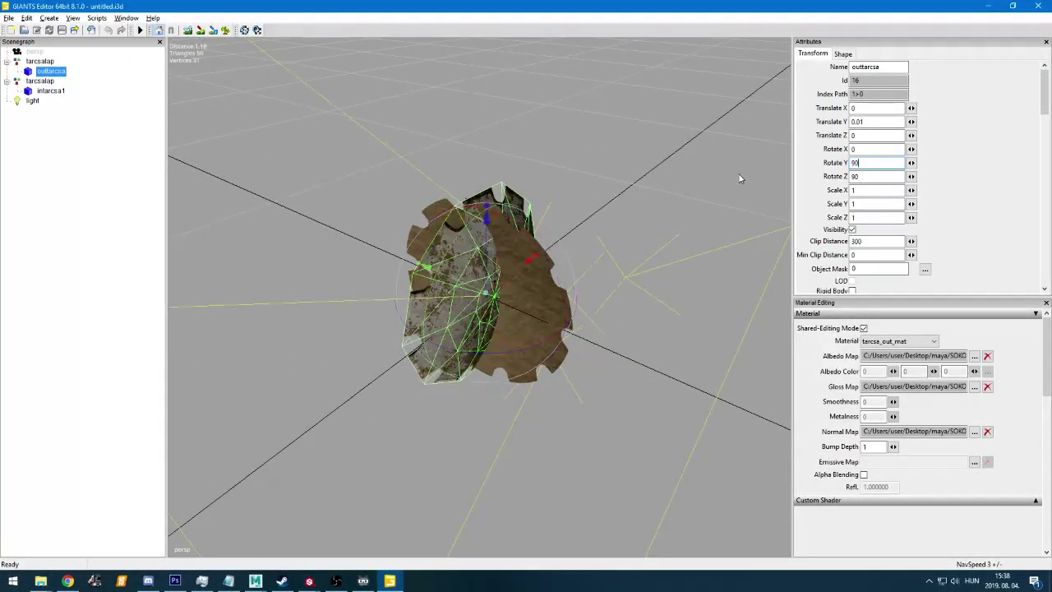
{"action": "type", "text": "0"}
{"action": "left_click_drag", "start_coordinate": [625, 306], "coordinate": [599, 329], "text": "alt"}
{"action": "scroll", "coordinate": [573, 317], "scroll_direction": "down", "scroll_amount": 5}
{"action": "left_click_drag", "start_coordinate": [421, 332], "coordinate": [353, 345]}
{"action": "key", "text": "ctrl+z"}
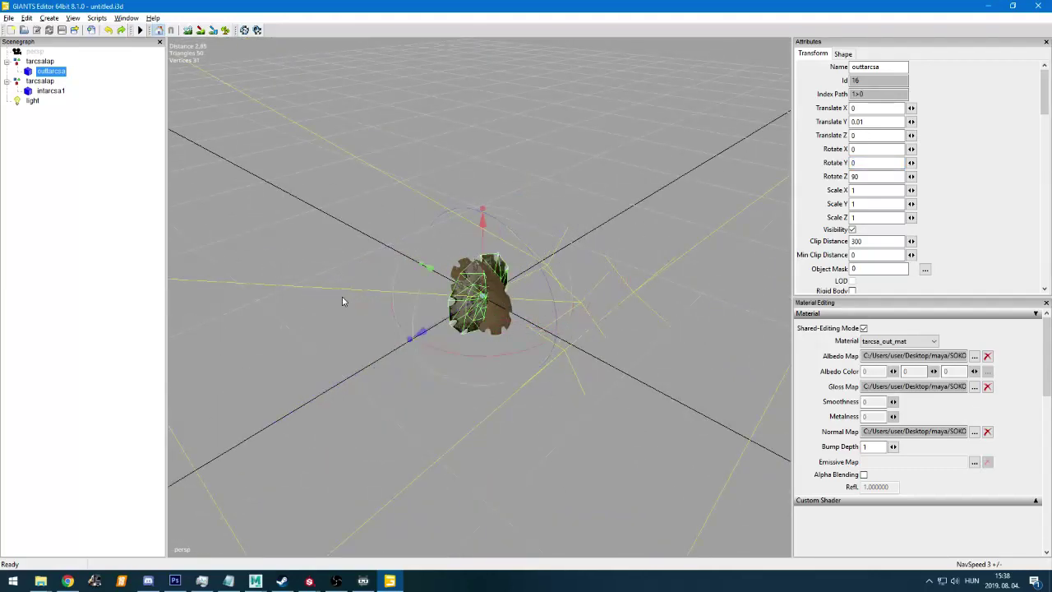
Set the intarcsa1 shape's Rotate Y to 0 and Rotate Z to 90, and inspect the disc from both sides
{"action": "left_click", "coordinate": [64, 93]}
{"action": "type", "text": "0"}
{"action": "key", "text": "Return"}
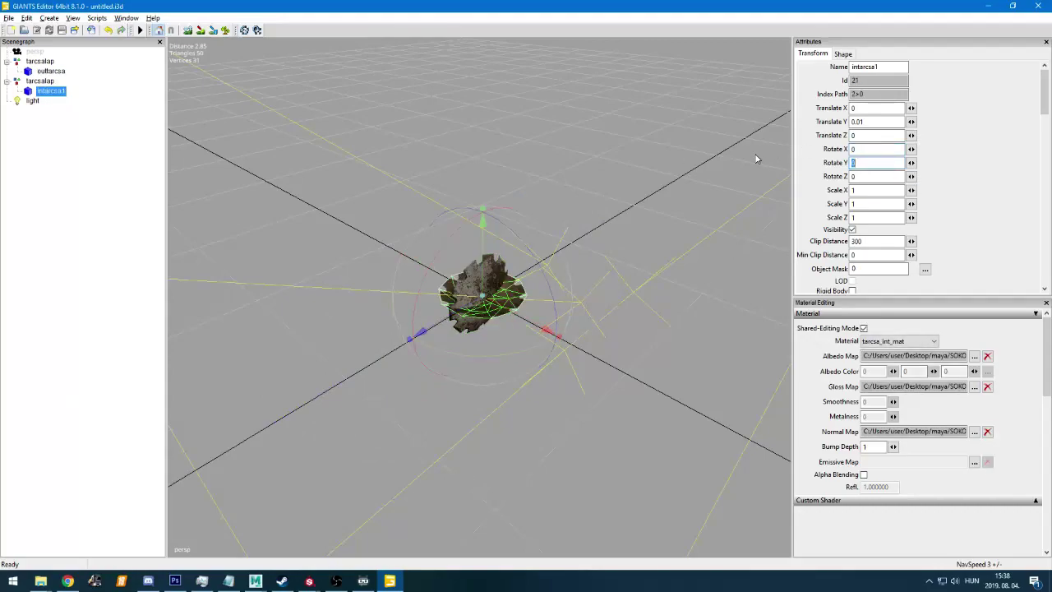
{"action": "left_click_drag", "start_coordinate": [428, 319], "coordinate": [672, 305], "text": "alt"}
{"action": "scroll", "coordinate": [596, 323], "scroll_direction": "up", "scroll_amount": 5}
{"action": "scroll", "coordinate": [562, 300], "scroll_direction": "up", "scroll_amount": 3}
{"action": "scroll", "coordinate": [562, 300], "scroll_direction": "down", "scroll_amount": 10}
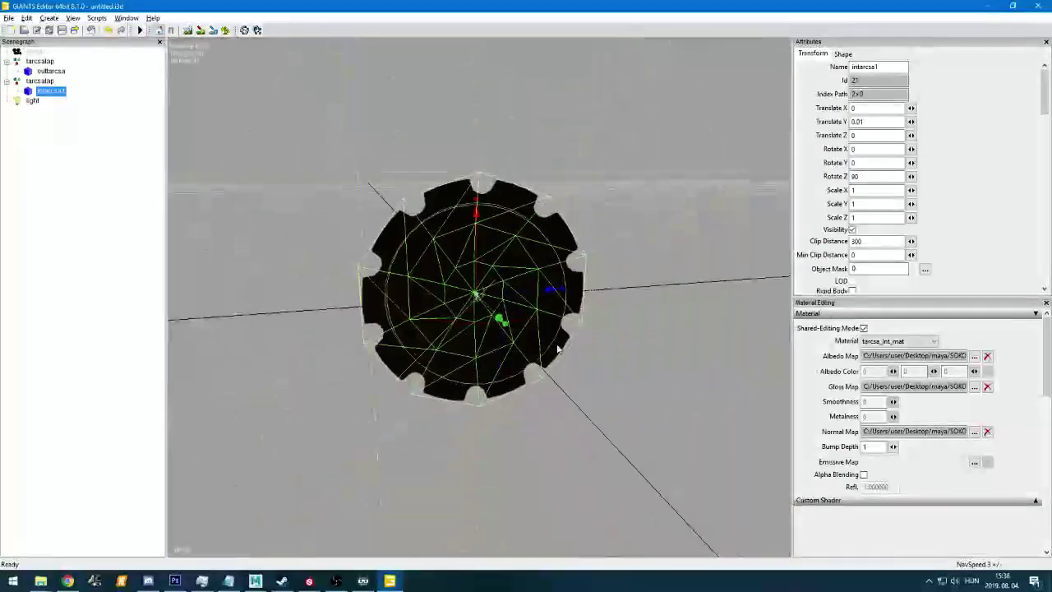
{"action": "right_click_drag", "start_coordinate": [562, 300], "coordinate": [278, 356]}
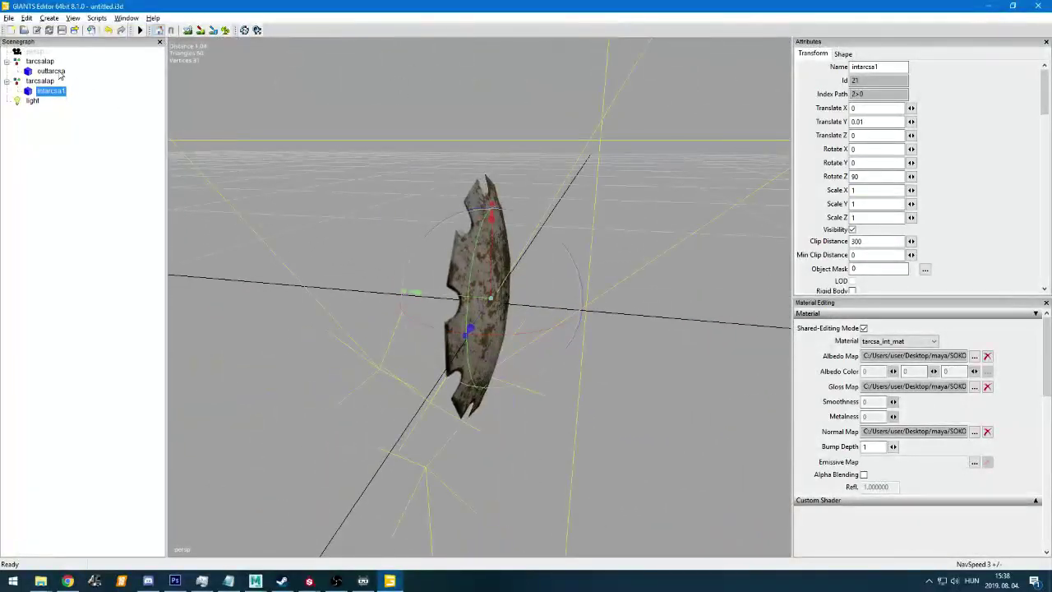
Move intarcsa1 into the first tarcsalap group beside outtarcsa and check both disc shapes
{"action": "left_click_drag", "start_coordinate": [53, 60], "coordinate": [53, 64]}
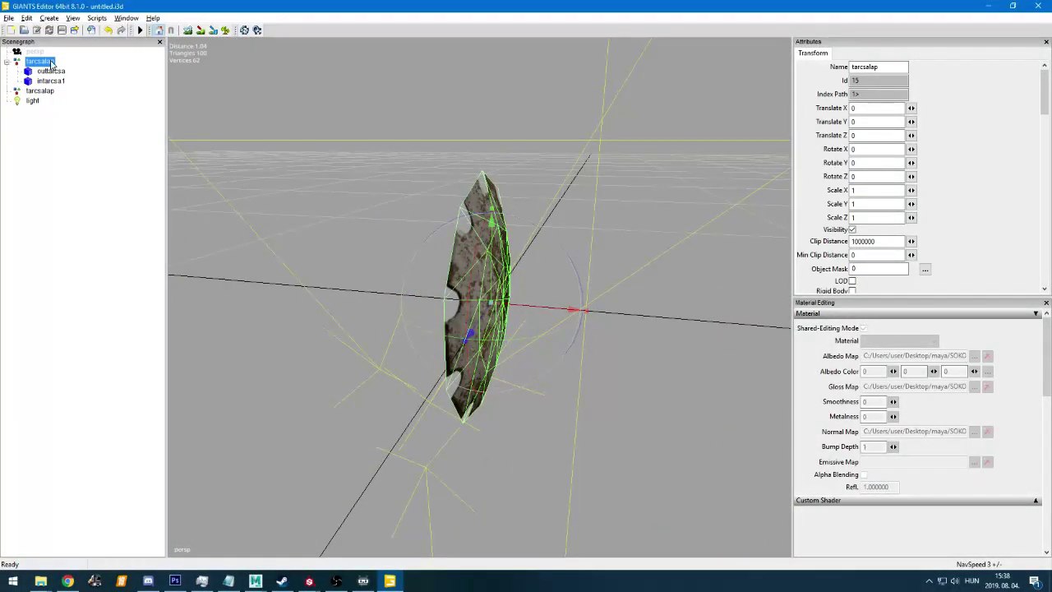
{"action": "left_click_drag", "start_coordinate": [616, 300], "coordinate": [329, 263], "text": "alt"}
{"action": "left_click", "coordinate": [106, 208]}
{"action": "left_click", "coordinate": [59, 80]}
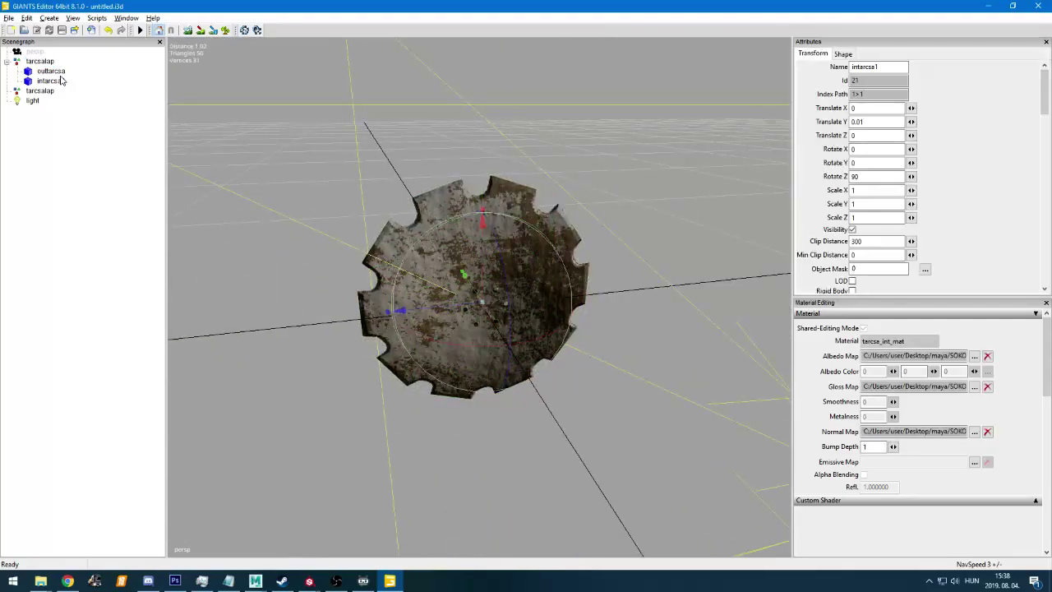
{"action": "left_click", "coordinate": [54, 71]}
{"action": "left_click", "coordinate": [54, 81]}
Export the first tarcsalap group, holding both disc shapes, to the SOKORO folder as an i3d file named tarcsalap
{"action": "double_click", "coordinate": [39, 63]}
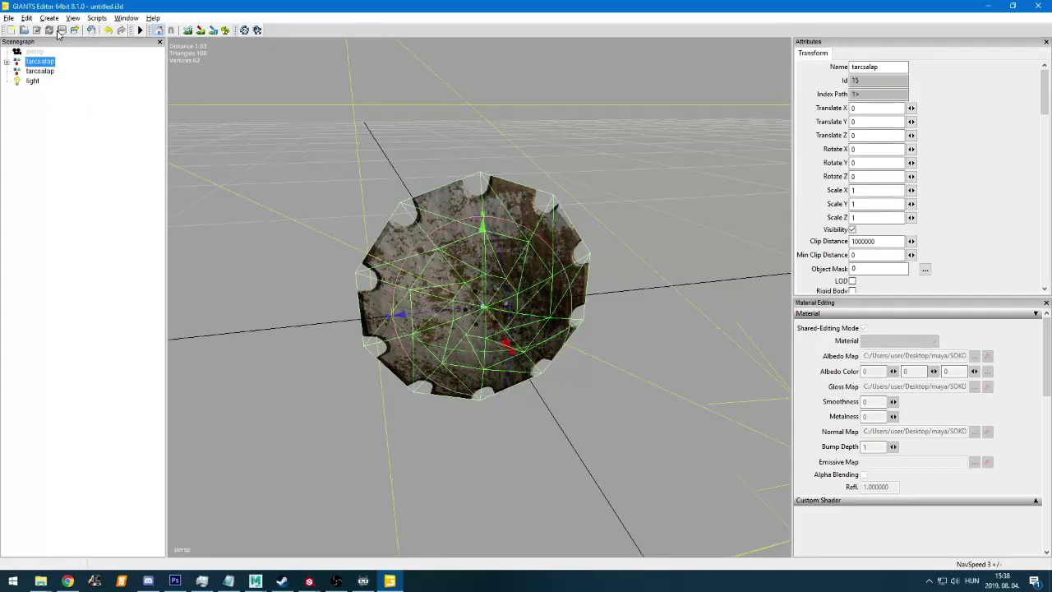
{"action": "key", "text": "ctrl+e"}
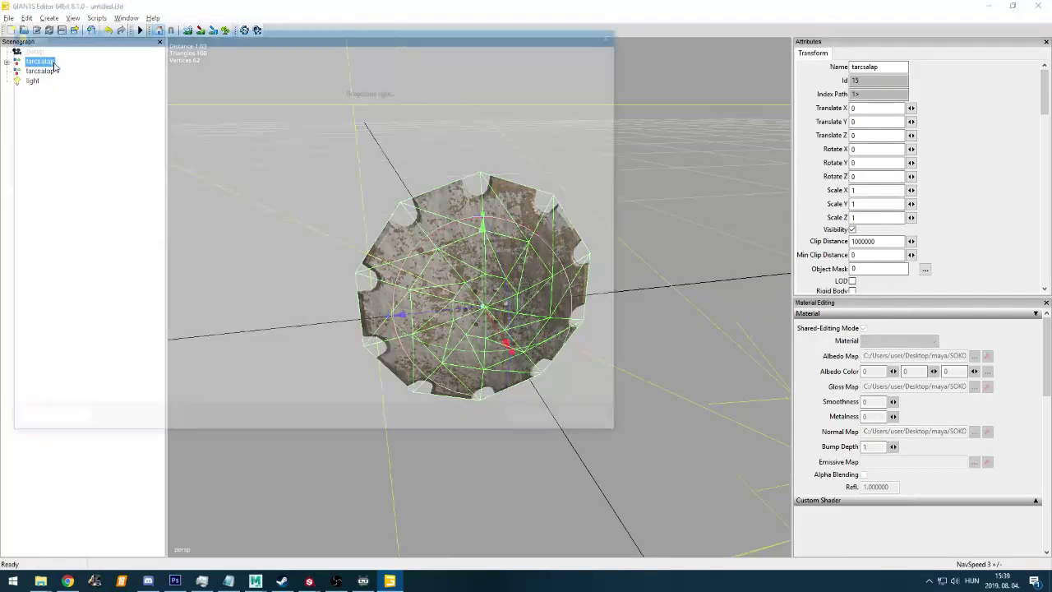
{"action": "left_click", "coordinate": [195, 50]}
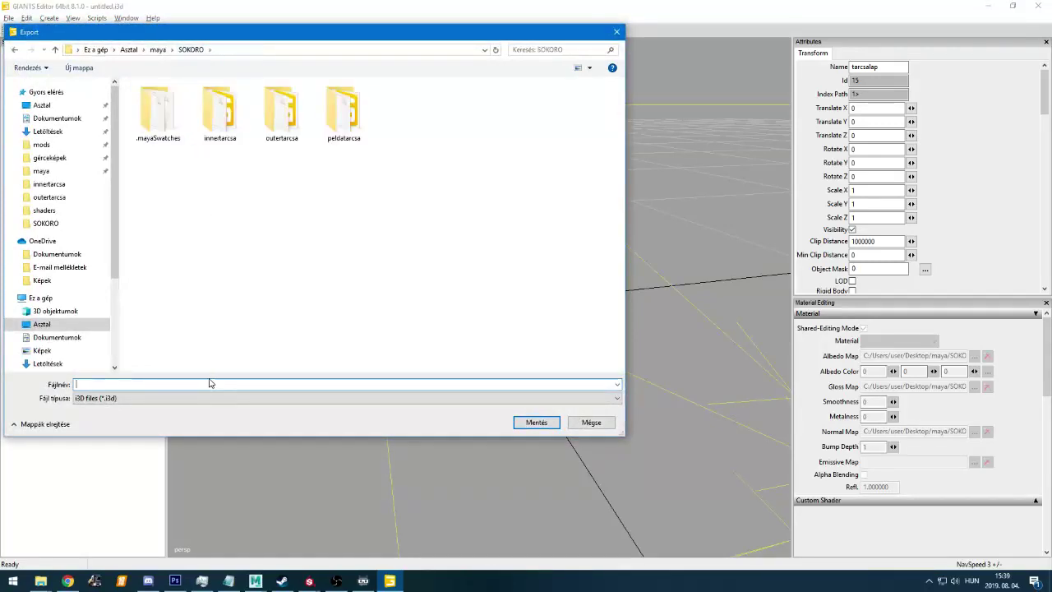
{"action": "type", "text": "tarcsa"}
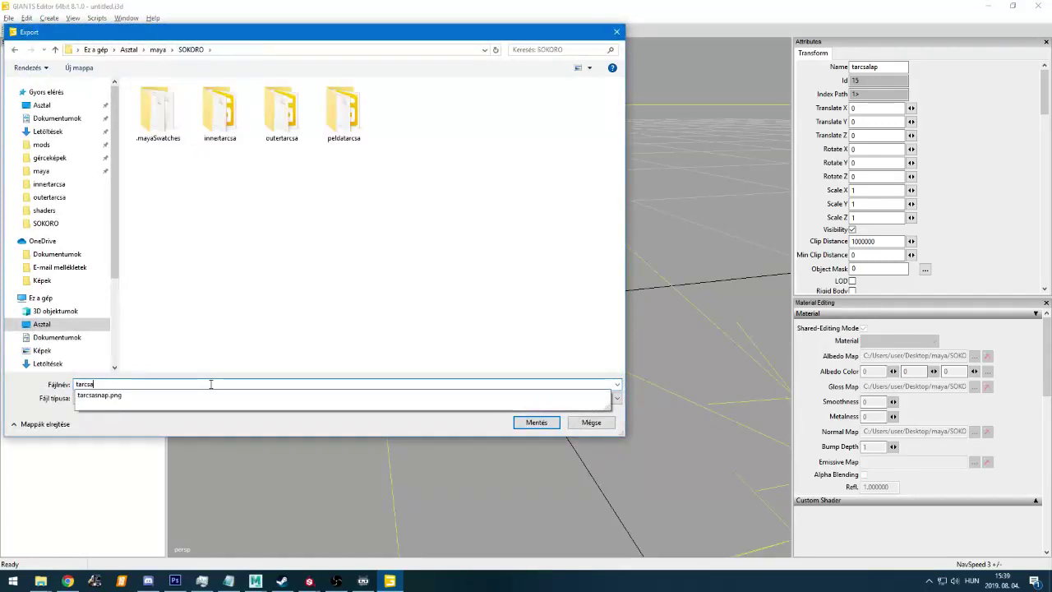
{"action": "type", "text": "lap"}
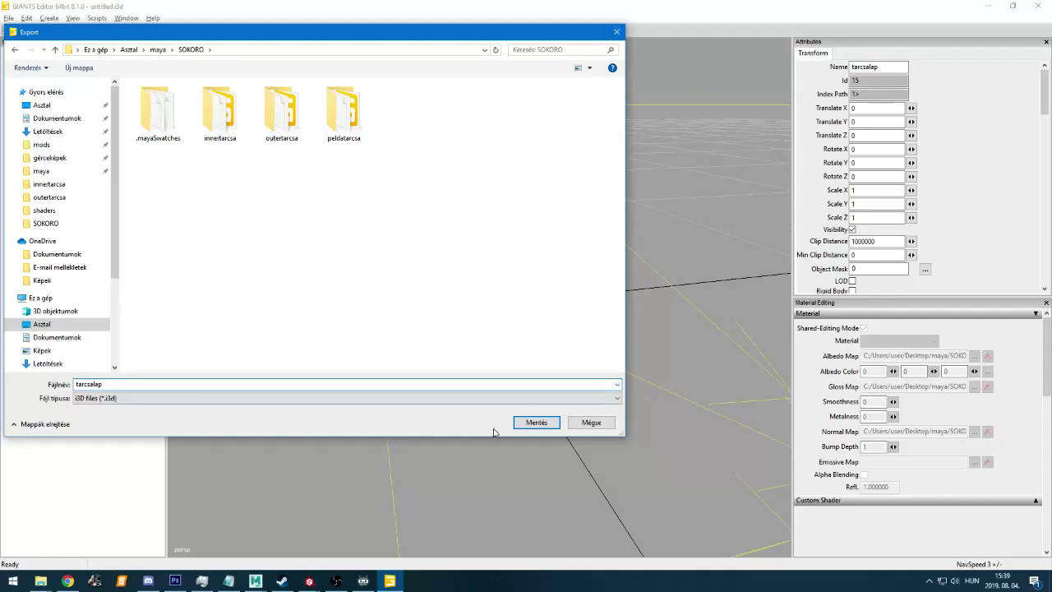
{"action": "left_click", "coordinate": [532, 422]}
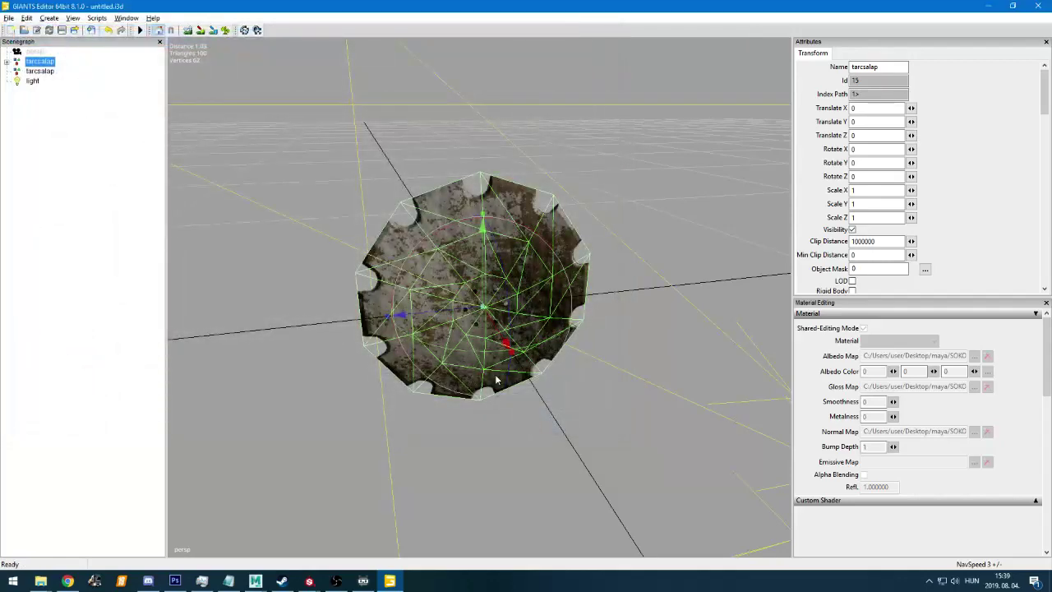
Delete the empty second tarcsalap group and the light from the scene
{"action": "left_click", "coordinate": [27, 72]}
{"action": "key", "text": "Delete"}
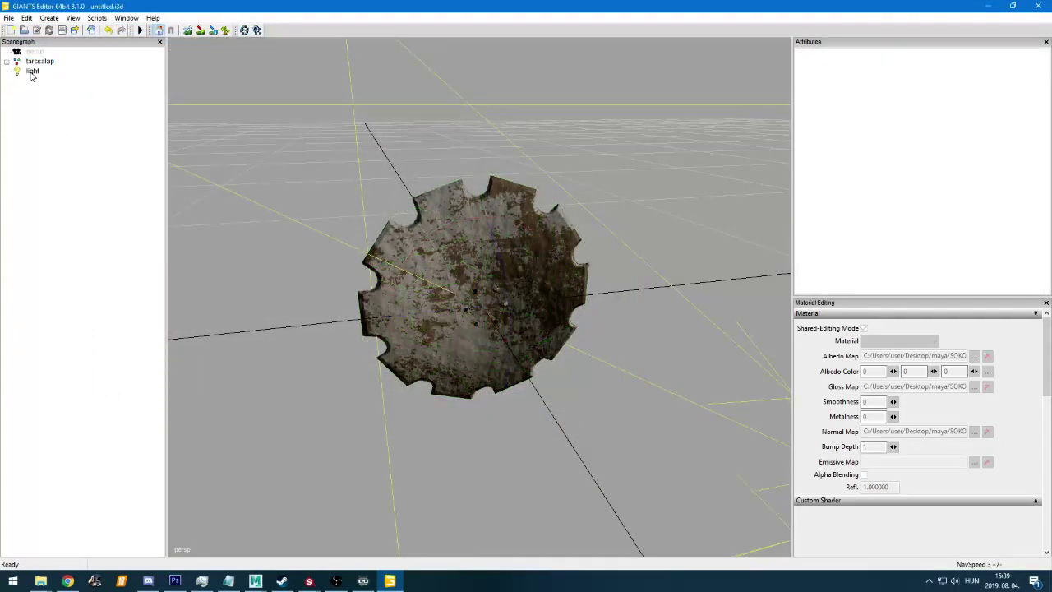
{"action": "left_click", "coordinate": [32, 71]}
{"action": "key", "text": "Delete"}
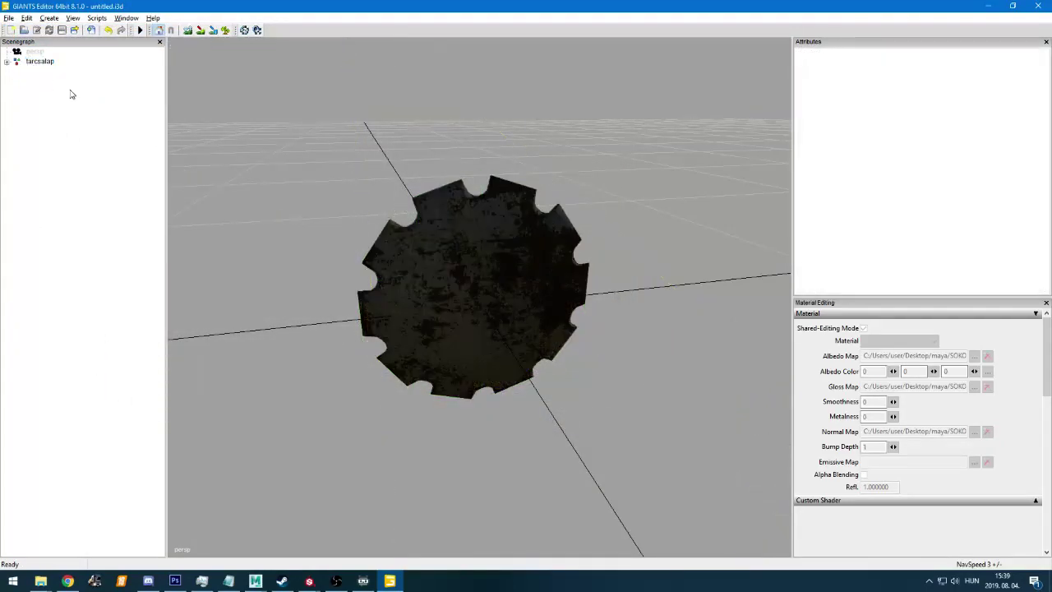
Save the cleaned-up scene over the existing tarcsalap.i3d in the SOKORO folder
{"action": "left_click", "coordinate": [76, 31]}
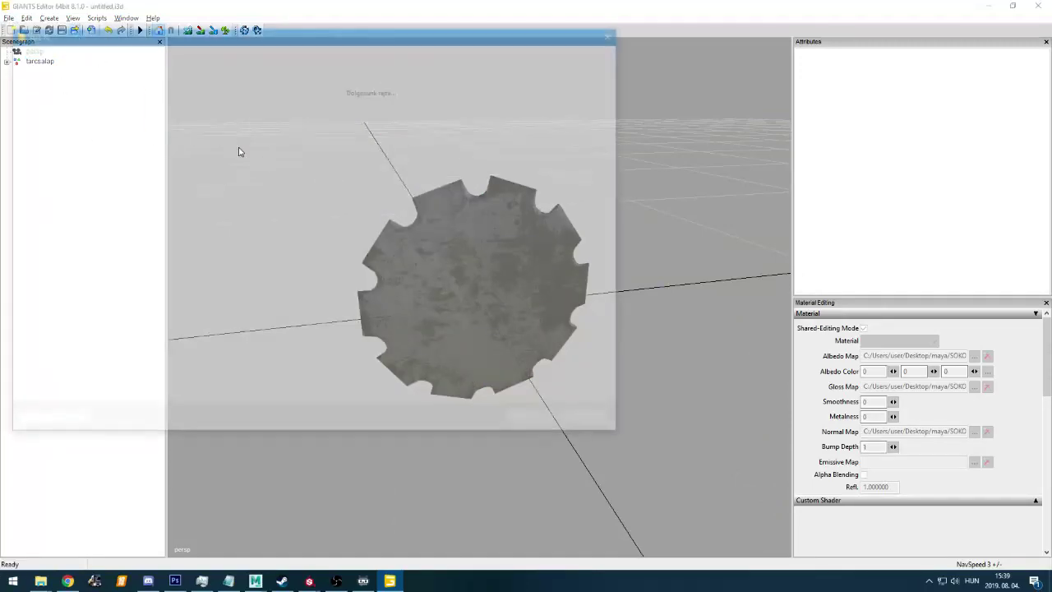
{"action": "double_click", "coordinate": [394, 130]}
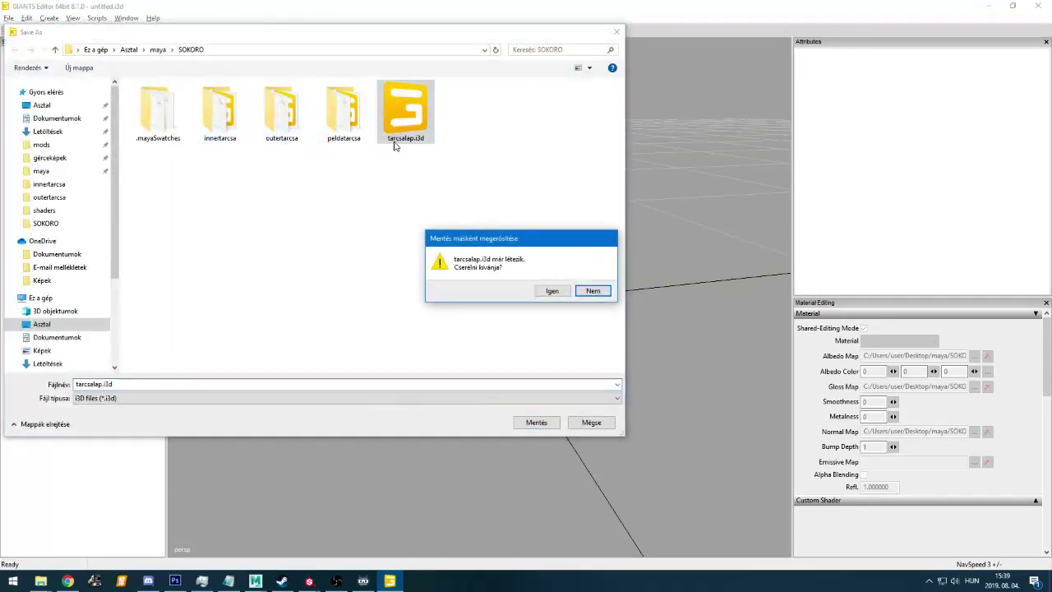
{"action": "left_click", "coordinate": [551, 291]}
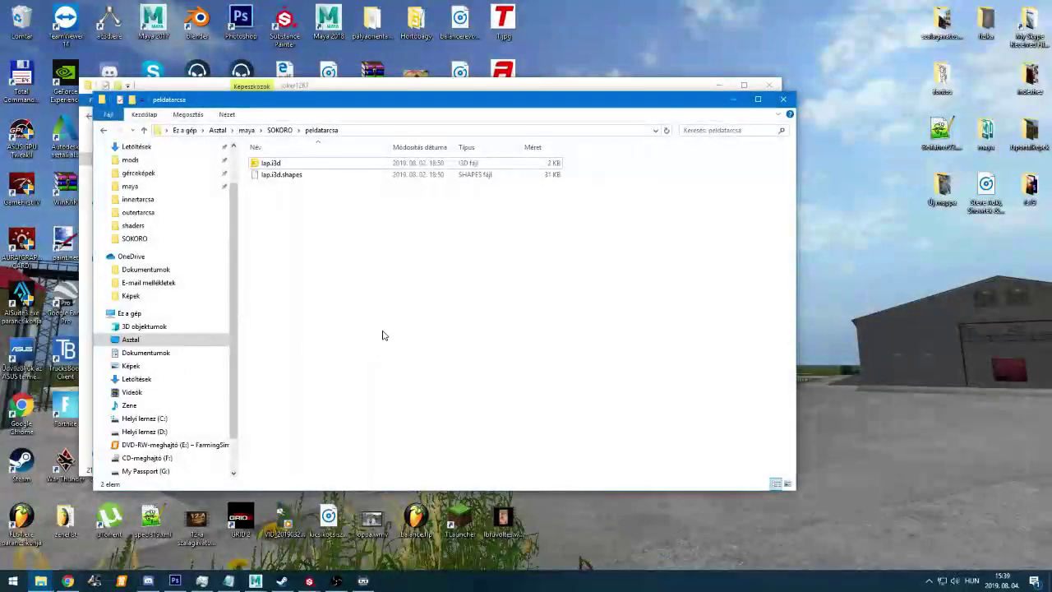
In File Explorer, check the tarcsalap i3d file in the SOKORO folder and open the FarmingSimulator2019 mods folder
{"action": "key", "text": "BackSpace"}
{"action": "left_click", "coordinate": [279, 449]}
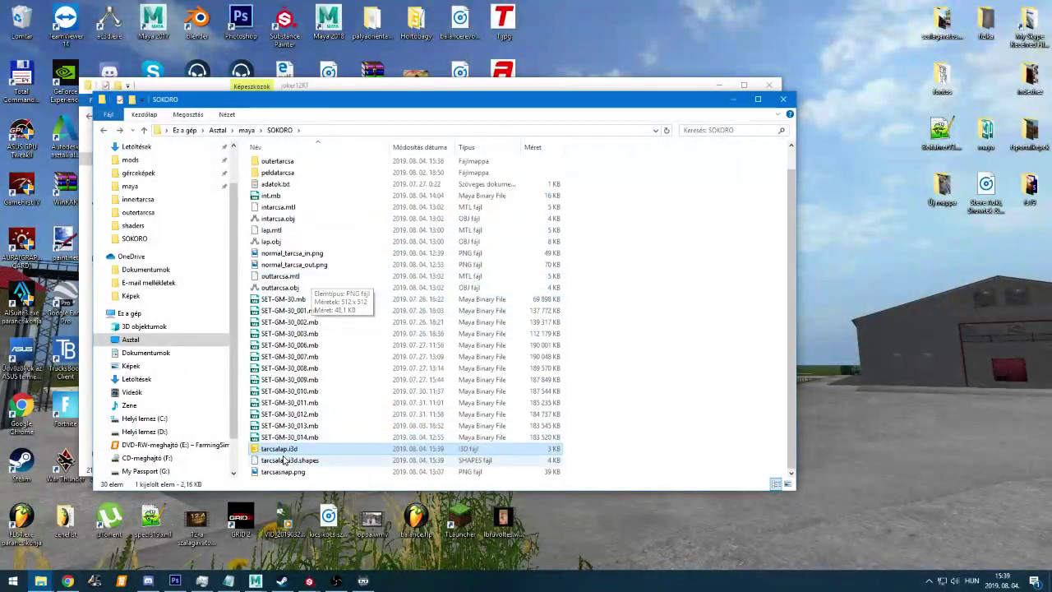
{"action": "left_click", "coordinate": [653, 446]}
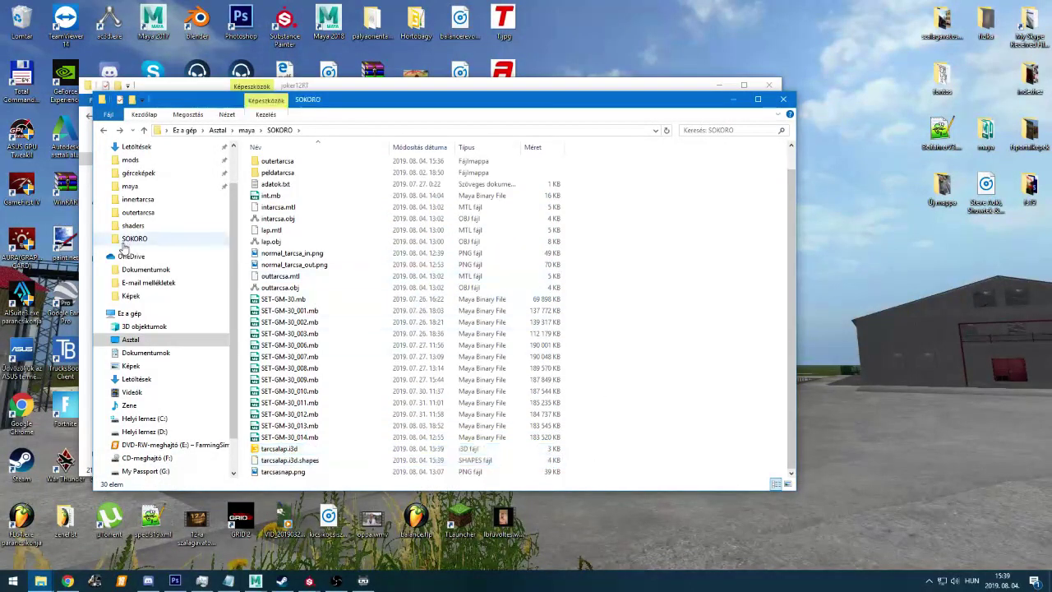
{"action": "scroll", "coordinate": [140, 408], "scroll_direction": "up", "scroll_amount": 2}
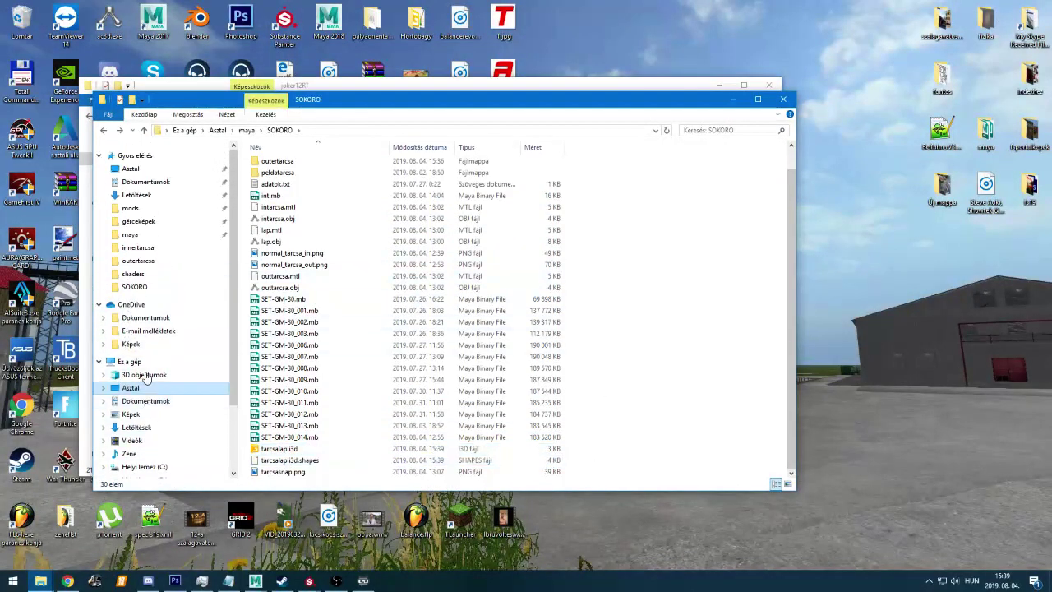
{"action": "left_click", "coordinate": [135, 209]}
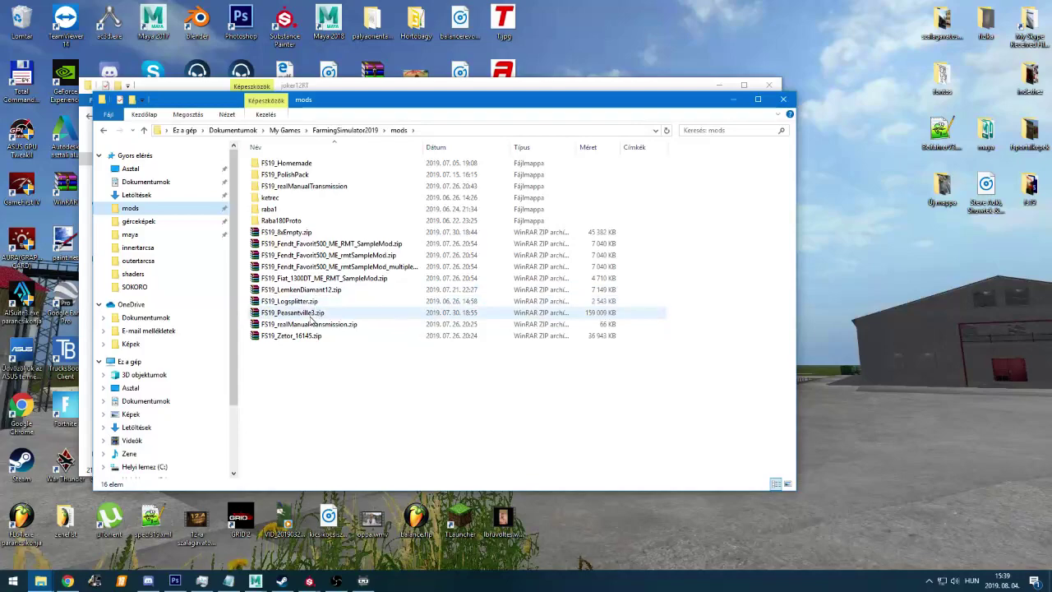
Switch to the YouTube live dashboard in Chrome and show the chat message held for review
{"action": "left_click", "coordinate": [68, 581]}
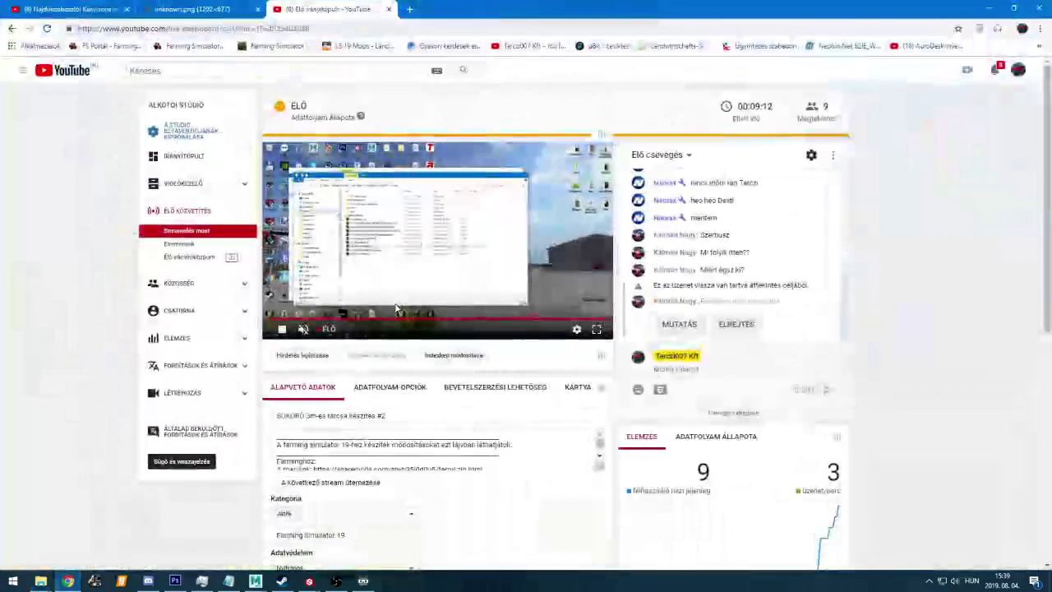
{"action": "left_click", "coordinate": [677, 324]}
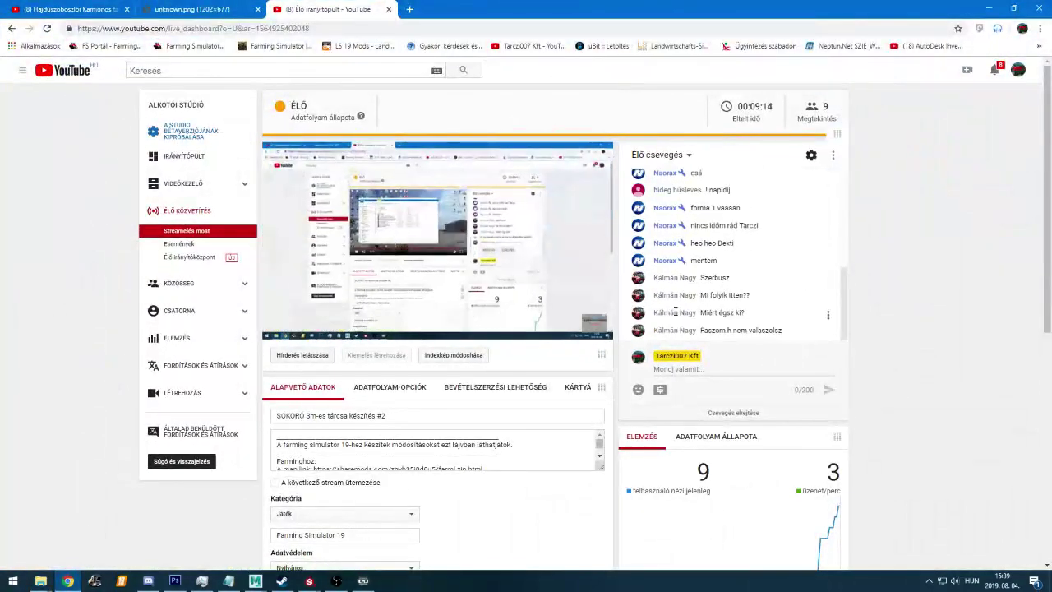
{"action": "left_click", "coordinate": [782, 333]}
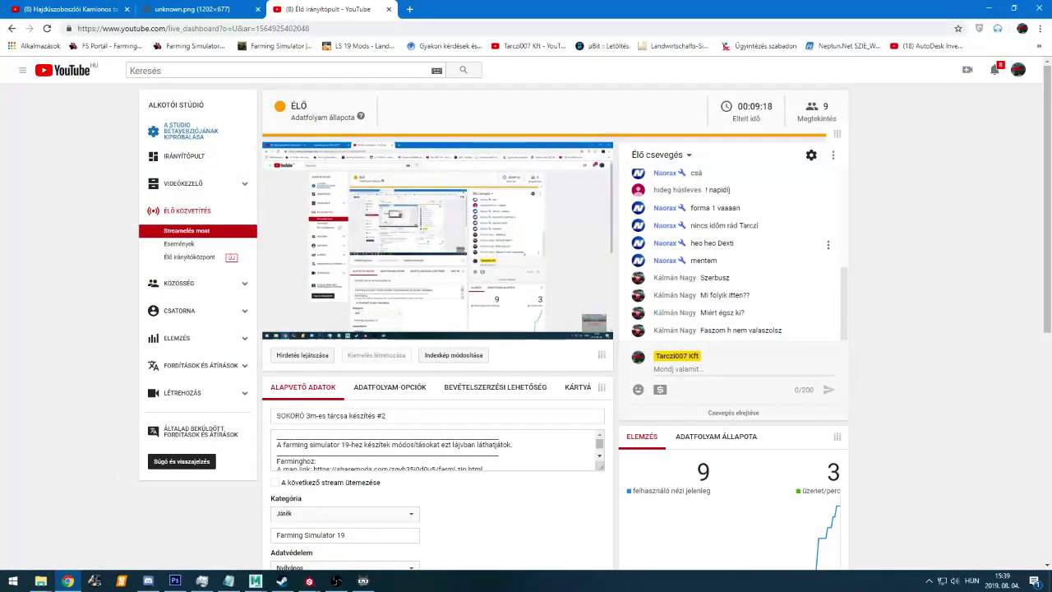
Close the unknown.png image tab and the truck meeting video tab, keeping the live dashboard open
{"action": "left_click", "coordinate": [254, 6]}
{"action": "left_click", "coordinate": [258, 9]}
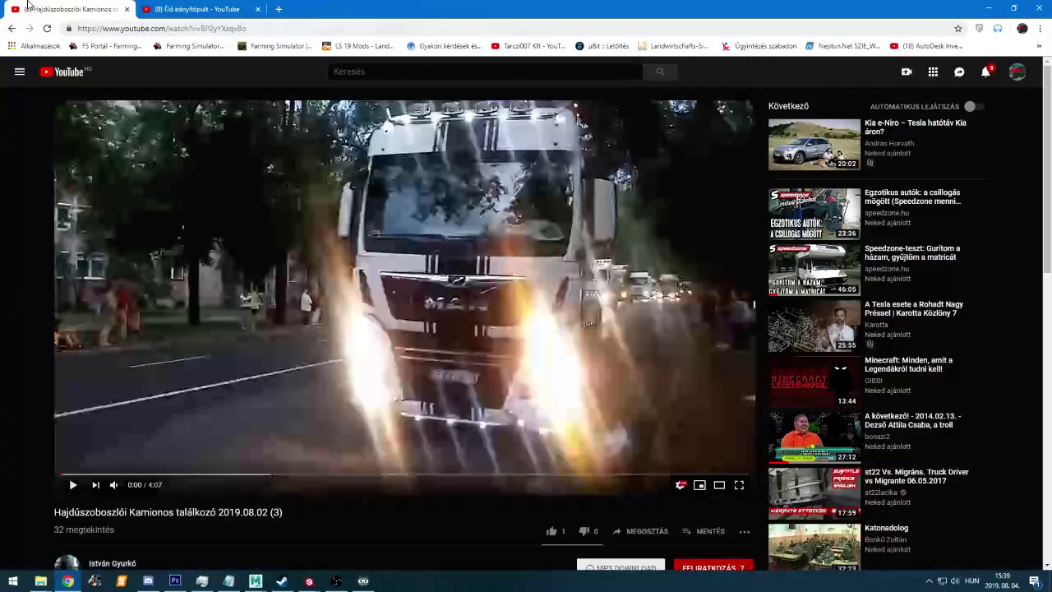
{"action": "left_click", "coordinate": [126, 9]}
Open the bookmarked Farming Simulator website in a new browser tab and go to its ModHub
{"action": "left_click", "coordinate": [144, 9]}
{"action": "left_click", "coordinate": [272, 48]}
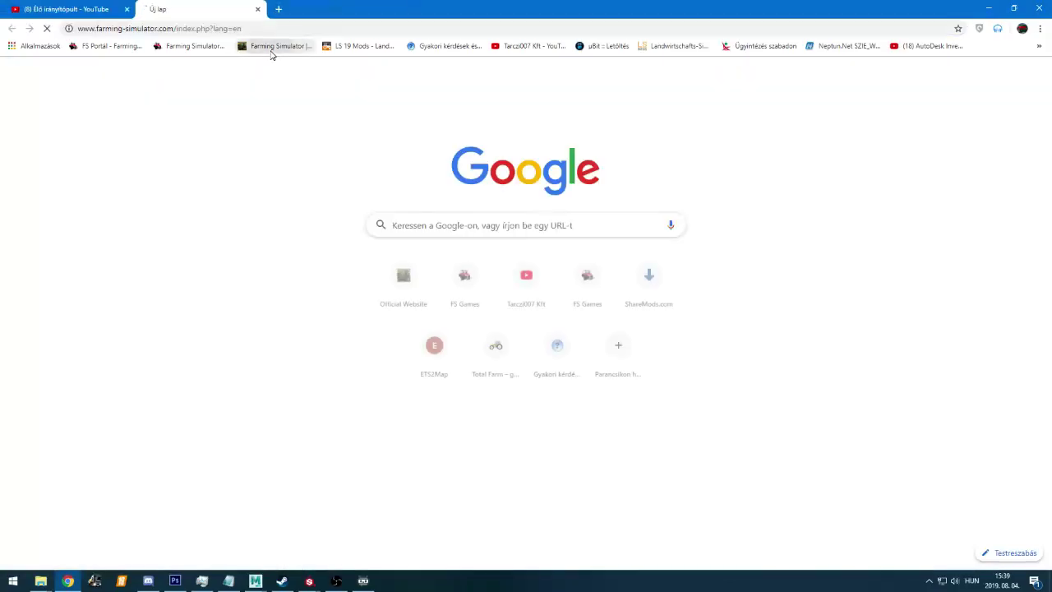
{"action": "left_click", "coordinate": [645, 105]}
Look through the latest Farming Simulator 19 mods on ModHub pages 1 to 4
{"action": "scroll", "coordinate": [496, 322], "scroll_direction": "down", "scroll_amount": 3}
{"action": "scroll", "coordinate": [494, 321], "scroll_direction": "down", "scroll_amount": 12}
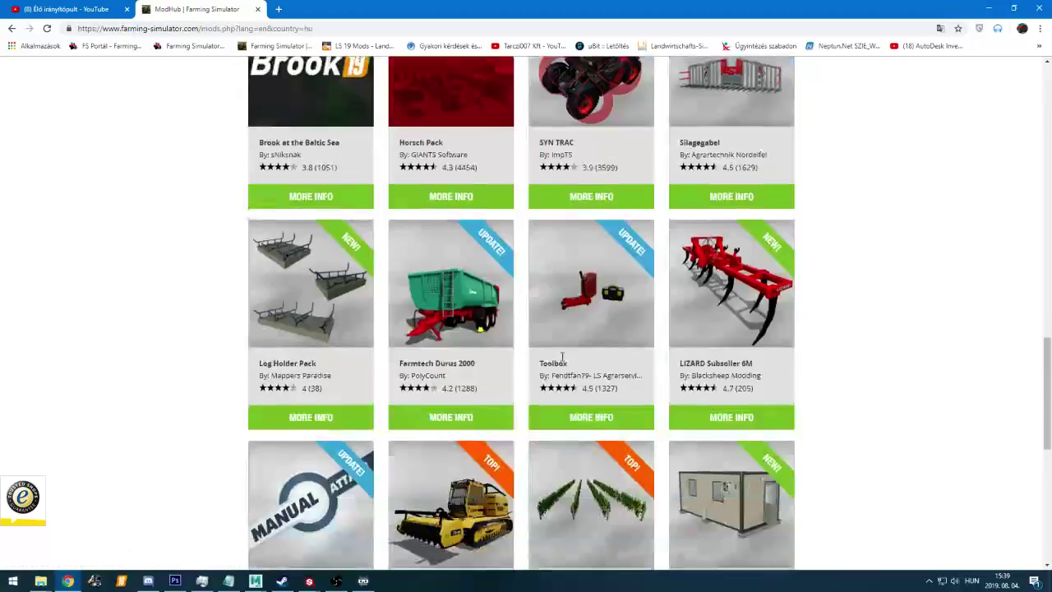
{"action": "scroll", "coordinate": [570, 362], "scroll_direction": "down", "scroll_amount": 5}
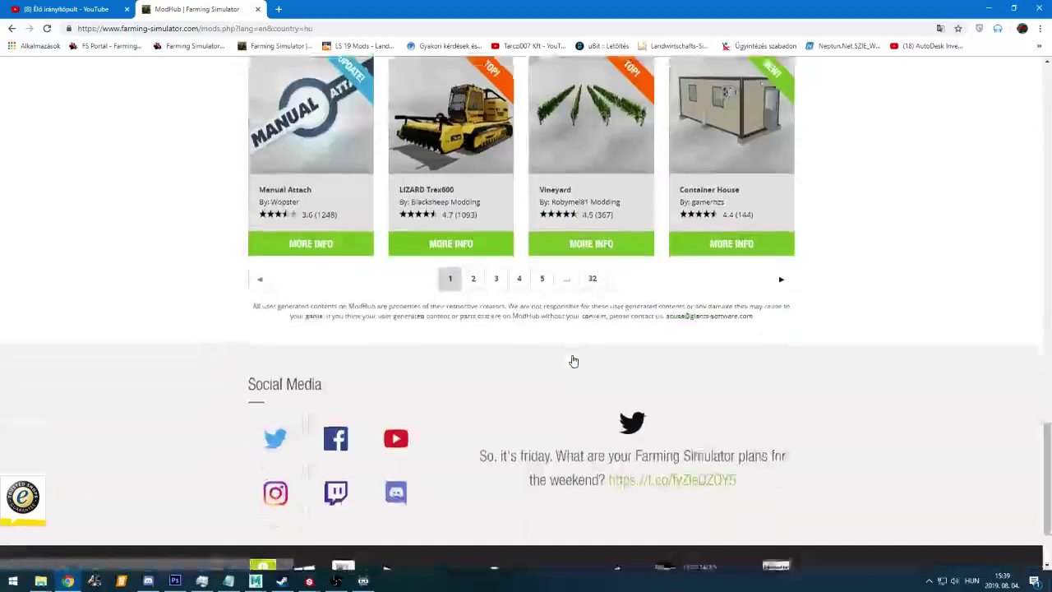
{"action": "left_click", "coordinate": [781, 278]}
{"action": "scroll", "coordinate": [495, 343], "scroll_direction": "down", "scroll_amount": 9}
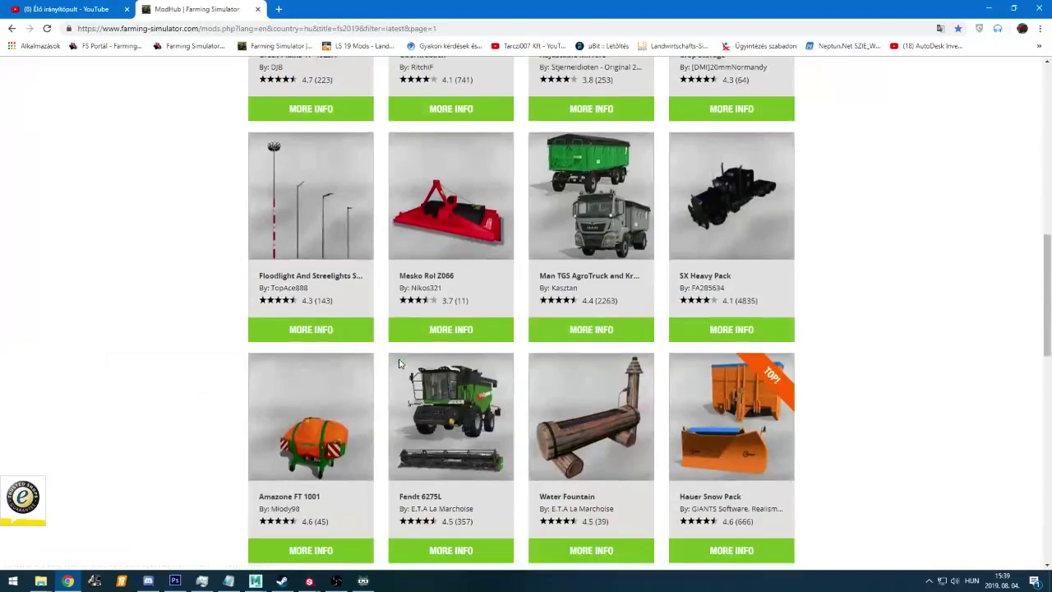
{"action": "scroll", "coordinate": [399, 363], "scroll_direction": "down", "scroll_amount": 10}
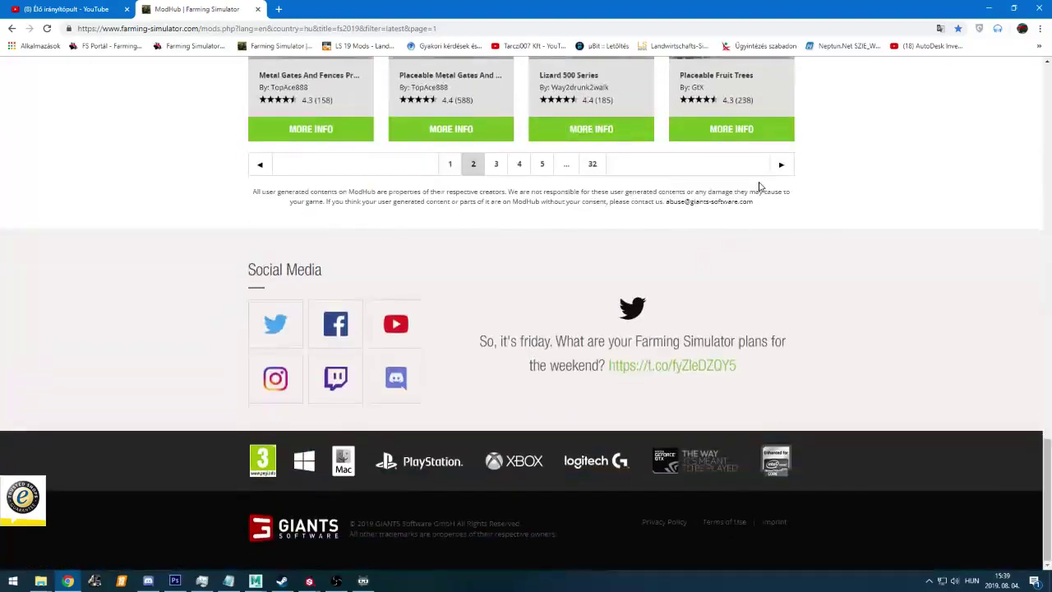
{"action": "left_click", "coordinate": [780, 163]}
{"action": "scroll", "coordinate": [514, 371], "scroll_direction": "down", "scroll_amount": 10}
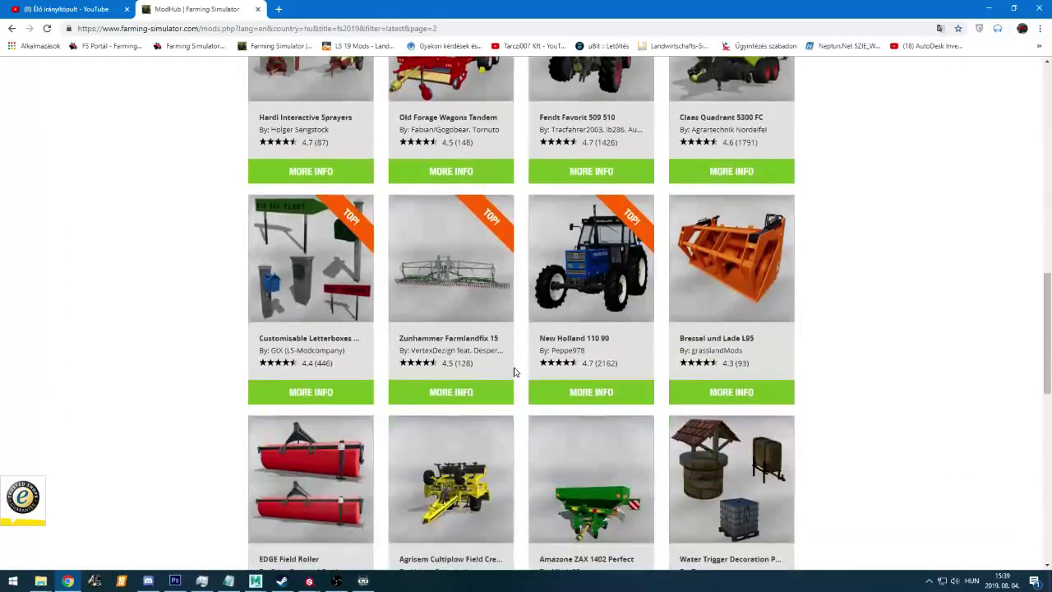
{"action": "scroll", "coordinate": [514, 372], "scroll_direction": "down", "scroll_amount": 5}
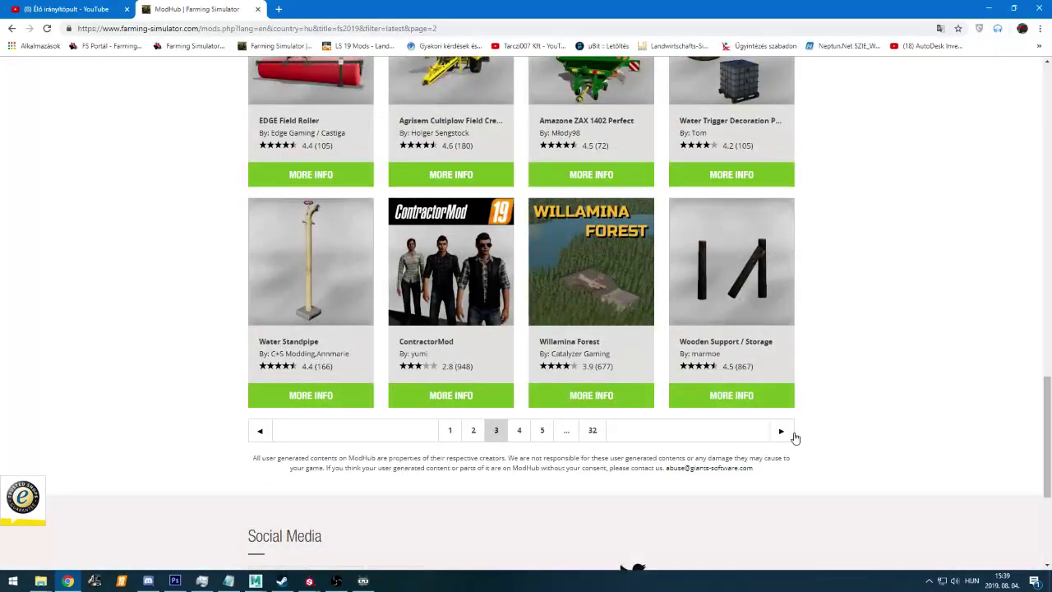
{"action": "left_click", "coordinate": [783, 432]}
{"action": "scroll", "coordinate": [731, 426], "scroll_direction": "down", "scroll_amount": 10}
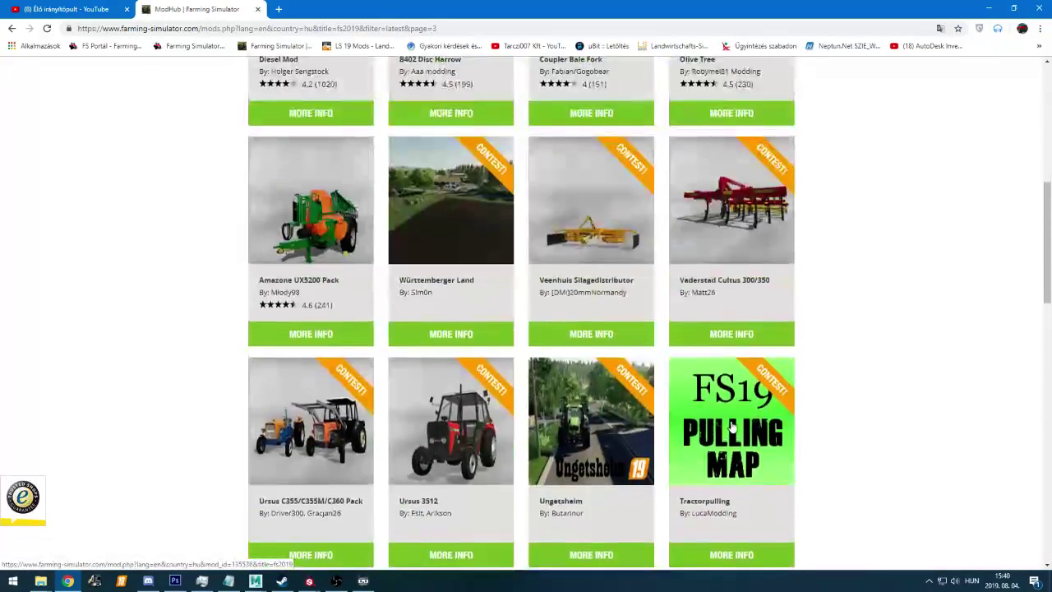
{"action": "scroll", "coordinate": [732, 426], "scroll_direction": "down", "scroll_amount": 11}
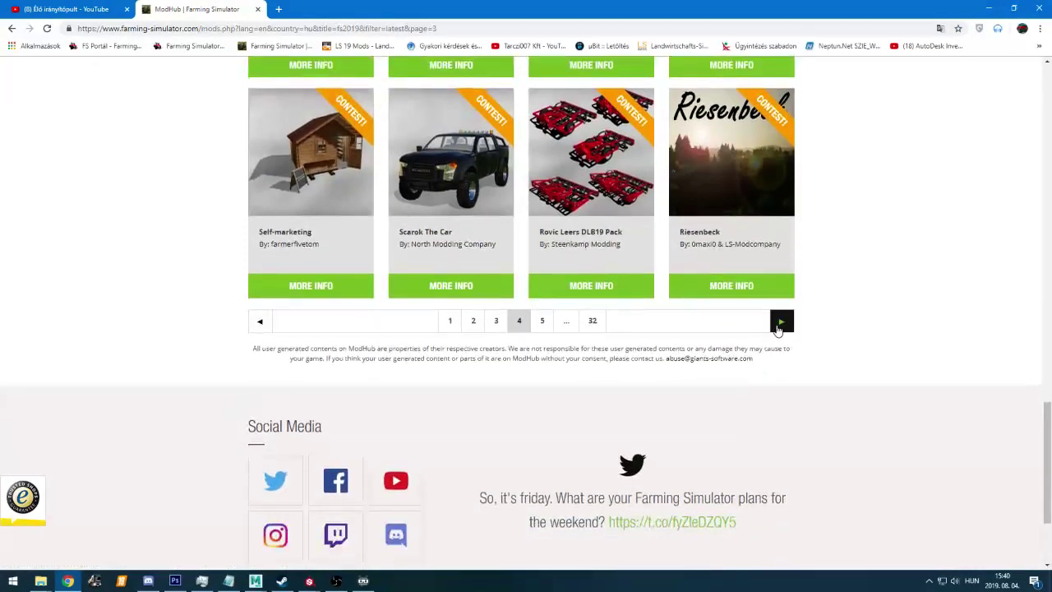
Continue through pages 5 to 7 of the latest mods list
{"action": "left_click", "coordinate": [780, 322]}
{"action": "scroll", "coordinate": [716, 416], "scroll_direction": "down", "scroll_amount": 4}
{"action": "scroll", "coordinate": [725, 415], "scroll_direction": "up", "scroll_amount": 1}
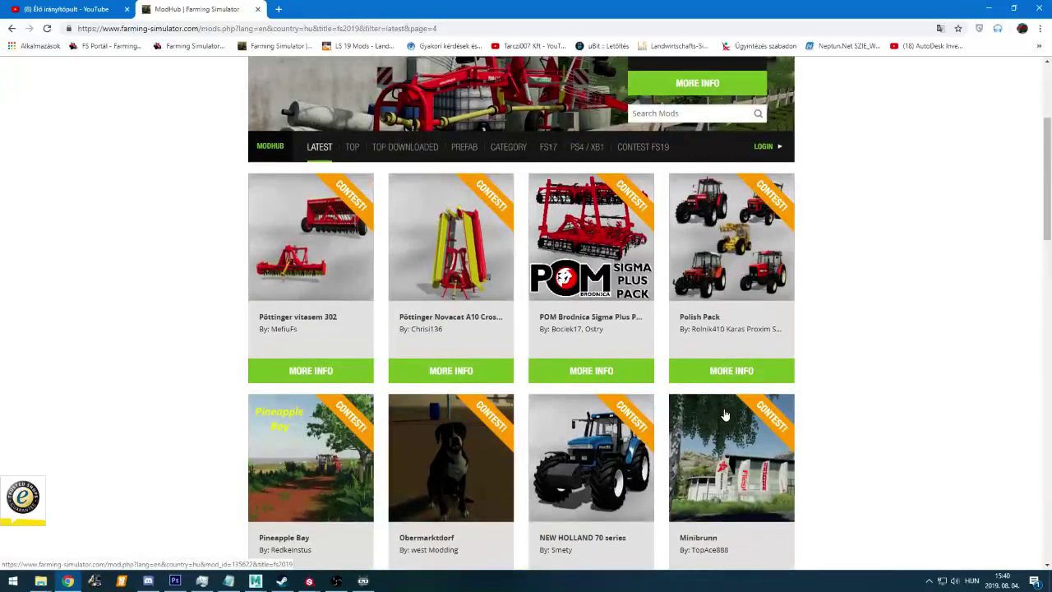
{"action": "scroll", "coordinate": [725, 415], "scroll_direction": "down", "scroll_amount": 8}
{"action": "scroll", "coordinate": [744, 199], "scroll_direction": "up", "scroll_amount": 2}
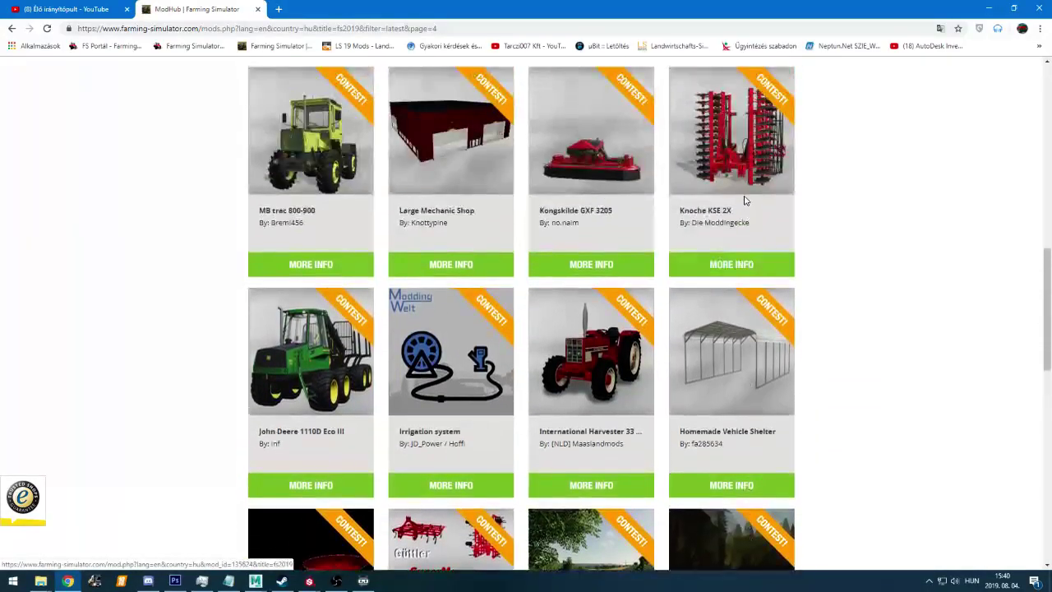
{"action": "scroll", "coordinate": [726, 324], "scroll_direction": "down", "scroll_amount": 8}
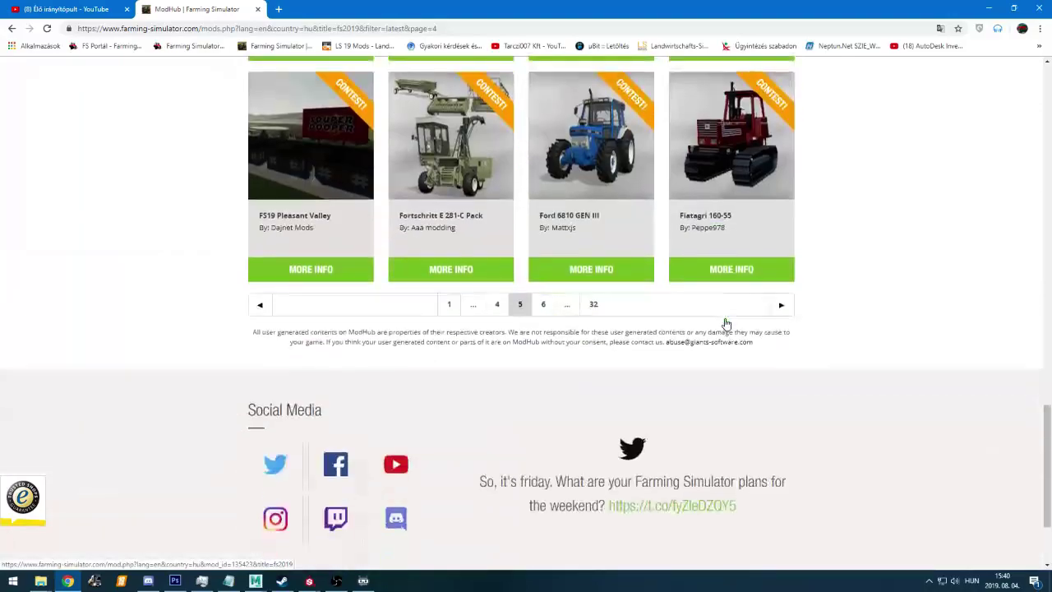
{"action": "left_click", "coordinate": [781, 311]}
{"action": "scroll", "coordinate": [721, 364], "scroll_direction": "down", "scroll_amount": 10}
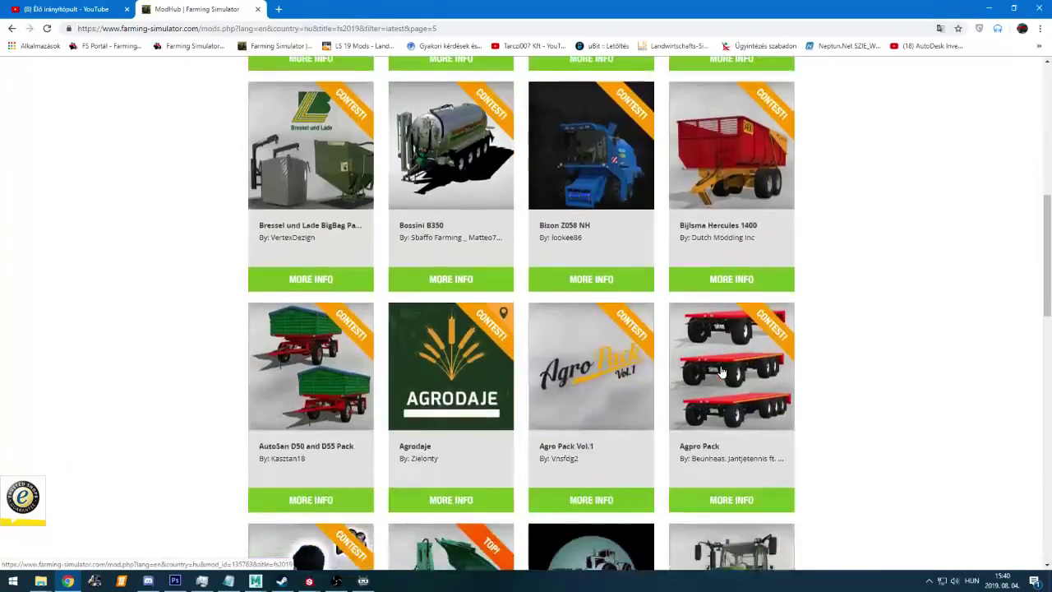
{"action": "scroll", "coordinate": [720, 372], "scroll_direction": "down", "scroll_amount": 8}
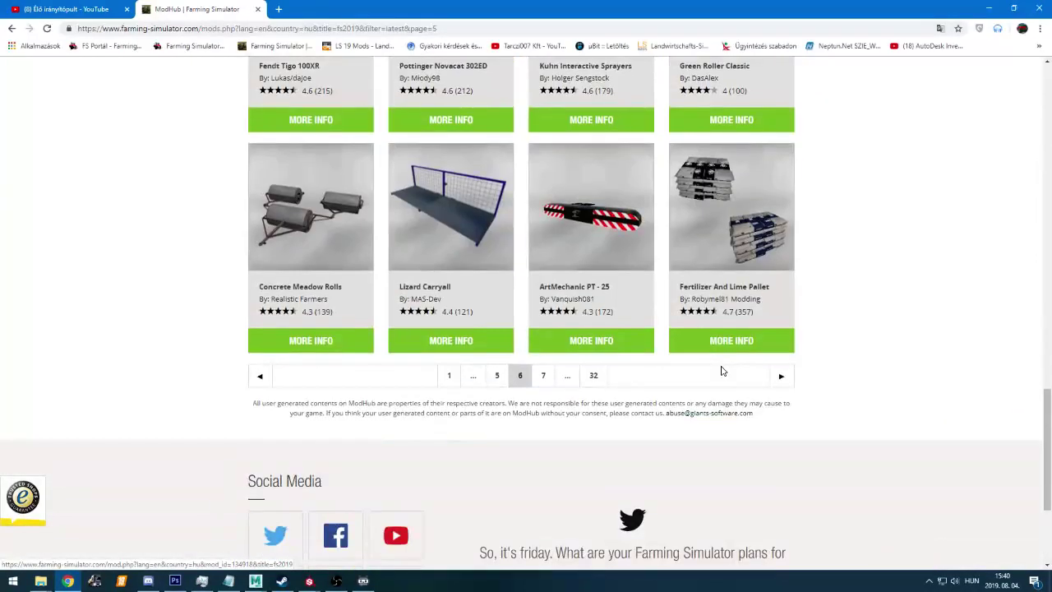
{"action": "scroll", "coordinate": [694, 329], "scroll_direction": "down", "scroll_amount": 6}
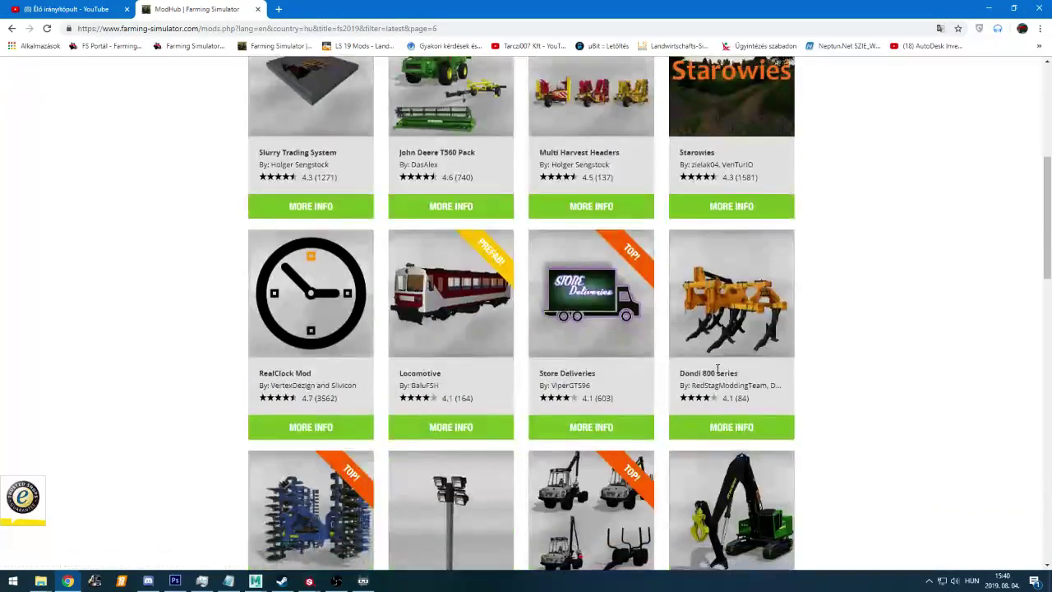
{"action": "scroll", "coordinate": [689, 314], "scroll_direction": "down", "scroll_amount": 3}
{"action": "scroll", "coordinate": [690, 312], "scroll_direction": "up", "scroll_amount": 2}
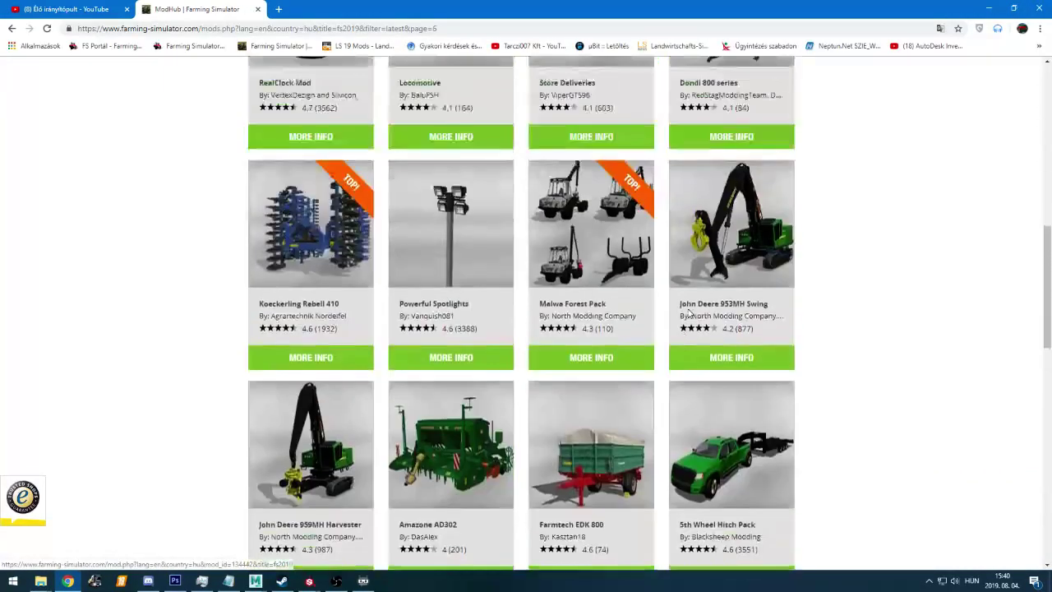
{"action": "scroll", "coordinate": [336, 305], "scroll_direction": "down", "scroll_amount": 7}
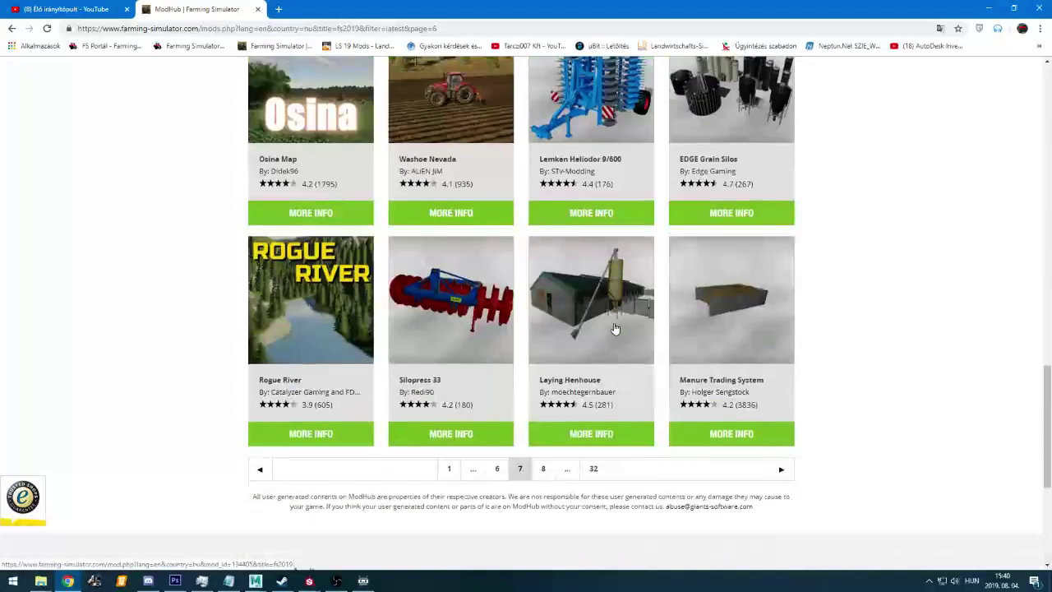
Check pages 8 and 9 of the latest mods and go to page 10
{"action": "left_click", "coordinate": [780, 468]}
{"action": "scroll", "coordinate": [786, 476], "scroll_direction": "down", "scroll_amount": 5}
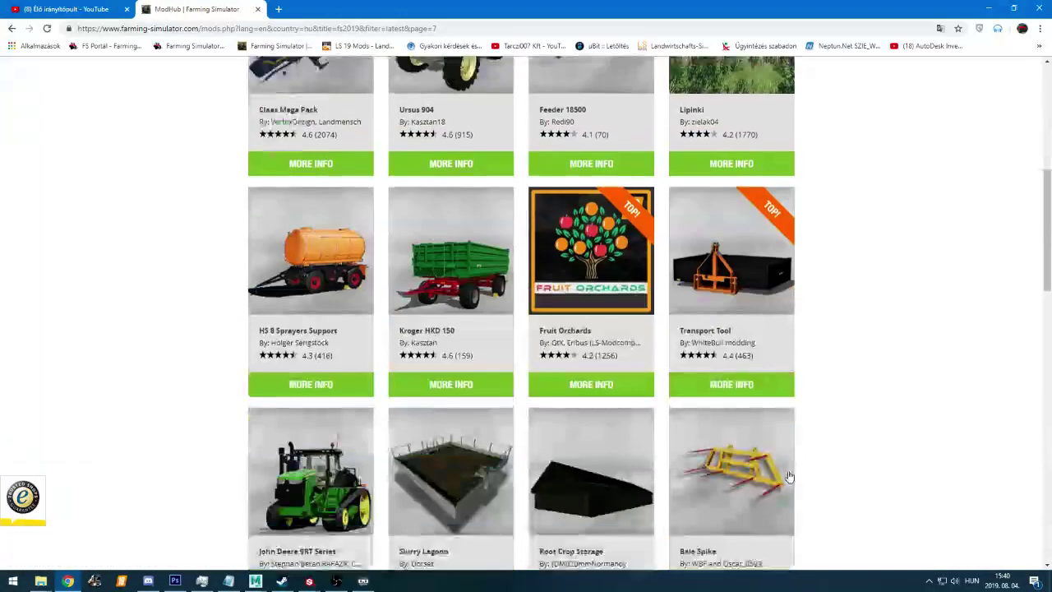
{"action": "scroll", "coordinate": [825, 460], "scroll_direction": "down", "scroll_amount": 5}
{"action": "scroll", "coordinate": [822, 465], "scroll_direction": "down", "scroll_amount": 6}
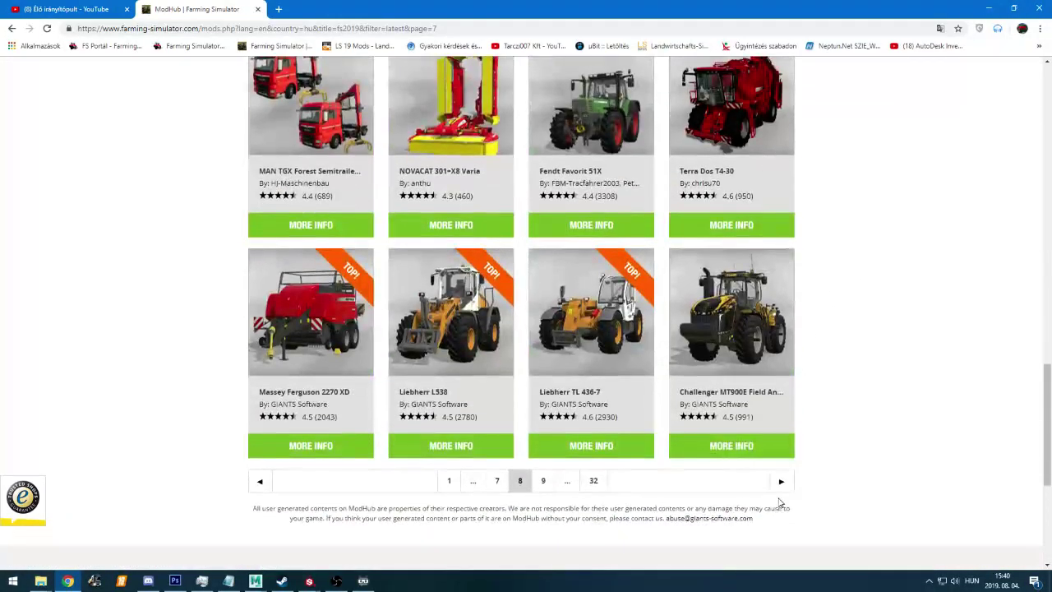
{"action": "left_click", "coordinate": [783, 480]}
{"action": "scroll", "coordinate": [785, 488], "scroll_direction": "down", "scroll_amount": 12}
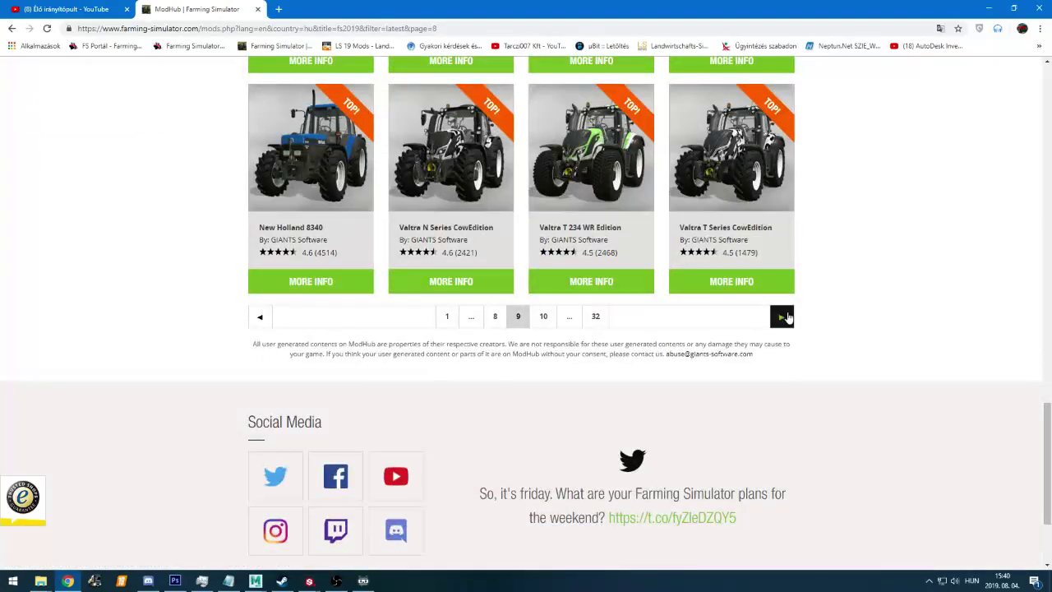
{"action": "left_click", "coordinate": [783, 317]}
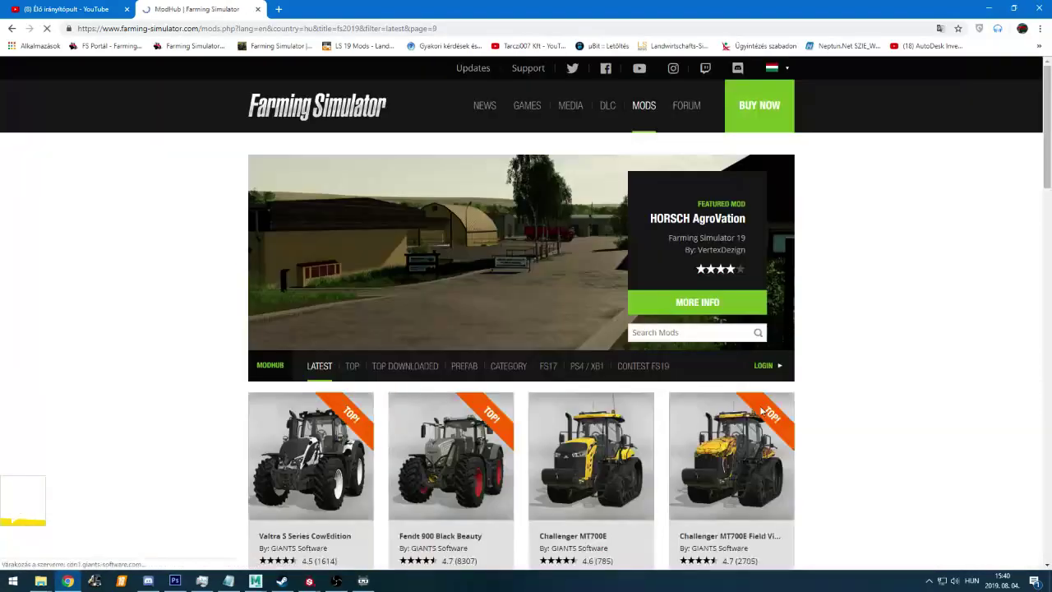
Filter ModHub to the Cultivators category and look over the mods listed there
{"action": "mouse_move", "coordinate": [492, 368]}
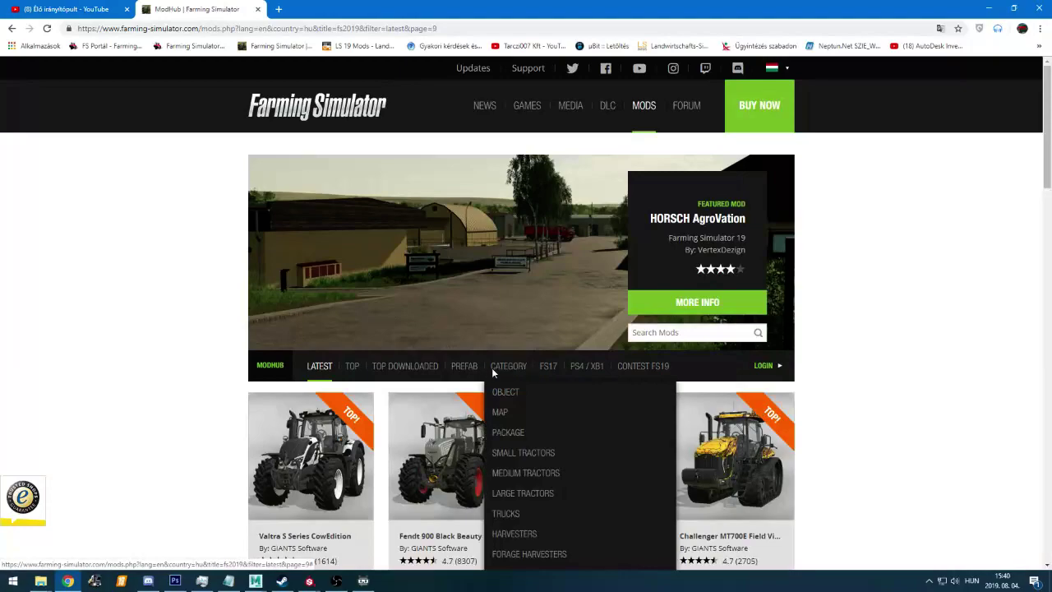
{"action": "scroll", "coordinate": [516, 369], "scroll_direction": "down", "scroll_amount": 2}
{"action": "scroll", "coordinate": [507, 382], "scroll_direction": "down", "scroll_amount": 3}
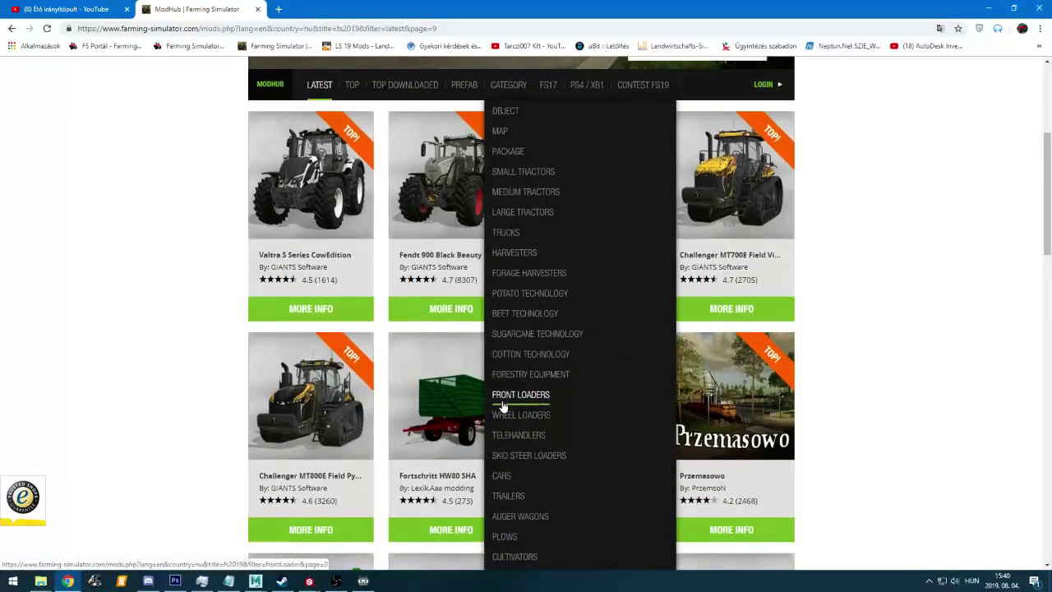
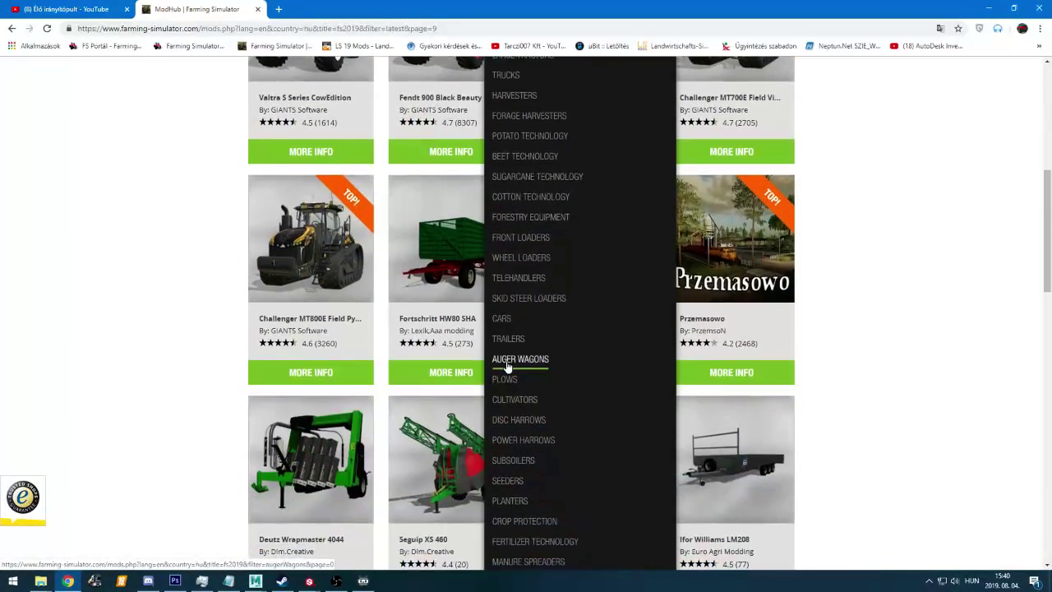
{"action": "left_click", "coordinate": [511, 400]}
{"action": "scroll", "coordinate": [364, 395], "scroll_direction": "down", "scroll_amount": 10}
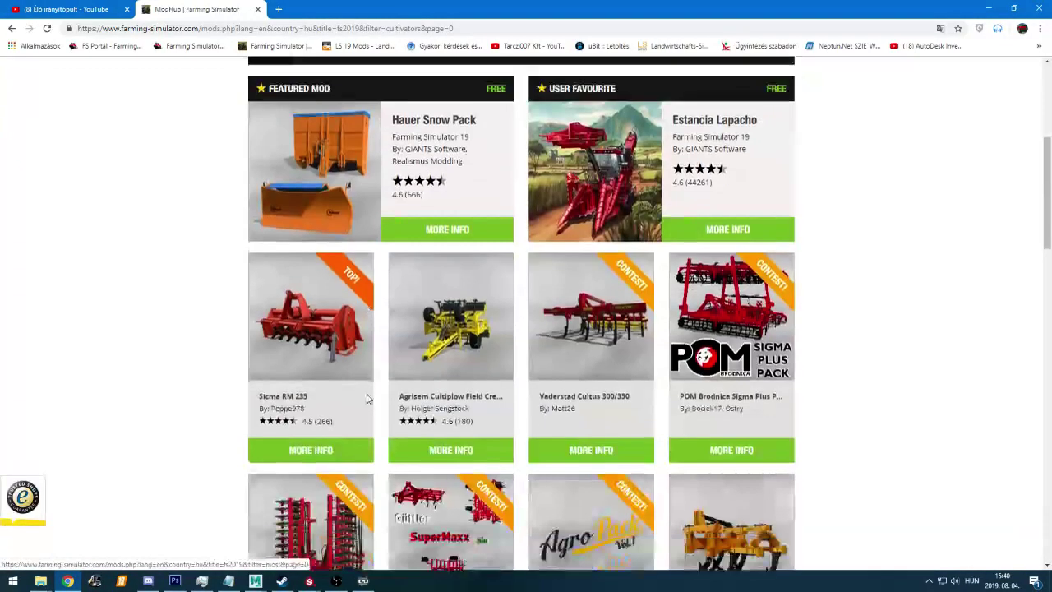
{"action": "scroll", "coordinate": [532, 319], "scroll_direction": "down", "scroll_amount": 4}
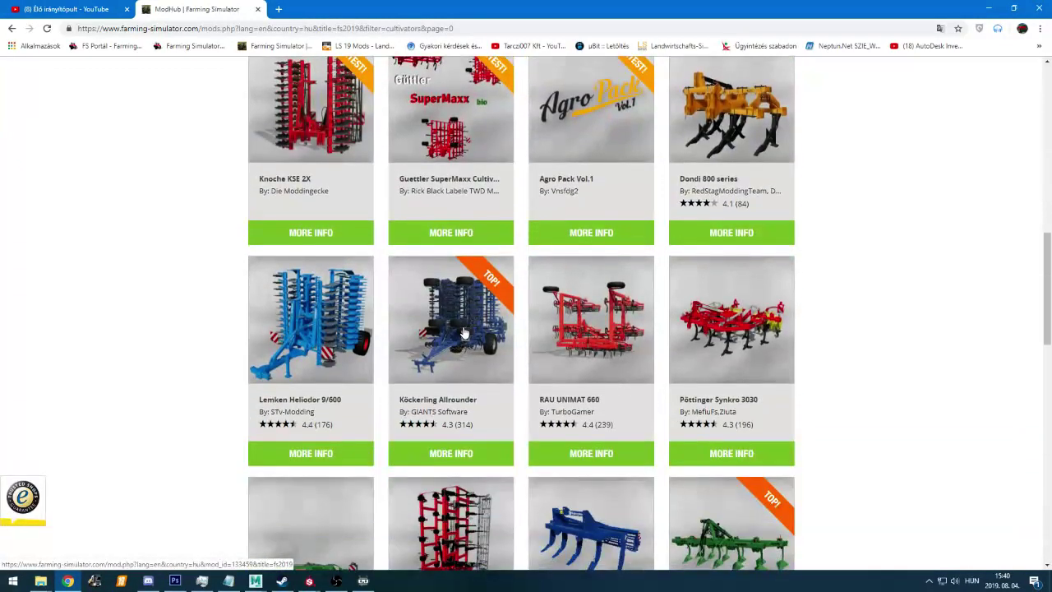
{"action": "scroll", "coordinate": [463, 331], "scroll_direction": "down", "scroll_amount": 5}
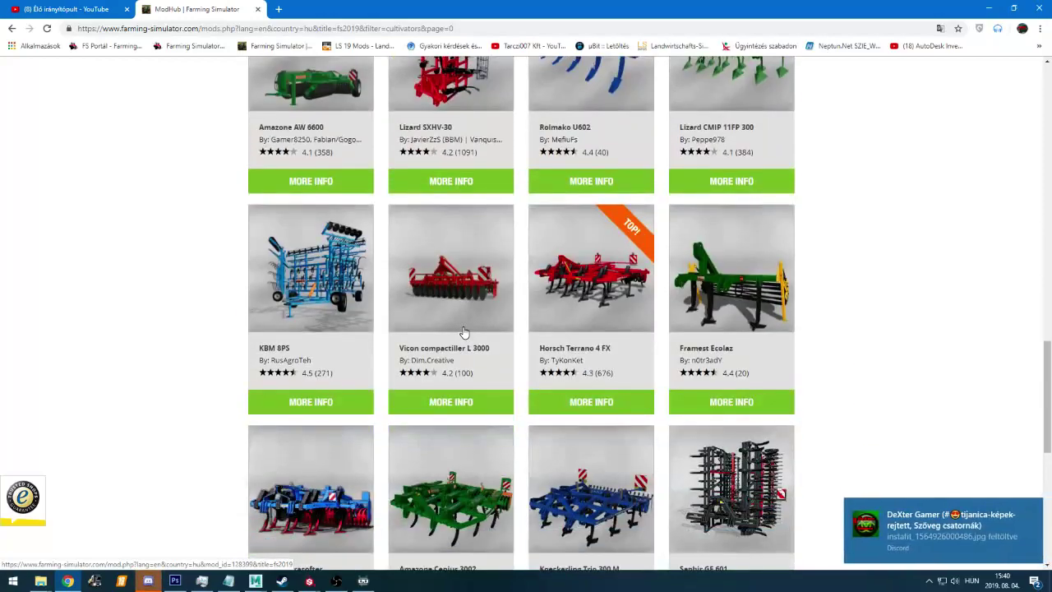
Open the Vicon compactiller L 3000 mod, view its screenshots and download its zip file
{"action": "left_click", "coordinate": [480, 293]}
{"action": "scroll", "coordinate": [479, 331], "scroll_direction": "down", "scroll_amount": 3}
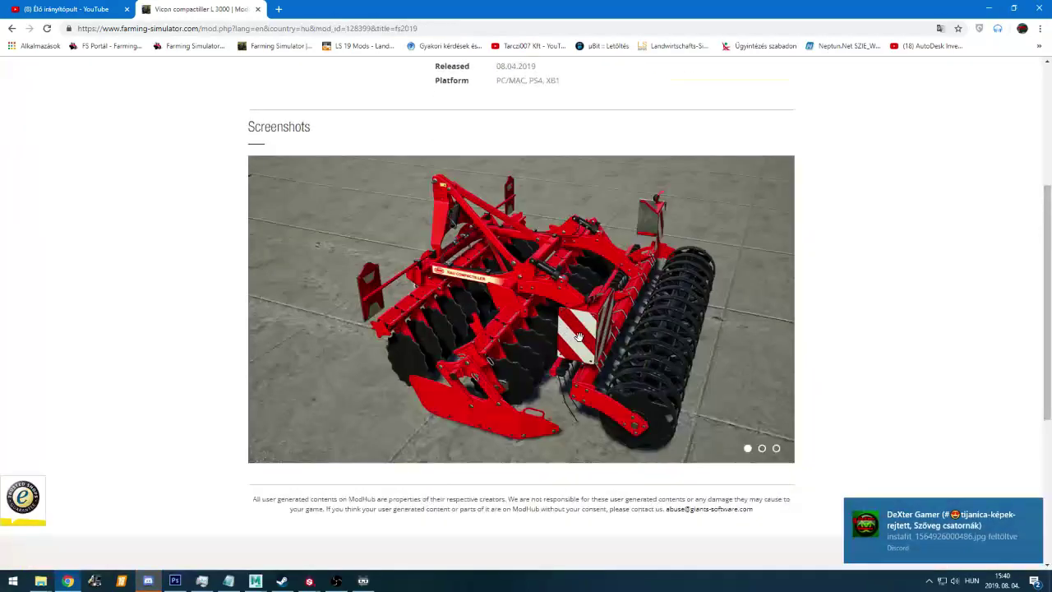
{"action": "scroll", "coordinate": [699, 340], "scroll_direction": "up", "scroll_amount": 3}
{"action": "left_click", "coordinate": [706, 299]}
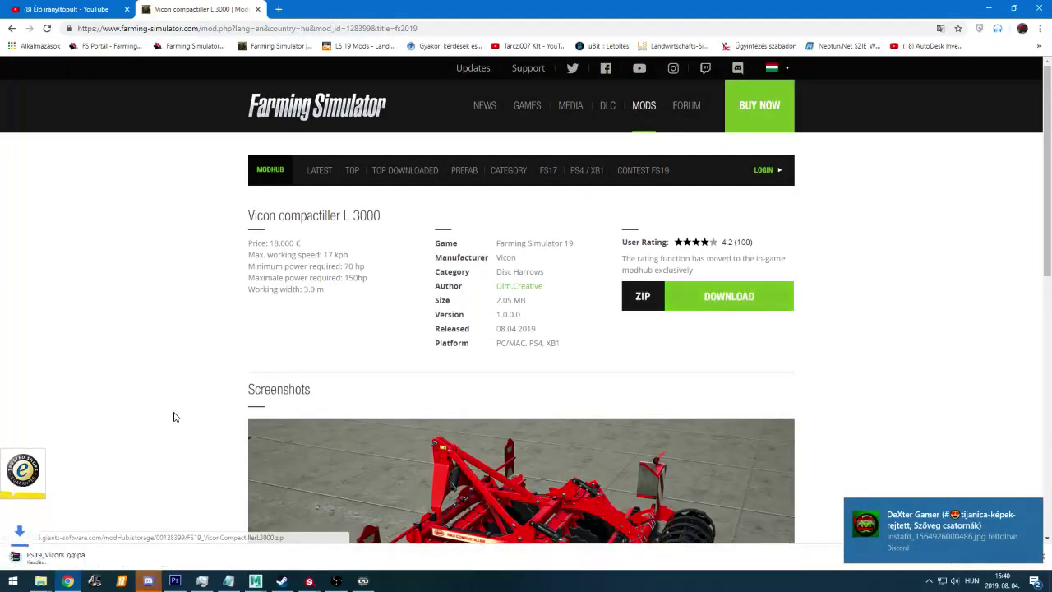
Show the downloaded FS19_ViconCompactillerL3000.zip in its folder and put it into the FarmingSimulator2019 mods folder
{"action": "left_click", "coordinate": [114, 557]}
{"action": "left_click", "coordinate": [140, 520]}
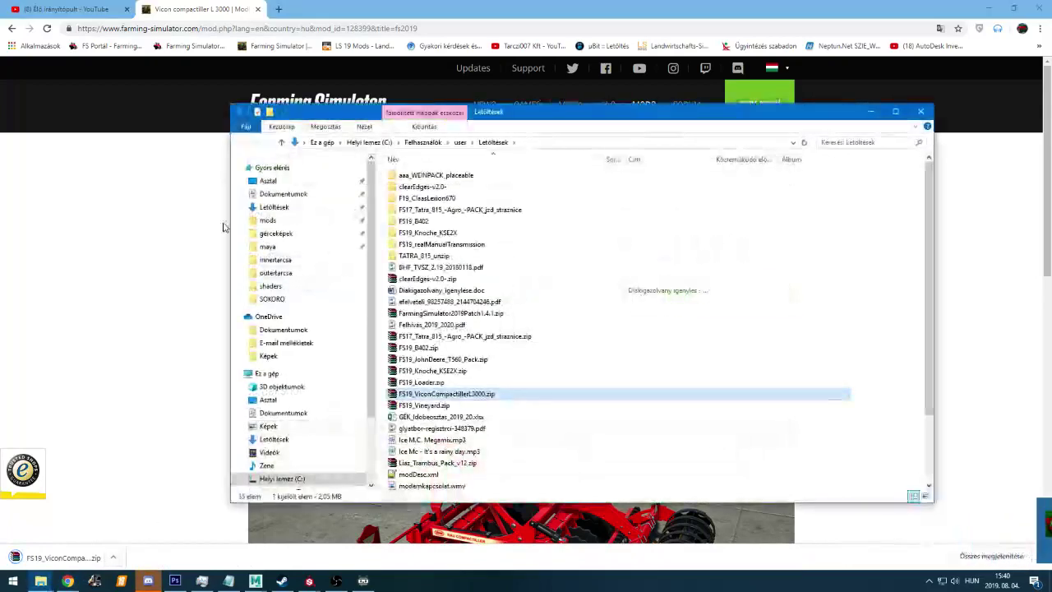
{"action": "left_click", "coordinate": [268, 220]}
{"action": "right_click", "coordinate": [488, 418]}
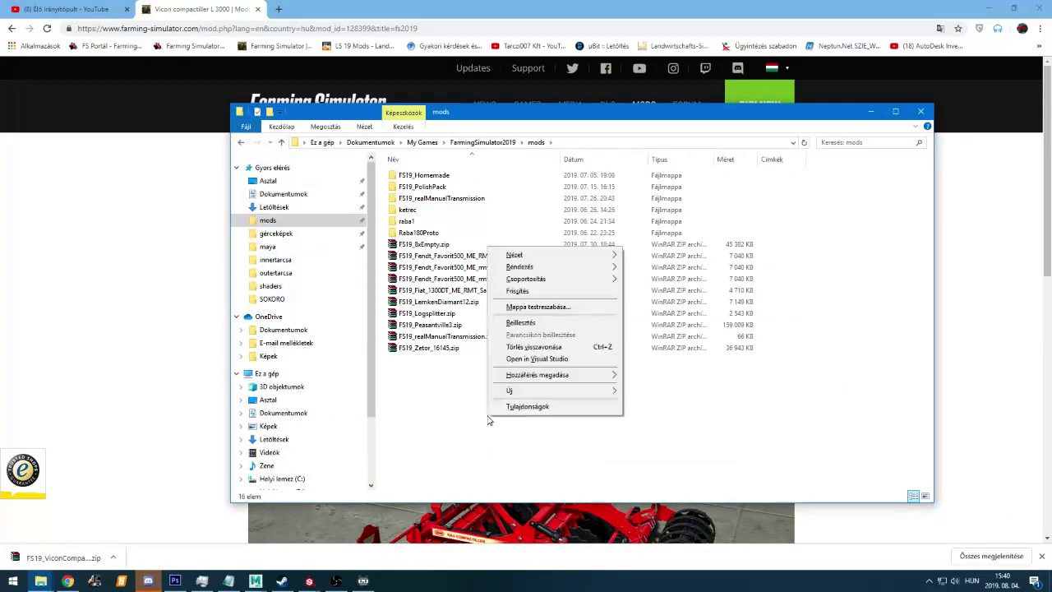
{"action": "left_click", "coordinate": [447, 382]}
{"action": "key", "text": "ctrl+v"}
Extract FS19_ViconCompactillerL3000.zip into a folder of the same name within mods and delete the archive
{"action": "right_click", "coordinate": [444, 359]}
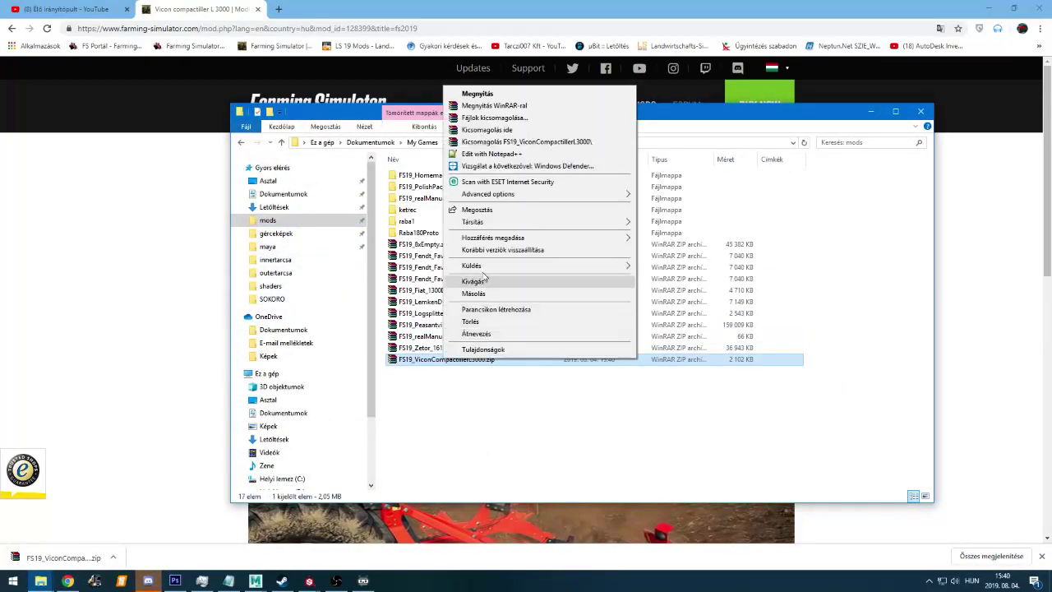
{"action": "left_click", "coordinate": [472, 131]}
{"action": "key", "text": "Return"}
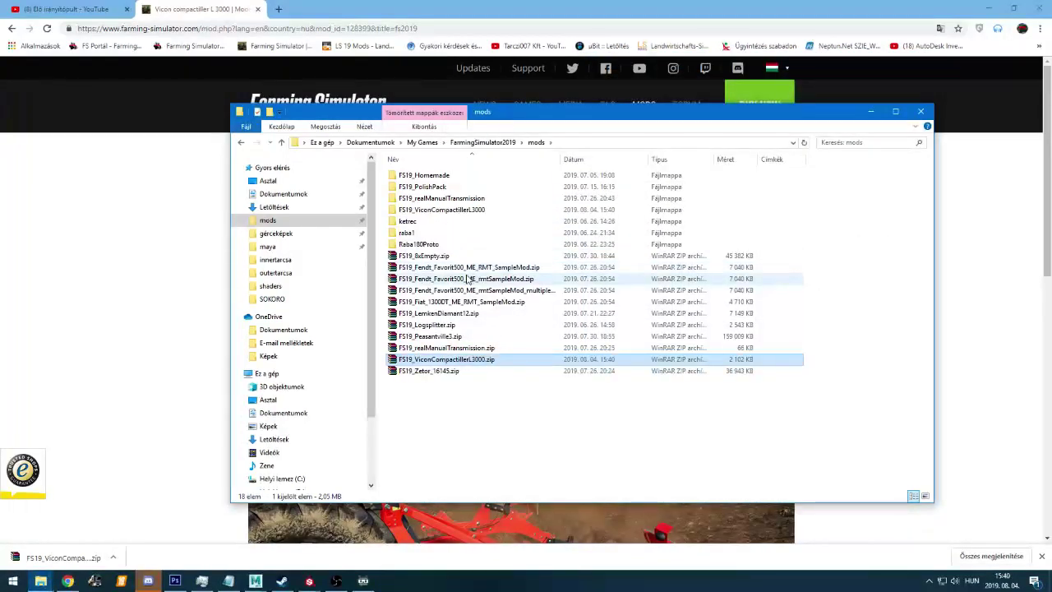
Enter the extracted FS19_ViconCompactillerL3000 folder and open compactillerL3000.xml in Notepad++
{"action": "double_click", "coordinate": [441, 209]}
{"action": "left_click", "coordinate": [422, 175]}
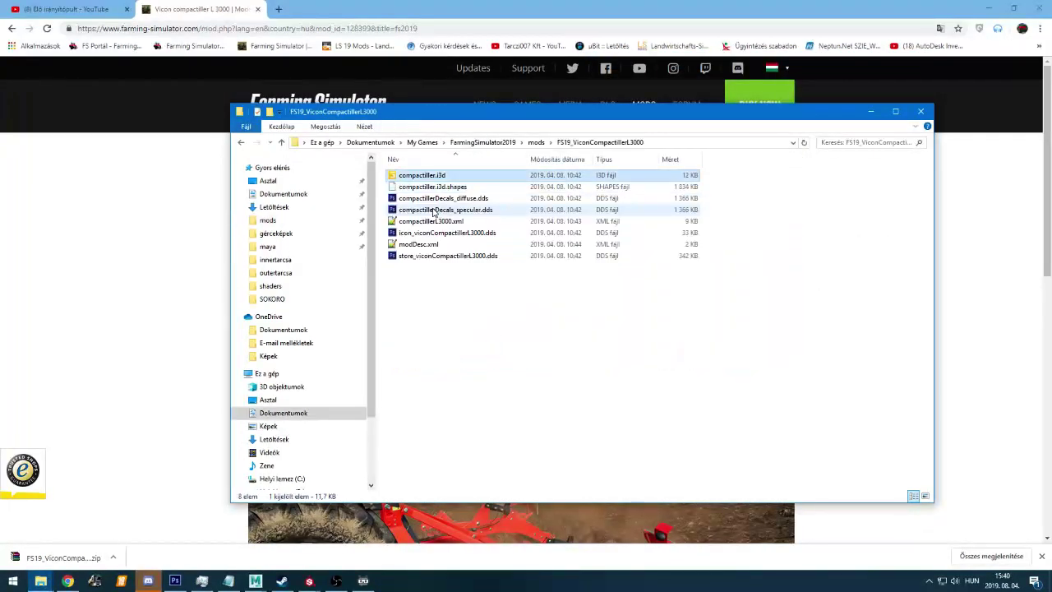
{"action": "key", "text": "Return"}
{"action": "left_click", "coordinate": [425, 225]}
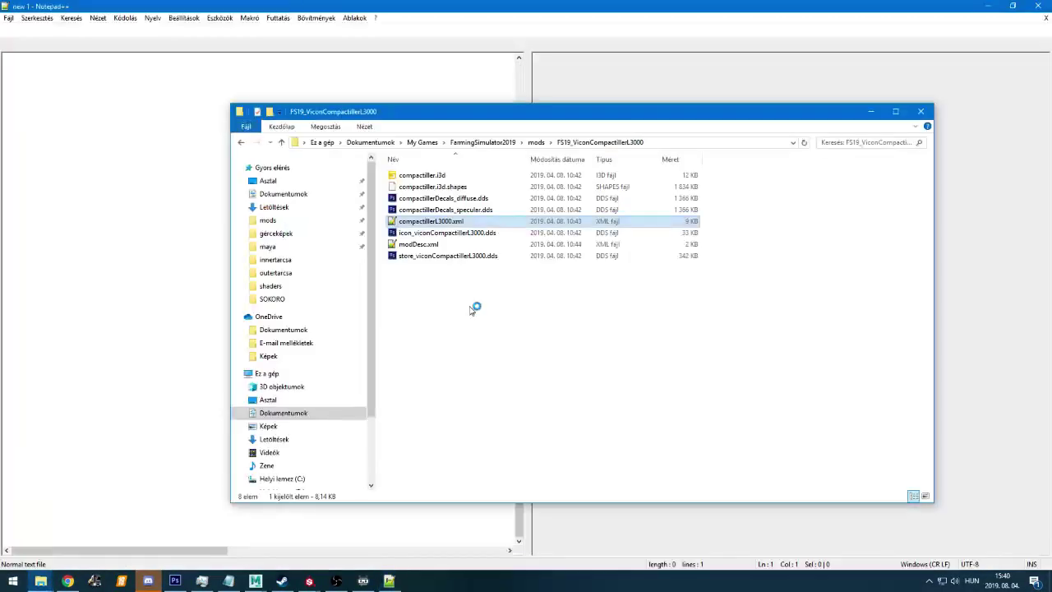
Open tarcsalap.i3d from the maya SOKORO folder in Notepad++ to inspect its XML, then close the editor
{"action": "left_click", "coordinate": [278, 207]}
{"action": "left_click", "coordinate": [271, 220]}
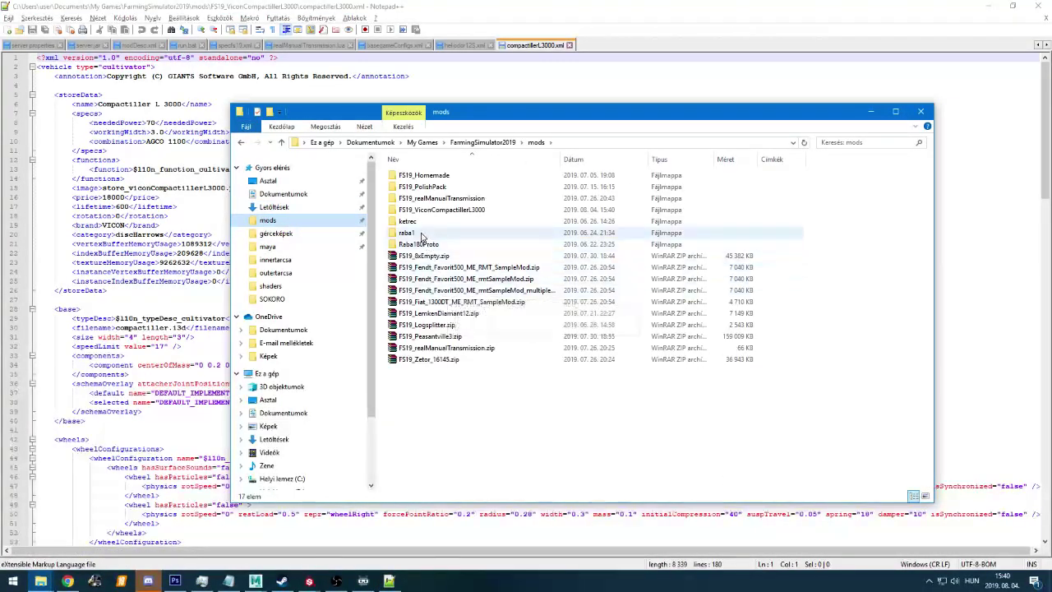
{"action": "left_click", "coordinate": [272, 298]}
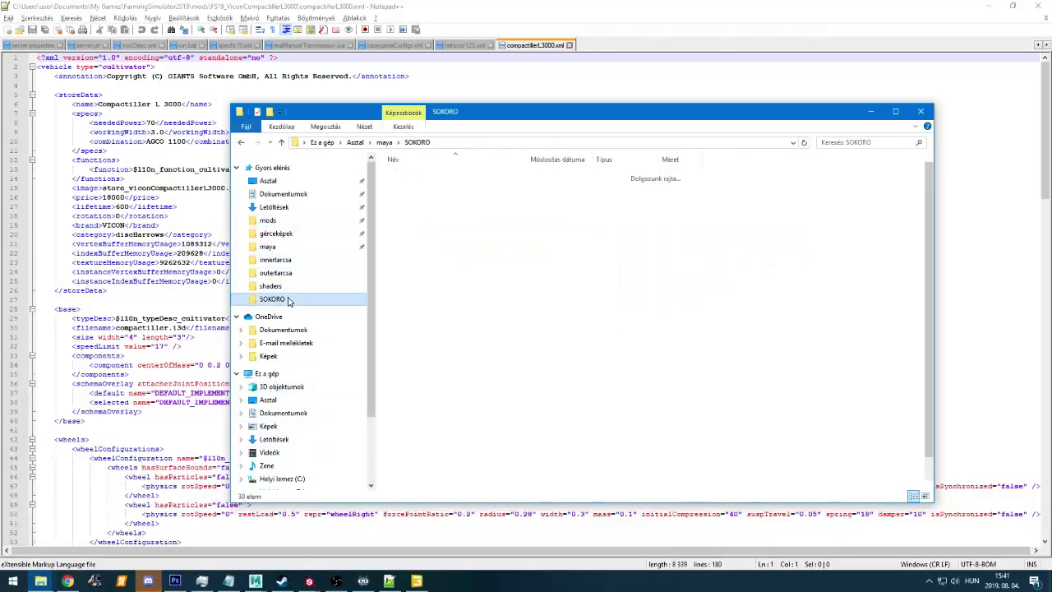
{"action": "scroll", "coordinate": [428, 441], "scroll_direction": "down", "scroll_amount": 1}
{"action": "right_click", "coordinate": [429, 461]}
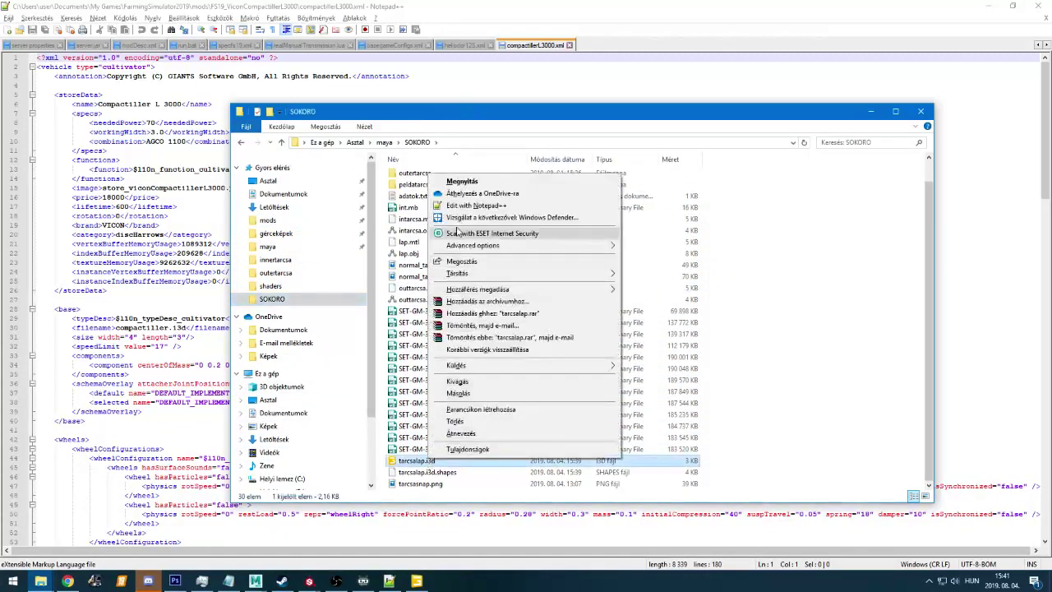
{"action": "left_click", "coordinate": [460, 202]}
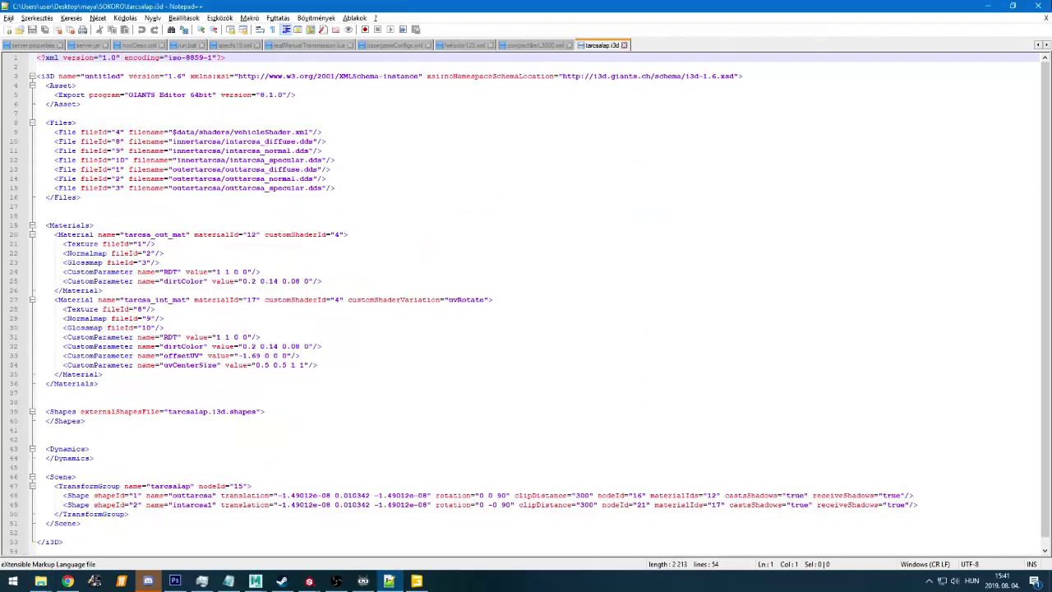
{"action": "key", "text": "alt+F4"}
{"action": "right_click", "coordinate": [429, 461]}
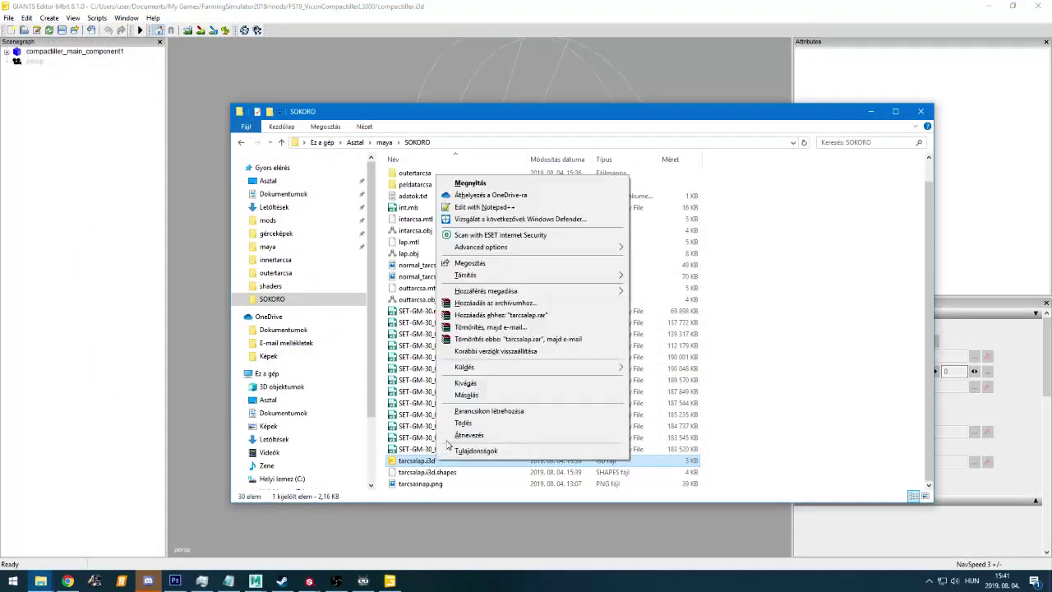
{"action": "left_click", "coordinate": [477, 209]}
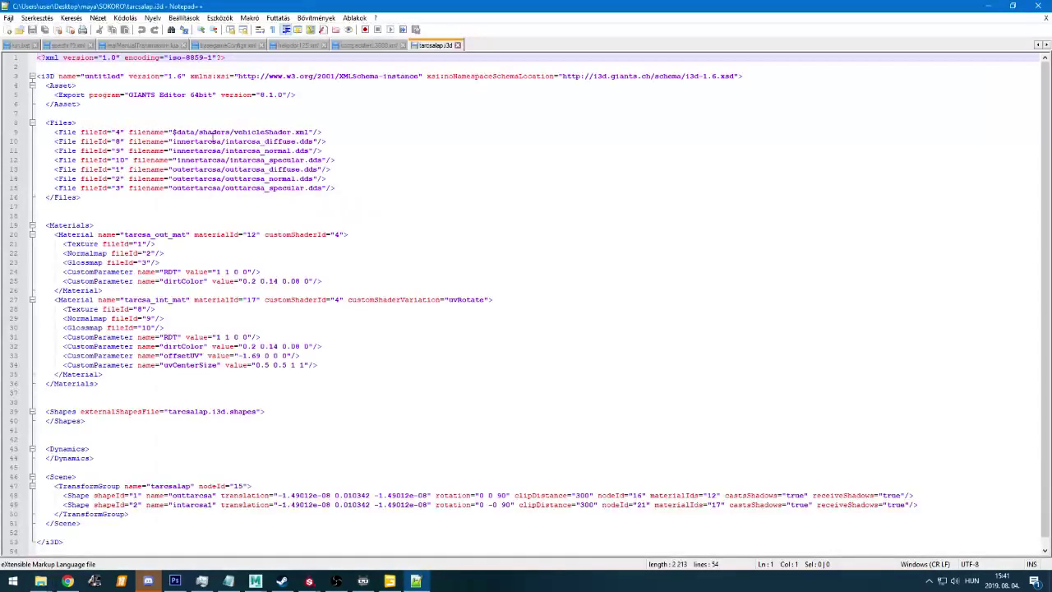
{"action": "key", "text": "alt+F4"}
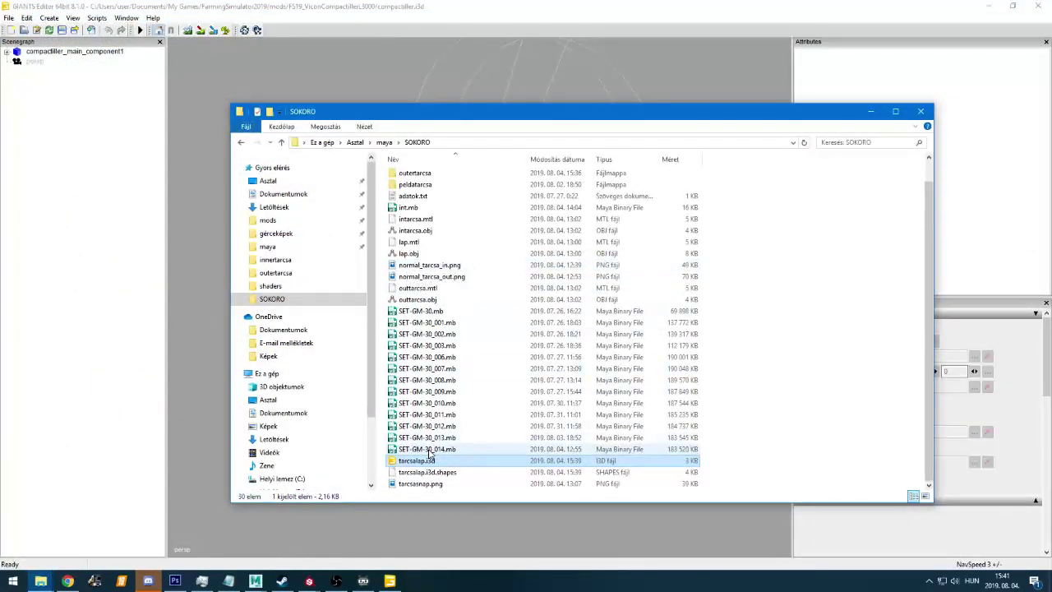
{"action": "key", "text": "Return"}
{"action": "key", "text": "Return"}
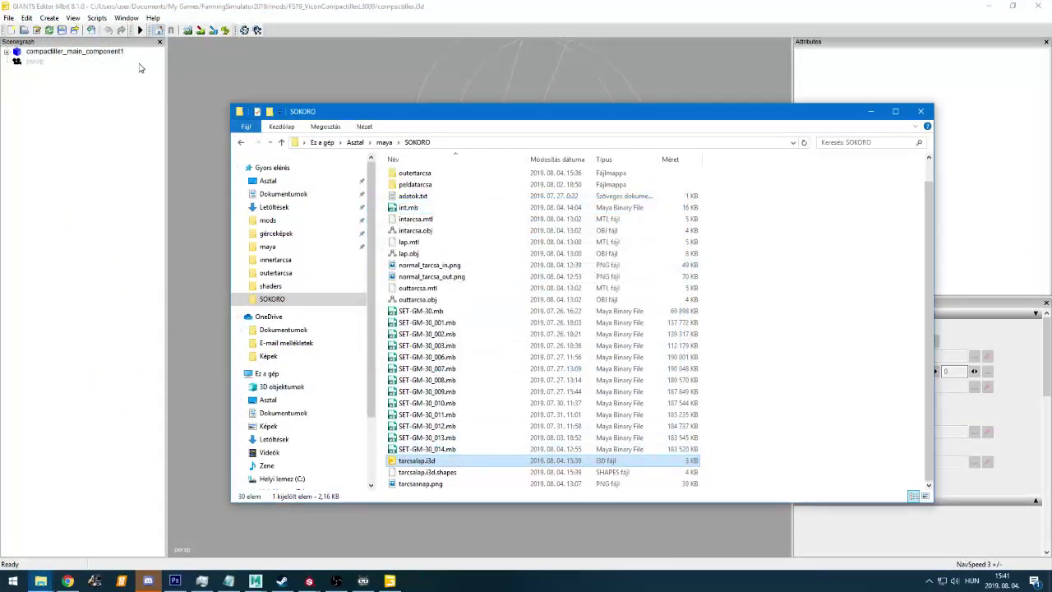
Switch to the compactiller.i3d scene in GIANTS Editor, frame compactiller_main_component1 and expand its hierarchy to the groups under vicon_vis
{"action": "left_click", "coordinate": [129, 51]}
{"action": "left_click", "coordinate": [127, 53]}
{"action": "key", "text": "f"}
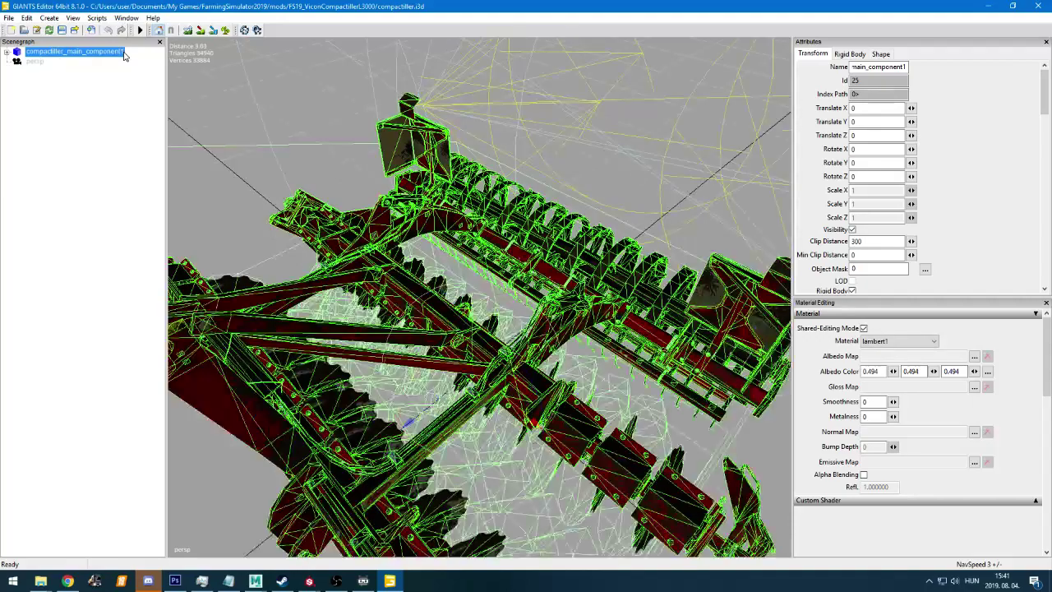
{"action": "double_click", "coordinate": [44, 52]}
{"action": "left_click", "coordinate": [45, 62]}
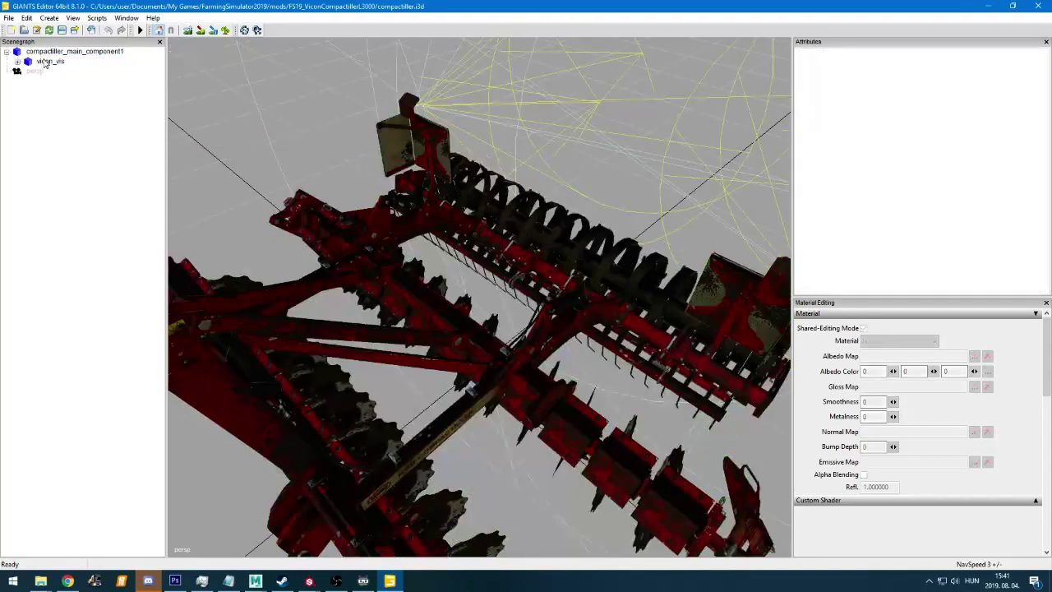
{"action": "double_click", "coordinate": [50, 63]}
{"action": "left_click", "coordinate": [61, 70]}
{"action": "left_click", "coordinate": [64, 111]}
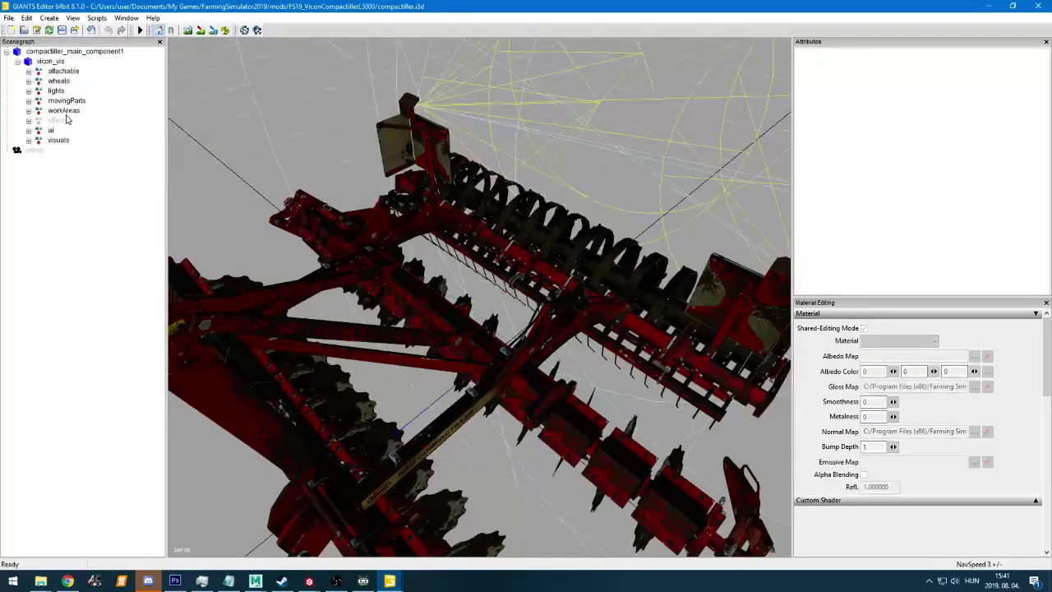
Examine the wheels and movingParts groups and the decal and warning sign shapes under visuals
{"action": "left_click", "coordinate": [59, 81]}
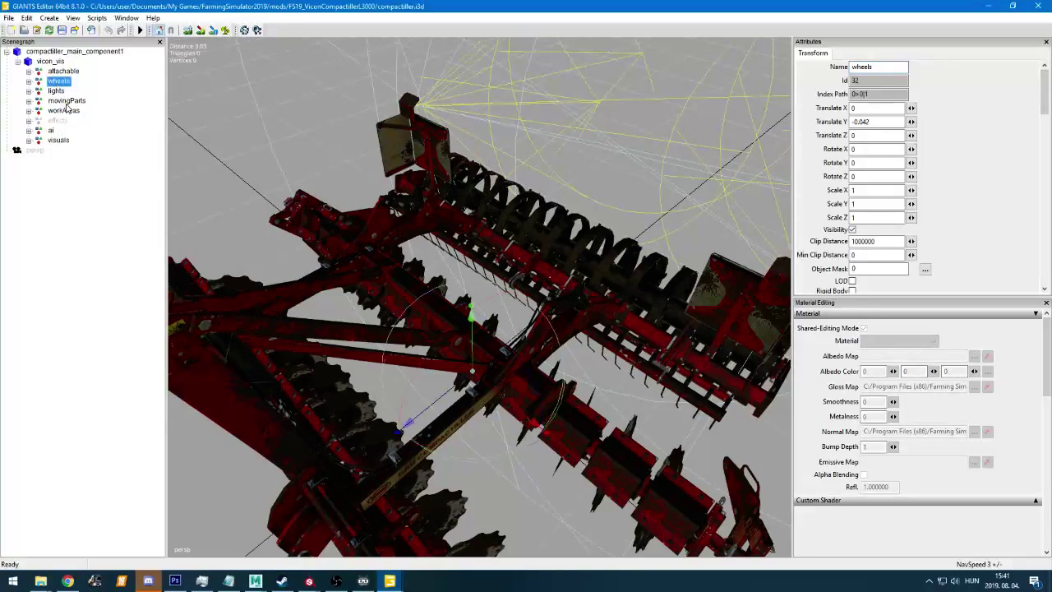
{"action": "left_click", "coordinate": [66, 101]}
{"action": "double_click", "coordinate": [59, 139]}
{"action": "left_click", "coordinate": [82, 154]}
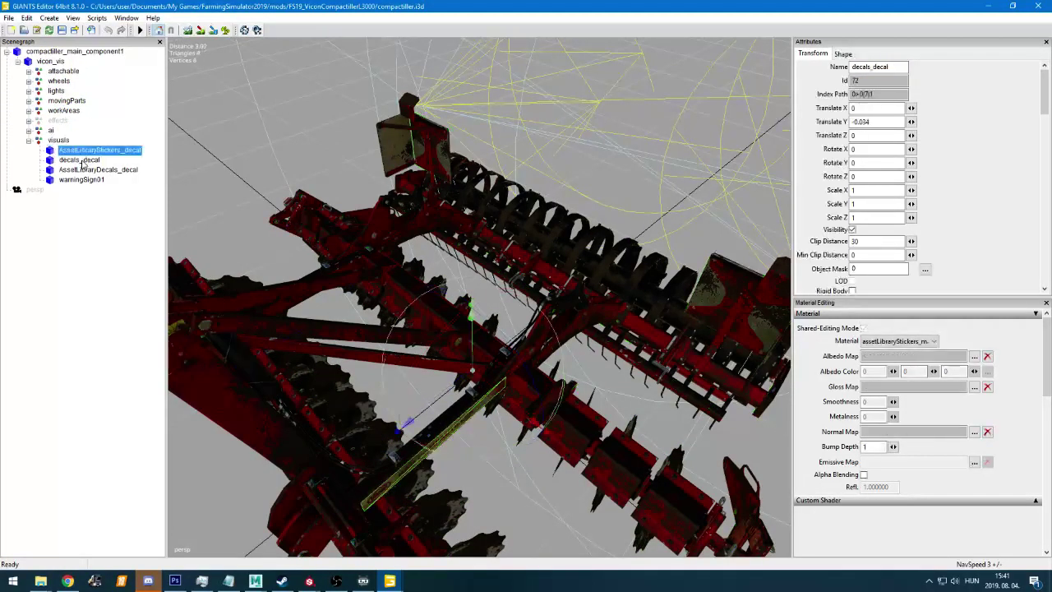
{"action": "left_click", "coordinate": [78, 179]}
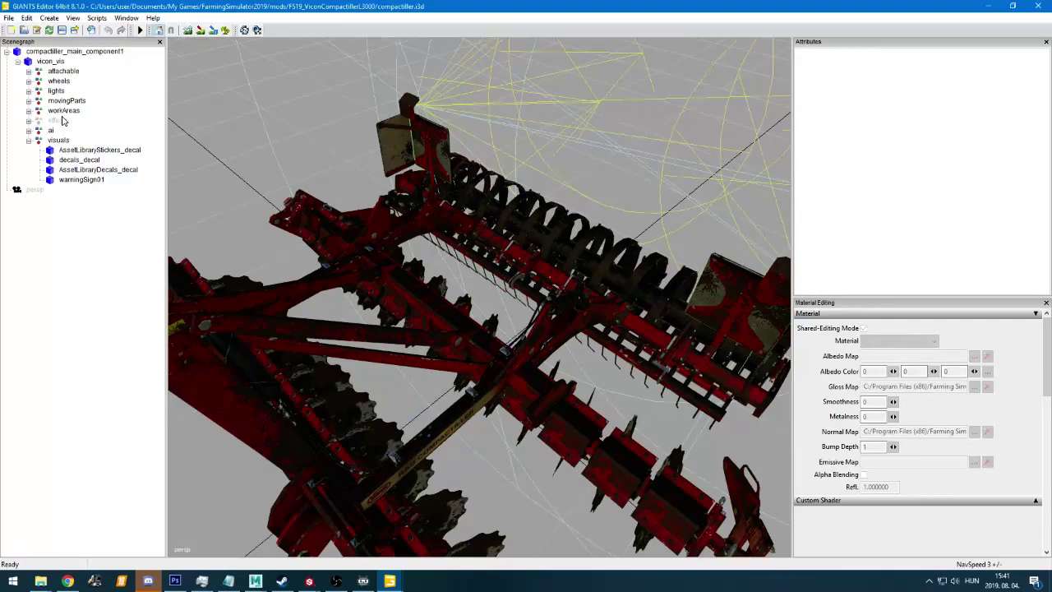
Frame the movingParts group and examine the cultivator's disc geometry up close
{"action": "left_click", "coordinate": [66, 102]}
{"action": "key", "text": "f"}
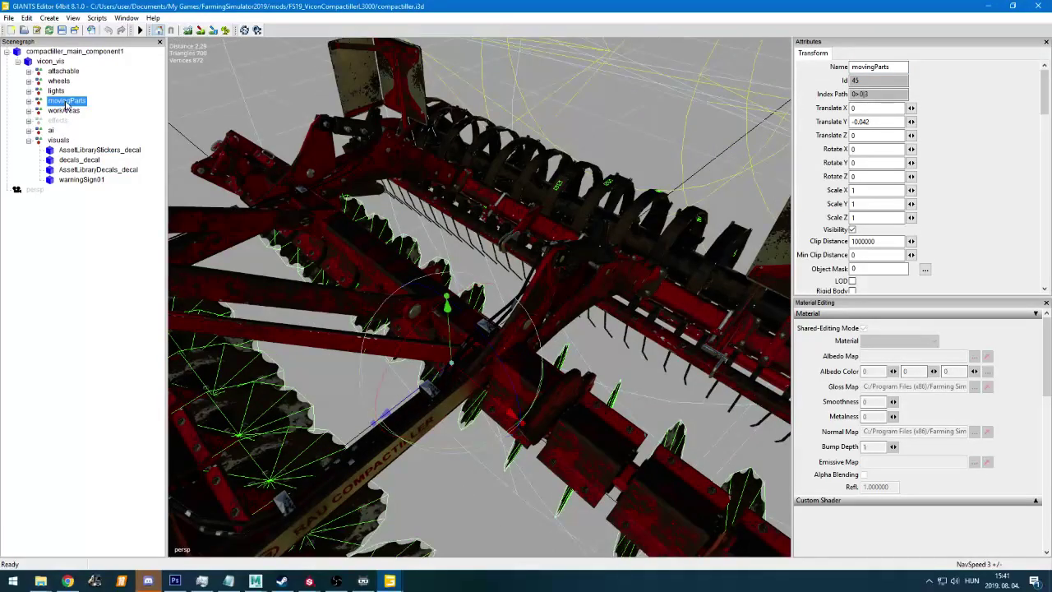
{"action": "left_click_drag", "start_coordinate": [542, 386], "coordinate": [488, 330], "text": "alt"}
{"action": "right_click_drag", "start_coordinate": [489, 326], "coordinate": [469, 395], "text": "alt"}
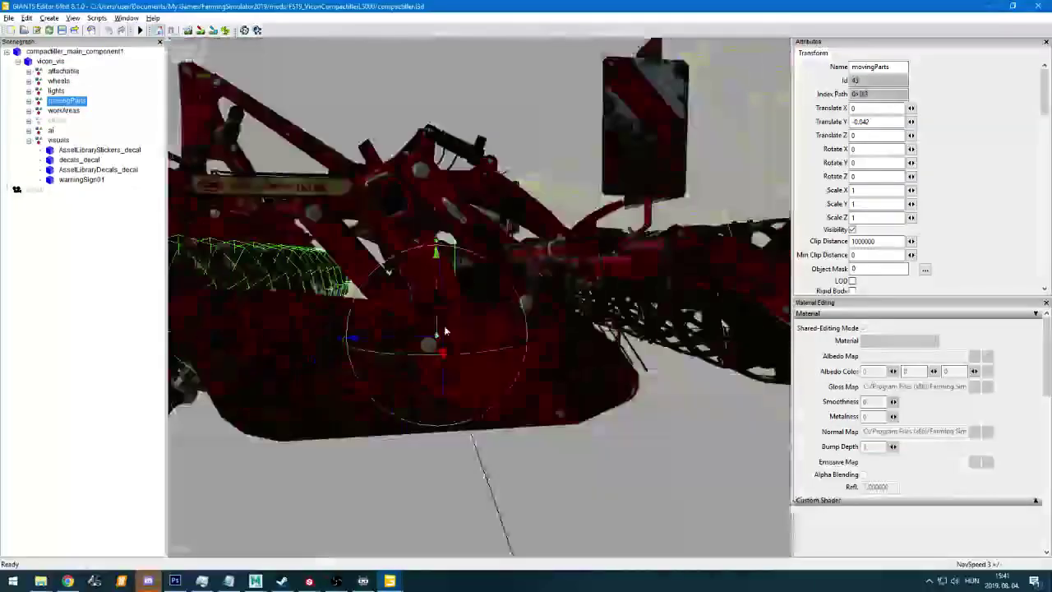
{"action": "left_click_drag", "start_coordinate": [468, 395], "coordinate": [497, 366], "text": "alt"}
{"action": "right_click_drag", "start_coordinate": [497, 366], "coordinate": [556, 222], "text": "alt"}
{"action": "left_click_drag", "start_coordinate": [556, 223], "coordinate": [526, 240], "text": "alt"}
Select the discs shape inside movingParts and examine its custom shader variation and parameters
{"action": "double_click", "coordinate": [66, 101]}
{"action": "left_click", "coordinate": [68, 120]}
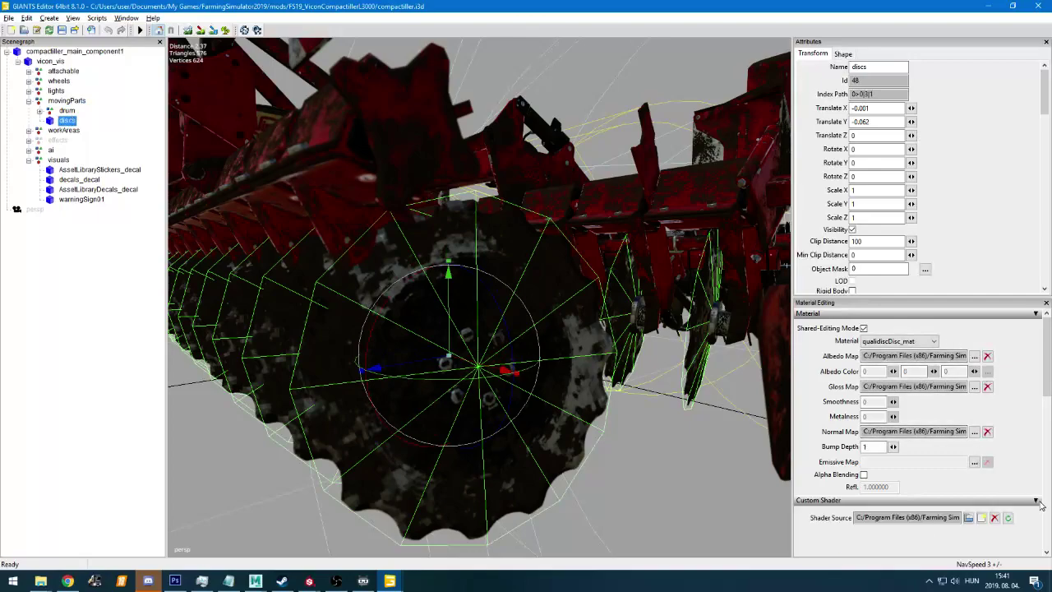
{"action": "scroll", "coordinate": [1014, 473], "scroll_direction": "down", "scroll_amount": 5}
{"action": "scroll", "coordinate": [524, 391], "scroll_direction": "down", "scroll_amount": 8}
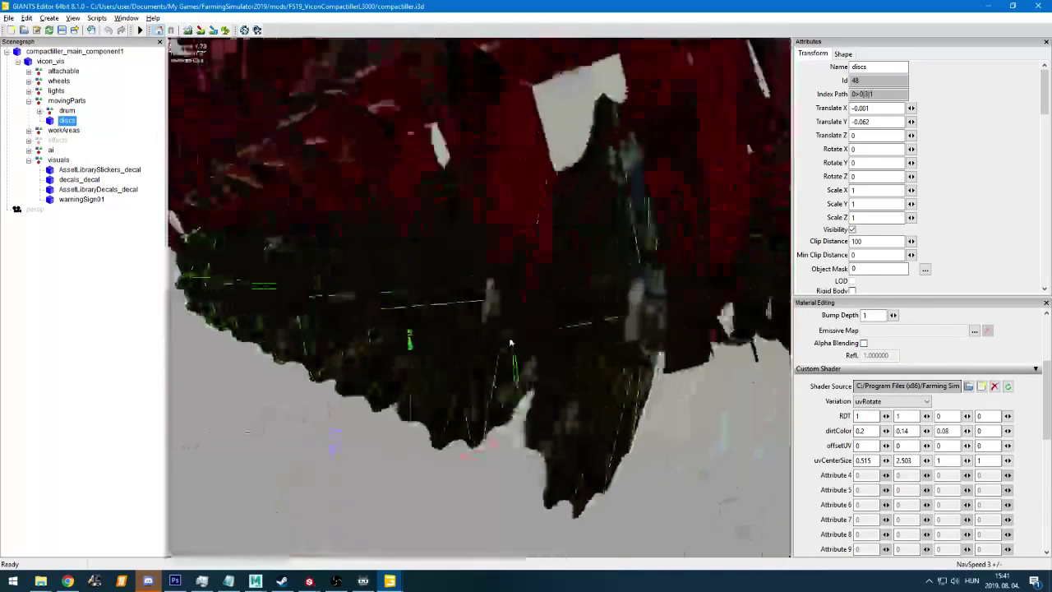
Copy the discs shape's index path and open compactillerL3000.xml from the FS19_ViconCompactillerL3000 mod folder in Notepad++
{"action": "key", "text": "super+Tab"}
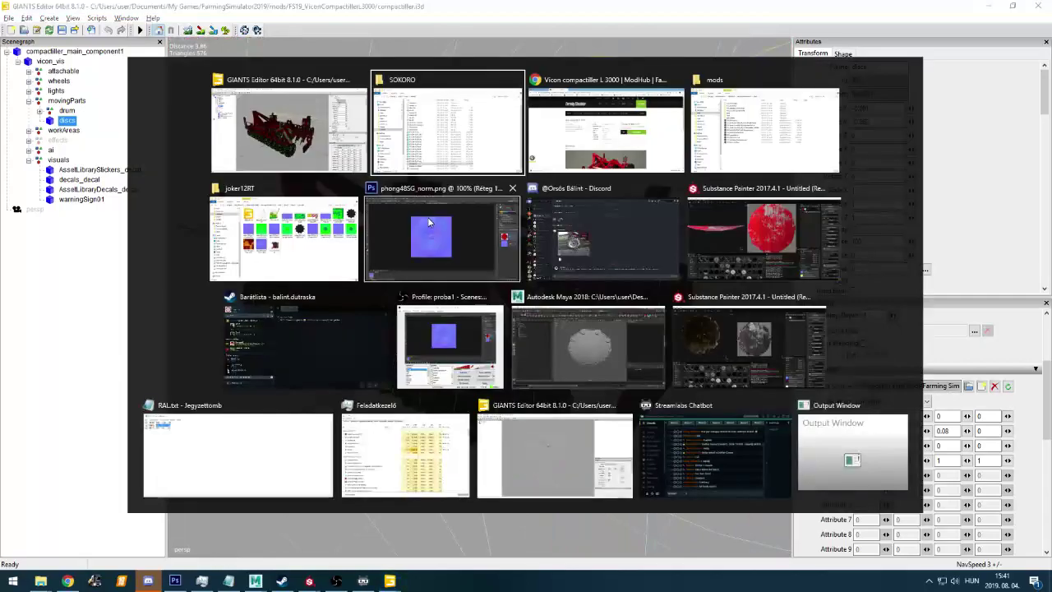
{"action": "left_click", "coordinate": [793, 123]}
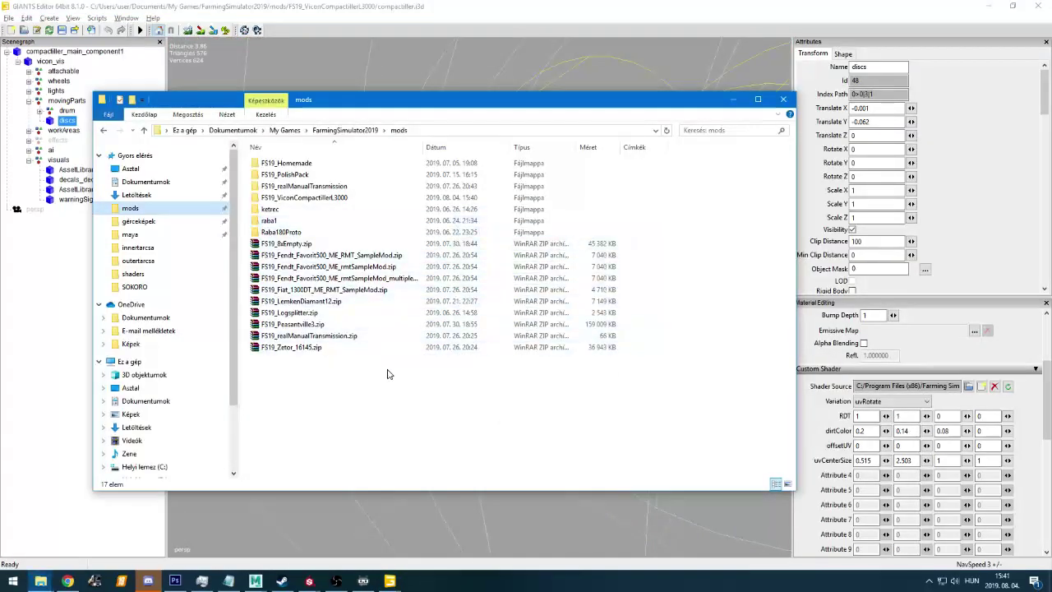
{"action": "key", "text": "alt+Tab"}
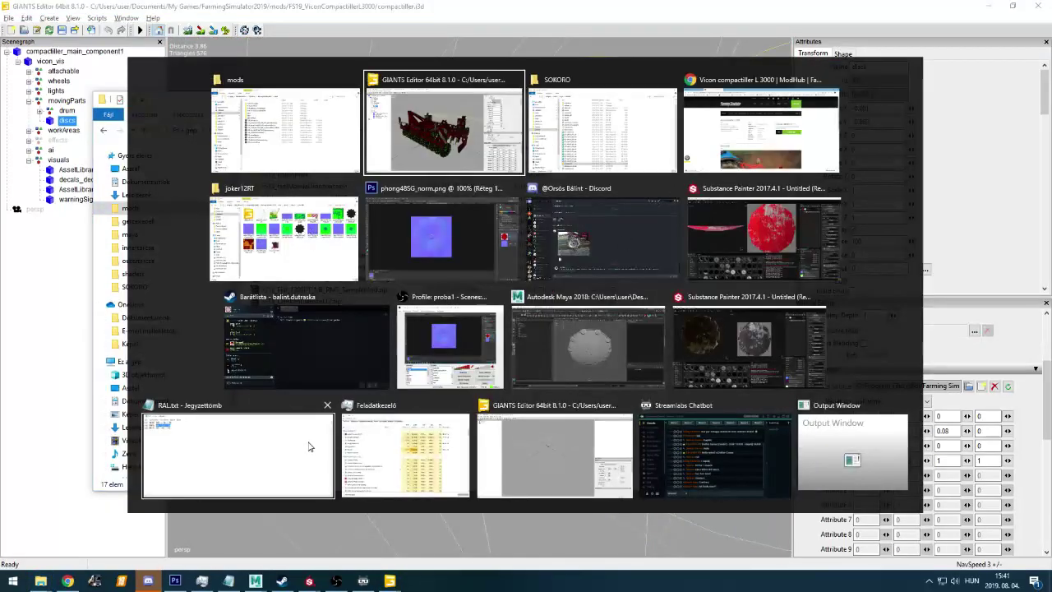
{"action": "left_click", "coordinate": [444, 128]}
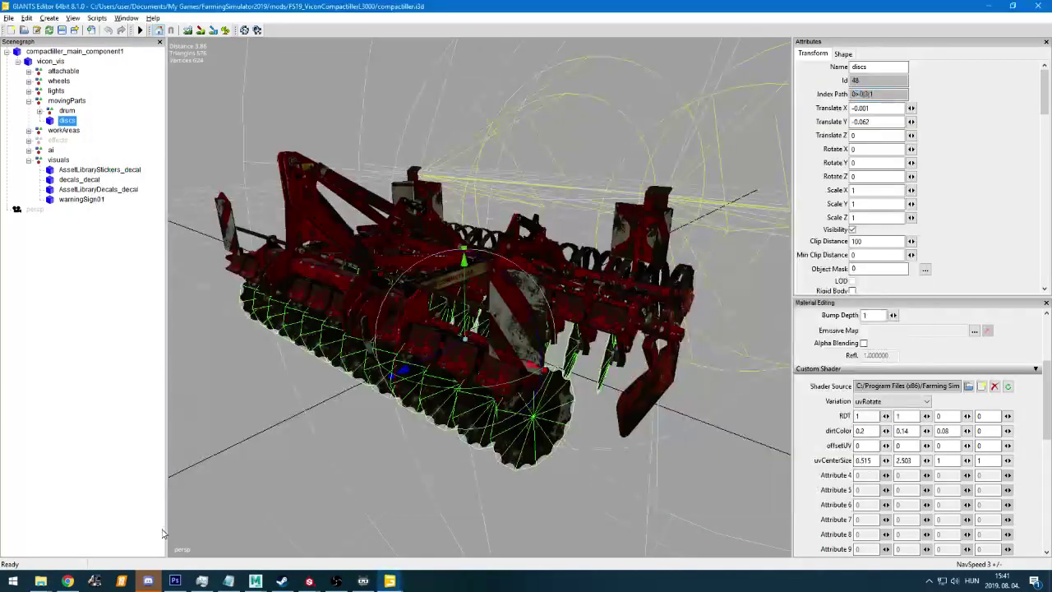
{"action": "mouse_move", "coordinate": [42, 584]}
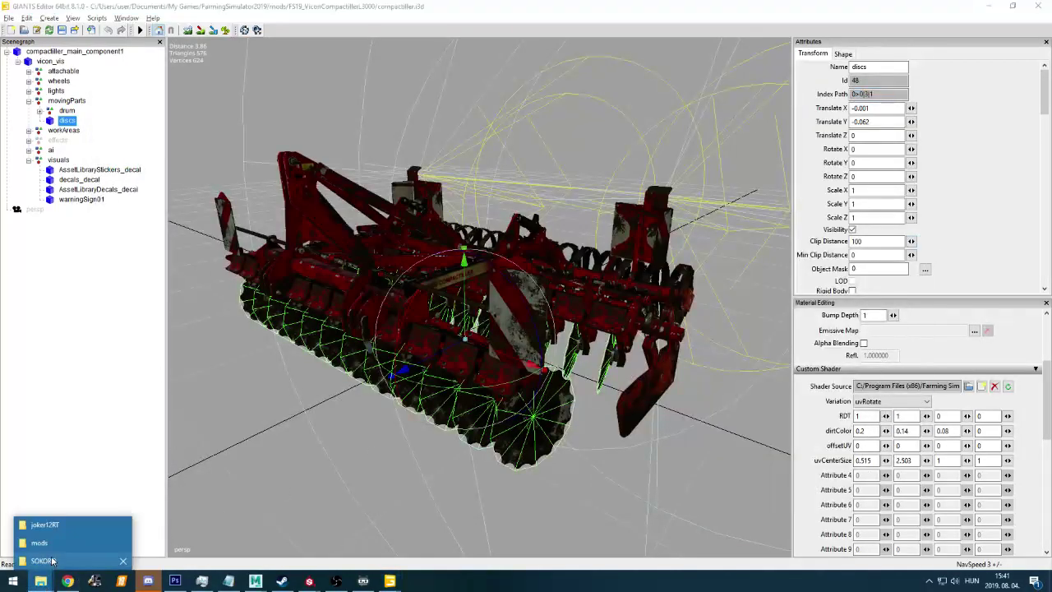
{"action": "left_click", "coordinate": [58, 539]}
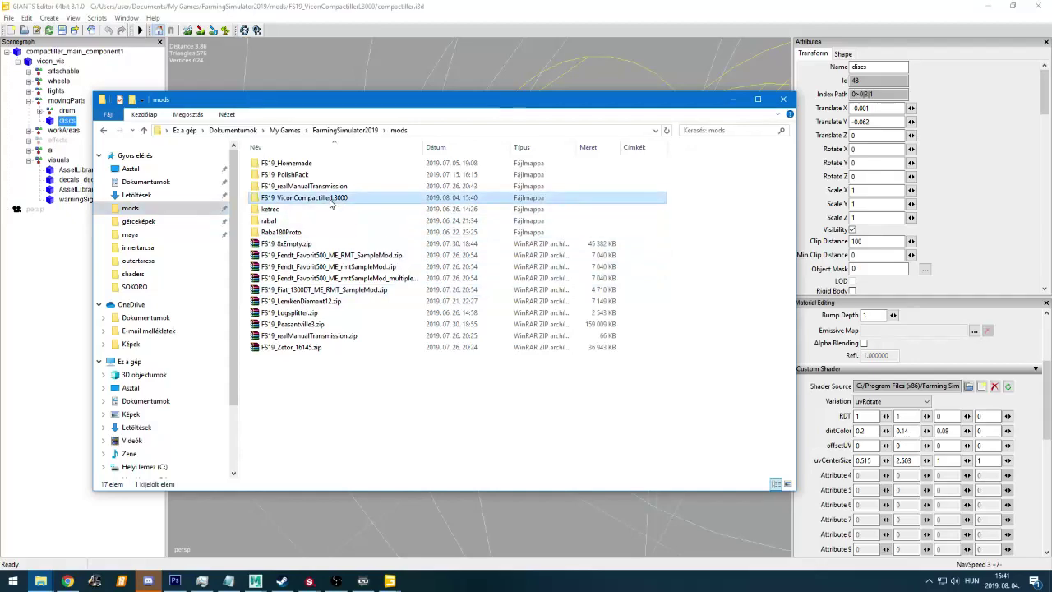
{"action": "double_click", "coordinate": [300, 197]}
{"action": "double_click", "coordinate": [295, 211]}
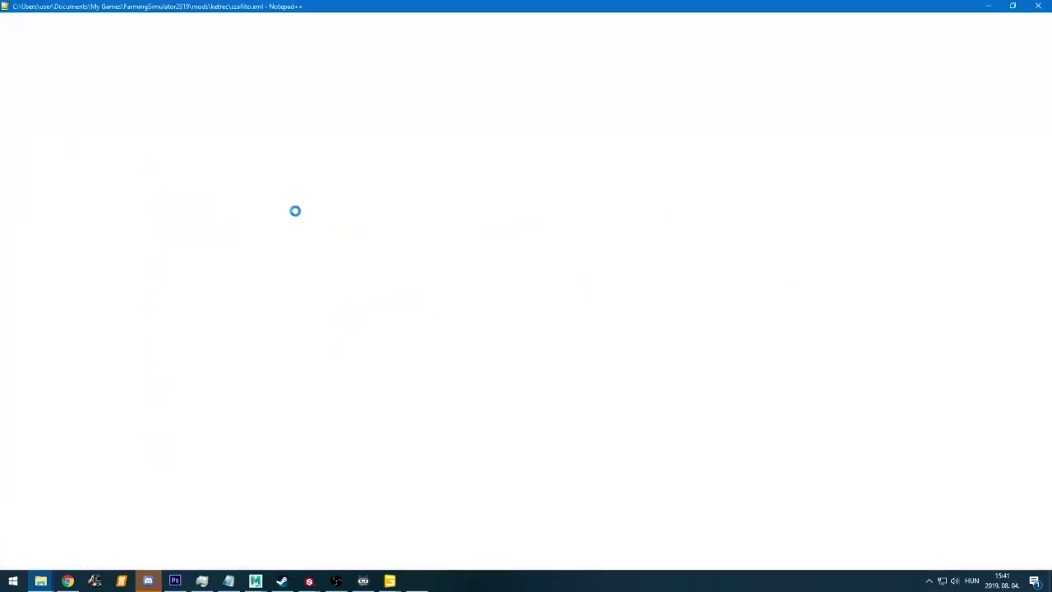
Discard the new blank document and search tarcsalap.i3d for the index path 0>0|3|1
{"action": "key", "text": "ctrl+n"}
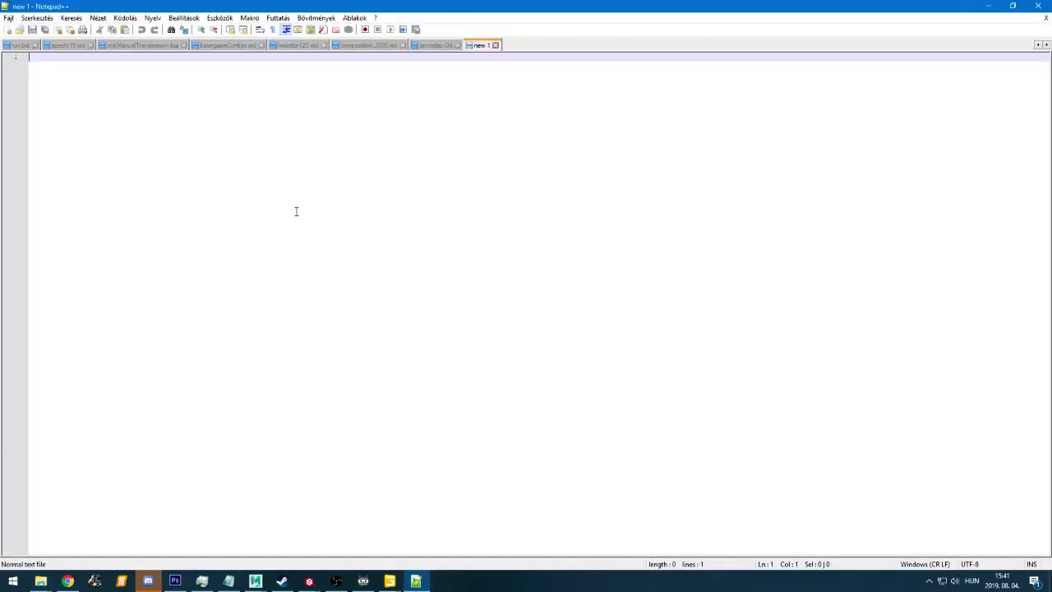
{"action": "key", "text": "ctrl+w"}
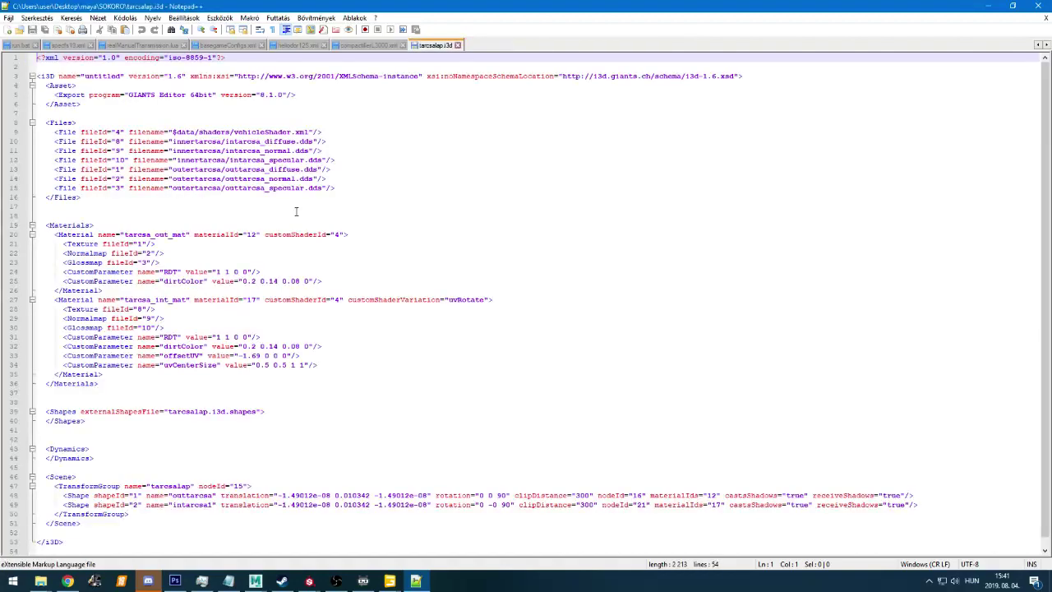
{"action": "key", "text": "ctrl+f"}
{"action": "key", "text": "Return"}
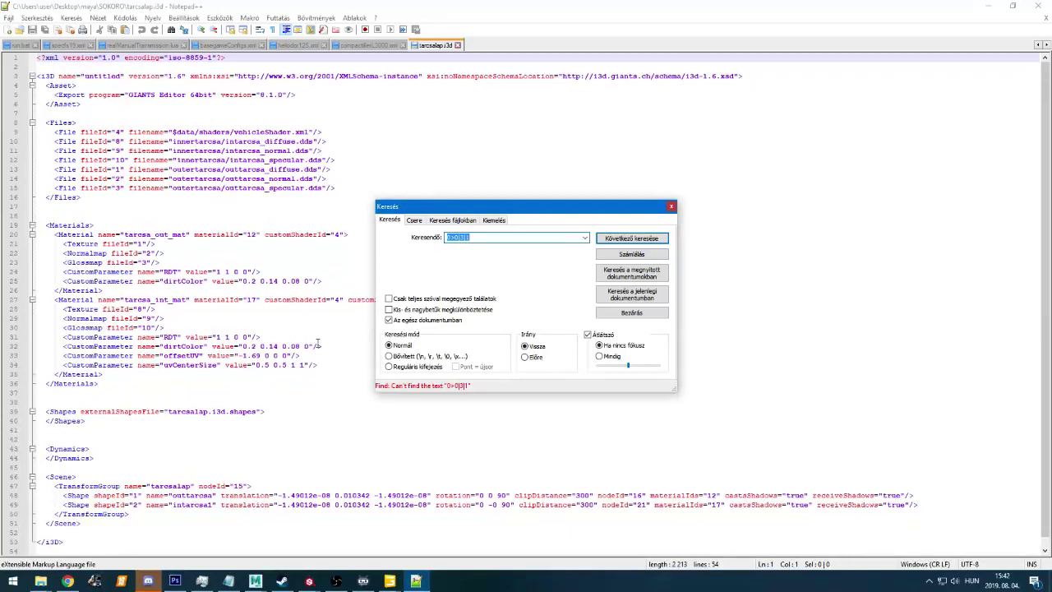
Find the index path 0>0|3|1 in compactillerL3000.xml and close the tarcsalap.i3d document
{"action": "key", "text": "ctrl+o"}
{"action": "double_click", "coordinate": [463, 207]}
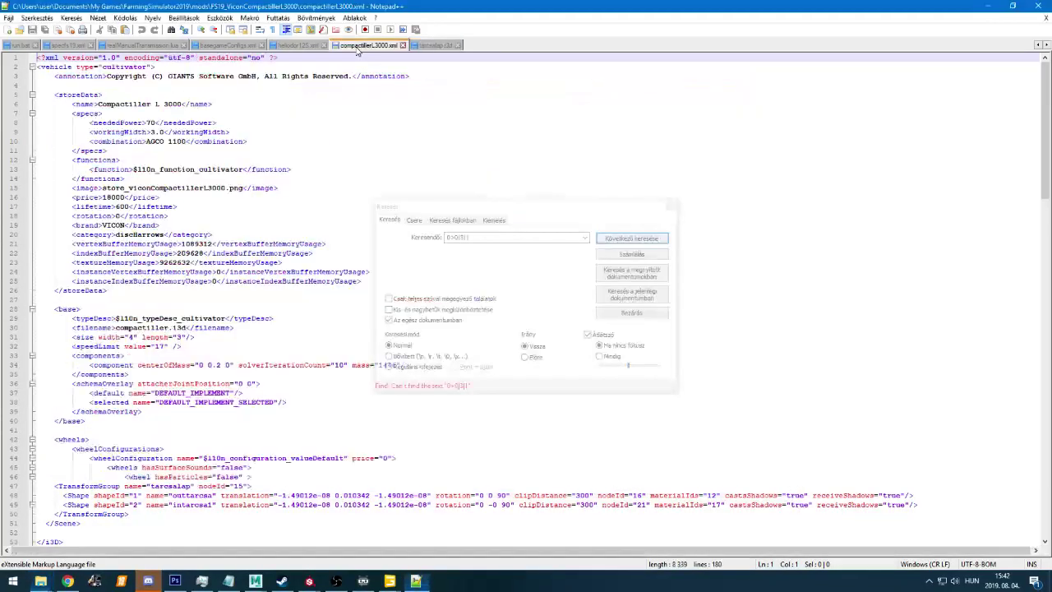
{"action": "left_click", "coordinate": [634, 238]}
{"action": "left_click", "coordinate": [458, 45]}
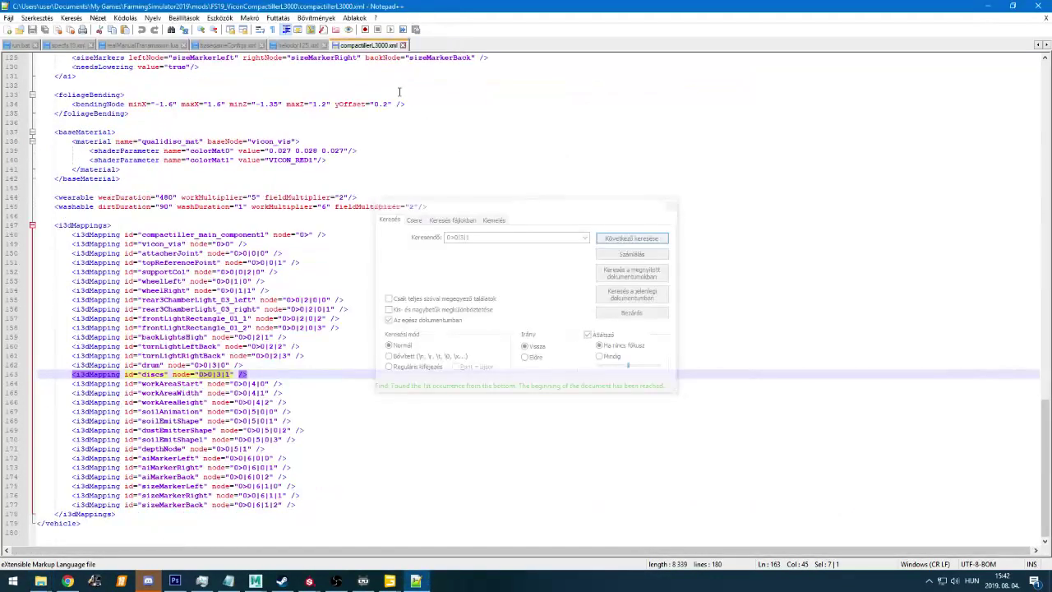
Duplicate the discs i3dMapping line, set the copy's id to discs1 and clear its node value
{"action": "scroll", "coordinate": [145, 374], "scroll_direction": "up", "scroll_amount": 3}
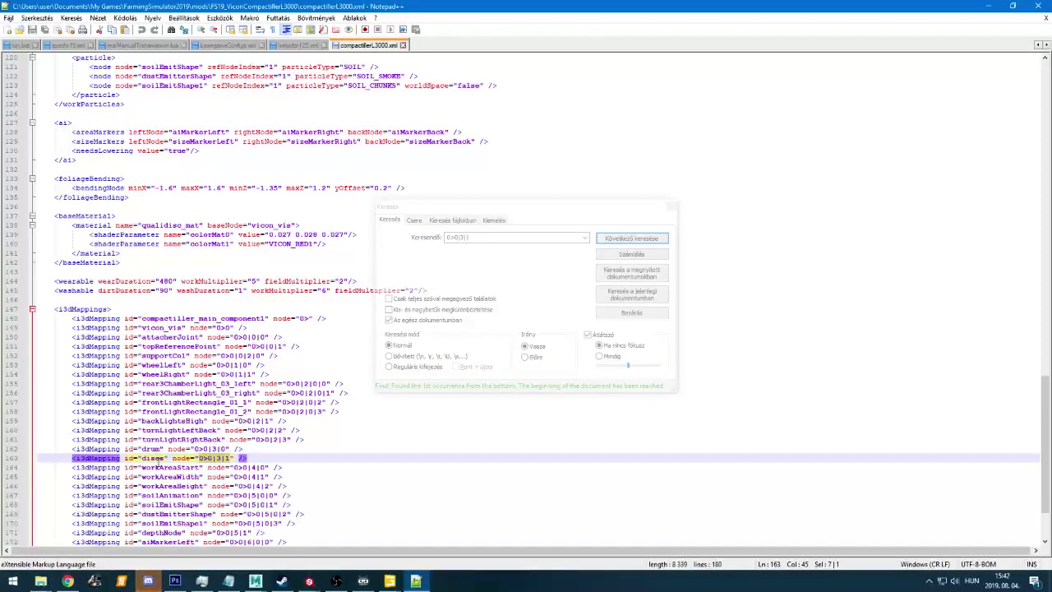
{"action": "key", "text": "ctrl+d"}
{"action": "double_click", "coordinate": [153, 467]}
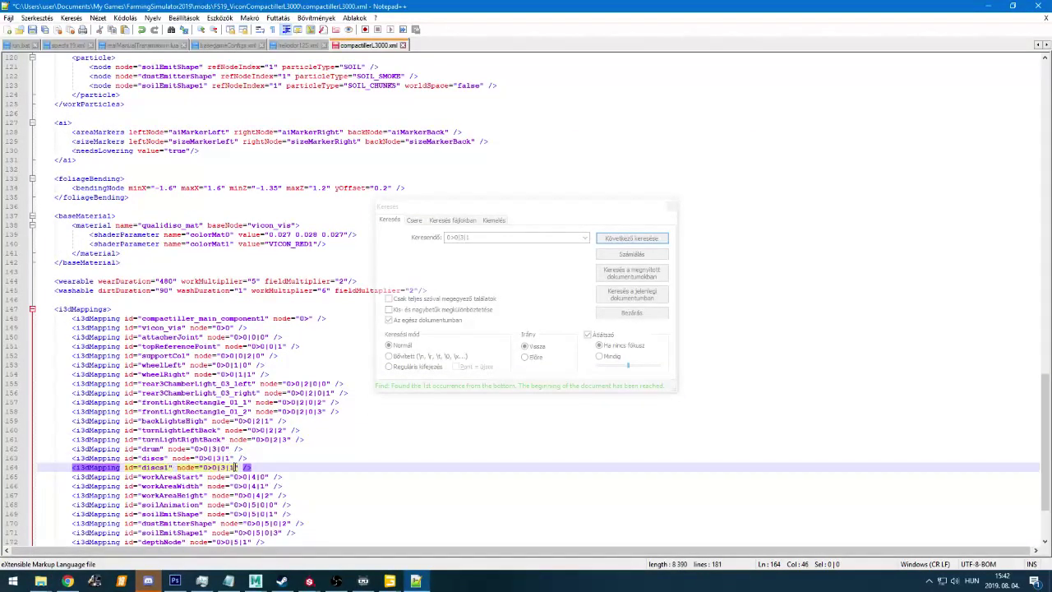
Search compactillerL3000.xml for every use of discs, including the speedRotatingParts section
{"action": "double_click", "coordinate": [153, 457]}
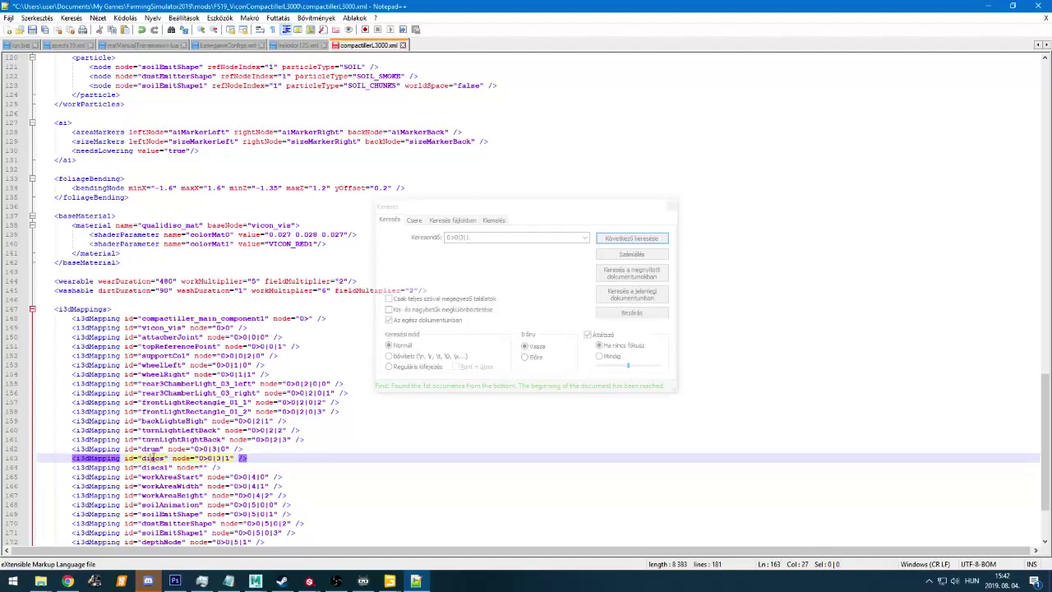
{"action": "key", "text": "ctrl+f"}
{"action": "left_click", "coordinate": [622, 241]}
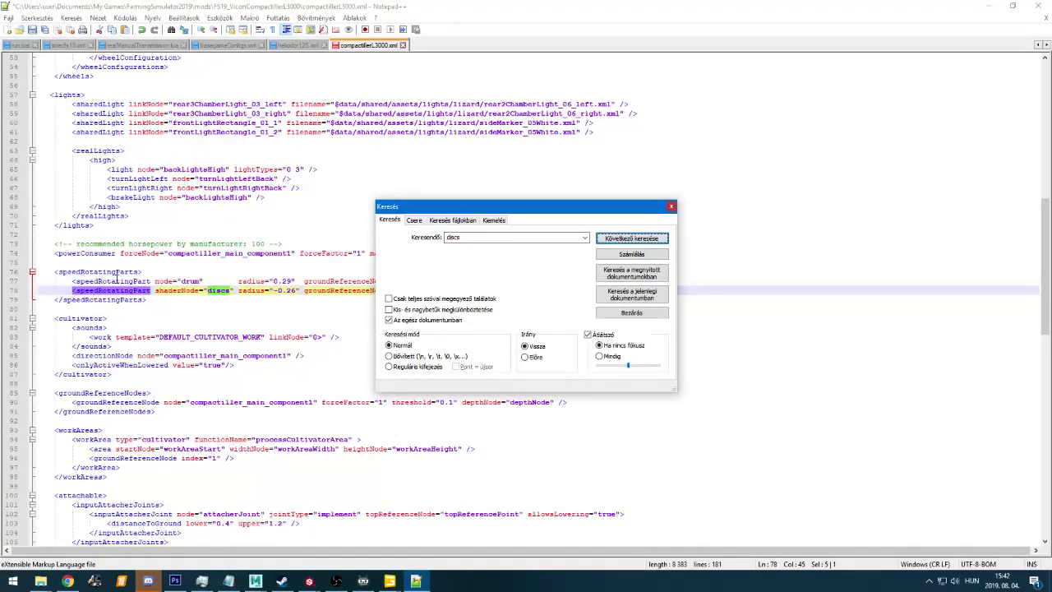
{"action": "left_click_drag", "start_coordinate": [460, 206], "coordinate": [725, 186]}
{"action": "left_click", "coordinate": [896, 217]}
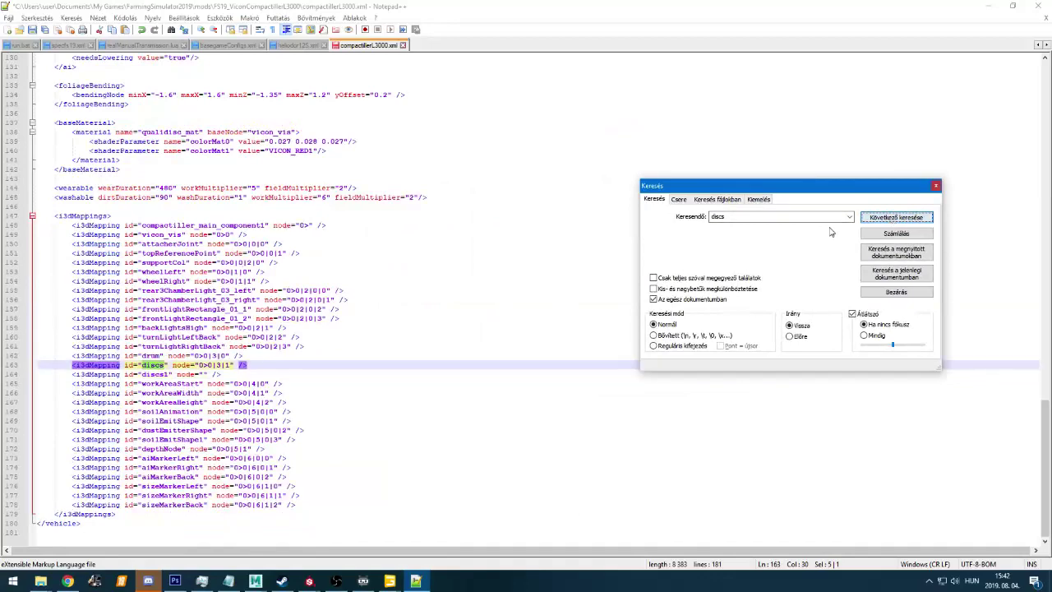
Find the discs entry in the speedRotatingParts section and duplicate its speedRotatingPart line
{"action": "left_click", "coordinate": [892, 216]}
{"action": "left_click", "coordinate": [13, 290]}
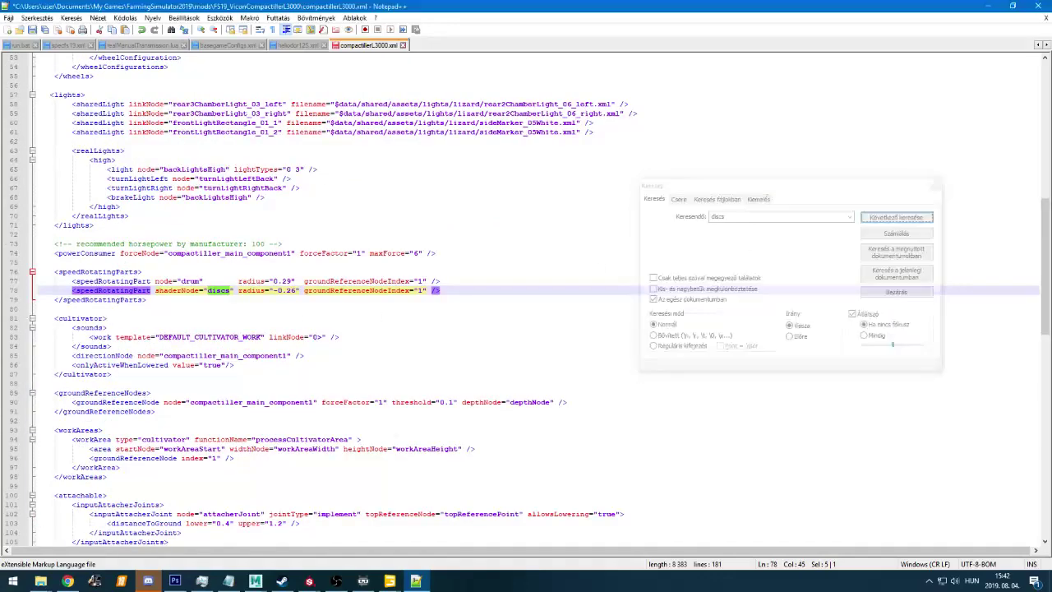
{"action": "key", "text": "ctrl+d"}
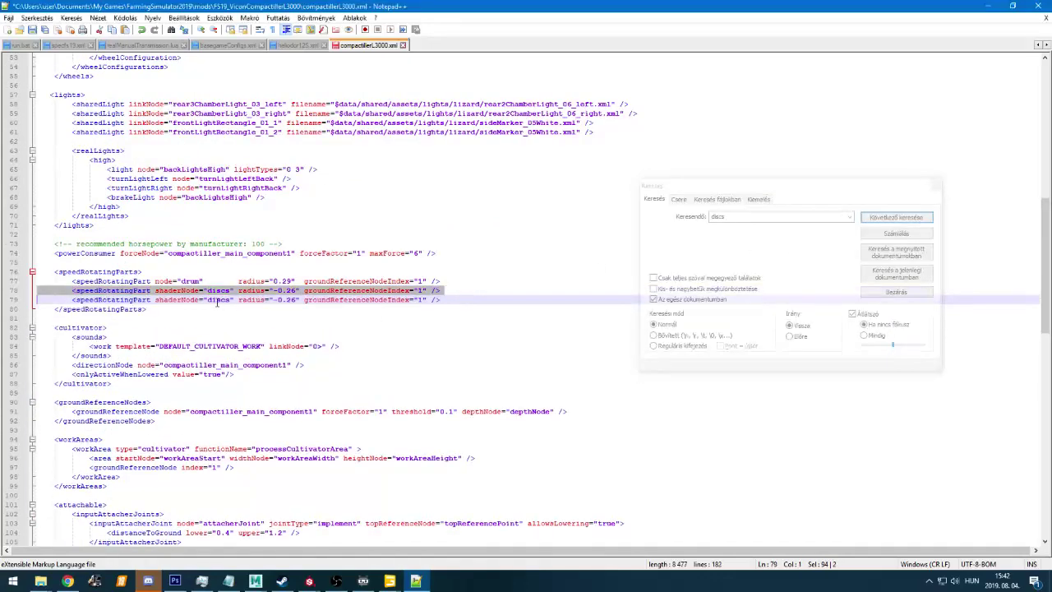
{"action": "left_click", "coordinate": [263, 299]}
Switch to the GIANTS Editor window with tarcsalap.i3d and export the tarcsalap node with its files into the FS19_ViconCompactillerL3000 folder
{"action": "key", "text": "alt+Tab"}
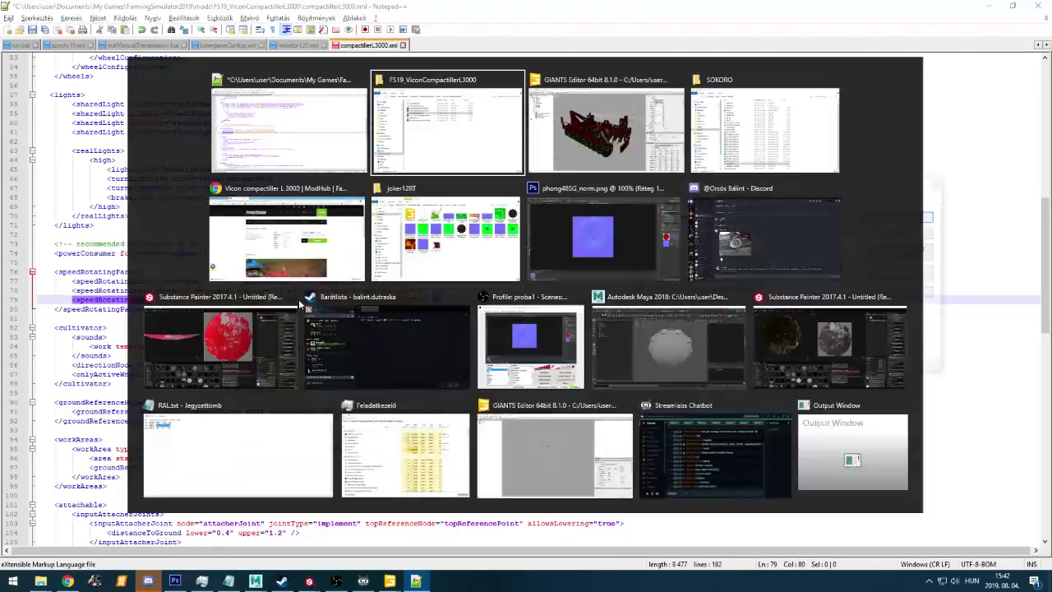
{"action": "key", "text": "alt+Tab"}
{"action": "left_click", "coordinate": [542, 427]}
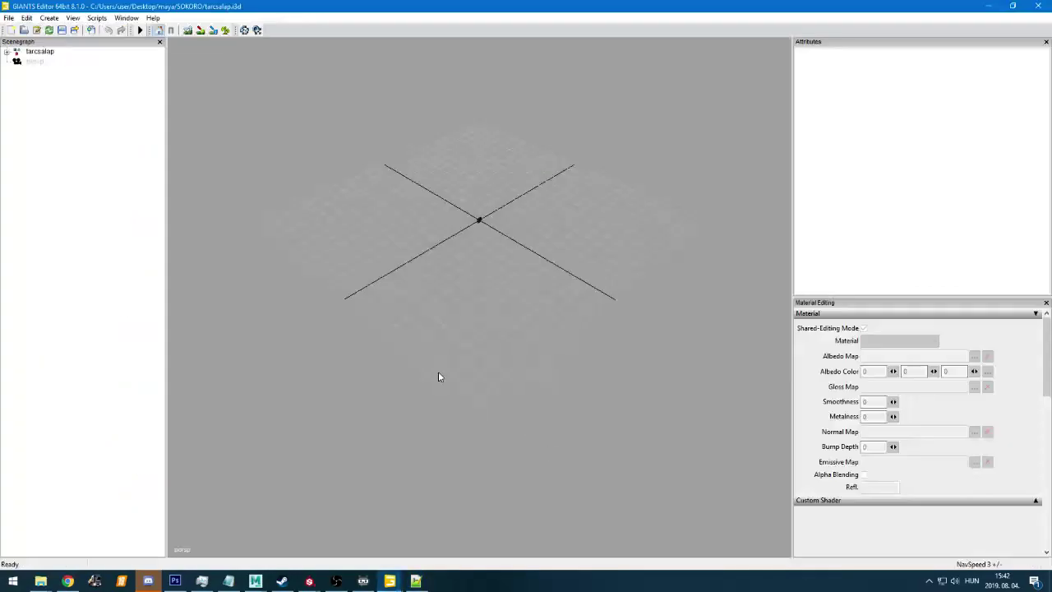
{"action": "left_click", "coordinate": [40, 52]}
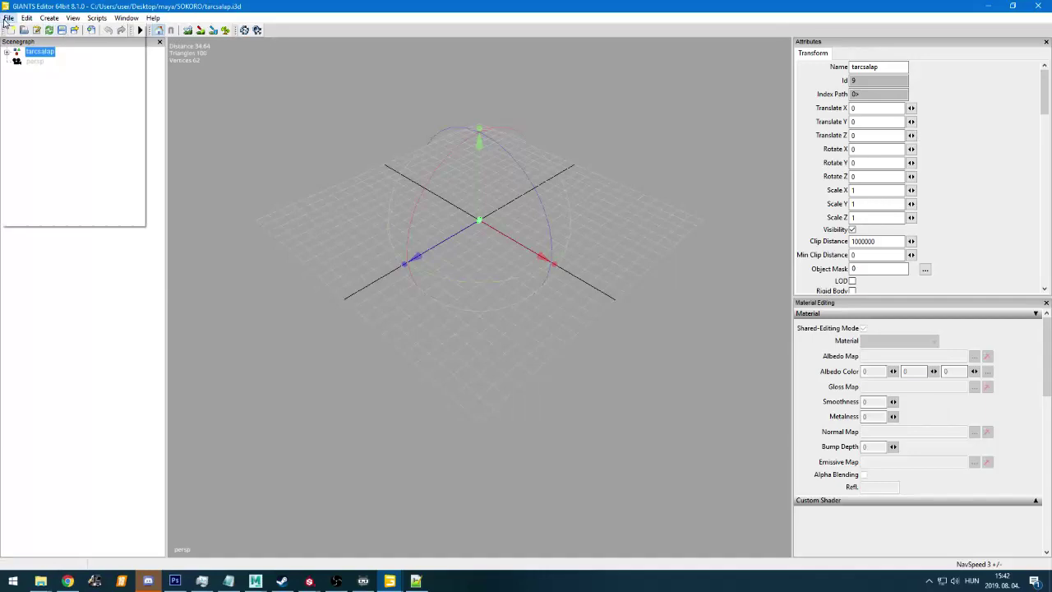
{"action": "left_click", "coordinate": [49, 171]}
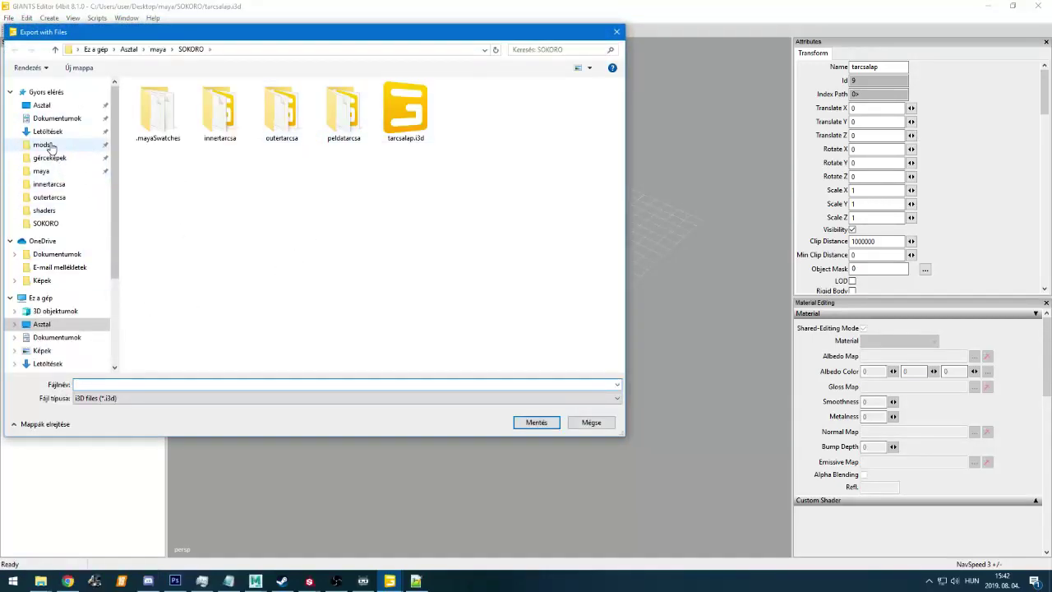
{"action": "left_click", "coordinate": [49, 146]}
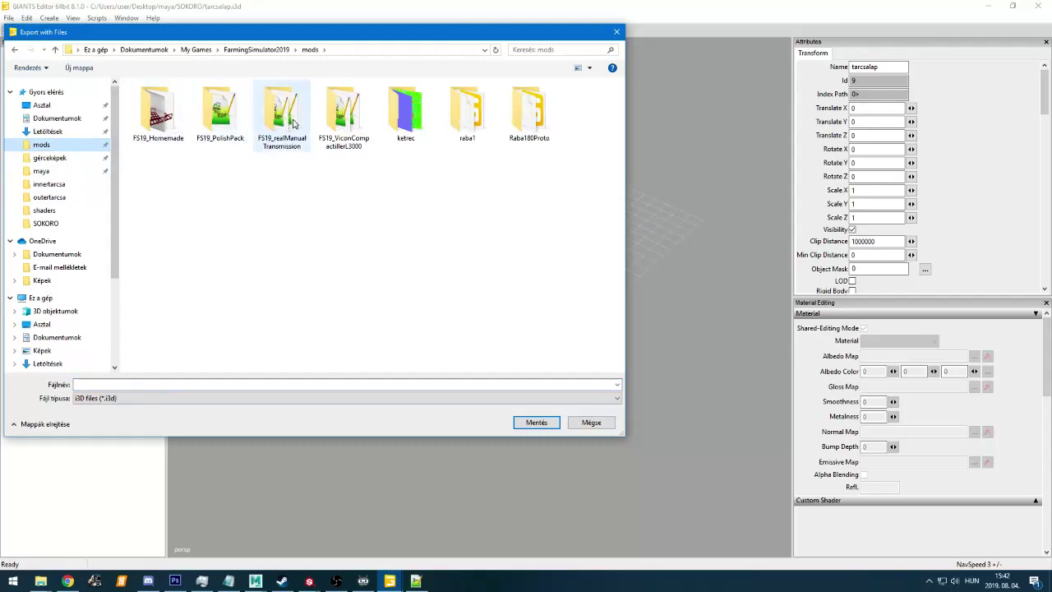
{"action": "double_click", "coordinate": [349, 123]}
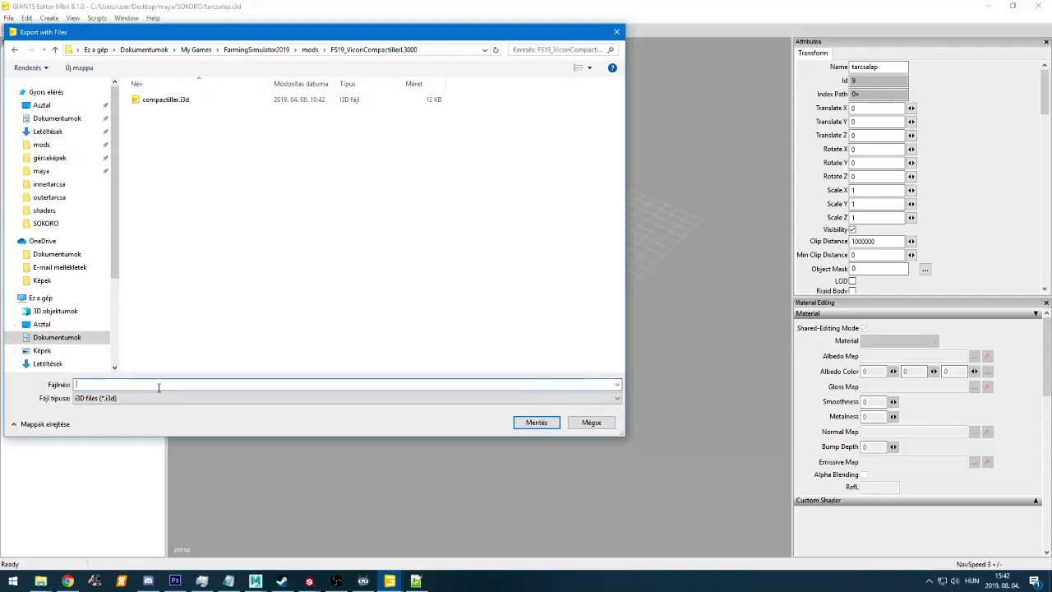
{"action": "left_click", "coordinate": [525, 421]}
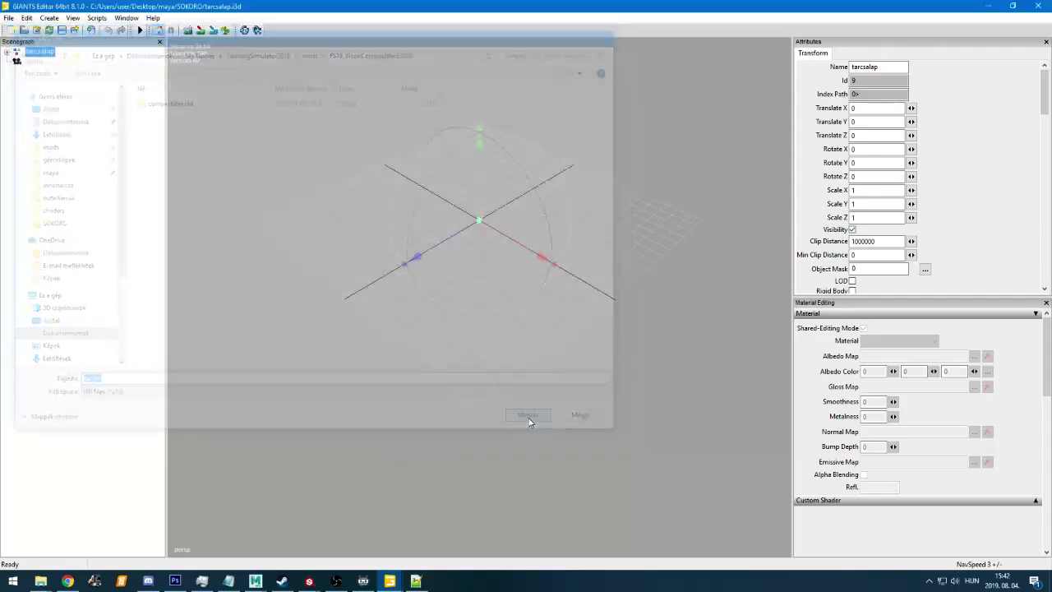
{"action": "left_click", "coordinate": [552, 287]}
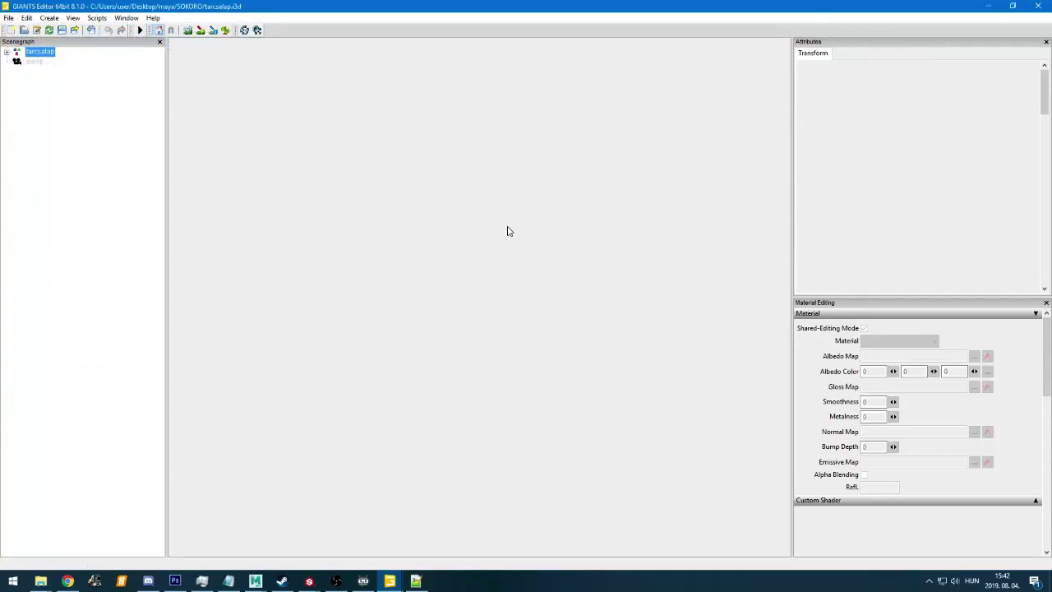
Import the exported disc file into the compactiller.i3d scene and parent tarcsalap under compactiller_main_component1
{"action": "key", "text": "alt+Tab"}
{"action": "left_click", "coordinate": [333, 104], "text": "alt"}
{"action": "key", "text": "ctrl+i"}
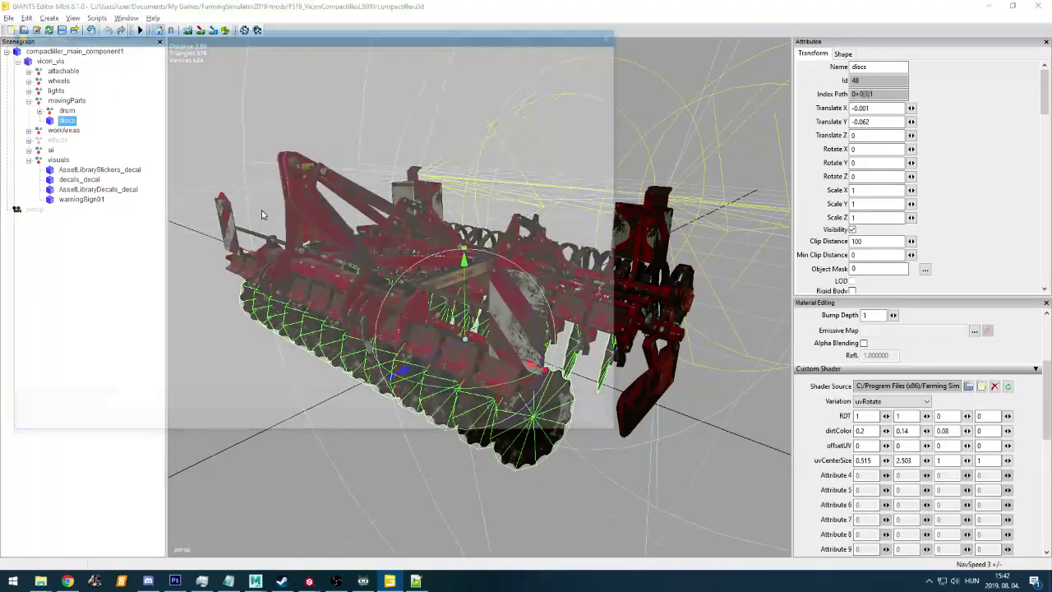
{"action": "left_click", "coordinate": [152, 134]}
{"action": "double_click", "coordinate": [168, 138]}
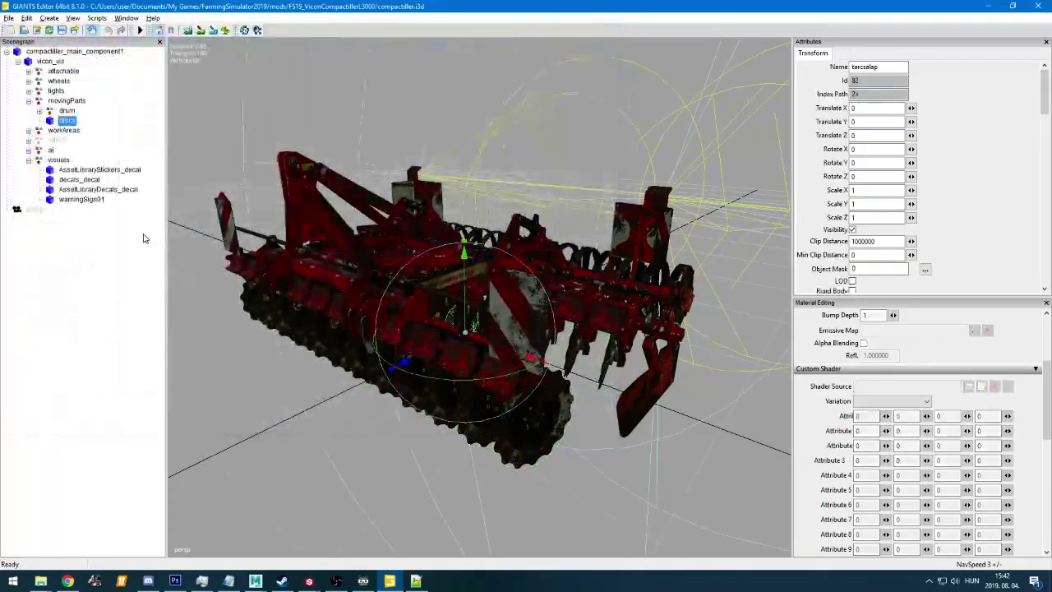
{"action": "left_click_drag", "start_coordinate": [39, 220], "coordinate": [49, 53]}
Move tarcsalap out beside the implement's side plate, to about 1.76 in X and 0.22 in Y
{"action": "scroll", "coordinate": [328, 296], "scroll_direction": "down", "scroll_amount": 2}
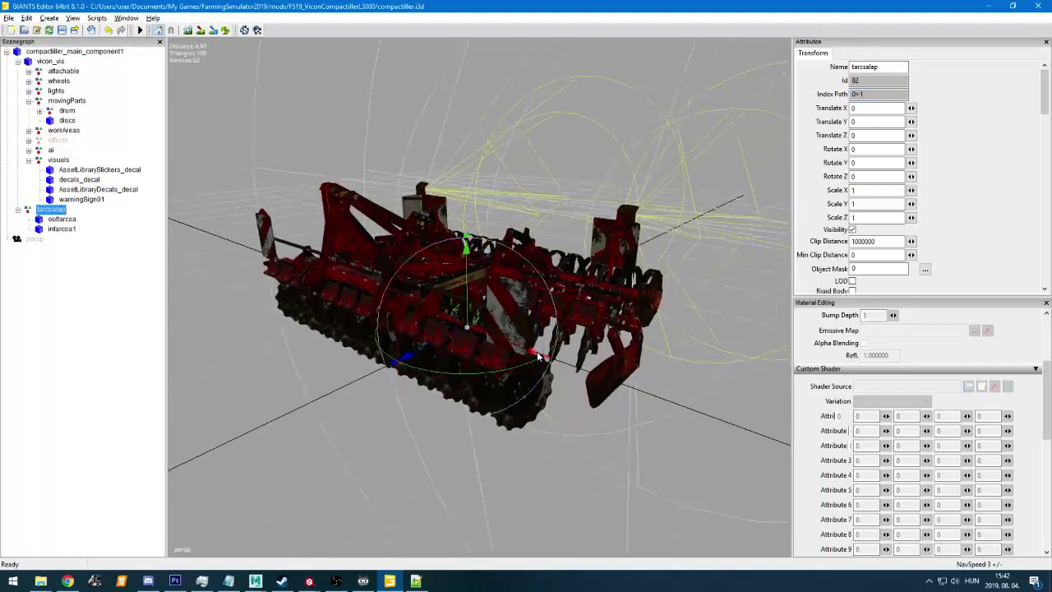
{"action": "middle_click_drag", "start_coordinate": [329, 296], "coordinate": [266, 253], "text": "alt"}
{"action": "left_click_drag", "start_coordinate": [448, 297], "coordinate": [502, 336]}
{"action": "scroll", "coordinate": [534, 296], "scroll_direction": "up", "scroll_amount": 5}
{"action": "middle_click_drag", "start_coordinate": [535, 296], "coordinate": [579, 297], "text": "alt"}
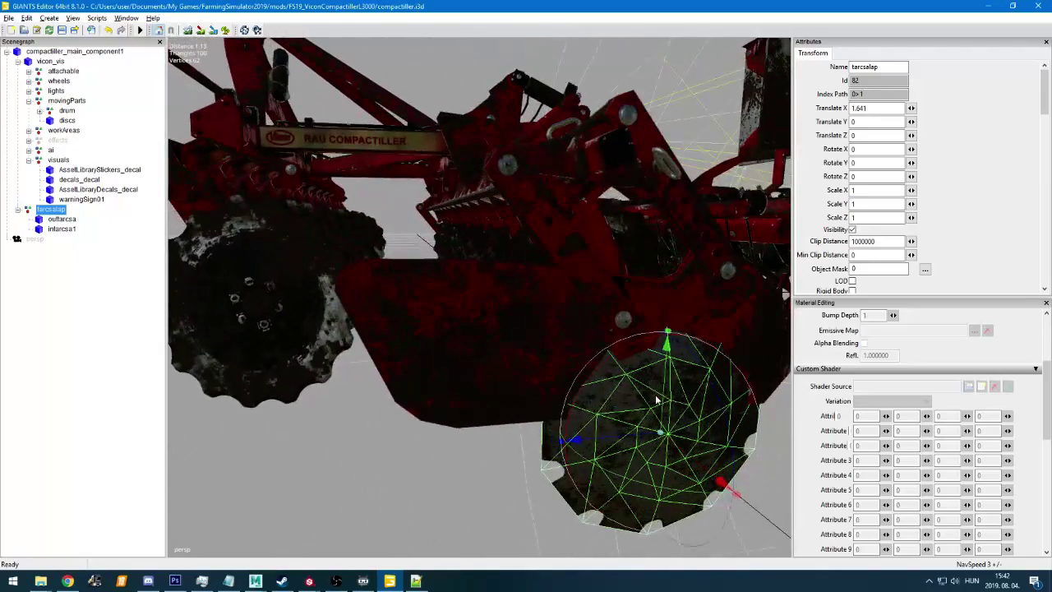
{"action": "left_click_drag", "start_coordinate": [655, 330], "coordinate": [698, 263]}
{"action": "left_click_drag", "start_coordinate": [728, 383], "coordinate": [745, 389]}
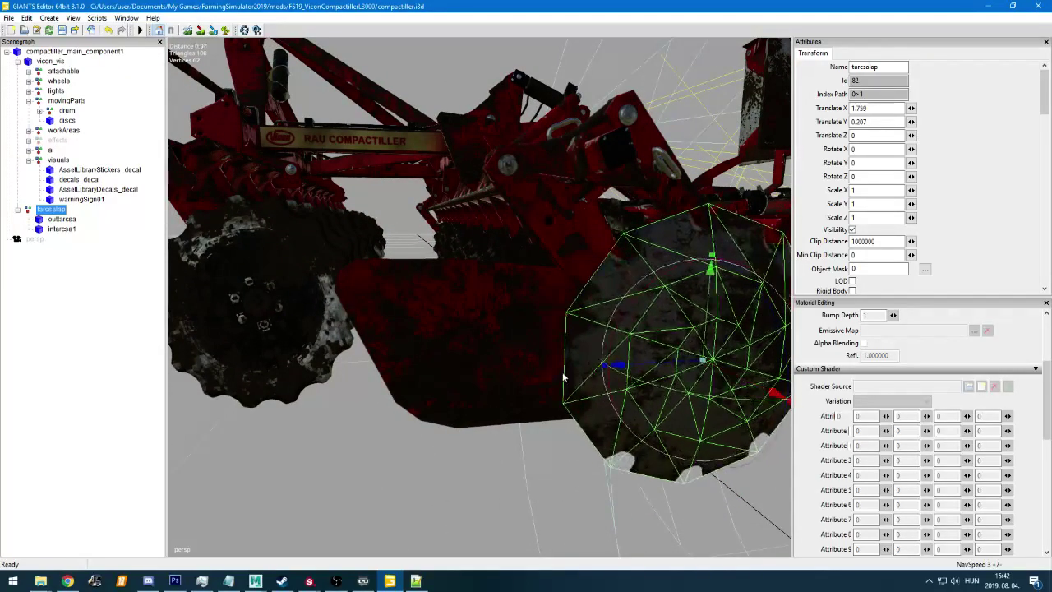
{"action": "scroll", "coordinate": [564, 376], "scroll_direction": "down", "scroll_amount": 3}
{"action": "left_click_drag", "start_coordinate": [563, 376], "coordinate": [609, 406], "text": "alt"}
{"action": "middle_click_drag", "start_coordinate": [610, 407], "coordinate": [483, 281]}
{"action": "left_click_drag", "start_coordinate": [488, 266], "coordinate": [489, 263]}
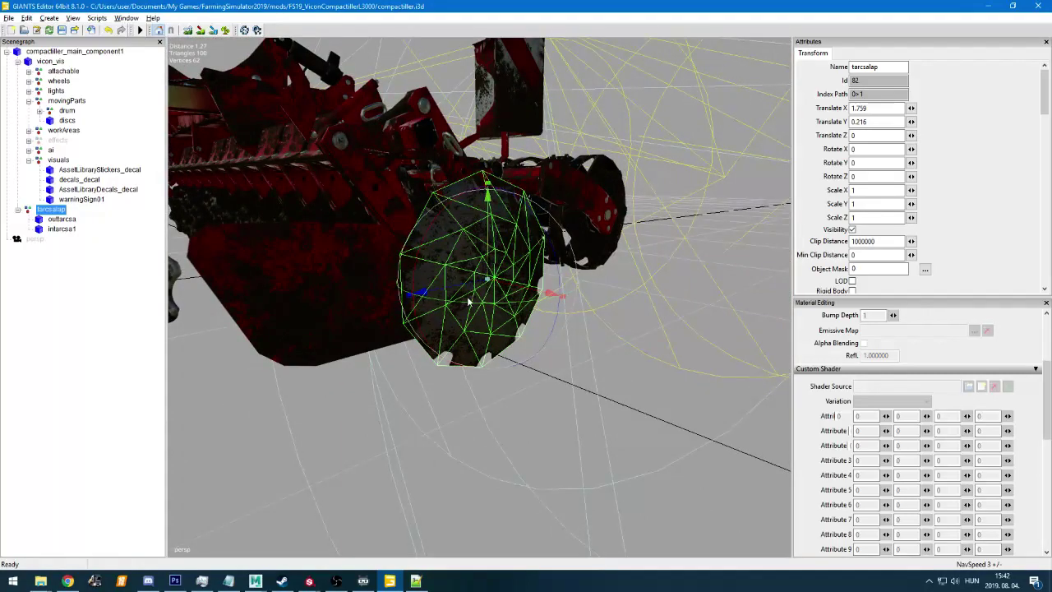
Examine the outtarcsa and discs shapes and the gloss map texture used by discs
{"action": "left_click", "coordinate": [26, 316]}
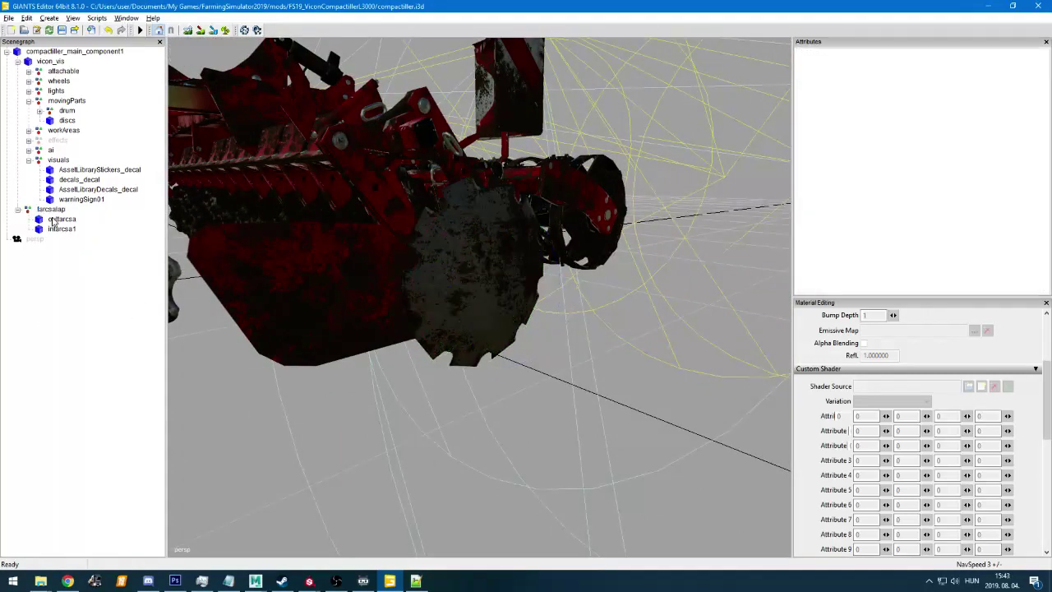
{"action": "left_click", "coordinate": [57, 220]}
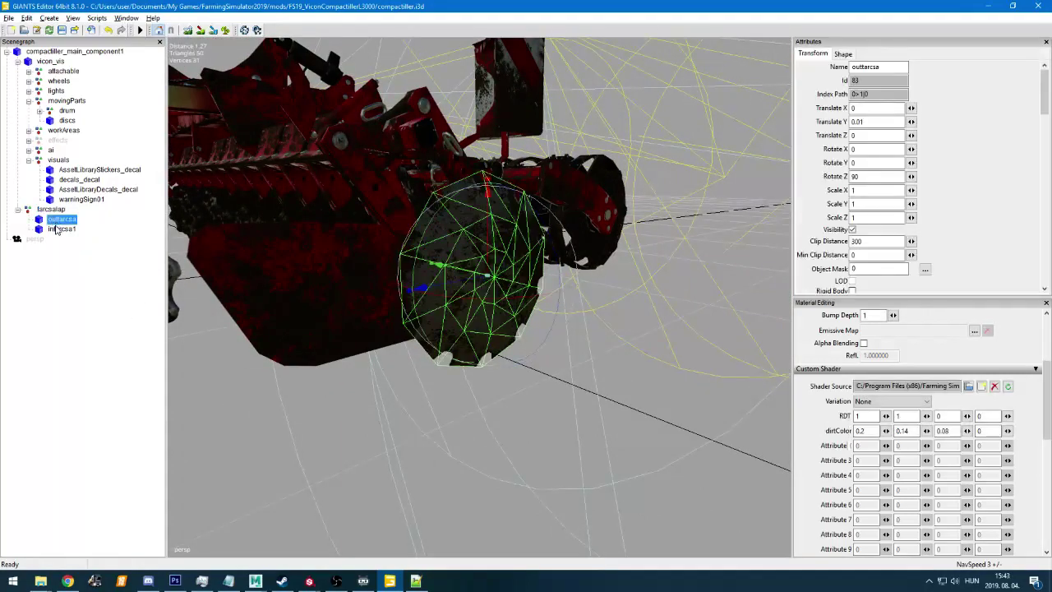
{"action": "left_click", "coordinate": [66, 120]}
{"action": "scroll", "coordinate": [511, 314], "scroll_direction": "up", "scroll_amount": 6}
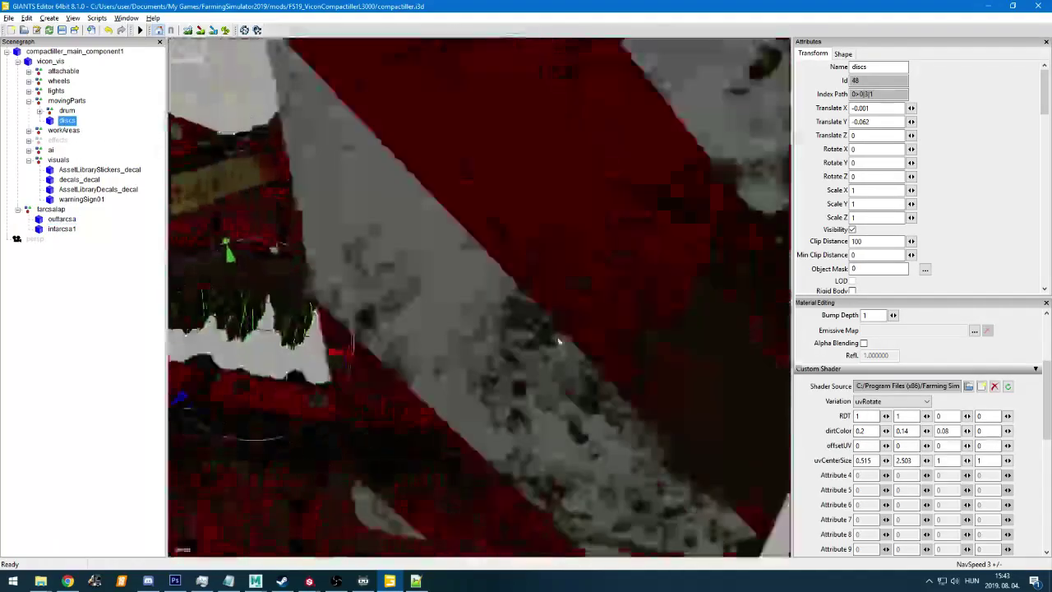
{"action": "left_click_drag", "start_coordinate": [558, 340], "coordinate": [592, 354], "text": "alt"}
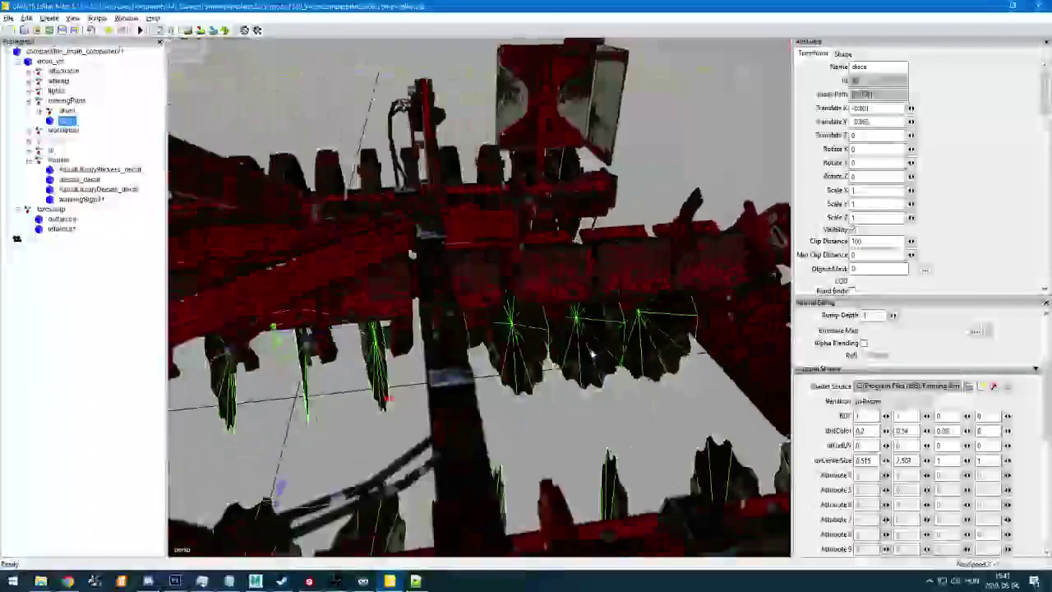
{"action": "middle_click_drag", "start_coordinate": [592, 354], "coordinate": [641, 346]}
{"action": "scroll", "coordinate": [969, 351], "scroll_direction": "up", "scroll_amount": 3}
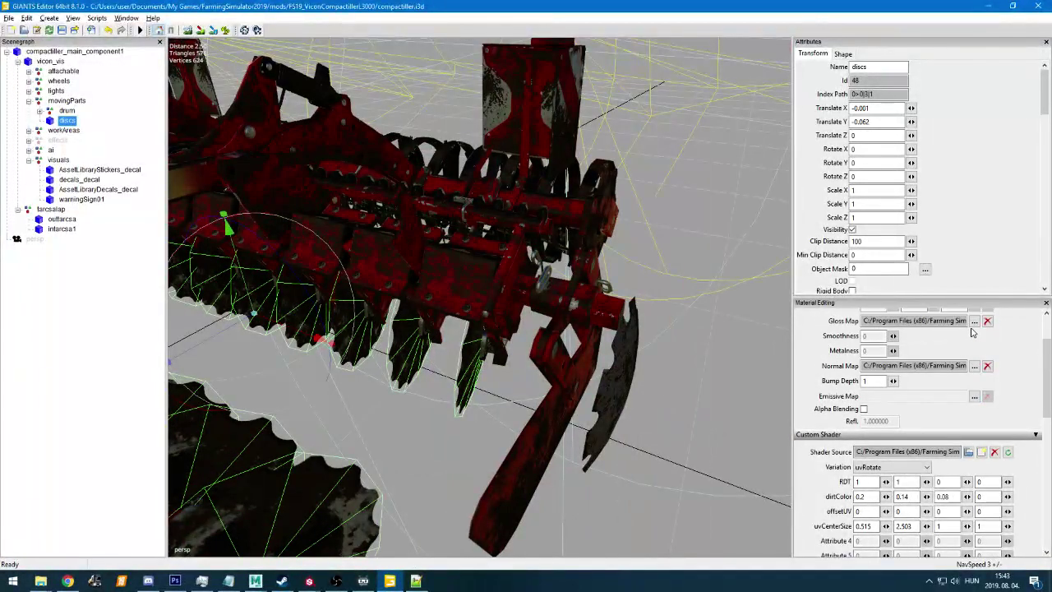
{"action": "left_click", "coordinate": [974, 321]}
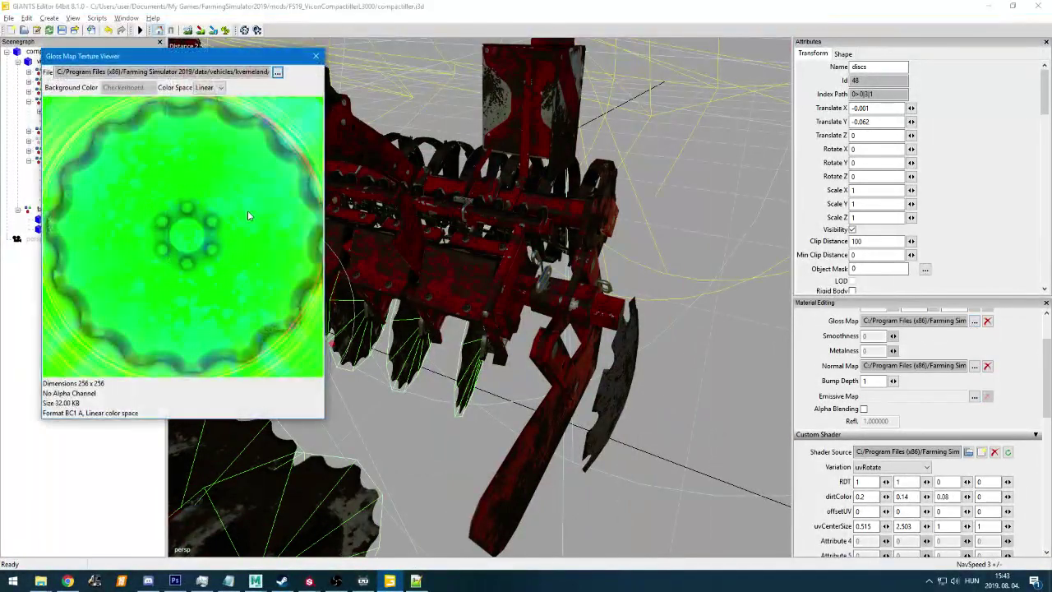
{"action": "left_click", "coordinate": [315, 56]}
{"action": "middle_click_drag", "start_coordinate": [386, 362], "coordinate": [389, 376]}
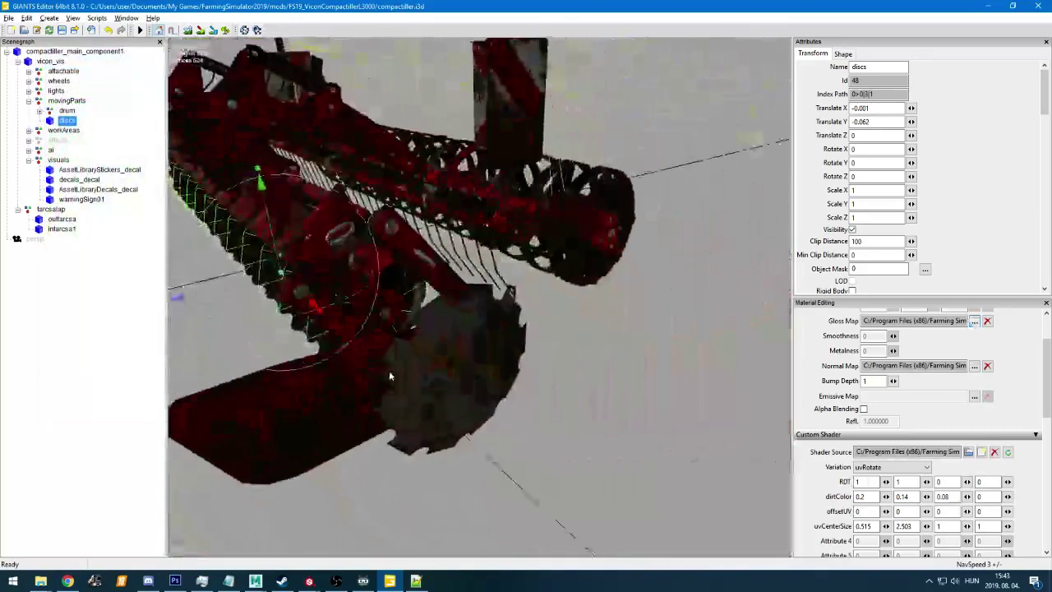
Compare the drum, screwsDecal and discs nodes with outtarcsa and intarcsa1, and check intarcsa1's index path
{"action": "left_click_drag", "start_coordinate": [390, 371], "coordinate": [388, 365], "text": "alt"}
{"action": "double_click", "coordinate": [67, 113]}
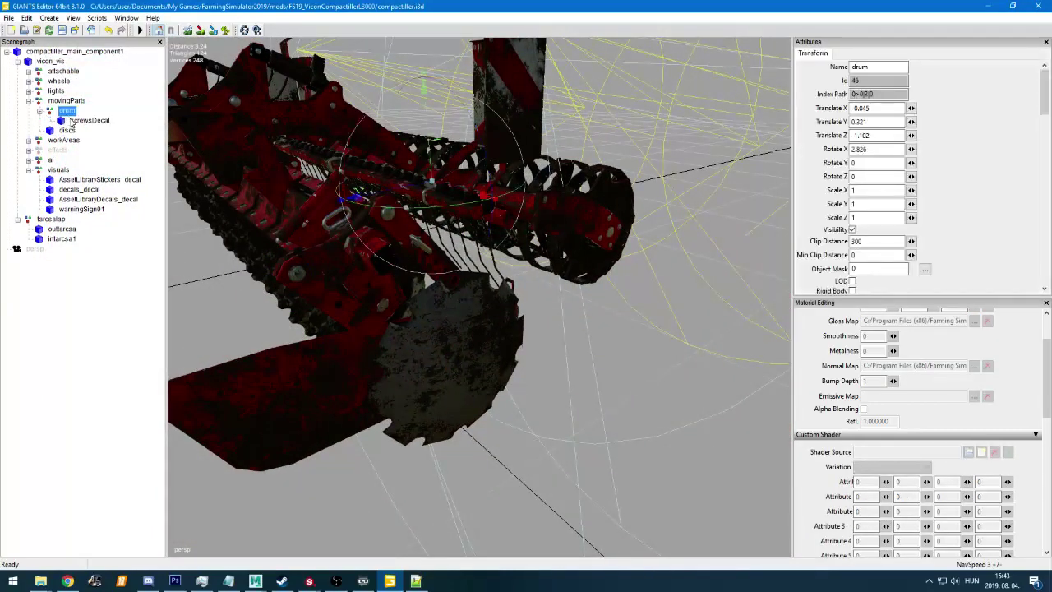
{"action": "double_click", "coordinate": [89, 120]}
{"action": "double_click", "coordinate": [67, 130]}
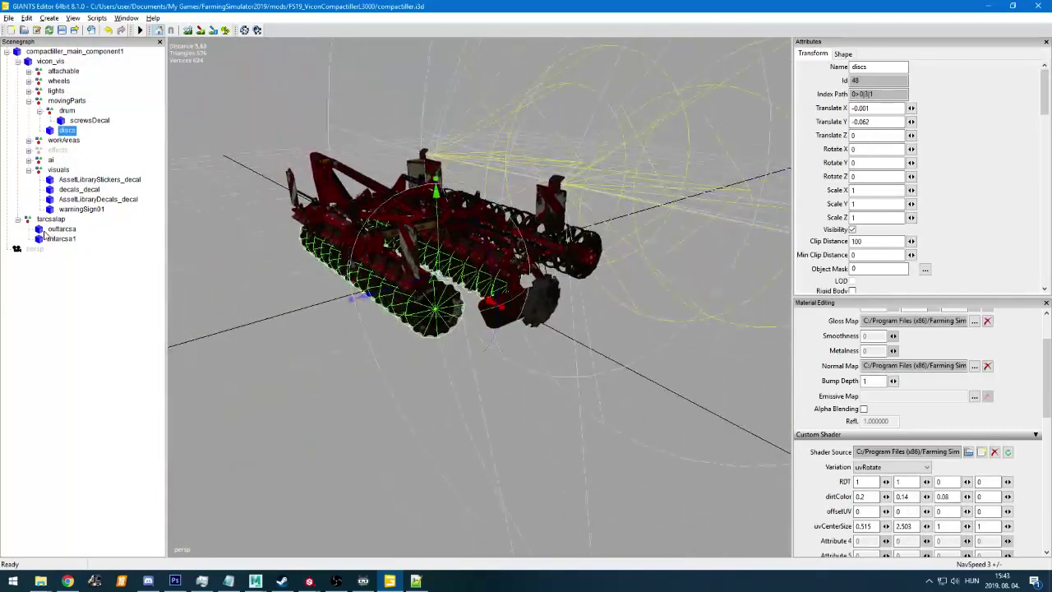
{"action": "left_click", "coordinate": [58, 229]}
{"action": "left_click", "coordinate": [61, 238]}
{"action": "left_click", "coordinate": [63, 248]}
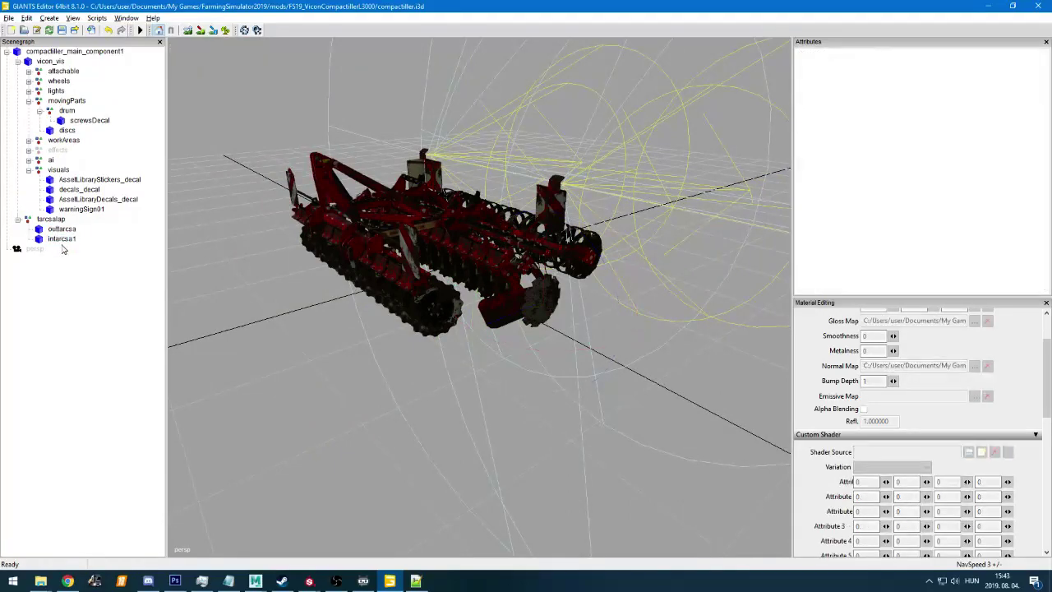
{"action": "left_click", "coordinate": [61, 239]}
Back in compactillerL3000.xml, duplicate the speedRotatingPart line again and set the two copies' shaderNode values to discs1 and discs2
{"action": "key", "text": "alt+Tab"}
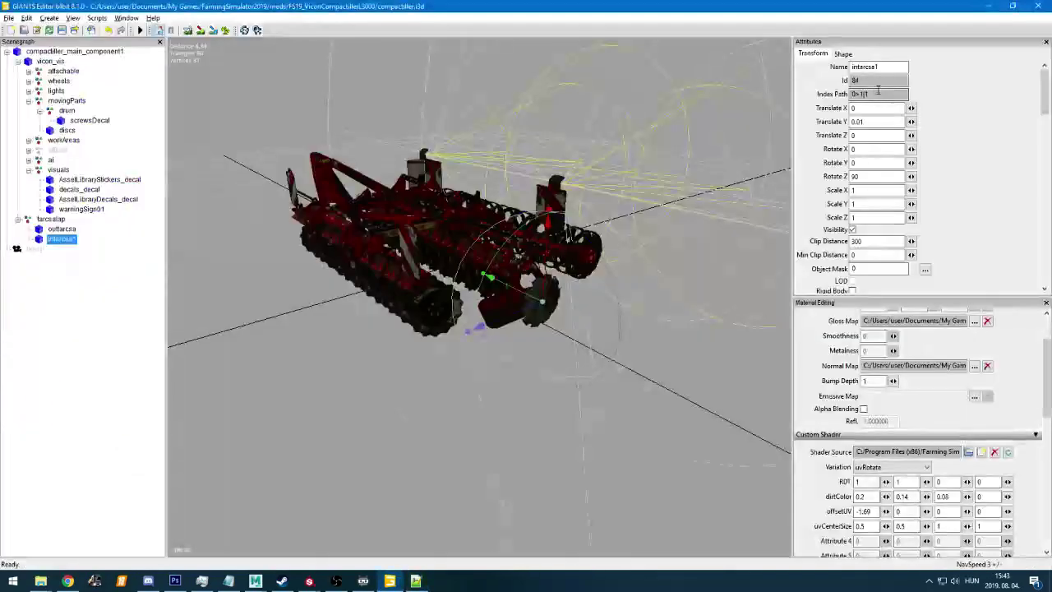
{"action": "key", "text": "alt+Tab"}
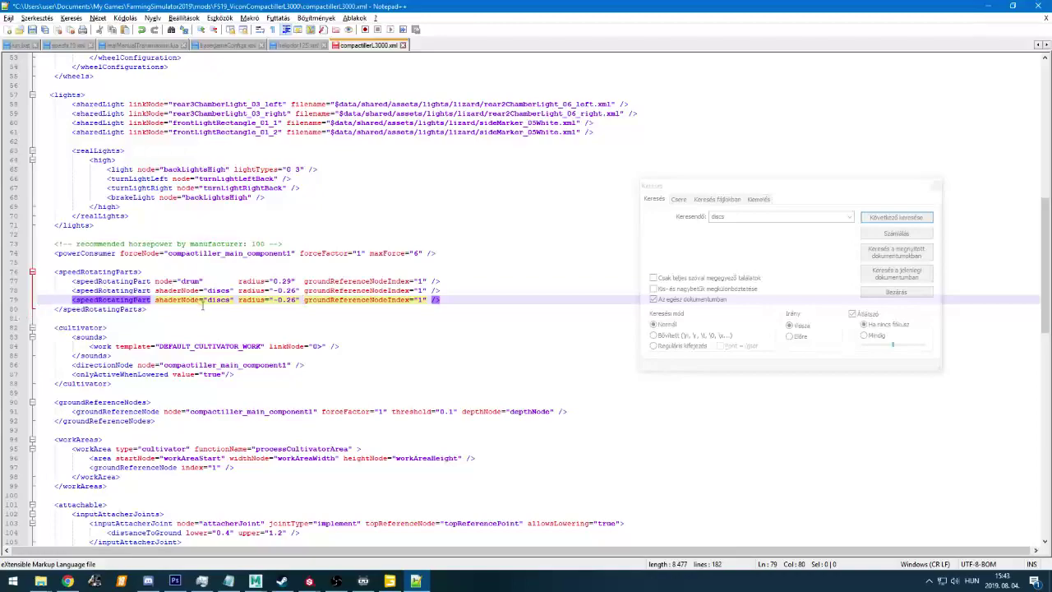
{"action": "key", "text": "ctrl+d"}
{"action": "left_click", "coordinate": [229, 300]}
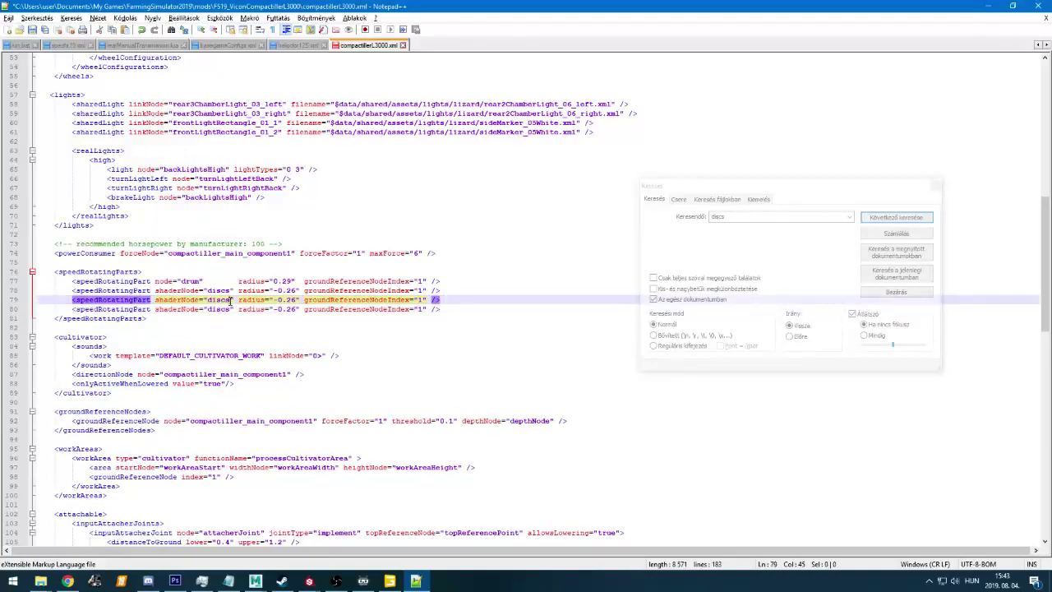
{"action": "left_click", "coordinate": [233, 308]}
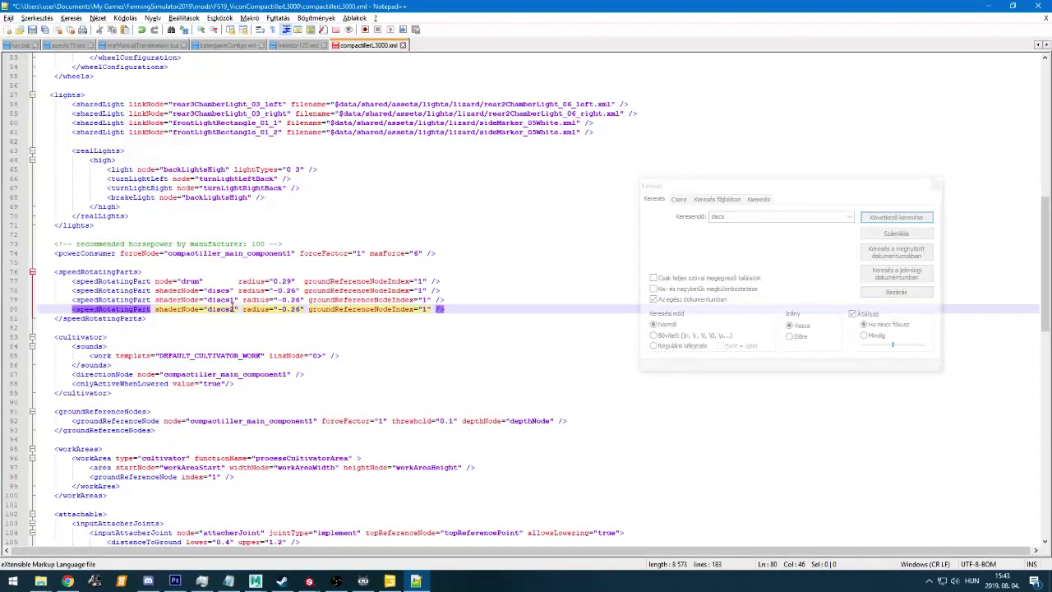
Duplicate the discs1 i3dMapping line and set the copy's id to discs2
{"action": "scroll", "coordinate": [232, 305], "scroll_direction": "down", "scroll_amount": 20}
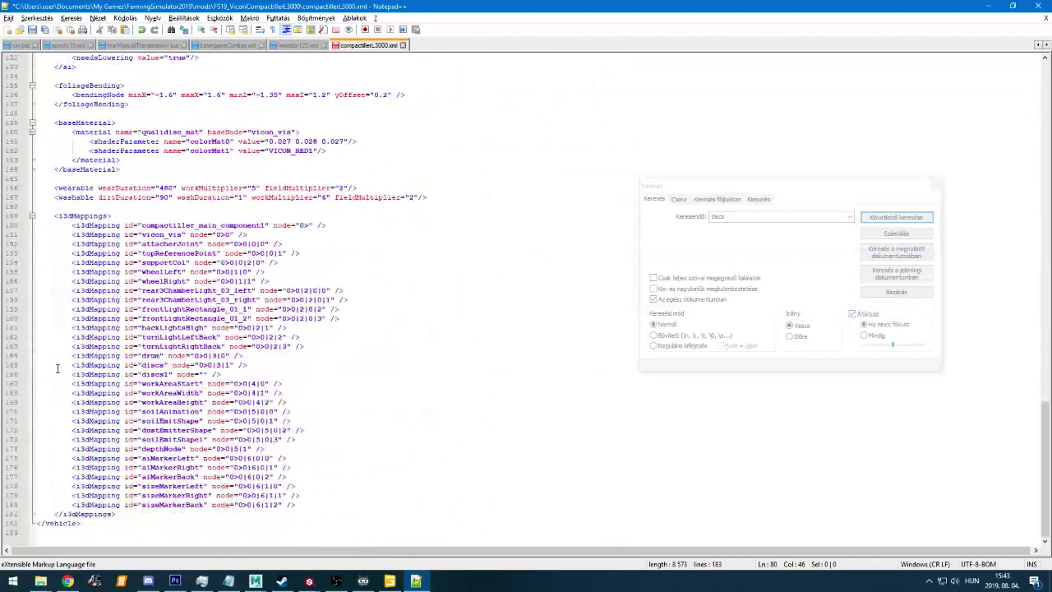
{"action": "left_click", "coordinate": [18, 364]}
{"action": "key", "text": "ctrl+d"}
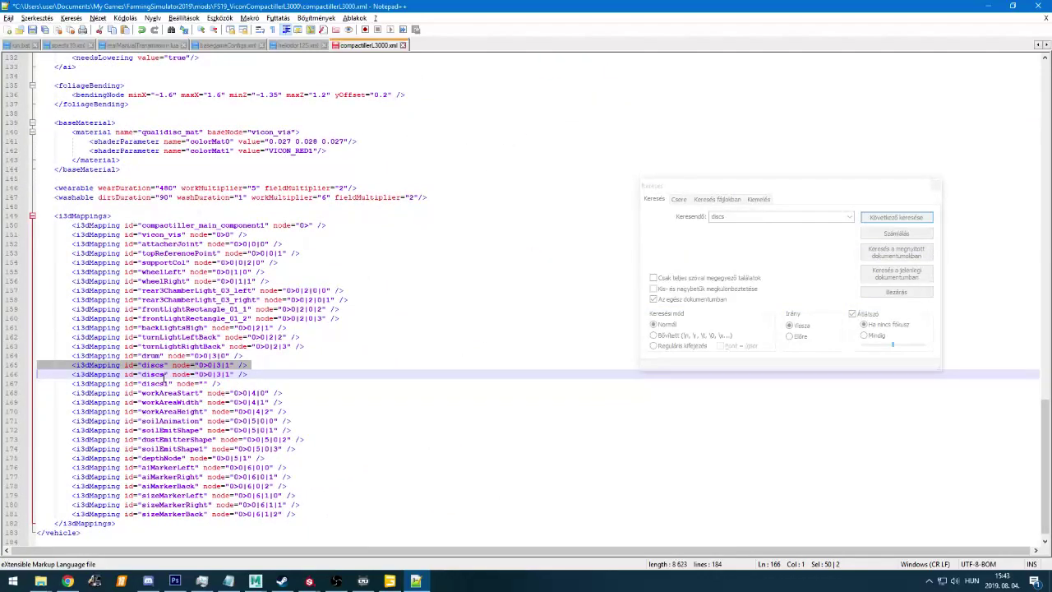
{"action": "key", "text": "ctrl+z"}
{"action": "key", "text": "ctrl+d"}
{"action": "left_click", "coordinate": [167, 384]}
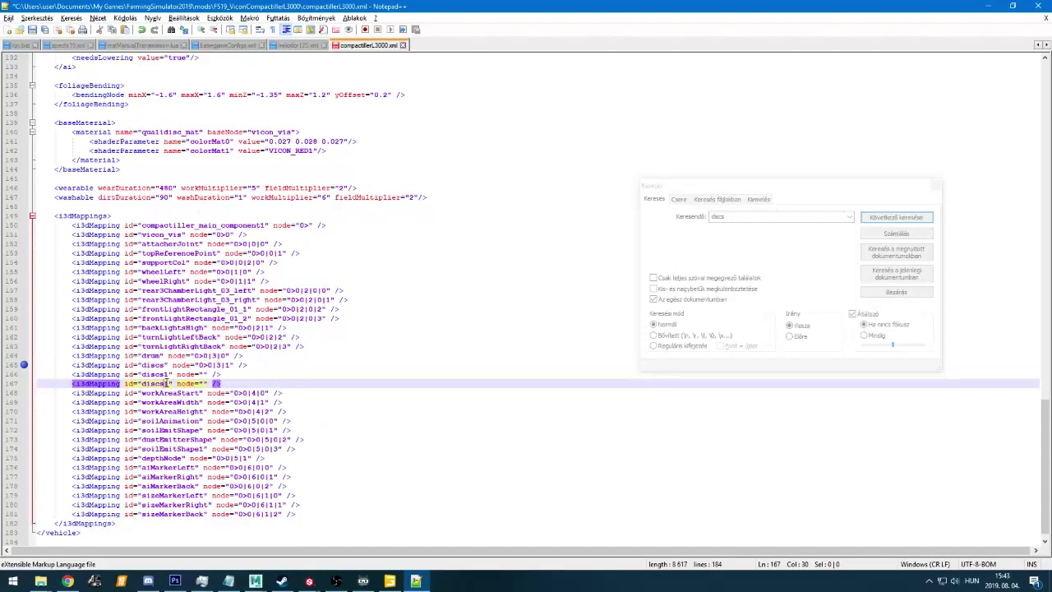
Set the mapping node of discs1 to 0>1|1 and of discs2 to 0>1|0
{"action": "left_click", "coordinate": [203, 374]}
{"action": "type", "text": "0>0|3|1"}
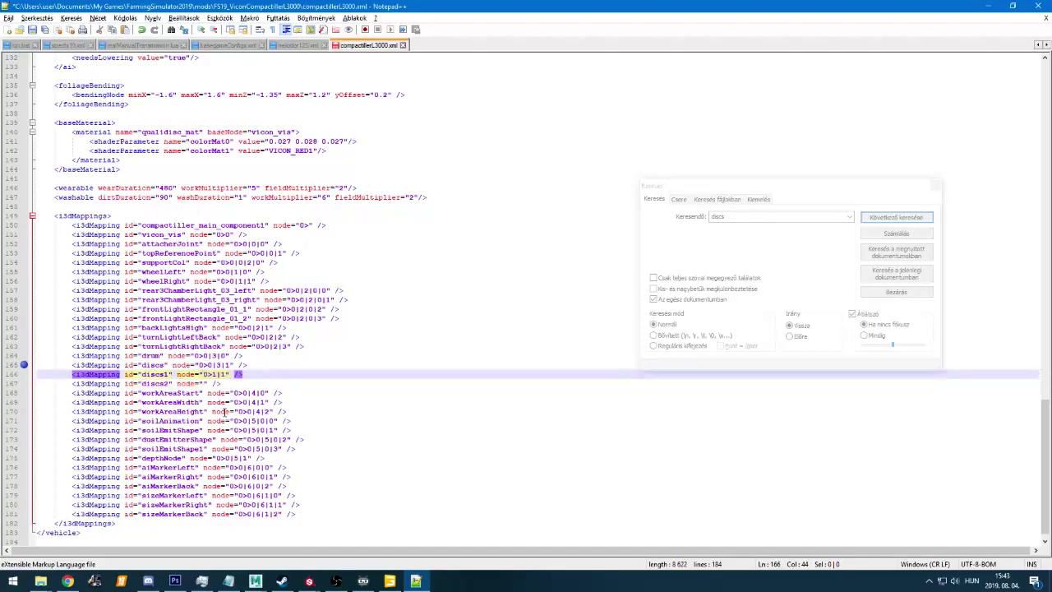
{"action": "left_click", "coordinate": [204, 383]}
{"action": "type", "text": "0>1|1"}
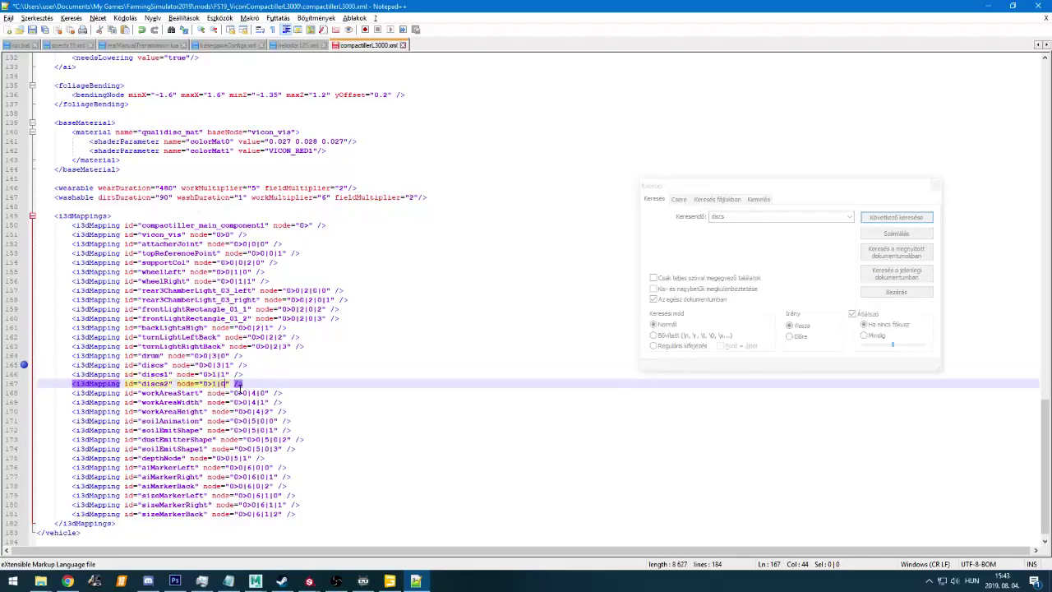
Switch to the browser's YouTube live dashboard and check the chat and the broadcast status in OBS
{"action": "key", "text": "alt+Tab"}
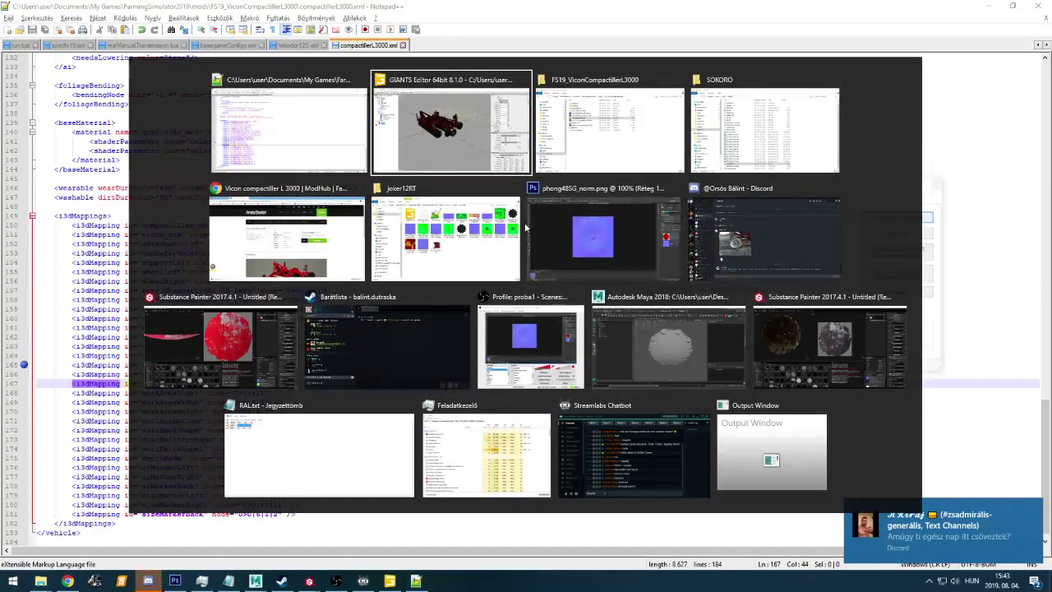
{"action": "left_click", "coordinate": [288, 238]}
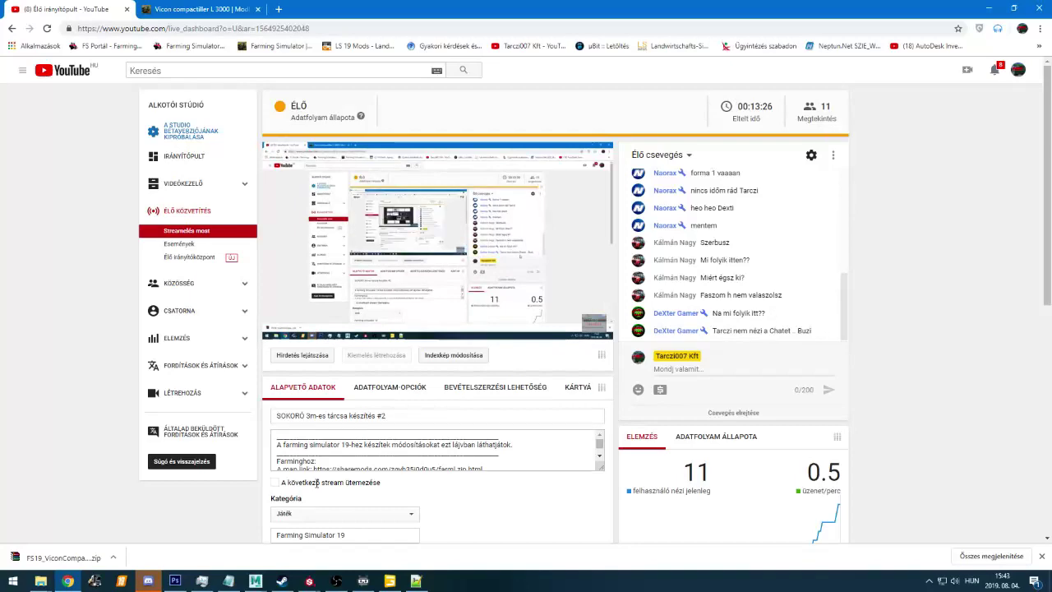
{"action": "left_click", "coordinate": [337, 581]}
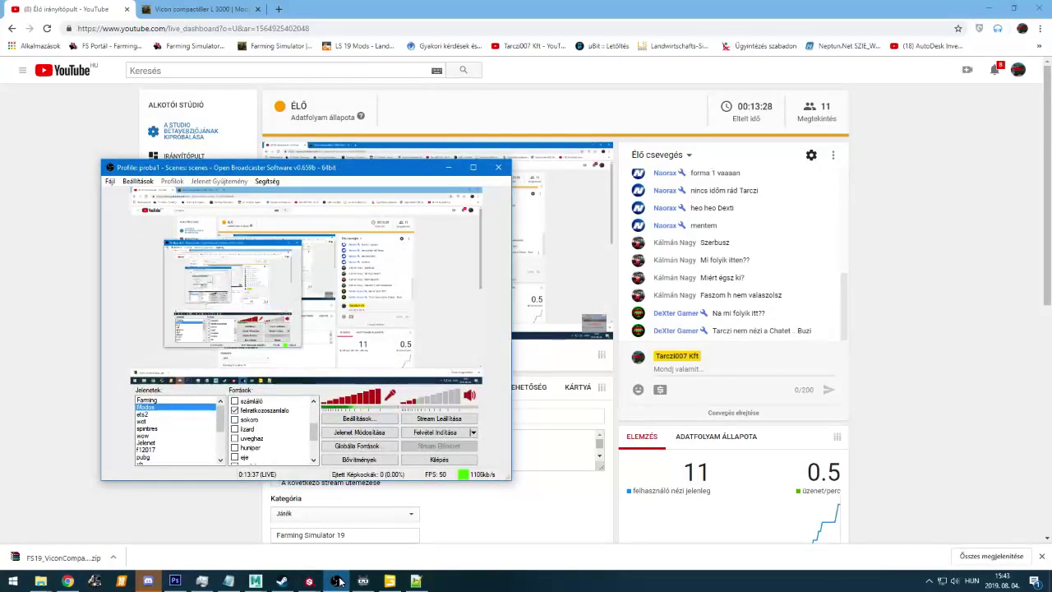
{"action": "left_click", "coordinate": [958, 310]}
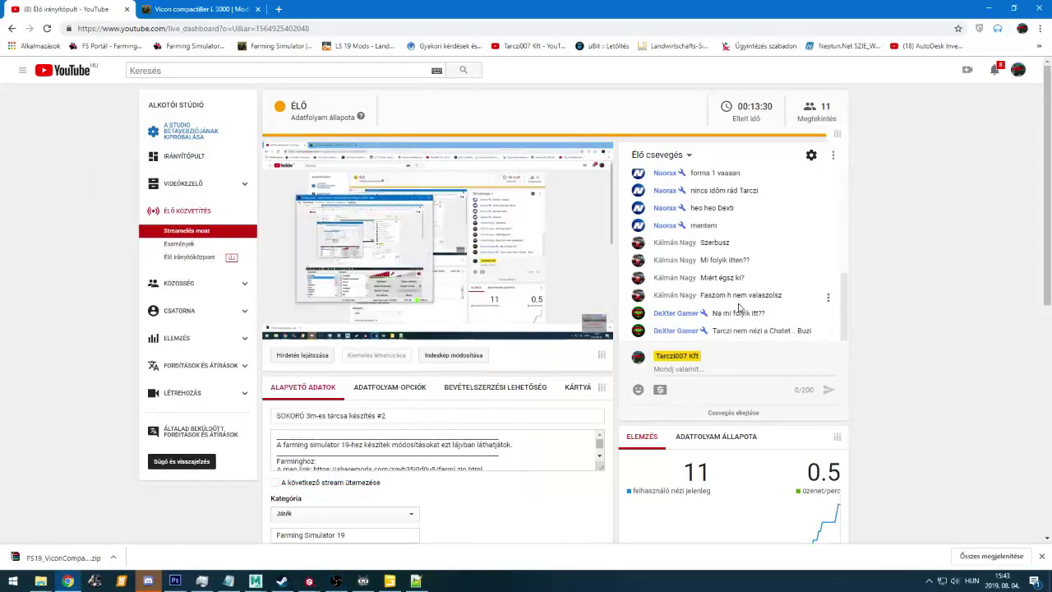
Switch to GIANTS Editor and inspect the discs node's custom shader variation and uvCenterSize values
{"action": "key", "text": "alt+Tab"}
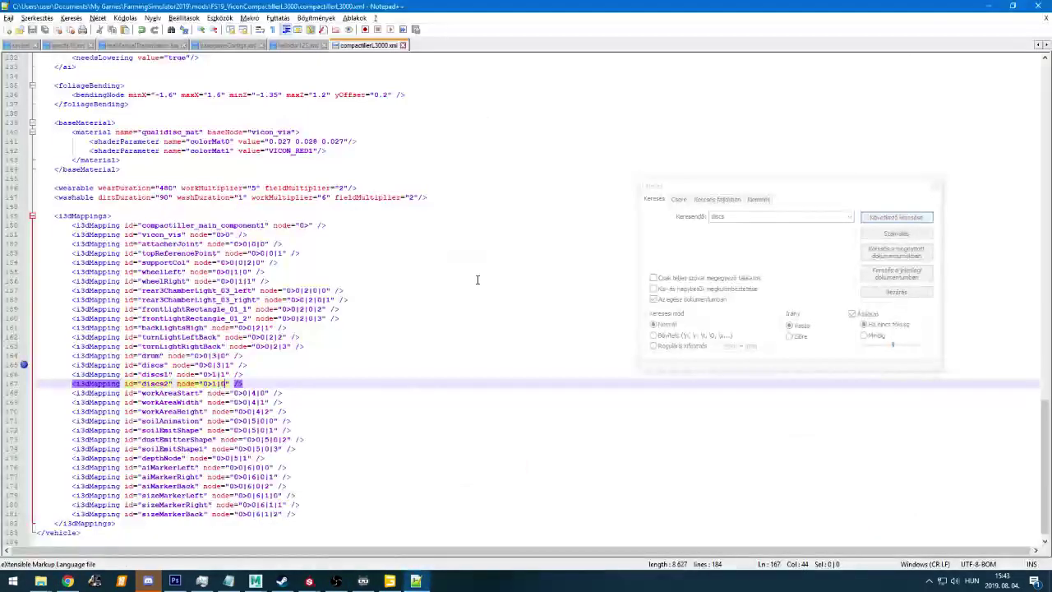
{"action": "key", "text": "alt+Tab"}
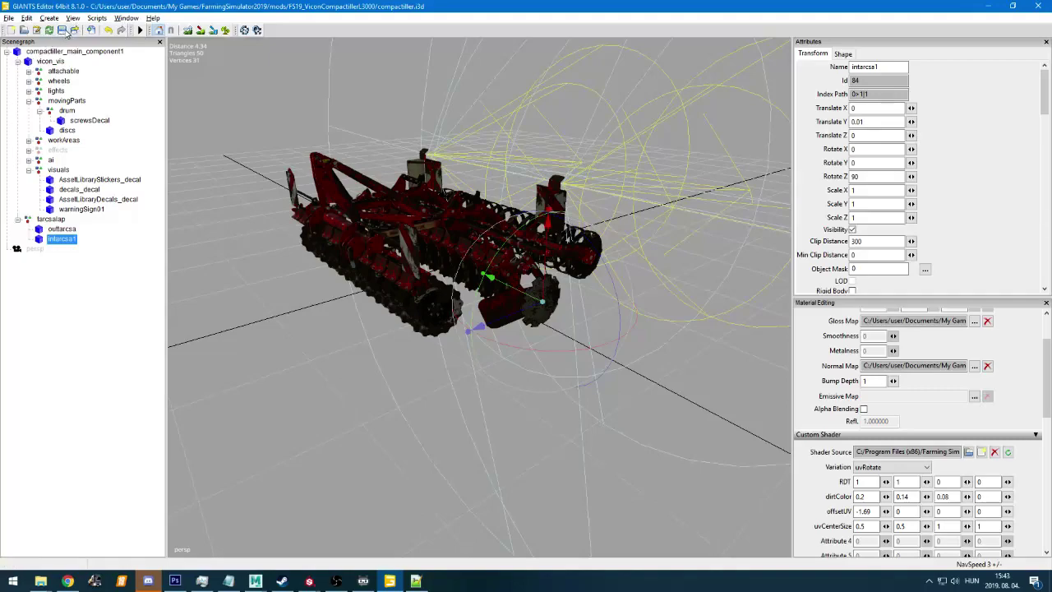
{"action": "left_click_drag", "start_coordinate": [493, 288], "coordinate": [313, 280], "text": "alt"}
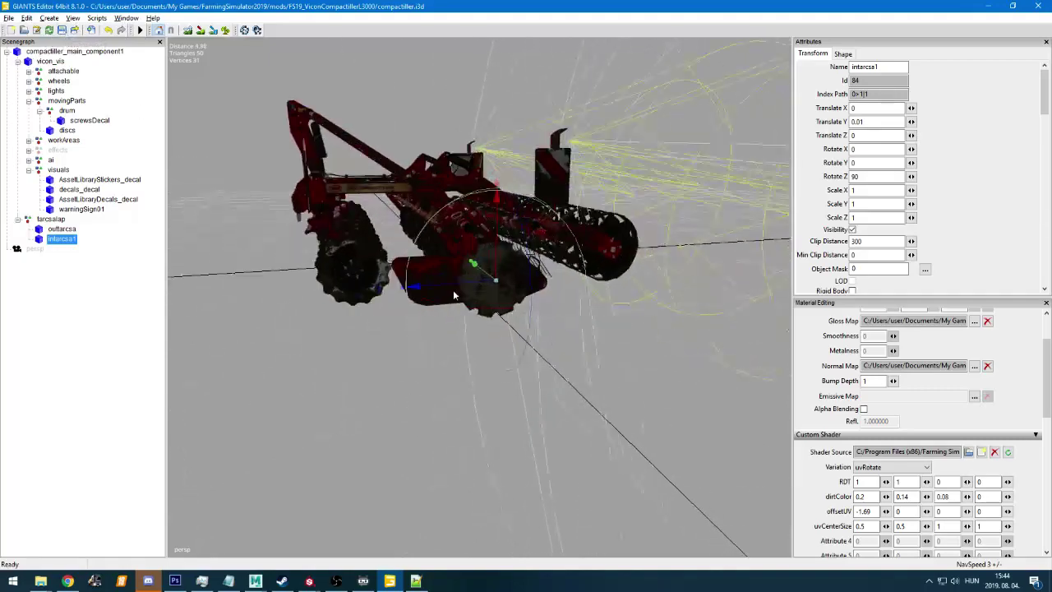
{"action": "scroll", "coordinate": [372, 281], "scroll_direction": "up", "scroll_amount": 5}
{"action": "left_click", "coordinate": [67, 130]}
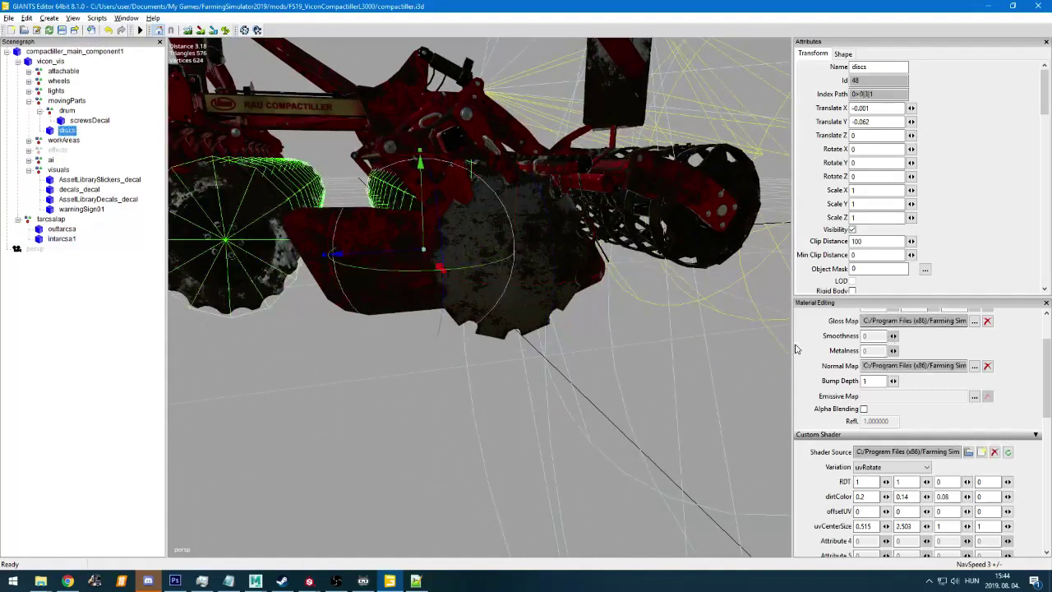
{"action": "key", "text": "f"}
{"action": "scroll", "coordinate": [883, 436], "scroll_direction": "up", "scroll_amount": 1}
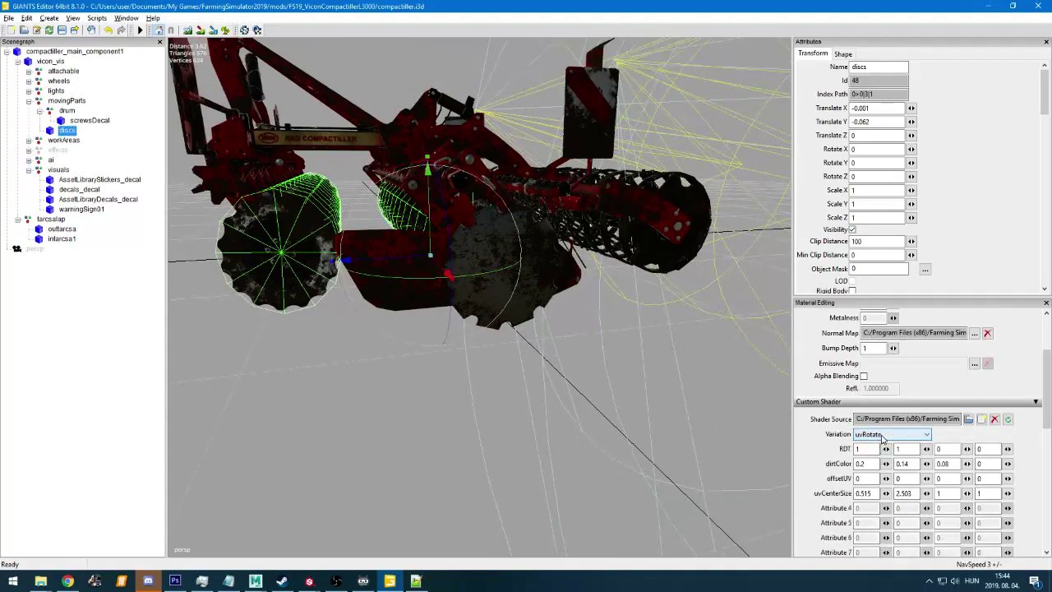
{"action": "left_click", "coordinate": [864, 493]}
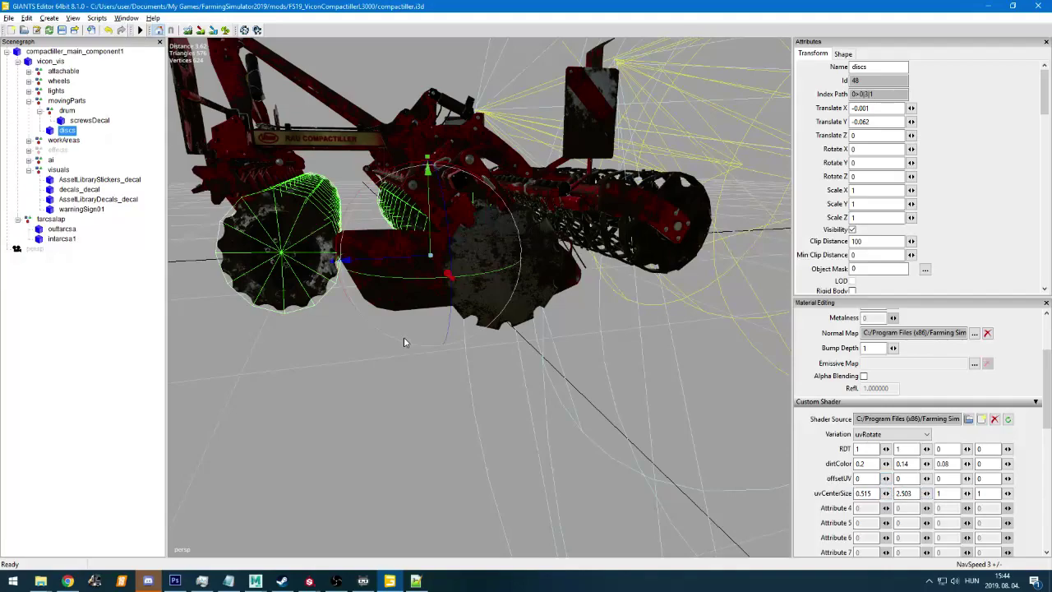
Set the custom shader variation of the outtarcsa disc to uvRotate
{"action": "left_click", "coordinate": [61, 229]}
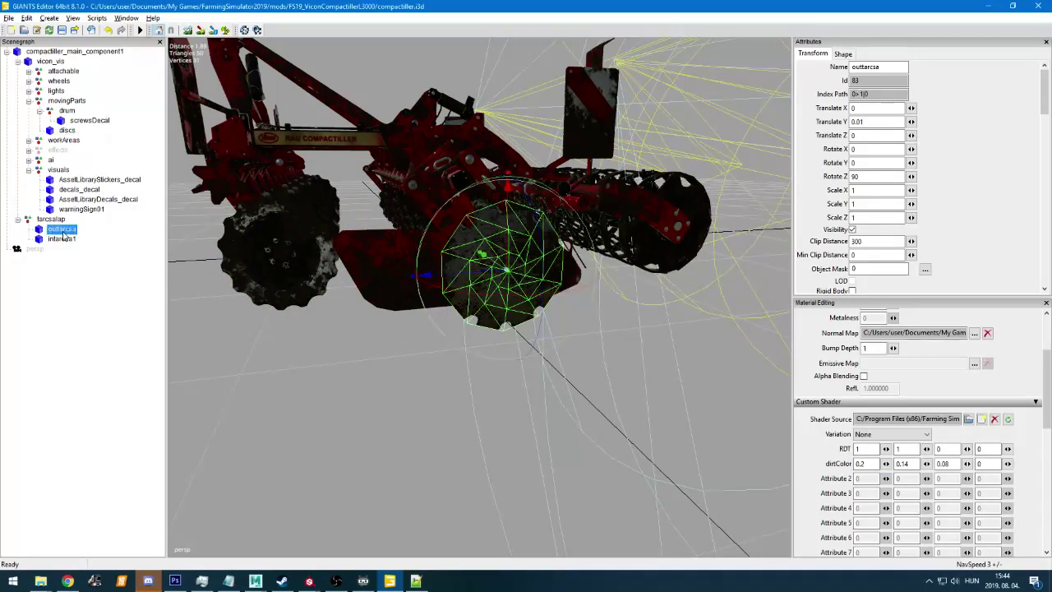
{"action": "left_click", "coordinate": [875, 434]}
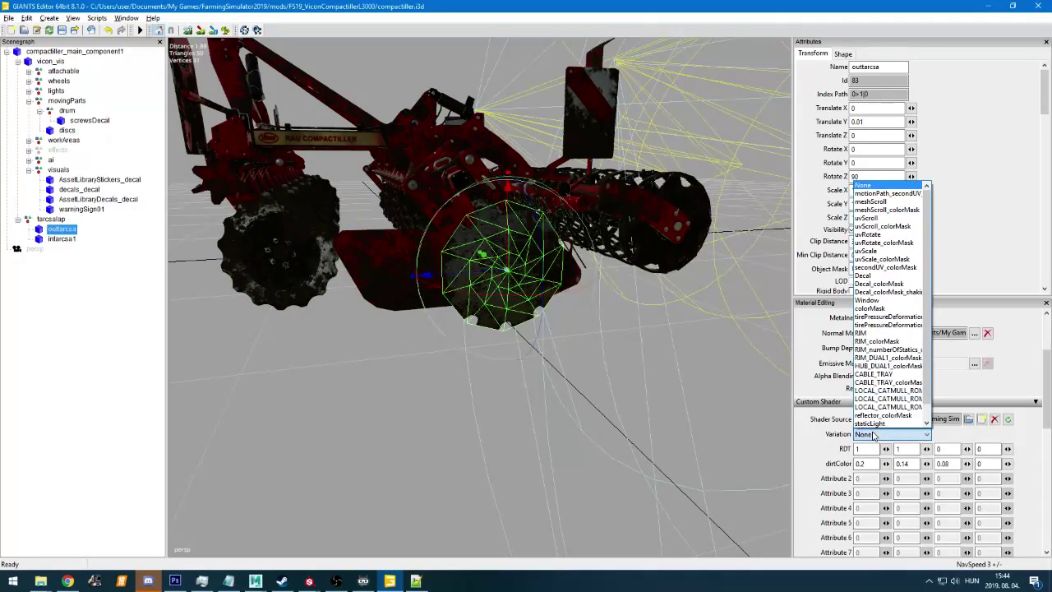
{"action": "key", "text": "Down"}
{"action": "key", "text": "Down"}
{"action": "key", "text": "Down"}
{"action": "key", "text": "Down"}
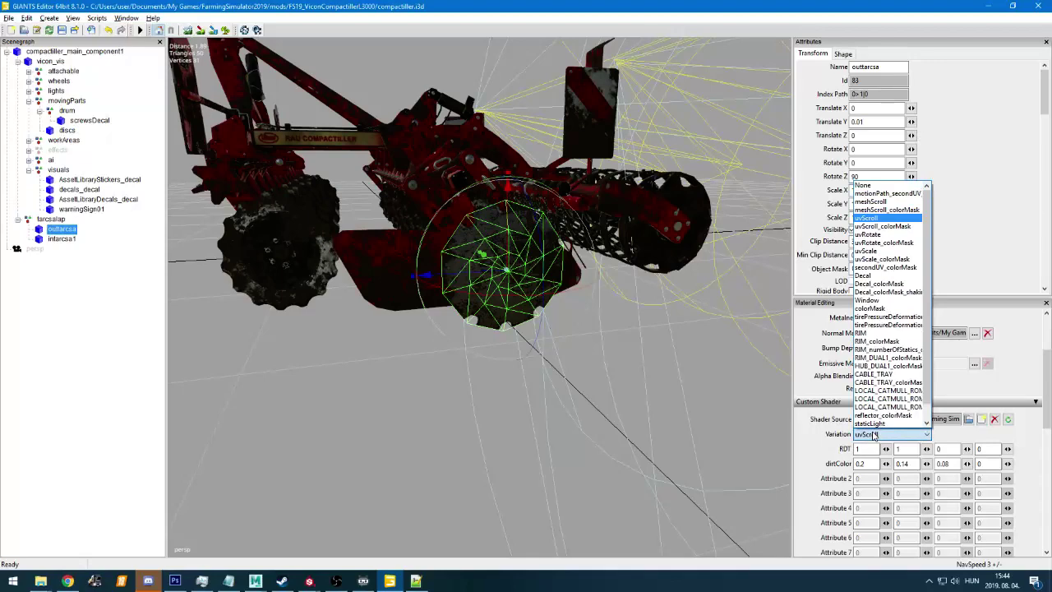
{"action": "left_click", "coordinate": [872, 235]}
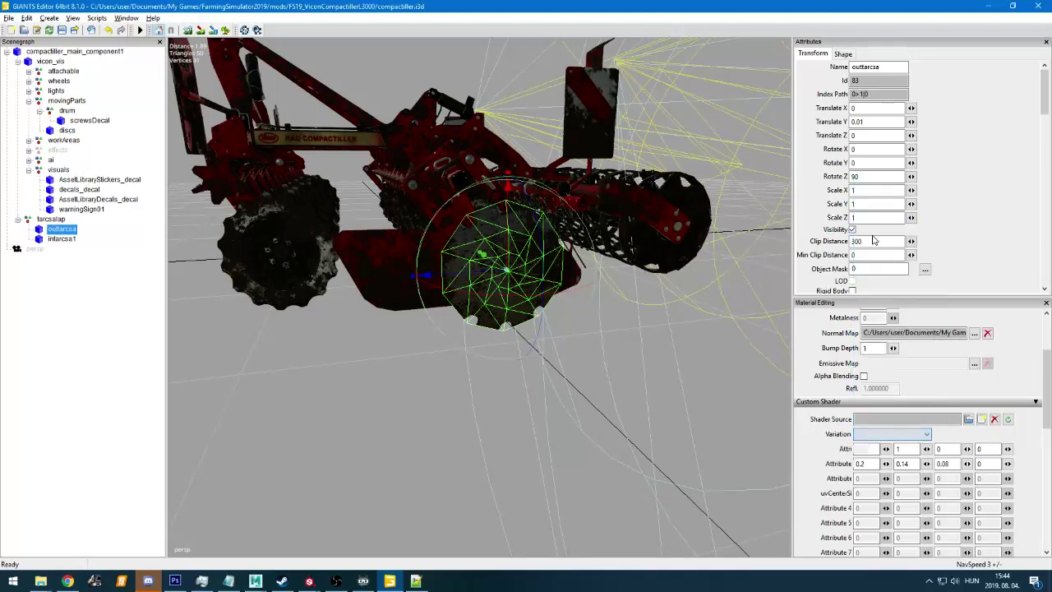
Compare the custom shader settings of intarcsa1 and outtarcsa, including intarcsa1's offsetUV value
{"action": "left_click", "coordinate": [64, 238]}
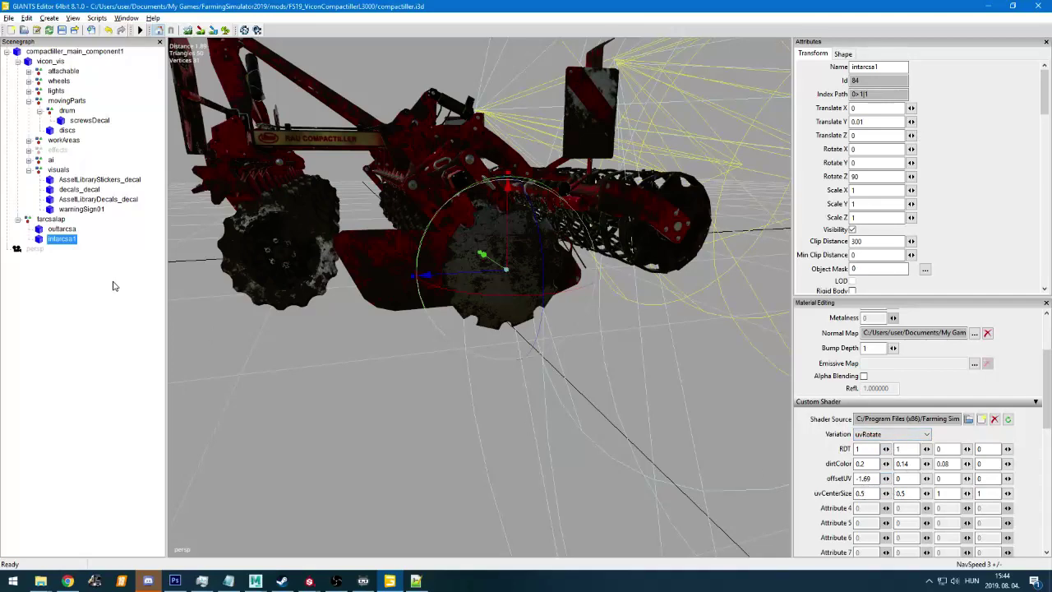
{"action": "left_click", "coordinate": [63, 230]}
{"action": "left_click", "coordinate": [63, 238]}
{"action": "left_click_drag", "start_coordinate": [871, 478], "coordinate": [789, 482]}
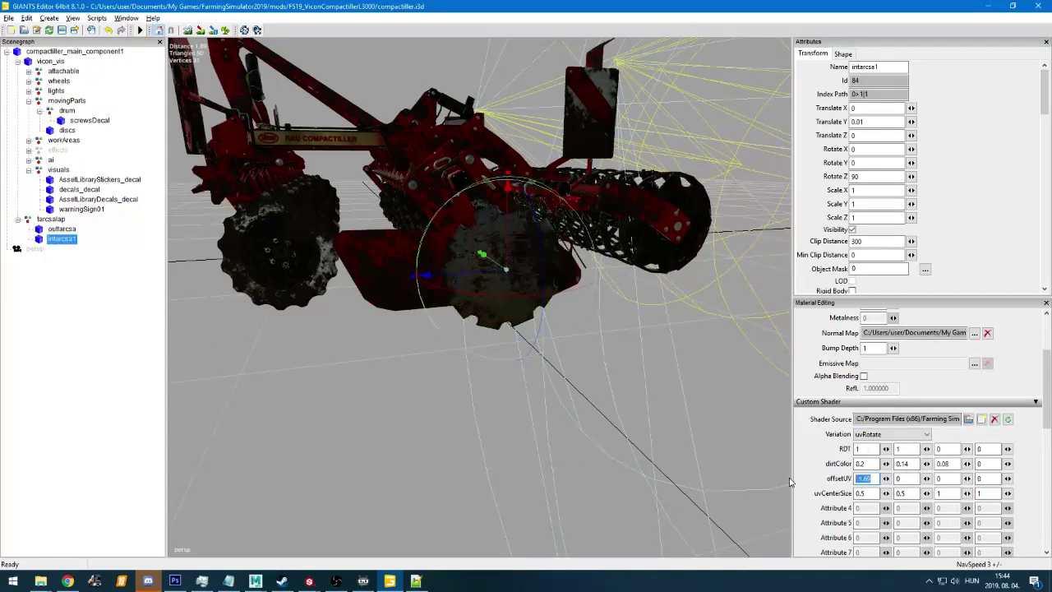
{"action": "left_click", "coordinate": [96, 254]}
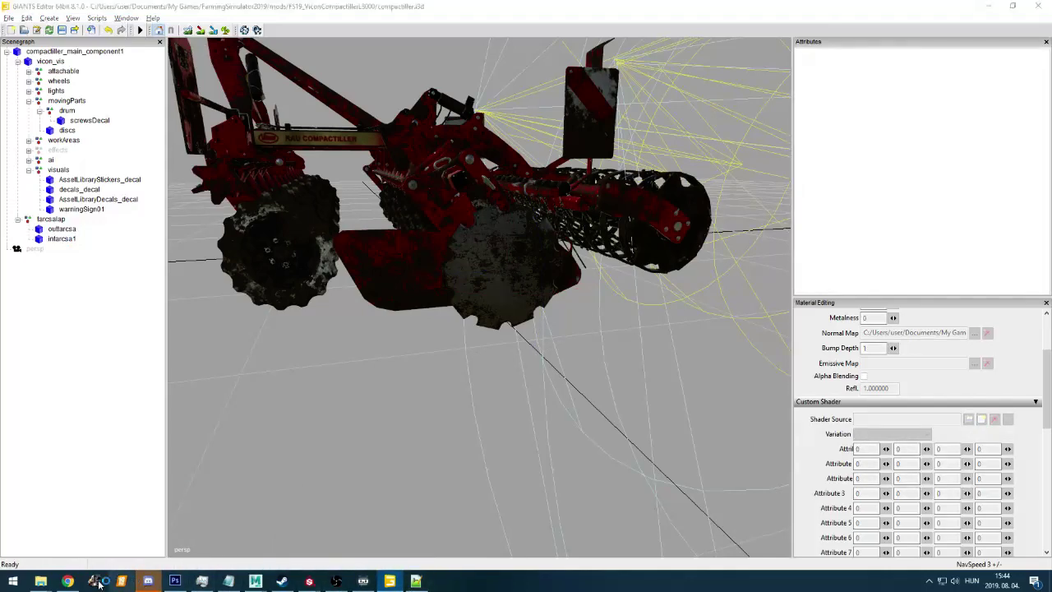
Launch Farming Simulator 19, skip the intro videos and open the career's saved games
{"action": "left_click", "coordinate": [69, 581]}
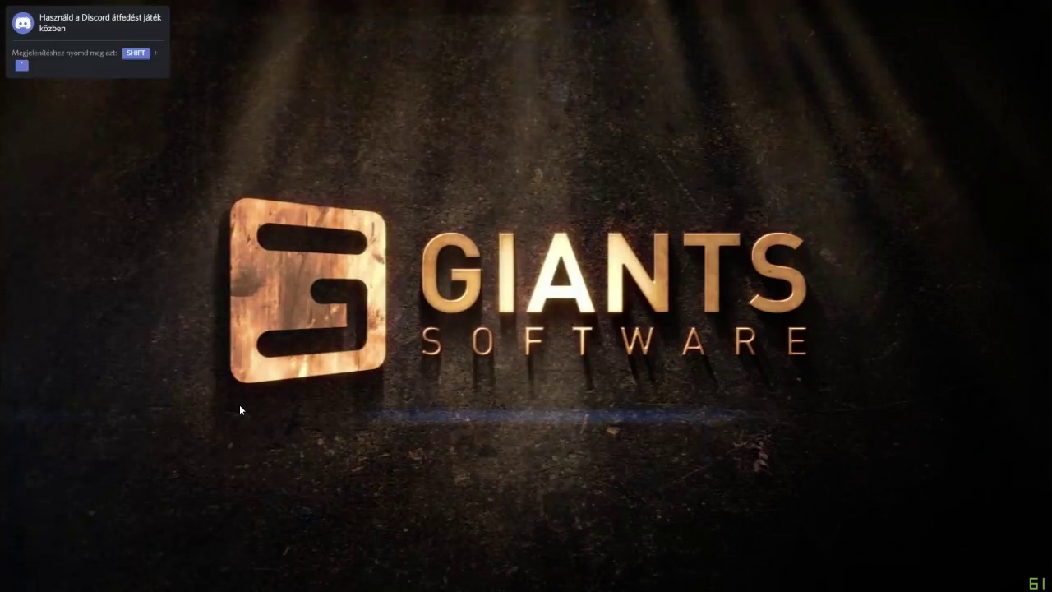
{"action": "left_click", "coordinate": [205, 278]}
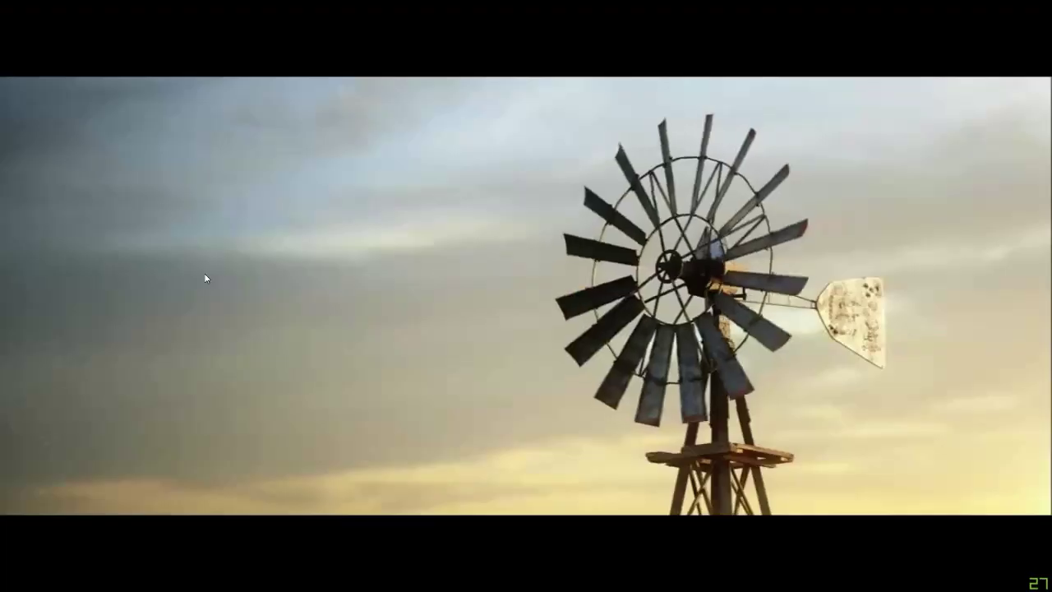
{"action": "left_click", "coordinate": [216, 287]}
{"action": "left_click", "coordinate": [244, 348]}
Load the Játékállás 4 save on Felsbrunn with the Vicon Compactiller L 3000 mod enabled
{"action": "scroll", "coordinate": [663, 355], "scroll_direction": "down", "scroll_amount": 4}
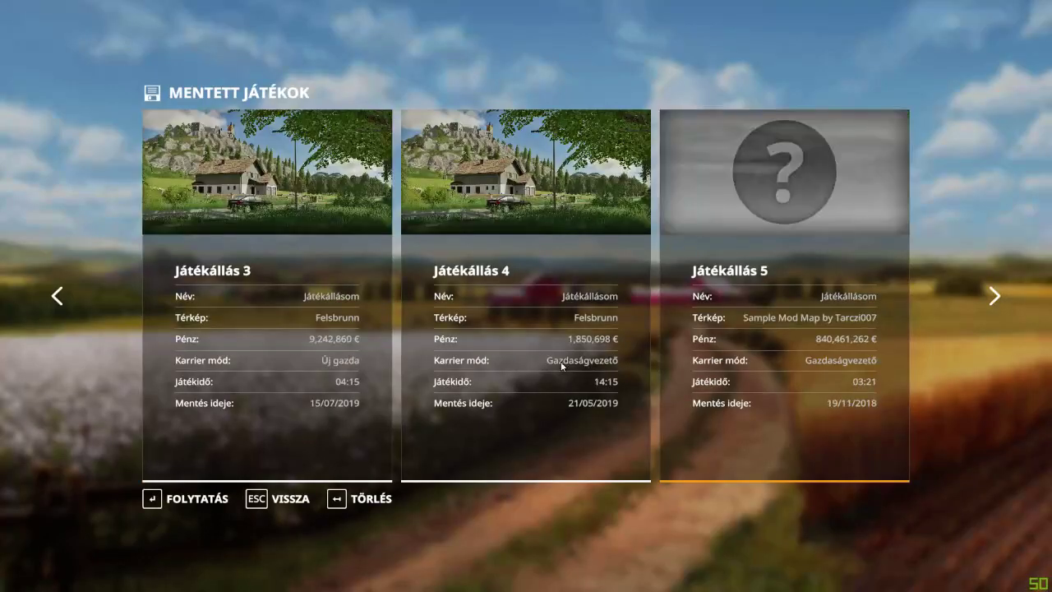
{"action": "scroll", "coordinate": [533, 355], "scroll_direction": "down", "scroll_amount": 4}
{"action": "scroll", "coordinate": [536, 360], "scroll_direction": "up", "scroll_amount": 5}
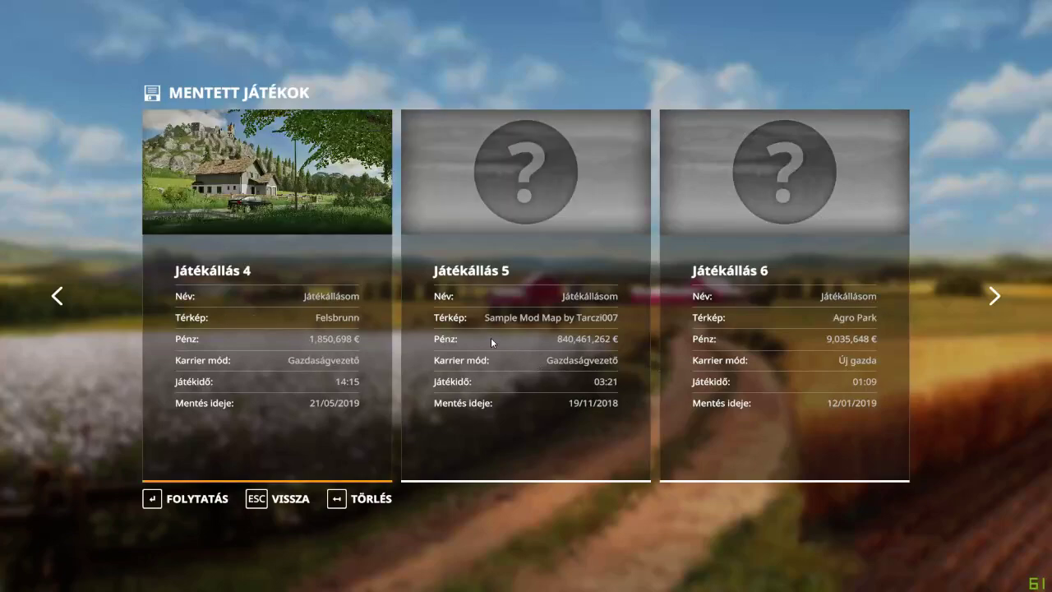
{"action": "double_click", "coordinate": [377, 338]}
{"action": "left_click", "coordinate": [379, 416]}
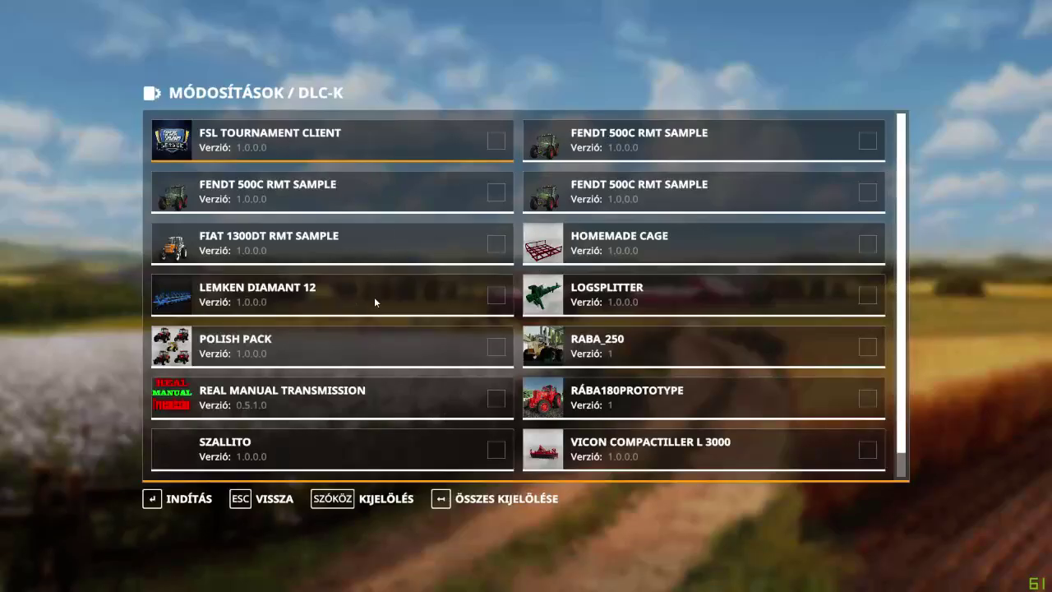
{"action": "left_click", "coordinate": [647, 436]}
{"action": "left_click", "coordinate": [188, 498]}
Check the FarmingSimulator2019 mods folder and the live dashboard while the map loads, and return to the game
{"action": "key", "text": "alt+Tab"}
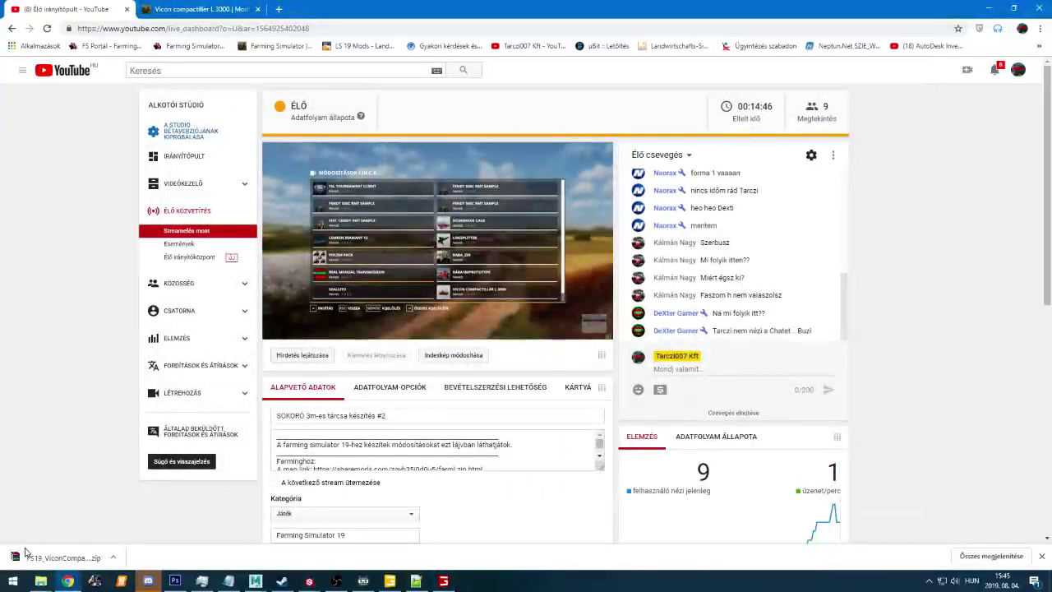
{"action": "mouse_move", "coordinate": [45, 575]}
{"action": "left_click", "coordinate": [74, 542]}
{"action": "key", "text": "alt+Up"}
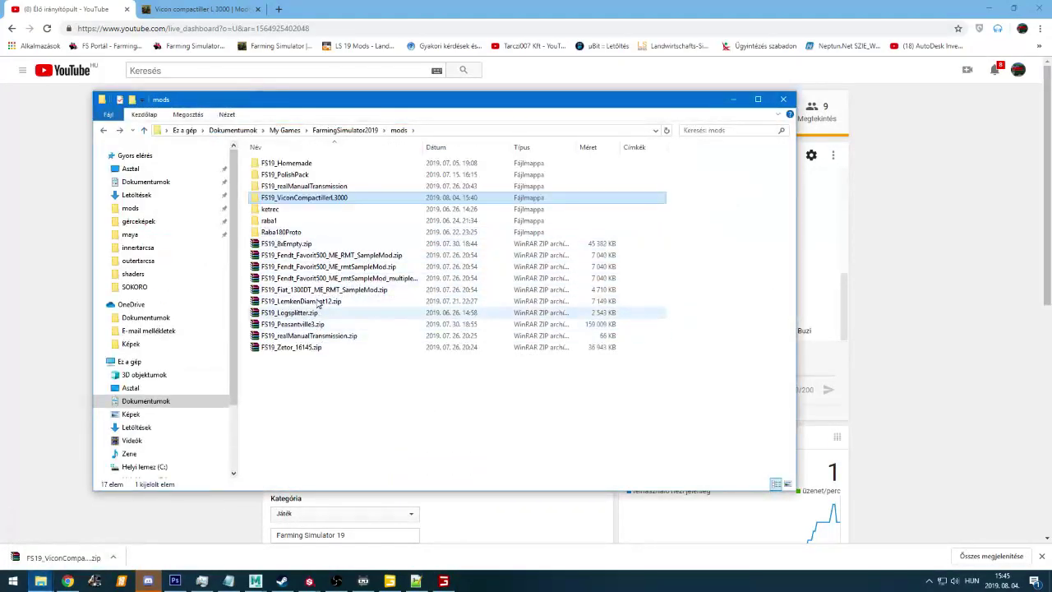
{"action": "key", "text": "alt+Tab"}
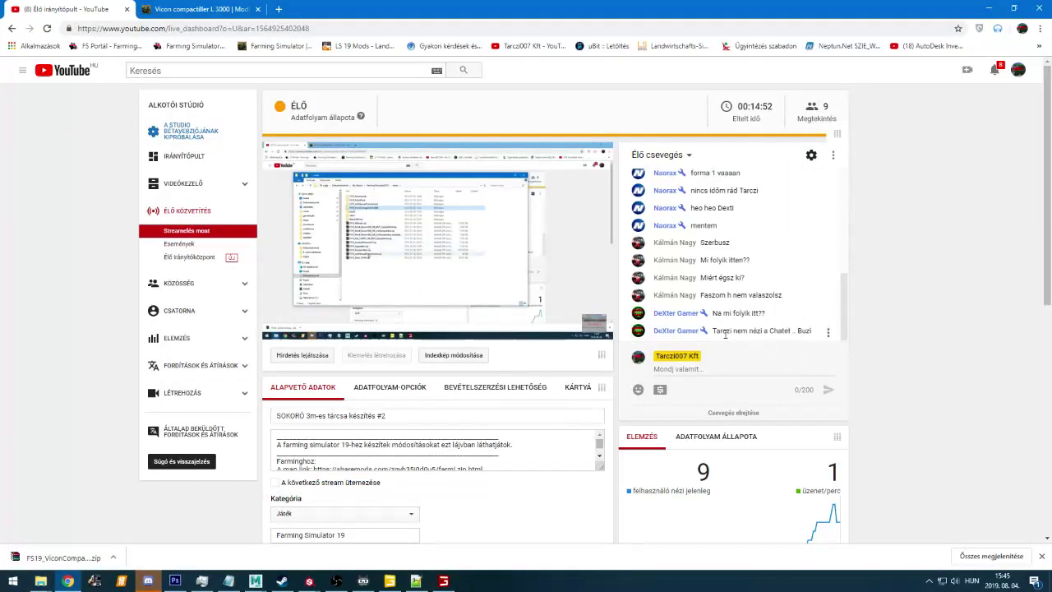
{"action": "key", "text": "alt+Tab"}
{"action": "key", "text": "Escape"}
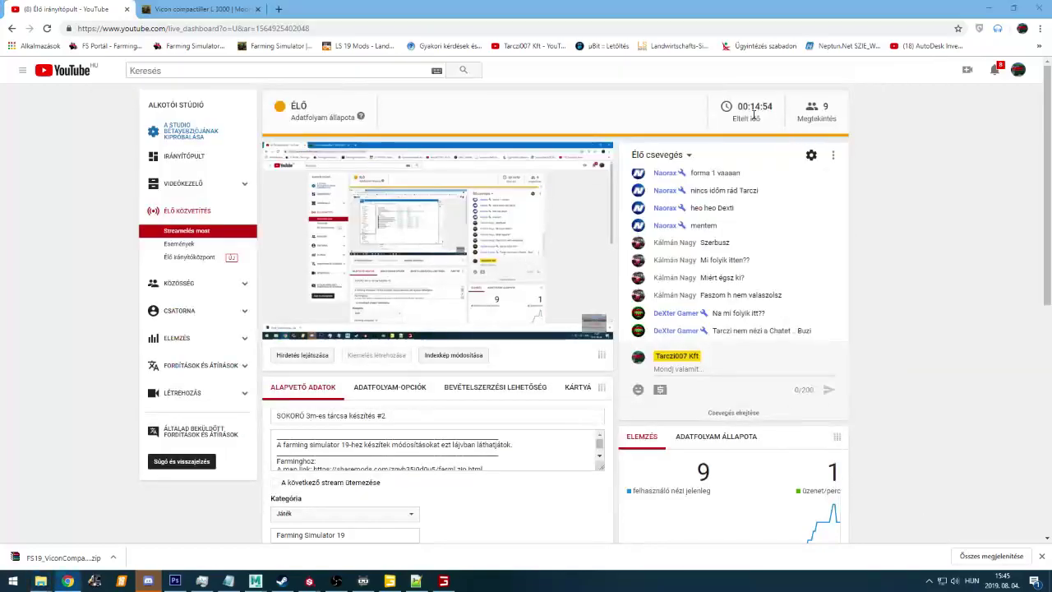
{"action": "key", "text": "alt+Tab"}
{"action": "key", "text": "alt+Tab"}
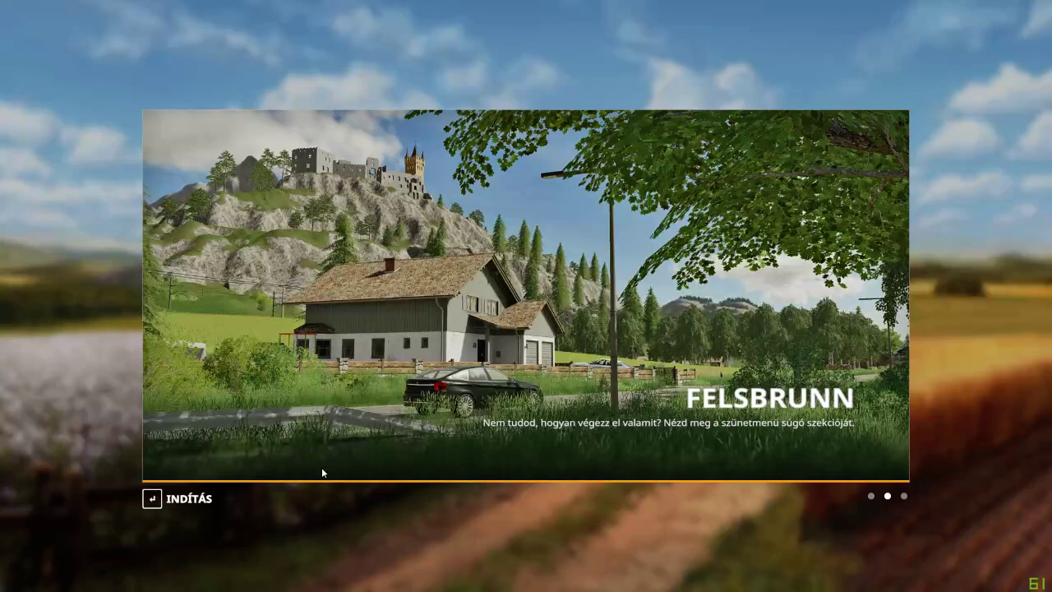
Start the loaded Felsbrunn game and open the Tárcsás borona category among the shop's tools
{"action": "key", "text": "Return"}
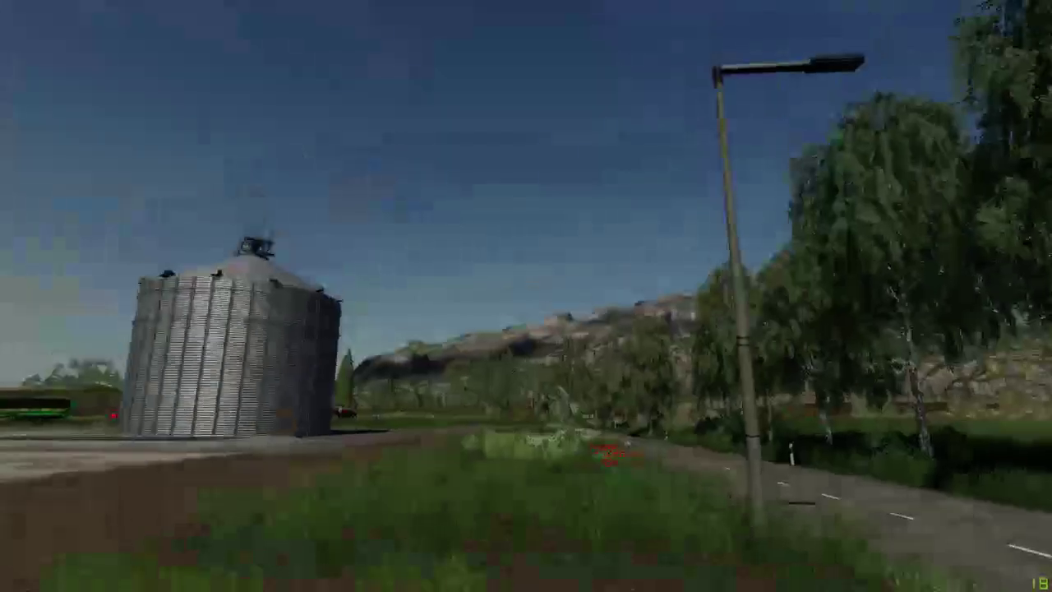
{"action": "key", "text": "p"}
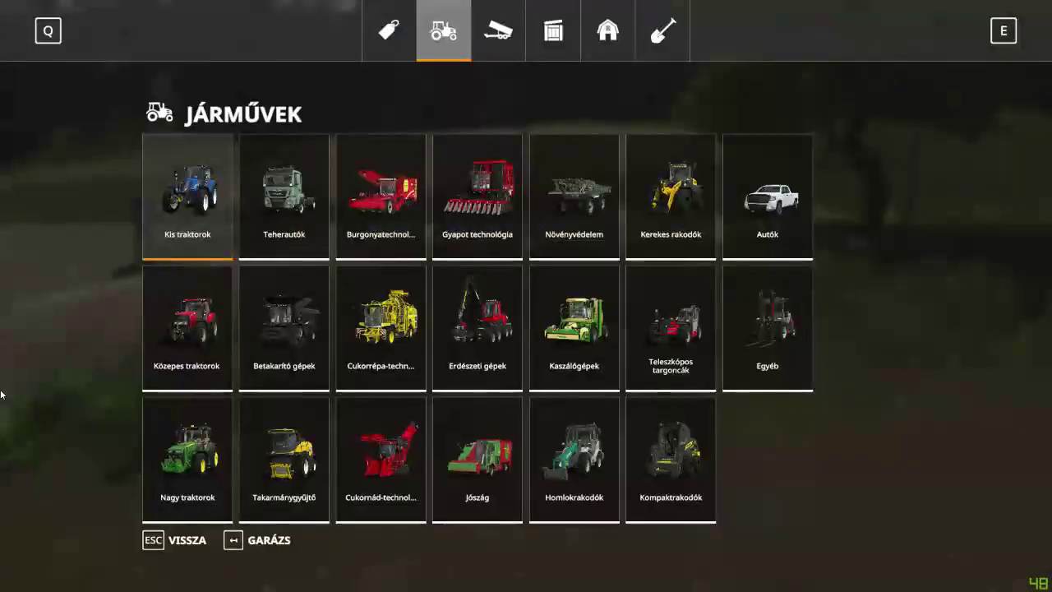
{"action": "key", "text": "e"}
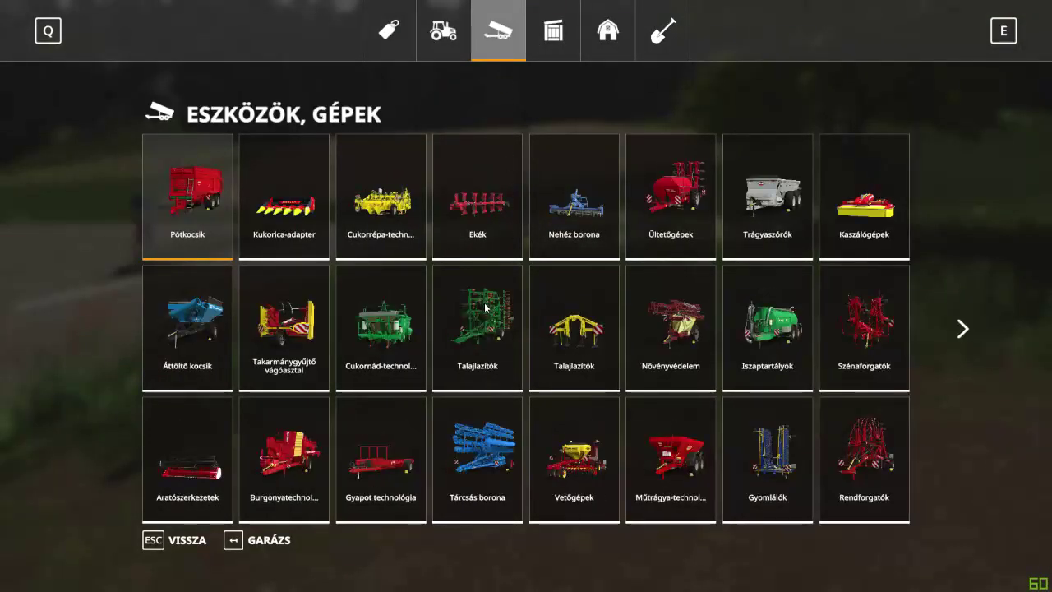
{"action": "left_click", "coordinate": [476, 360]}
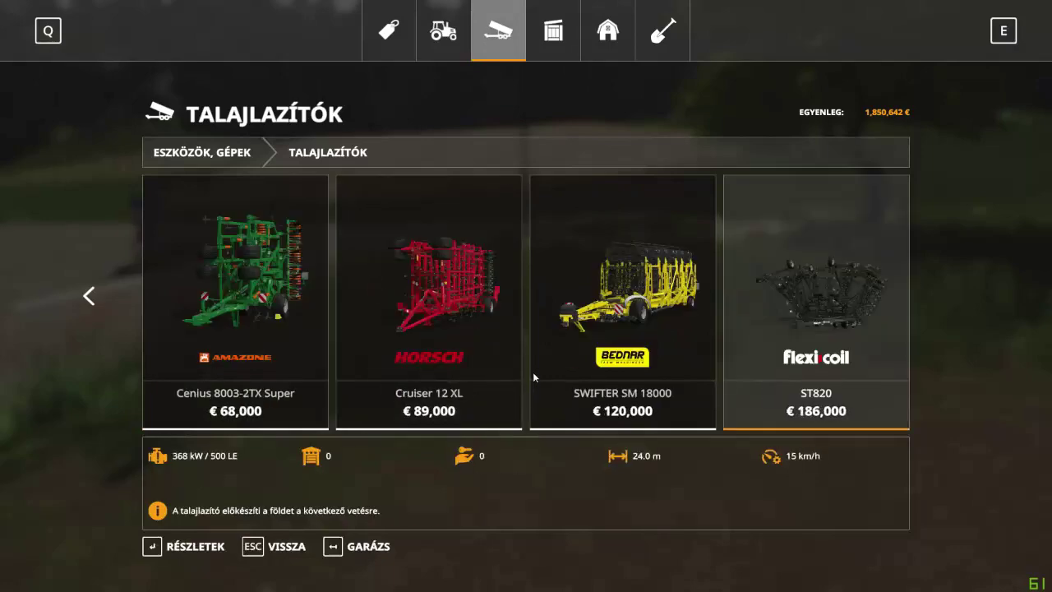
{"action": "key", "text": "Escape"}
{"action": "left_click", "coordinate": [453, 450]}
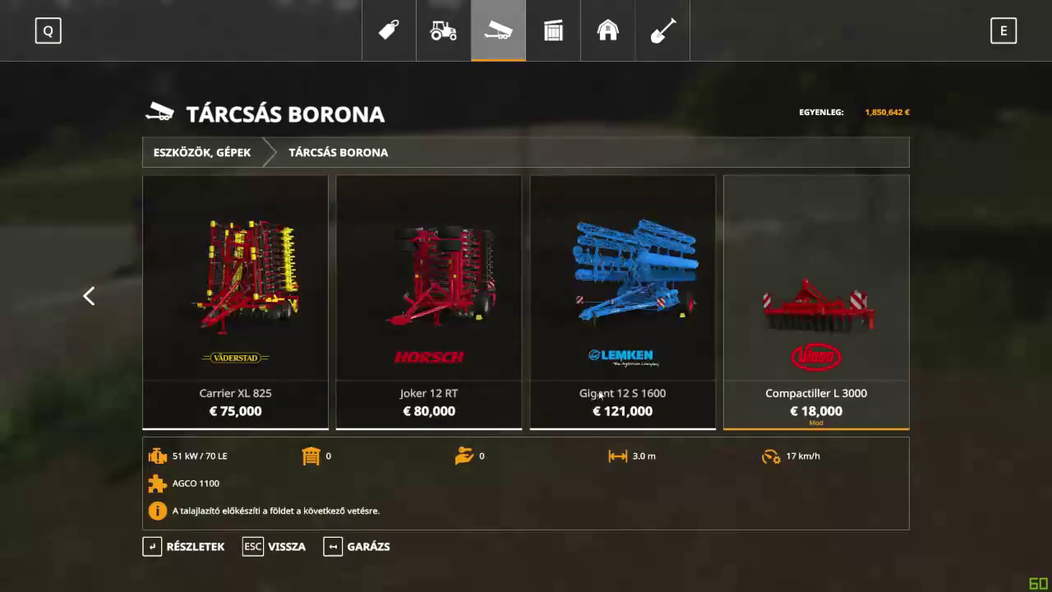
Buy the Vicon Compactiller L 3000 disc harrow for €18,000 and leave the shop
{"action": "left_click", "coordinate": [880, 345]}
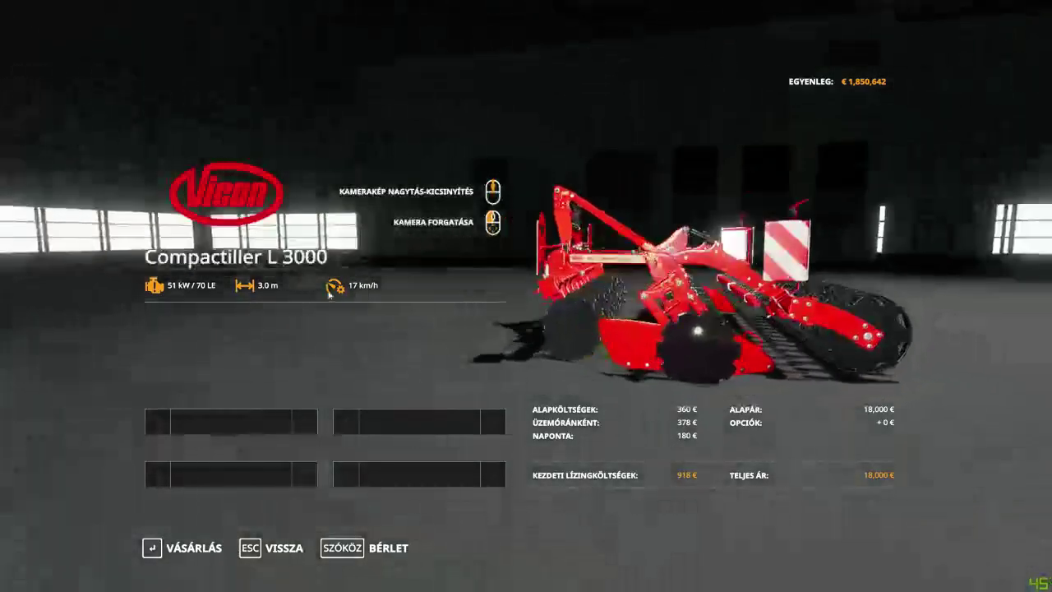
{"action": "key", "text": "Return"}
{"action": "key", "text": "Return"}
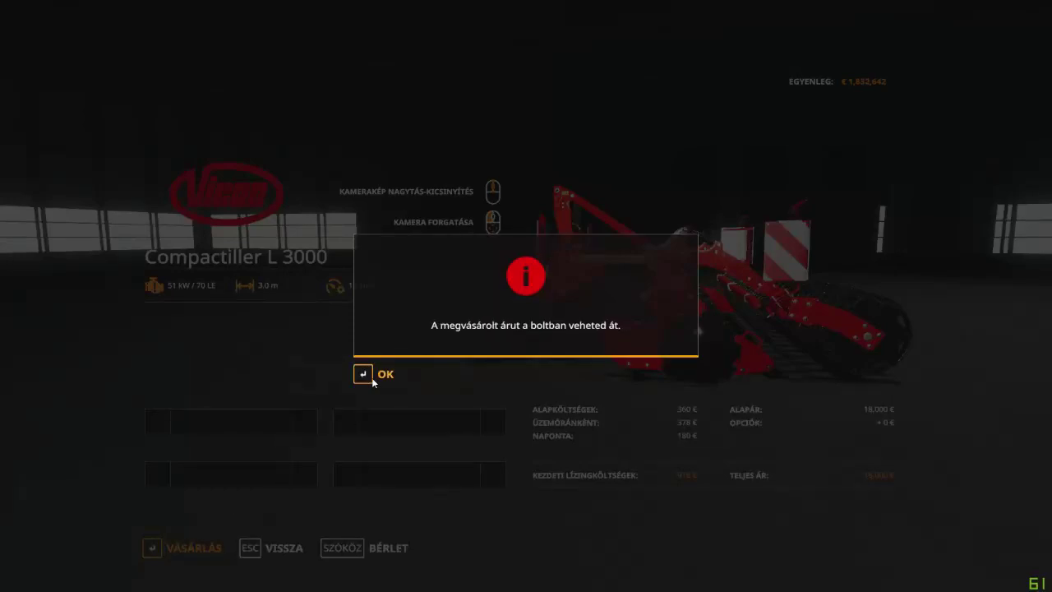
{"action": "left_click", "coordinate": [372, 378]}
{"action": "key", "text": "Escape"}
{"action": "key", "text": "Escape"}
Switch through the owned vehicles to the Hardi Rubicon 9000 sprayer
{"action": "key", "text": "Tab"}
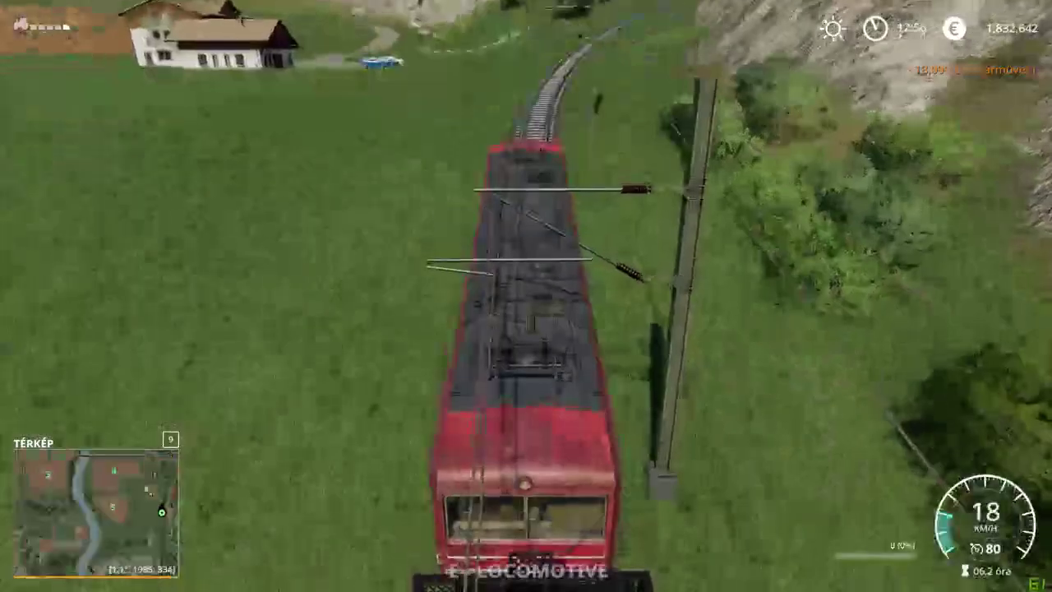
{"action": "key", "text": "Tab"}
{"action": "key", "text": "p"}
{"action": "key", "text": "Escape"}
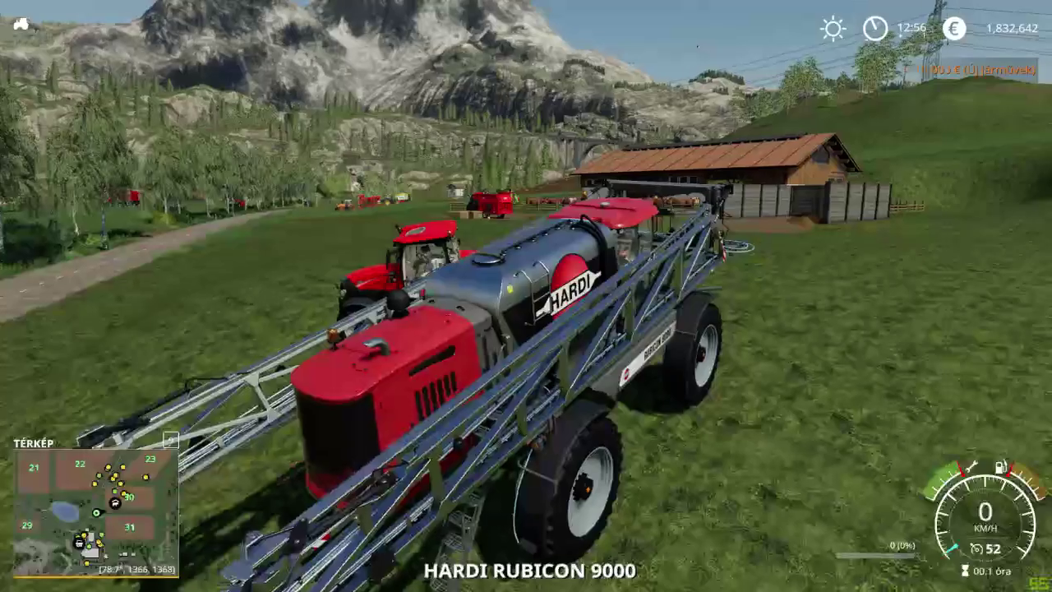
Get out of the Hardi Rubicon 9000 and run across the grass to the shop yard
{"action": "key", "text": "e"}
{"action": "key", "text": "w"}
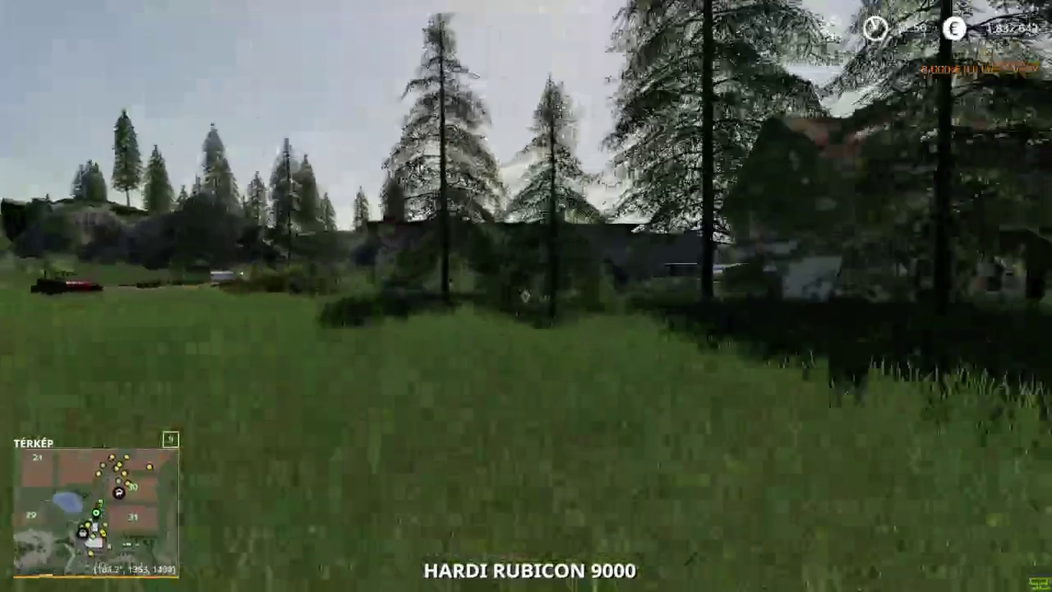
{"action": "key", "text": "shift+w"}
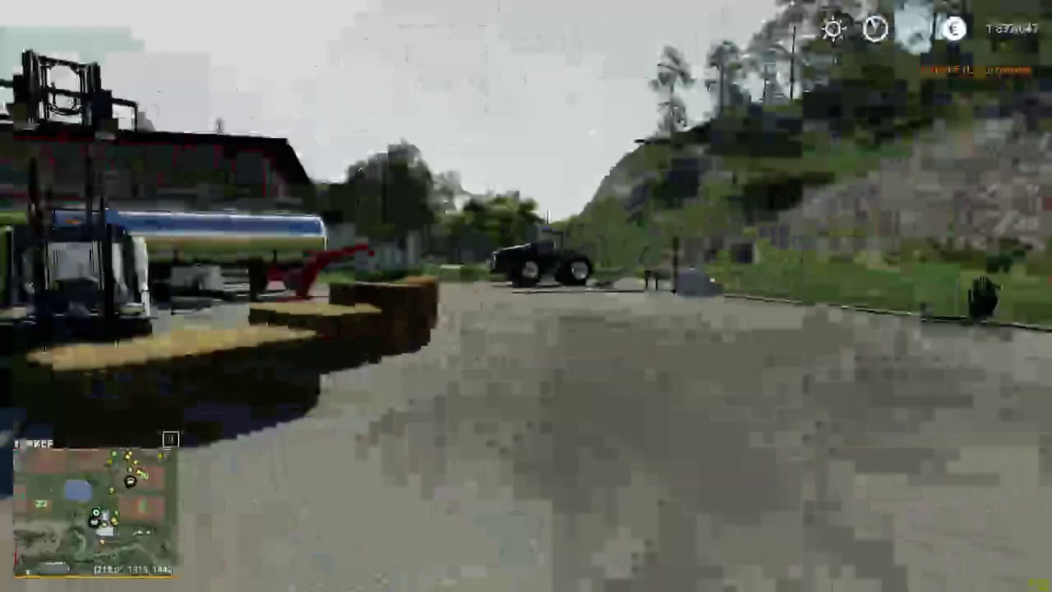
{"action": "key", "text": "w"}
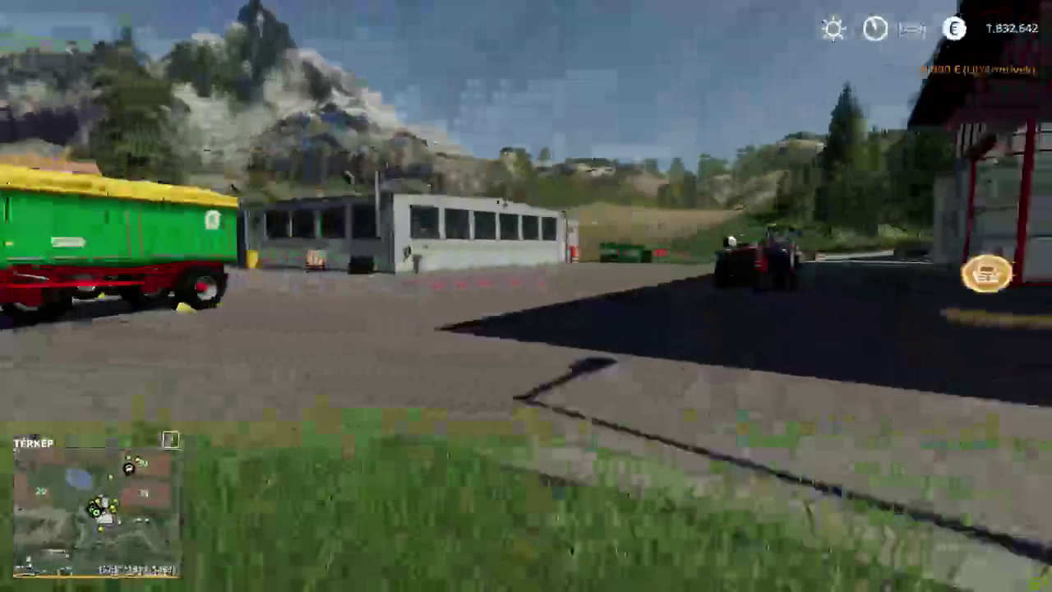
{"action": "key", "text": "shift+w"}
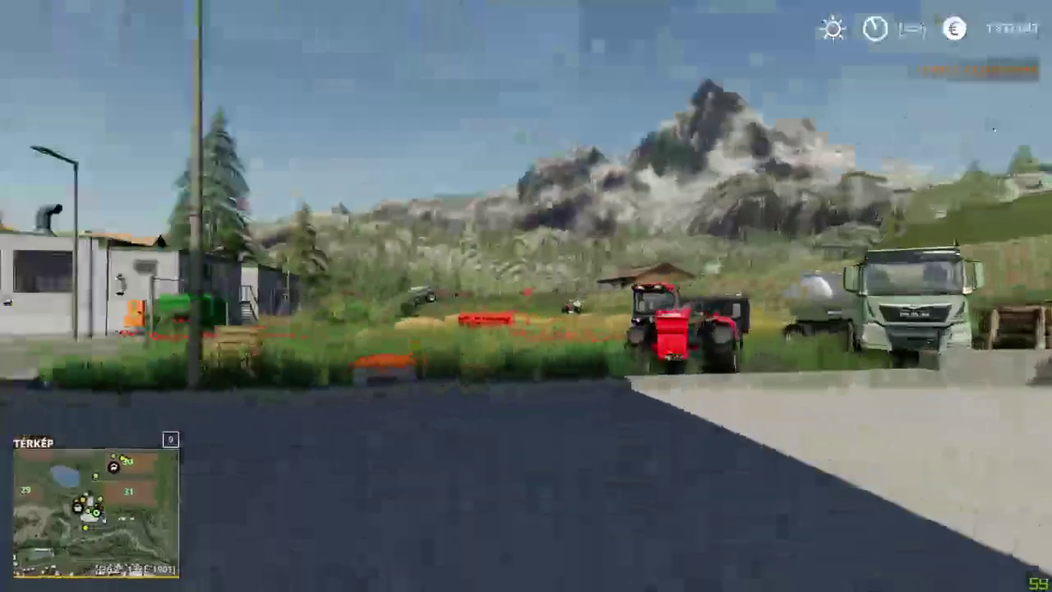
{"action": "key", "text": "w"}
Buy the ArmaTrac 1104 from the small tractors category in its default configuration and return to the yard
{"action": "key", "text": "p"}
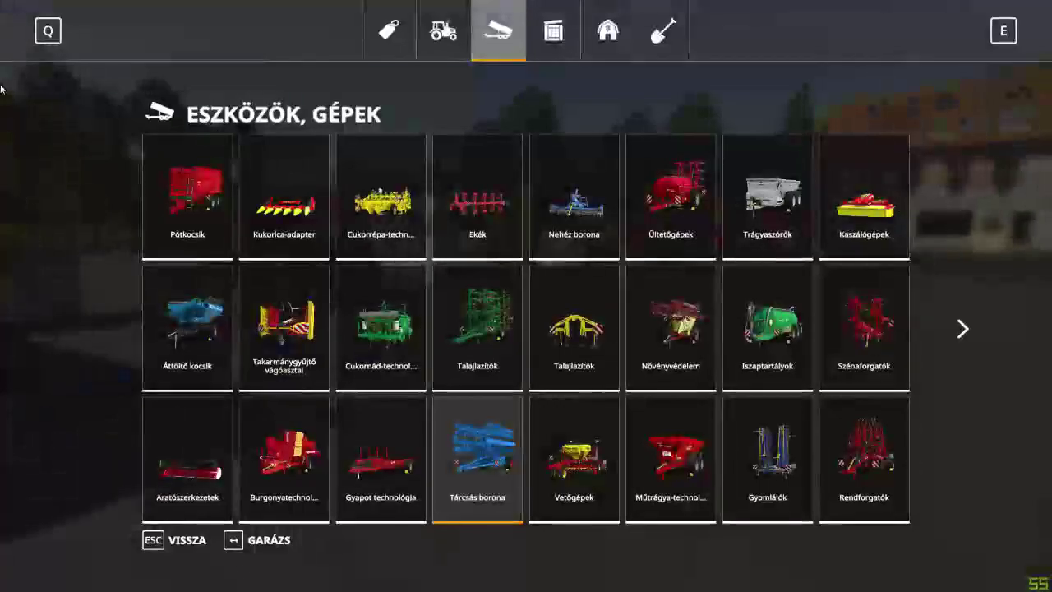
{"action": "left_click", "coordinate": [396, 54]}
{"action": "left_click", "coordinate": [428, 45]}
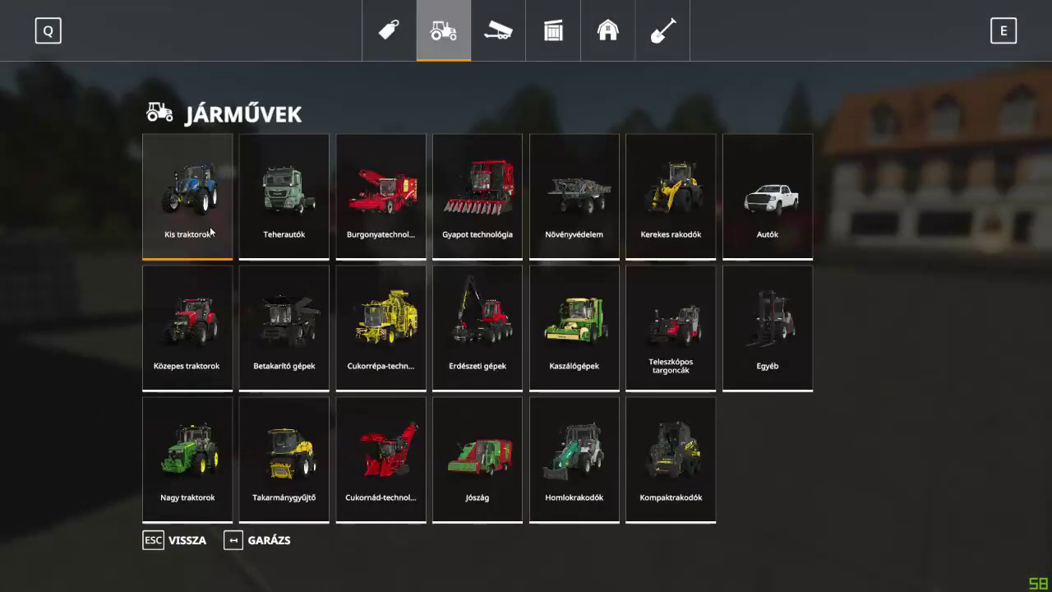
{"action": "key", "text": "Return"}
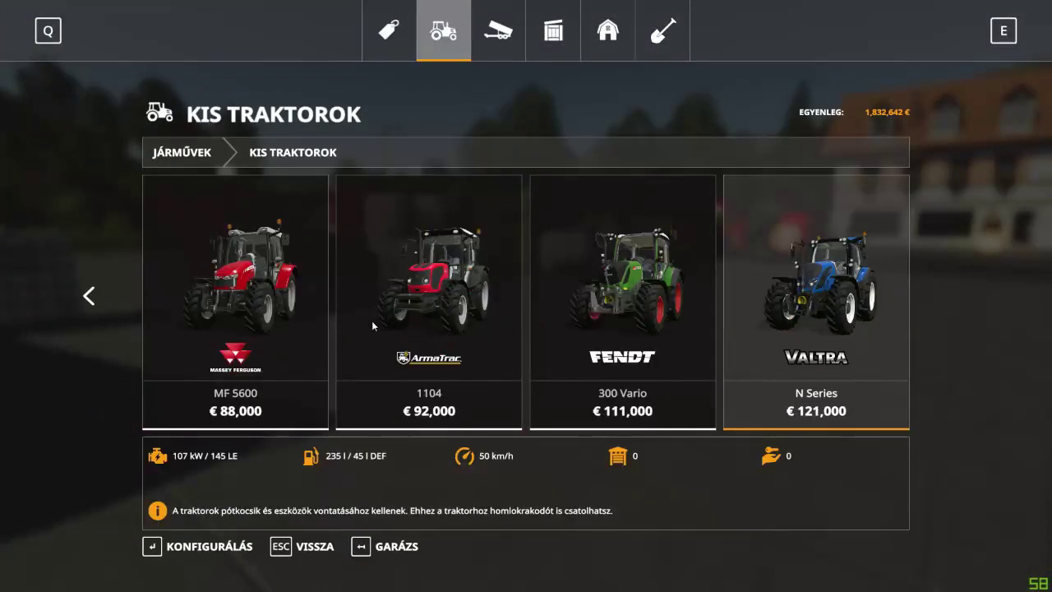
{"action": "left_click", "coordinate": [408, 309]}
{"action": "left_click", "coordinate": [202, 545]}
{"action": "left_click", "coordinate": [202, 546]}
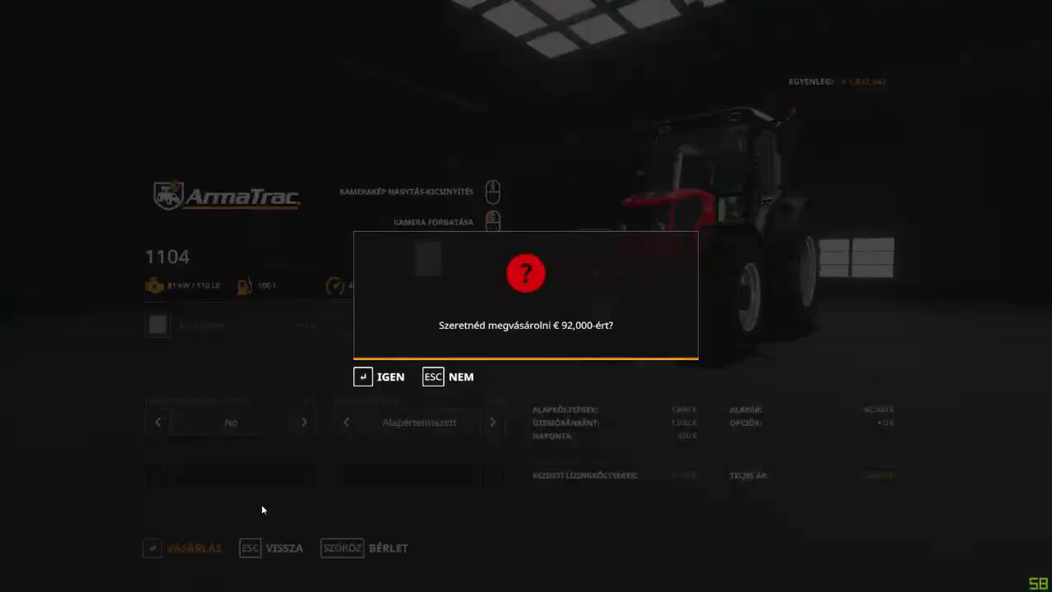
{"action": "left_click", "coordinate": [398, 381]}
{"action": "left_click", "coordinate": [376, 380]}
{"action": "key", "text": "Escape"}
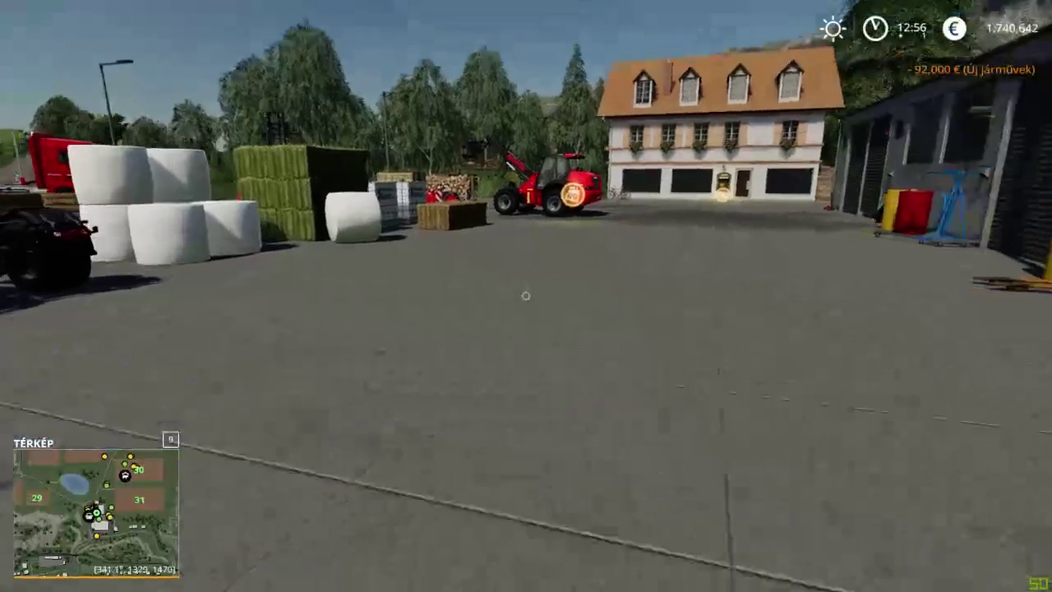
Take control of the ArmaTrac 1104 parked in the yard and change to its cab view
{"action": "key", "text": "shift+w"}
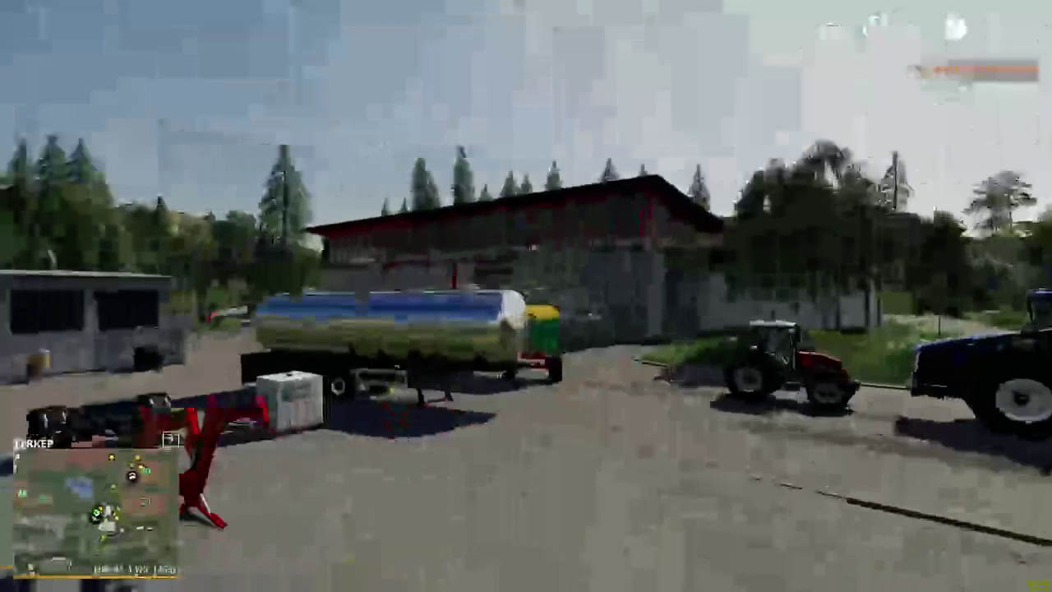
{"action": "key", "text": "Tab"}
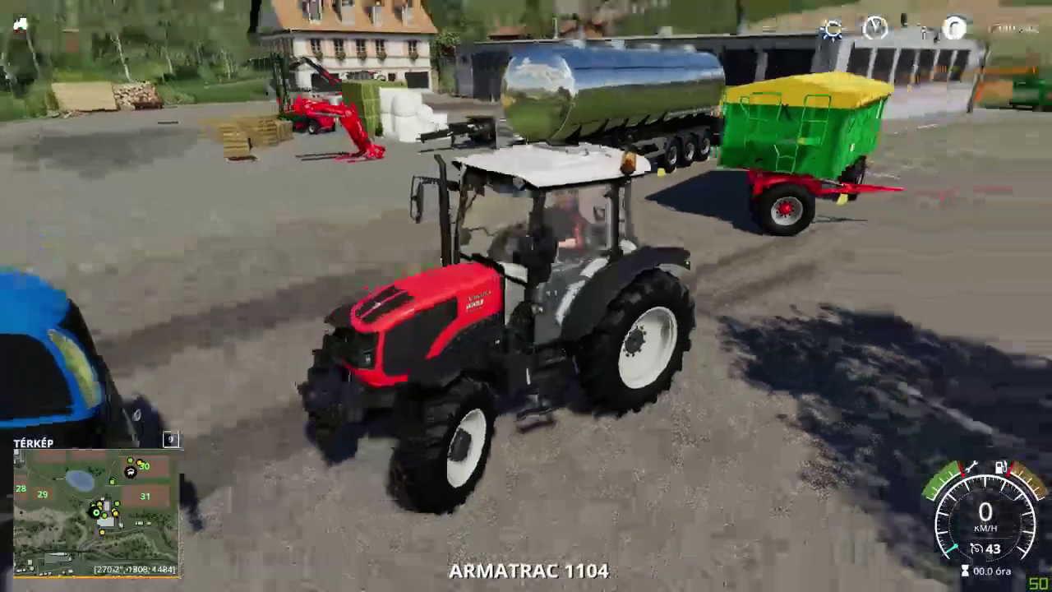
{"action": "key", "text": "w"}
{"action": "key", "text": "c"}
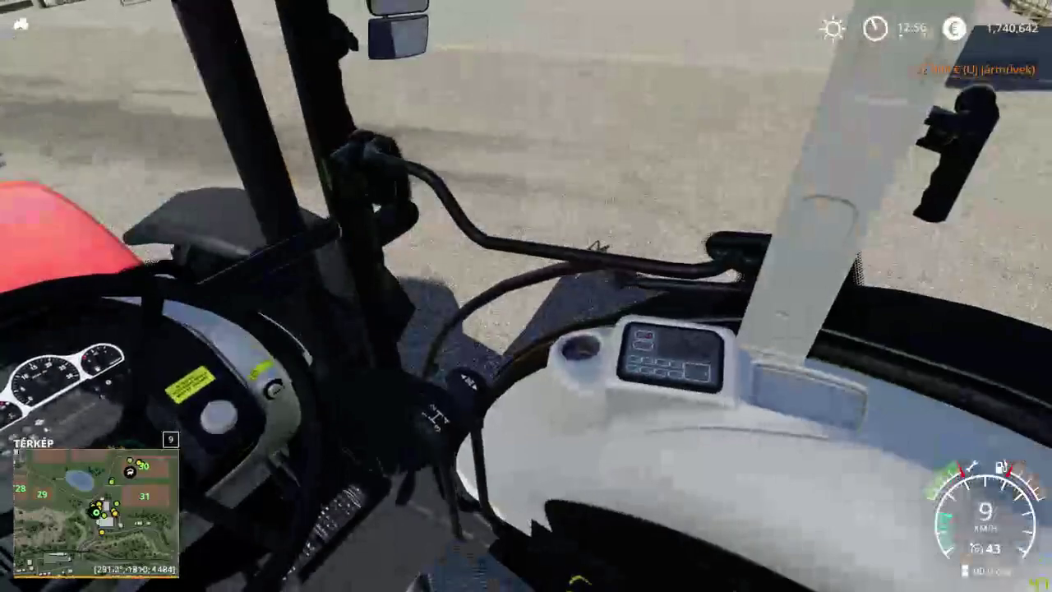
{"action": "key", "text": "s"}
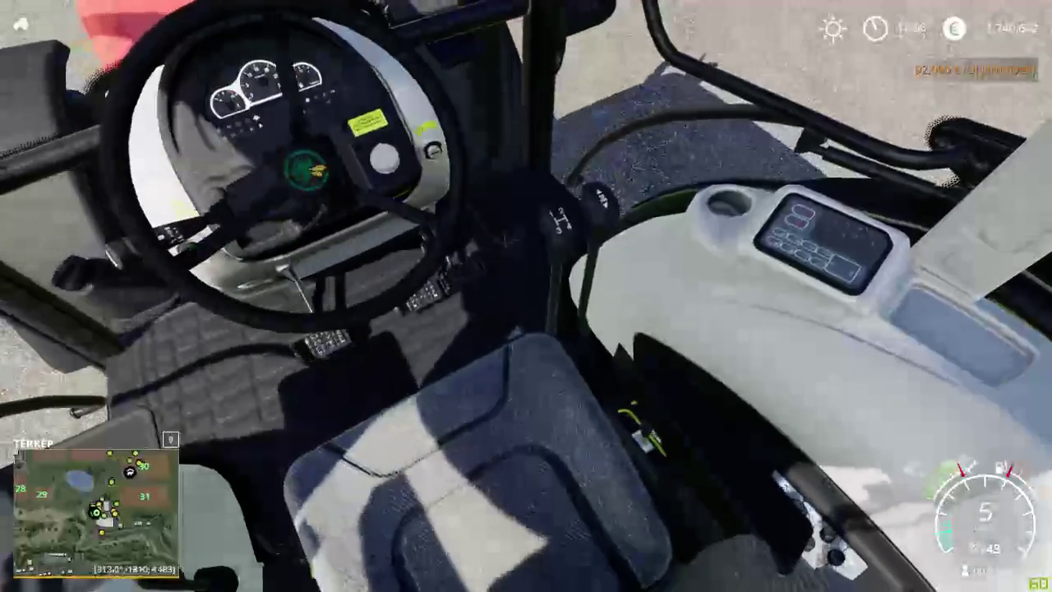
Manoeuvre the tractor through the yard, back it up to the Compactiller L 3000 and attach the implement
{"action": "key", "text": "w"}
{"action": "key", "text": "d"}
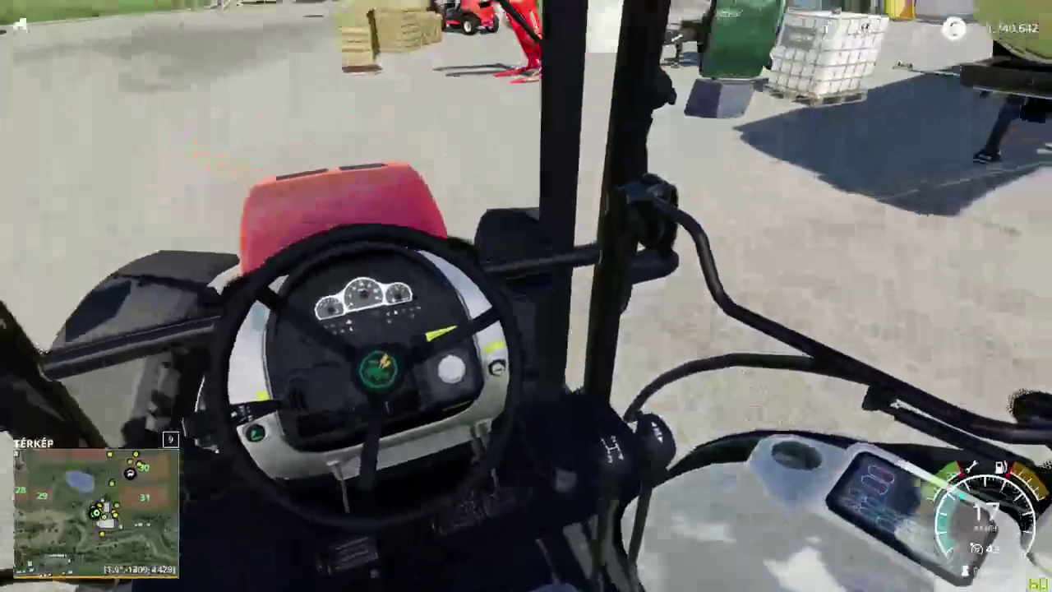
{"action": "key", "text": "w"}
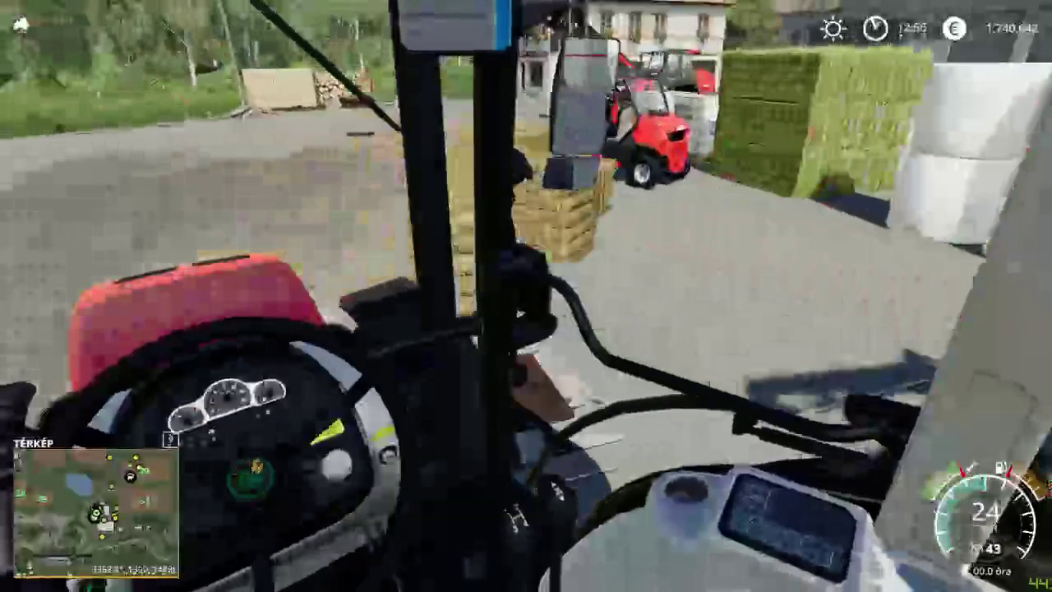
{"action": "key", "text": "w"}
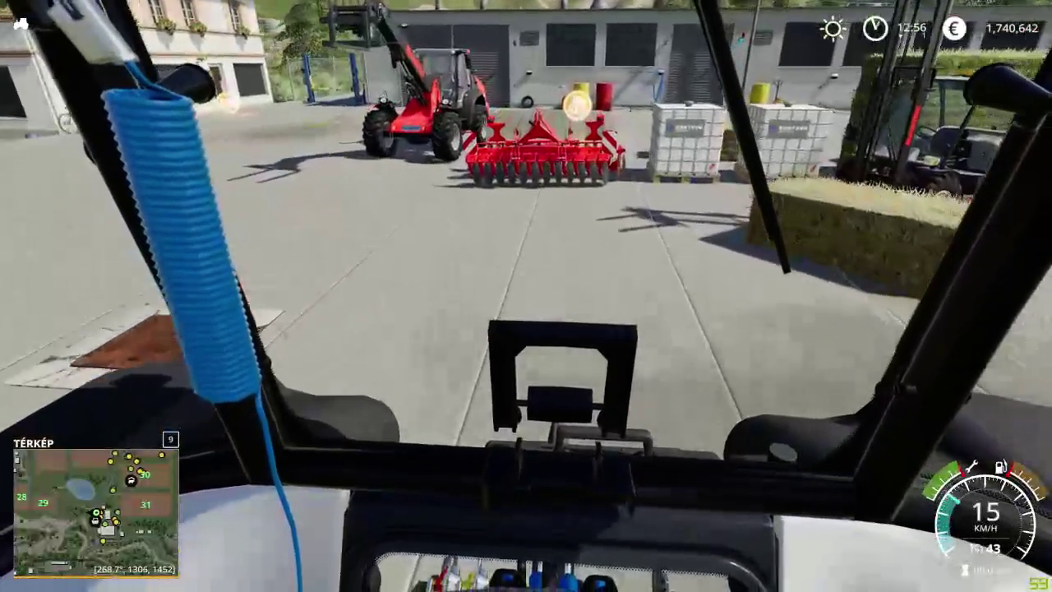
{"action": "key", "text": "w"}
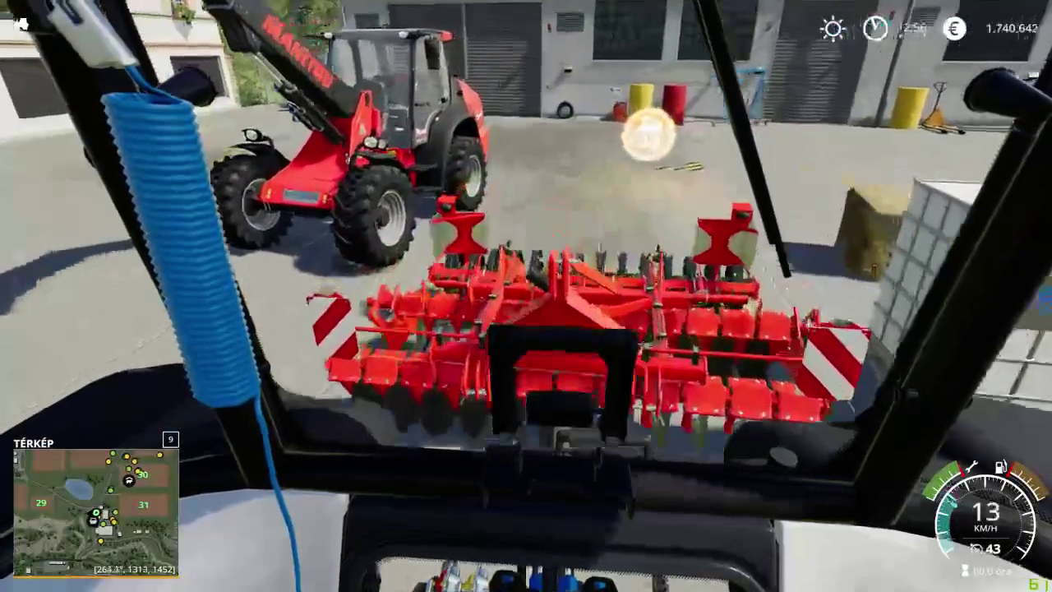
{"action": "key", "text": "c"}
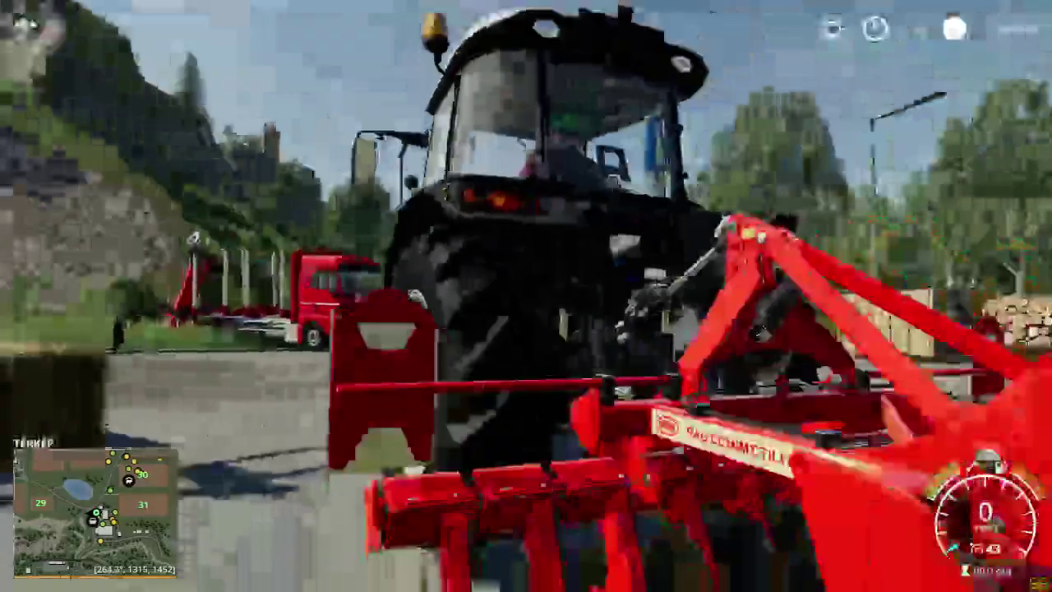
Drive the tractor around the yard with the lowered Compactiller and examine how its discs rotate
{"action": "key", "text": "w"}
{"action": "key", "text": "d"}
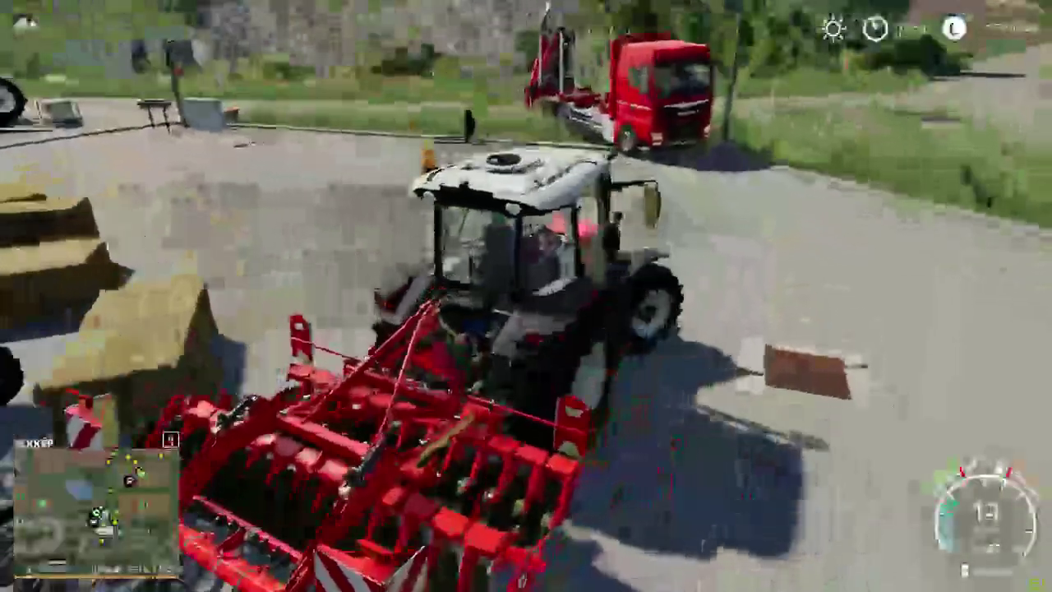
{"action": "key", "text": "s"}
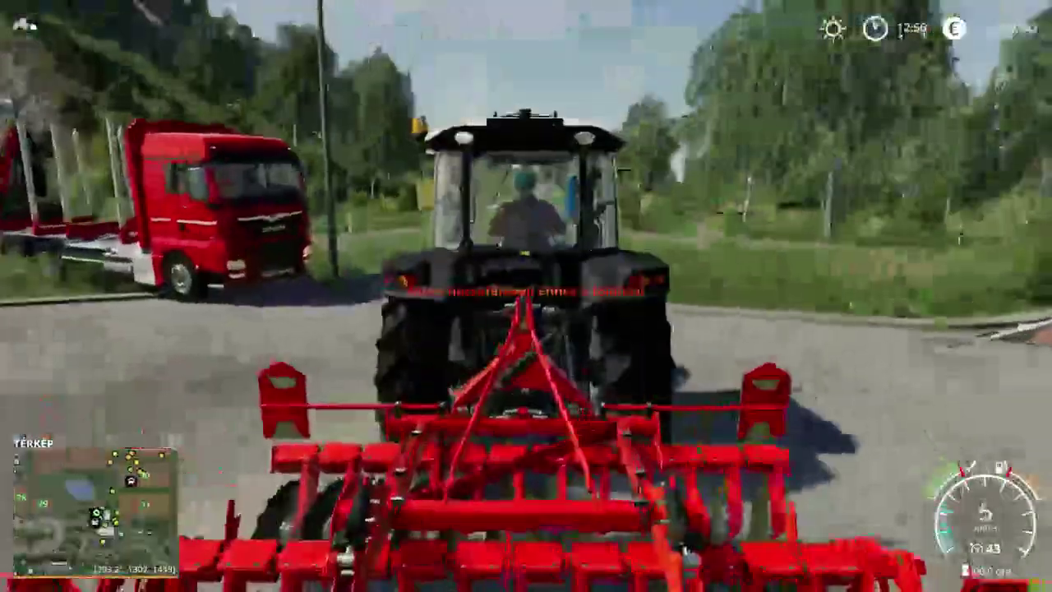
{"action": "scroll", "coordinate": [526, 296], "scroll_direction": "up", "scroll_amount": 3}
{"action": "key", "text": "v"}
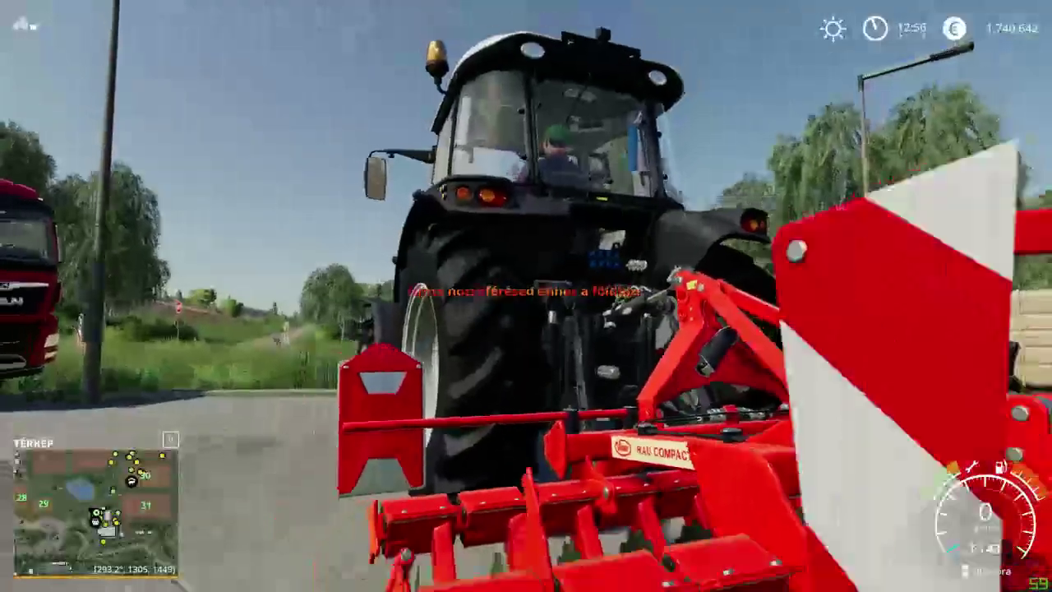
{"action": "scroll", "coordinate": [526, 296], "scroll_direction": "down", "scroll_amount": 3}
{"action": "key", "text": "w"}
{"action": "key", "text": "w"}
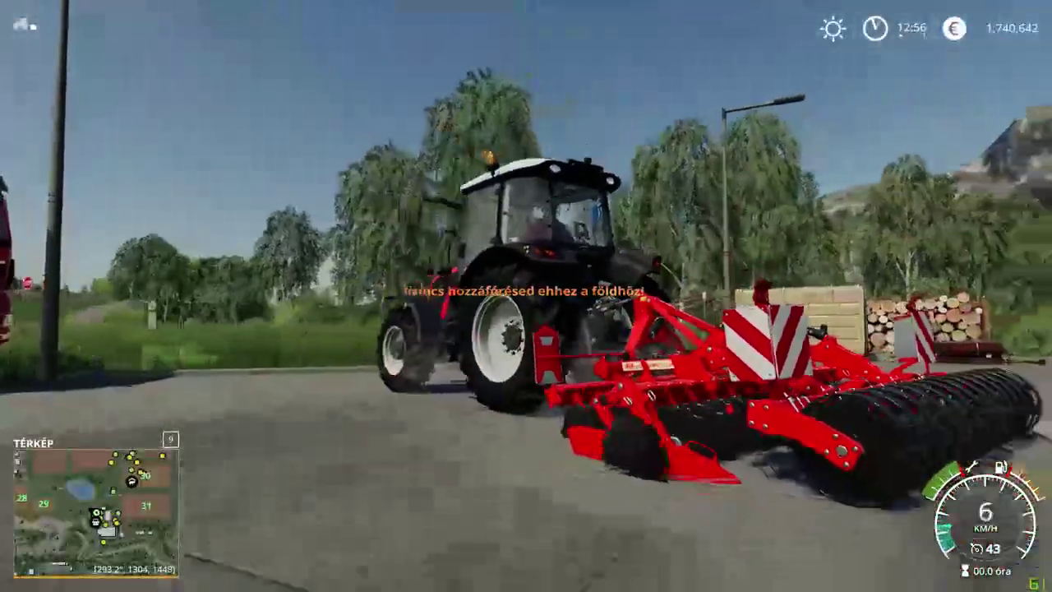
Switch to Notepad++ and find the speedRotatingPart entries for "discs" in compactillerL3000.xml
{"action": "key", "text": "alt+Tab"}
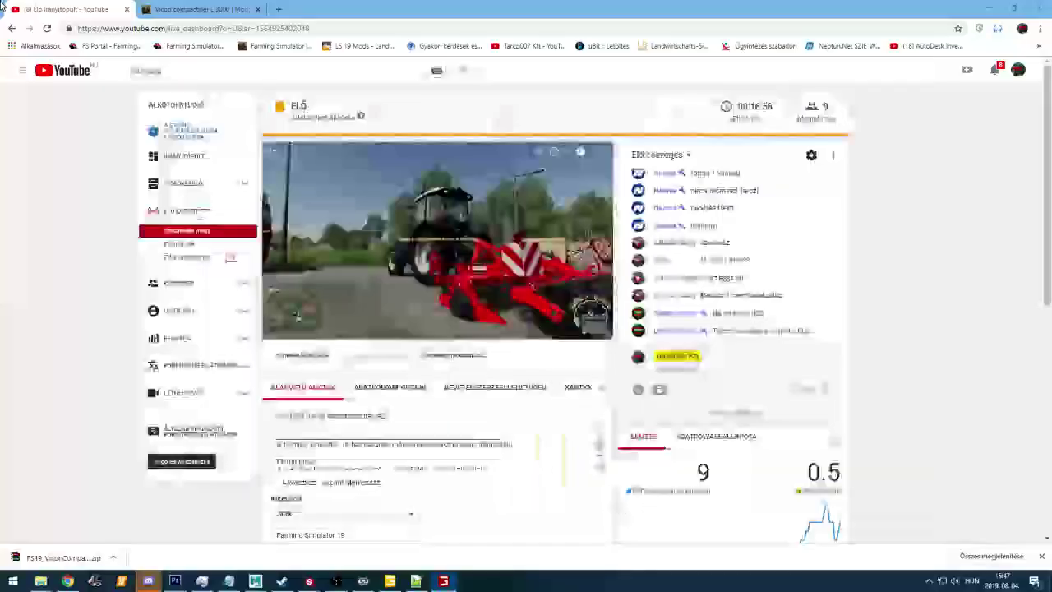
{"action": "key", "text": "alt+Tab"}
{"action": "key", "text": "alt+Tab"}
{"action": "key", "text": "alt+Tab"}
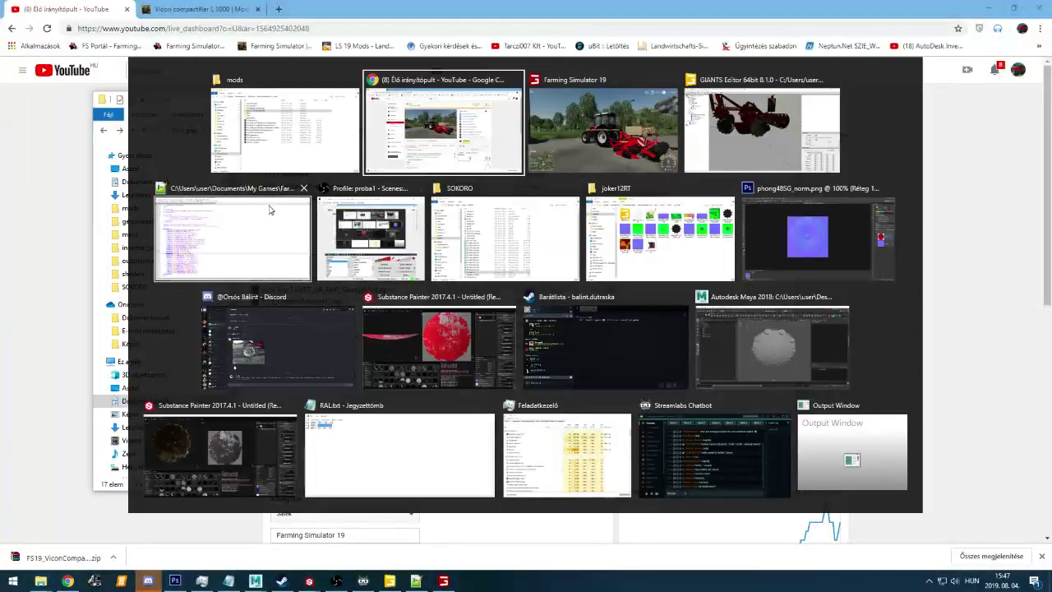
{"action": "left_click", "coordinate": [237, 246]}
{"action": "scroll", "coordinate": [237, 252], "scroll_direction": "up", "scroll_amount": 7}
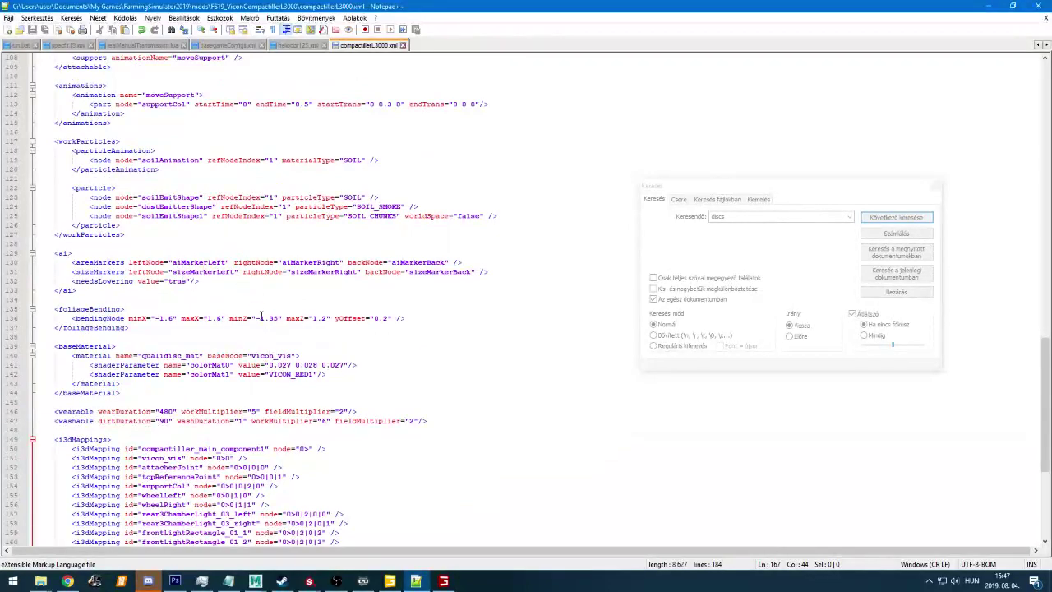
{"action": "scroll", "coordinate": [252, 132], "scroll_direction": "up", "scroll_amount": 16}
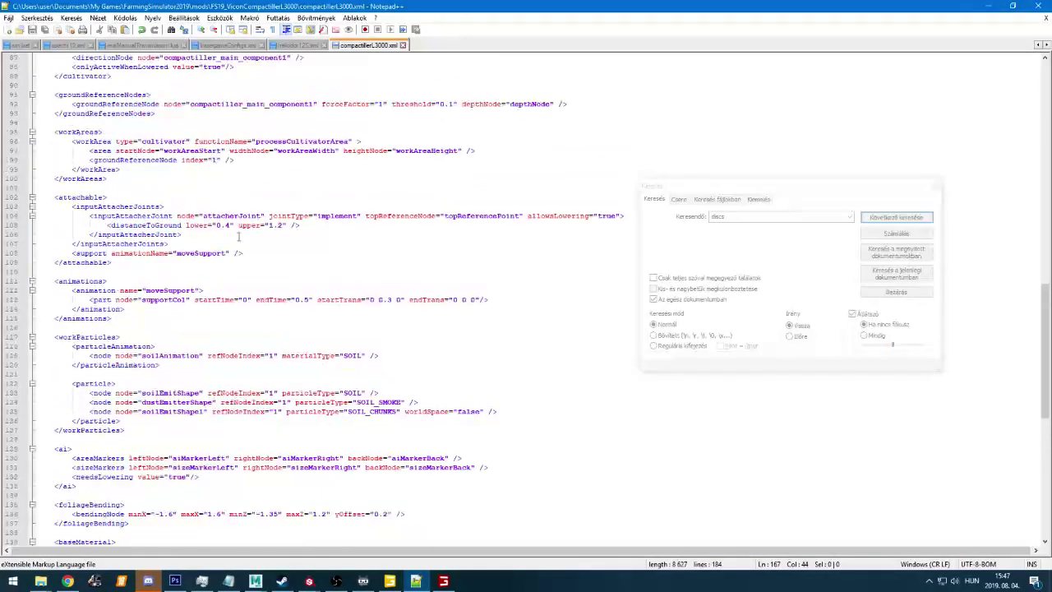
{"action": "left_click", "coordinate": [884, 219]}
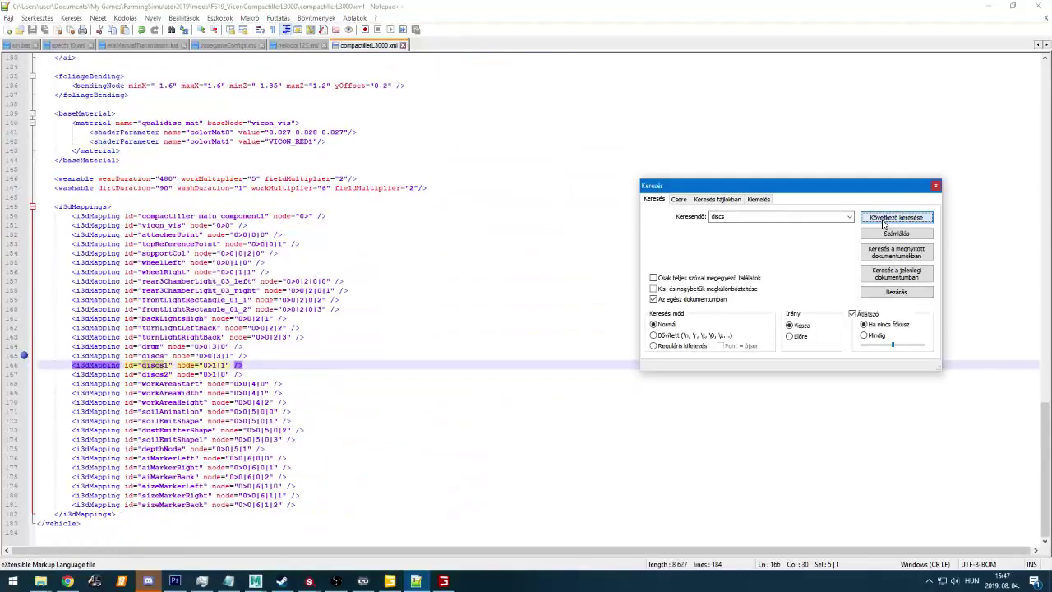
{"action": "left_click", "coordinate": [885, 219]}
{"action": "left_click", "coordinate": [884, 219]}
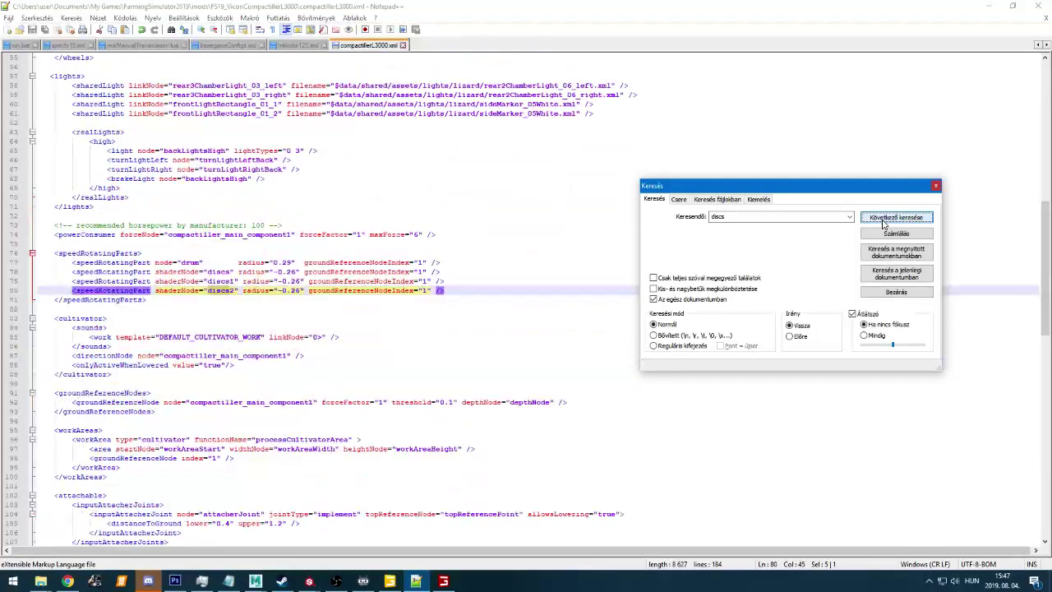
Set the speedRotatingPart radius of discs1 and discs2 to 0.26 and save the XML file
{"action": "left_click", "coordinate": [280, 291]}
{"action": "key", "text": "BackSpace"}
{"action": "key", "text": "Up"}
{"action": "key", "text": "ctrl+s"}
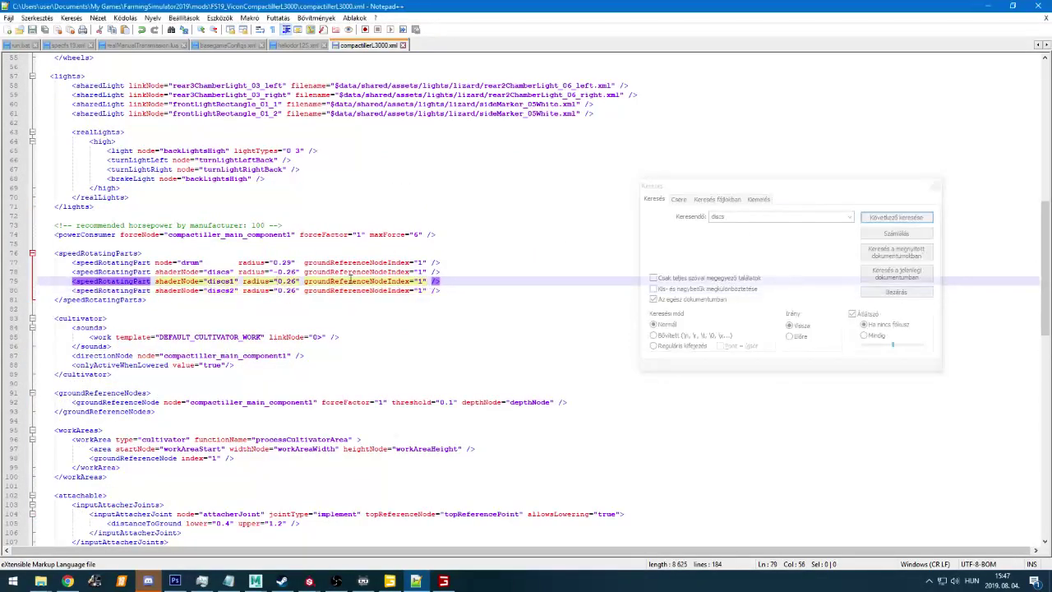
Switch back to Farming Simulator 19 and reload the vehicle with the console command gsReloadVehicle
{"action": "key", "text": "alt+Tab"}
{"action": "key", "text": "alt+Tab"}
{"action": "key", "text": "alt+Tab"}
{"action": "type", "text": "gs"}
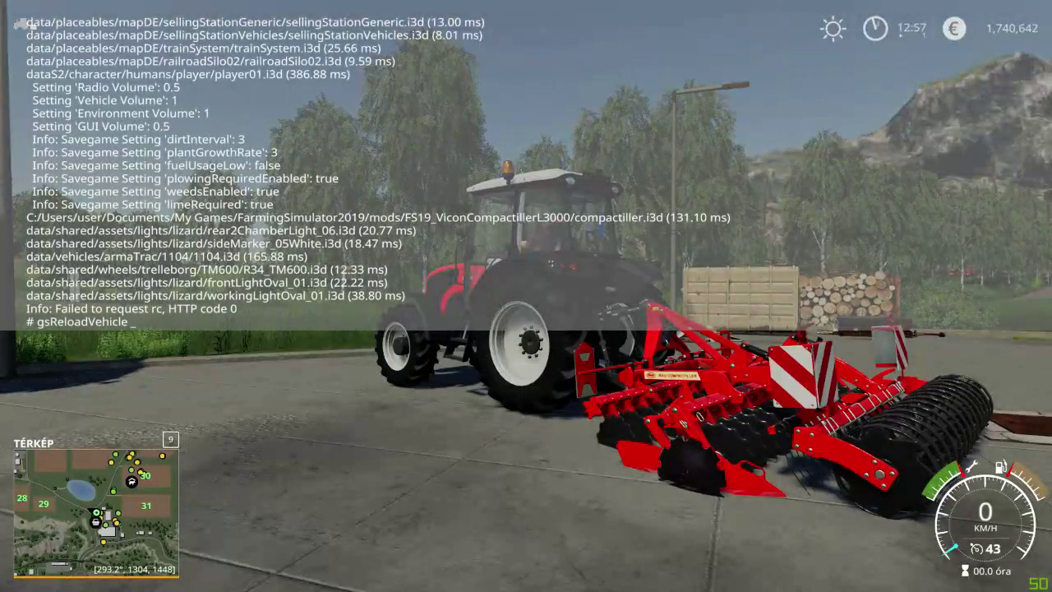
{"action": "type", "text": "ReloadVehicle"}
{"action": "key", "text": "Return"}
{"action": "key", "text": "grave"}
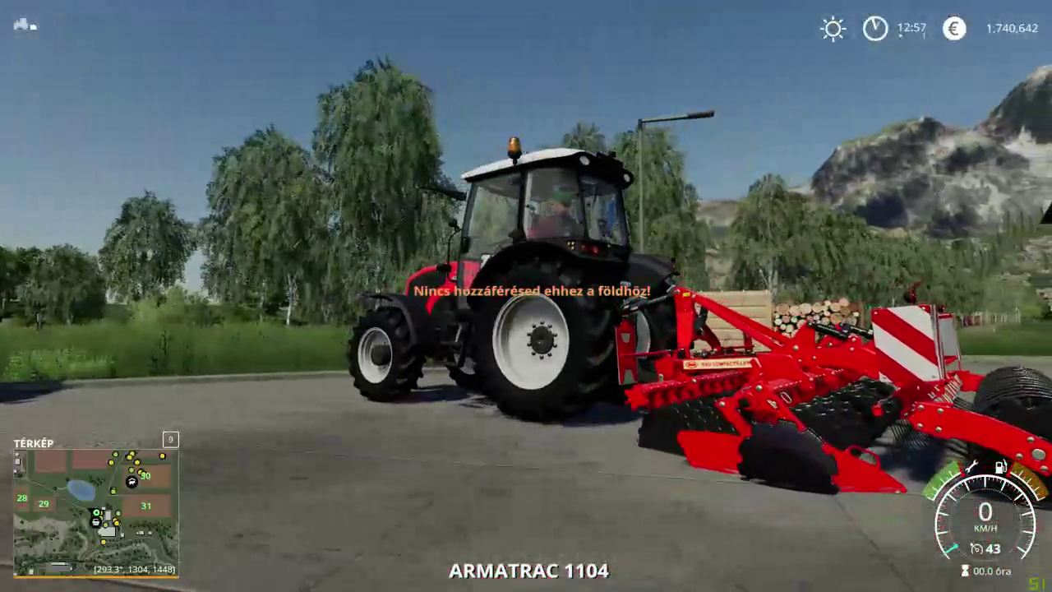
Drive the tractor out of the yard onto the road with the attached Compactiller and examine how its discs rotate
{"action": "key", "text": "w"}
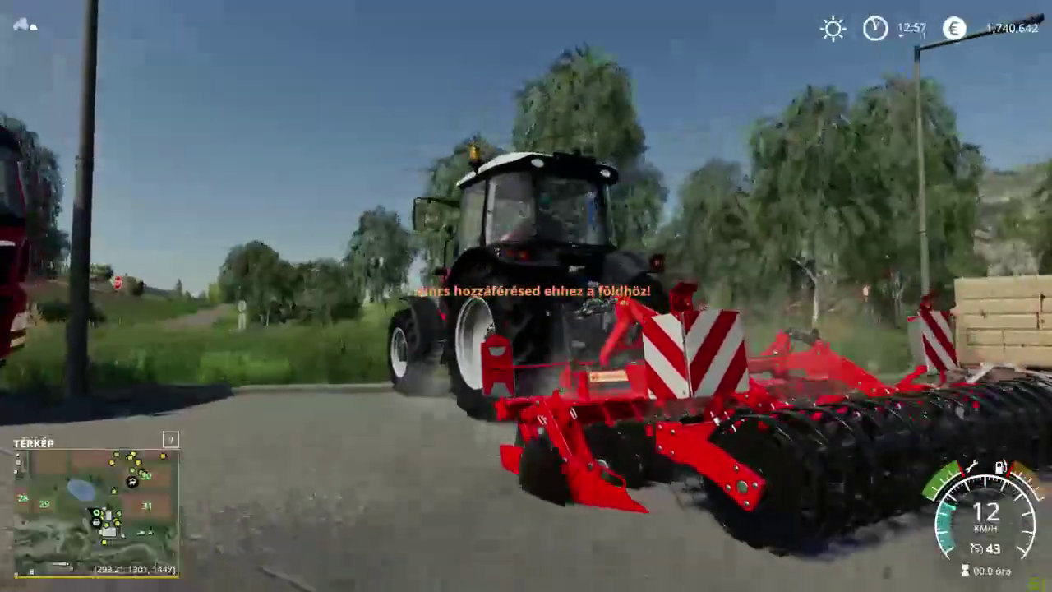
{"action": "key", "text": "w"}
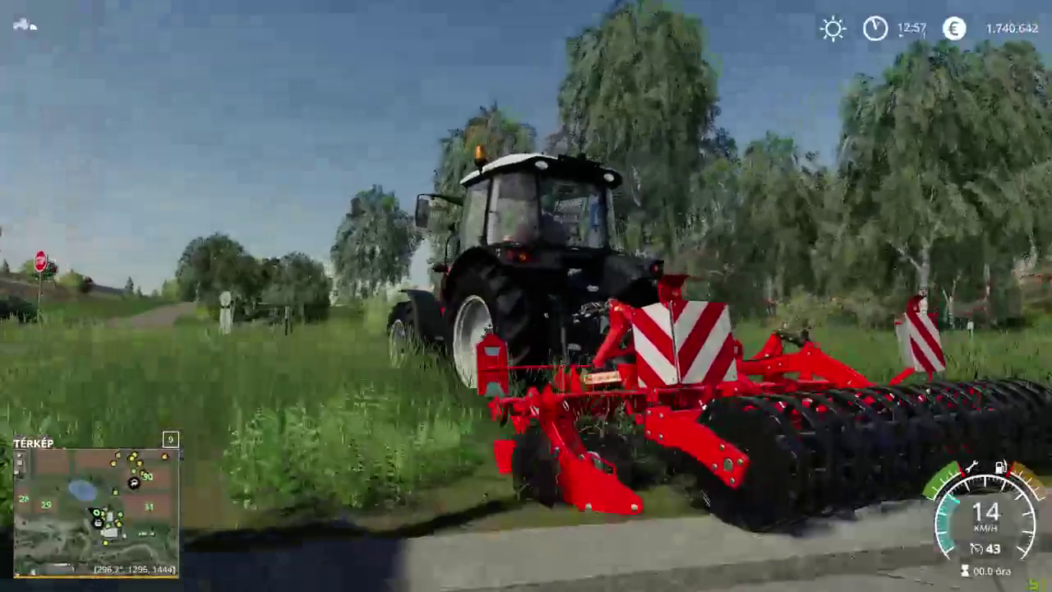
{"action": "key", "text": "w"}
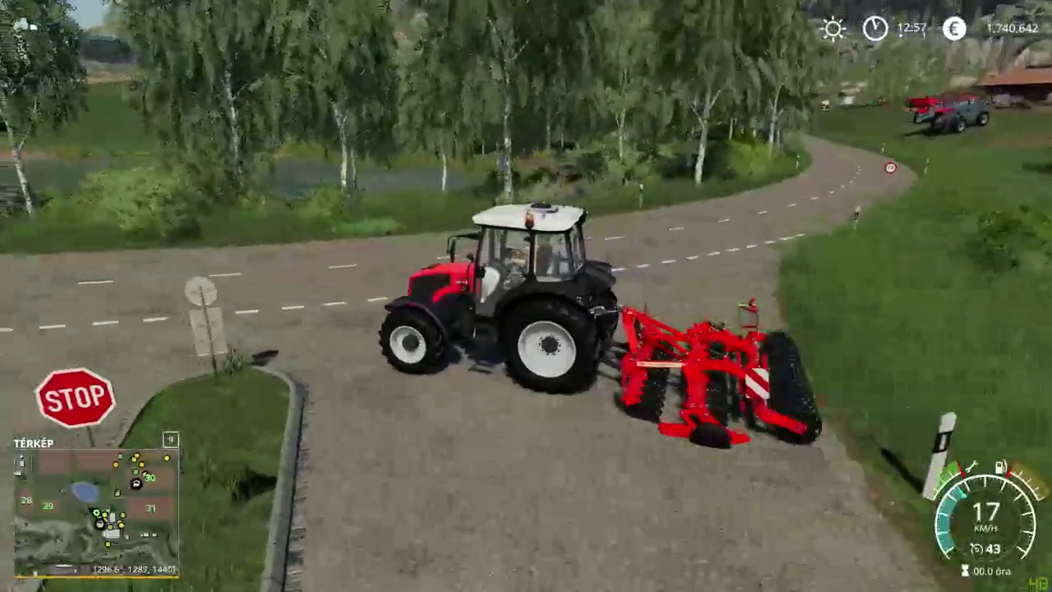
{"action": "key", "text": "w"}
{"action": "key", "text": "d"}
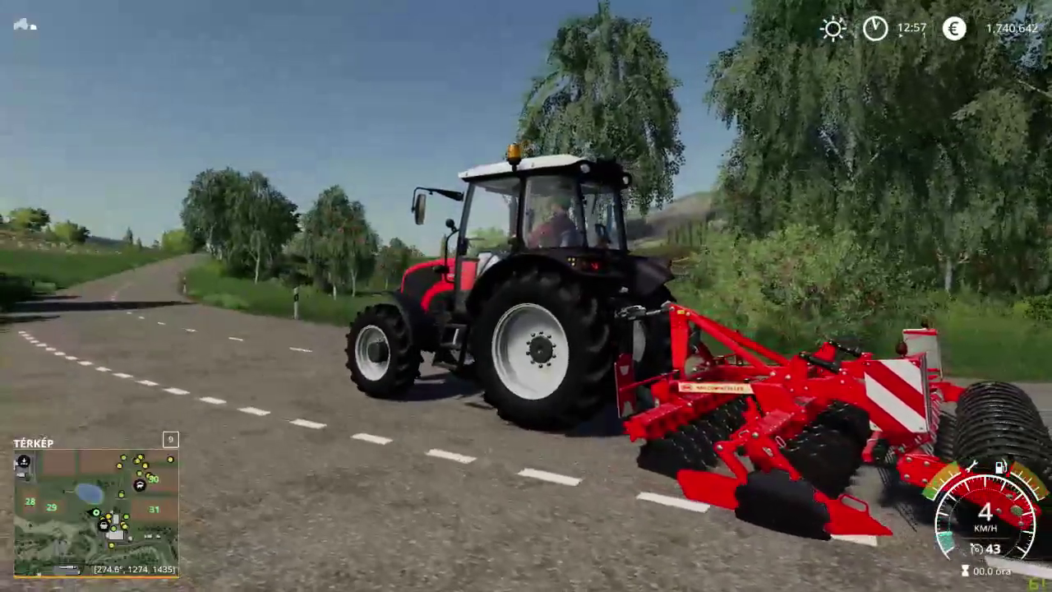
Drive the tractor off the road, through the trees and along the grass verge, watching the Compactiller's discs turn
{"action": "key", "text": "w"}
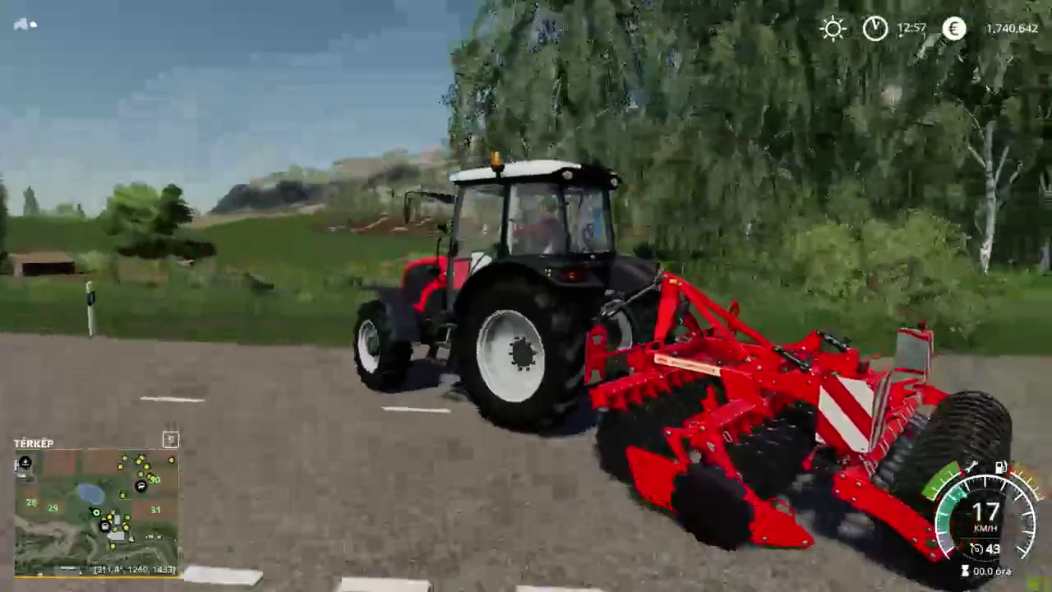
{"action": "key", "text": "w"}
{"action": "key", "text": "d"}
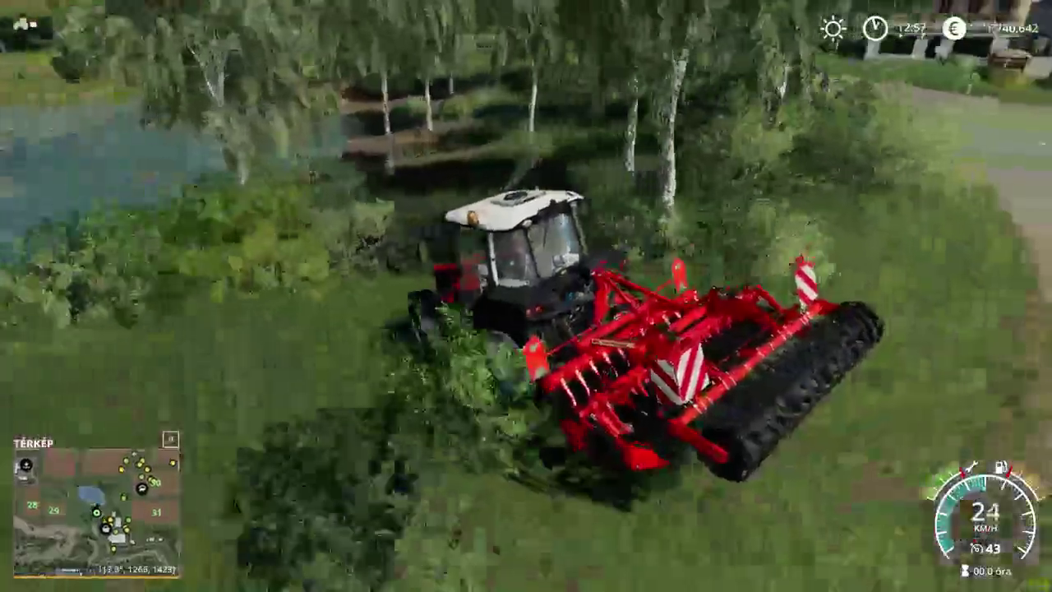
{"action": "key", "text": "w"}
{"action": "key", "text": "d"}
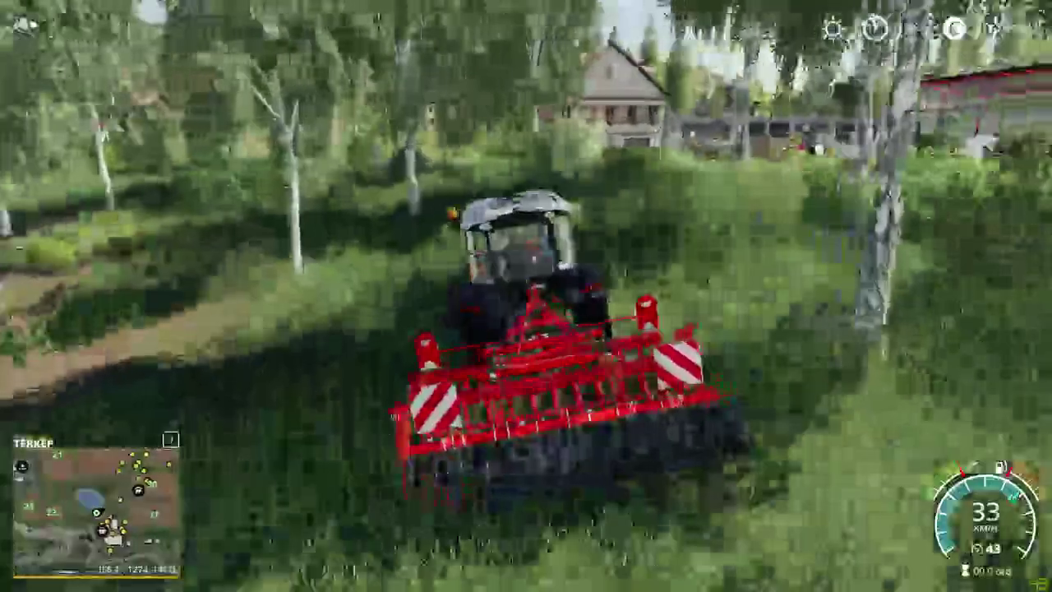
{"action": "key", "text": "w"}
{"action": "key", "text": "d"}
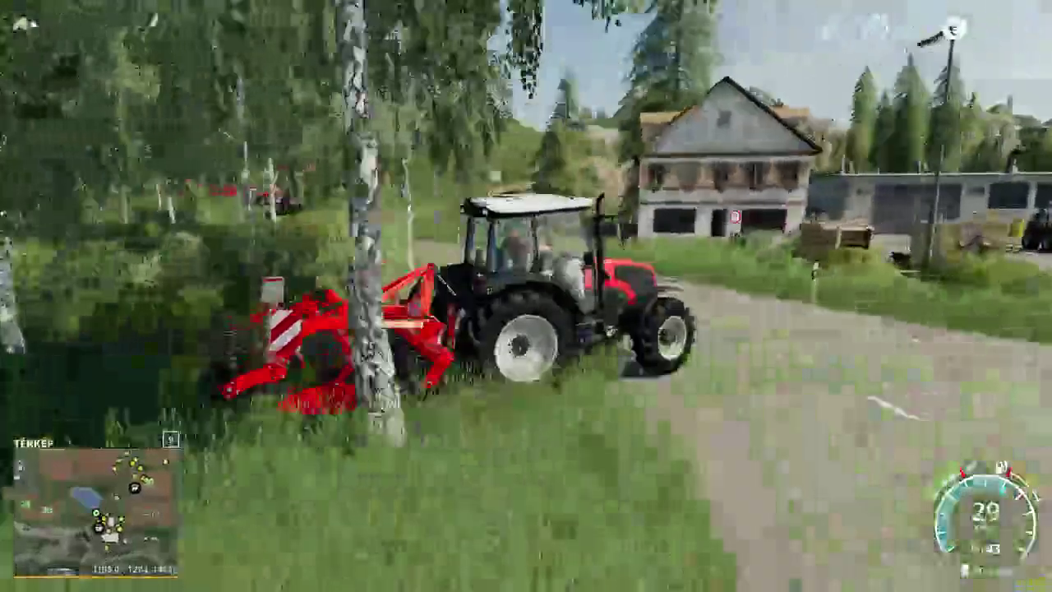
{"action": "key", "text": "w"}
{"action": "key", "text": "a"}
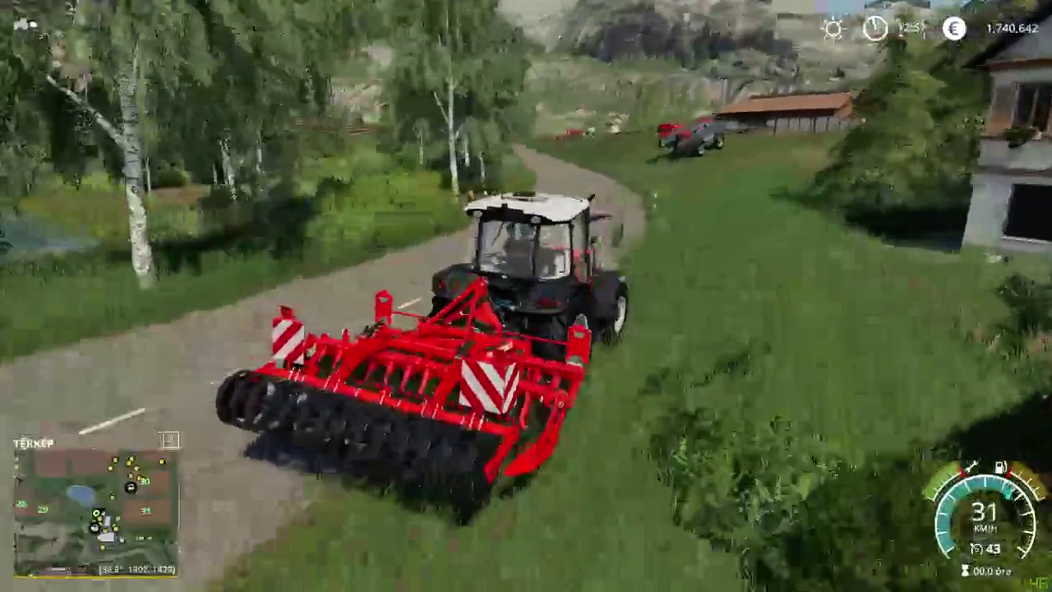
{"action": "key", "text": "w"}
{"action": "key", "text": "d"}
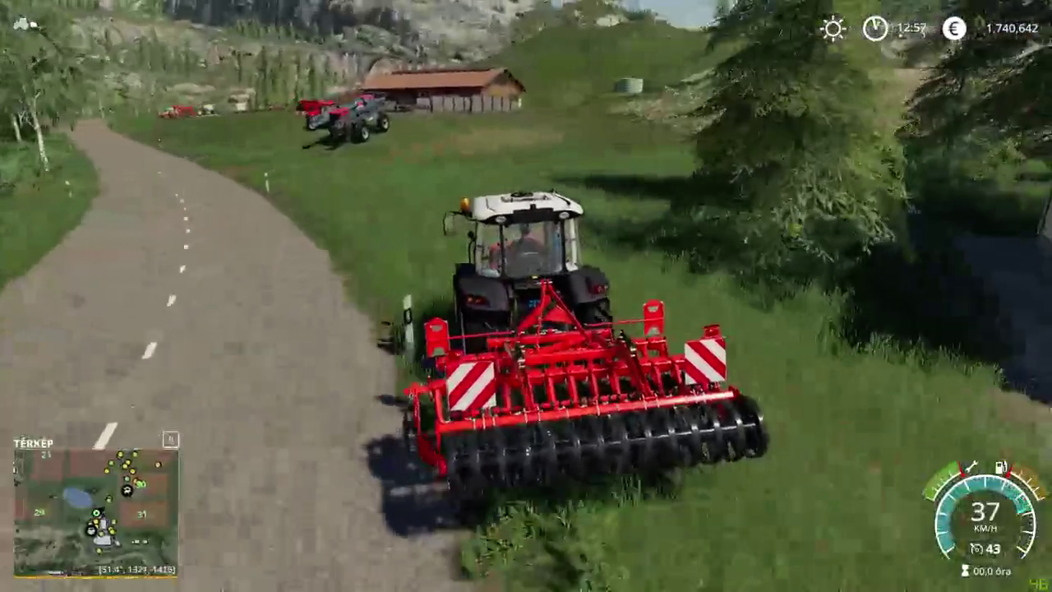
{"action": "key", "text": "w"}
{"action": "key", "text": "d"}
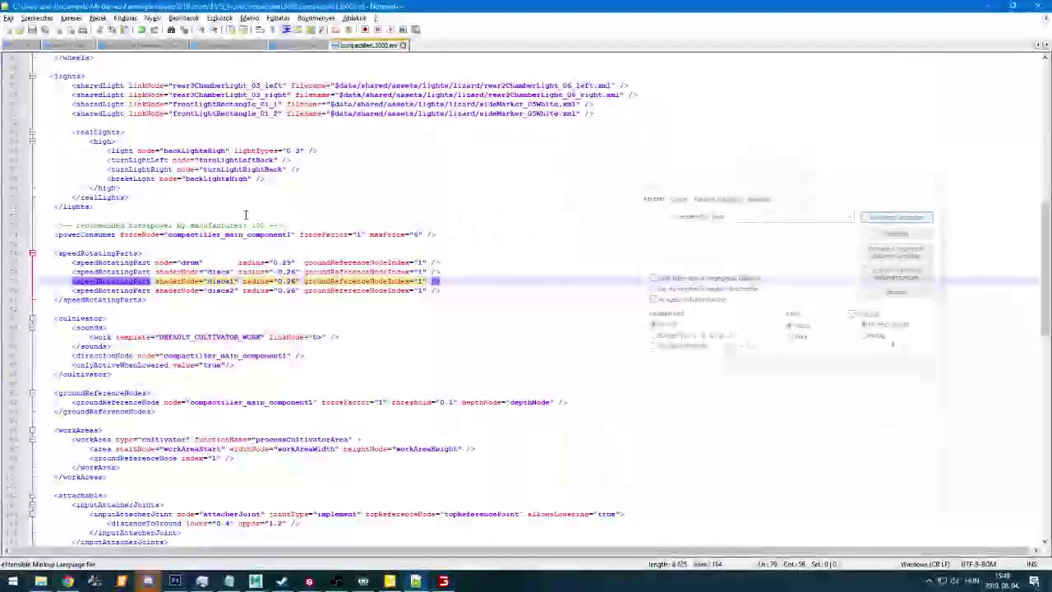
Switch to GIANTS Editor and hide the discs object under movingParts in compactiller.i3d
{"action": "key", "text": "alt+Tab"}
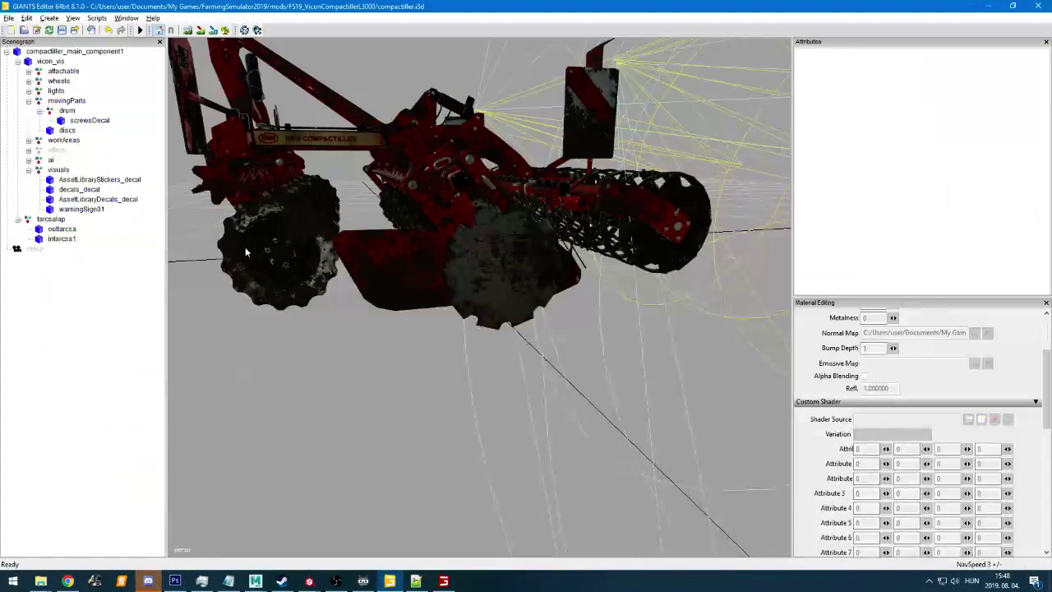
{"action": "left_click_drag", "start_coordinate": [245, 252], "coordinate": [355, 228], "text": "alt"}
{"action": "left_click", "coordinate": [76, 121]}
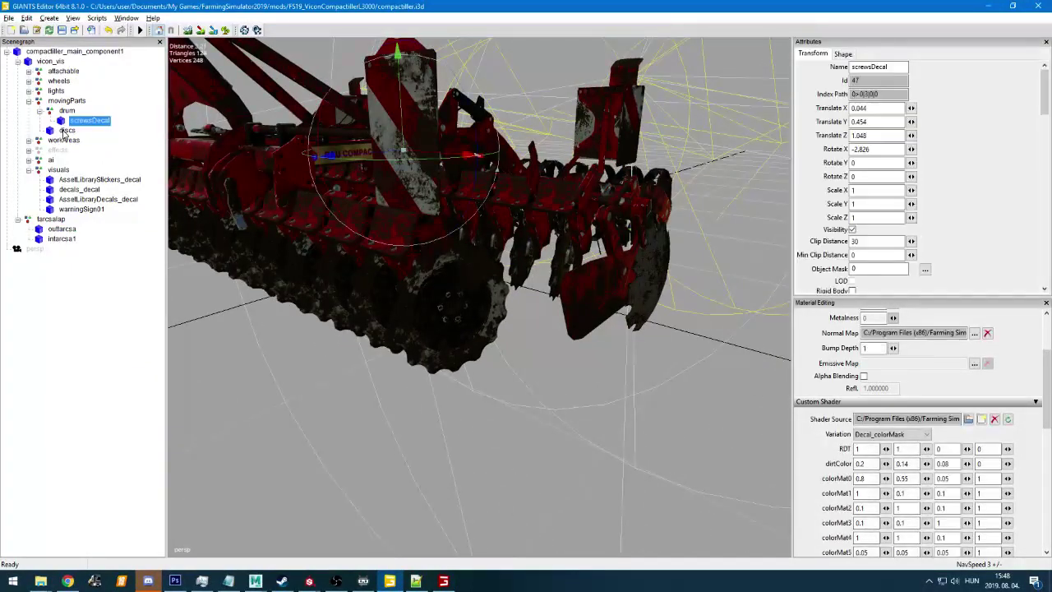
{"action": "left_click", "coordinate": [64, 132]}
{"action": "left_click", "coordinate": [65, 131]}
{"action": "left_click", "coordinate": [852, 229]}
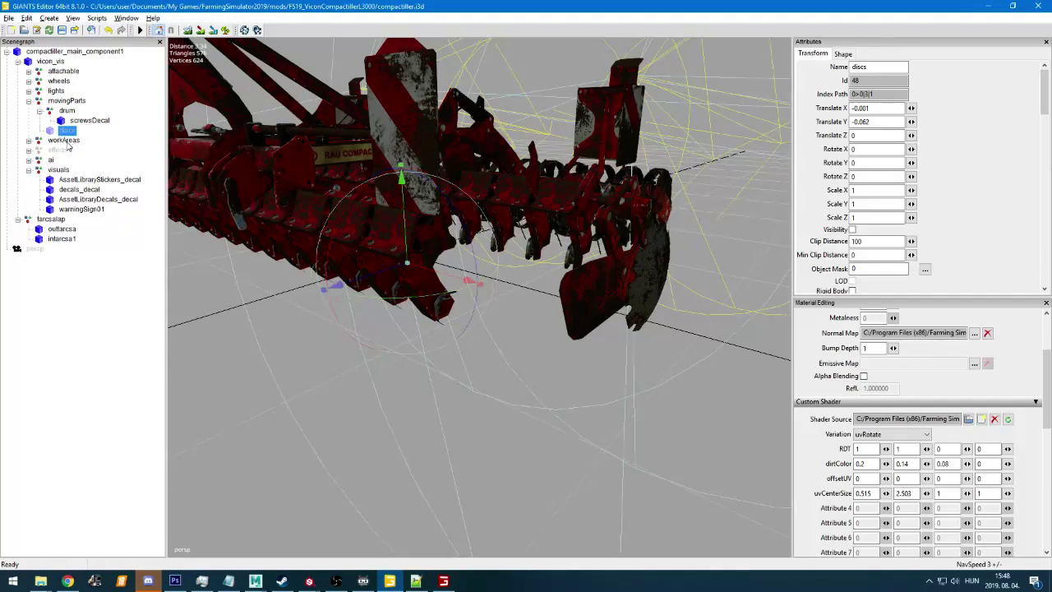
Move the tarcsalap group sideways out of the implement to Translate X 2.457
{"action": "left_click", "coordinate": [49, 221]}
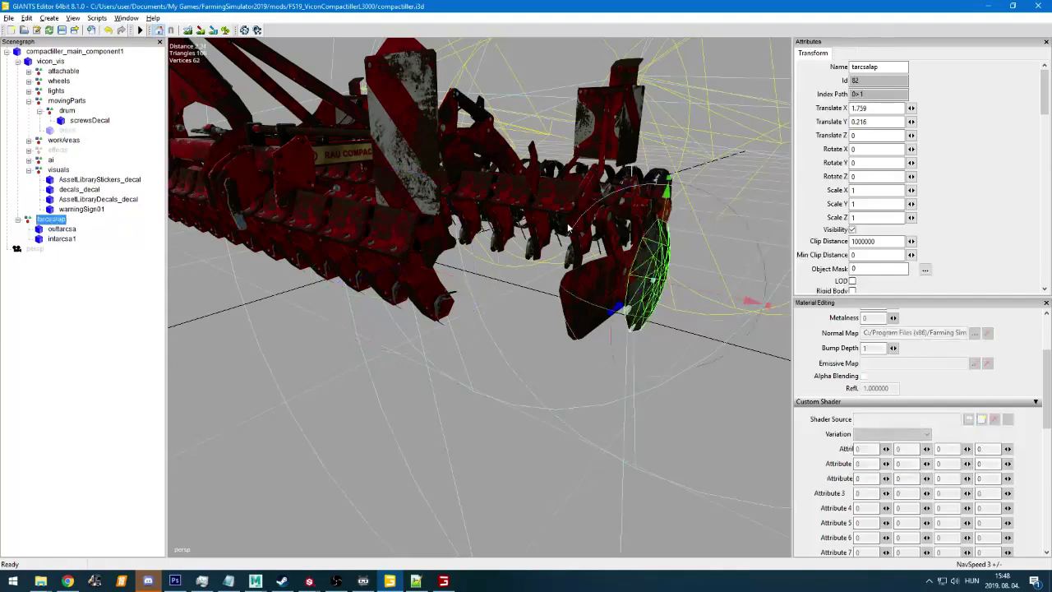
{"action": "left_click_drag", "start_coordinate": [795, 315], "coordinate": [920, 344]}
{"action": "left_click_drag", "start_coordinate": [674, 304], "coordinate": [469, 348], "text": "alt"}
{"action": "scroll", "coordinate": [469, 348], "scroll_direction": "down", "scroll_amount": 5}
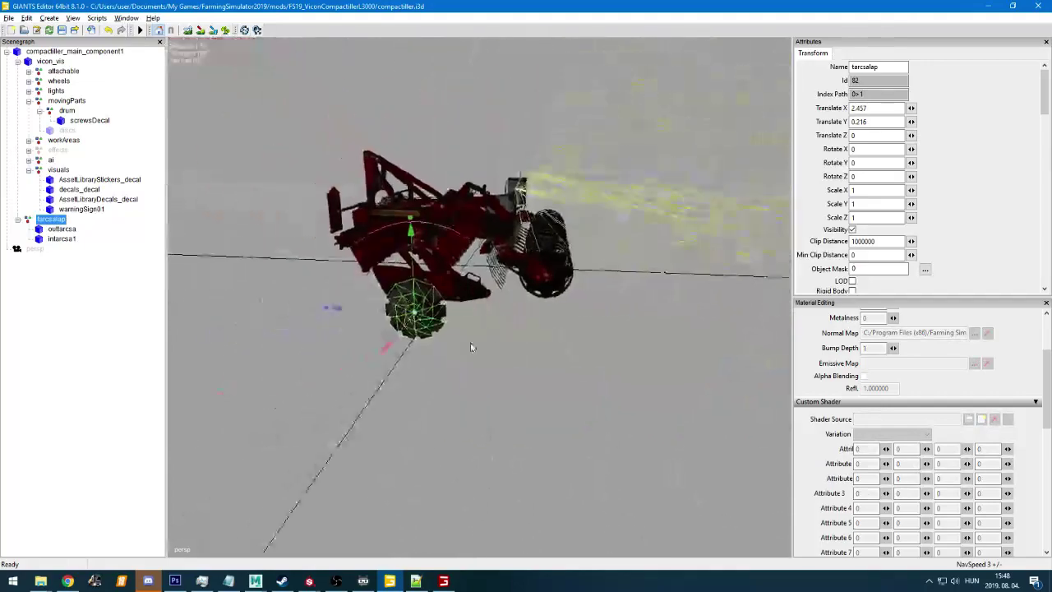
{"action": "middle_click_drag", "start_coordinate": [470, 348], "coordinate": [562, 333], "text": "alt"}
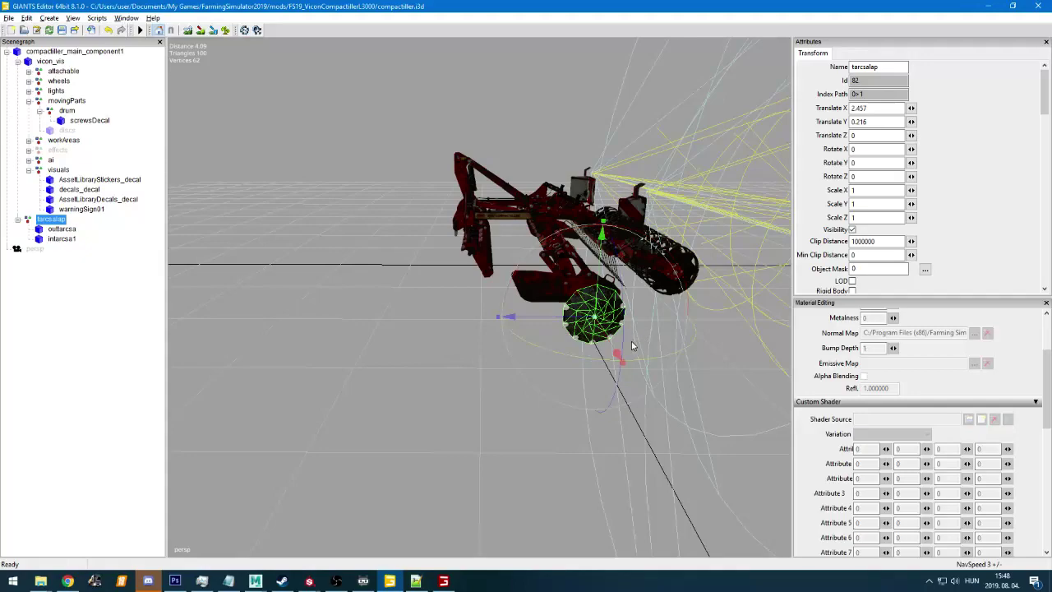
Switch to Farming Simulator 19 and drive the tractor forward to examine the separated disc beside the Compactiller
{"action": "key", "text": "alt+Tab"}
{"action": "key", "text": "alt+Tab"}
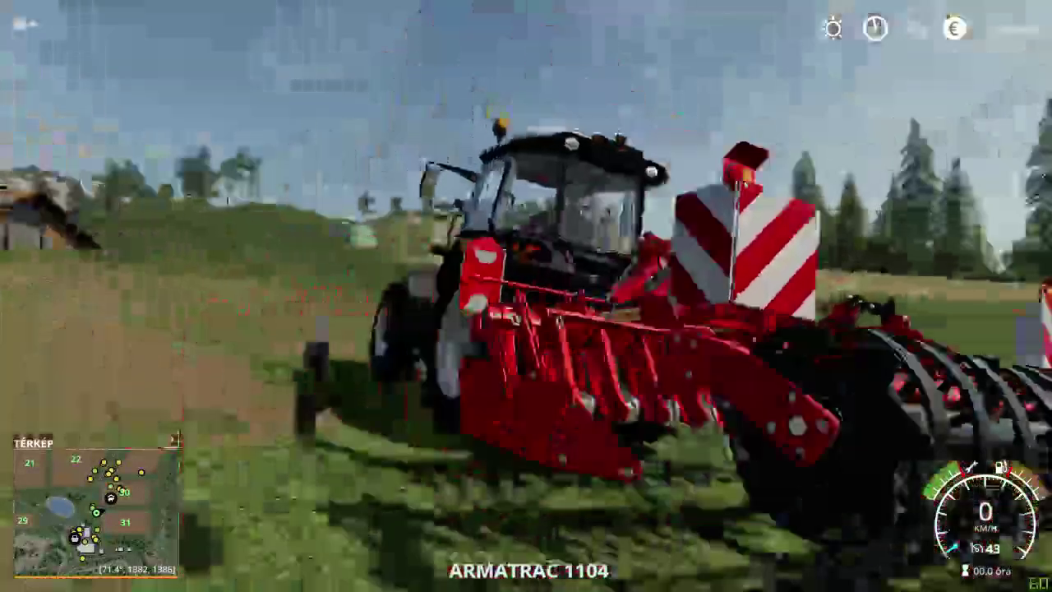
{"action": "key", "text": "w"}
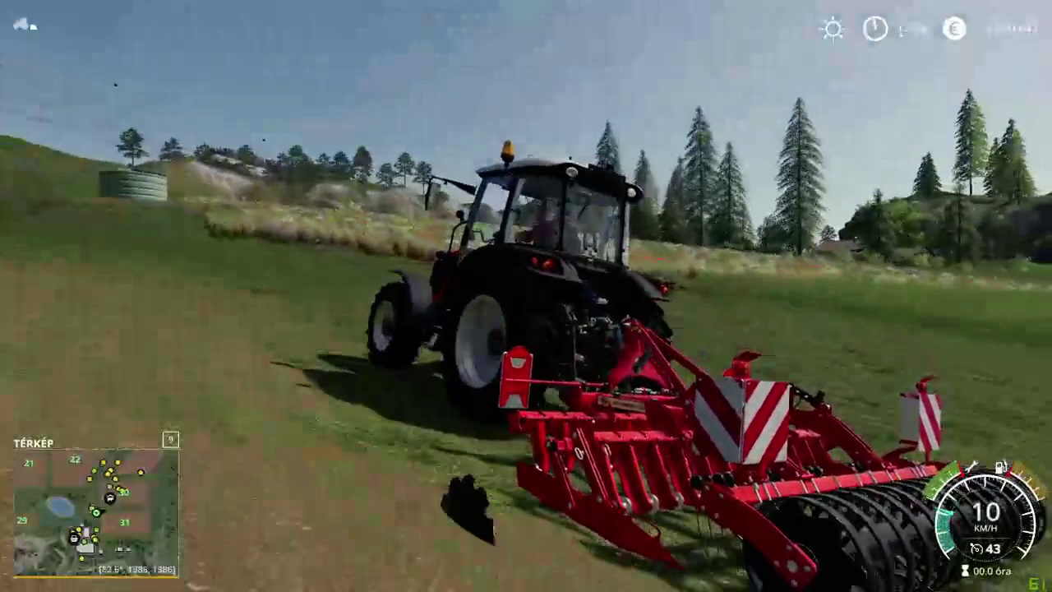
Switch to GIANTS Editor and raise the tarcsalap group to Translate Y 0.403
{"action": "key", "text": "alt+Tab"}
{"action": "key", "text": "alt+Tab"}
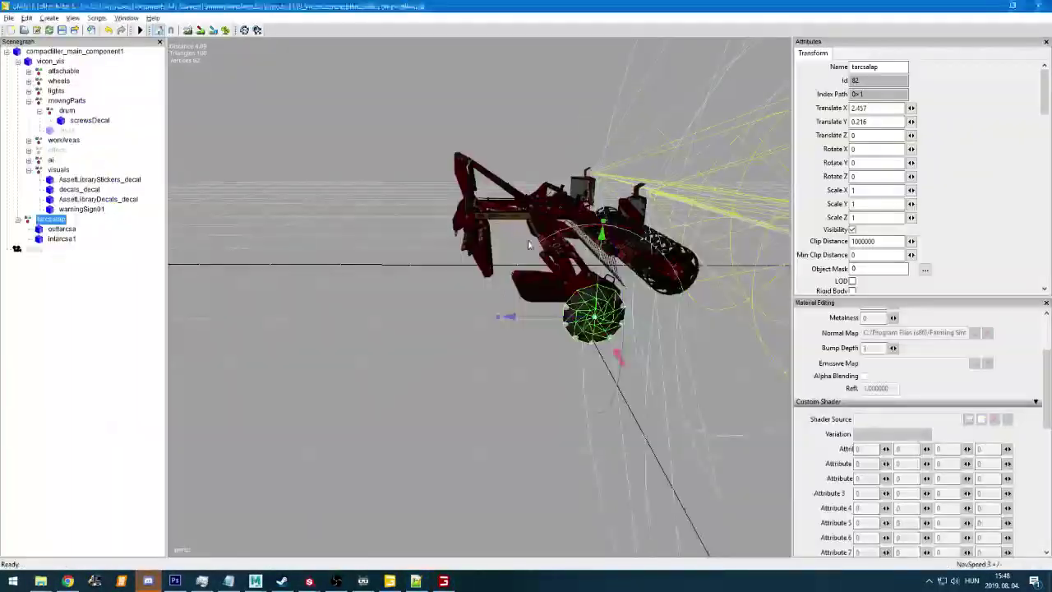
{"action": "left_click_drag", "start_coordinate": [561, 229], "coordinate": [544, 187], "text": "alt"}
{"action": "left_click_drag", "start_coordinate": [545, 232], "coordinate": [573, 237], "text": "alt"}
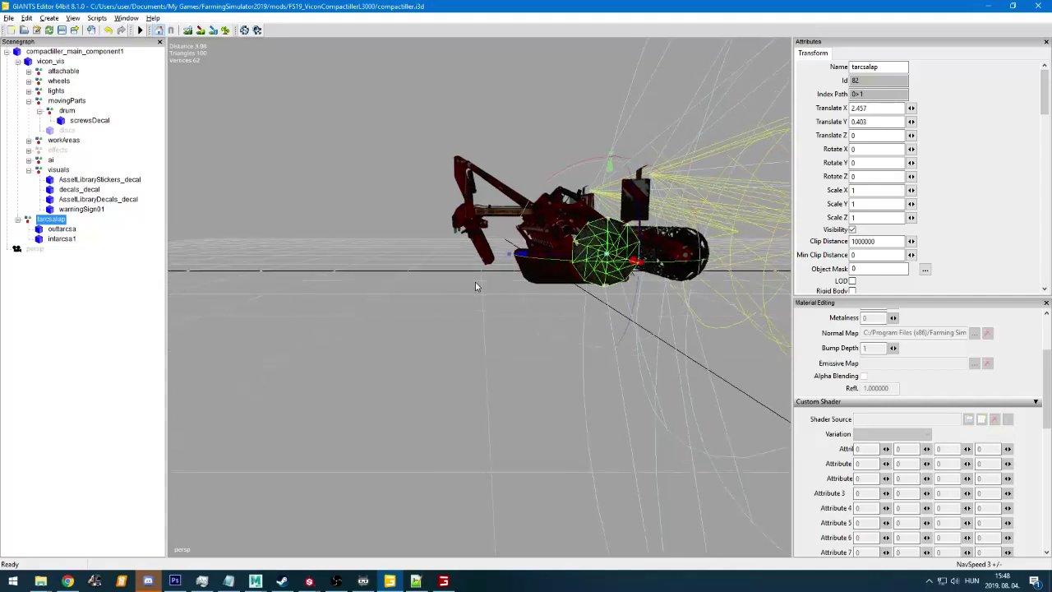
Switch back to Farming Simulator 19 and drive across the grass to examine how the raised separate disc rotates
{"action": "key", "text": "alt+Tab"}
{"action": "key", "text": "alt+Tab"}
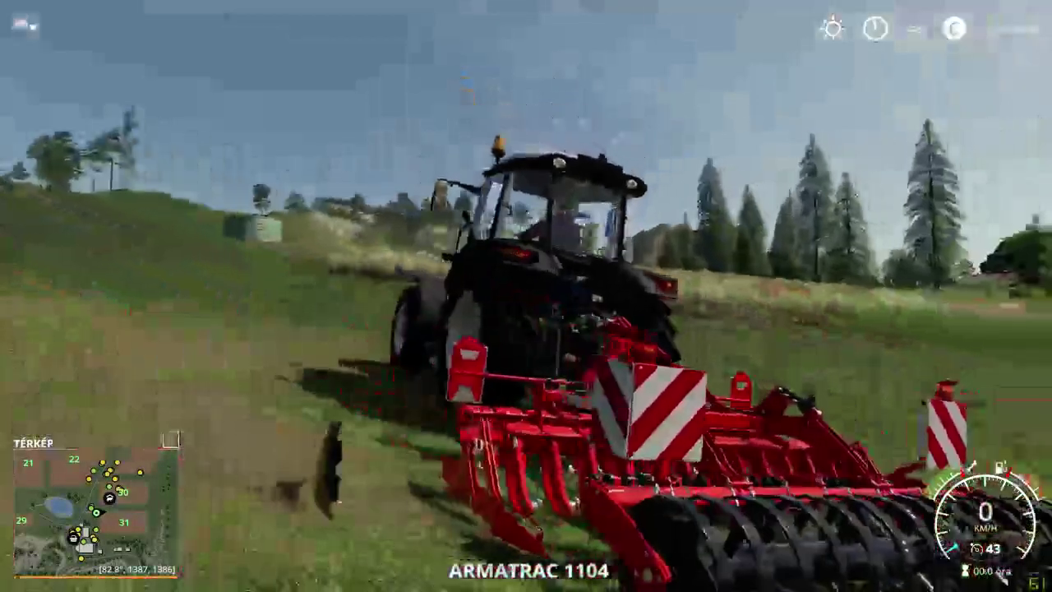
{"action": "key", "text": "w"}
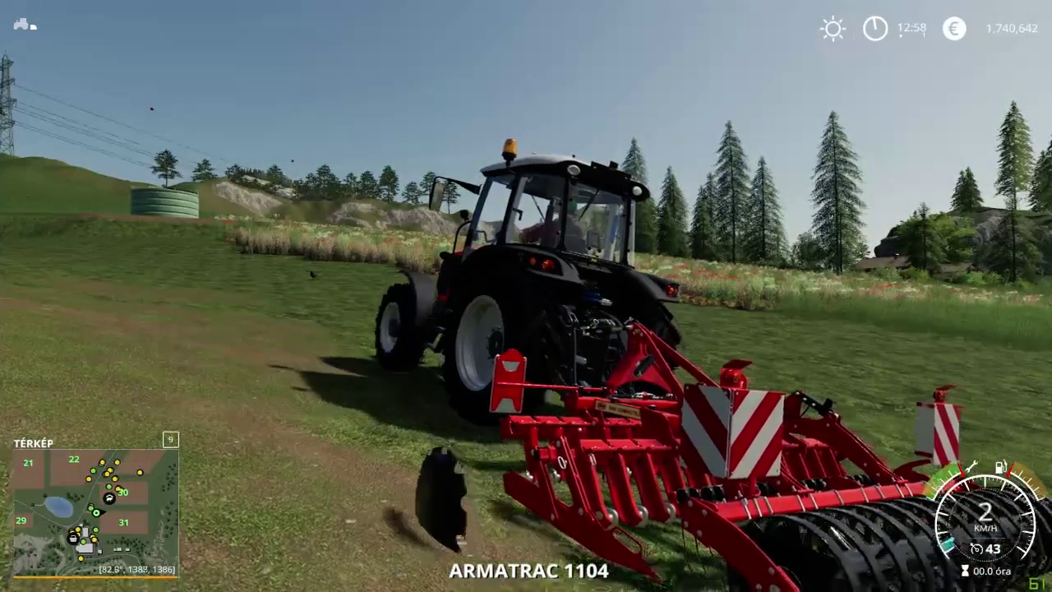
{"action": "key", "text": "w"}
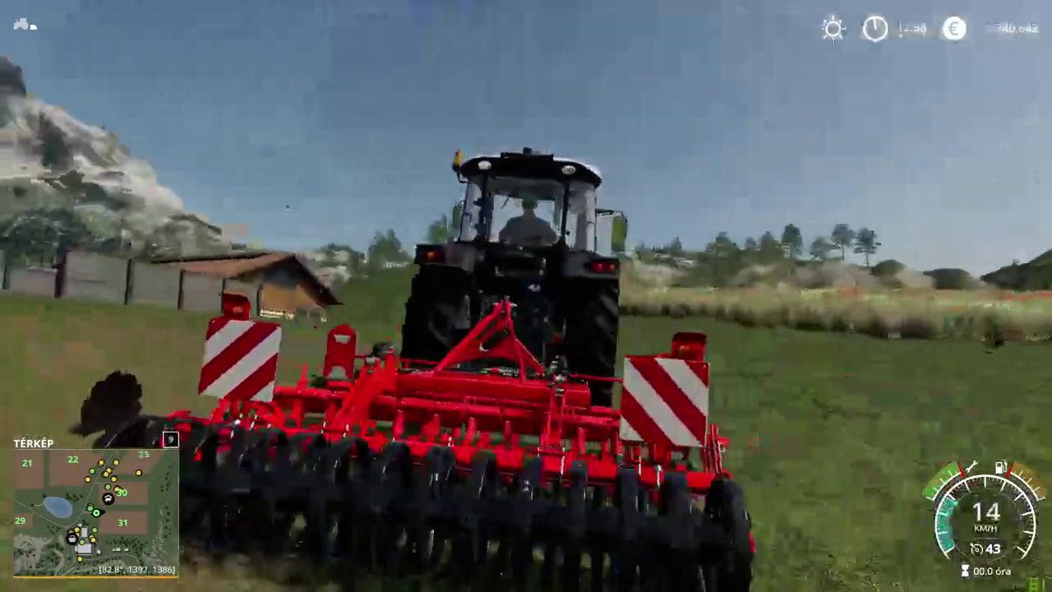
{"action": "key", "text": "w"}
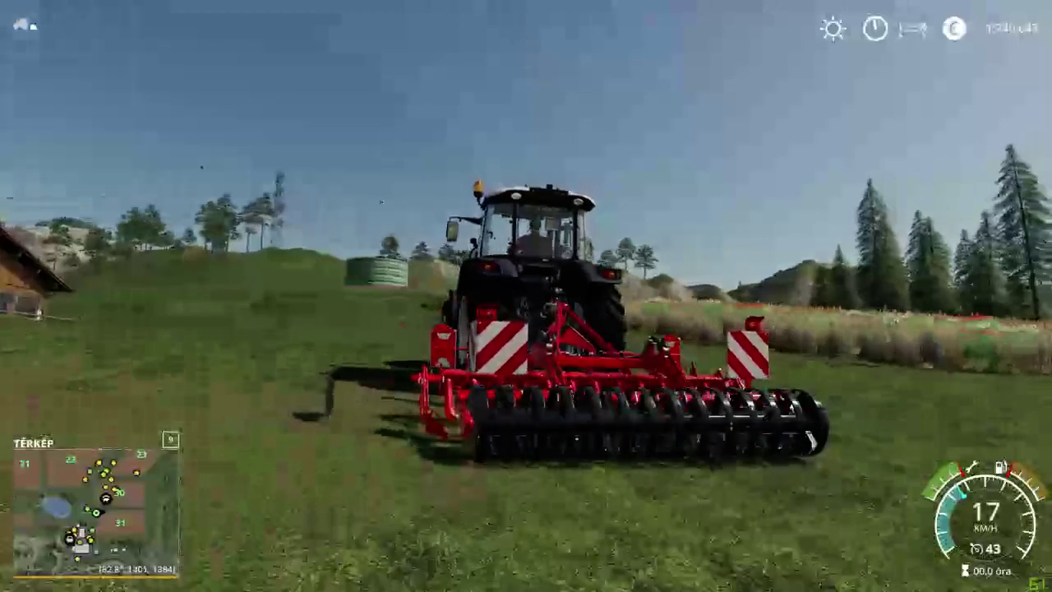
{"action": "key", "text": "s"}
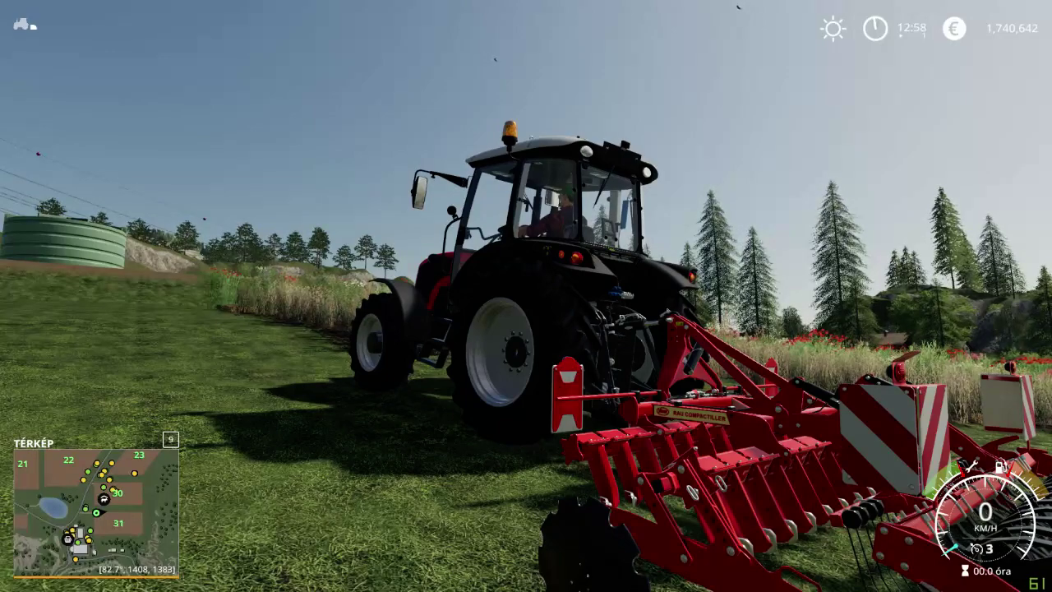
Drive the tractor slowly forward and in reverse on the grass and compare the separate disc's rotation with the travel direction
{"action": "key", "text": "w"}
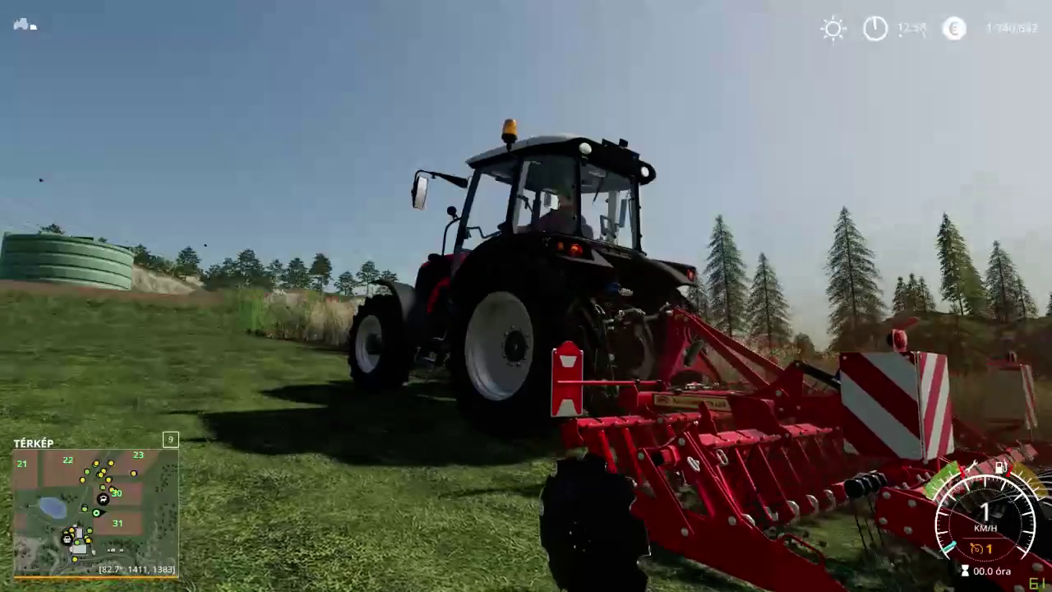
{"action": "scroll", "coordinate": [526, 296], "scroll_direction": "down", "scroll_amount": 2}
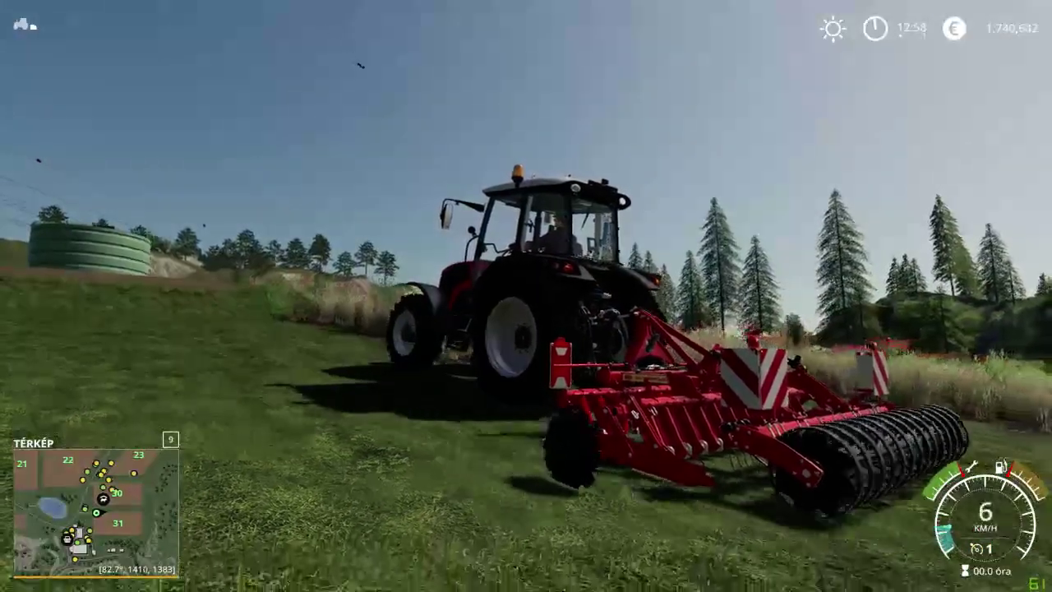
{"action": "key", "text": "w"}
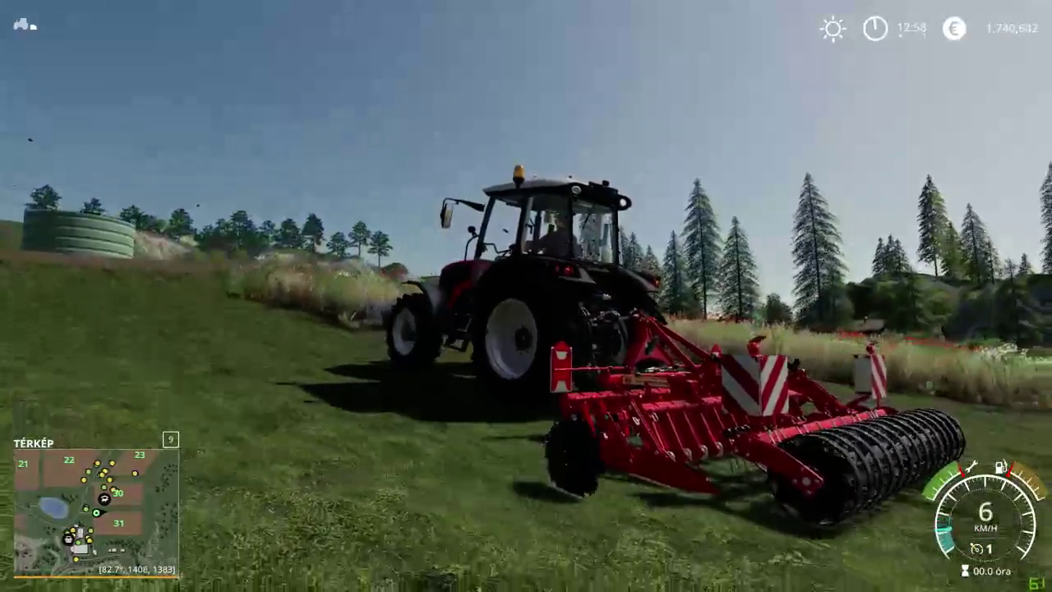
{"action": "key", "text": "s"}
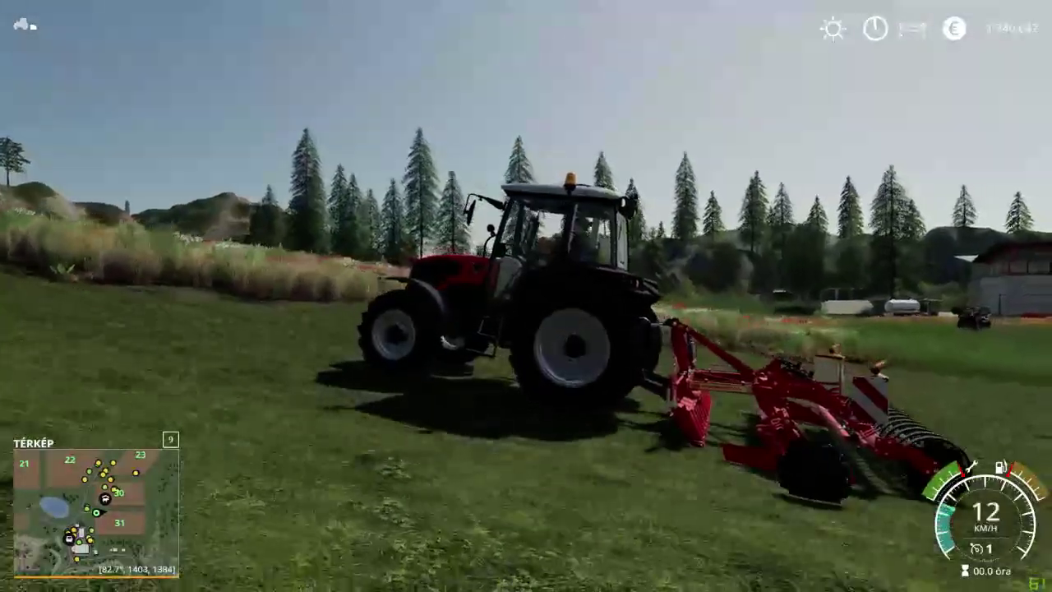
{"action": "key", "text": "w"}
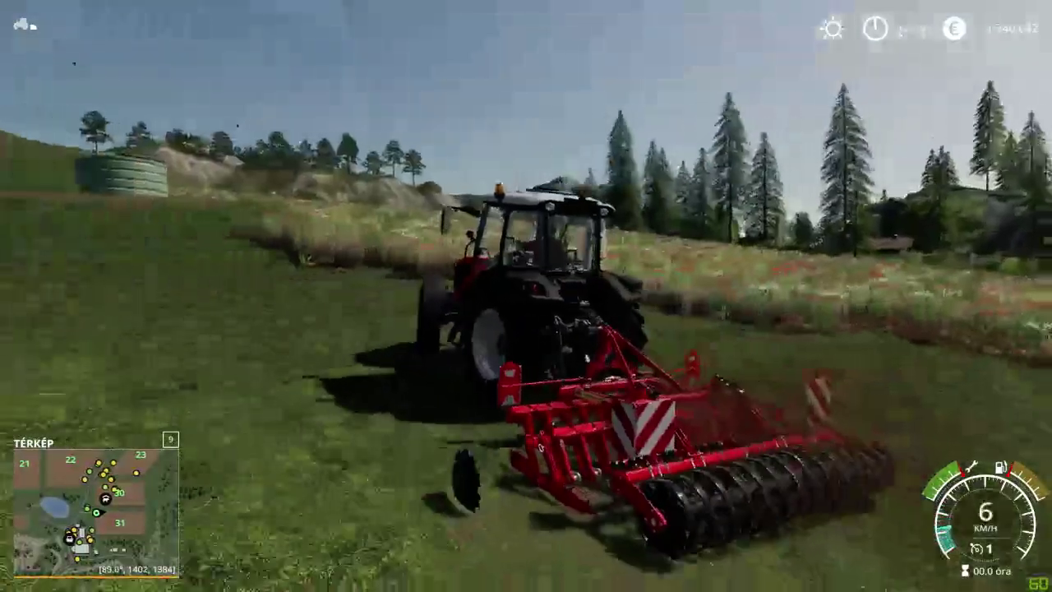
{"action": "key", "text": "w"}
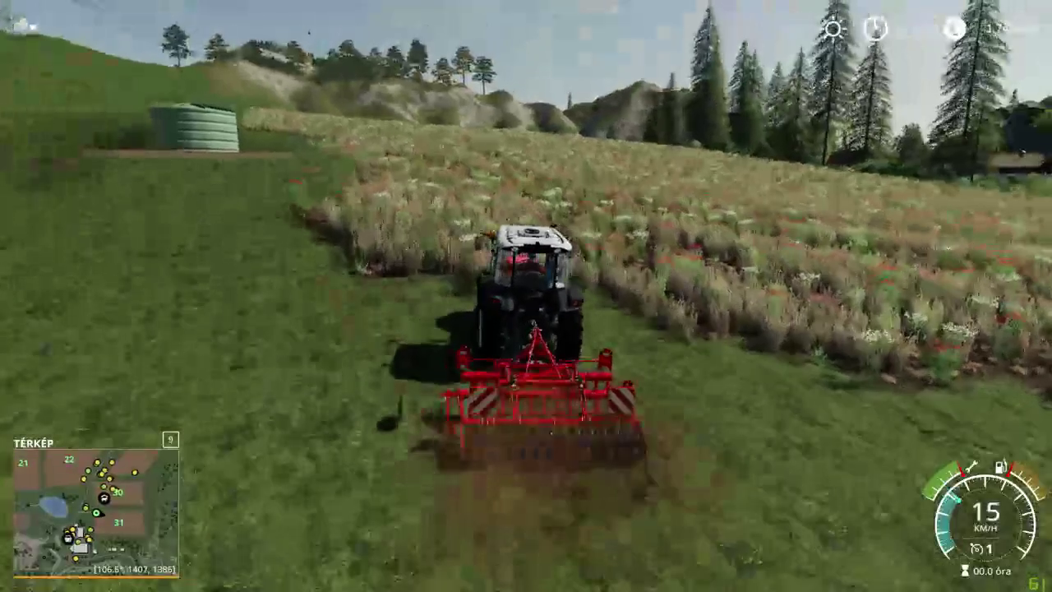
{"action": "key", "text": "w"}
{"action": "key", "text": "a"}
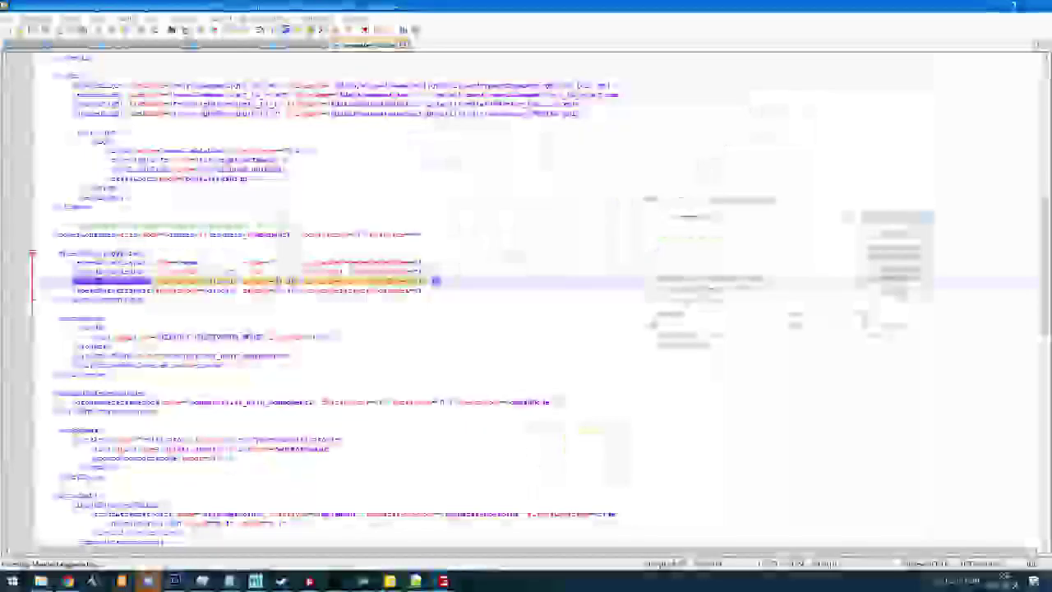
Look through the XML file in Notepad++ down to the i3dMappings section
{"action": "scroll", "coordinate": [117, 400], "scroll_direction": "down", "scroll_amount": 10}
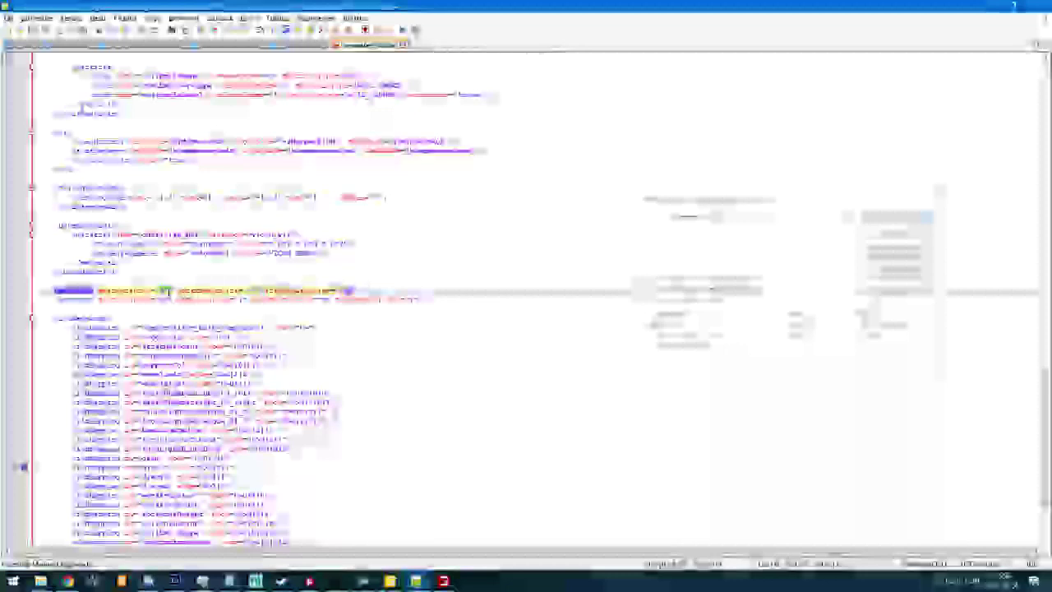
{"action": "key", "text": "Down"}
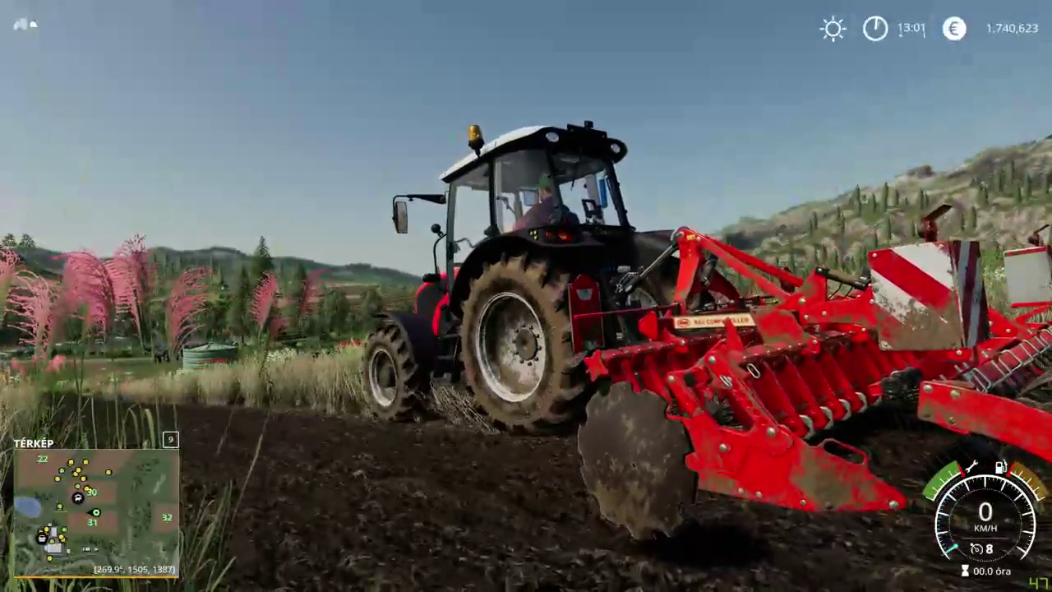
Raise the Compactiller and drive along the field to examine its separate disc, including in wireframe view
{"action": "key", "text": "v"}
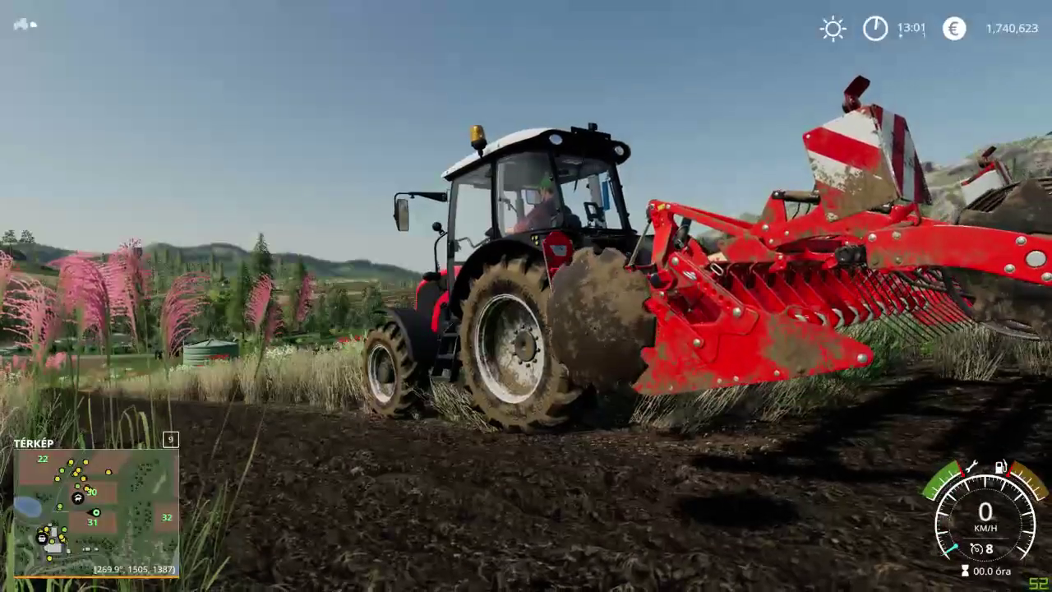
{"action": "key", "text": "w"}
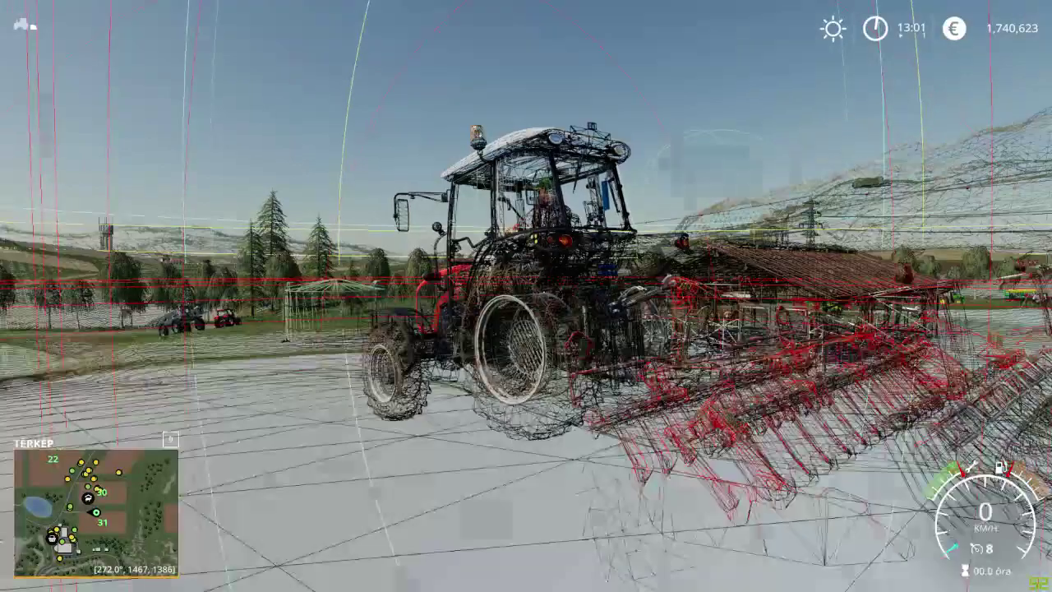
{"action": "key", "text": "F4"}
{"action": "key", "text": "c"}
{"action": "key", "text": "c"}
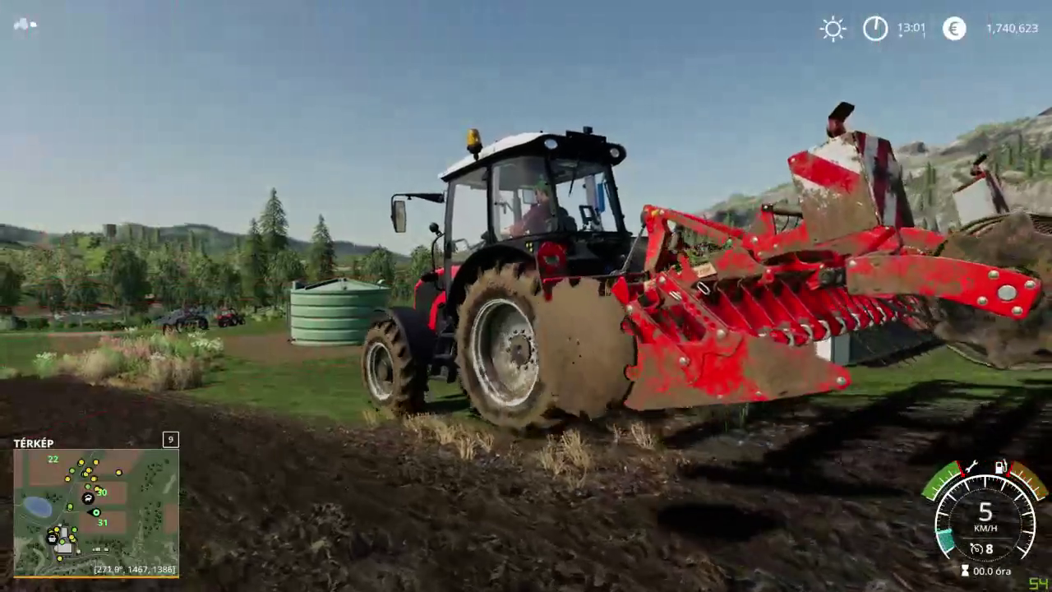
{"action": "key", "text": "s"}
{"action": "key", "text": "d"}
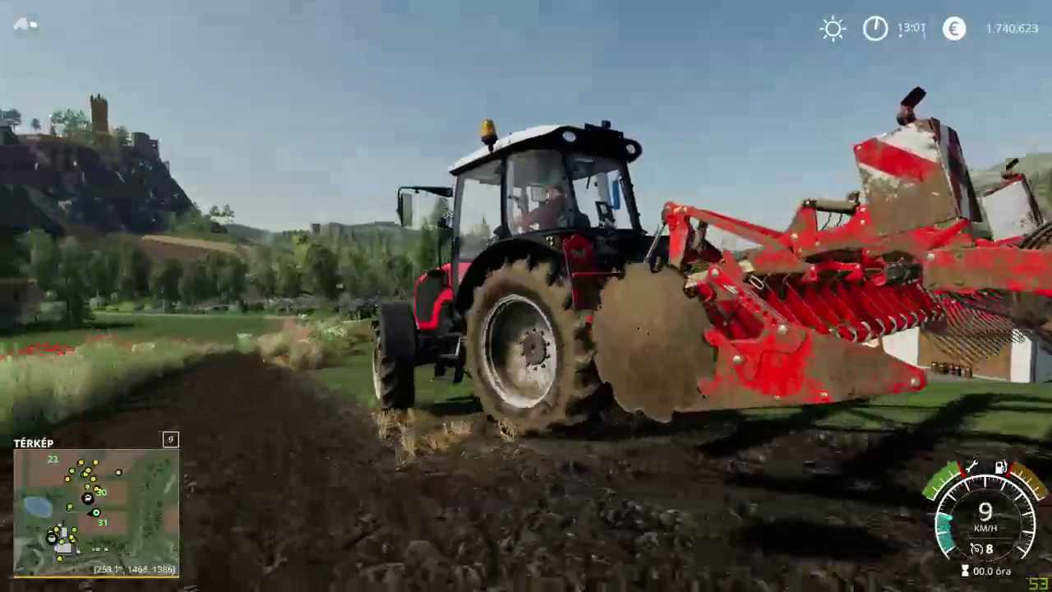
Drive the tractor onto the grass beside the barn, stop and look around the cultivator on foot
{"action": "key", "text": "w"}
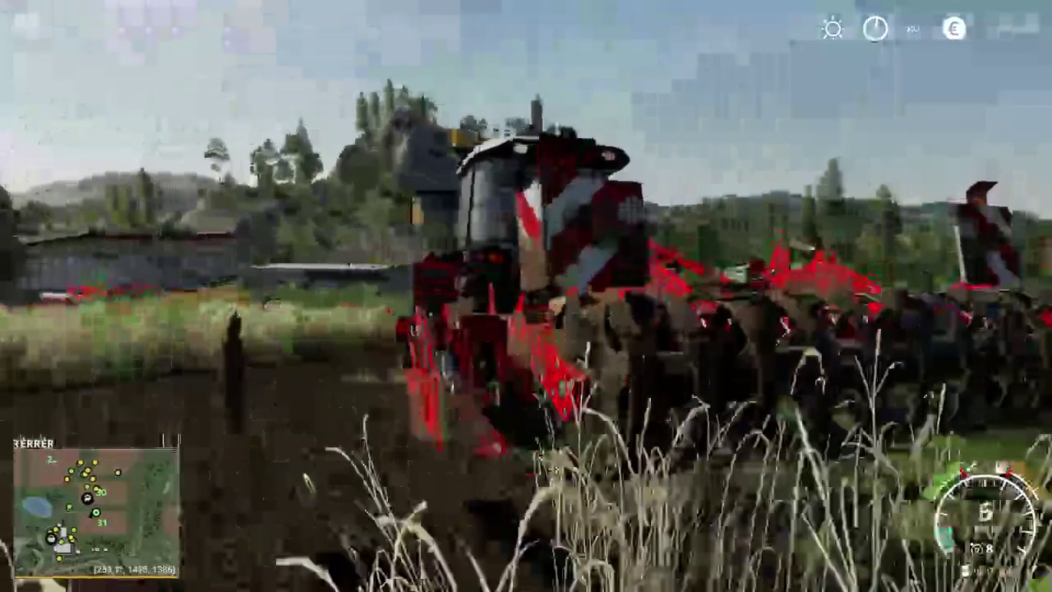
{"action": "key", "text": "w"}
{"action": "key", "text": "d"}
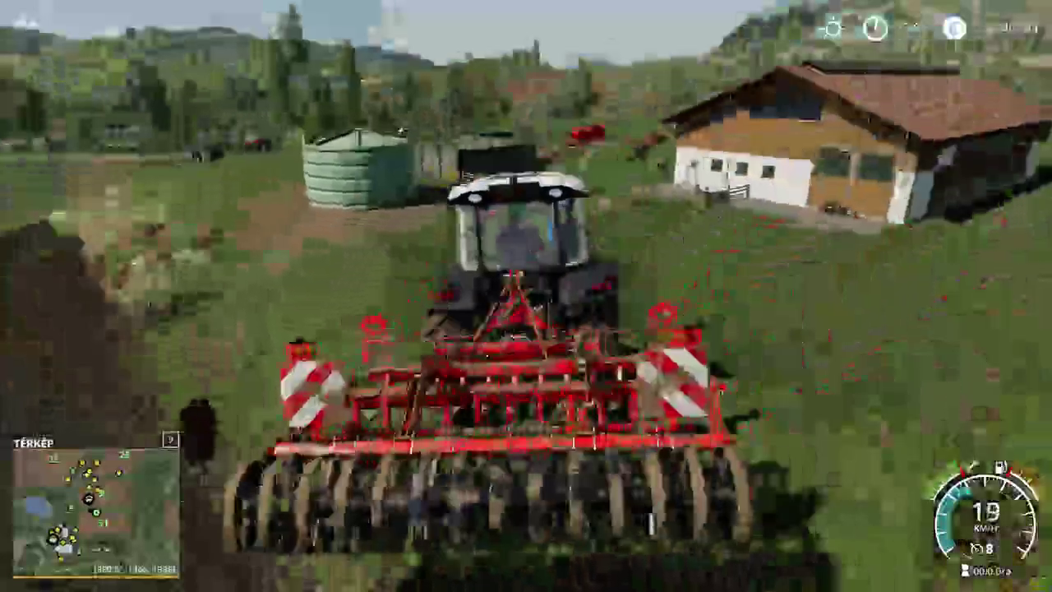
{"action": "key", "text": "w"}
{"action": "key", "text": "s"}
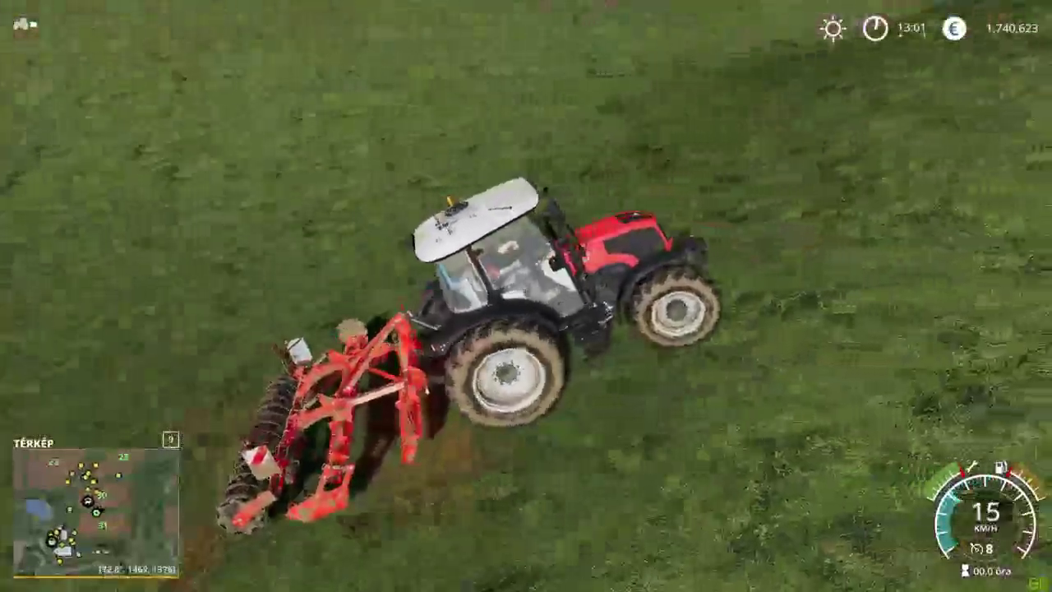
{"action": "key", "text": "e"}
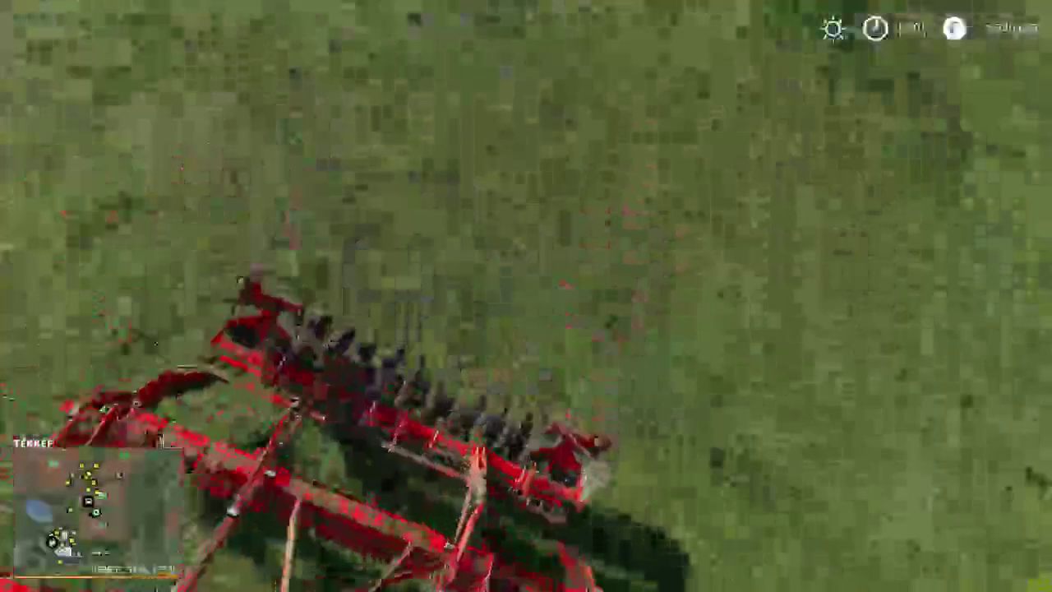
{"action": "key", "text": "w"}
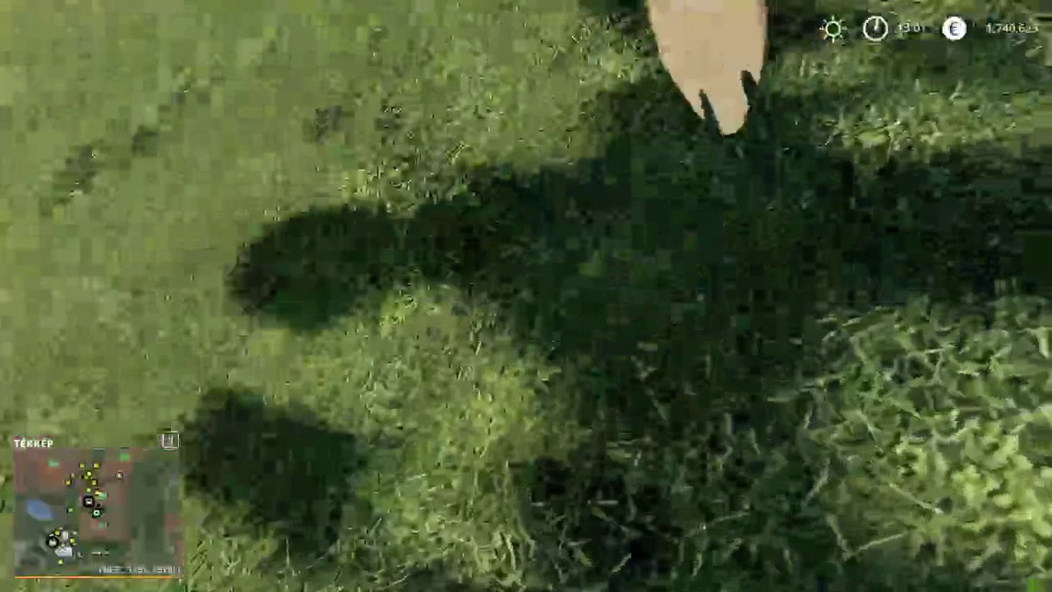
{"action": "key", "text": "e"}
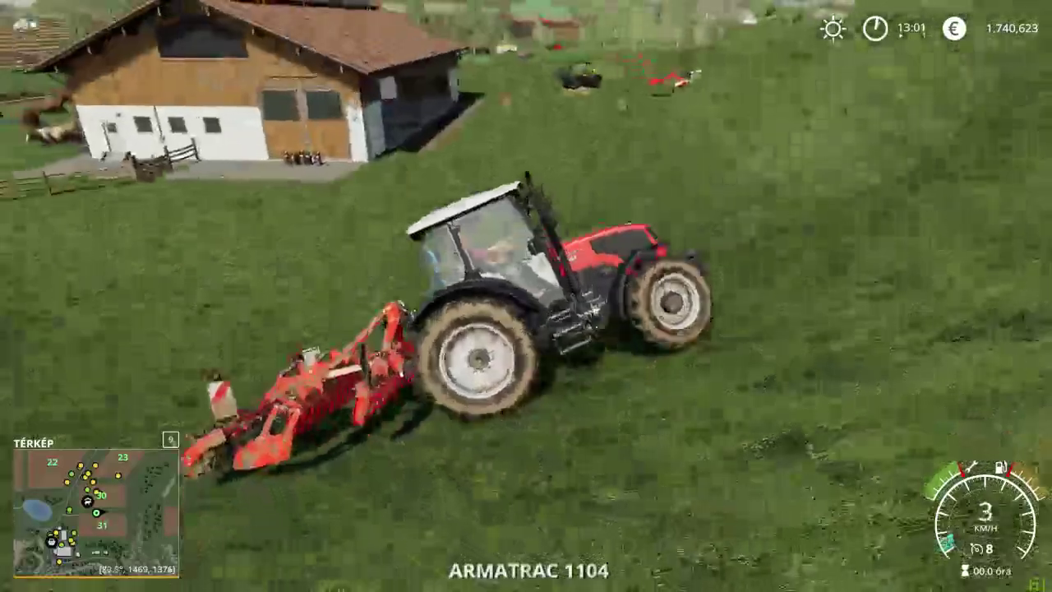
Buy the Kärcher HDS 9/18-4 M pressure washer and place it on the grass near the tractor
{"action": "key", "text": "p"}
{"action": "left_click", "coordinate": [608, 40]}
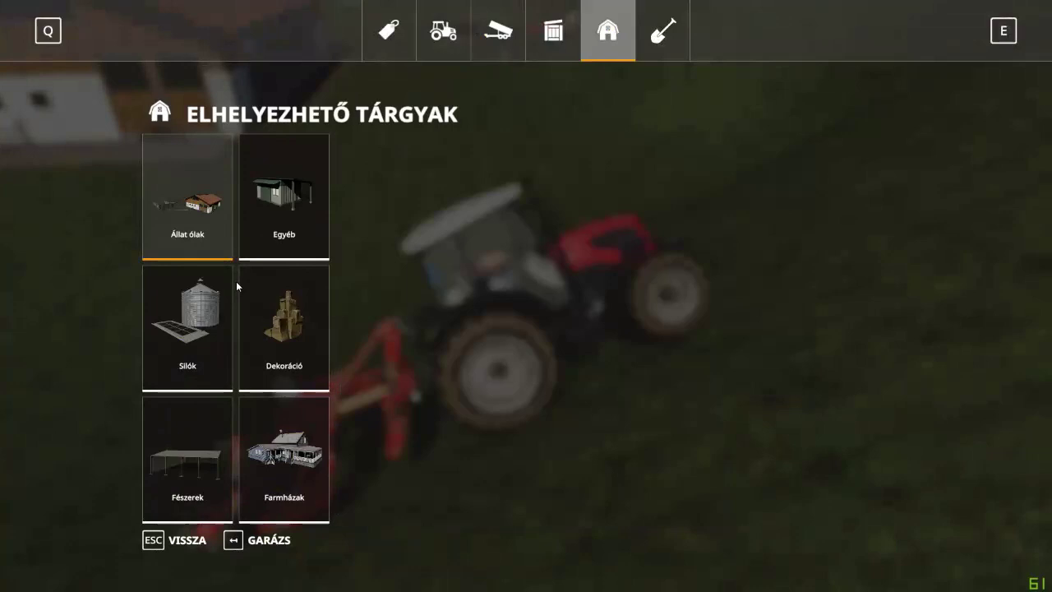
{"action": "left_click", "coordinate": [291, 200]}
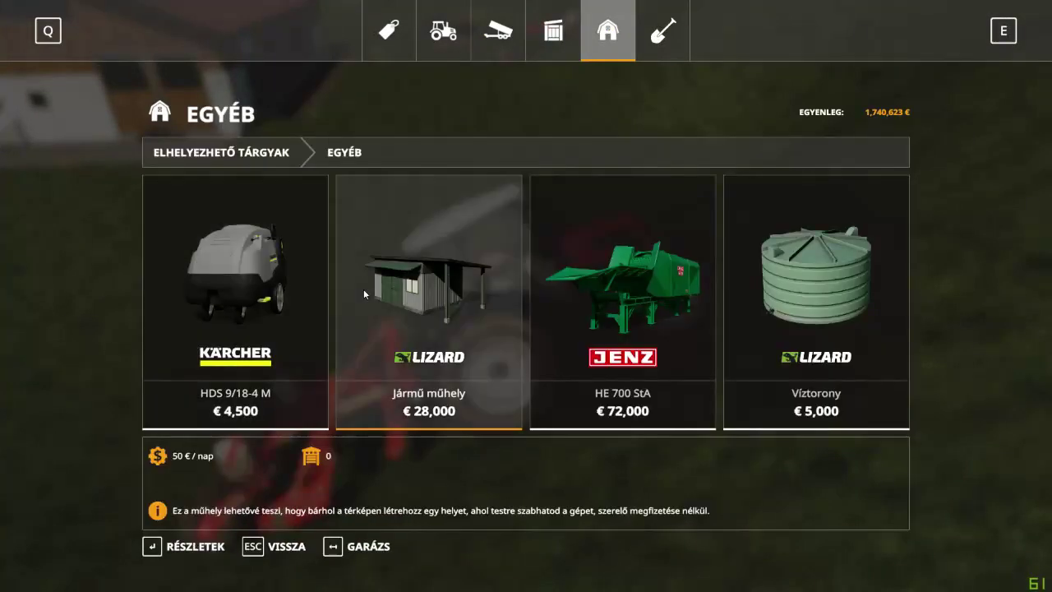
{"action": "left_click", "coordinate": [231, 293]}
{"action": "left_click", "coordinate": [512, 332]}
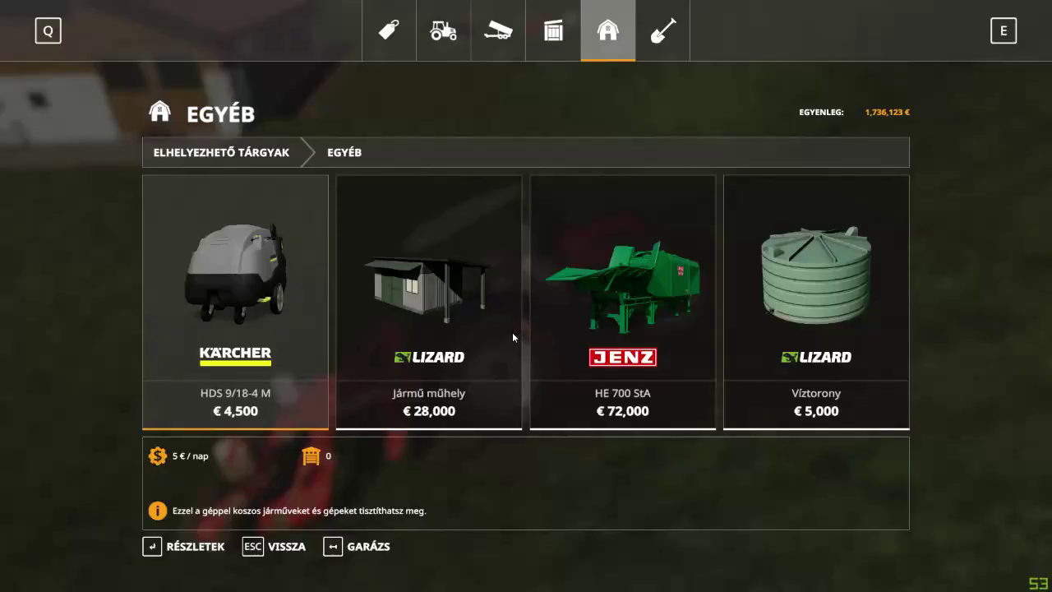
{"action": "key", "text": "Escape"}
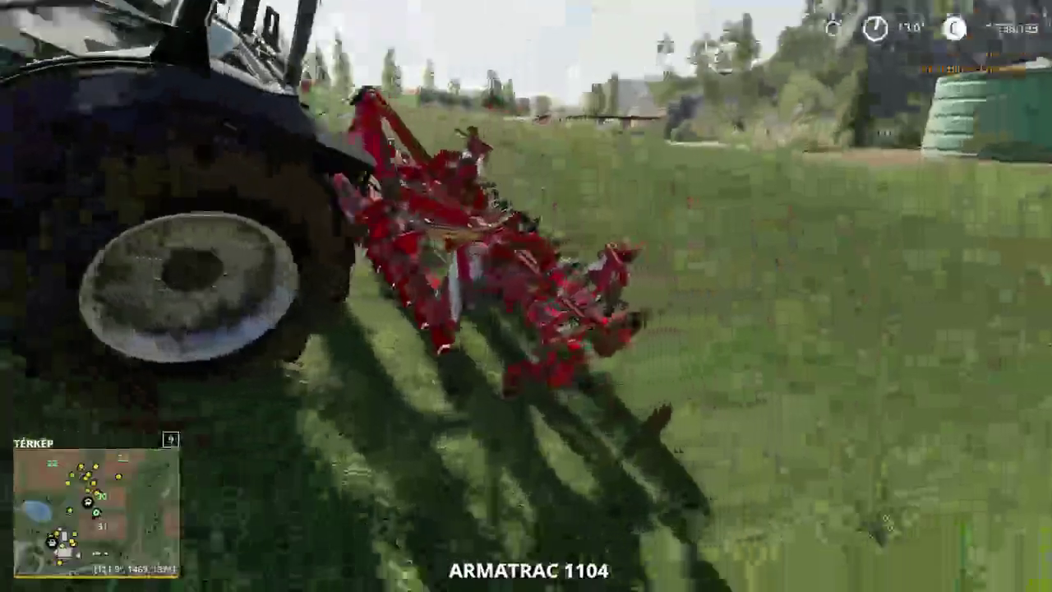
Wash the dirt off the Compactiller and its separate disc with the pressure washer, then put the lance back
{"action": "key", "text": "r"}
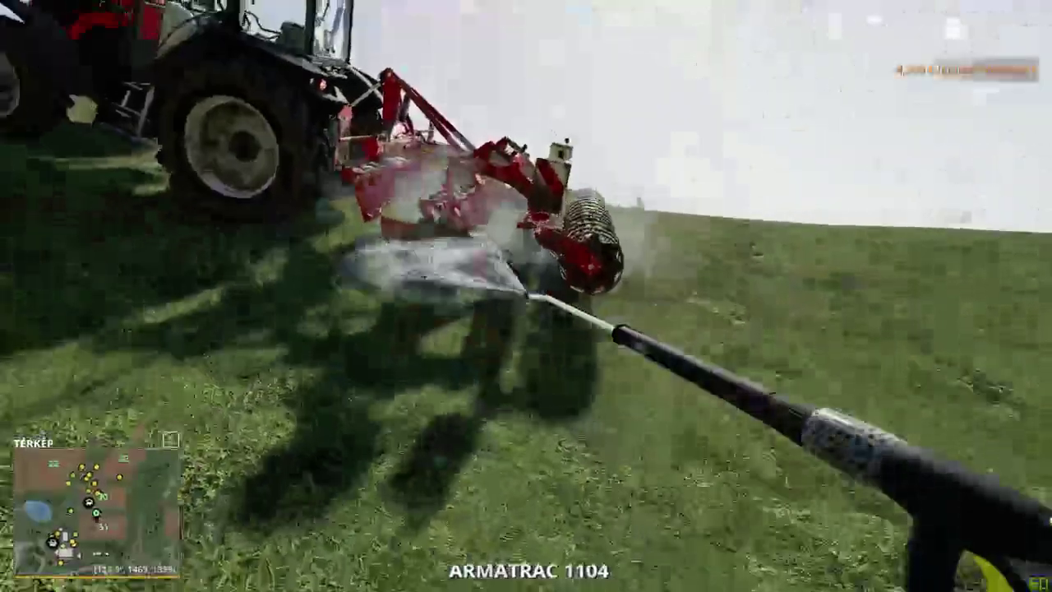
{"action": "left_click_drag", "start_coordinate": [526, 296], "coordinate": [526, 296]}
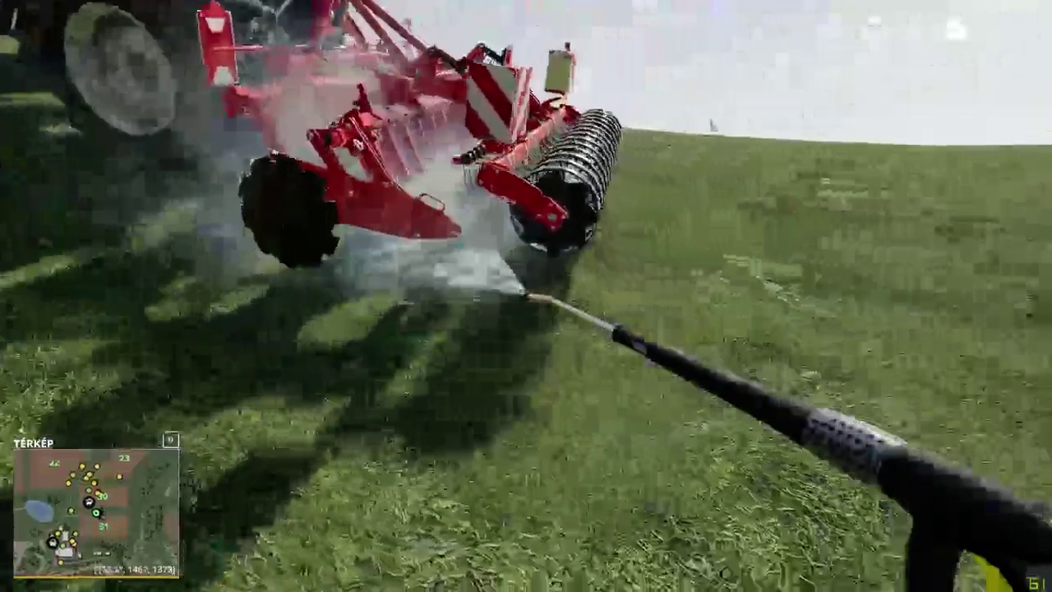
{"action": "left_click_drag", "start_coordinate": [526, 295], "coordinate": [526, 295]}
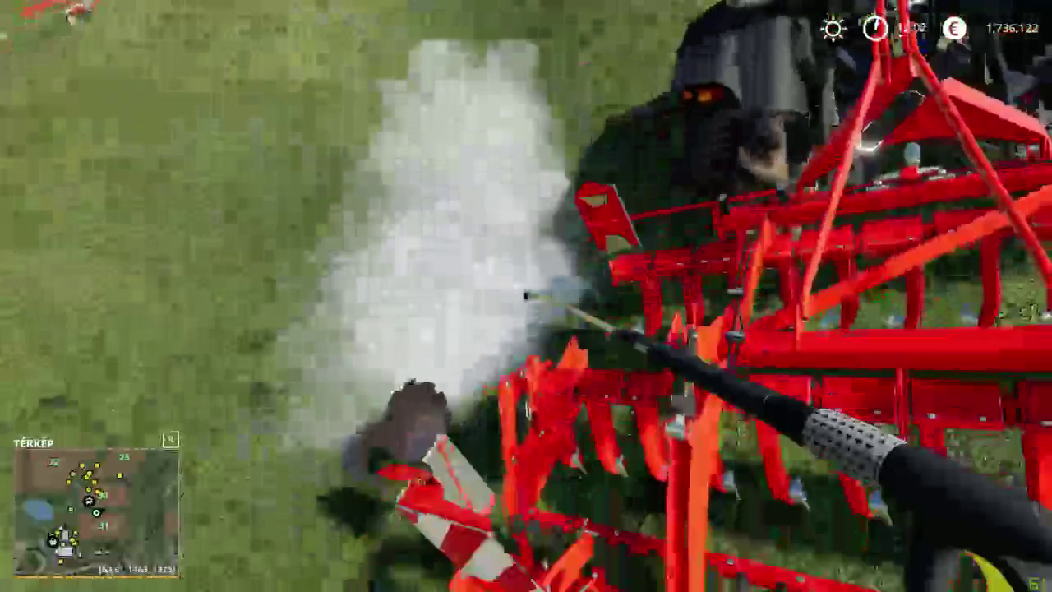
{"action": "left_click_drag", "start_coordinate": [526, 296], "coordinate": [525, 296]}
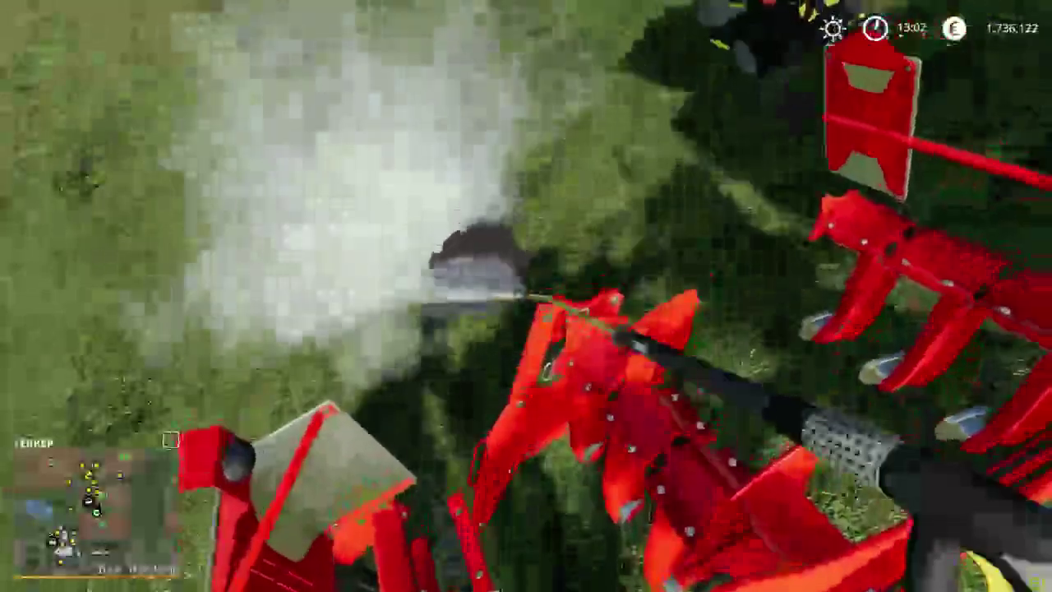
{"action": "left_click_drag", "start_coordinate": [526, 295], "coordinate": [526, 295]}
{"action": "key", "text": "r"}
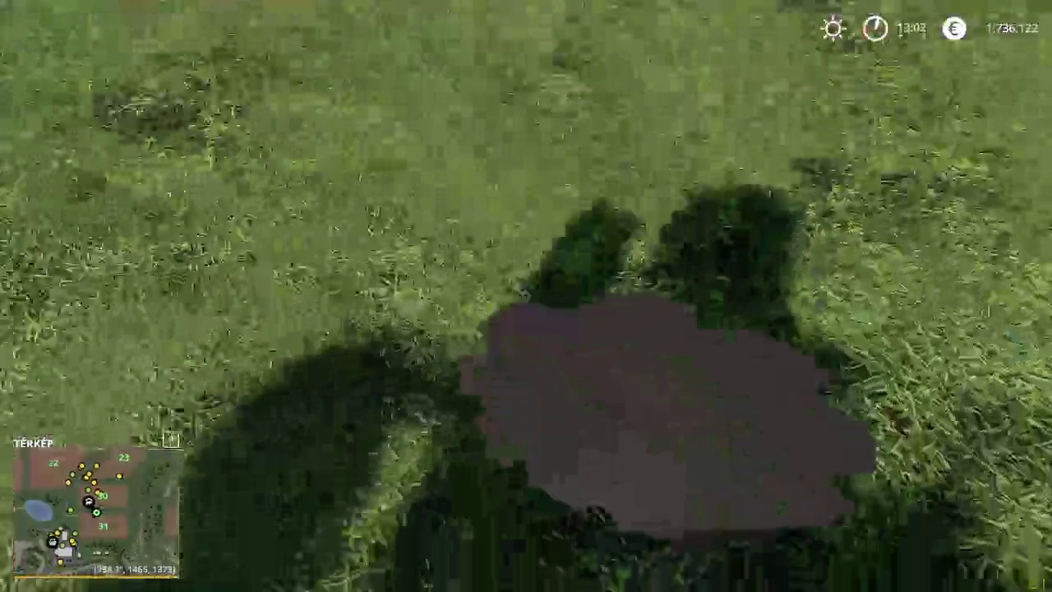
{"action": "key", "text": "w"}
{"action": "left_click_drag", "start_coordinate": [525, 296], "coordinate": [526, 296]}
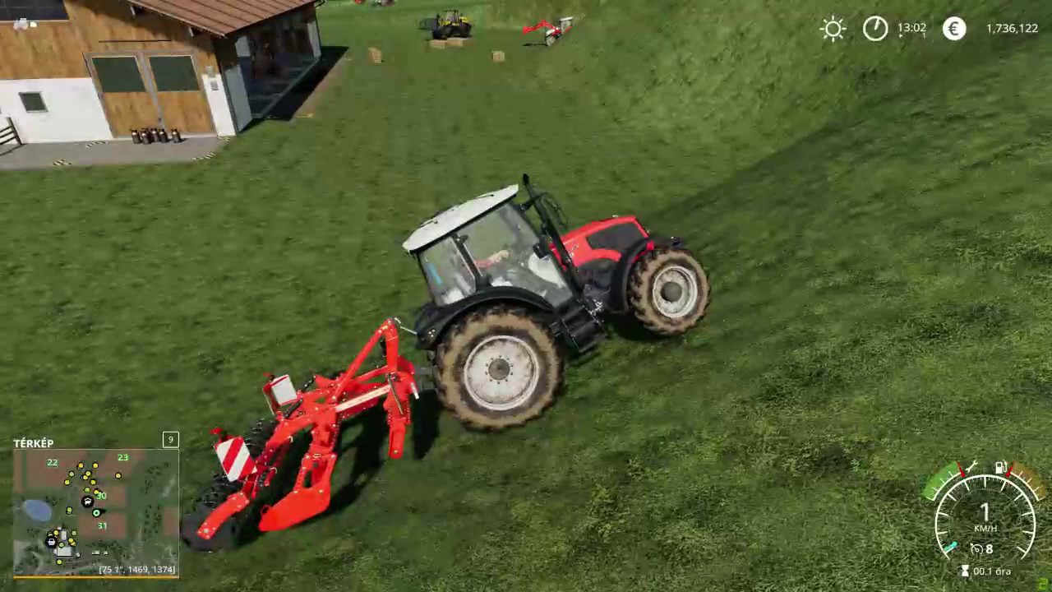
Drive the tractor with the raised Compactiller across the meadow and field to the paved yard
{"action": "key", "text": "w"}
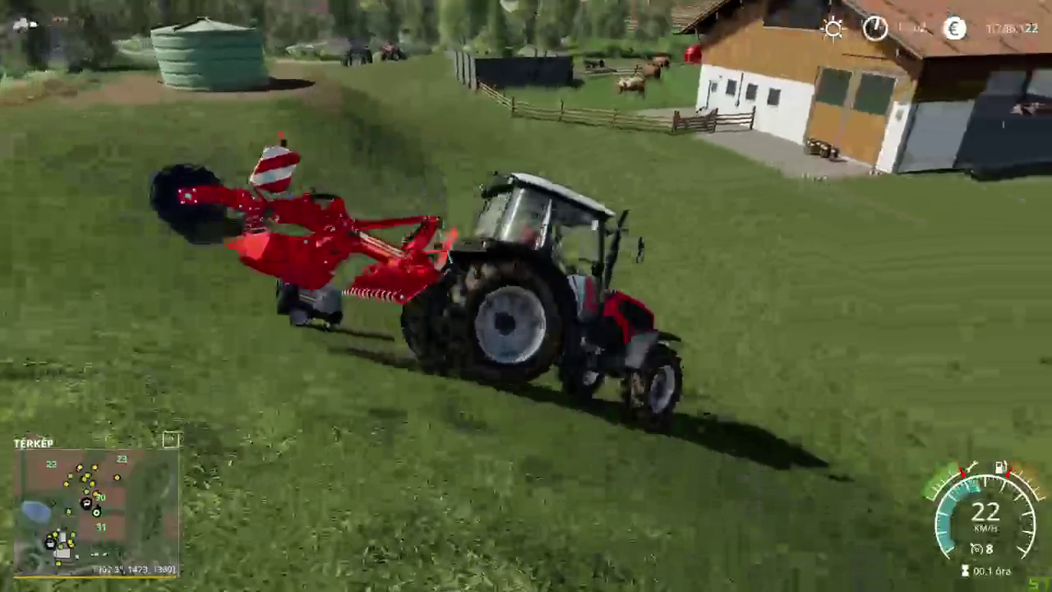
{"action": "key", "text": "c"}
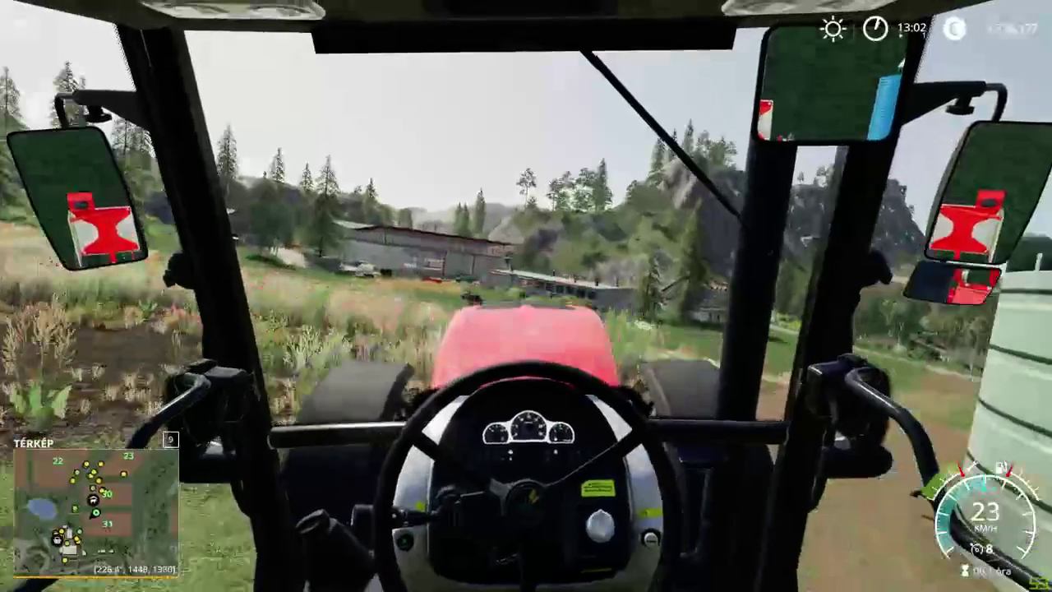
{"action": "key", "text": "w"}
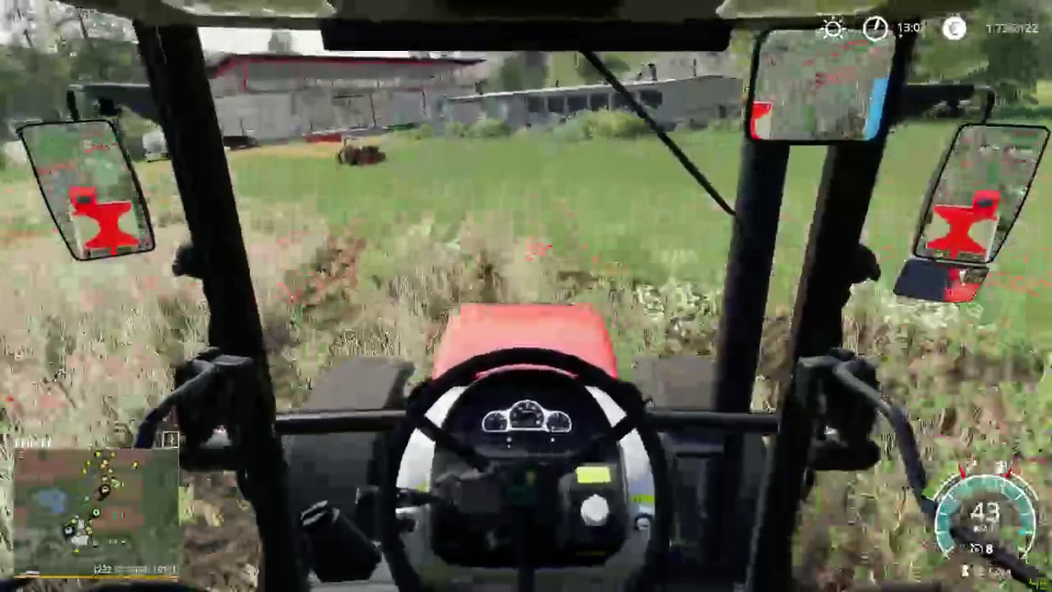
{"action": "key", "text": "c"}
{"action": "key", "text": "c"}
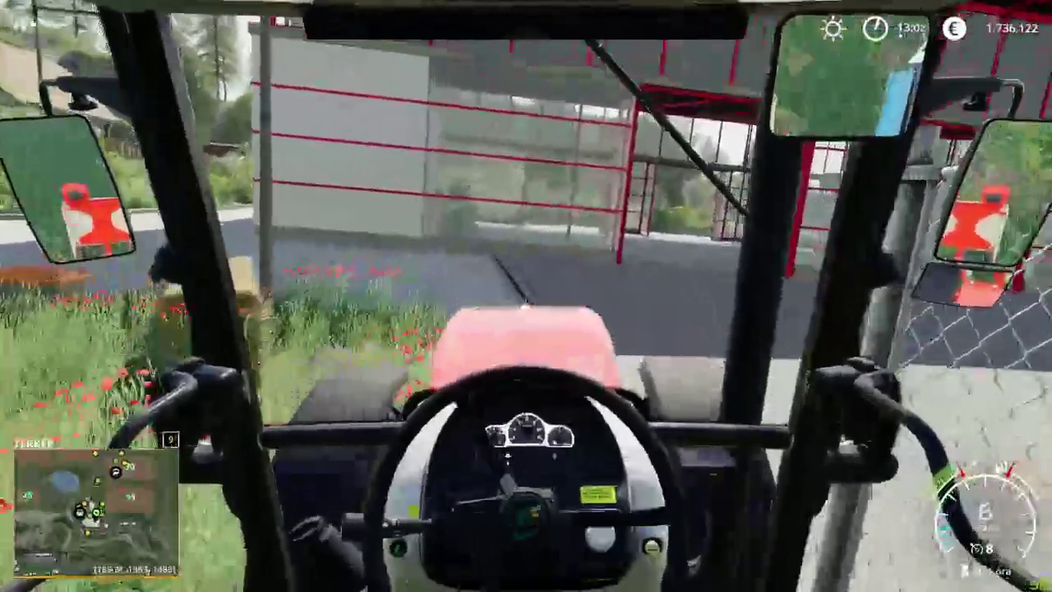
{"action": "key", "text": "c"}
{"action": "key", "text": "w"}
{"action": "key", "text": "d"}
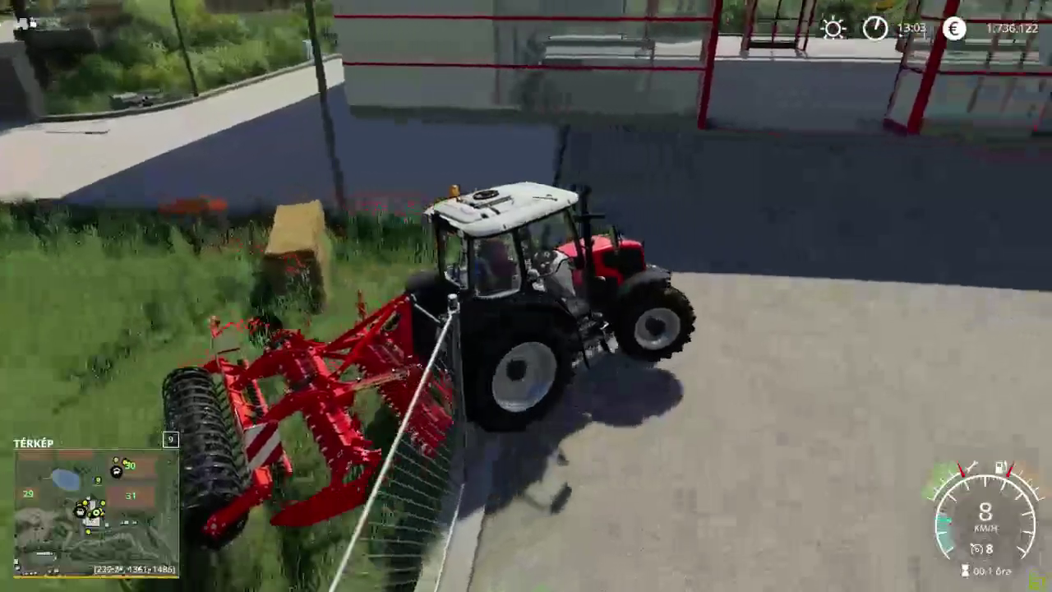
Drive through the yard along the long grey building and bring the Compactiller beside the workshop marker
{"action": "key", "text": "w"}
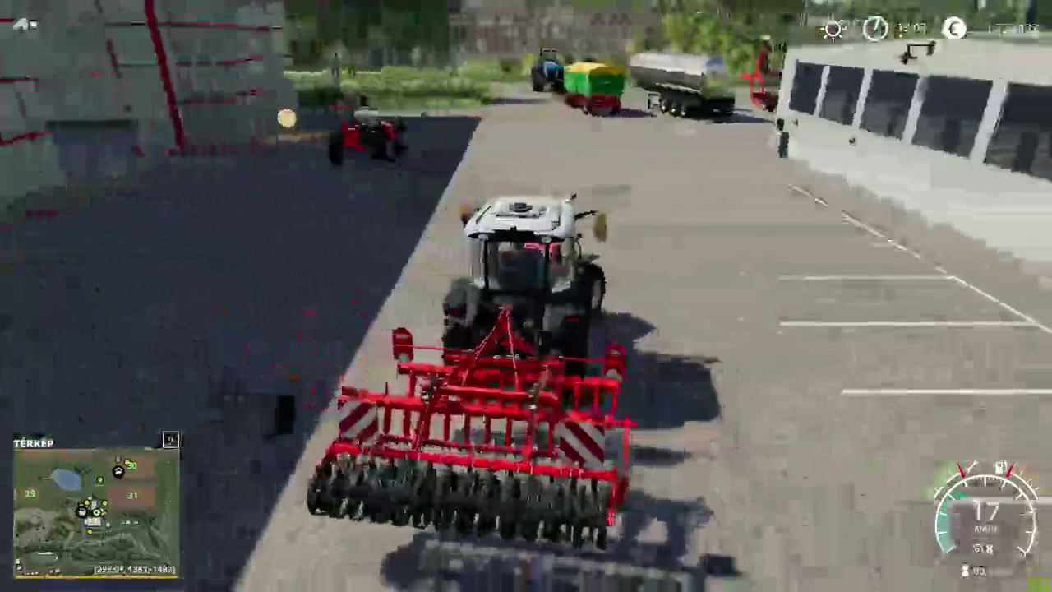
{"action": "key", "text": "w"}
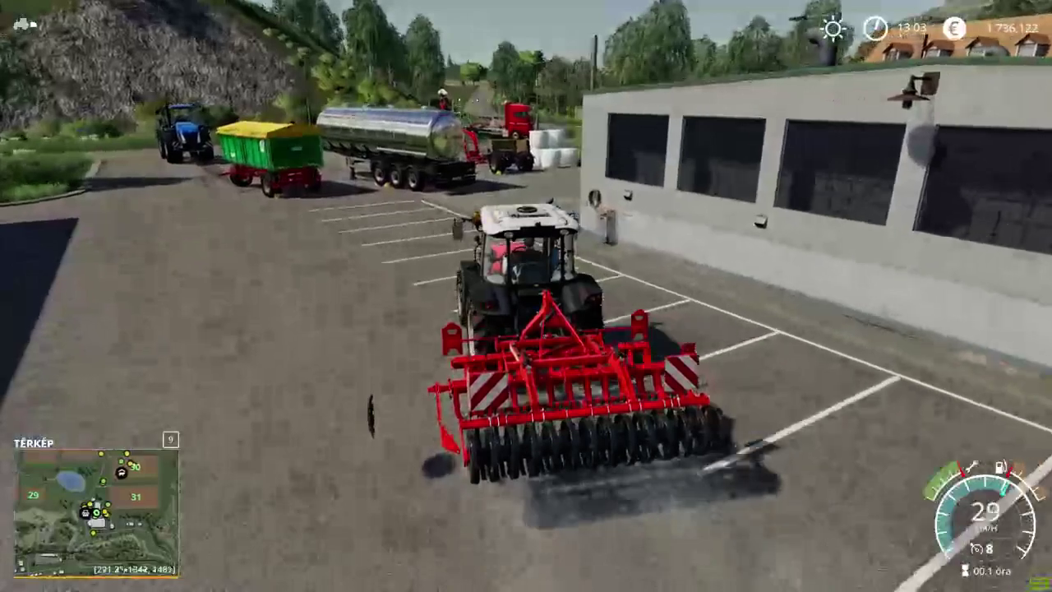
{"action": "key", "text": "a"}
{"action": "key", "text": "w"}
{"action": "key", "text": "d"}
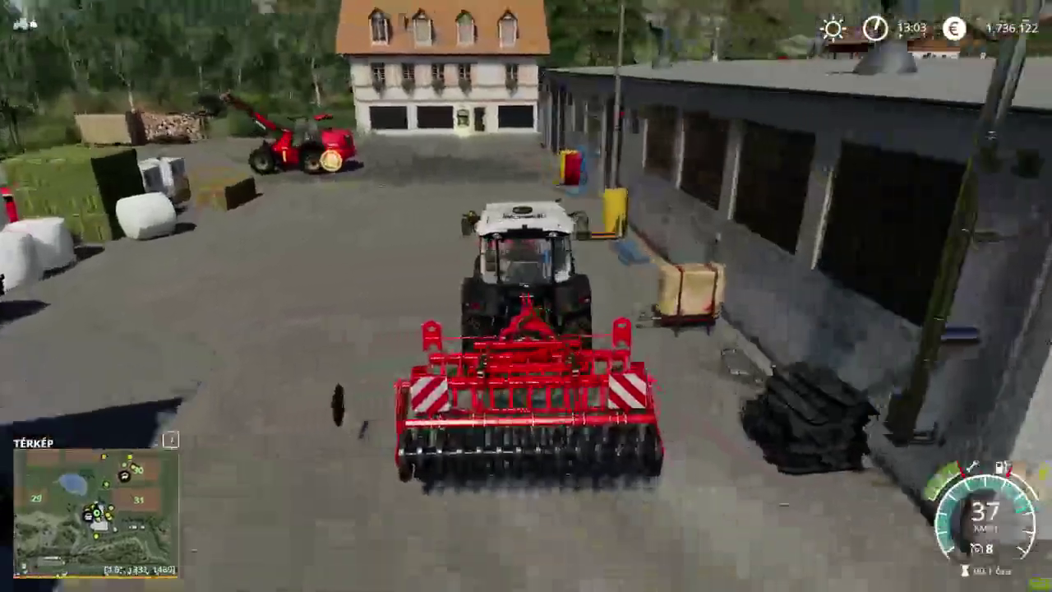
{"action": "key", "text": "a"}
{"action": "key", "text": "s"}
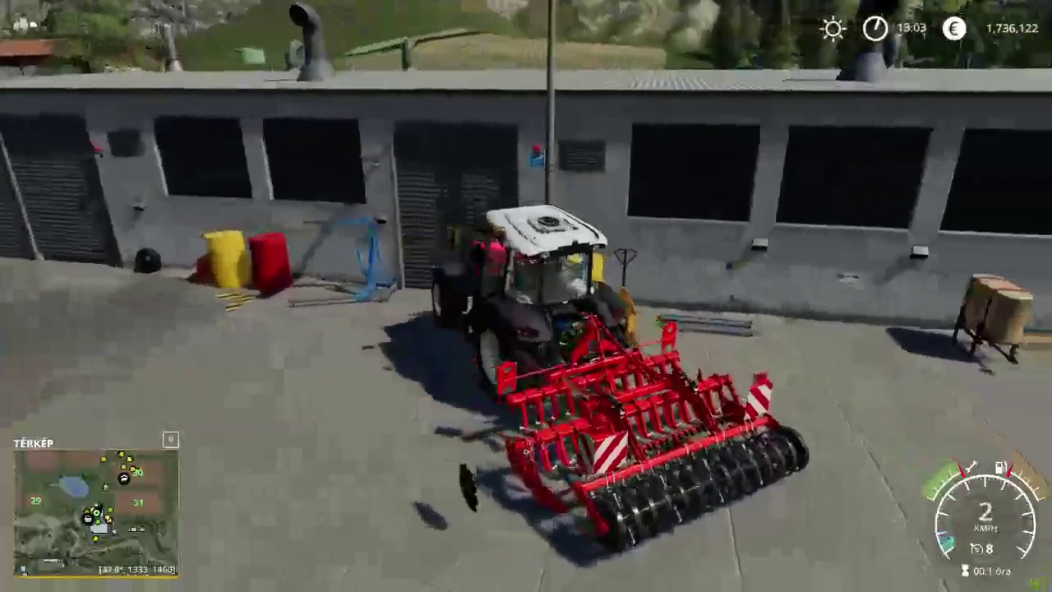
{"action": "key", "text": "w"}
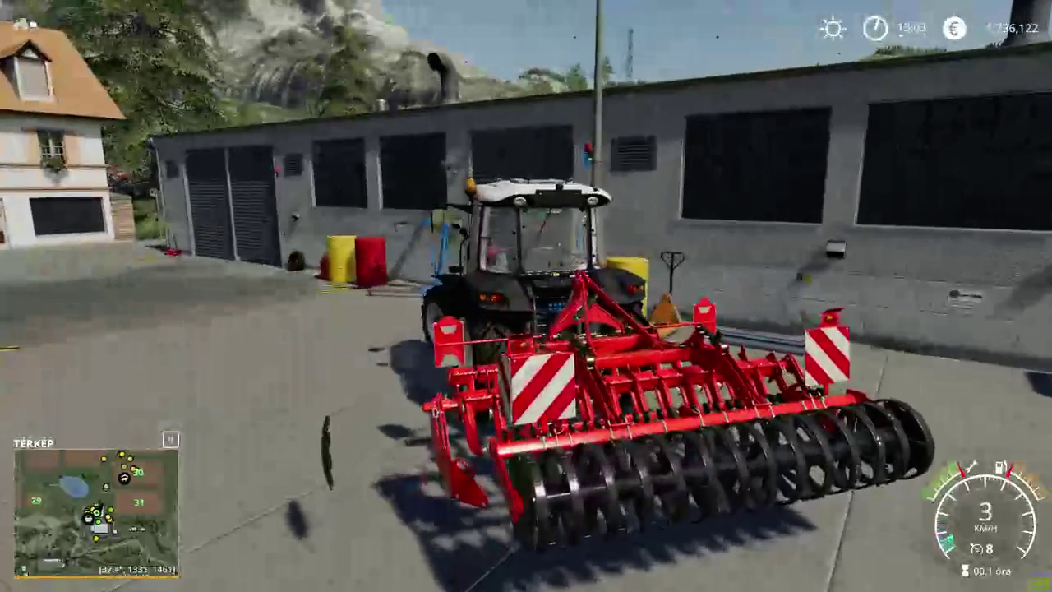
{"action": "key", "text": "a"}
{"action": "key", "text": "w"}
{"action": "key", "text": "a"}
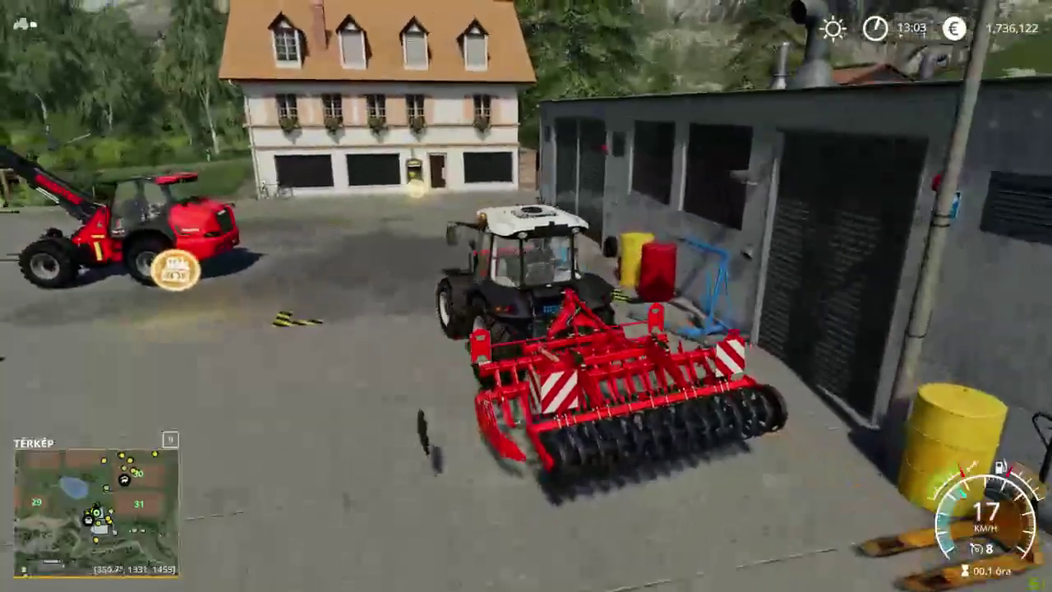
Walk from the tractor to the workshop marker and have the VICON Compactiller L 3000 repaired
{"action": "key", "text": "e"}
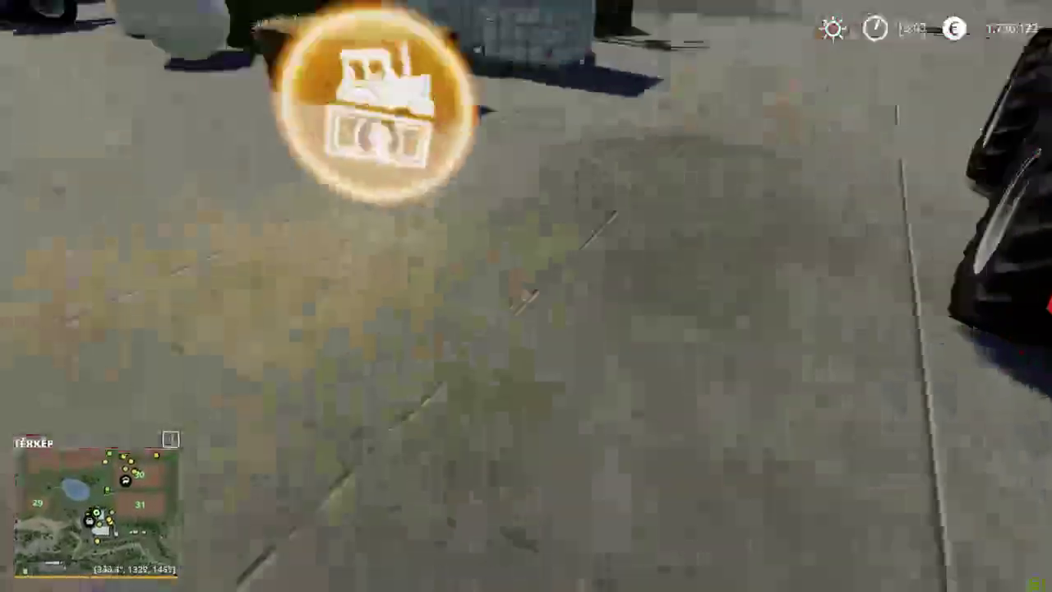
{"action": "key", "text": "w"}
{"action": "key", "text": "r"}
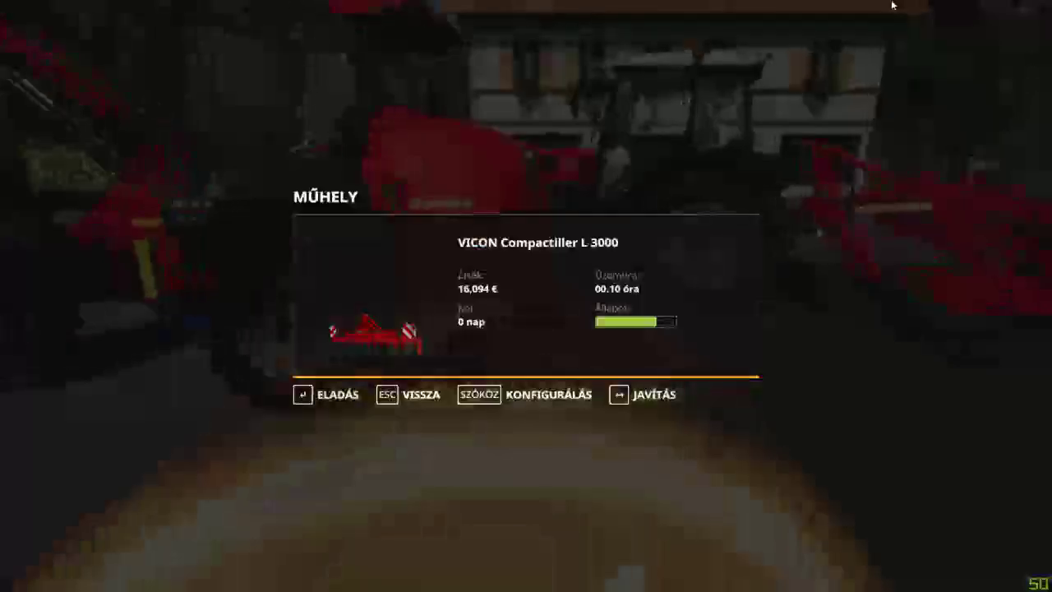
{"action": "left_click", "coordinate": [646, 388]}
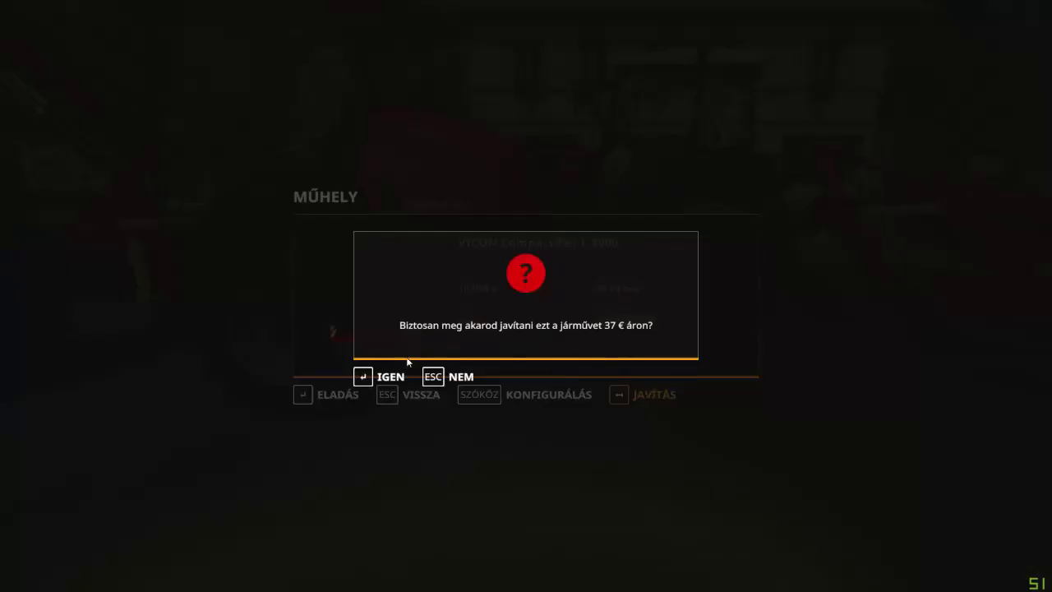
{"action": "left_click", "coordinate": [373, 380]}
{"action": "key", "text": "Escape"}
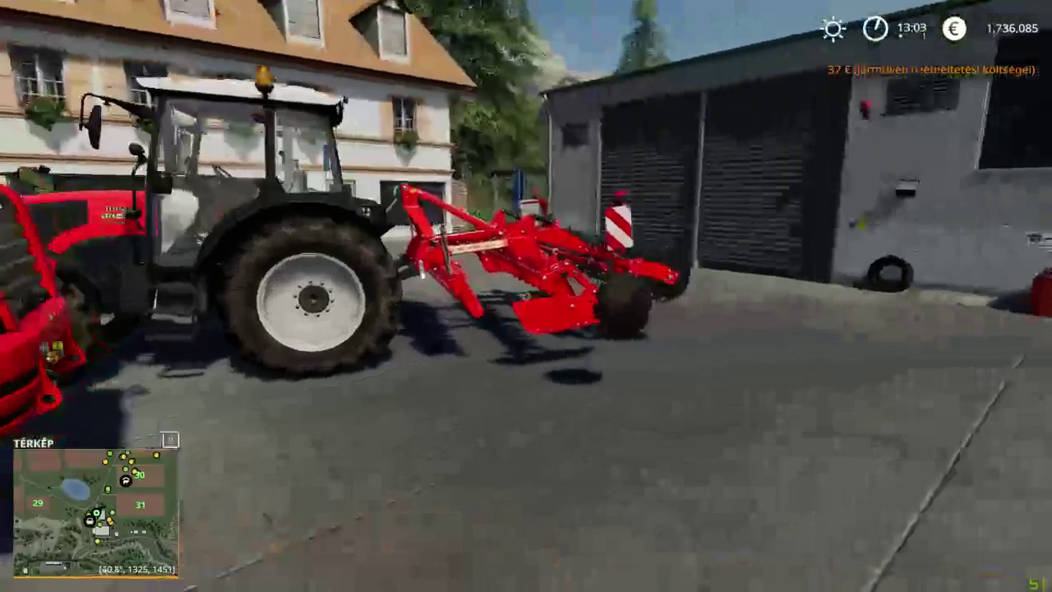
Get into the ARMATRAC 1104 and drive it with the Compactiller from the workshop around the yard and out to the meadow
{"action": "key", "text": "e"}
{"action": "key", "text": "w"}
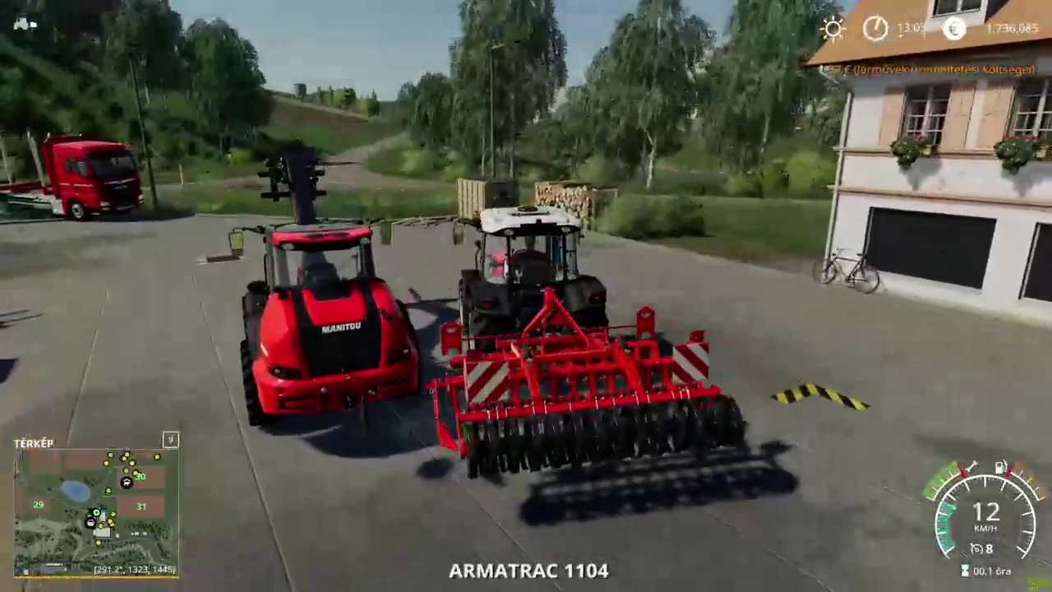
{"action": "key", "text": "w"}
{"action": "key", "text": "a"}
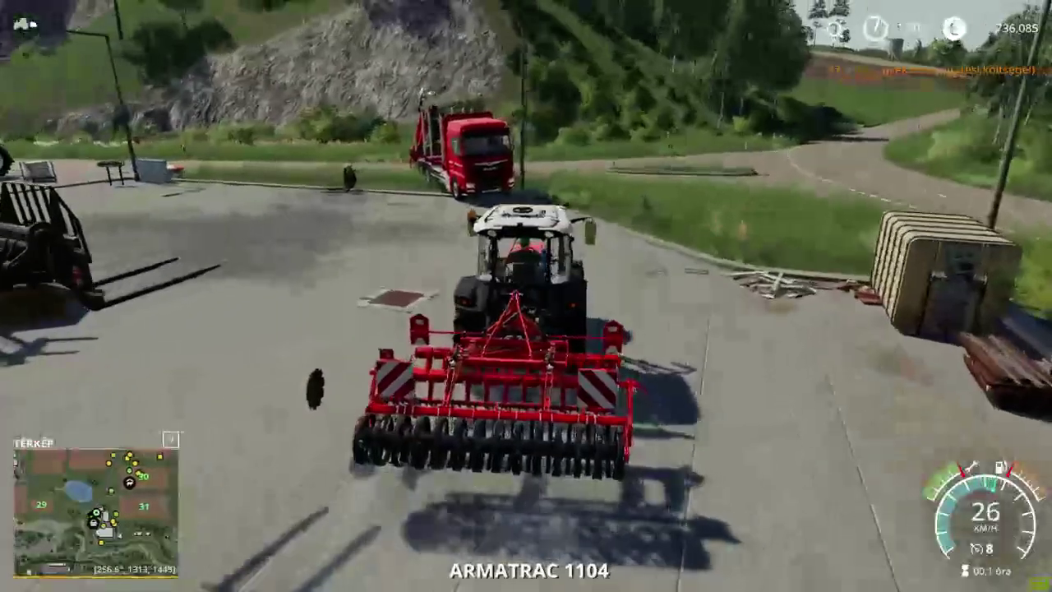
{"action": "key", "text": "w"}
{"action": "key", "text": "a"}
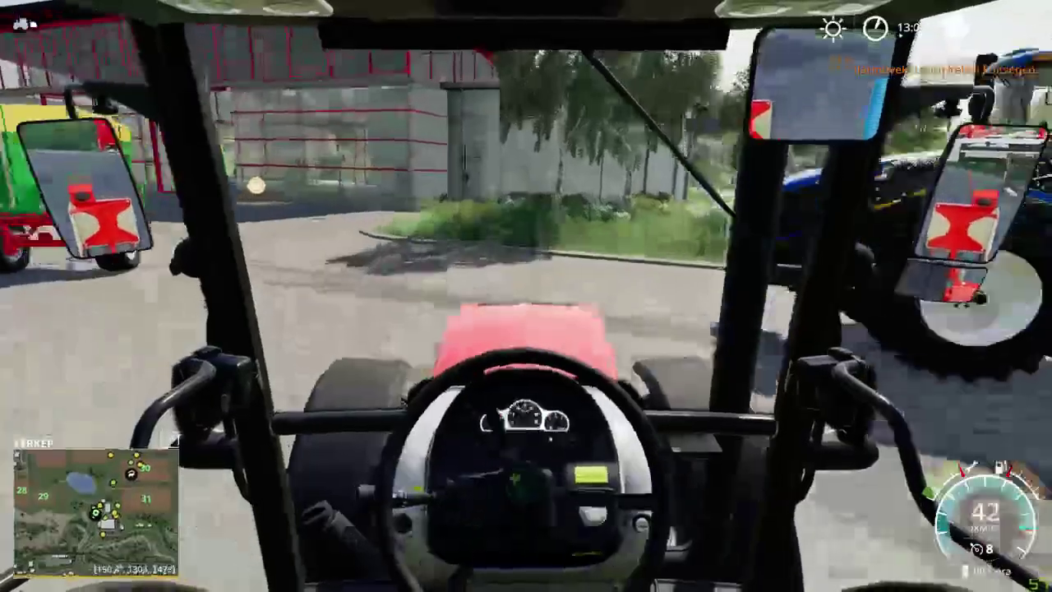
{"action": "key", "text": "a"}
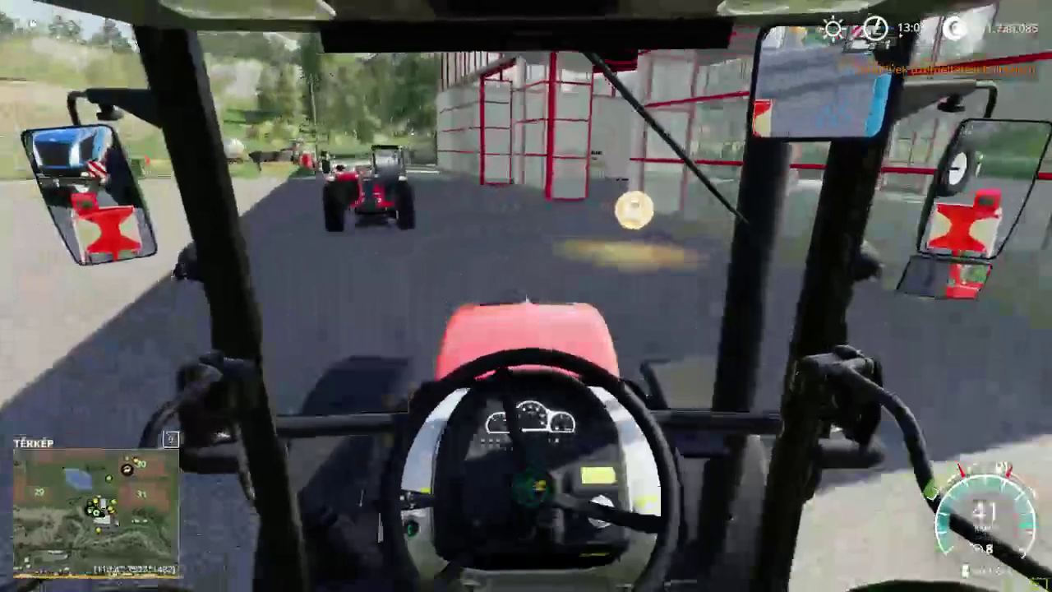
{"action": "key", "text": "w"}
{"action": "key", "text": "a"}
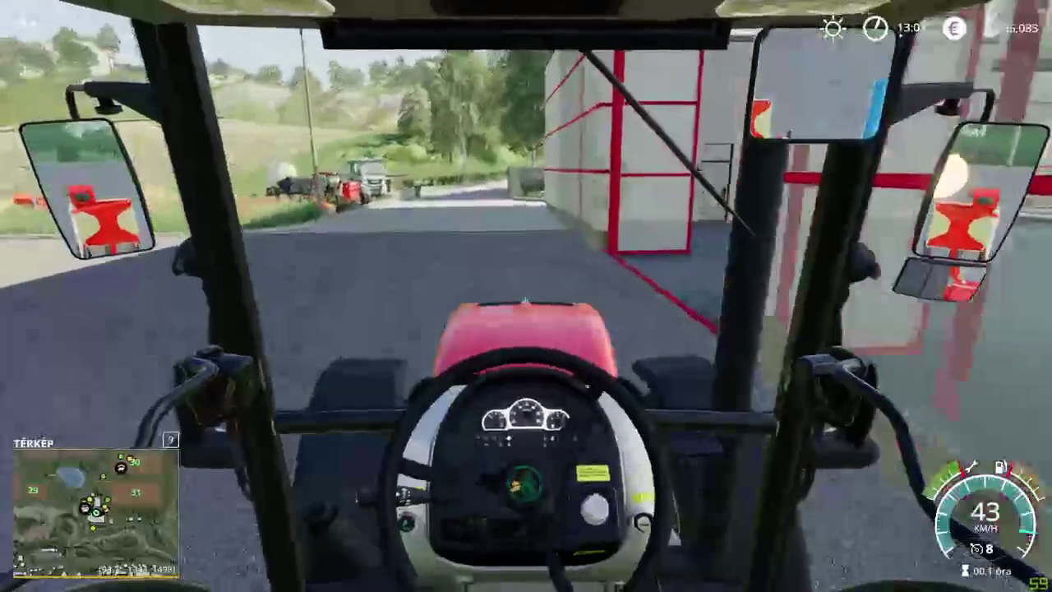
{"action": "key", "text": "a"}
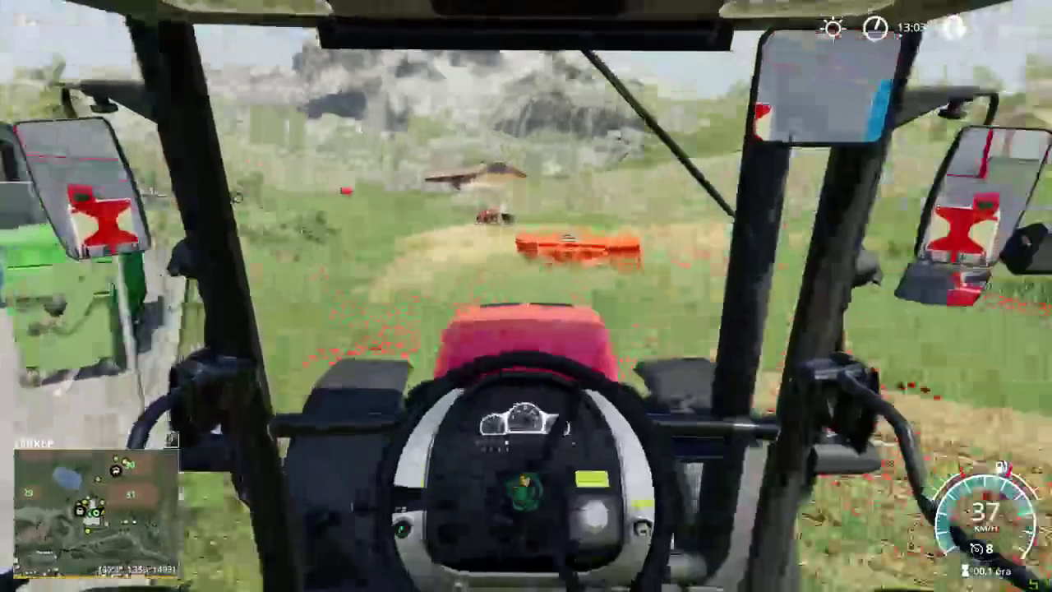
Show the tractor from the outside camera and drive with the Compactiller across the meadow past the parked red telehandler
{"action": "key", "text": "c"}
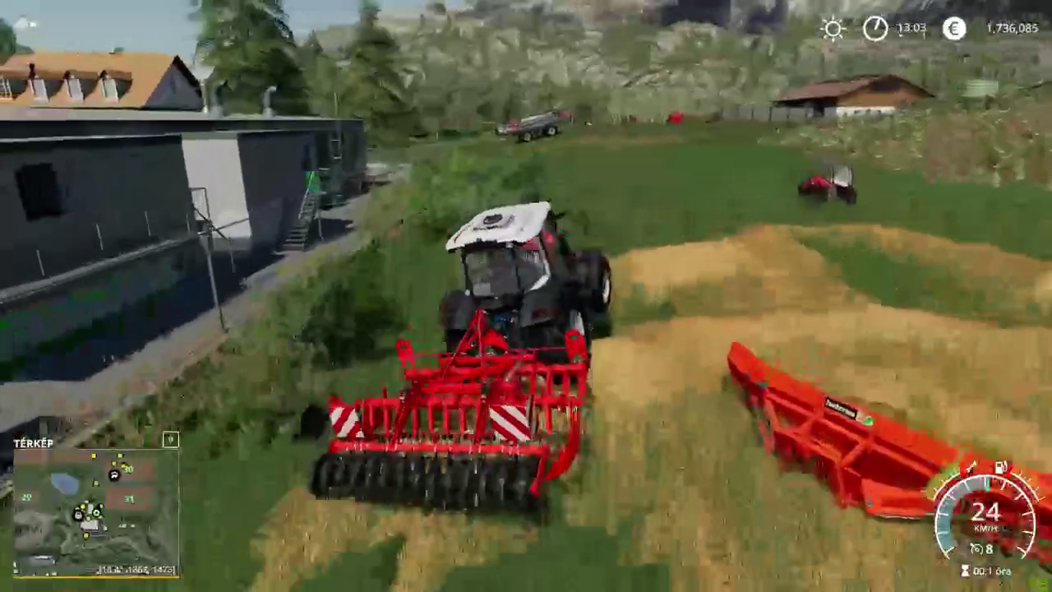
{"action": "key", "text": "a"}
{"action": "key", "text": "s"}
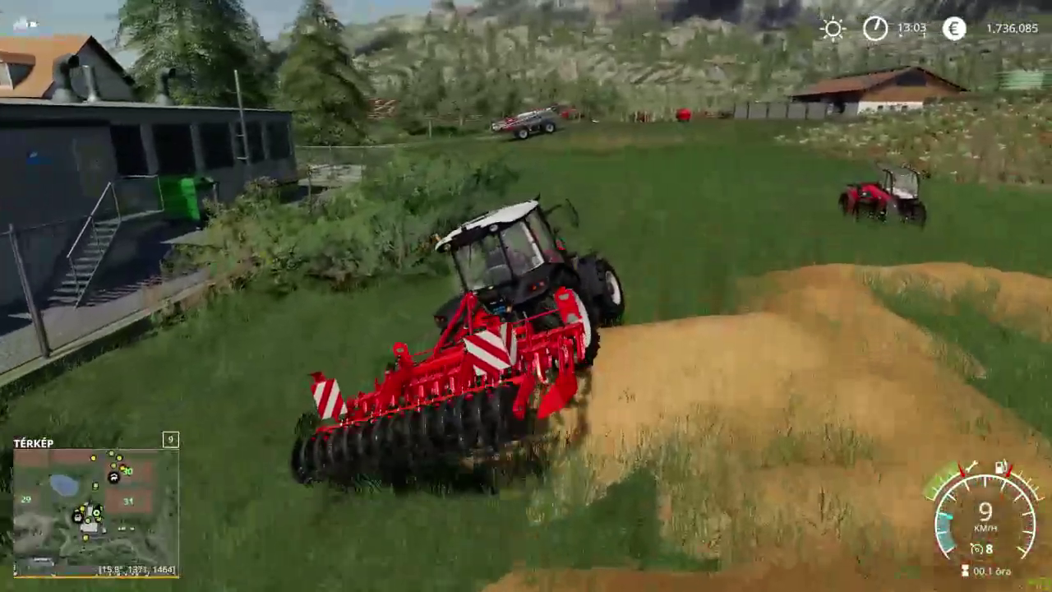
{"action": "key", "text": "w"}
{"action": "key", "text": "d"}
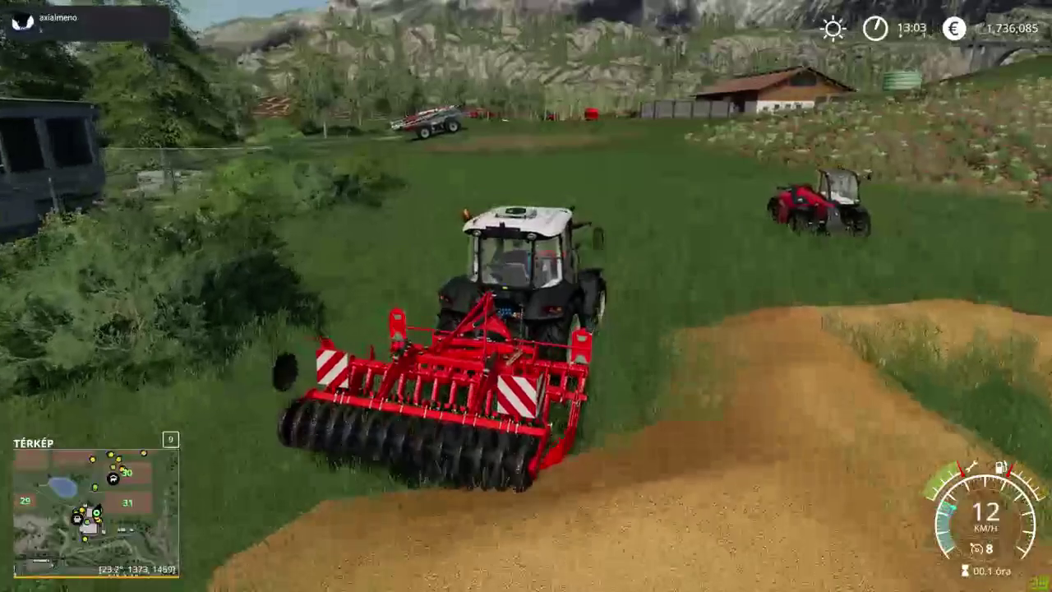
{"action": "key", "text": "w"}
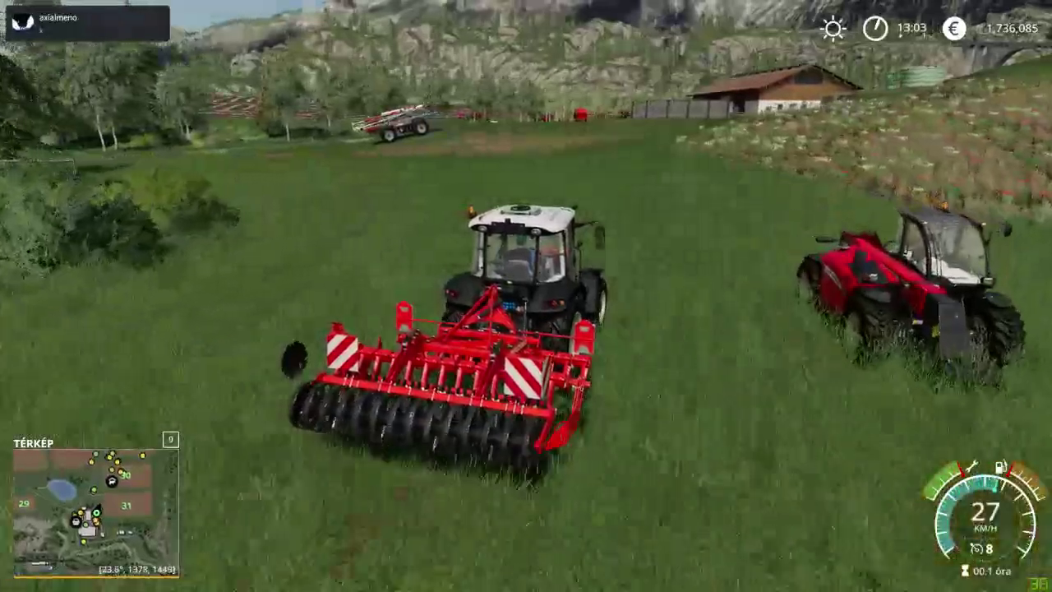
Switch to Discord, open the direct chat with the new message, send "most megy a live" and invite the contact to watch
{"action": "key", "text": "alt+Tab"}
{"action": "key", "text": "alt+Tab"}
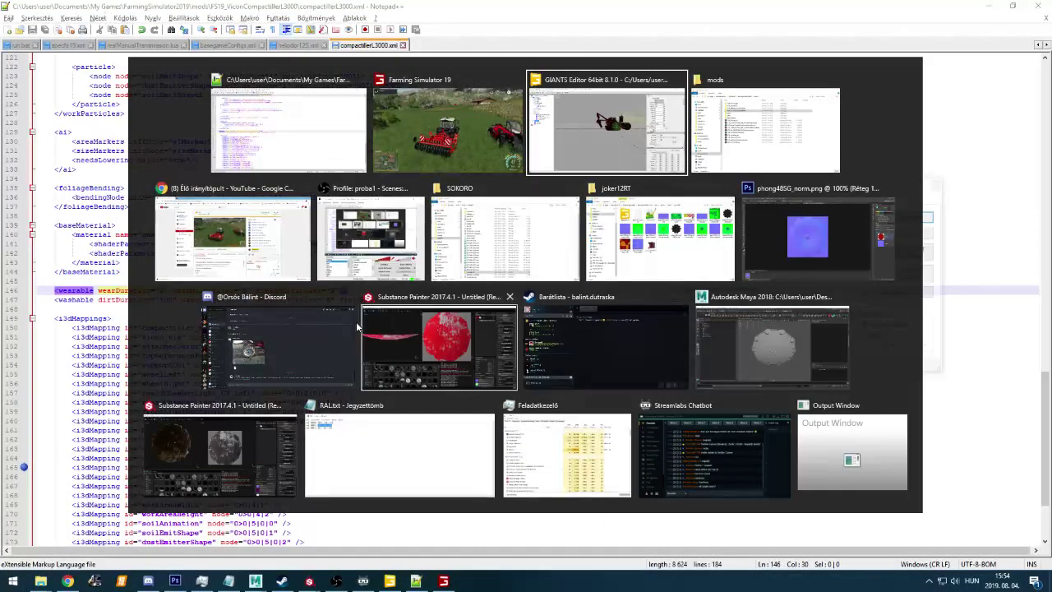
{"action": "left_click", "coordinate": [298, 361]}
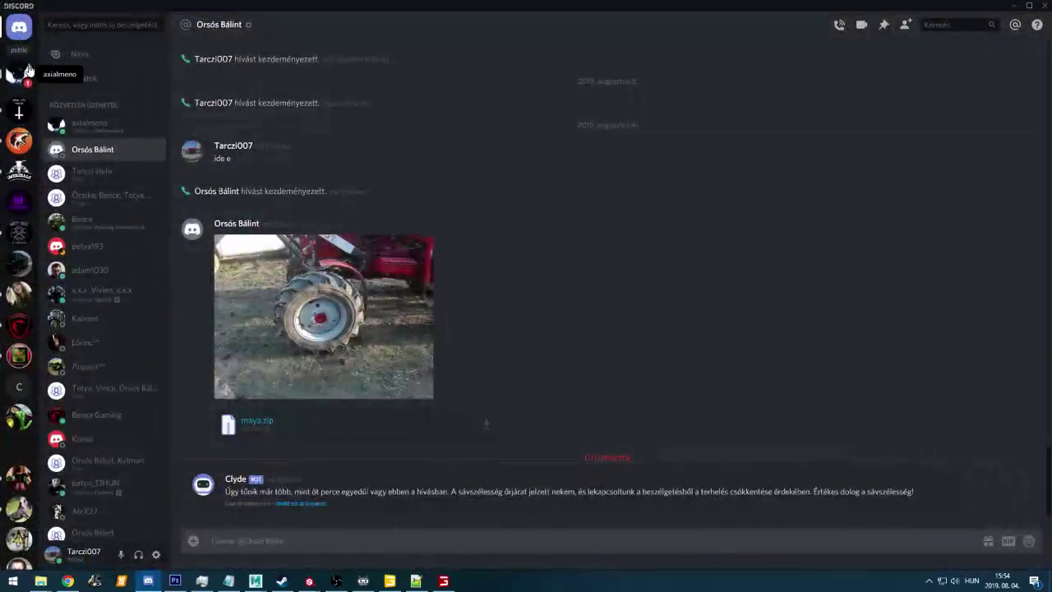
{"action": "left_click", "coordinate": [27, 71]}
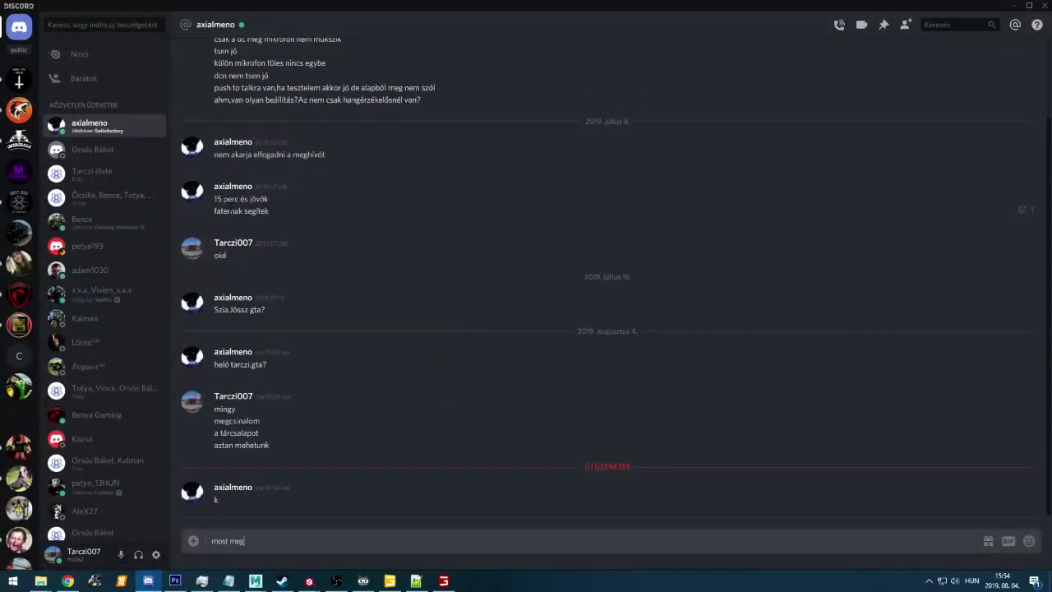
{"action": "type", "text": "e"}
{"action": "key", "text": "Return"}
{"action": "type", "text": "b"}
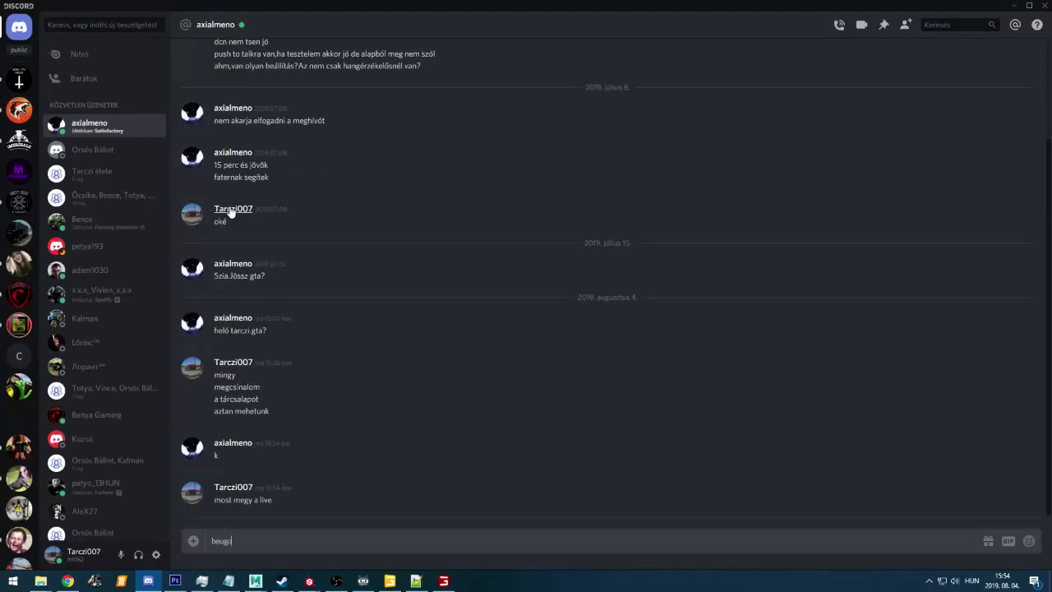
{"action": "type", "text": "ni"}
{"action": "key", "text": "Return"}
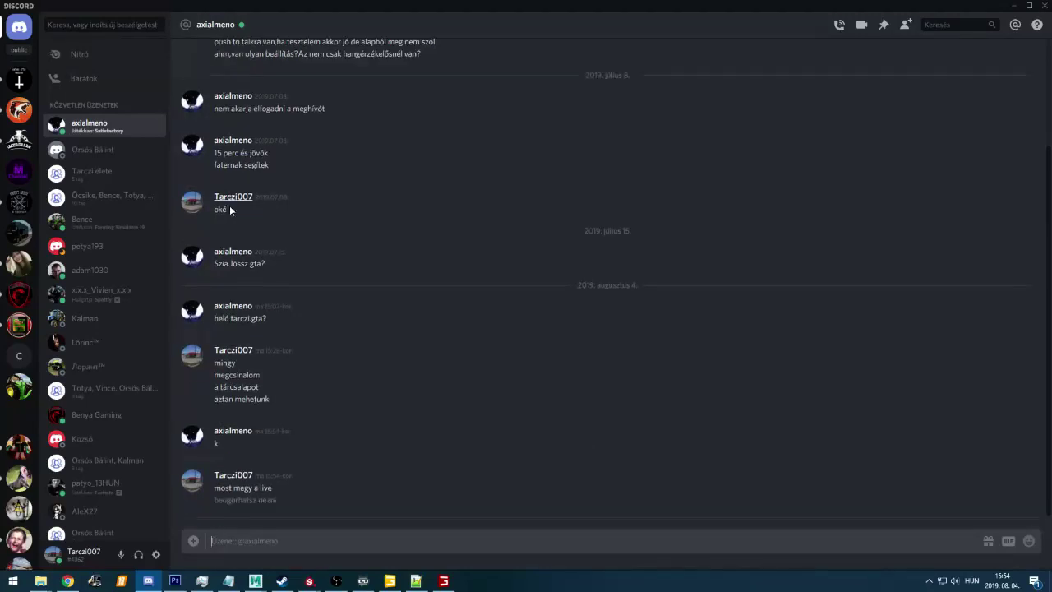
Return to Farming Simulator 19 and drive the Compactiller across the meadow into the overgrown field
{"action": "key", "text": "alt+Tab"}
{"action": "key", "text": "alt+Tab"}
{"action": "key", "text": "Tab"}
{"action": "key", "text": "w"}
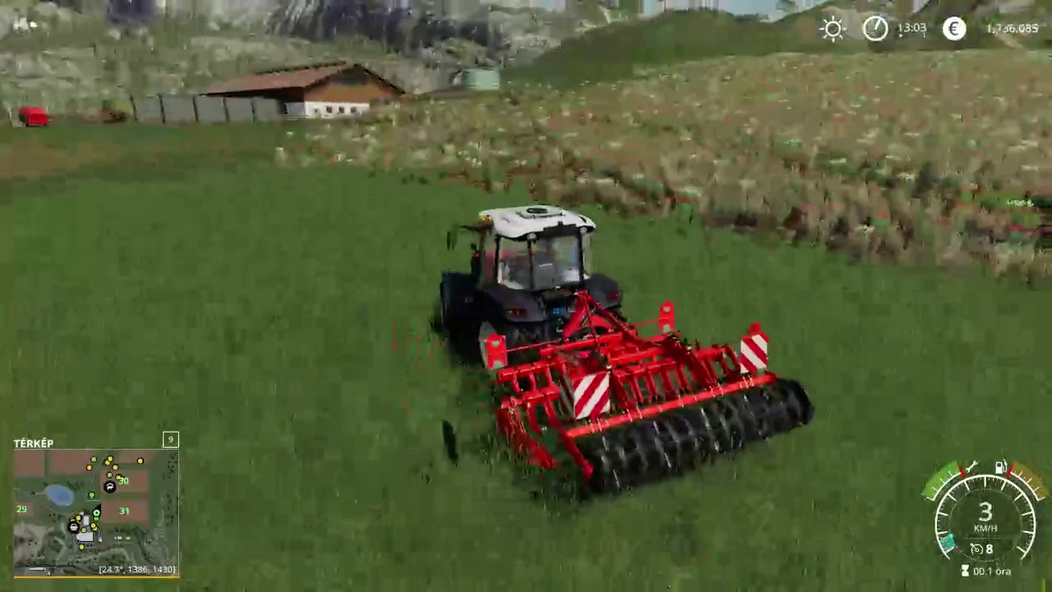
{"action": "key", "text": "w"}
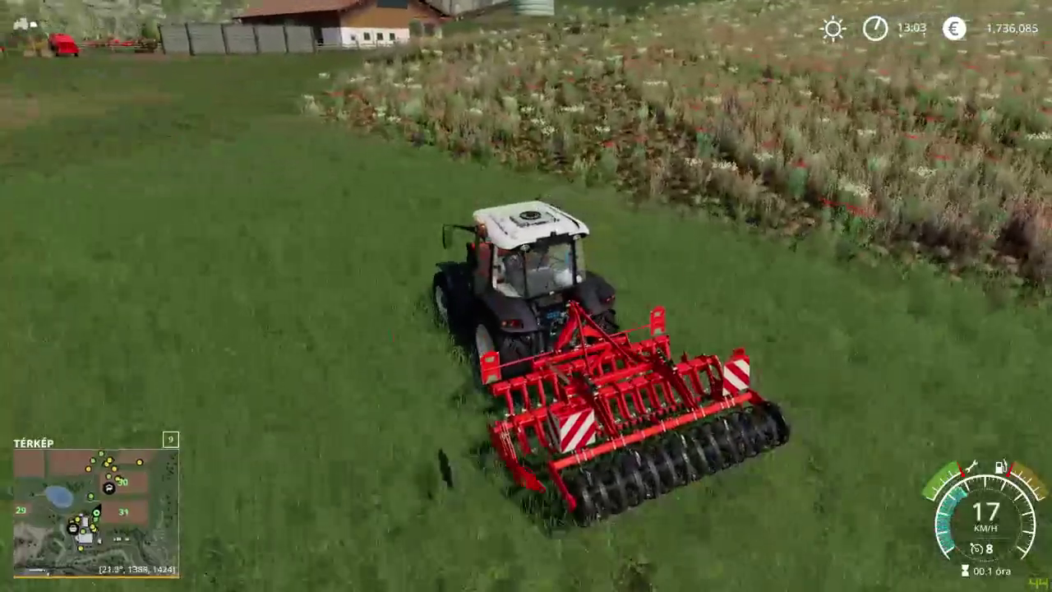
{"action": "key", "text": "w"}
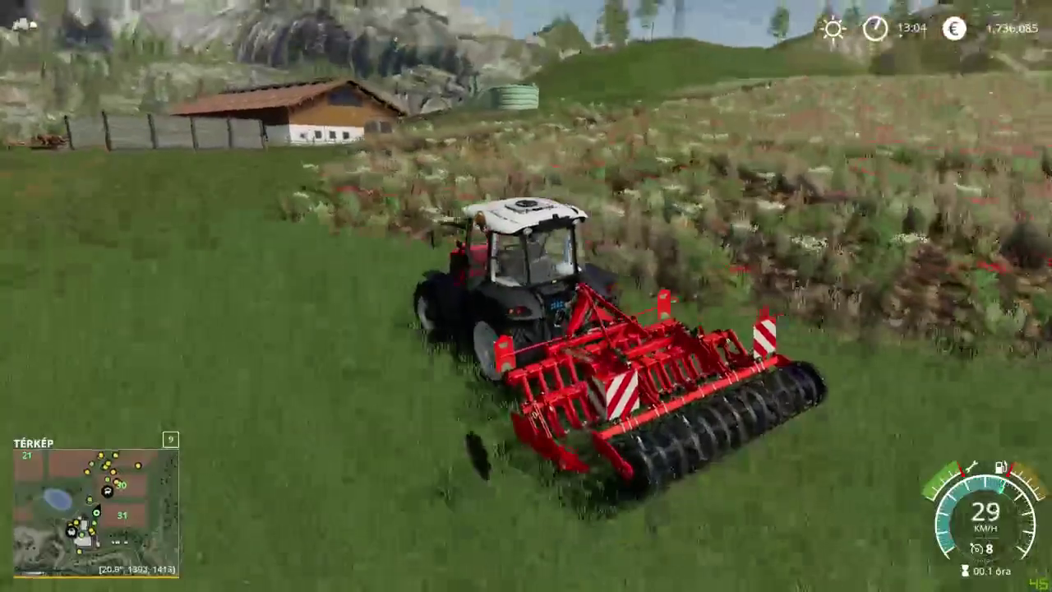
{"action": "key", "text": "d"}
{"action": "key", "text": "w"}
{"action": "key", "text": "d"}
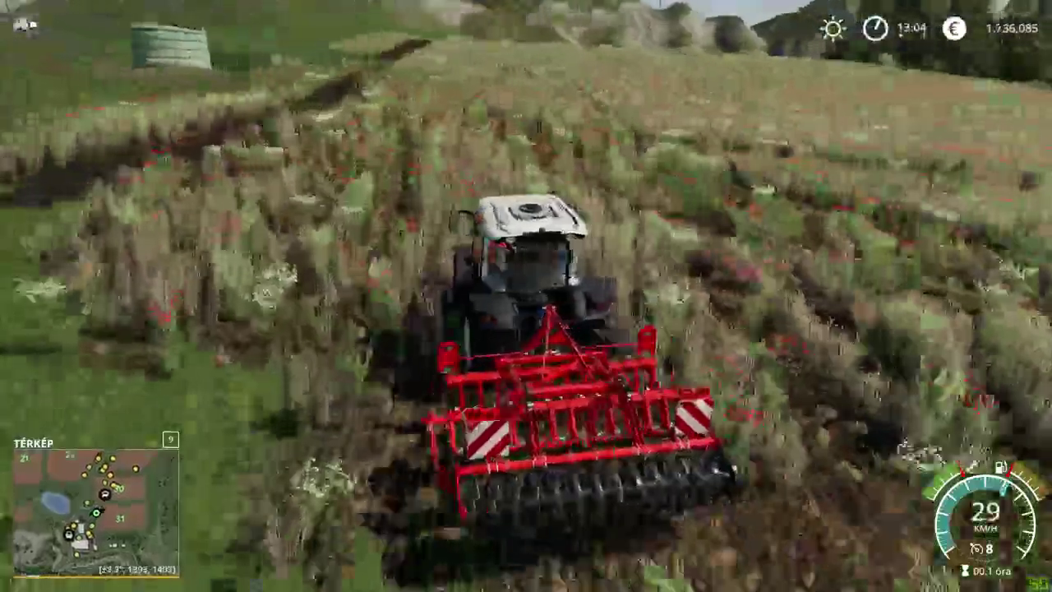
Pull the Compactiller through the weedy field and stop with the separate disc in close view behind the tractor
{"action": "key", "text": "w"}
{"action": "key", "text": "d"}
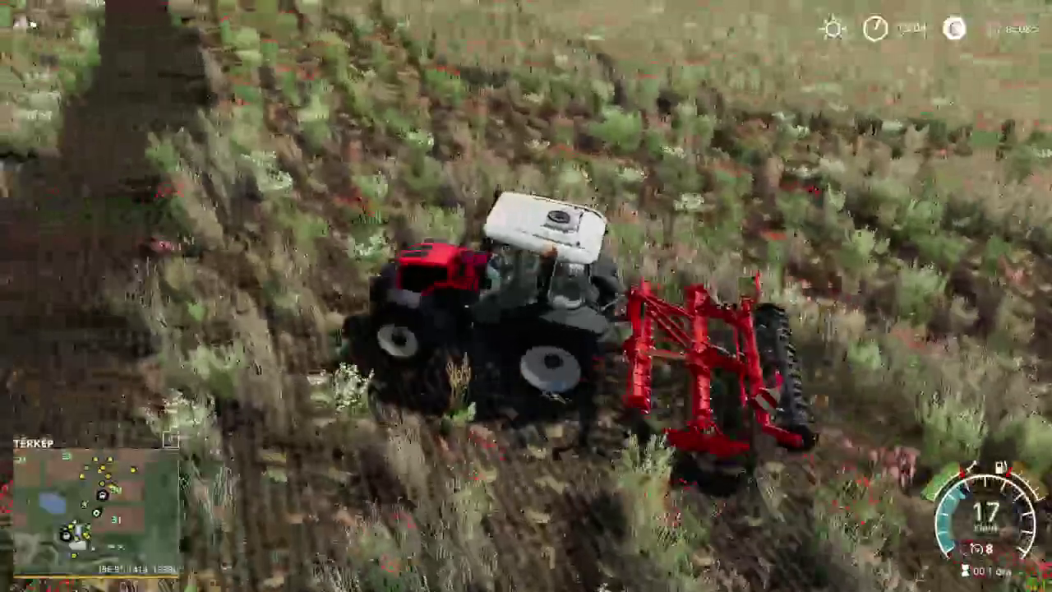
{"action": "key", "text": "d"}
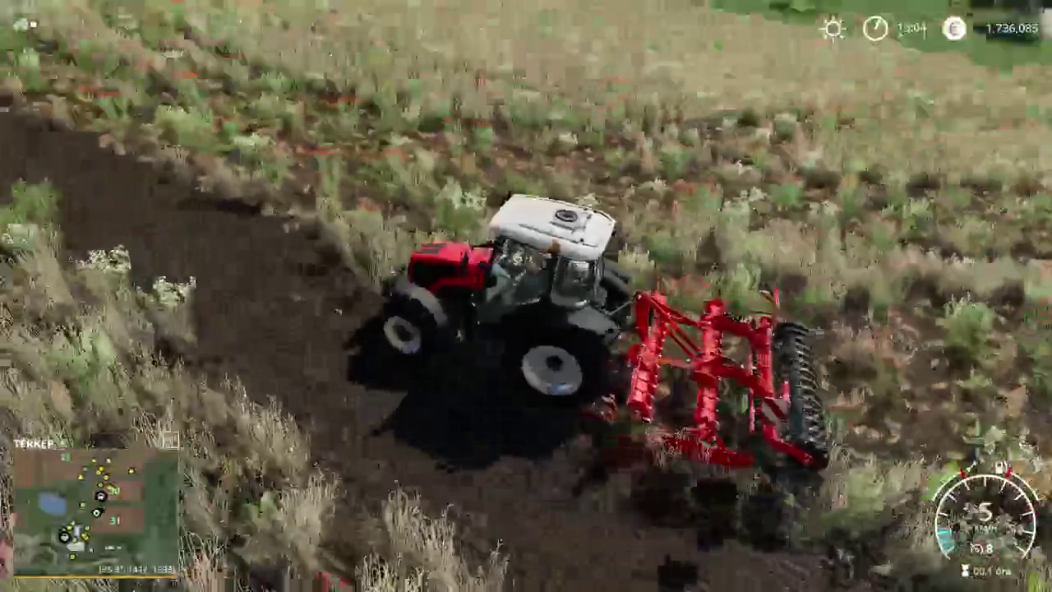
{"action": "key", "text": "w"}
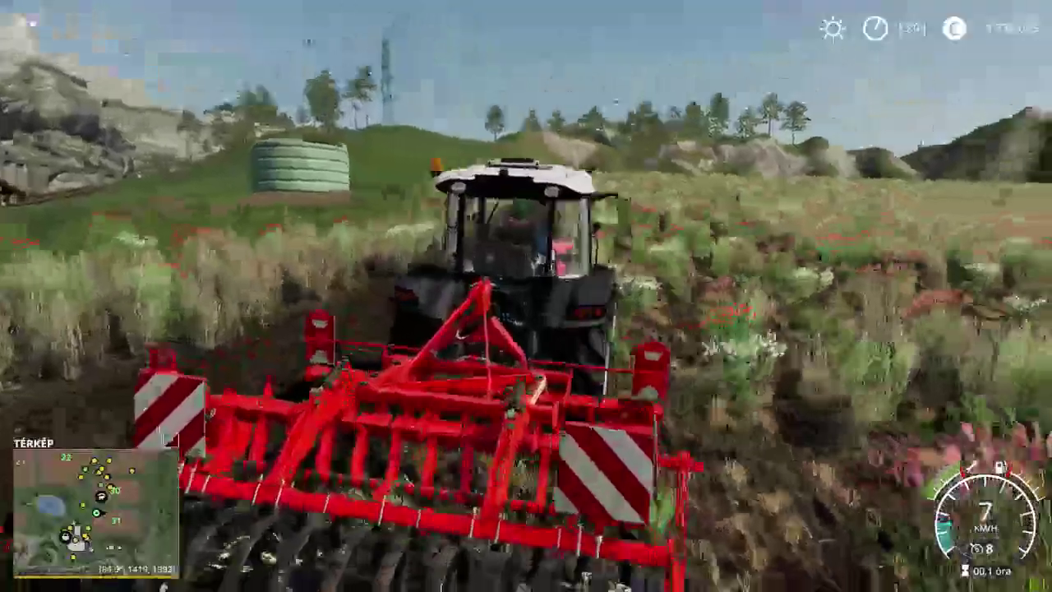
{"action": "key", "text": "w"}
{"action": "key", "text": "s"}
{"action": "key", "text": "w"}
{"action": "key", "text": "a"}
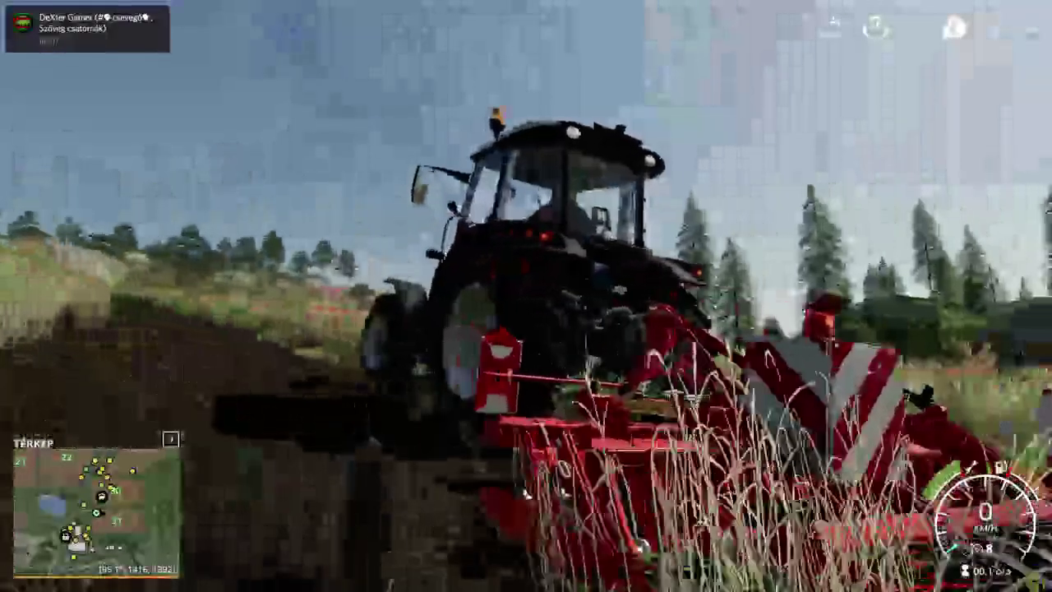
Enlarge the overview map and shrink it again, and drive a short stretch to watch the separate disc beside the Compactiller
{"action": "key", "text": "m"}
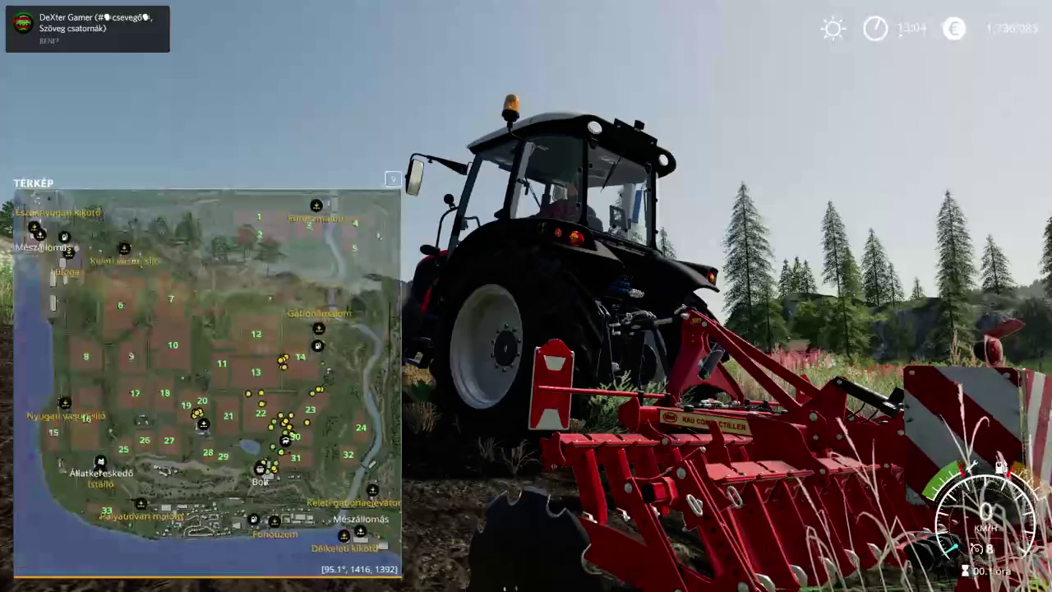
{"action": "key", "text": "m"}
{"action": "key", "text": "w"}
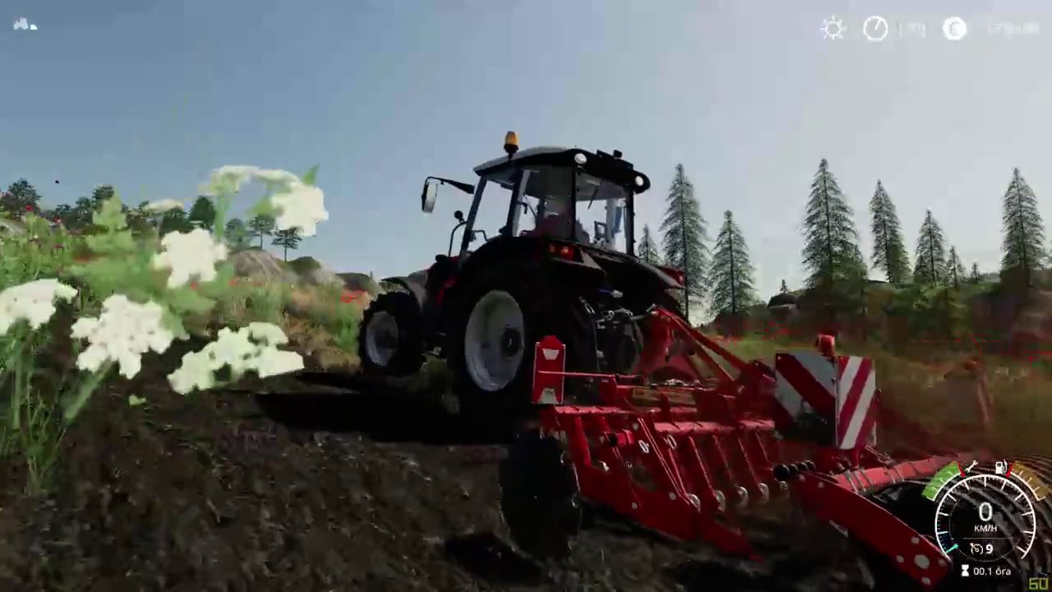
{"action": "key", "text": "3"}
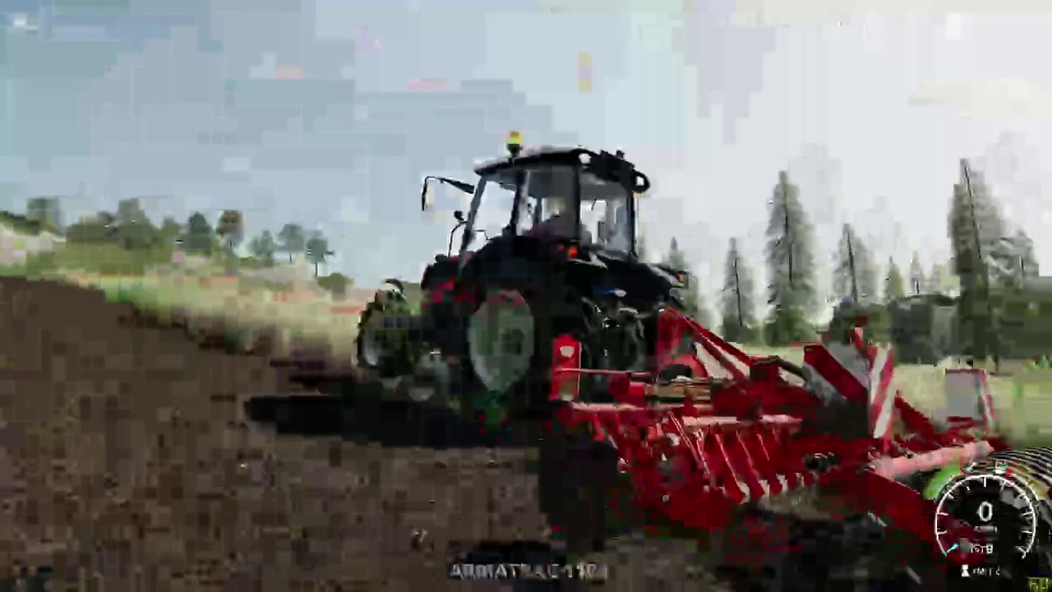
{"action": "key", "text": "w"}
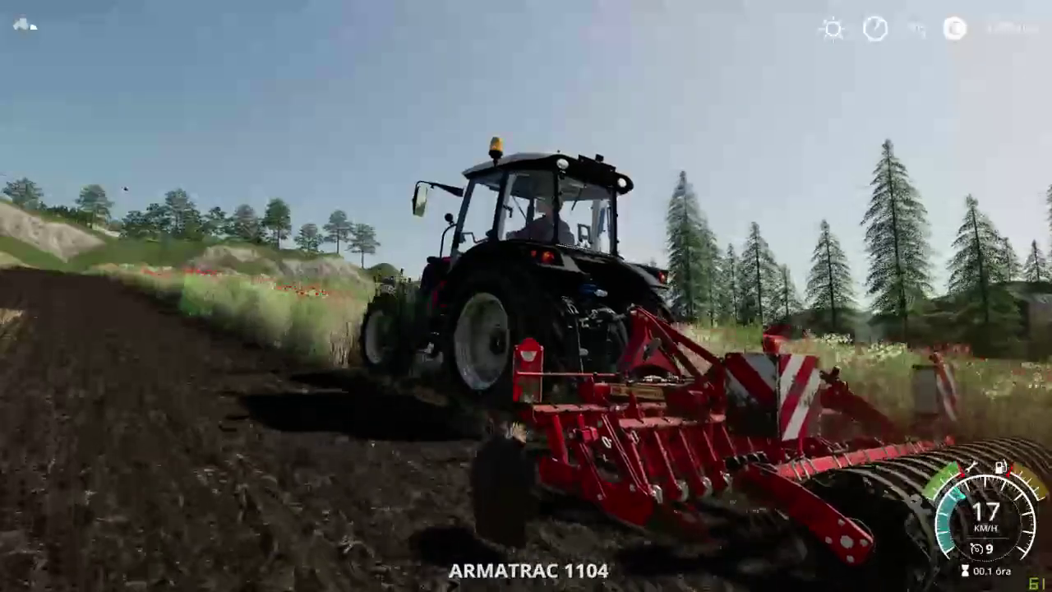
{"action": "key", "text": "s"}
Leave the tractor and examine both faces of the separate disc on foot
{"action": "key", "text": "e"}
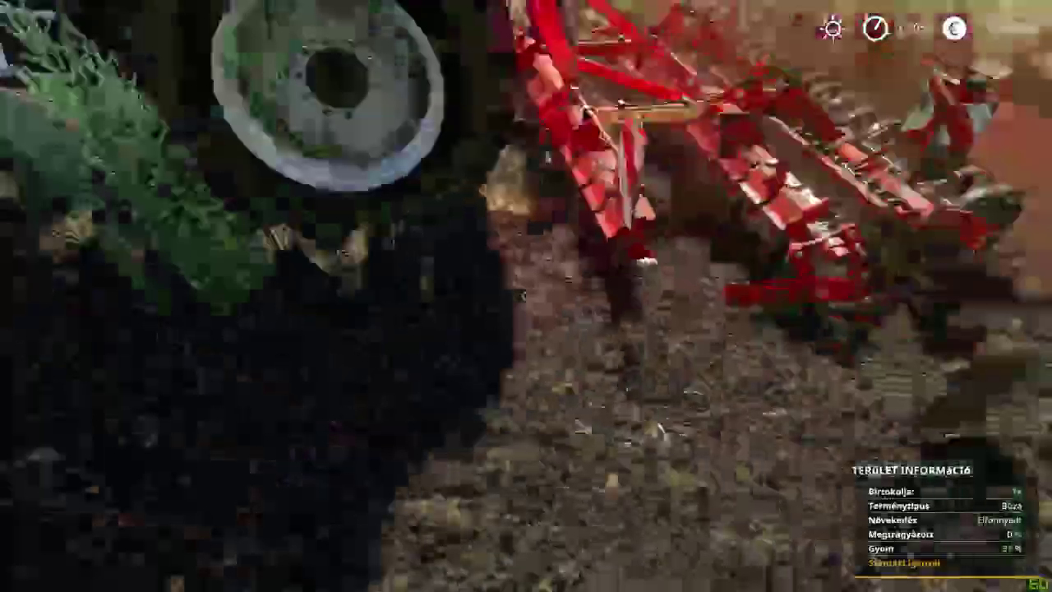
{"action": "key", "text": "w"}
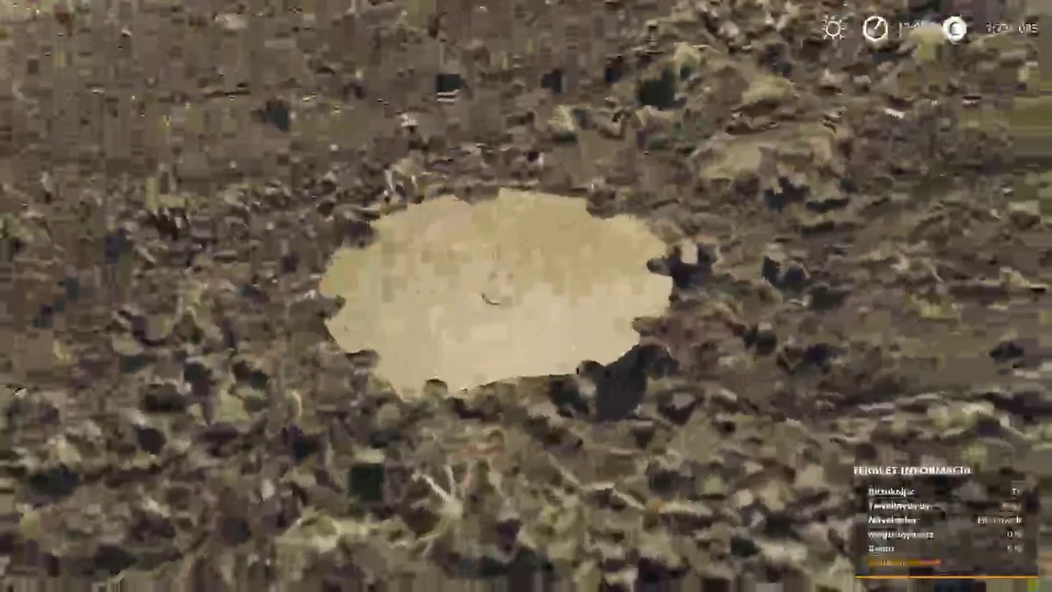
{"action": "left_click", "coordinate": [526, 296]}
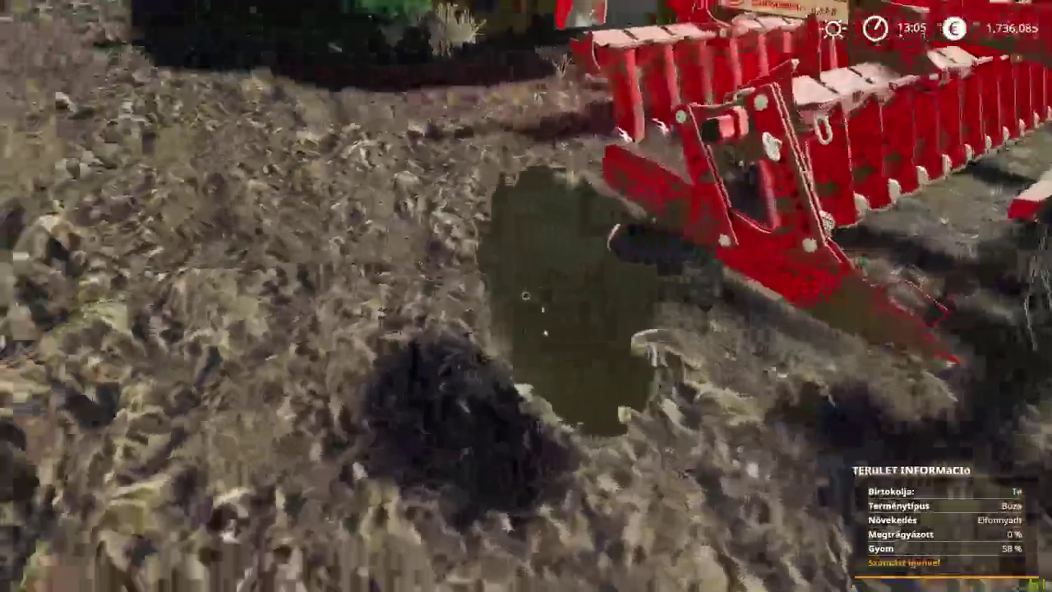
Switch to GIANTS Editor and turn off the visibility of the visuals group and of vicon_vis so only tarcsalap is shown
{"action": "key", "text": "alt+Tab"}
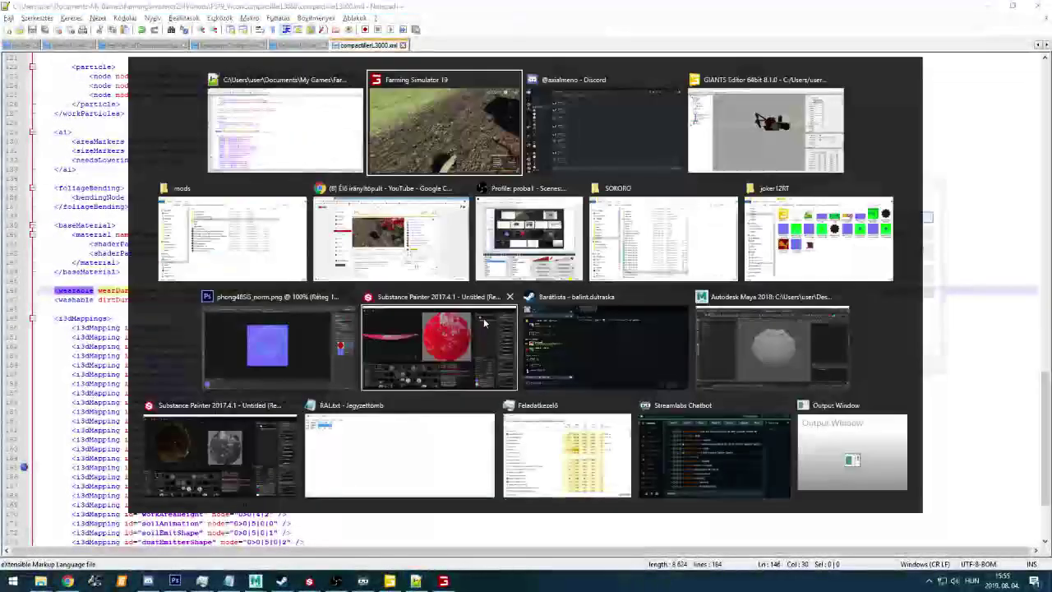
{"action": "key", "text": "Tab"}
{"action": "key", "text": "Tab"}
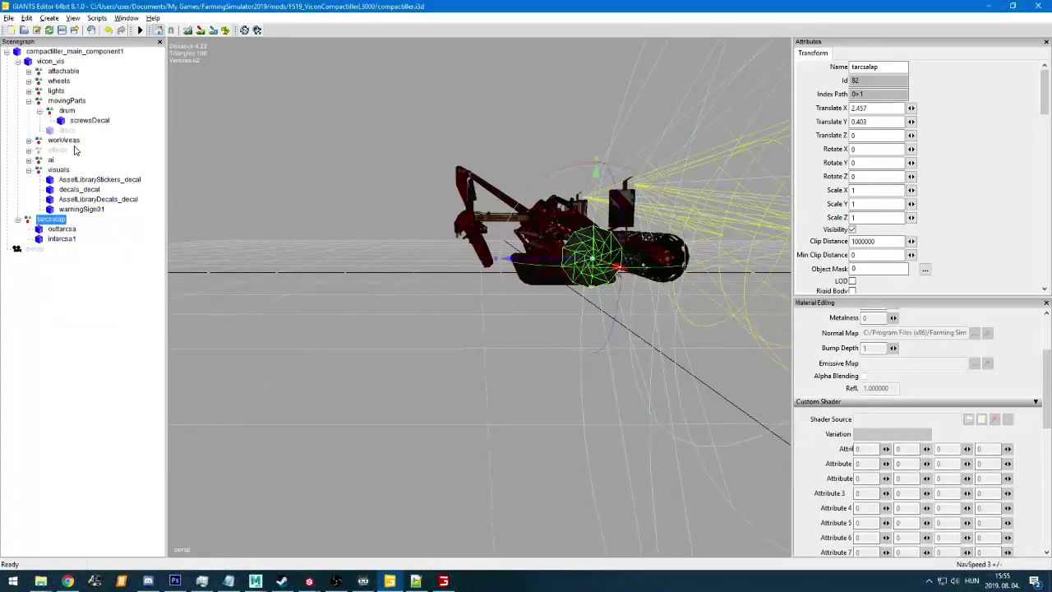
{"action": "left_click", "coordinate": [58, 169]}
{"action": "left_click", "coordinate": [852, 230]}
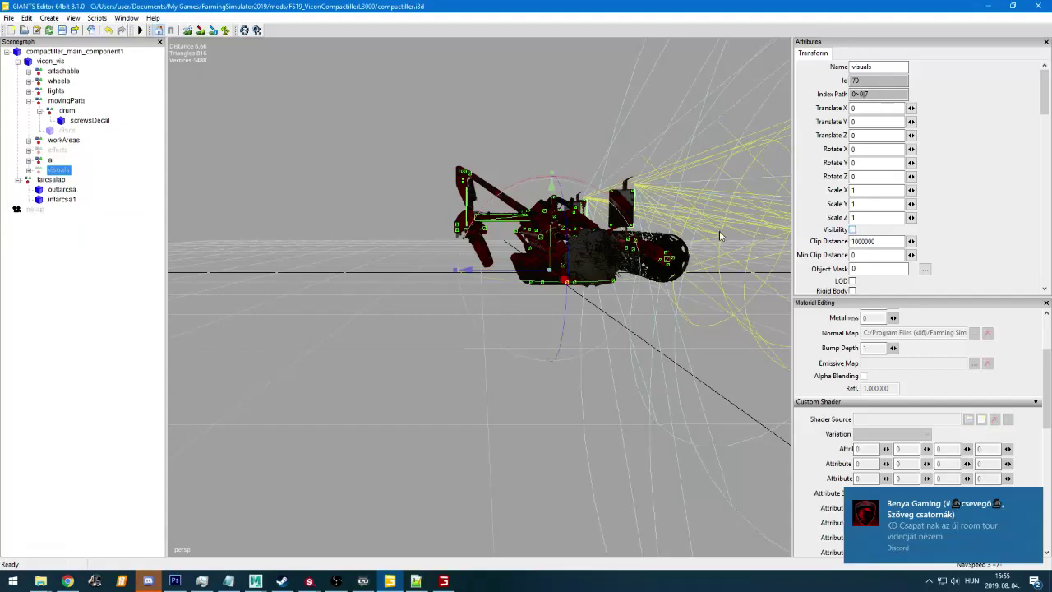
{"action": "left_click", "coordinate": [53, 63]}
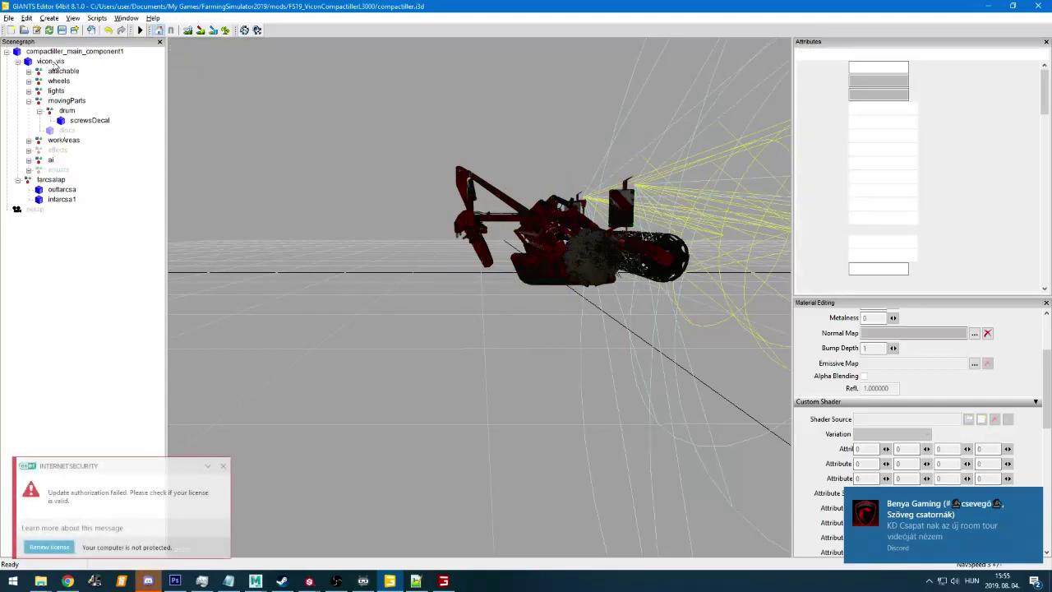
{"action": "left_click", "coordinate": [852, 229]}
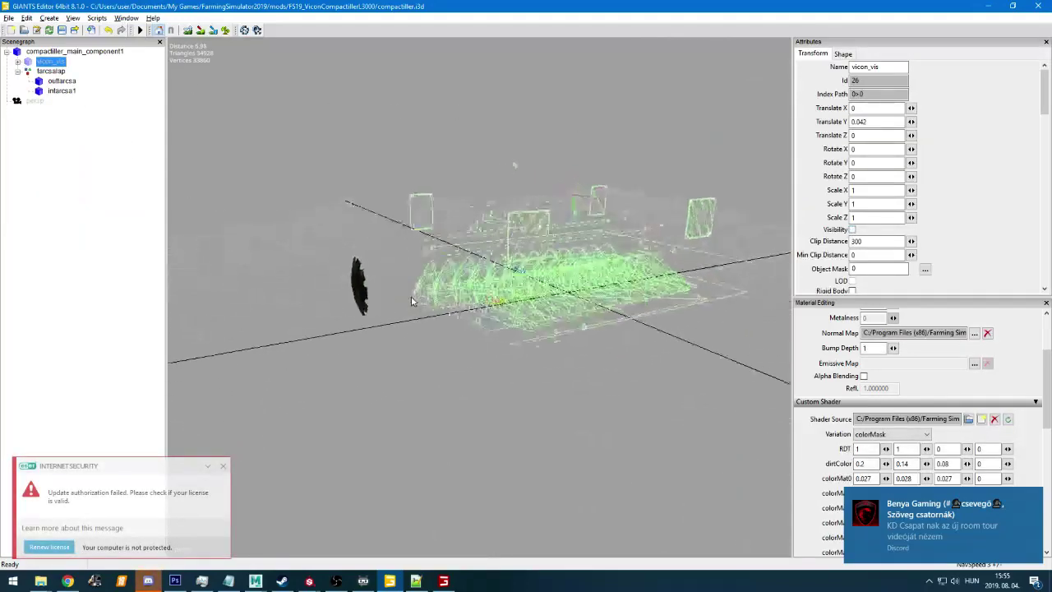
Select tarcsalap and examine the isolated disc from another angle
{"action": "left_click", "coordinate": [51, 70]}
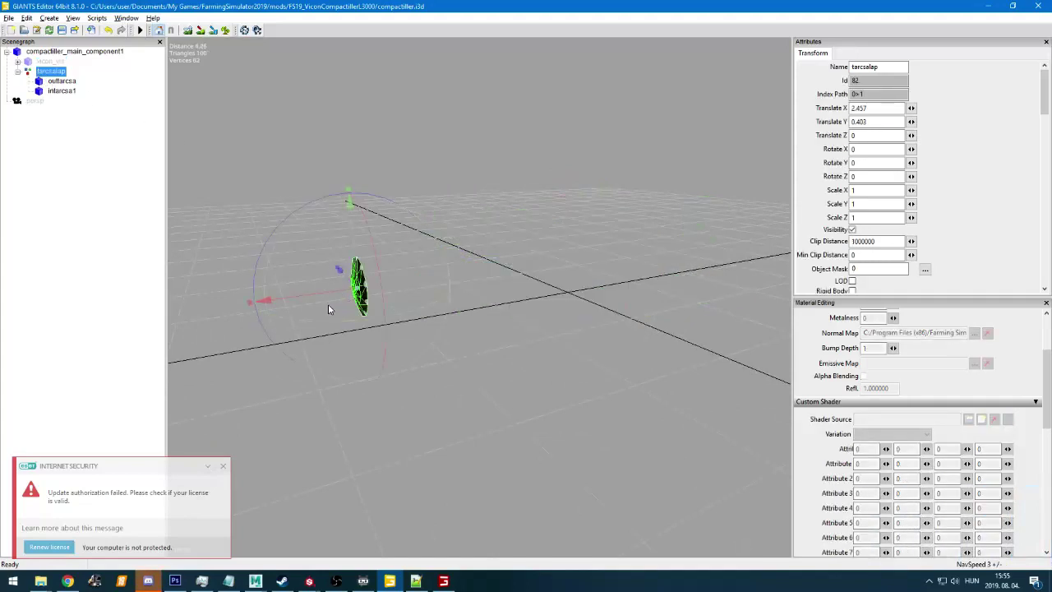
{"action": "left_click_drag", "start_coordinate": [328, 309], "coordinate": [495, 278]}
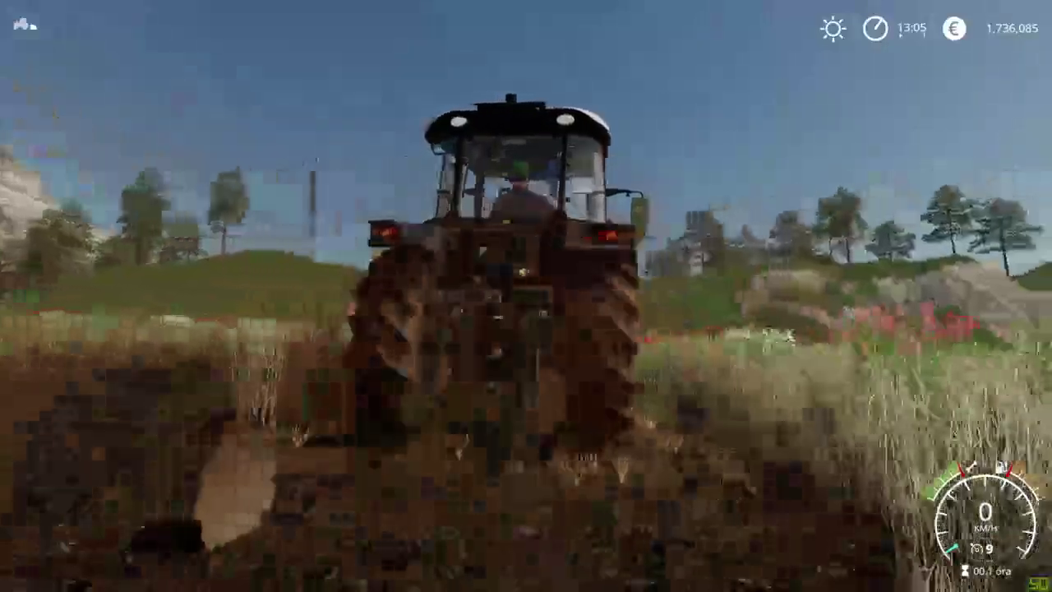
Switch to Farming Simulator 19 and drive through the weedy field in the outside view to watch dirt build up on the separate disc
{"action": "key", "text": "c"}
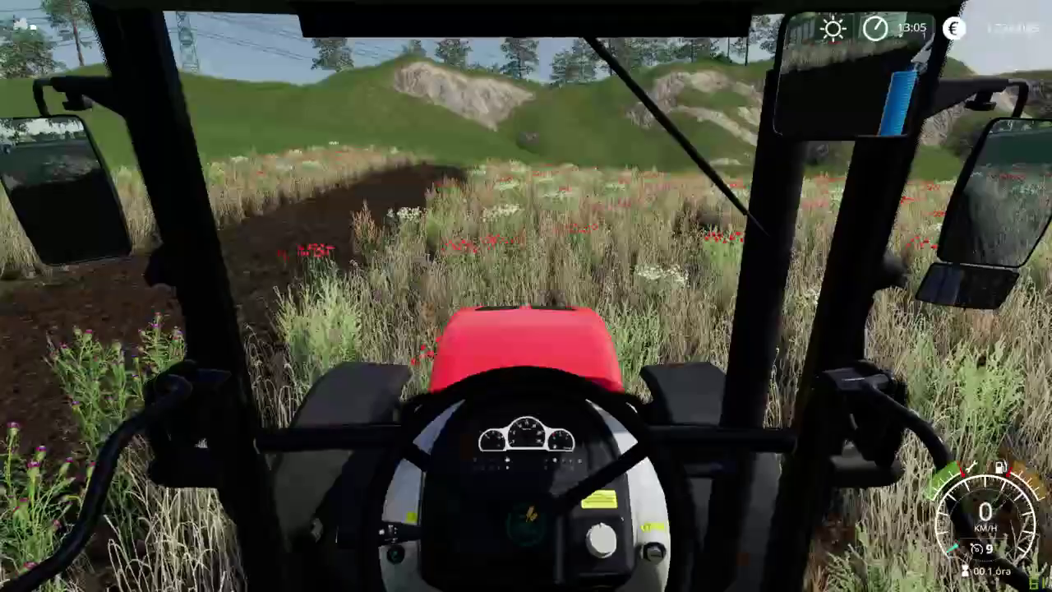
{"action": "key", "text": "c"}
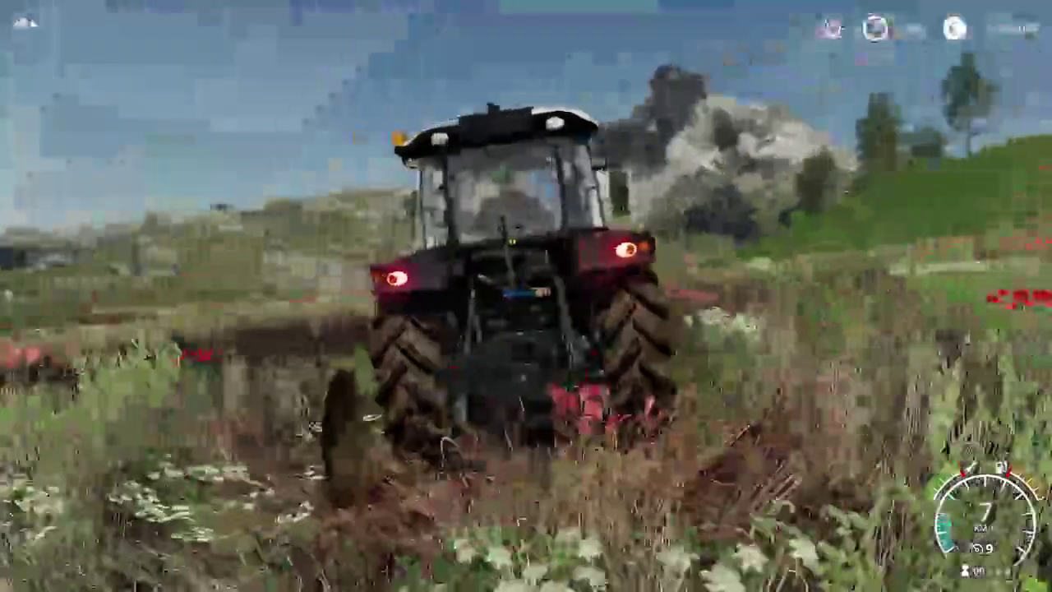
{"action": "key", "text": "w"}
{"action": "key", "text": "a"}
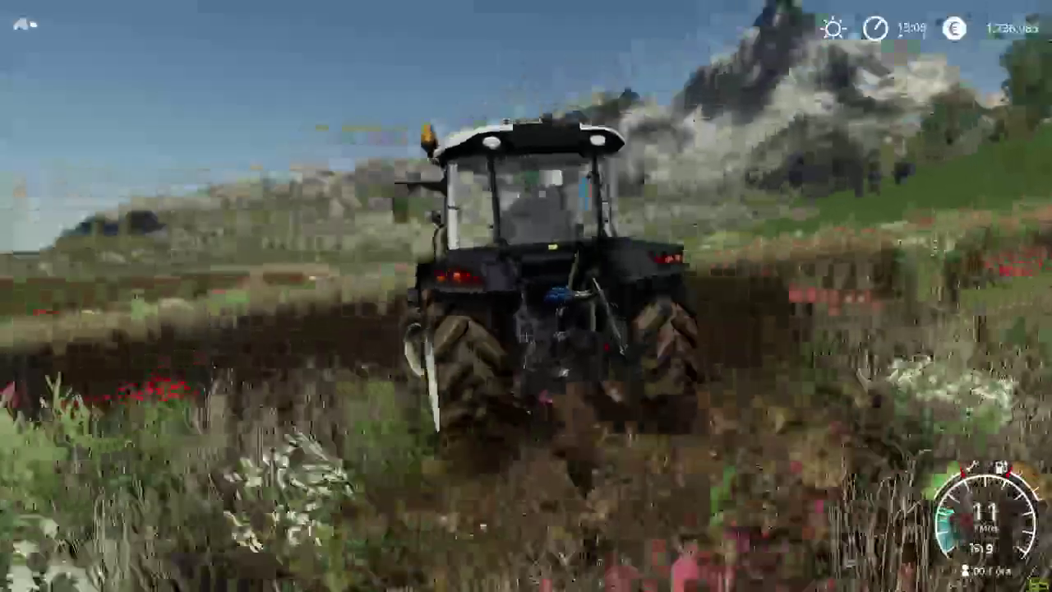
{"action": "key", "text": "s"}
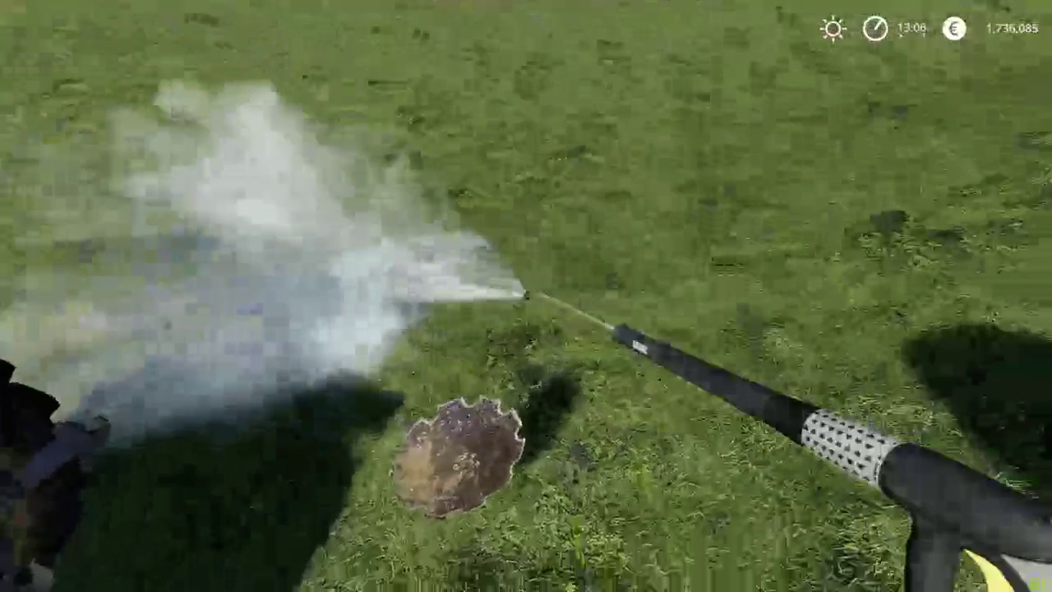
Clean the separate disc and the tractor wheels with the pressure washer and get back into the tractor
{"action": "key", "text": "s"}
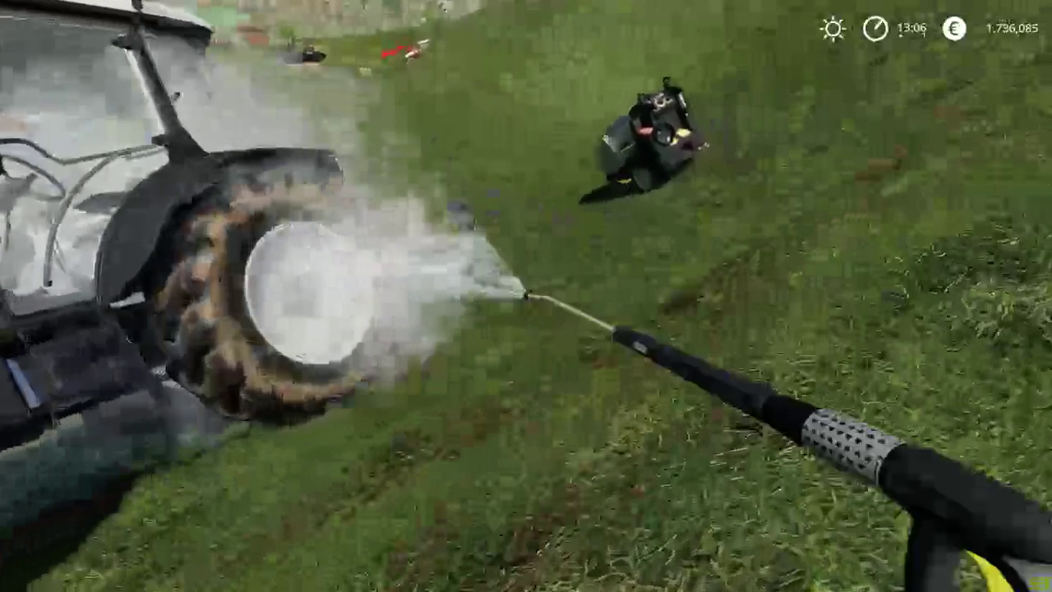
{"action": "key", "text": "w"}
{"action": "key", "text": "w"}
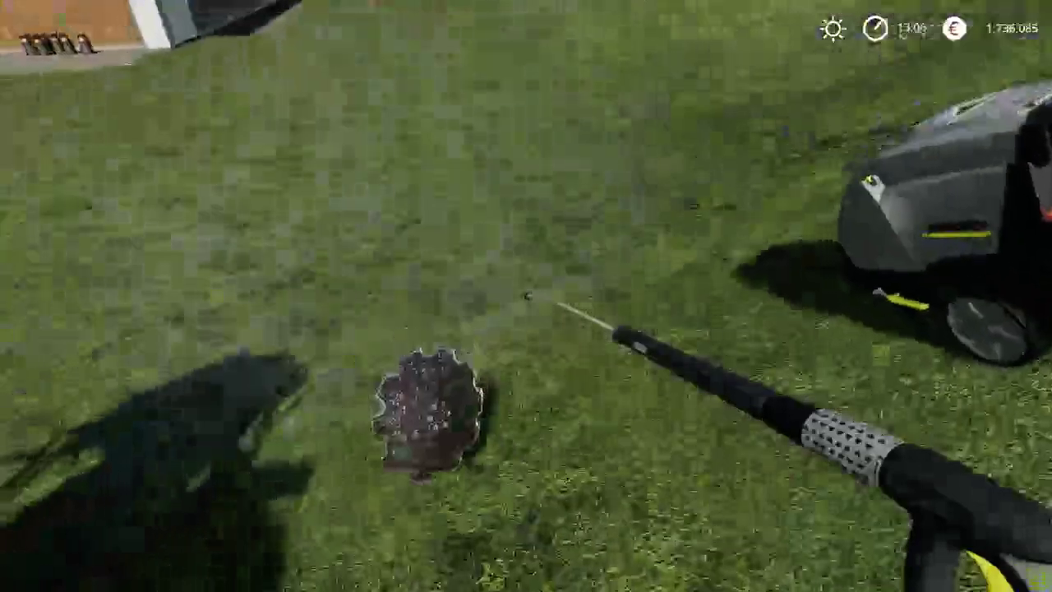
{"action": "key", "text": "w"}
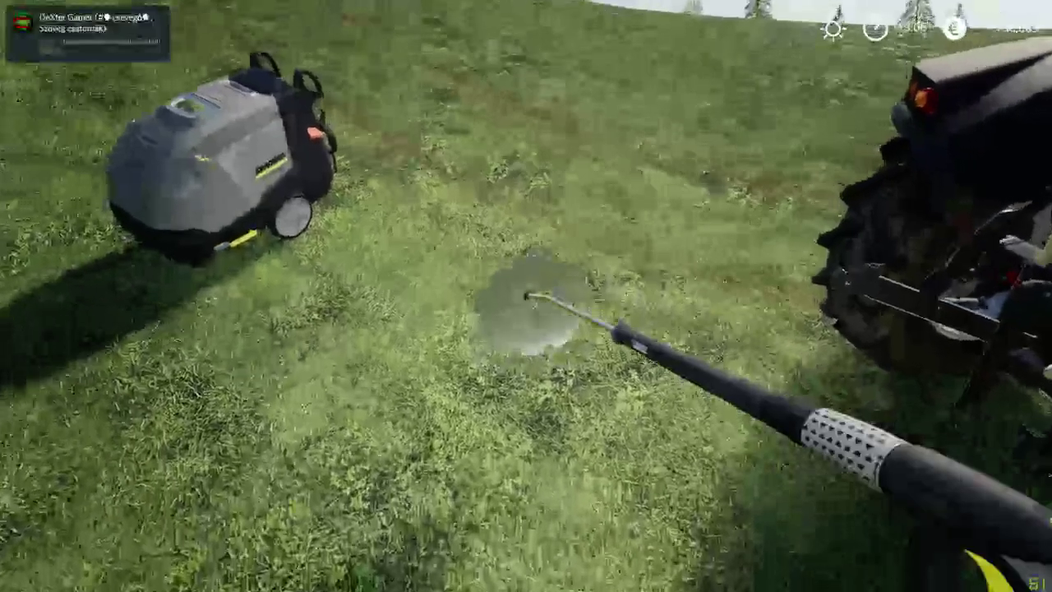
{"action": "key", "text": "e"}
Drive the tractor forward and back beside the cow barn to examine the washed disc from several sides
{"action": "key", "text": "w"}
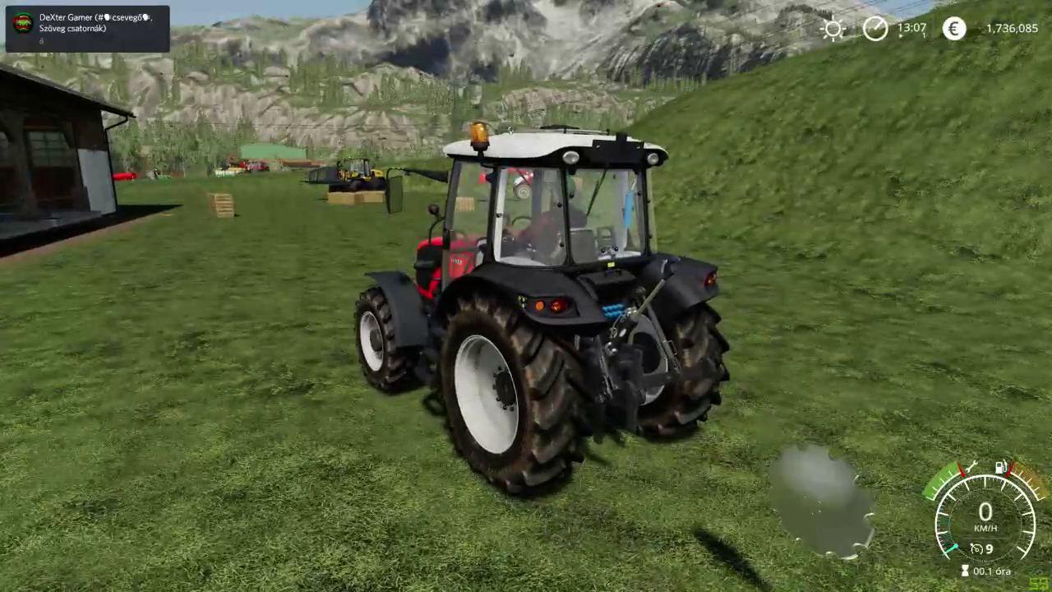
{"action": "key", "text": "w"}
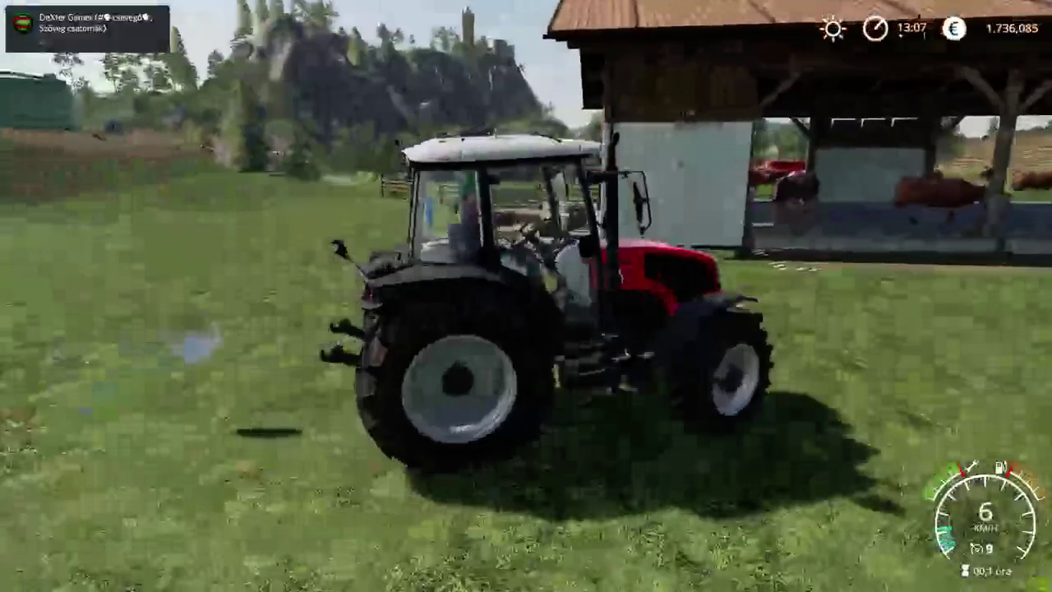
{"action": "key", "text": "s"}
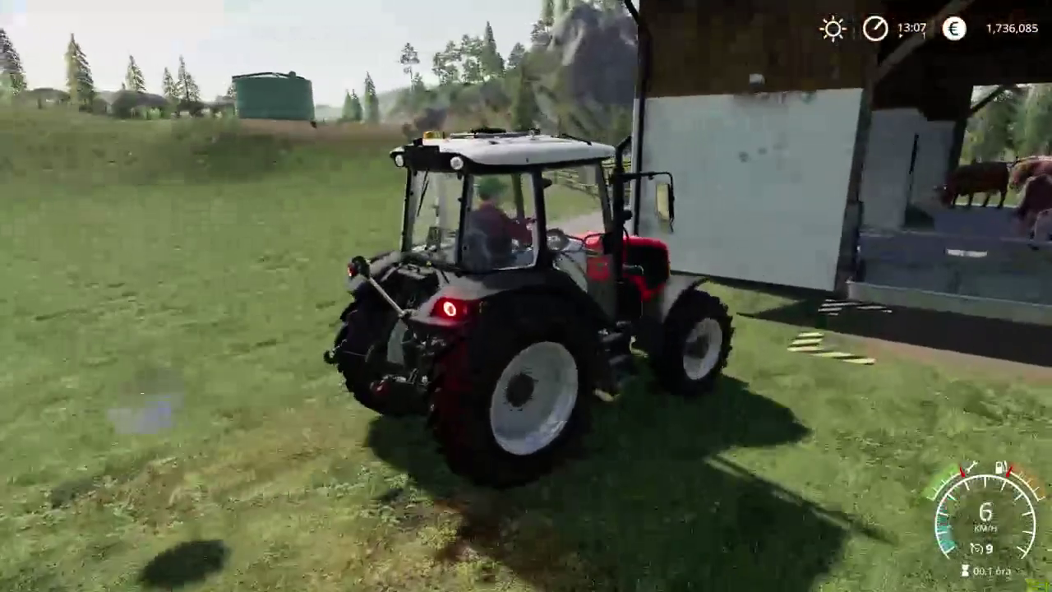
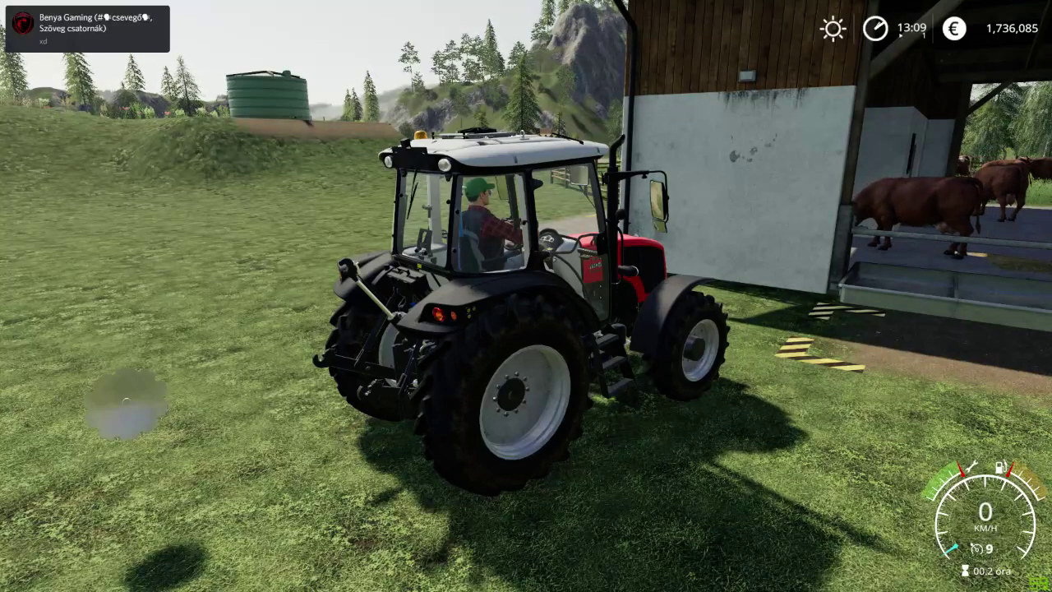
{"action": "key", "text": "w"}
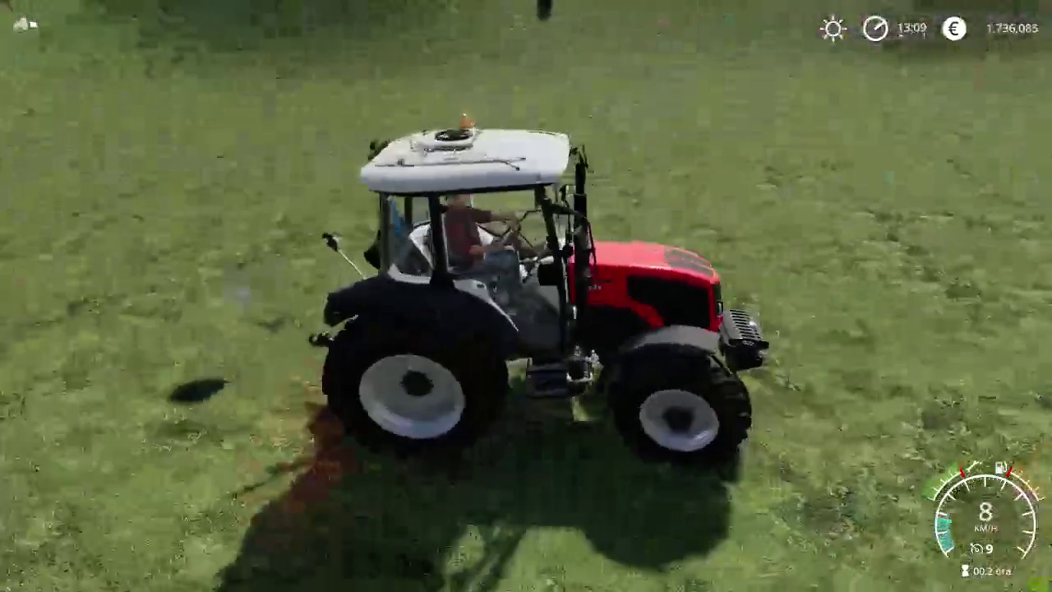
{"action": "key", "text": "s"}
{"action": "key", "text": "3"}
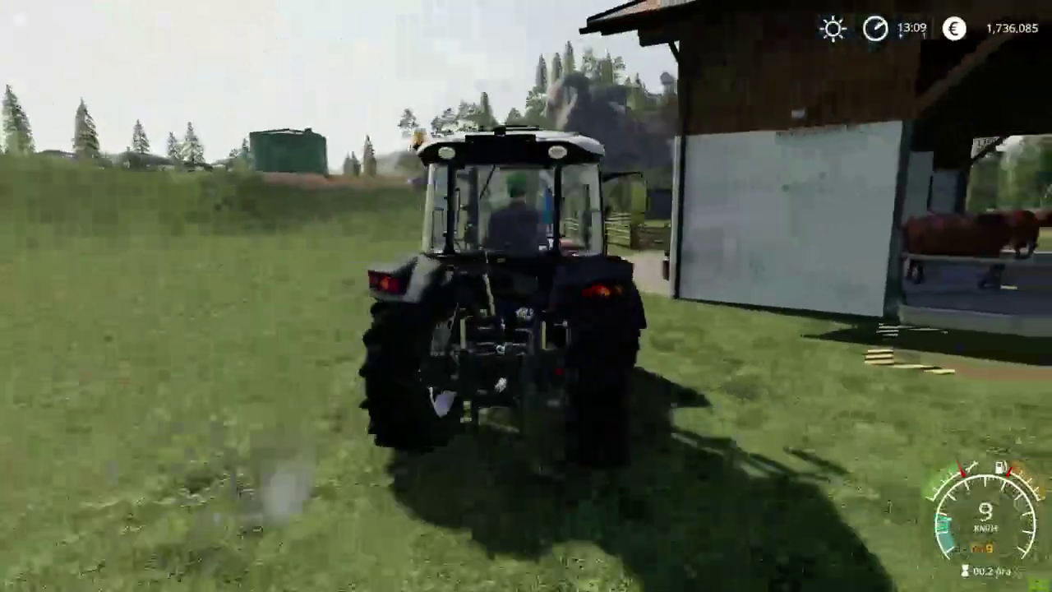
Check the wearable and washable settings in compactillerL3000.xml in Notepad++ and return to Farming Simulator 19
{"action": "key", "text": "alt+Tab"}
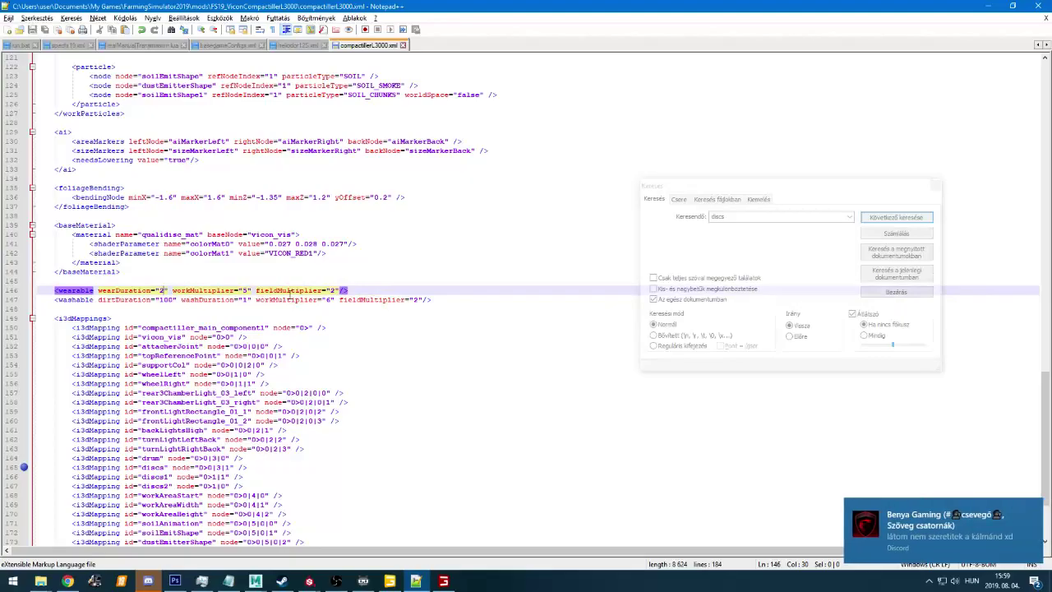
{"action": "key", "text": "alt+Tab"}
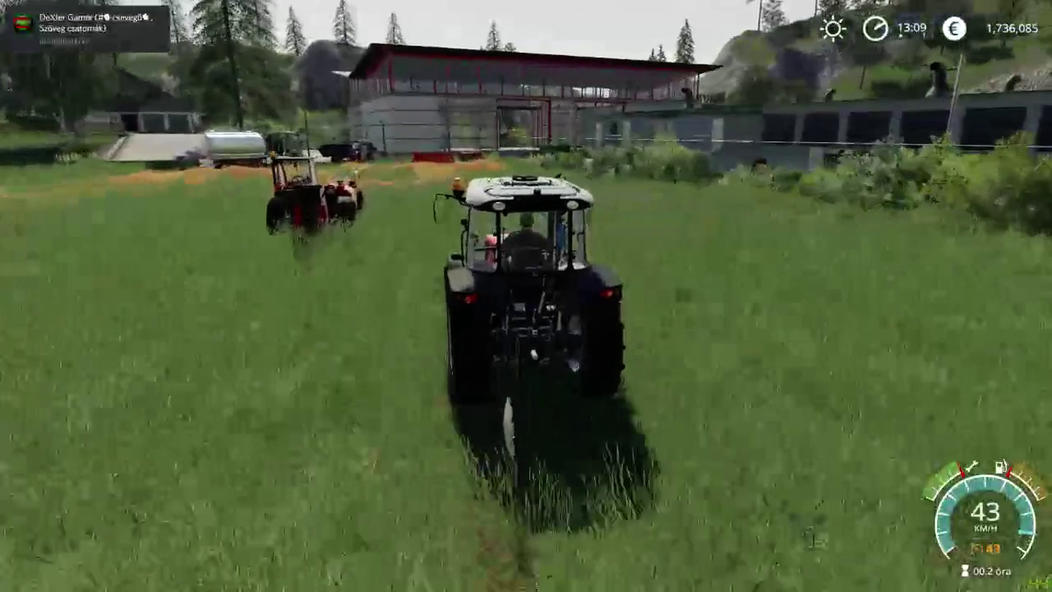
Drive the tractor across the meadow and past the straw through the fence gap onto the paved yard
{"action": "key", "text": "a"}
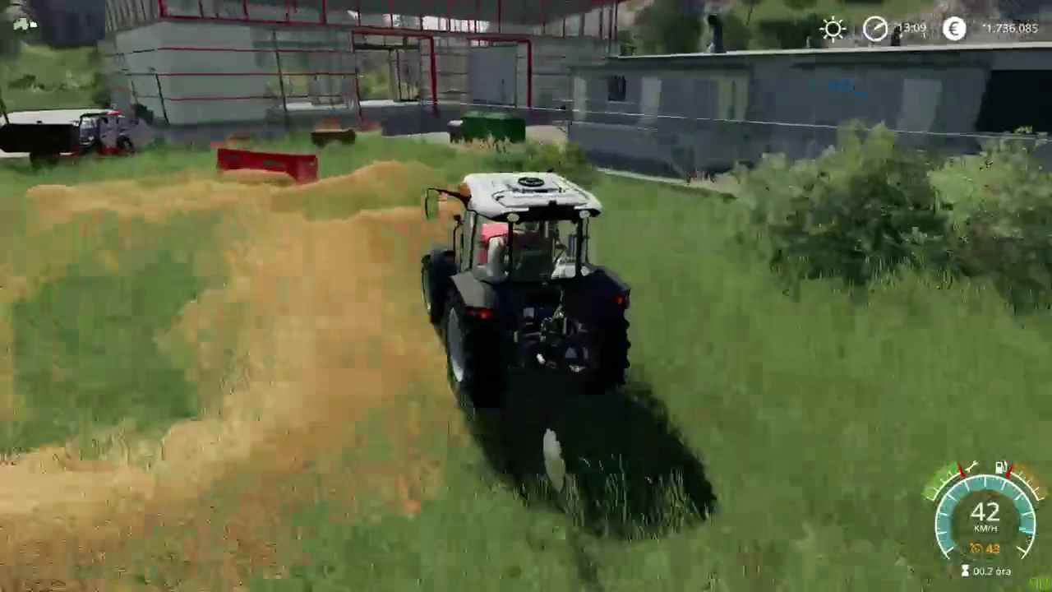
{"action": "key", "text": "a"}
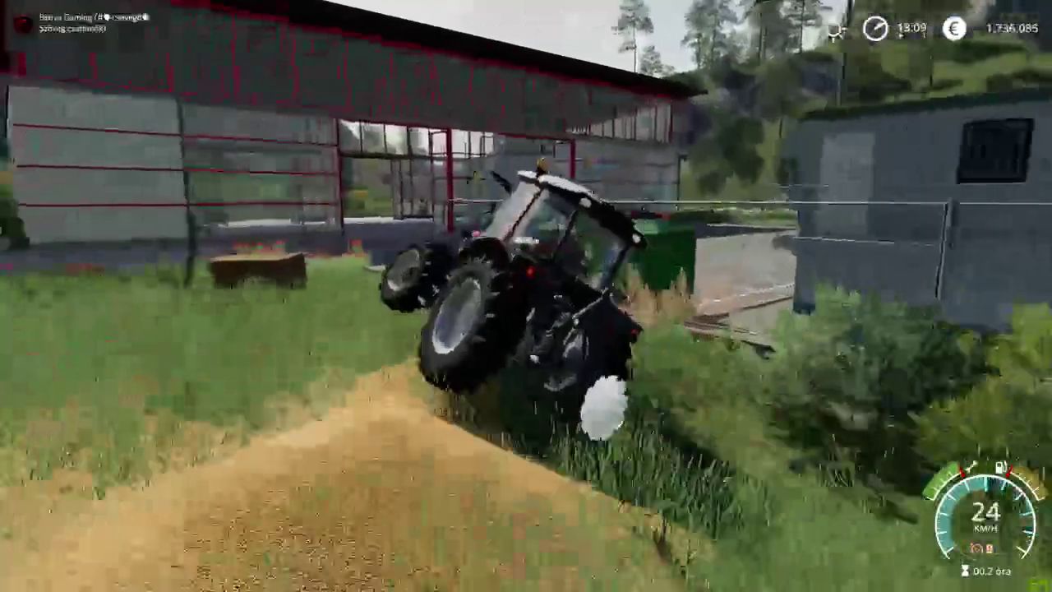
{"action": "key", "text": "d"}
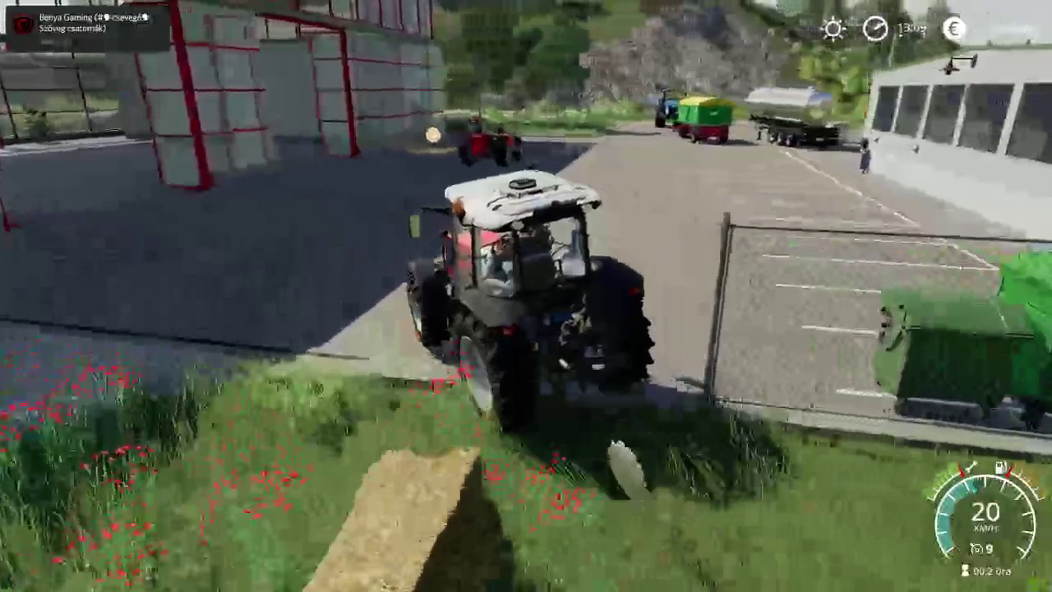
{"action": "key", "text": "d"}
{"action": "key", "text": "w"}
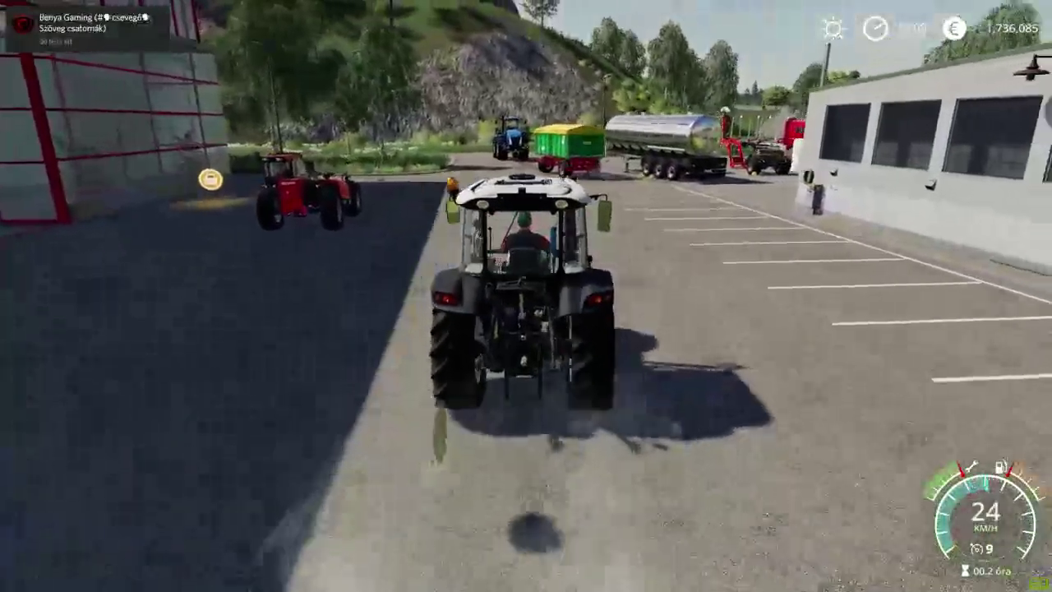
Drive across the yard past the tanker trailer and bales and stop near the striped workshop area by the house
{"action": "key", "text": "w"}
{"action": "key", "text": "d"}
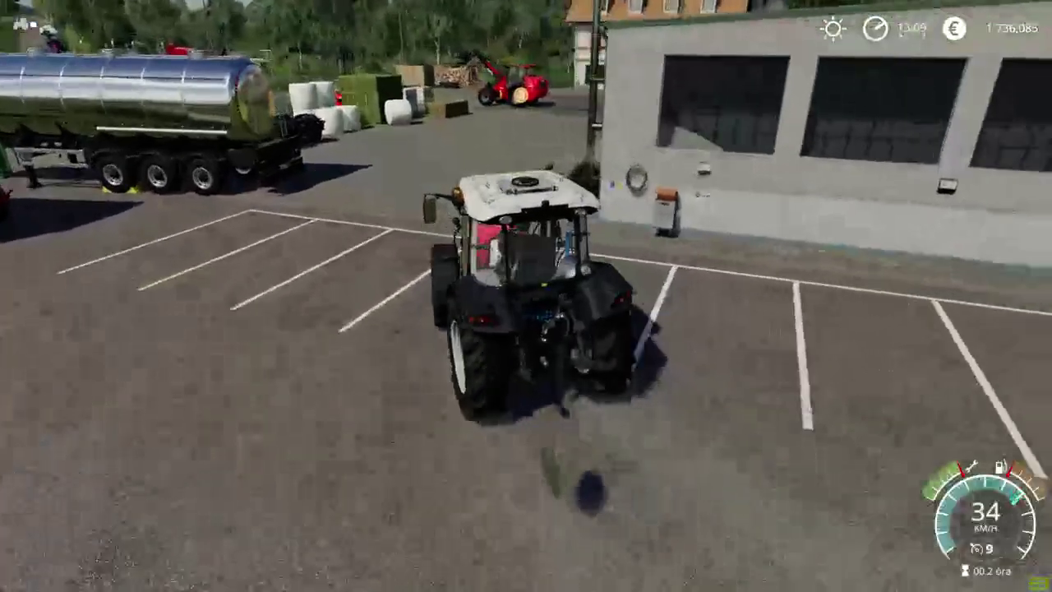
{"action": "key", "text": "w"}
{"action": "key", "text": "a"}
{"action": "key", "text": "d"}
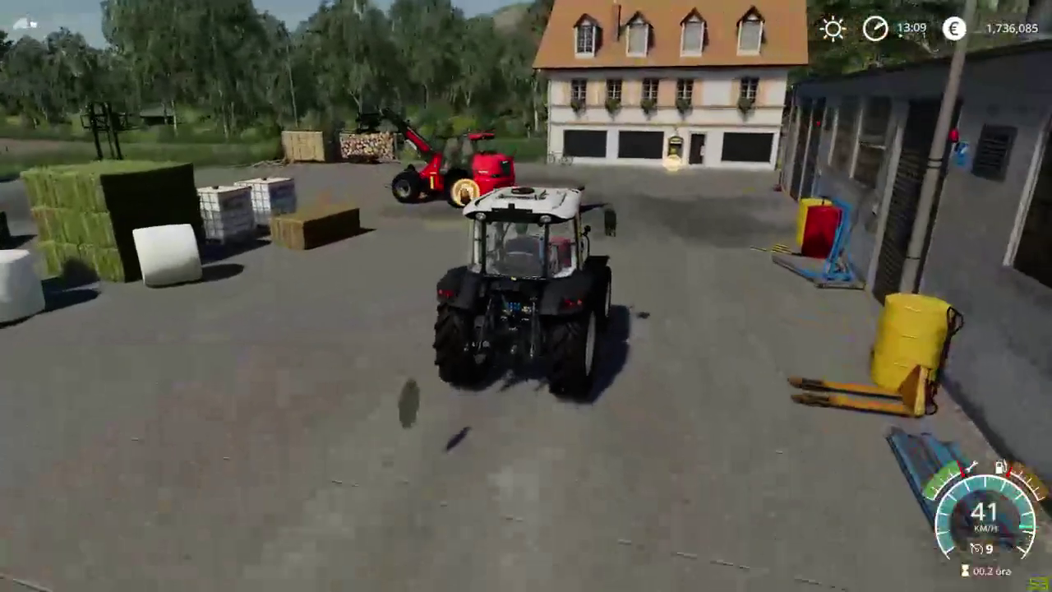
{"action": "key", "text": "w"}
{"action": "key", "text": "s"}
{"action": "key", "text": "a"}
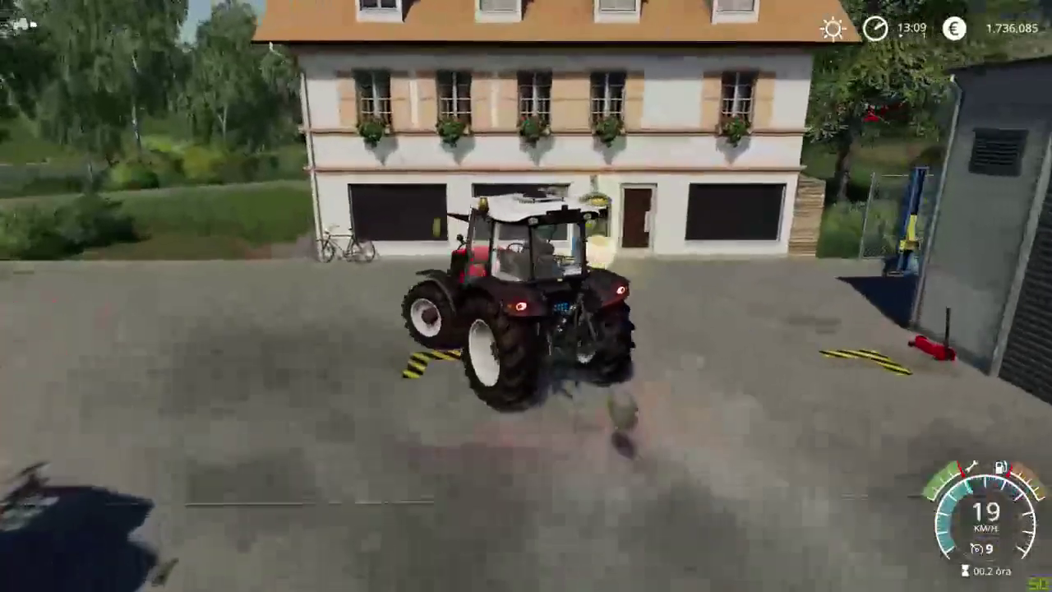
Leave the tractor, open the workshop at the marker, repair the Armatrac 1104 and close the workshop
{"action": "key", "text": "e"}
{"action": "key", "text": "w"}
{"action": "key", "text": "r"}
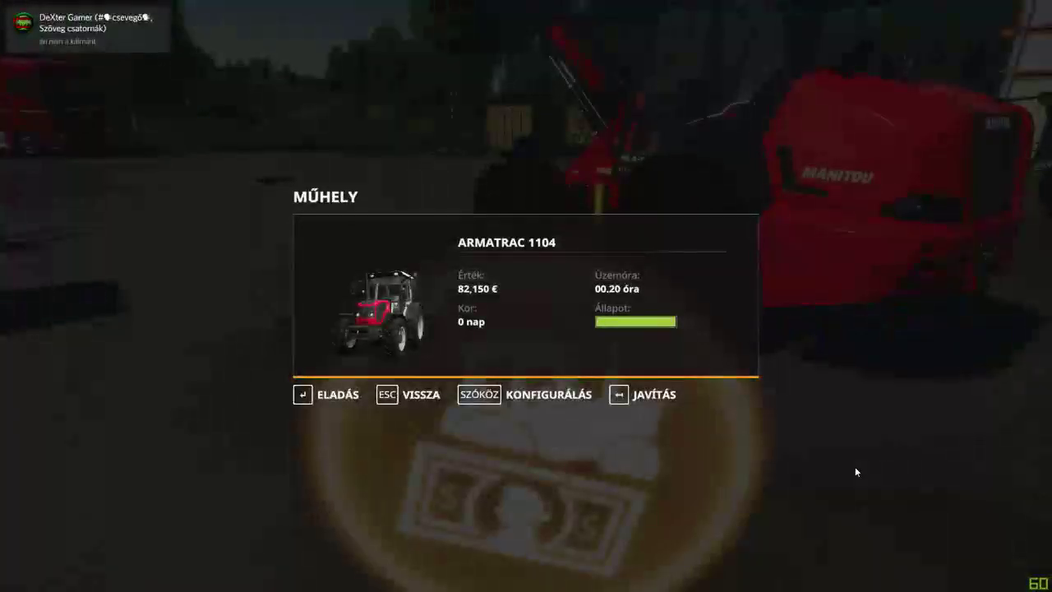
{"action": "left_click", "coordinate": [644, 394]}
{"action": "left_click", "coordinate": [361, 374]}
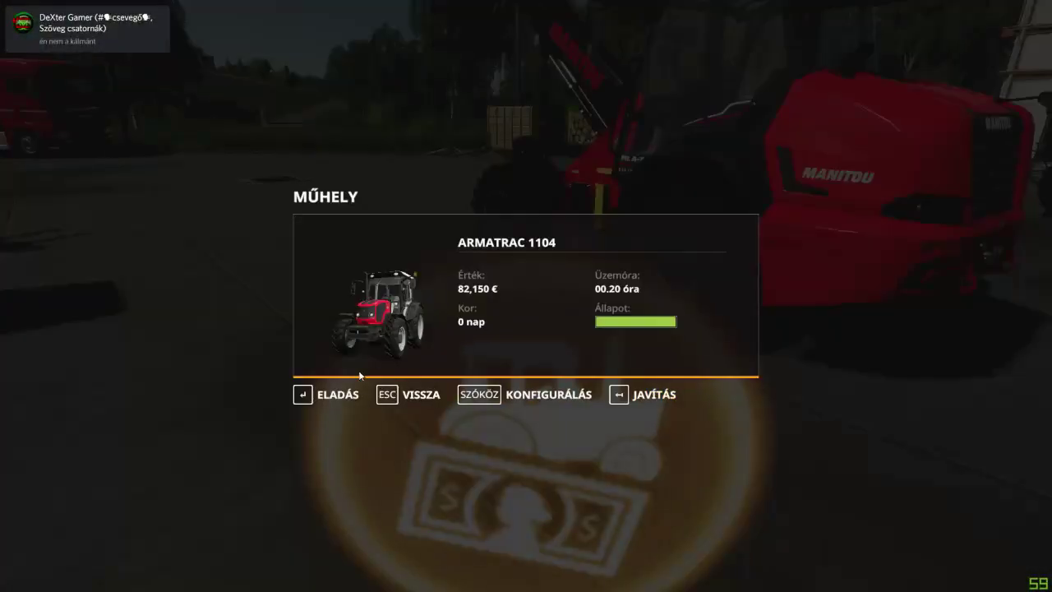
{"action": "left_click", "coordinate": [618, 393]}
{"action": "left_click", "coordinate": [368, 376]}
{"action": "left_click", "coordinate": [408, 394]}
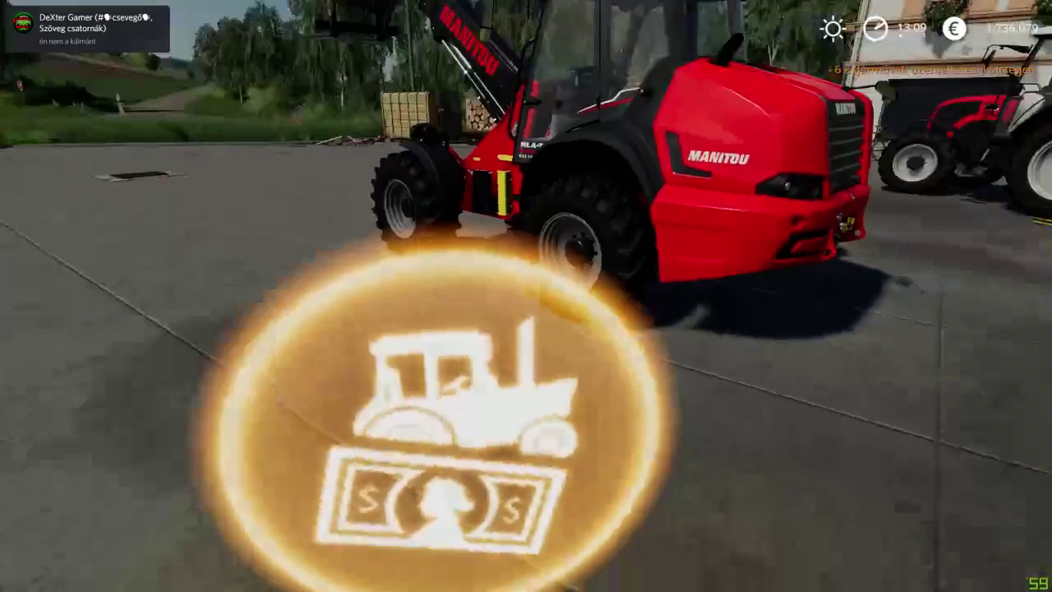
Reopen the workshop for the VICON Compactiller L 3000, repair it and leave the workshop
{"action": "key", "text": "e"}
{"action": "key", "text": "w"}
{"action": "key", "text": "e"}
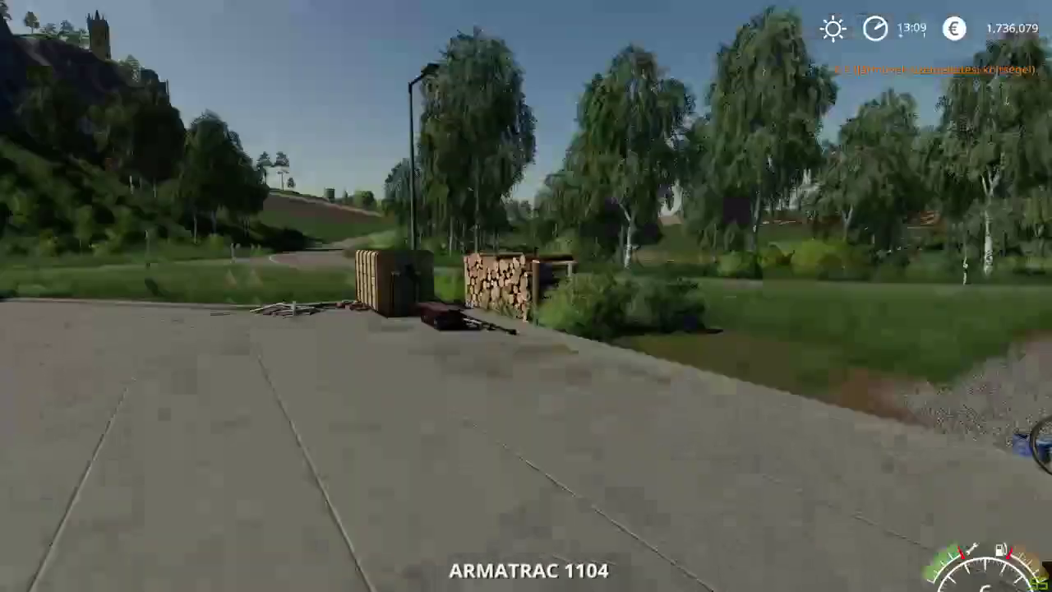
{"action": "key", "text": "w"}
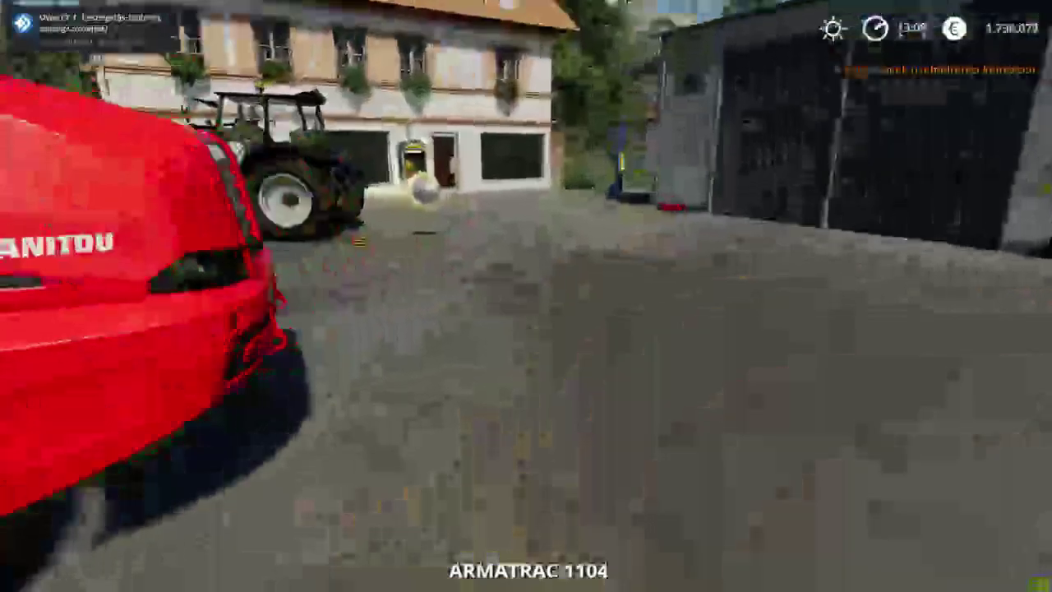
{"action": "key", "text": "r"}
{"action": "left_click", "coordinate": [644, 398]}
{"action": "left_click", "coordinate": [380, 376]}
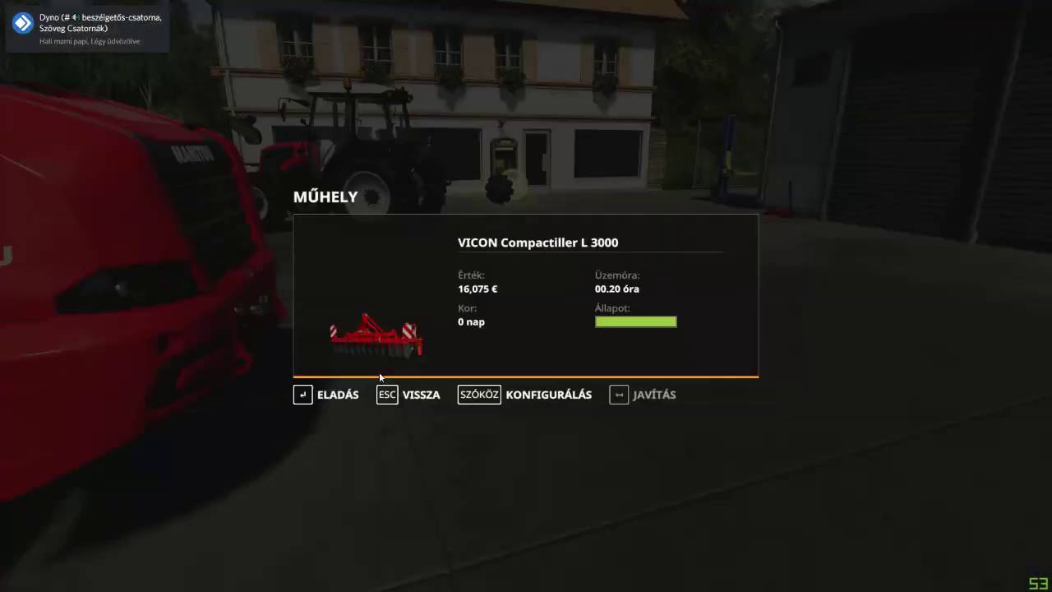
{"action": "key", "text": "Escape"}
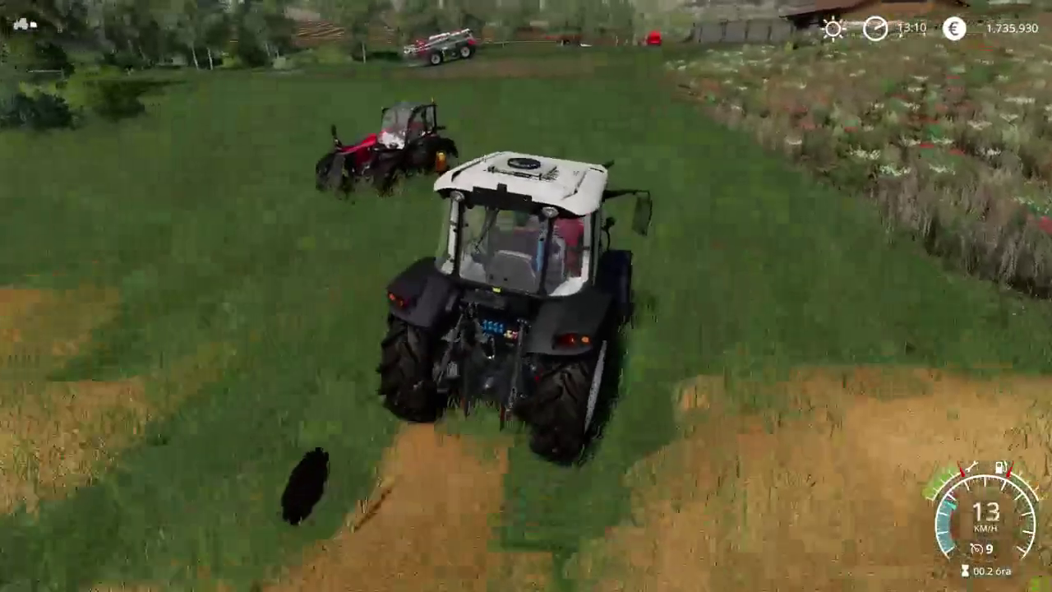
Drive the tractor over the straw and meadow to watch the separate disc after the repair
{"action": "key", "text": "w"}
{"action": "key", "text": "a"}
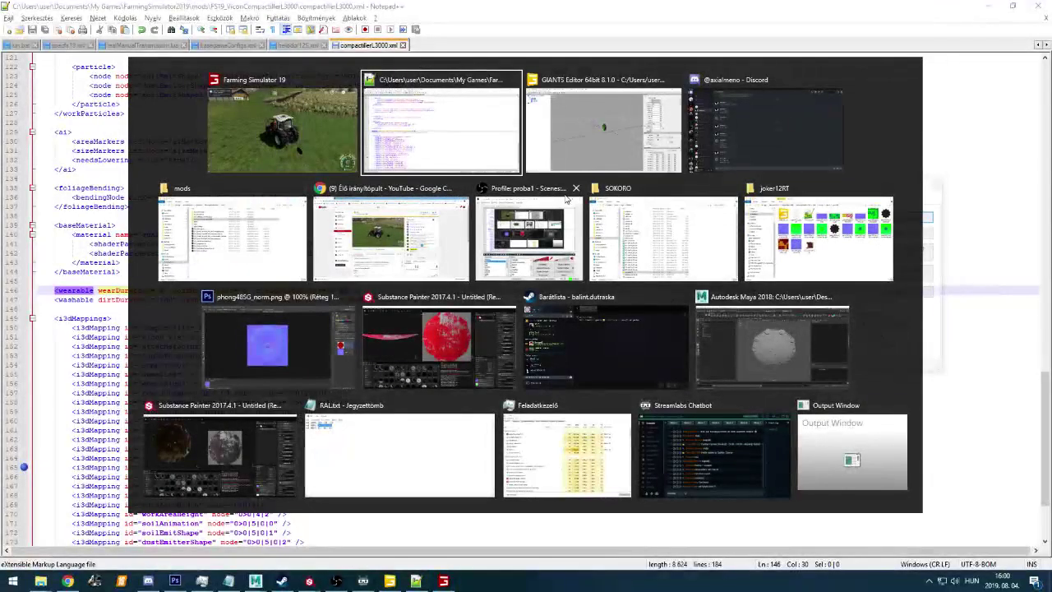
Check Open Broadcaster Software and the YouTube live dashboard in Chrome, and switch back to Farming Simulator 19
{"action": "left_click", "coordinate": [565, 198]}
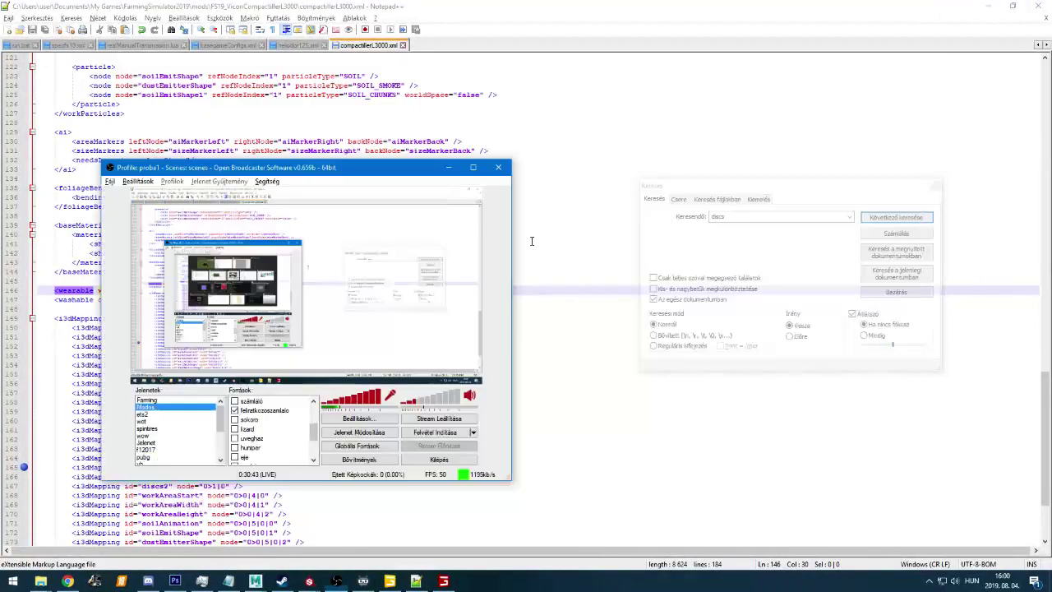
{"action": "left_click", "coordinate": [77, 581]}
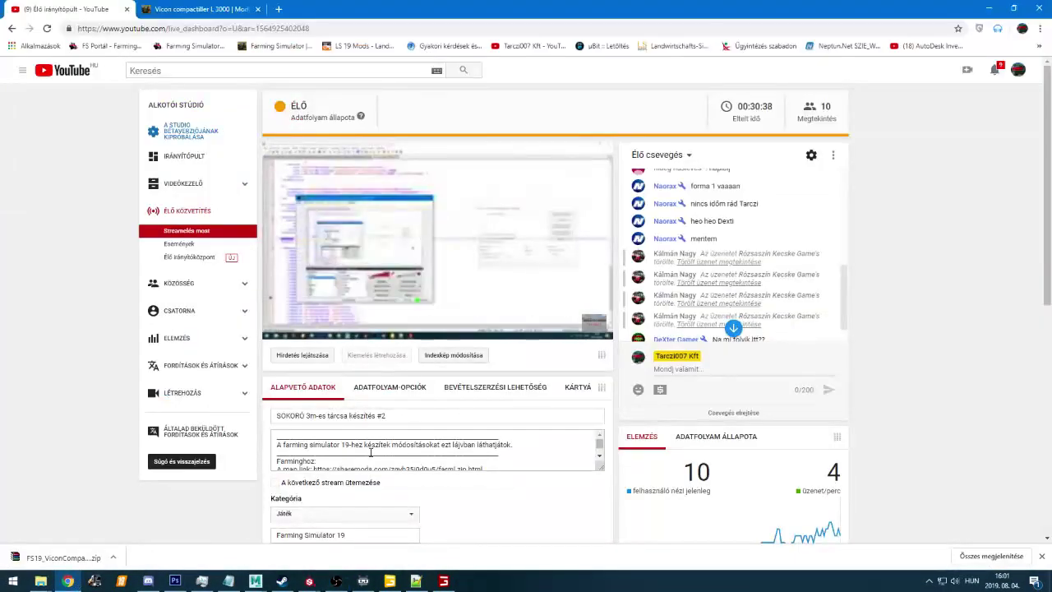
{"action": "key", "text": "alt+Tab"}
{"action": "key", "text": "alt+Tab"}
{"action": "key", "text": "Tab"}
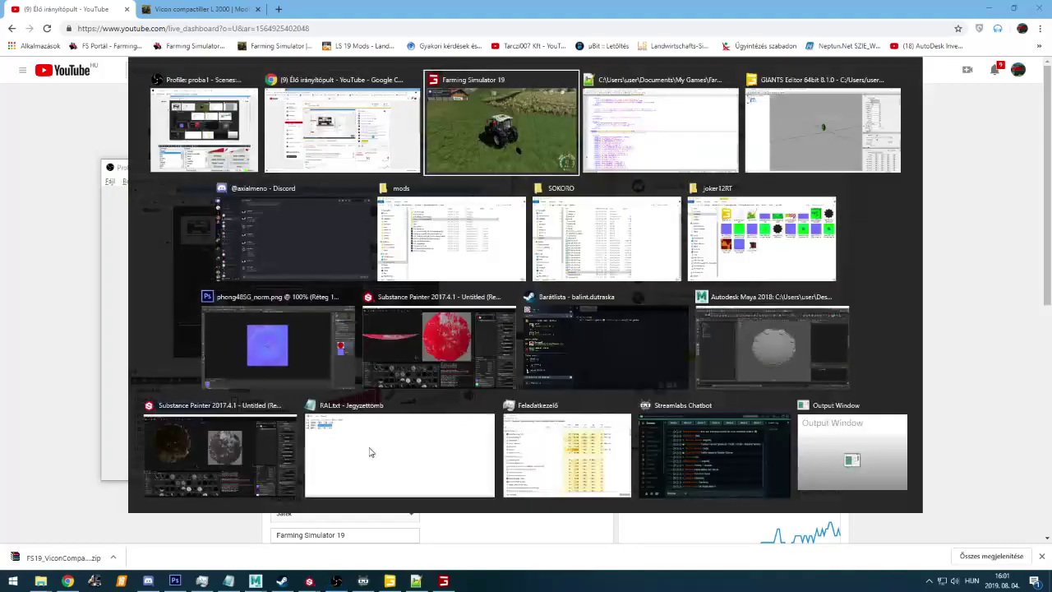
Drive the tractor across the meadow and onto the ploughed field, watching the separate disc from a low camera angle up close
{"action": "key", "text": "w"}
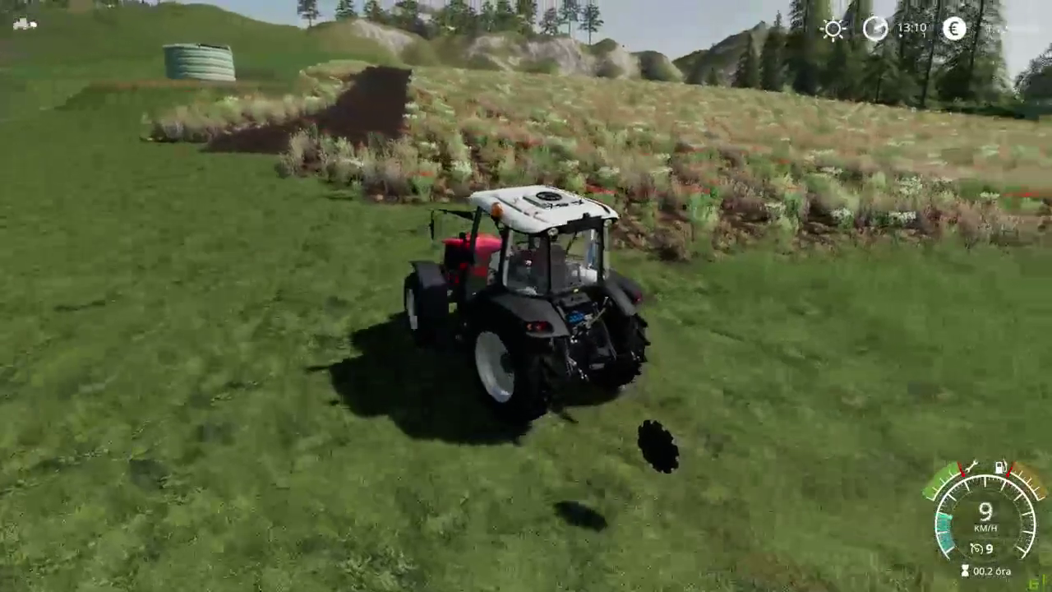
{"action": "key", "text": "w"}
{"action": "key", "text": "d"}
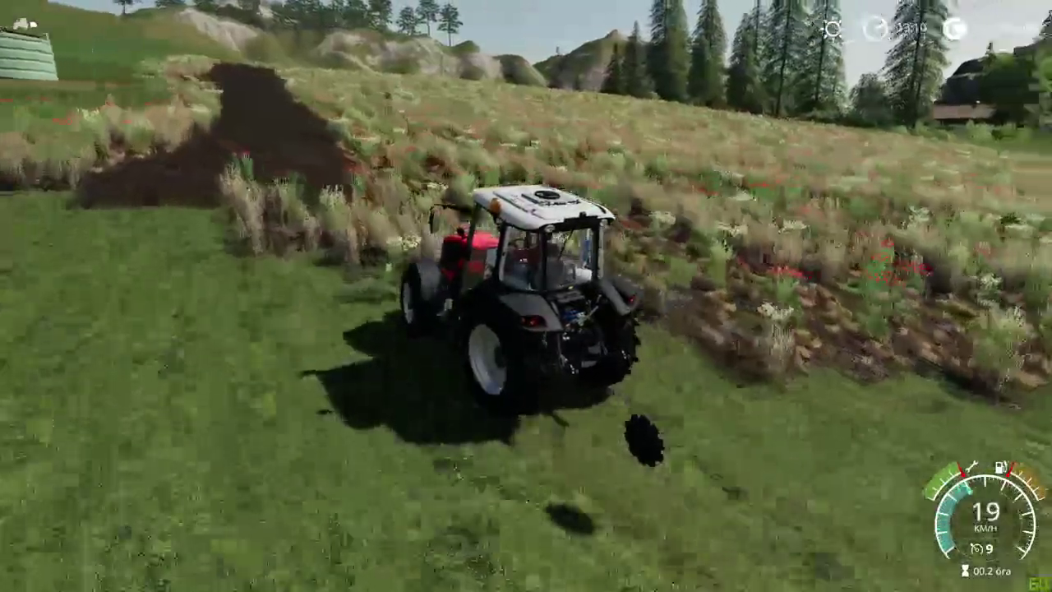
{"action": "key", "text": "w"}
{"action": "key", "text": "a"}
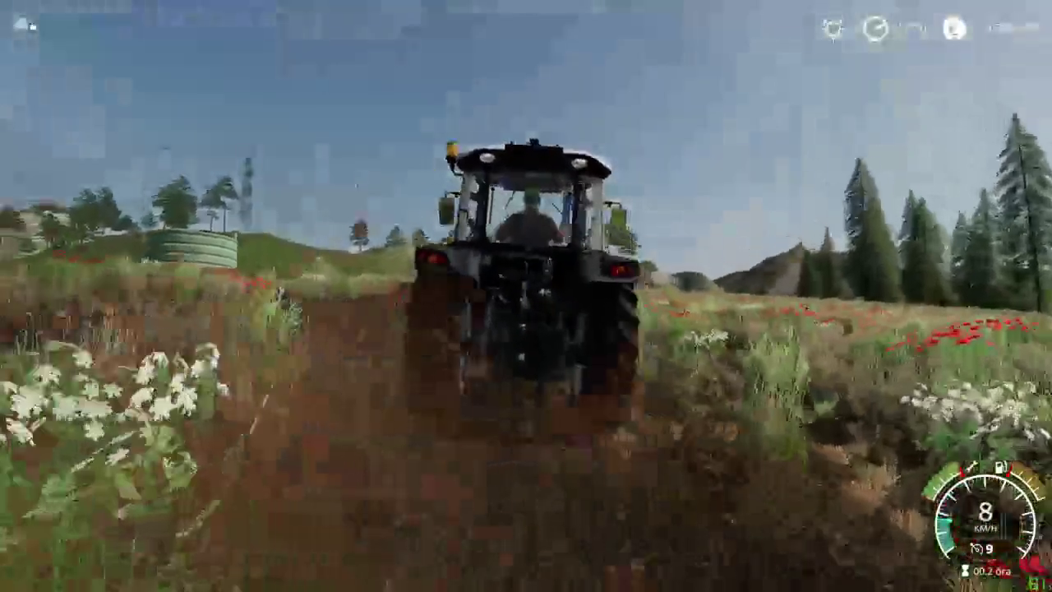
{"action": "key", "text": "w"}
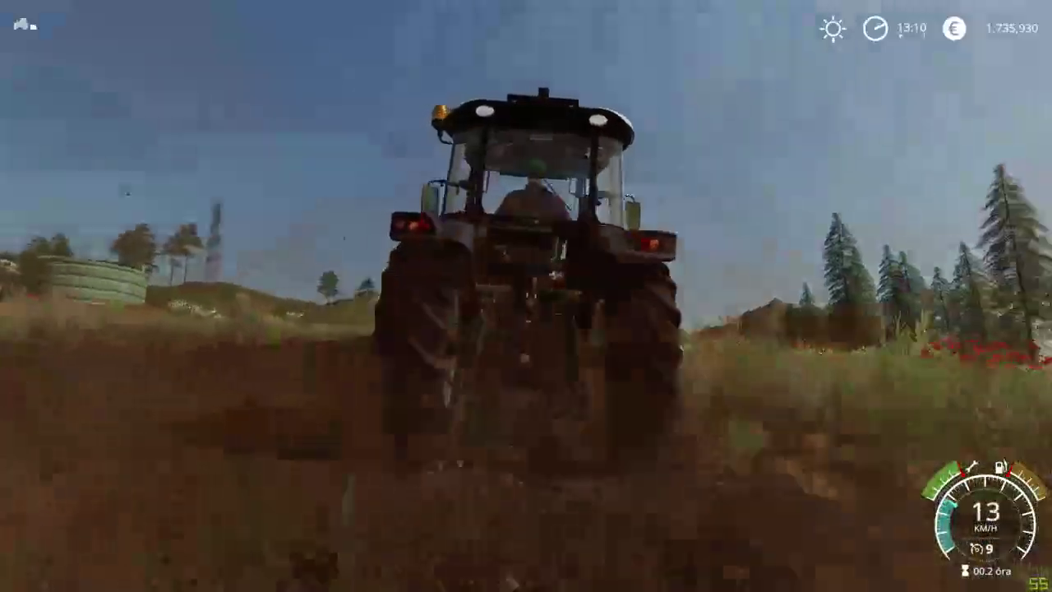
{"action": "key", "text": "d"}
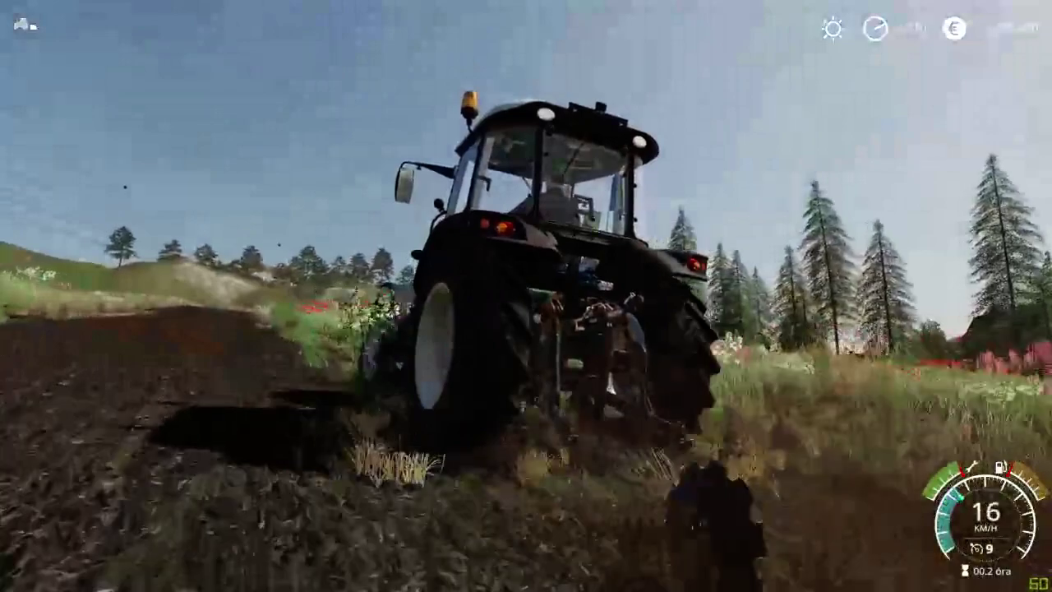
{"action": "key", "text": "w"}
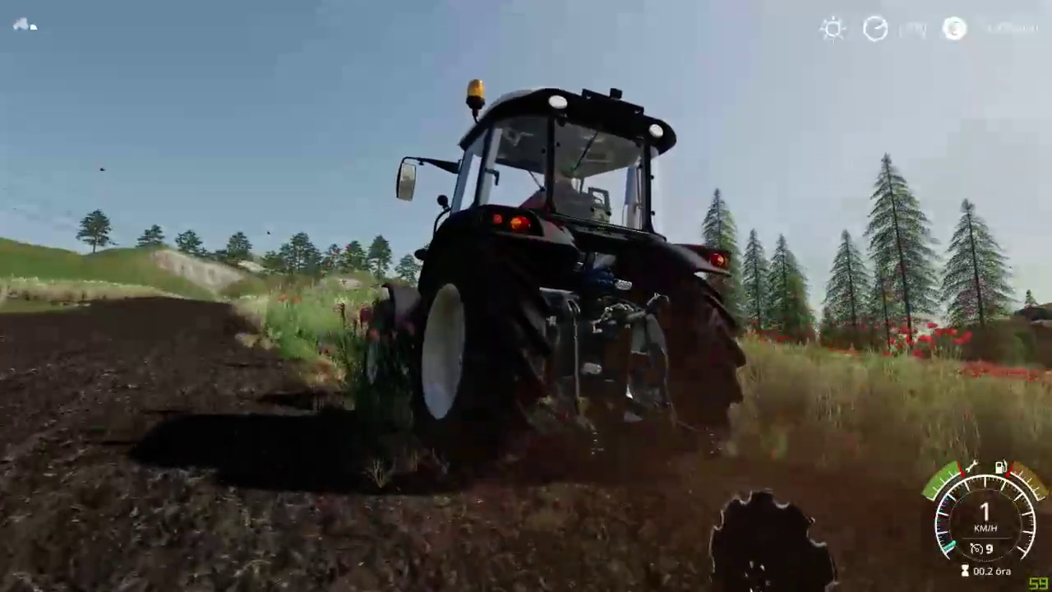
{"action": "key", "text": "w"}
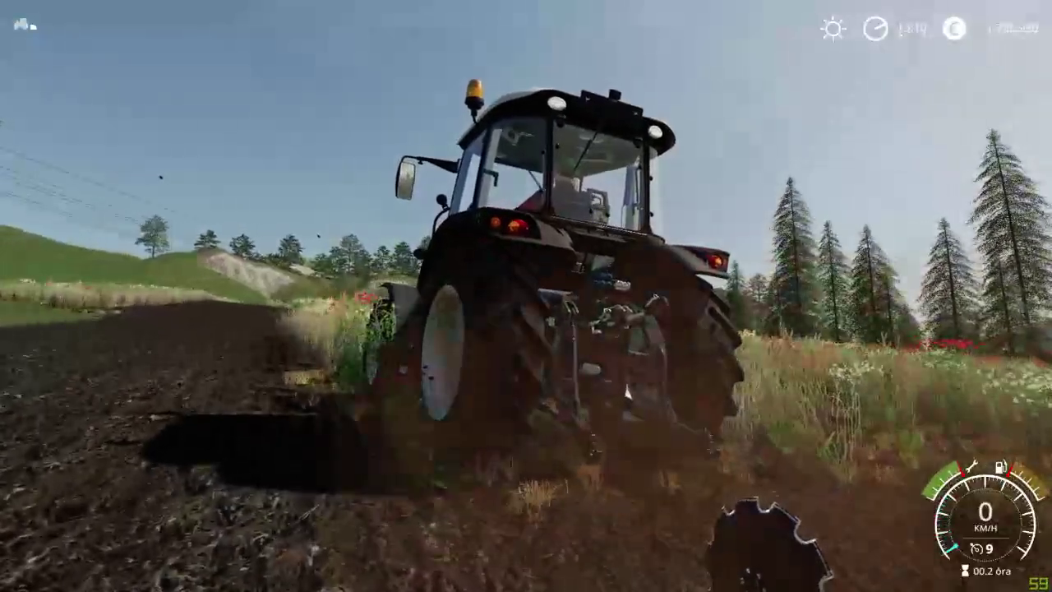
{"action": "key", "text": "w"}
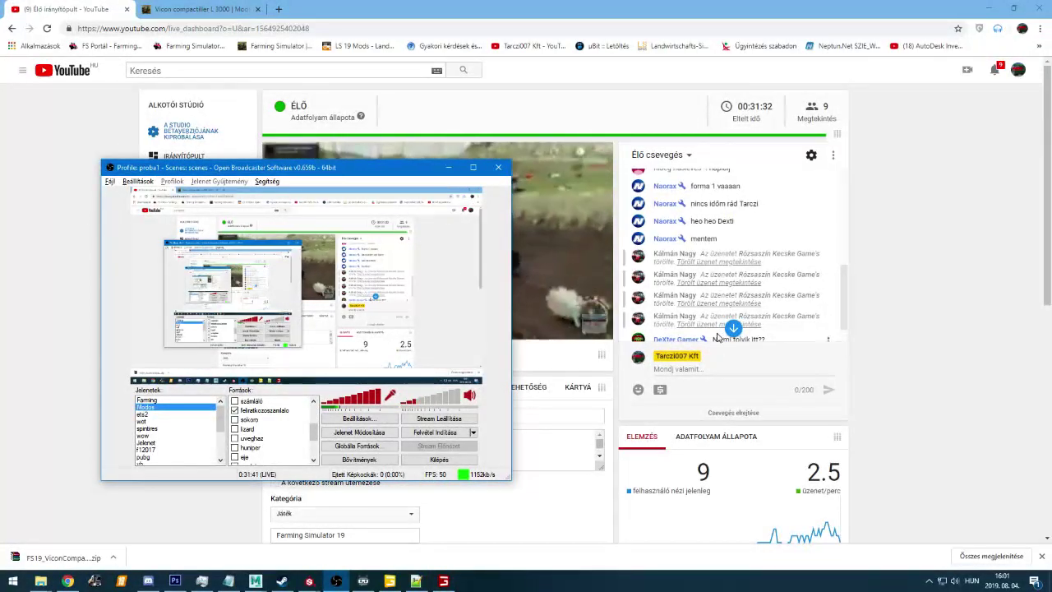
Read the newest messages in the YouTube live chat, and switch to GIANTS Editor
{"action": "left_click", "coordinate": [733, 328]}
{"action": "left_click", "coordinate": [733, 329]}
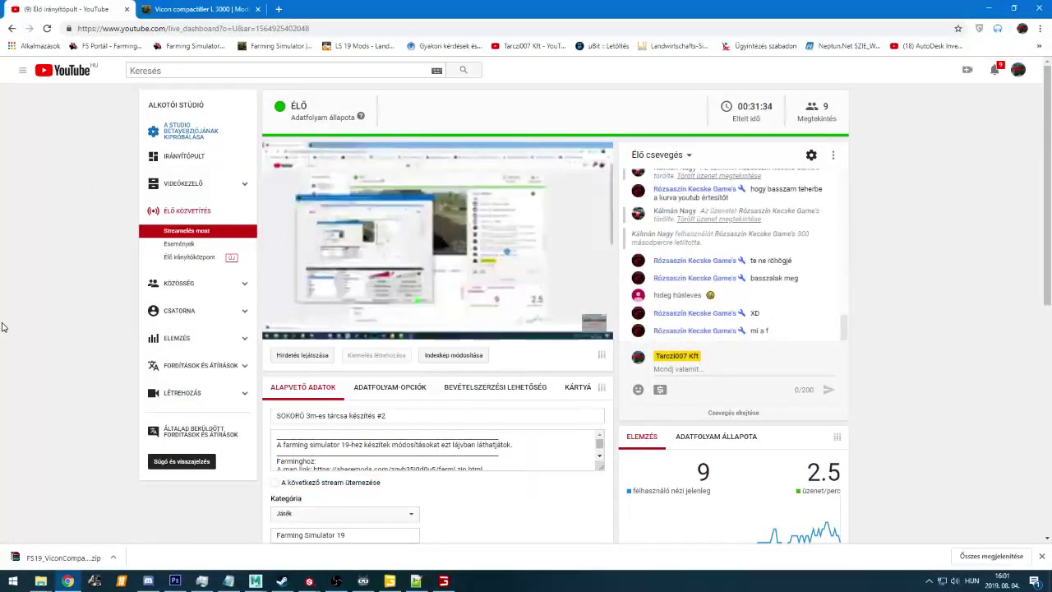
{"action": "key", "text": "alt+Tab"}
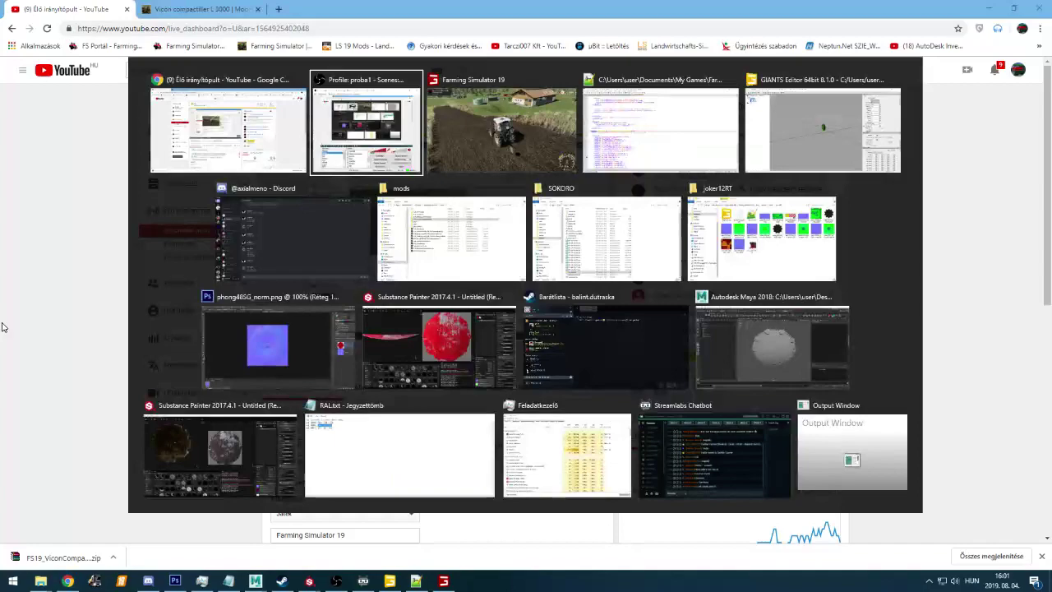
{"action": "key", "text": "alt+Tab"}
{"action": "key", "text": "alt+Tab"}
{"action": "key", "text": "alt+Tab"}
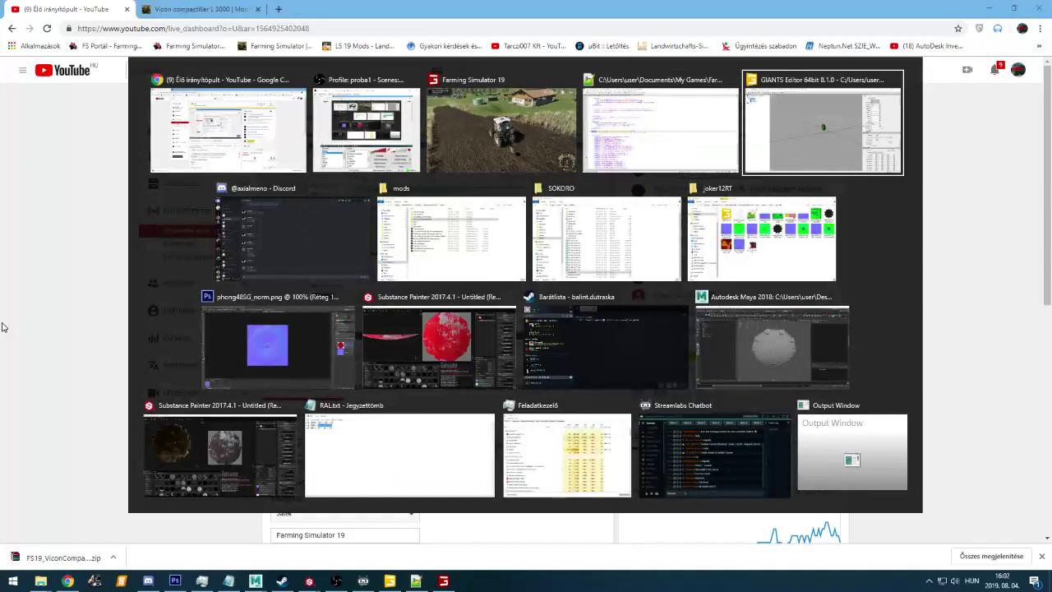
View the whole tarcsalap disc in the scene, and close GIANTS Editor without saving compactiller.i3d
{"action": "key", "text": "f"}
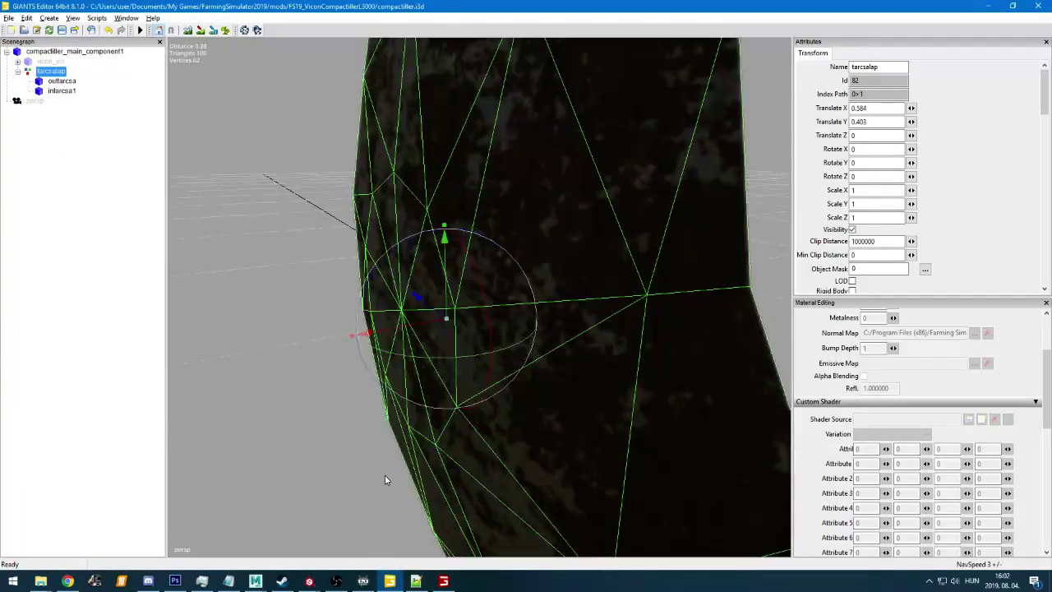
{"action": "right_click_drag", "start_coordinate": [385, 474], "coordinate": [251, 429], "text": "alt"}
{"action": "left_click_drag", "start_coordinate": [251, 430], "coordinate": [404, 368], "text": "alt"}
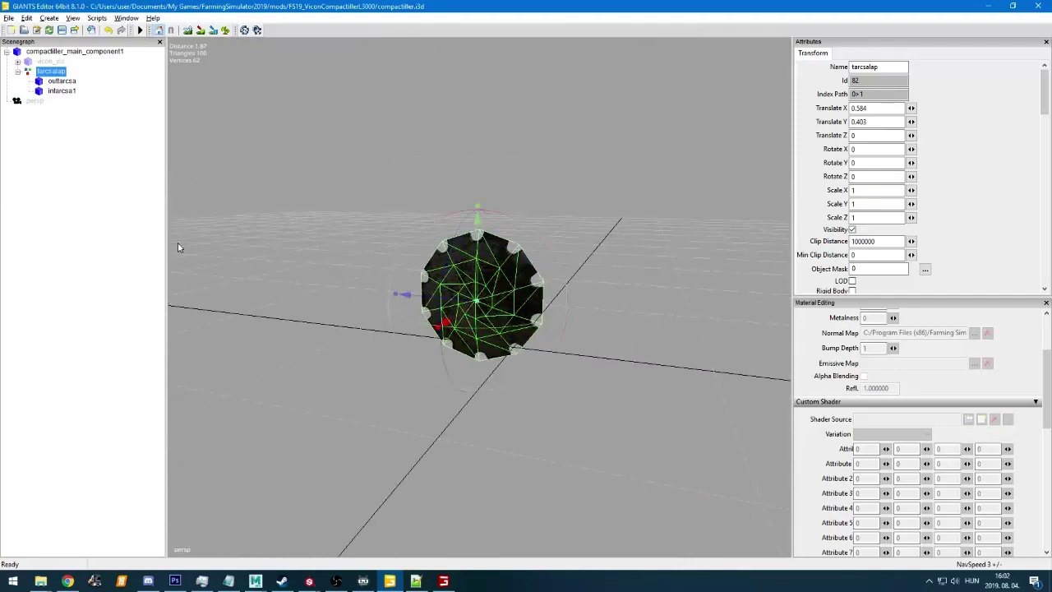
{"action": "key", "text": "alt+F4"}
{"action": "left_click", "coordinate": [606, 291]}
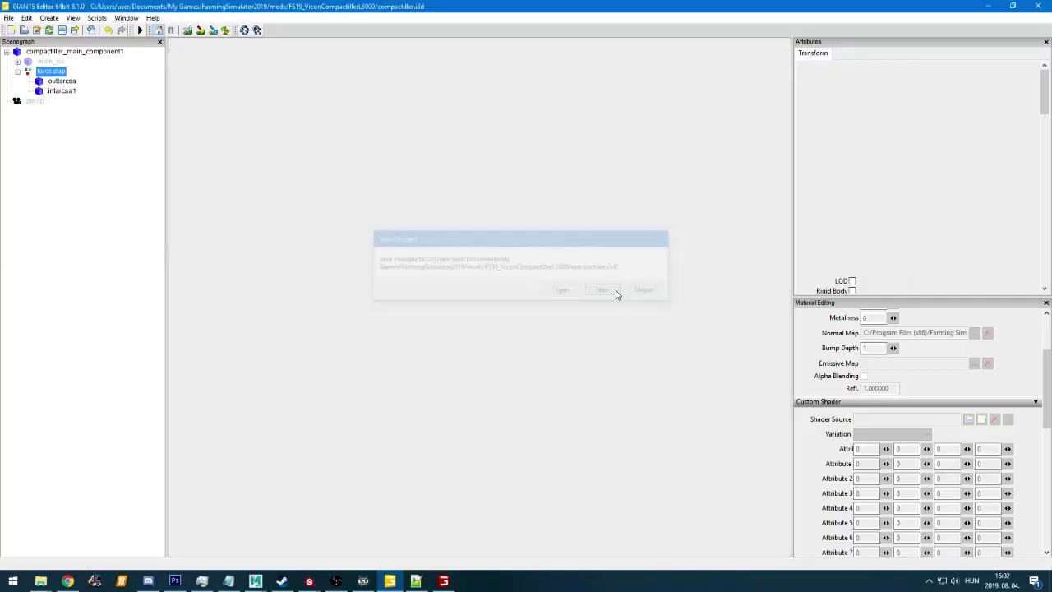
Switch to Autodesk Maya, minimize the UV Editor, look over the disc model and save the scene
{"action": "left_click", "coordinate": [255, 581]}
{"action": "left_click", "coordinate": [255, 562]}
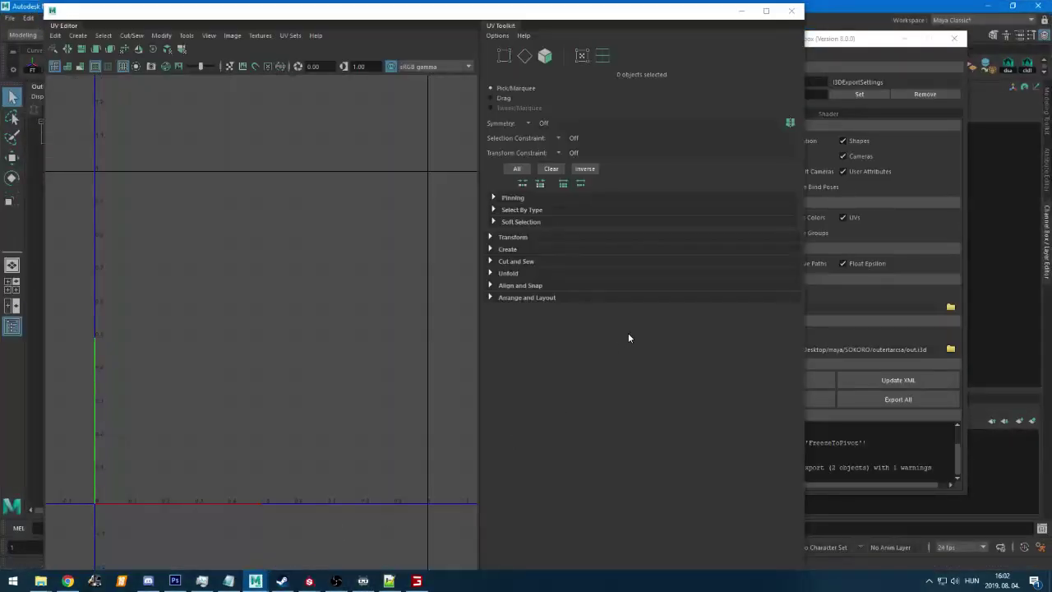
{"action": "left_click", "coordinate": [742, 11]}
{"action": "left_click_drag", "start_coordinate": [592, 345], "coordinate": [705, 354], "text": "alt"}
{"action": "key", "text": "ctrl+s"}
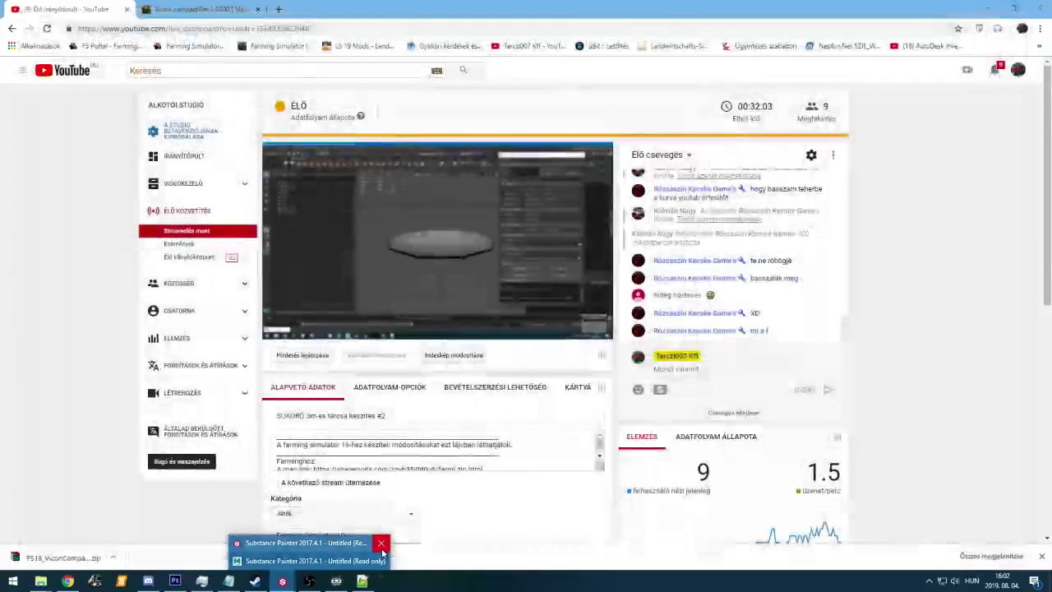
Close both Substance Painter windows, discarding the changes to their untitled projects
{"action": "left_click", "coordinate": [381, 544]}
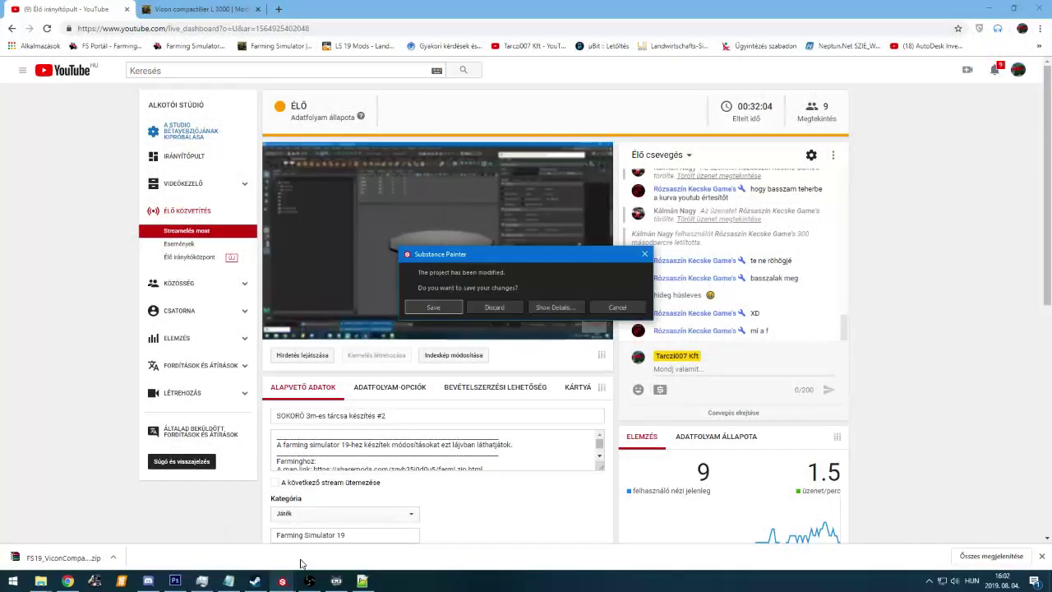
{"action": "left_click", "coordinate": [514, 307]}
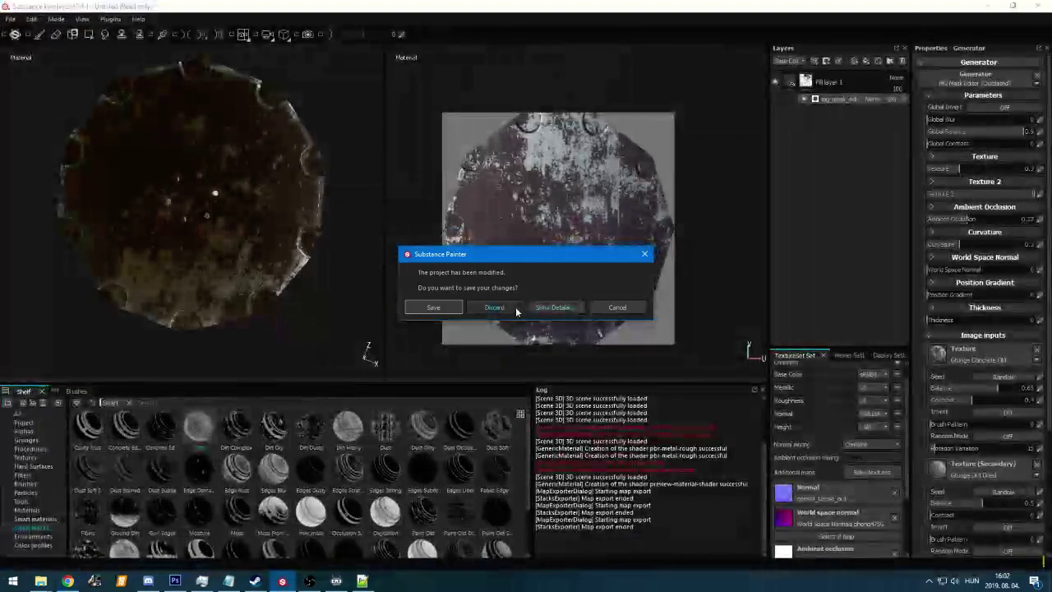
{"action": "left_click", "coordinate": [515, 309]}
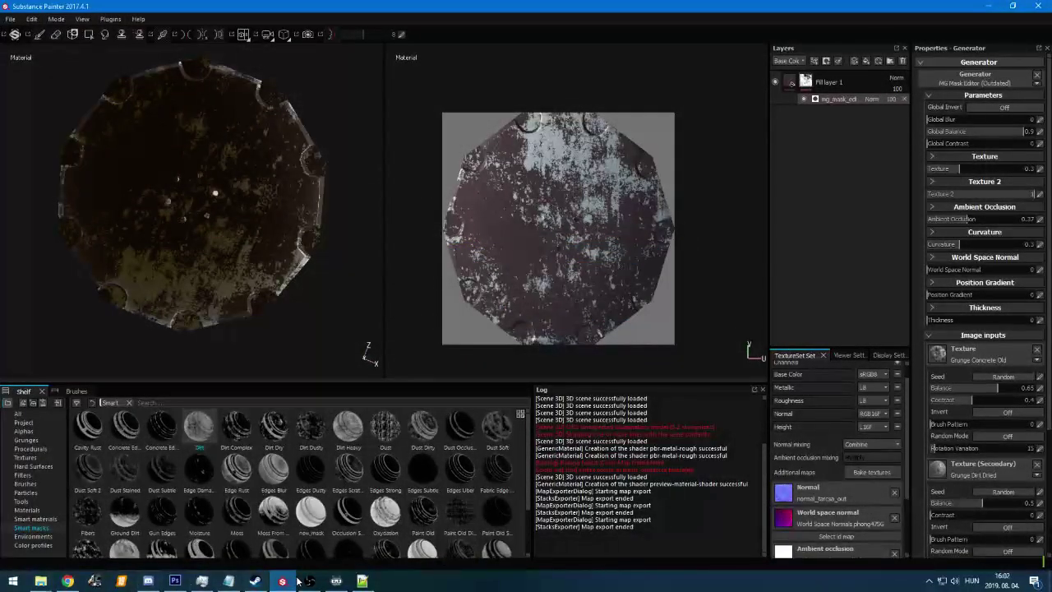
{"action": "mouse_move", "coordinate": [319, 581]}
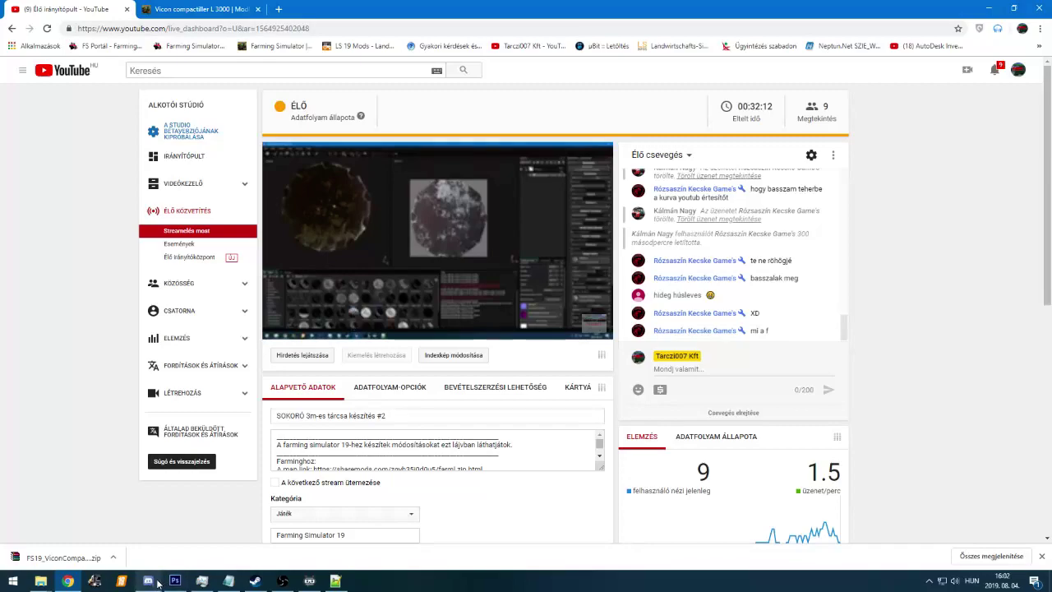
Close Photoshop without saving the changes to phong485G_norm.png and the other open image
{"action": "mouse_move", "coordinate": [184, 585]}
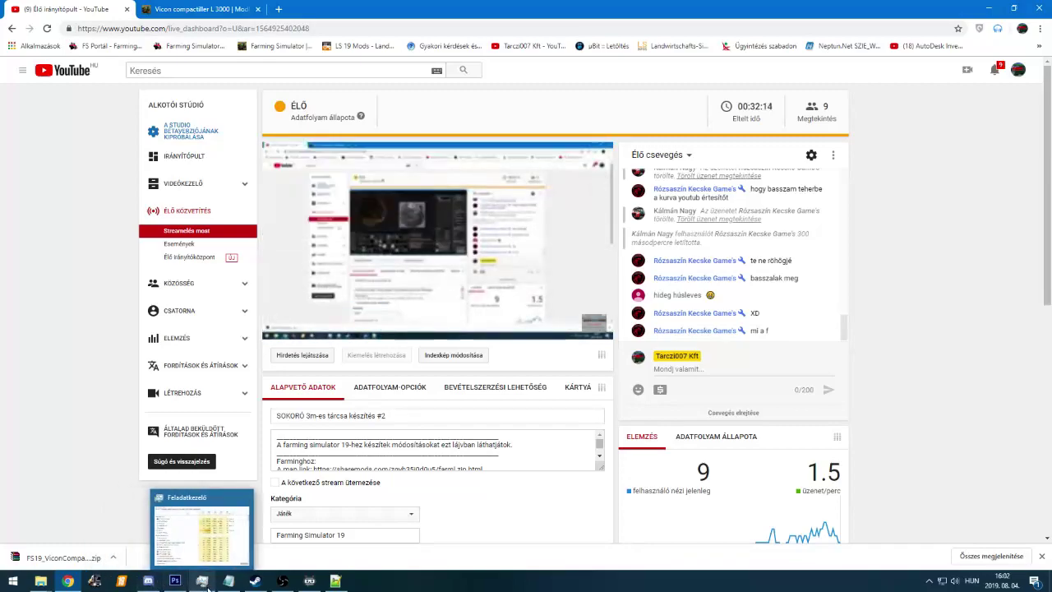
{"action": "left_click", "coordinate": [184, 584]}
{"action": "left_click", "coordinate": [1036, 6]}
{"action": "left_click", "coordinate": [528, 219]}
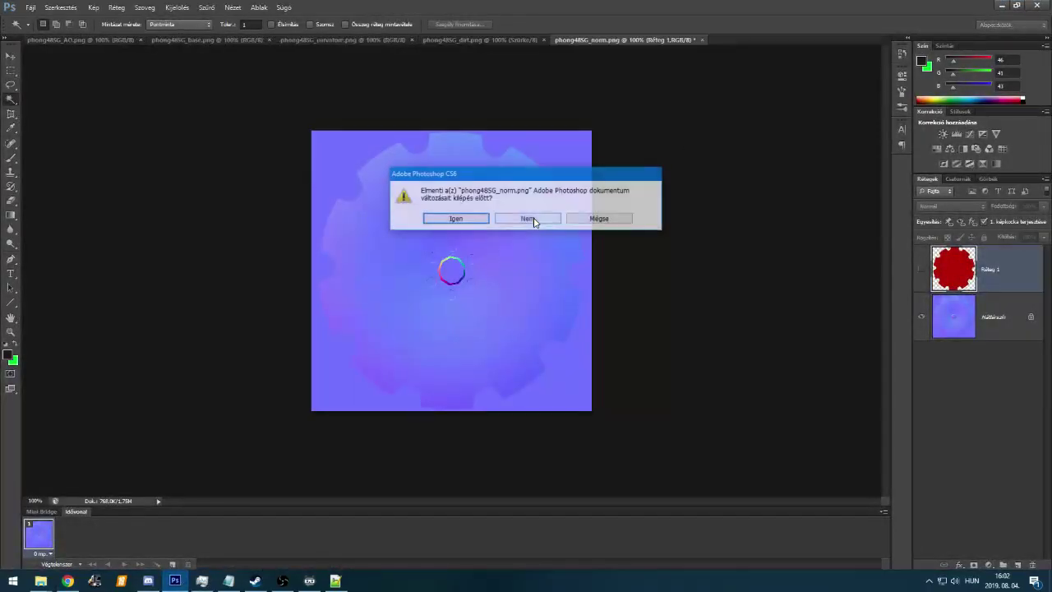
{"action": "left_click", "coordinate": [528, 218]}
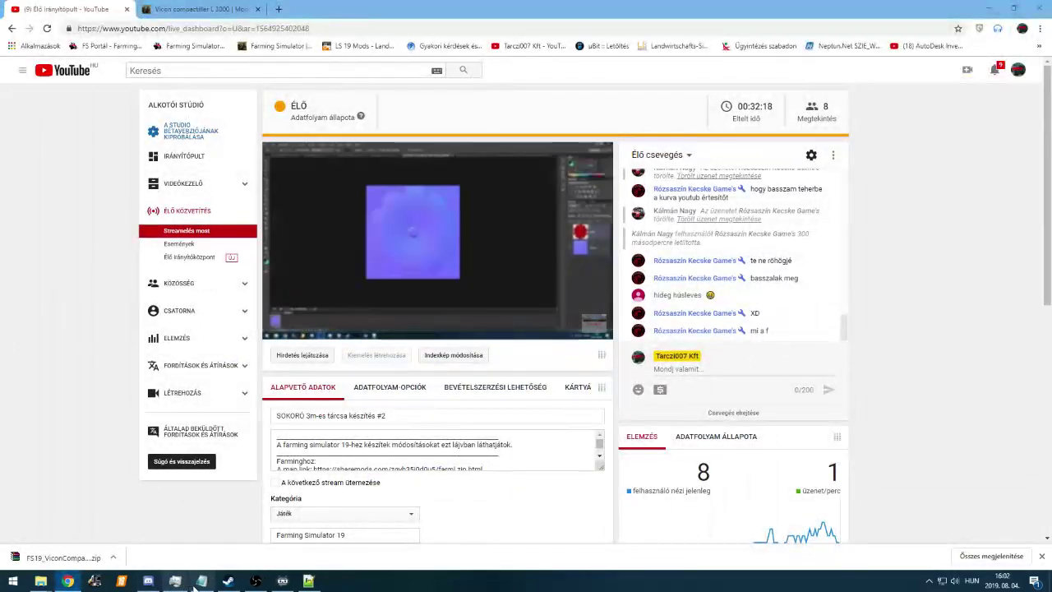
Close the RAL.txt note in Notepad and the Task Manager window
{"action": "left_click", "coordinate": [197, 582]}
{"action": "left_click", "coordinate": [962, 200]}
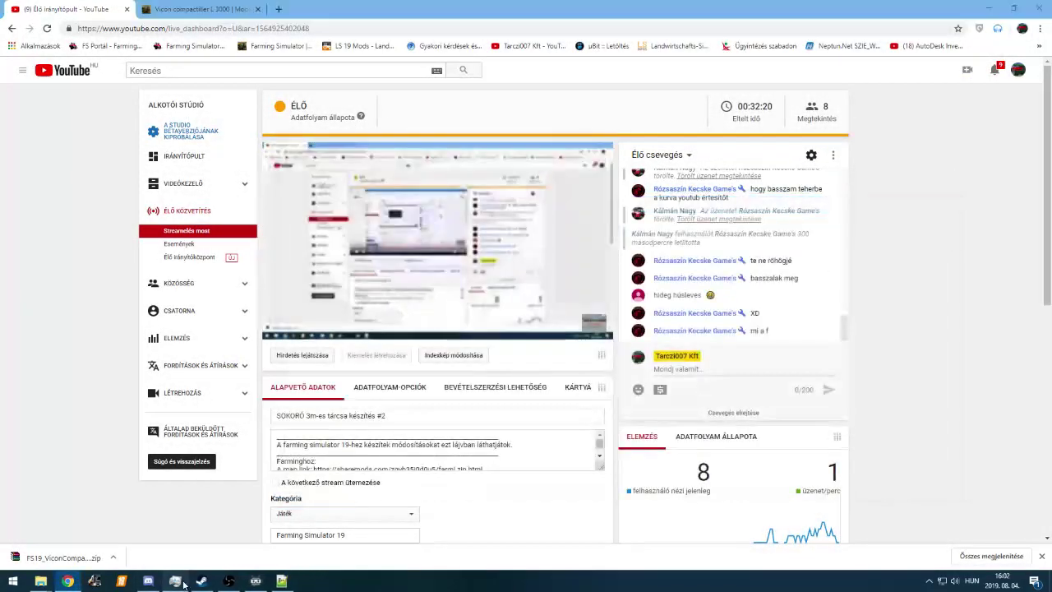
{"action": "key", "text": "ctrl+shift+Escape"}
{"action": "left_click", "coordinate": [831, 62]}
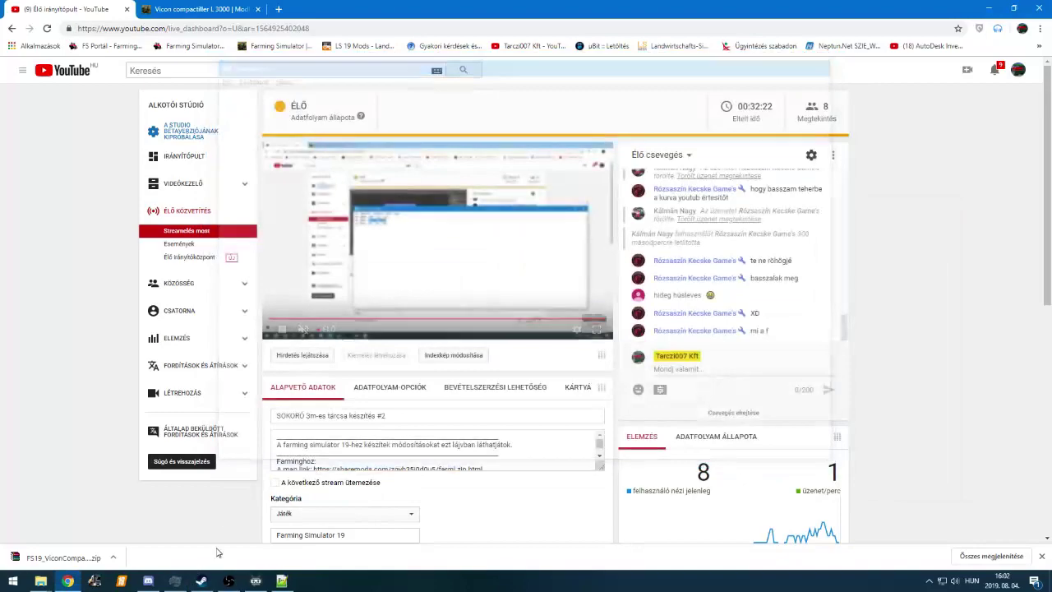
Bring up the Steam friends list with its chat and close it
{"action": "left_click", "coordinate": [202, 581]}
{"action": "left_click", "coordinate": [173, 581]}
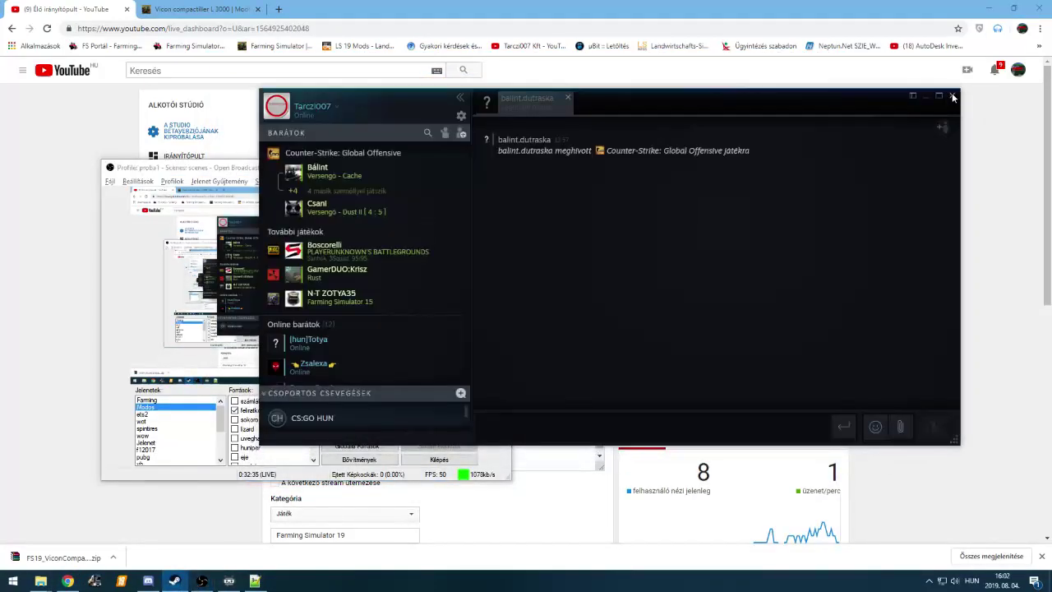
{"action": "left_click", "coordinate": [952, 97]}
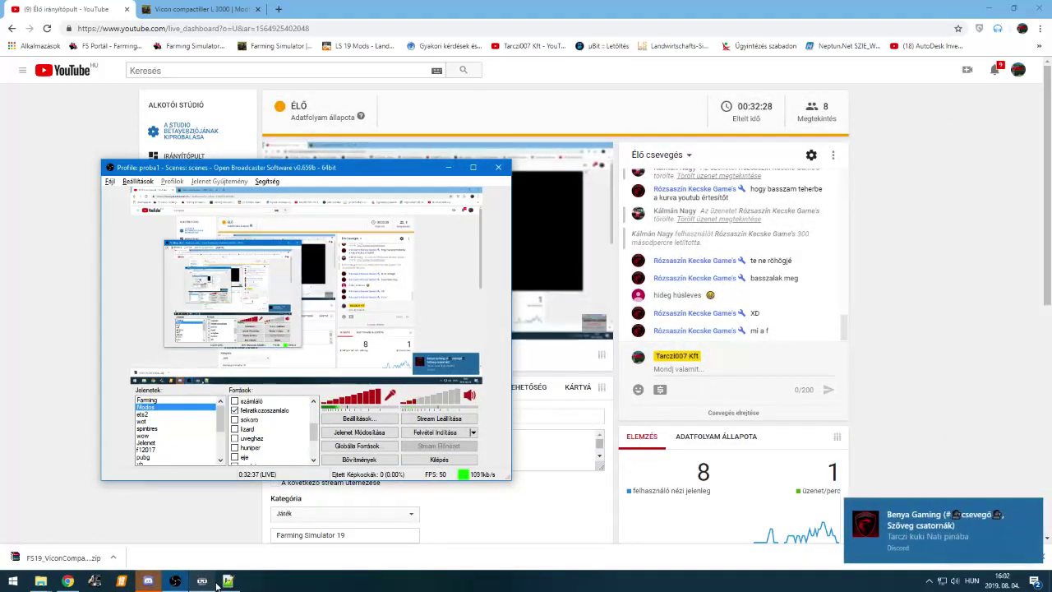
Open the Windows notification centre and clear the Discord notifications
{"action": "left_click", "coordinate": [874, 522]}
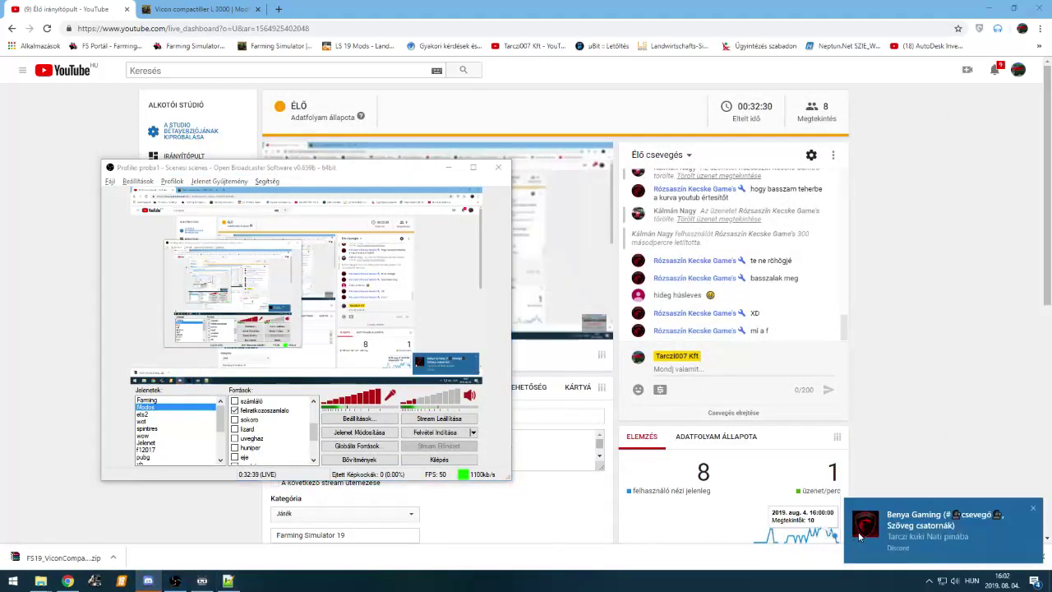
{"action": "left_click", "coordinate": [1034, 581]}
{"action": "left_click", "coordinate": [1033, 20]}
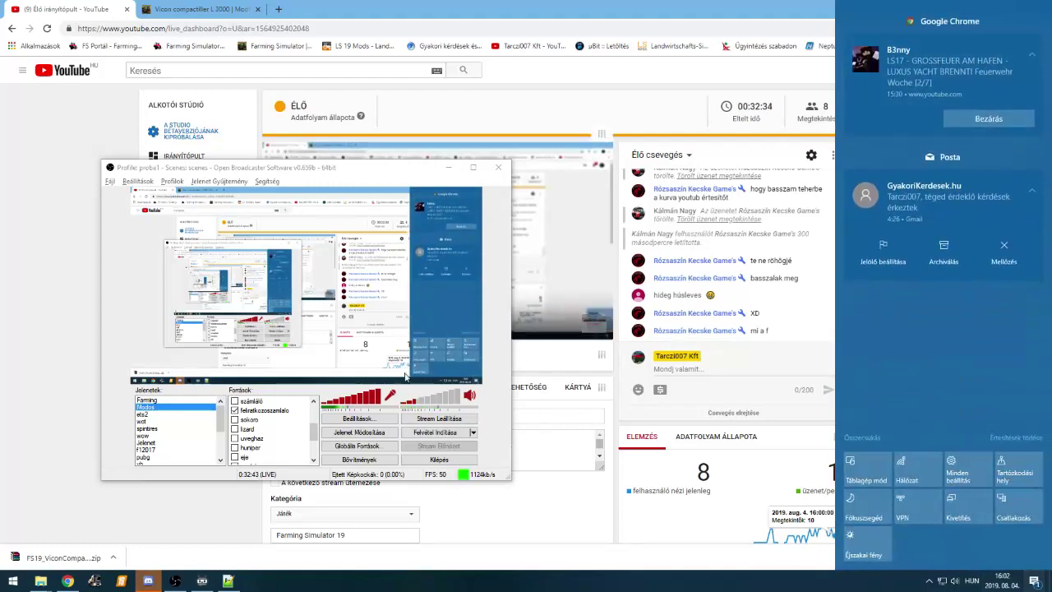
Switch to Discord and set the account's status to Elfoglalt
{"action": "left_click", "coordinate": [150, 581]}
{"action": "left_click", "coordinate": [60, 542]}
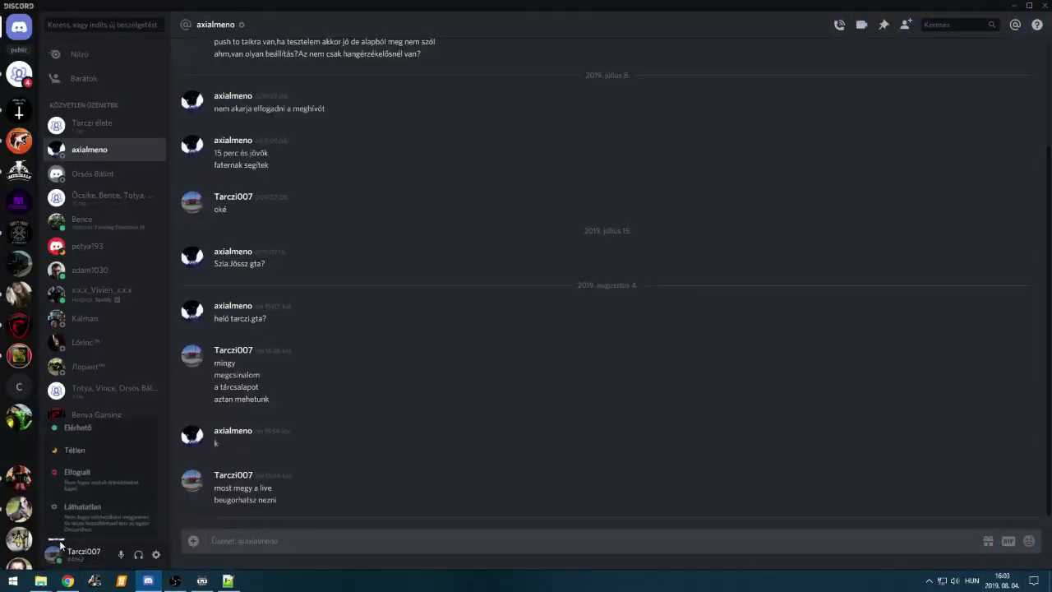
{"action": "left_click", "coordinate": [83, 482]}
Switch to the YouTube live dashboard in Chrome, remove the newest offending chat message and temporarily block its author
{"action": "left_click", "coordinate": [68, 580]}
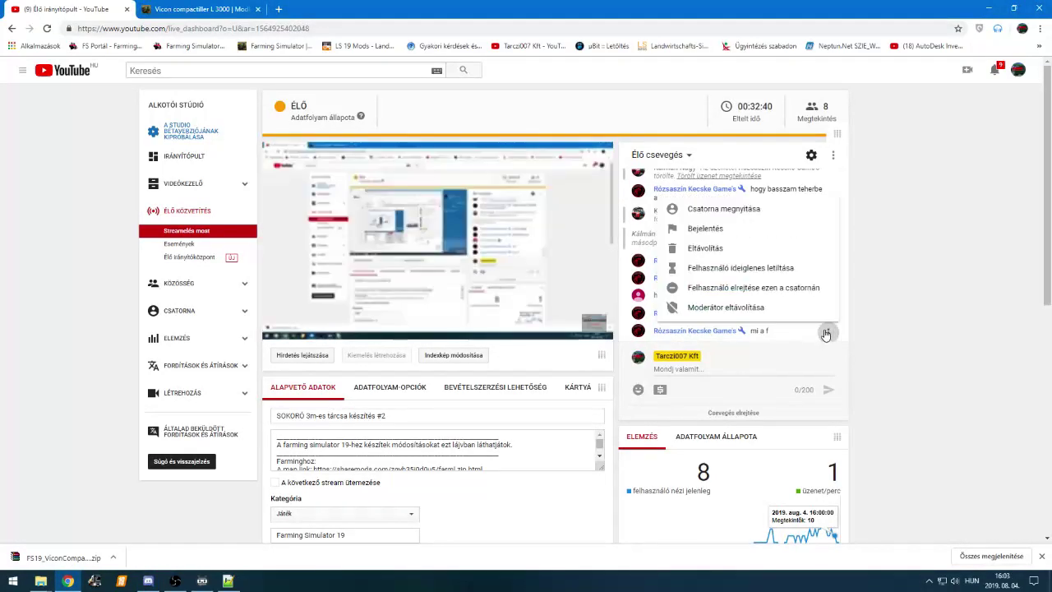
{"action": "left_click", "coordinate": [827, 331]}
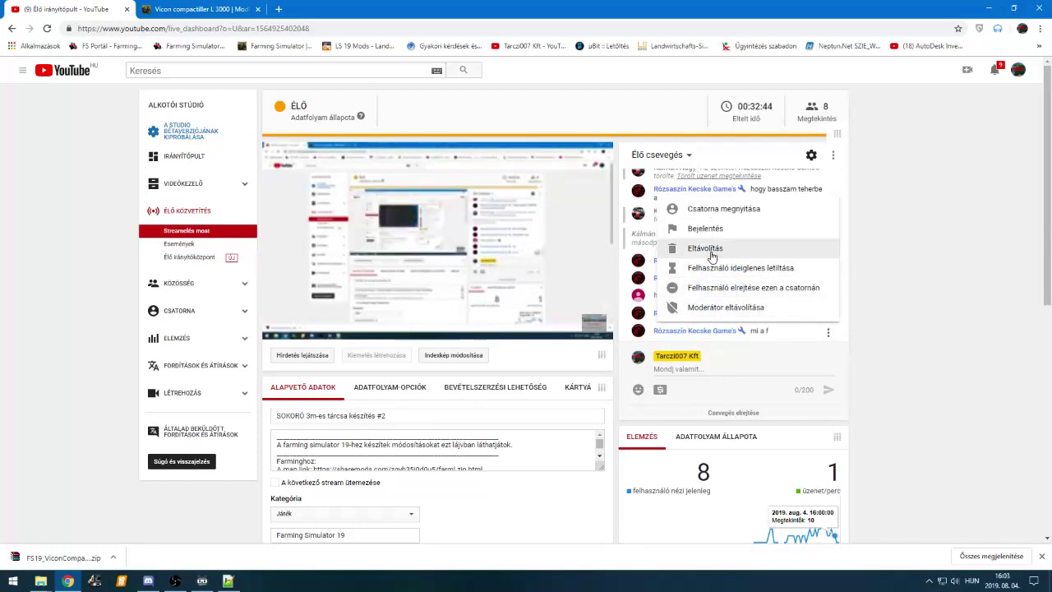
{"action": "left_click", "coordinate": [708, 249]}
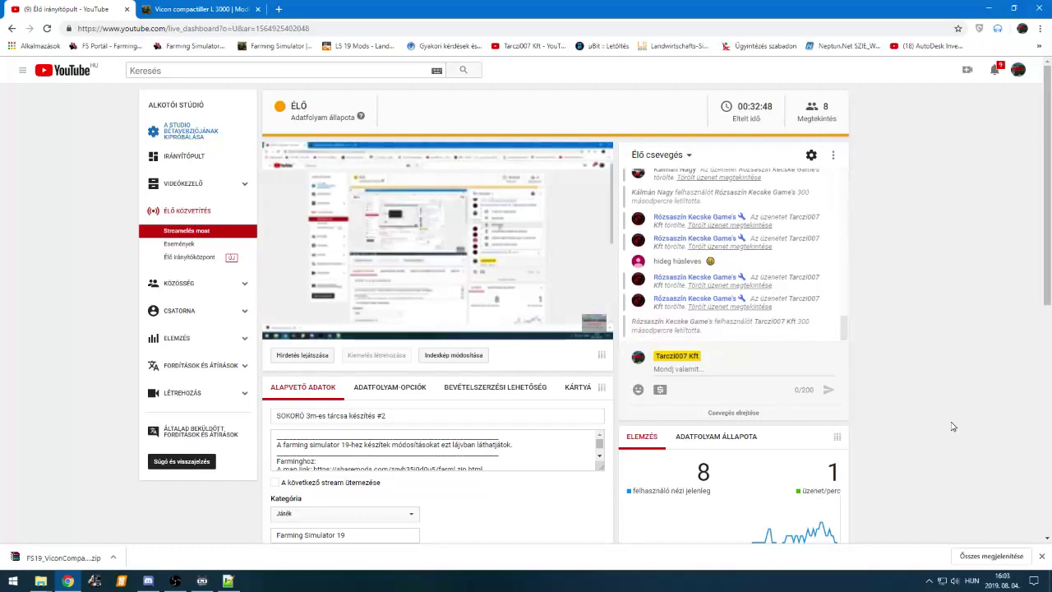
Switch to the mods folder window, go to the SOKORO folder and open SET-GM-30_014.mb in Maya
{"action": "left_click", "coordinate": [41, 581]}
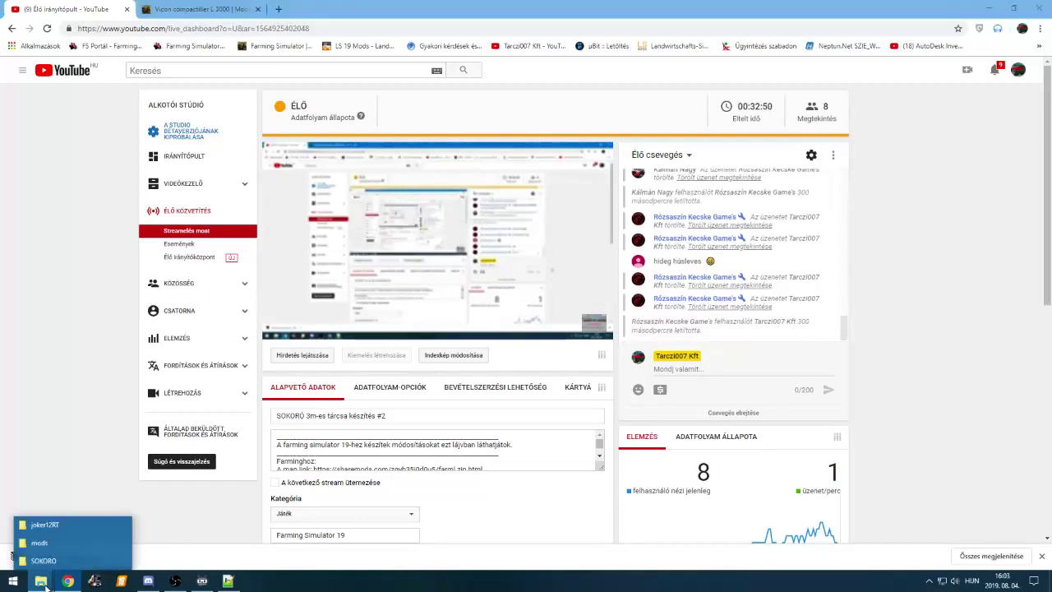
{"action": "left_click", "coordinate": [59, 545]}
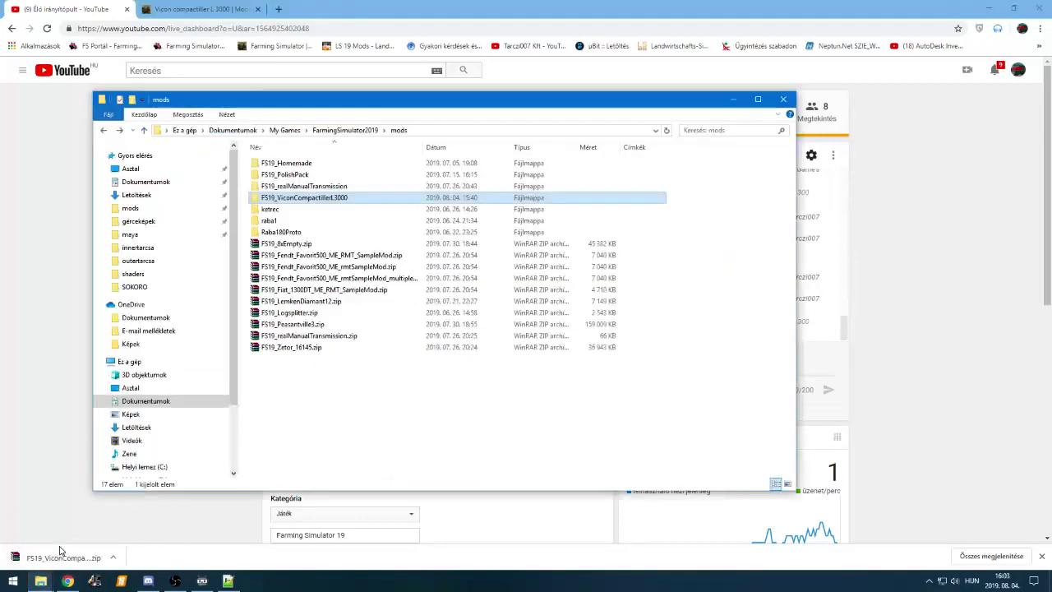
{"action": "left_click", "coordinate": [300, 234]}
{"action": "left_click", "coordinate": [380, 445]}
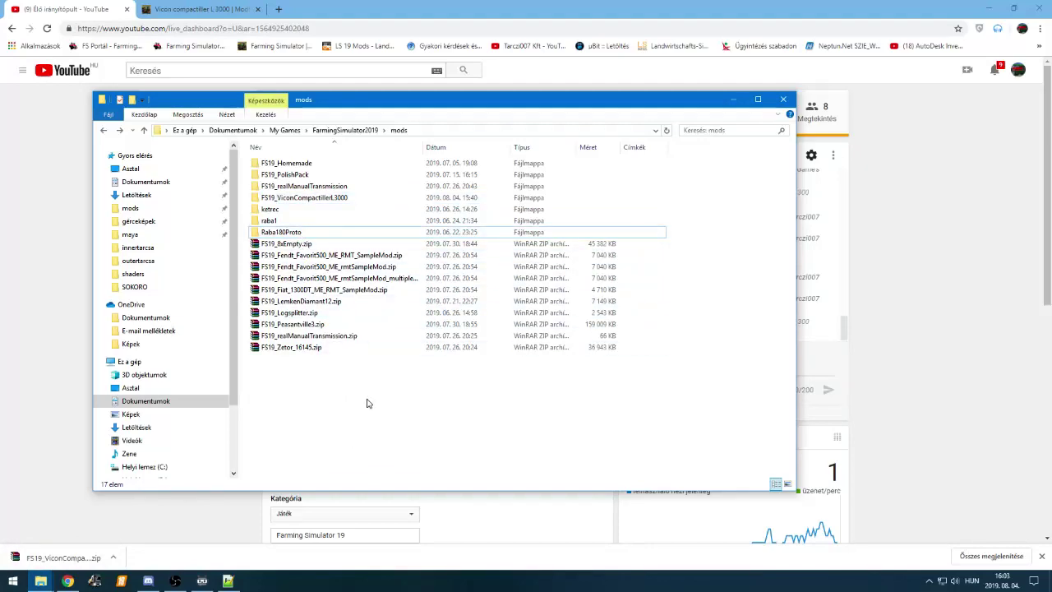
{"action": "left_click", "coordinate": [136, 288]}
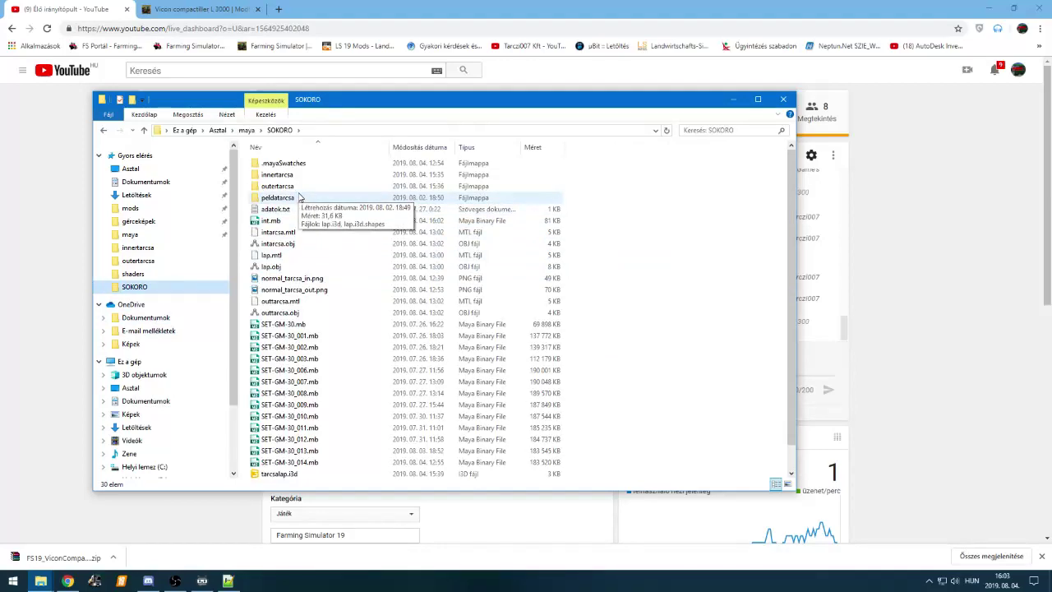
{"action": "left_click", "coordinate": [289, 462]}
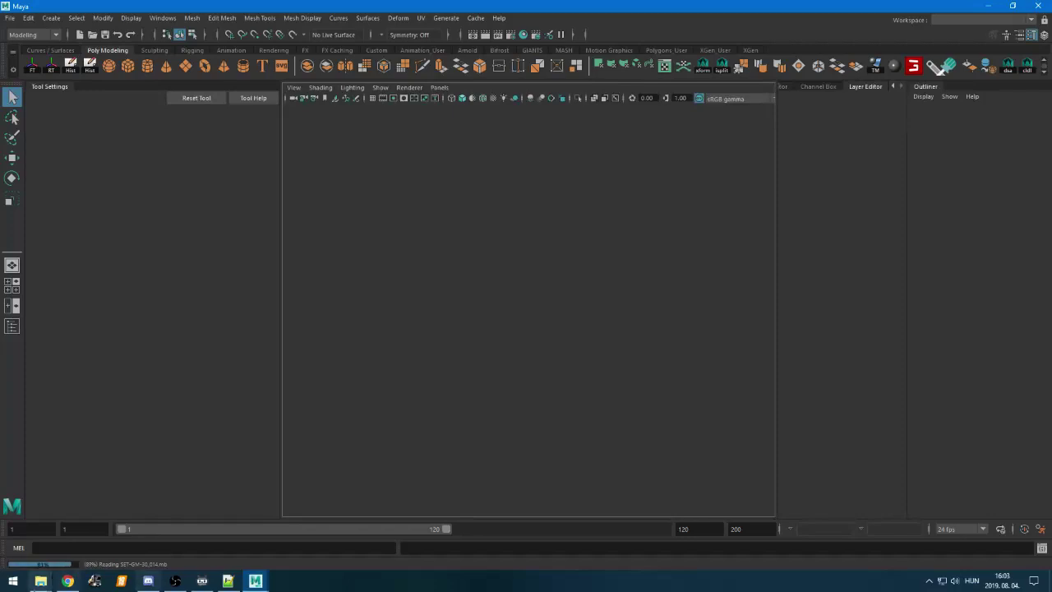
Check the OBS stream window, and accept Maya's Illegal Node Names warning with Do not show this message again selected
{"action": "left_click", "coordinate": [172, 582]}
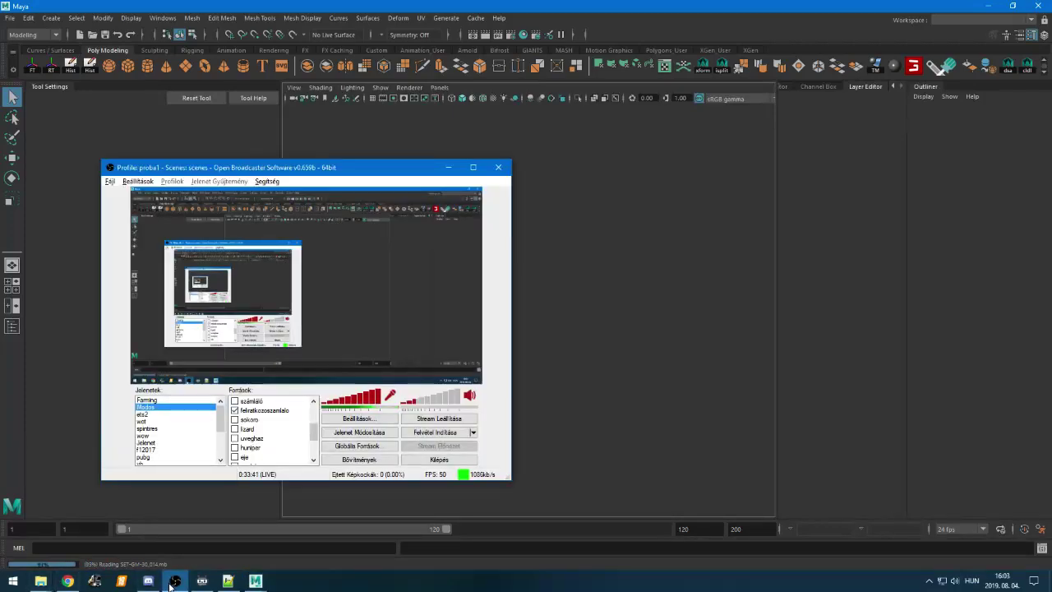
{"action": "left_click", "coordinate": [171, 583]}
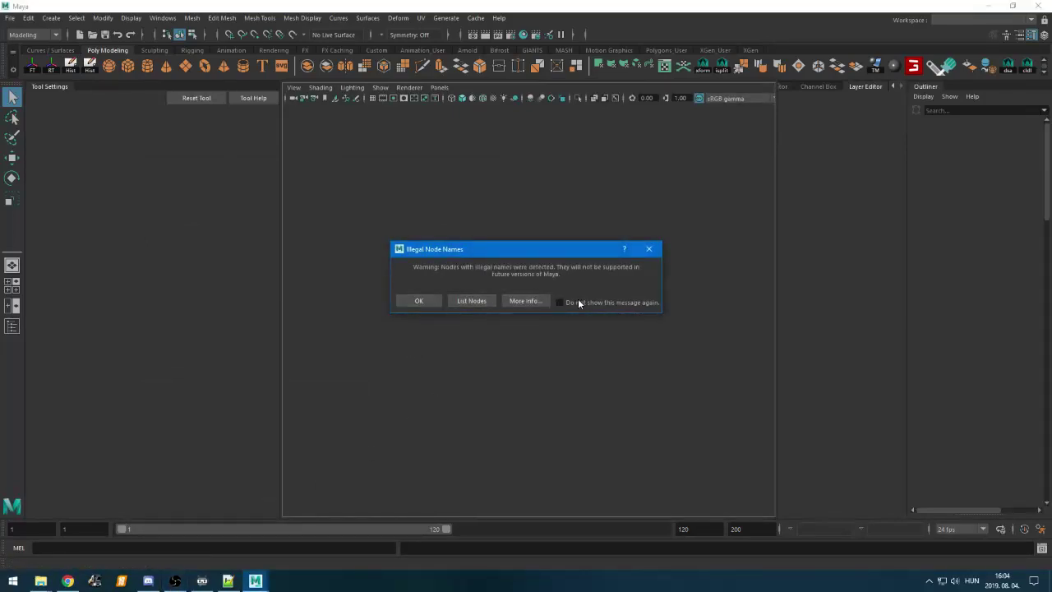
{"action": "left_click", "coordinate": [560, 302]}
{"action": "left_click", "coordinate": [434, 300]}
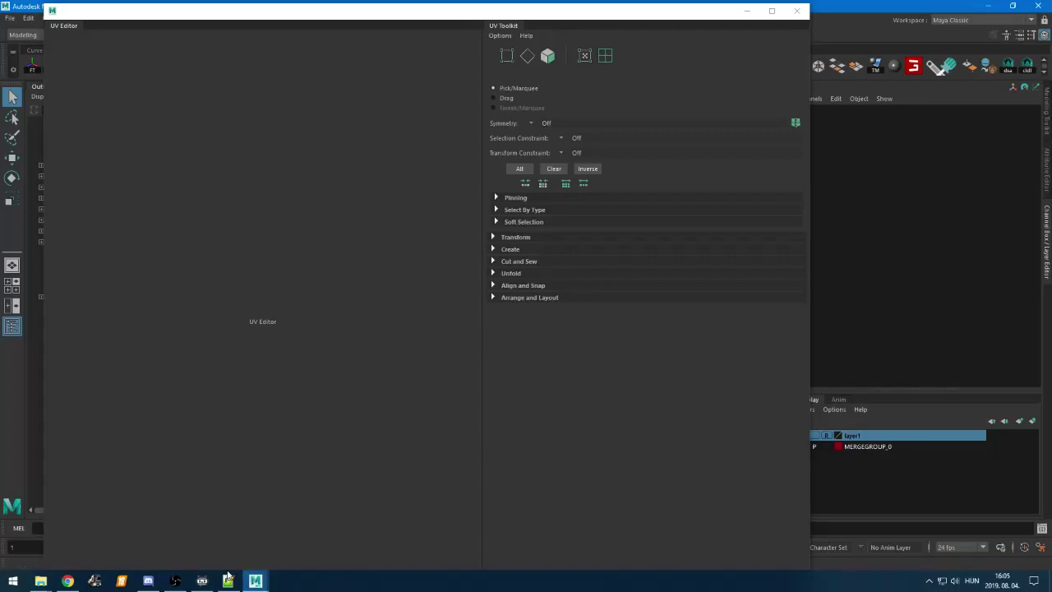
Switch to Discord, open the channel owner's own server and join its LIVE voice channel
{"action": "left_click", "coordinate": [153, 581]}
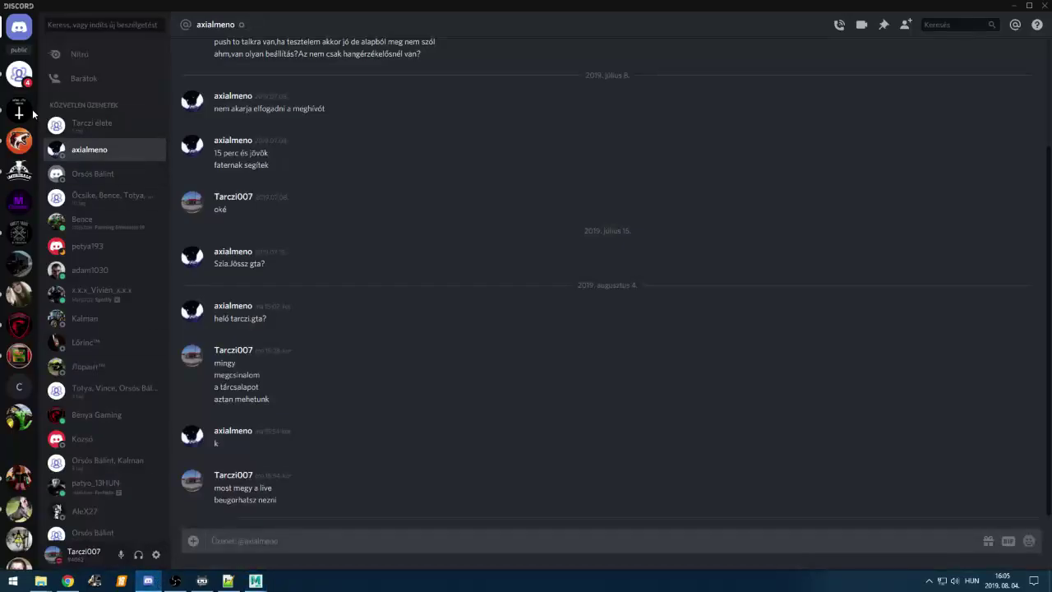
{"action": "left_click", "coordinate": [148, 581]}
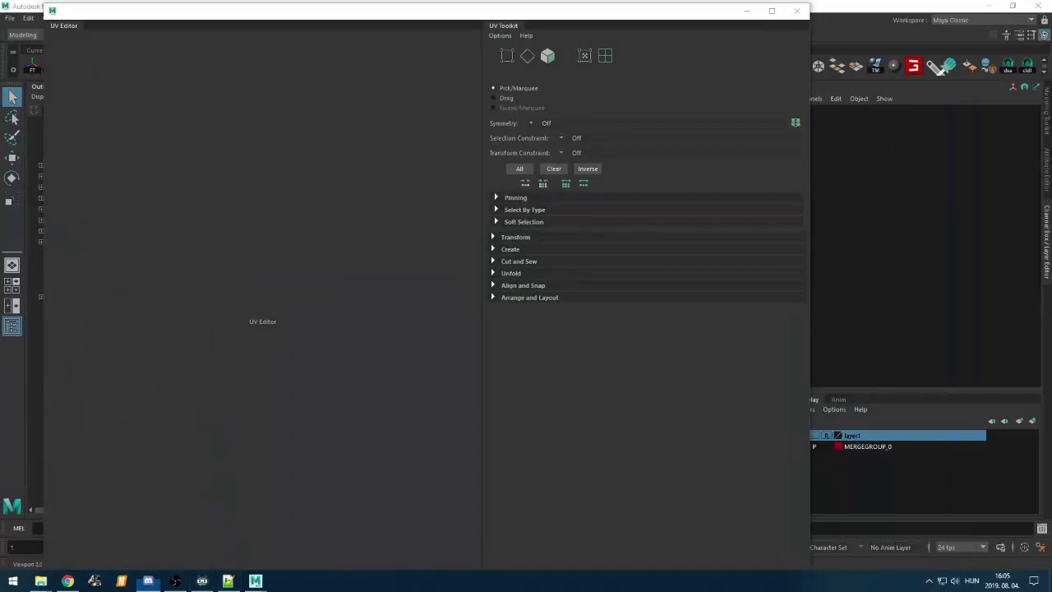
{"action": "right_click", "coordinate": [298, 586]}
{"action": "right_click", "coordinate": [299, 587]}
{"action": "left_click", "coordinate": [148, 581]}
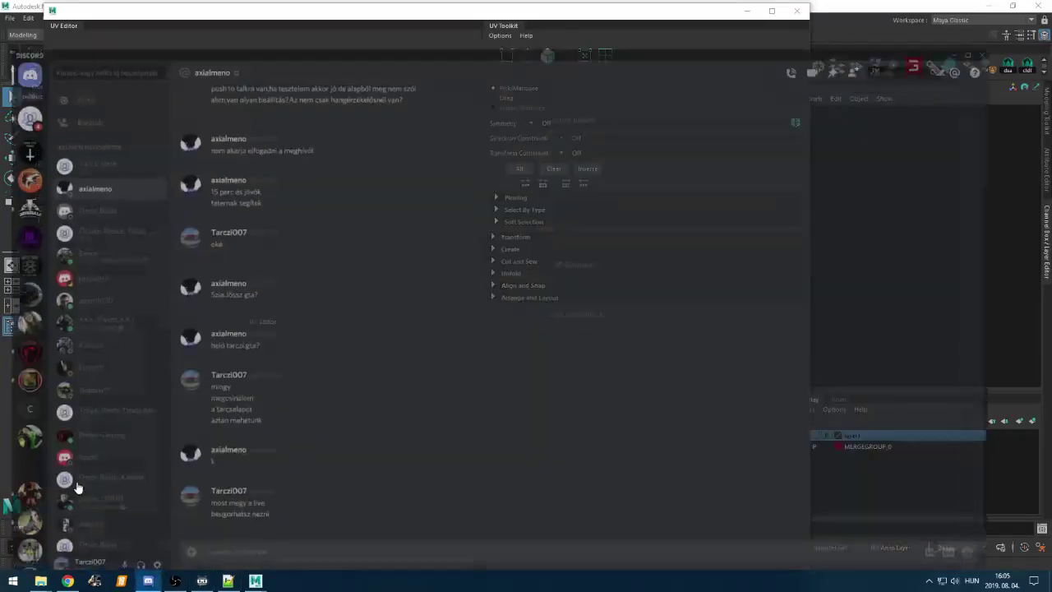
{"action": "left_click", "coordinate": [17, 516]}
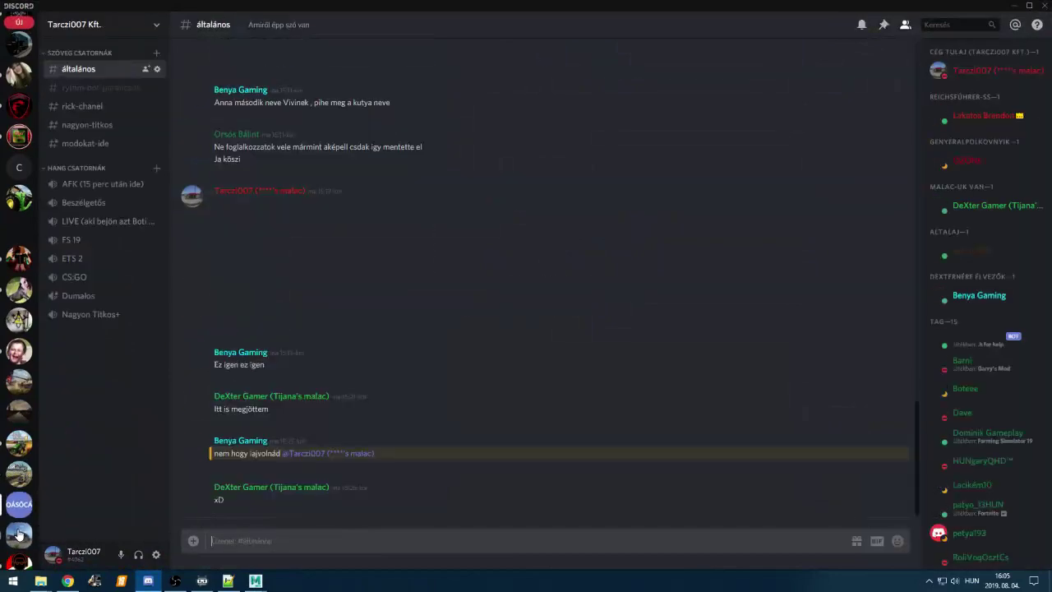
{"action": "left_click", "coordinate": [106, 221]}
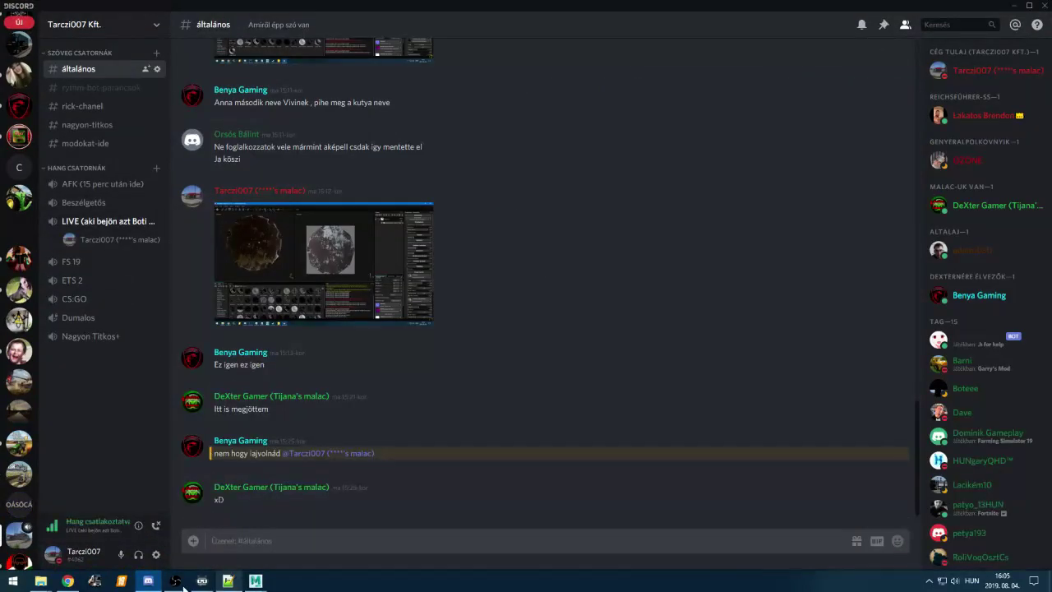
Check the Maya window and the YouTube live dashboard in Chrome, and try to return to Maya
{"action": "left_click", "coordinate": [255, 581]}
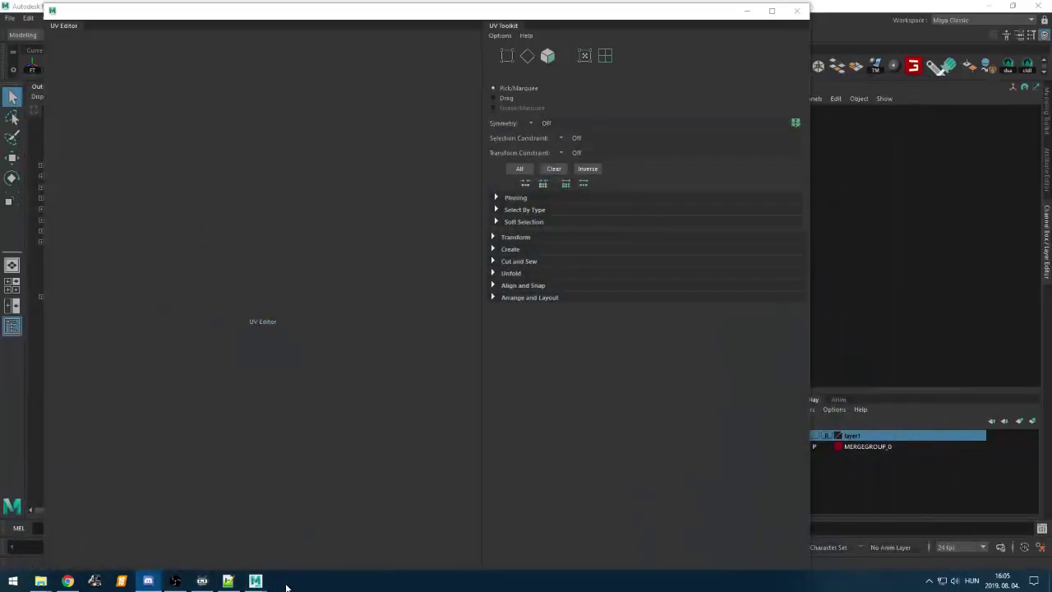
{"action": "left_click", "coordinate": [68, 581]}
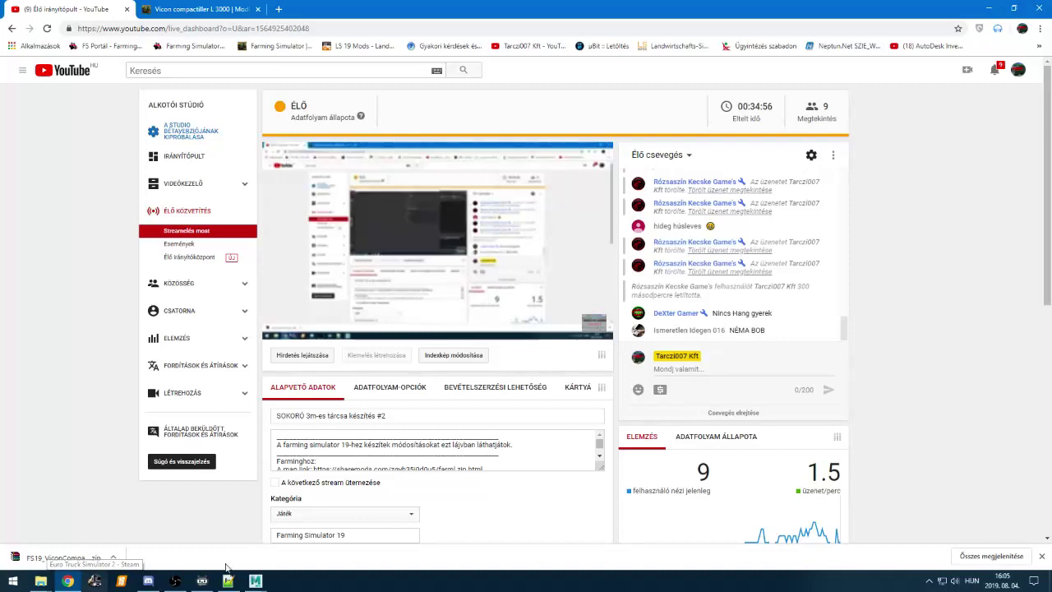
{"action": "left_click", "coordinate": [259, 580]}
{"action": "left_click", "coordinate": [257, 564]}
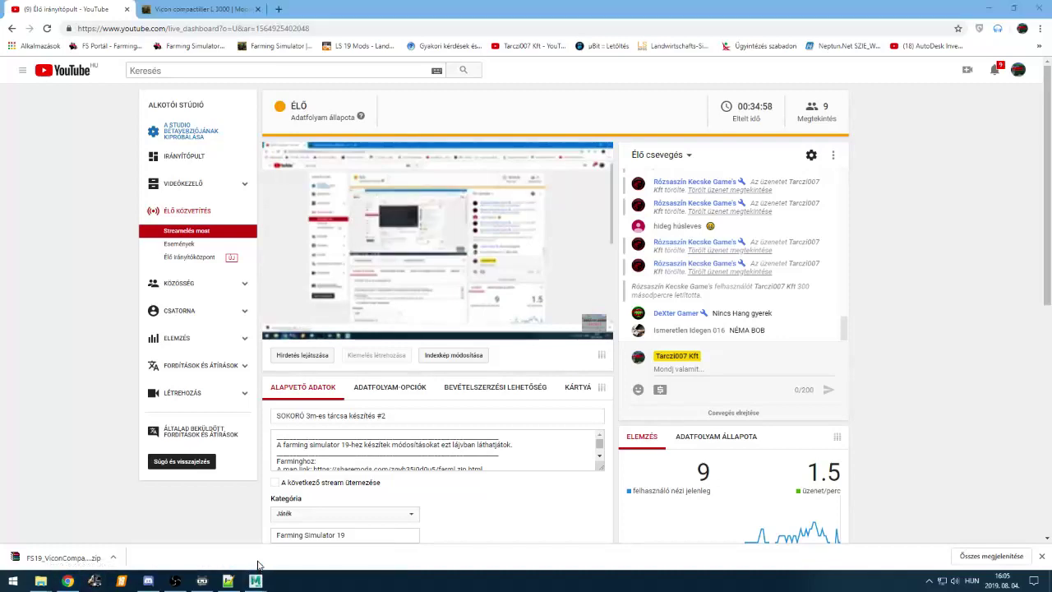
Search for "ncs live" in a new Chrome tab and open the NCS 24/7 Live Stream with Song Request video
{"action": "left_click", "coordinate": [205, 9]}
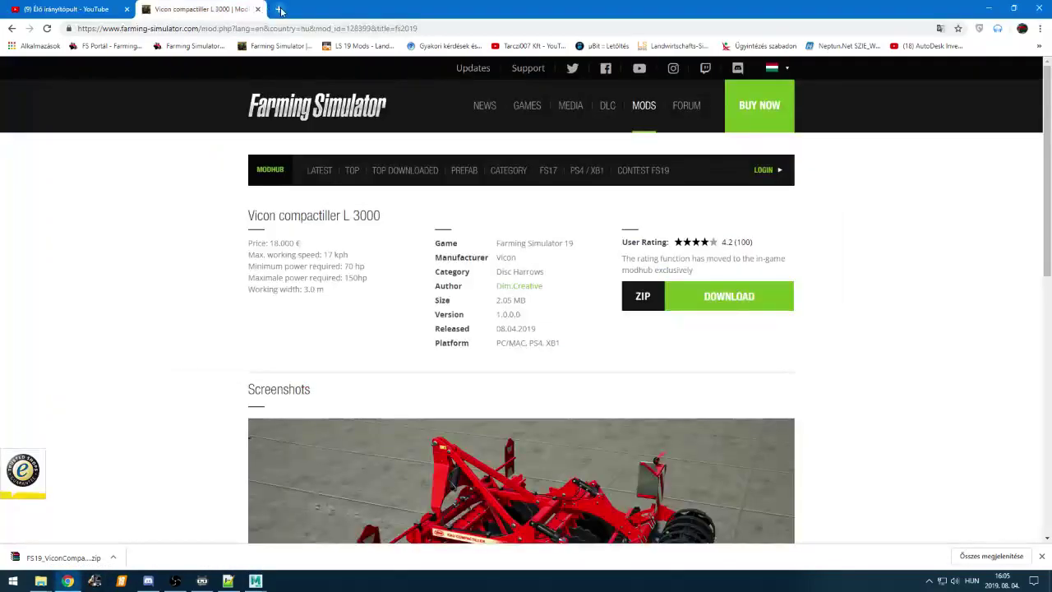
{"action": "left_click", "coordinate": [280, 10]}
{"action": "type", "text": "ncs live"}
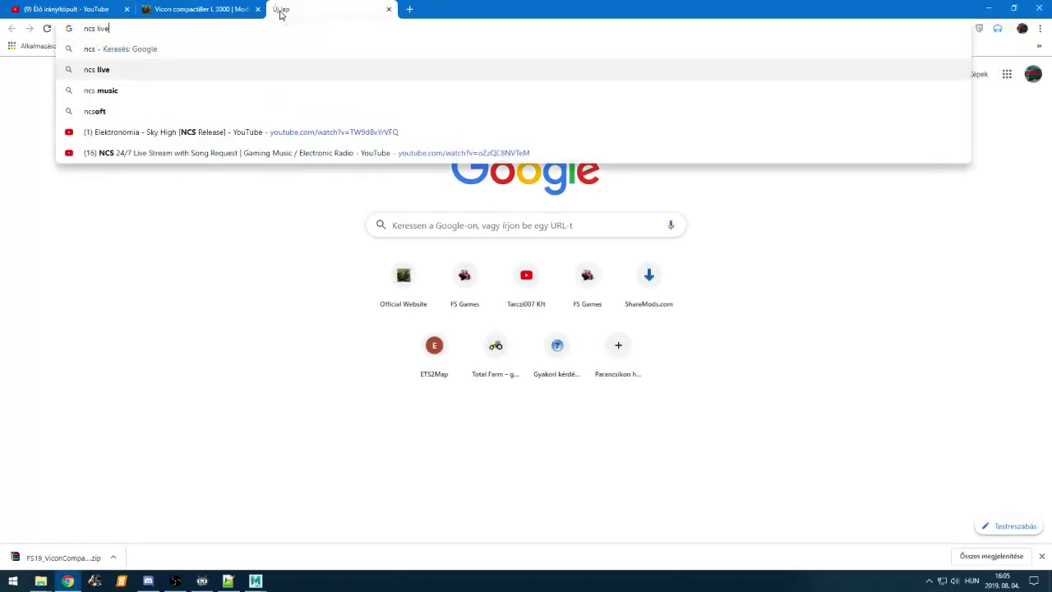
{"action": "key", "text": "Return"}
{"action": "left_click", "coordinate": [232, 156]}
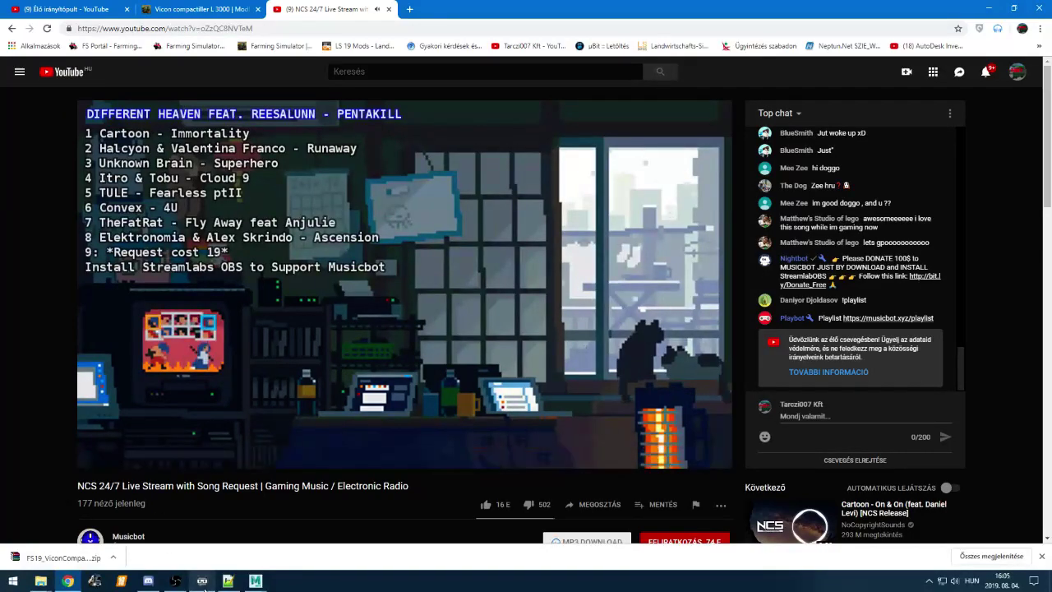
Open the Windows Task Manager, expand the Maya process group, and check the OBS stream window
{"action": "mouse_move", "coordinate": [251, 585]}
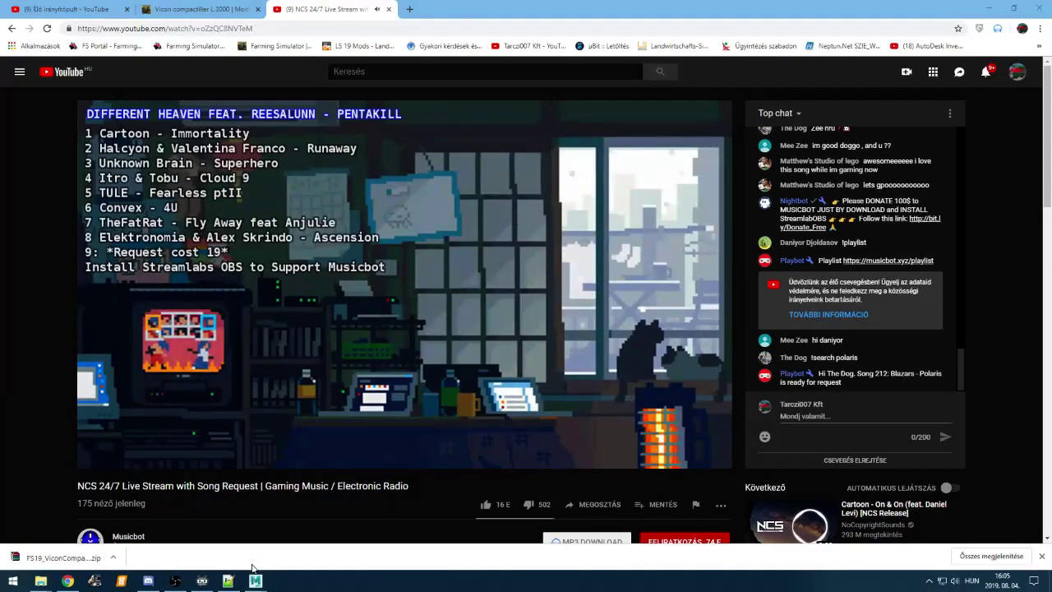
{"action": "right_click", "coordinate": [383, 580]}
{"action": "left_click", "coordinate": [416, 526]}
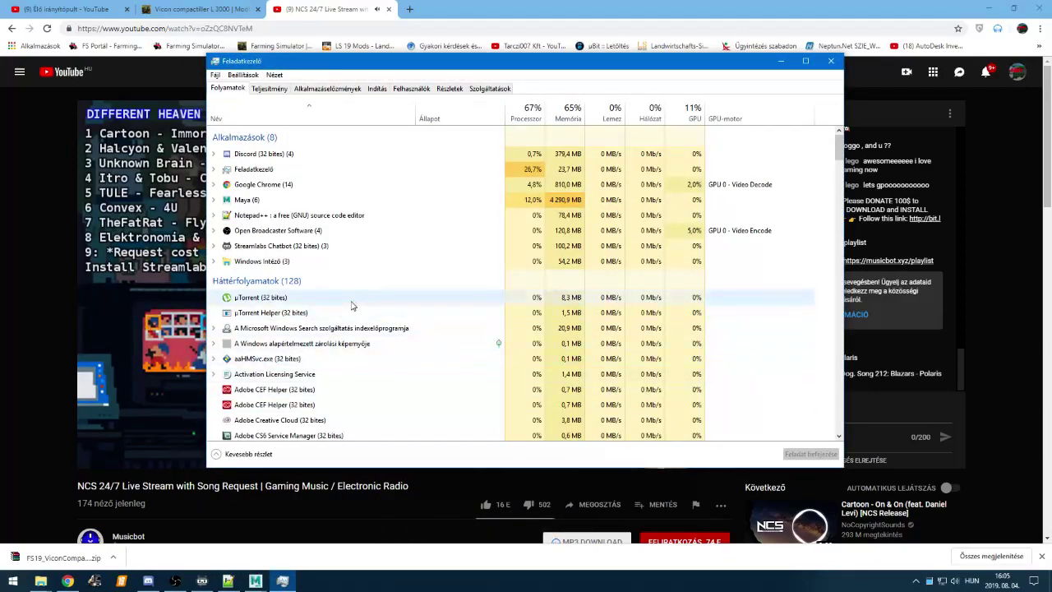
{"action": "double_click", "coordinate": [244, 201]}
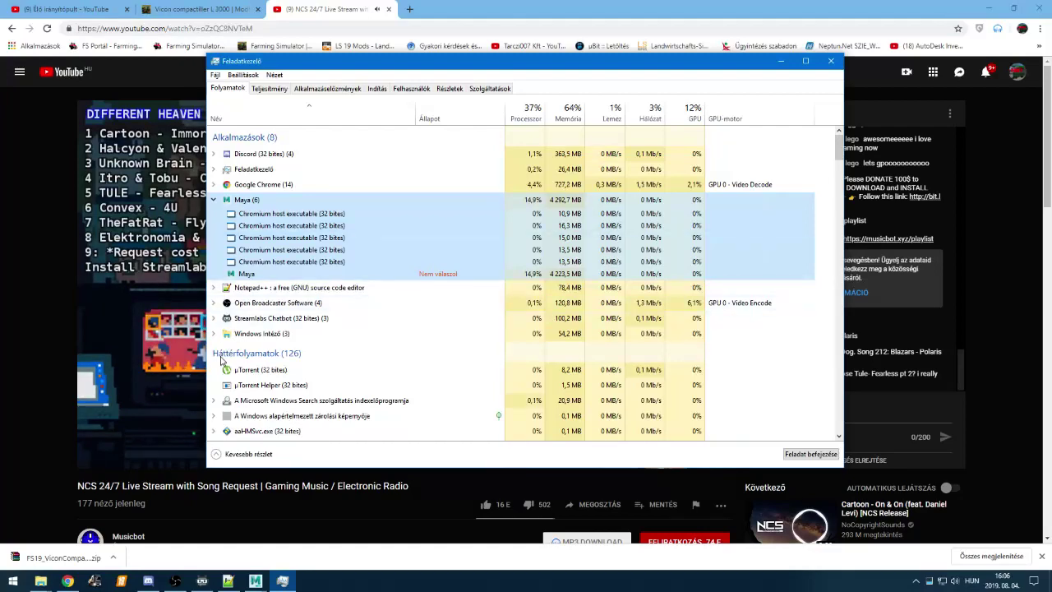
{"action": "left_click", "coordinate": [169, 583]}
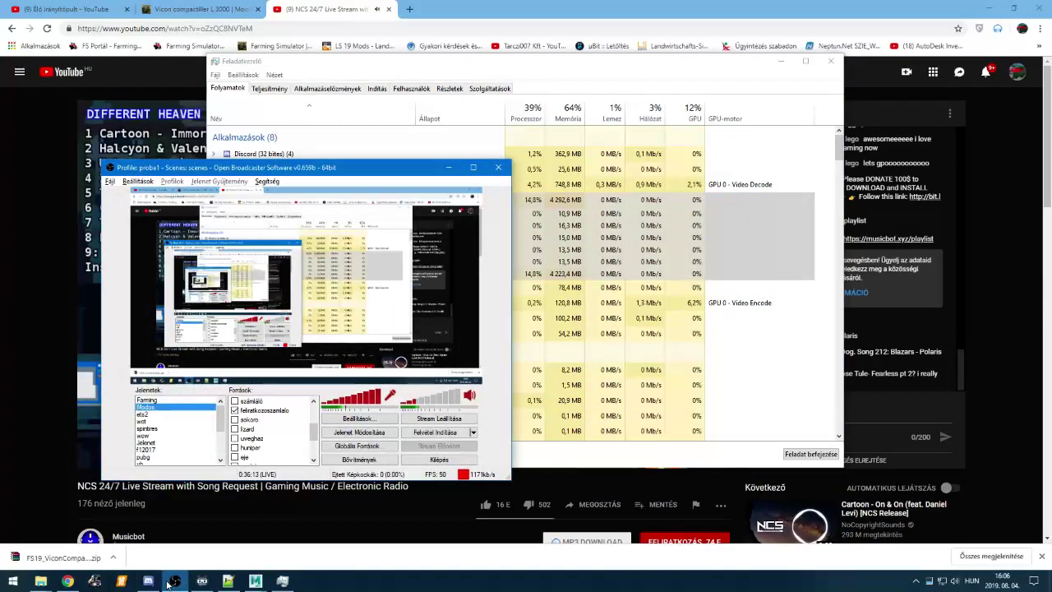
{"action": "left_click", "coordinate": [170, 582]}
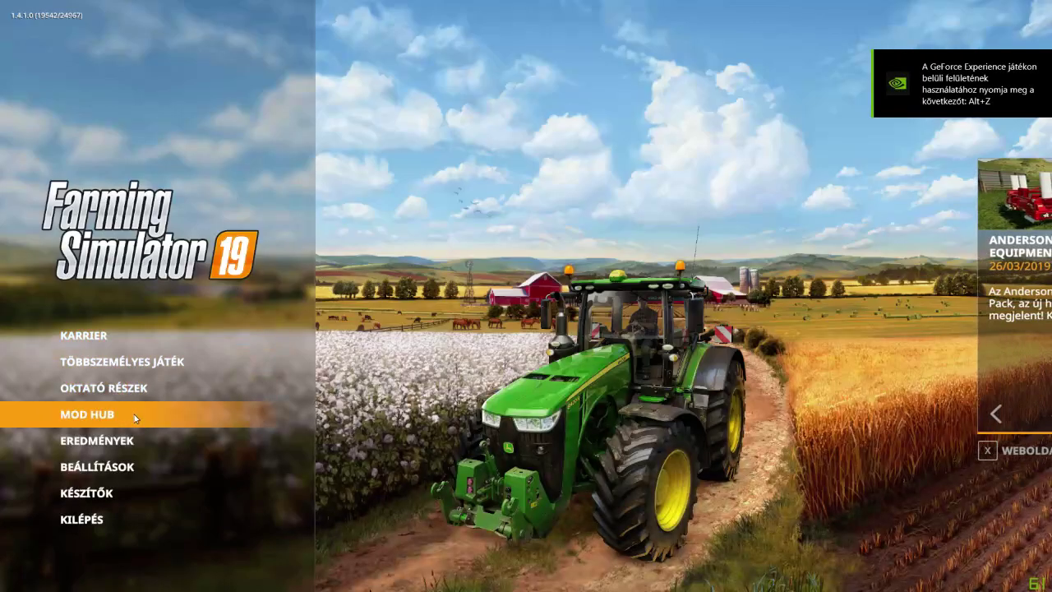
Browse the Csomag category in Farming Simulator 19's Mod Hub, view the Hauer Snow Pack details, and switch back to the Task Manager
{"action": "left_click", "coordinate": [286, 413]}
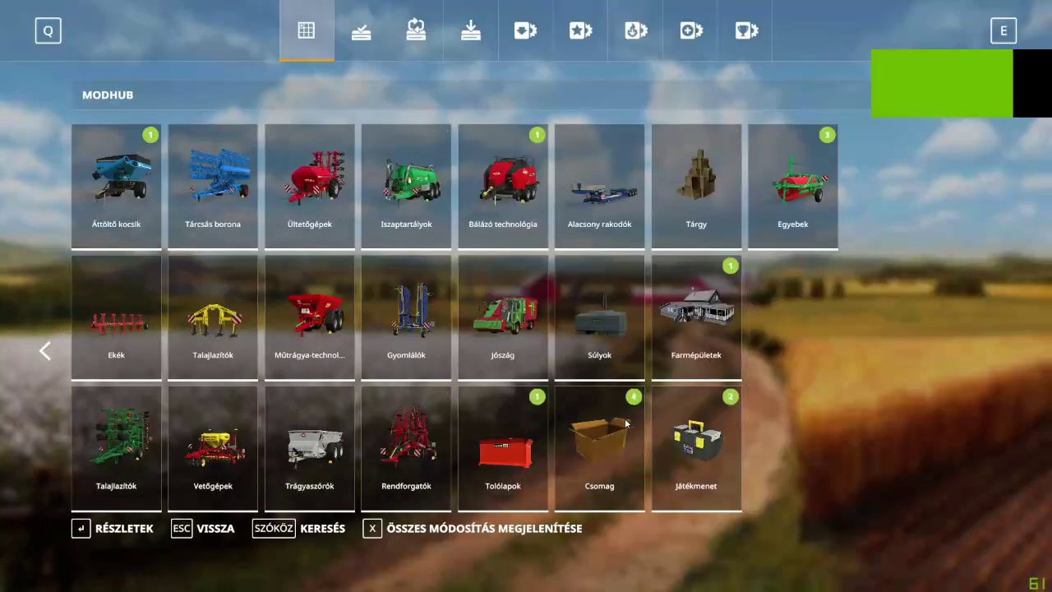
{"action": "left_click", "coordinate": [620, 423]}
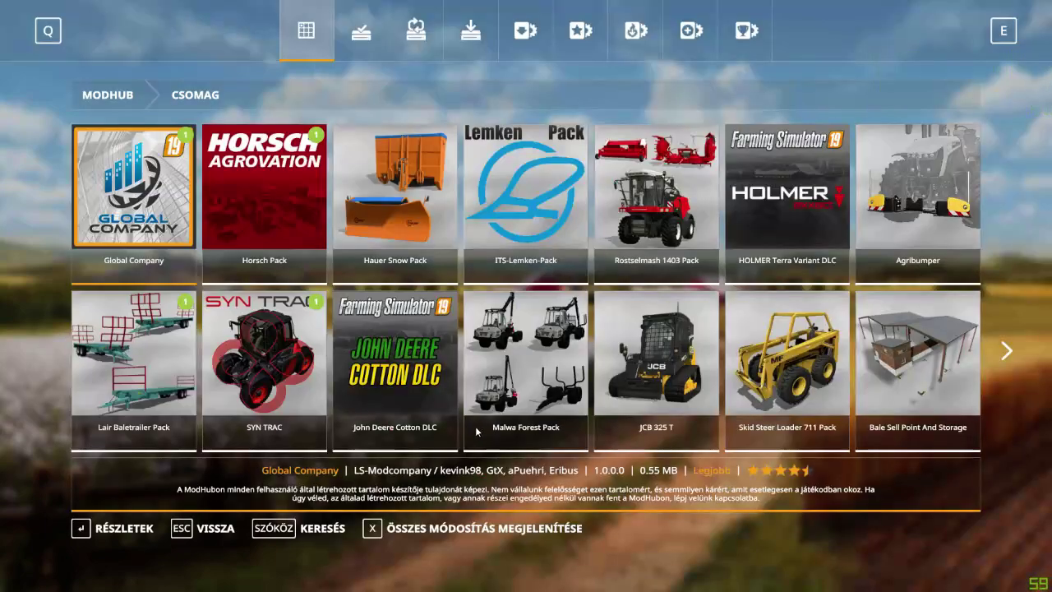
{"action": "left_click", "coordinate": [397, 230]}
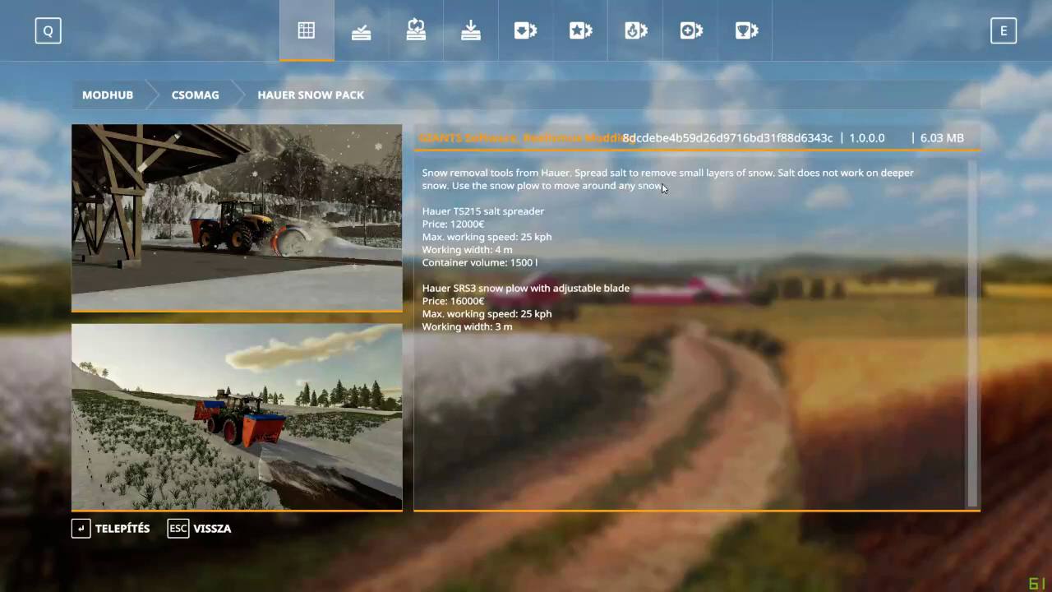
{"action": "left_click", "coordinate": [224, 523]}
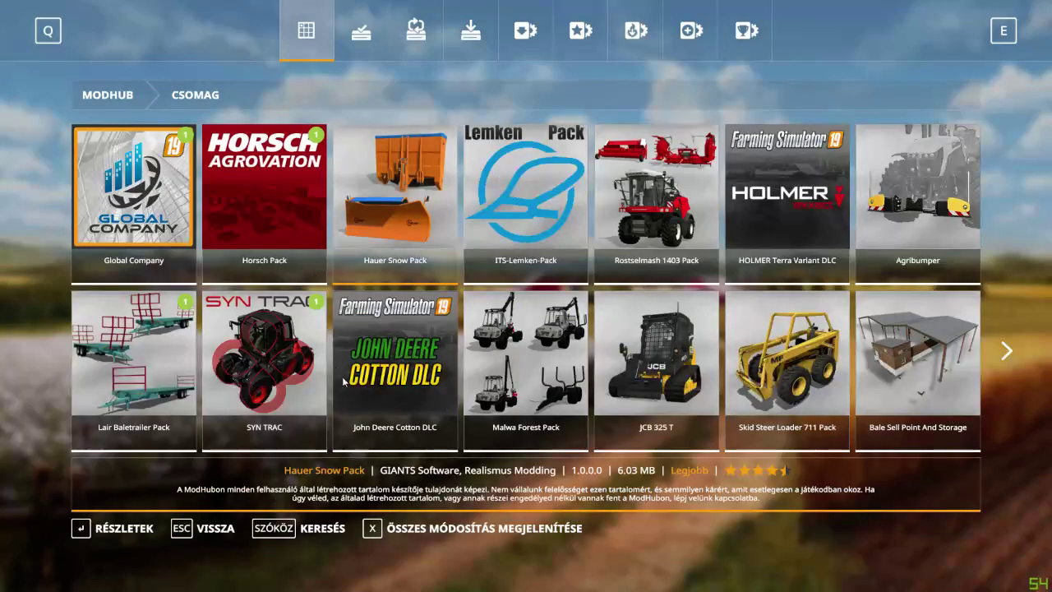
{"action": "left_click", "coordinate": [392, 219]}
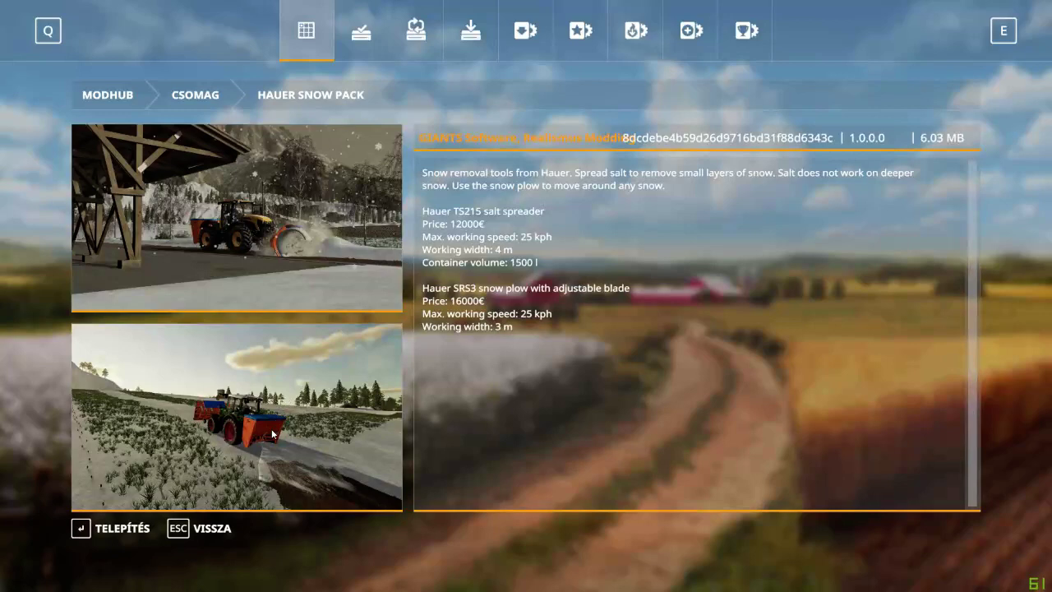
{"action": "left_click", "coordinate": [192, 534]}
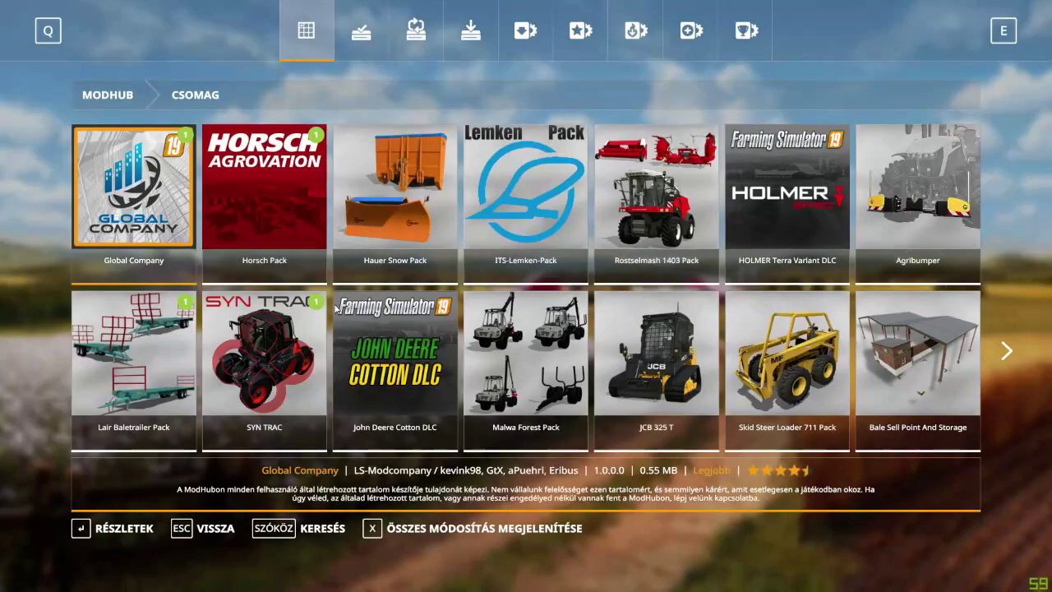
{"action": "scroll", "coordinate": [340, 302], "scroll_direction": "down", "scroll_amount": 20}
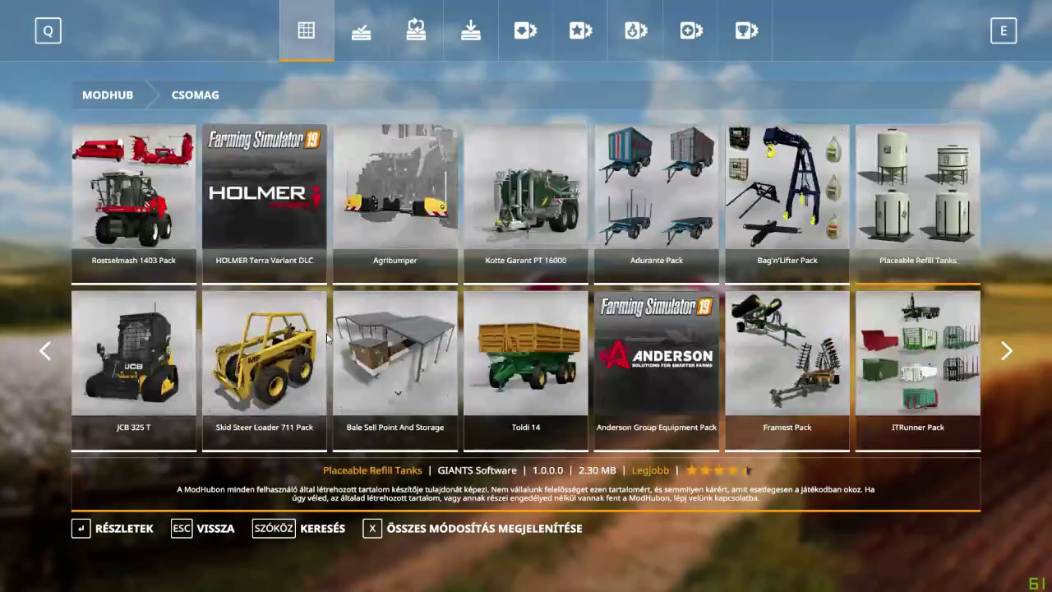
{"action": "key", "text": "Escape"}
{"action": "key", "text": "Escape"}
{"action": "key", "text": "alt+Tab"}
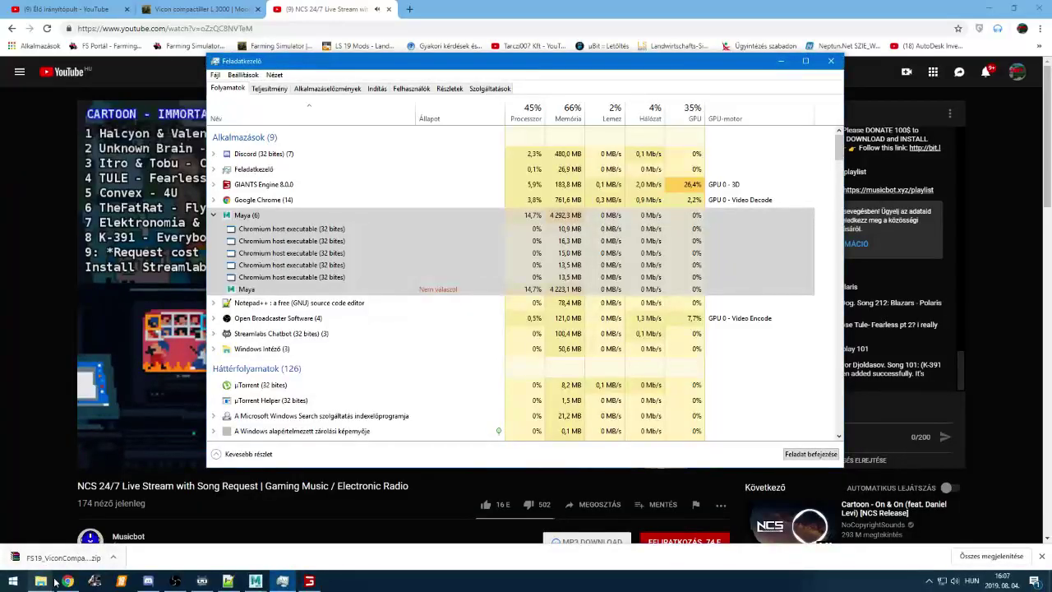
Check the status of the Maya process group in the Task Manager
{"action": "left_click", "coordinate": [265, 580]}
{"action": "left_click", "coordinate": [246, 559]}
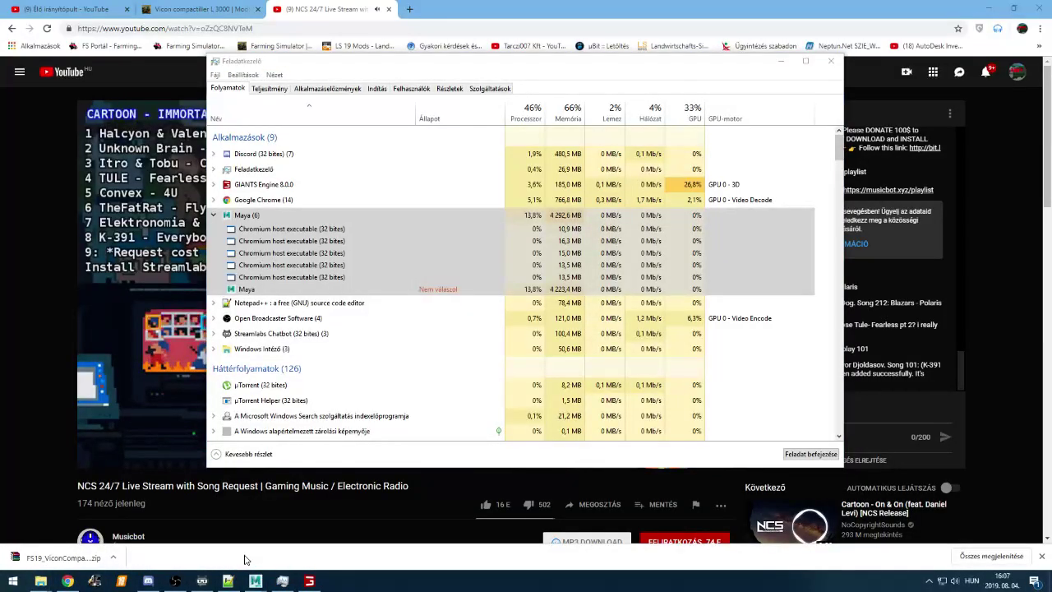
{"action": "left_click", "coordinate": [312, 293]}
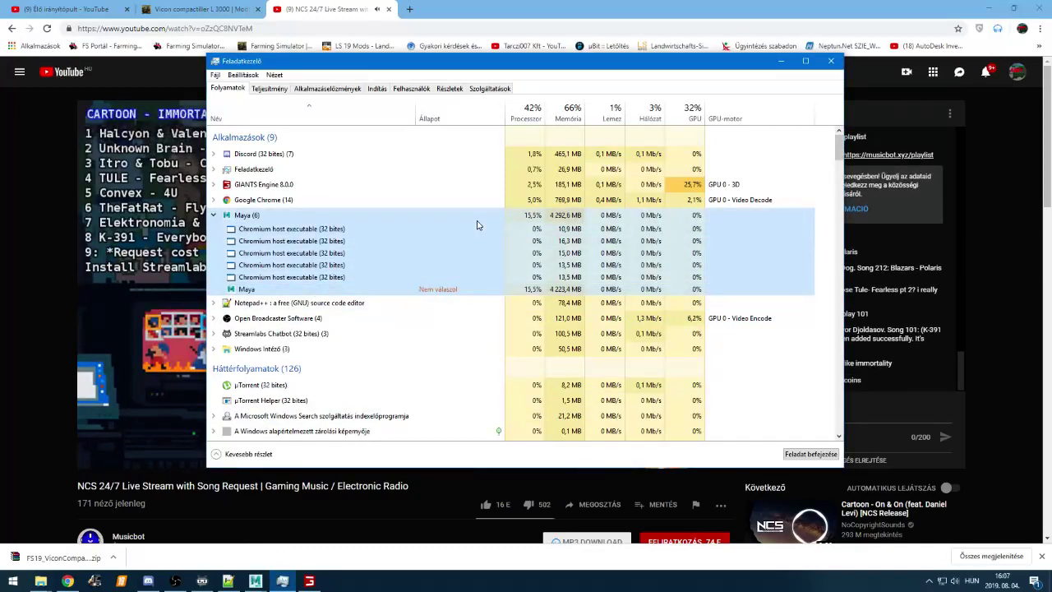
Cycle through the open windows and try to bring the Maya window with SET-GM-30_014.mb to the front
{"action": "mouse_move", "coordinate": [256, 578]}
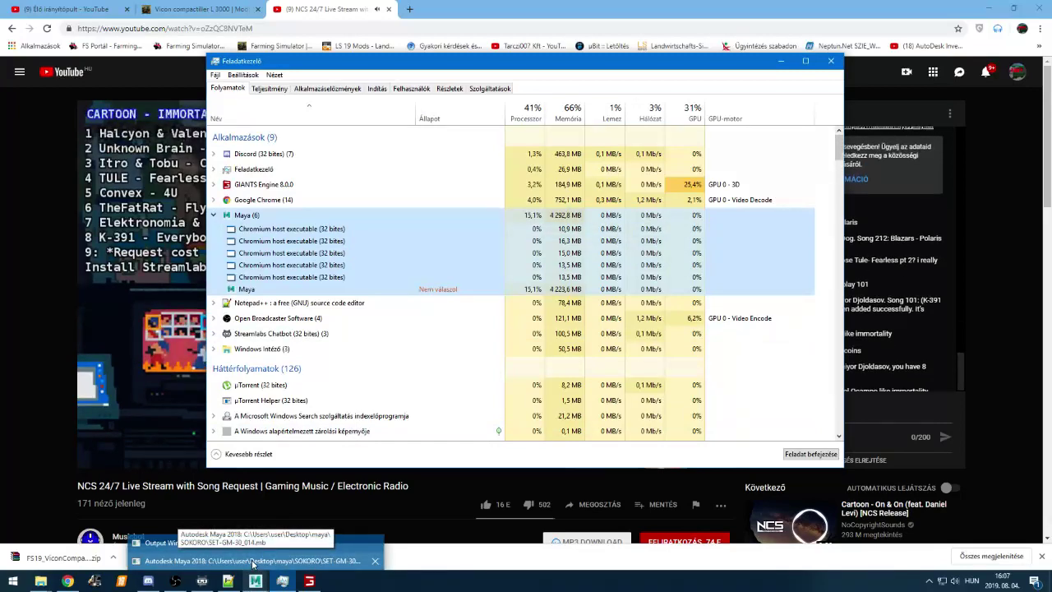
{"action": "key", "text": "alt+Tab"}
{"action": "key", "text": "alt+Tab"}
{"action": "key", "text": "alt+Tab"}
{"action": "key", "text": "alt+Tab"}
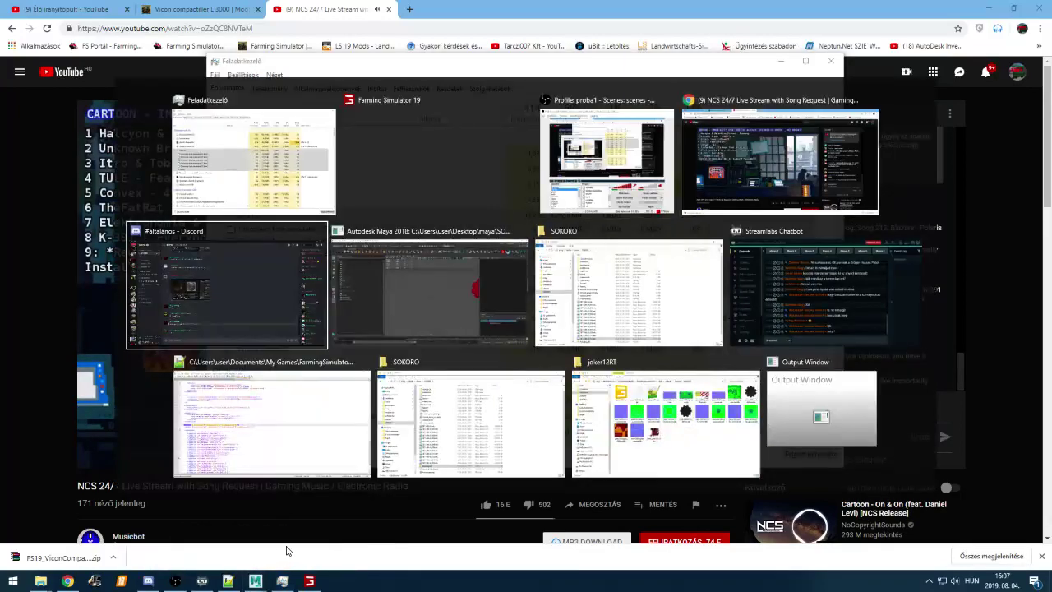
{"action": "key", "text": "Up"}
{"action": "key", "text": "Right"}
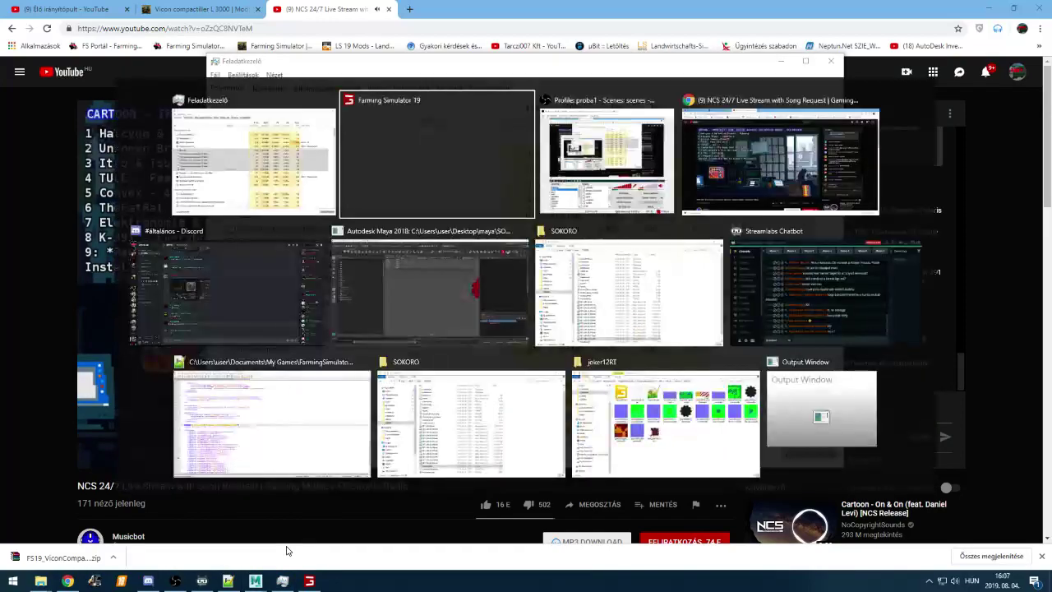
{"action": "key", "text": "alt+Tab"}
{"action": "key", "text": "alt+Tab"}
{"action": "key", "text": "alt+Tab"}
{"action": "key", "text": "alt+Tab"}
{"action": "key", "text": "alt+Tab"}
{"action": "key", "text": "alt+Tab"}
{"action": "key", "text": "alt+Tab"}
{"action": "key", "text": "alt+Tab"}
{"action": "key", "text": "alt+Tab"}
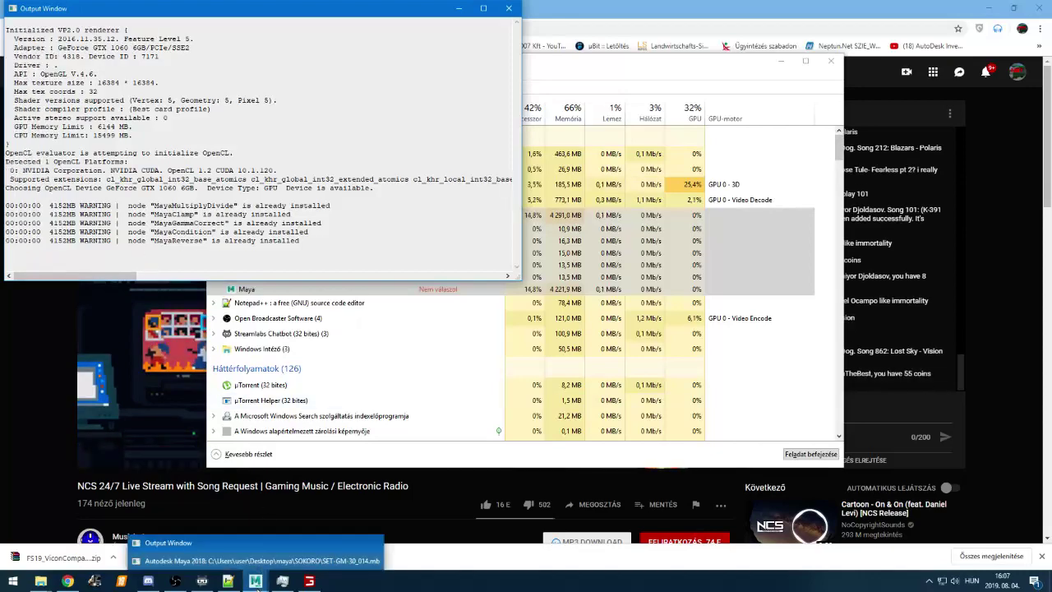
{"action": "left_click", "coordinate": [257, 562]}
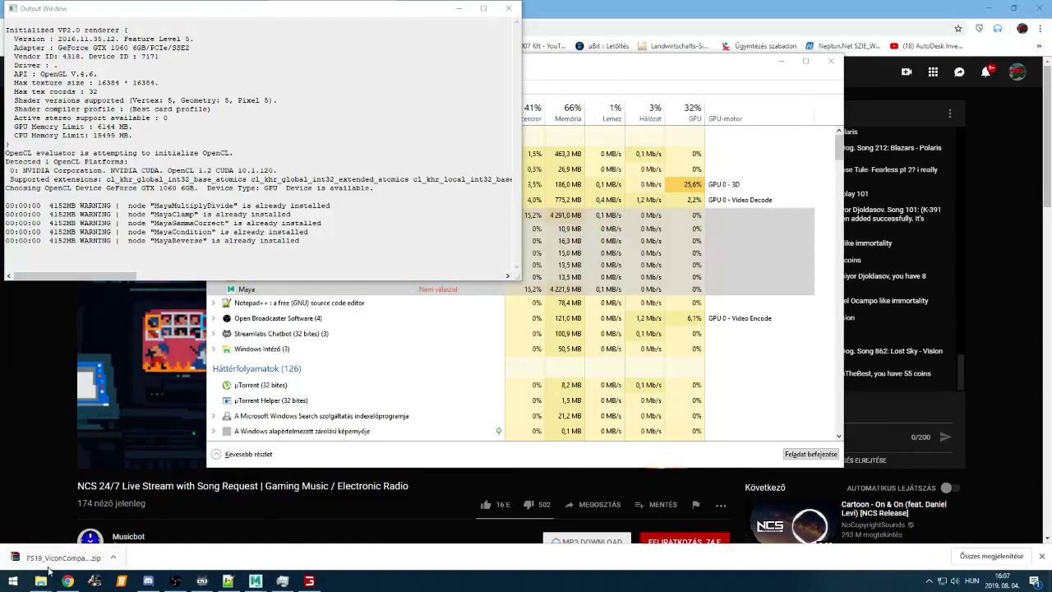
Bring up one of the two open SOKORO folder windows and close it
{"action": "mouse_move", "coordinate": [51, 584]}
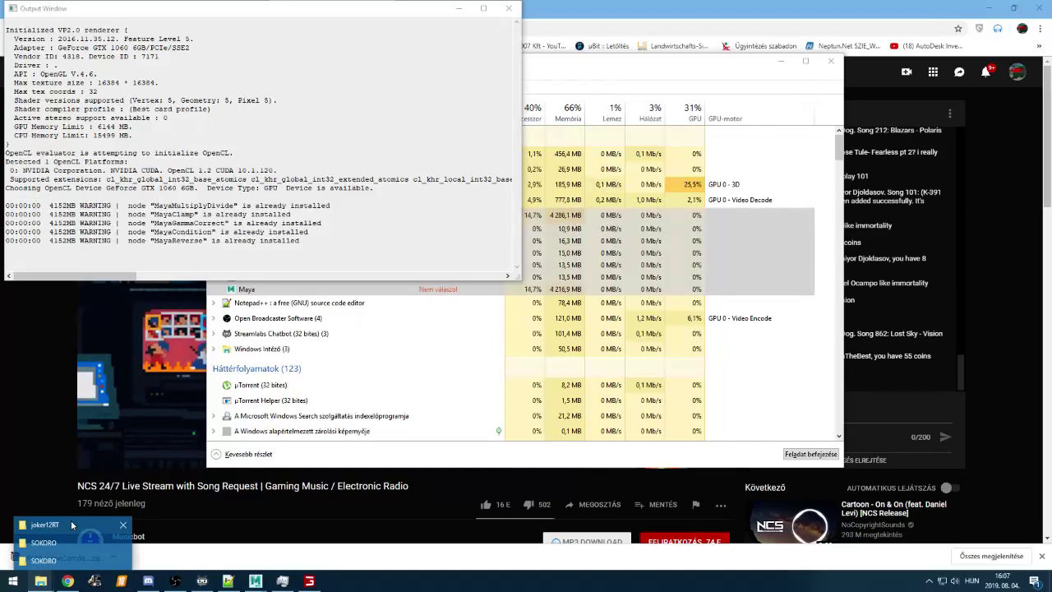
{"action": "left_click", "coordinate": [69, 545]}
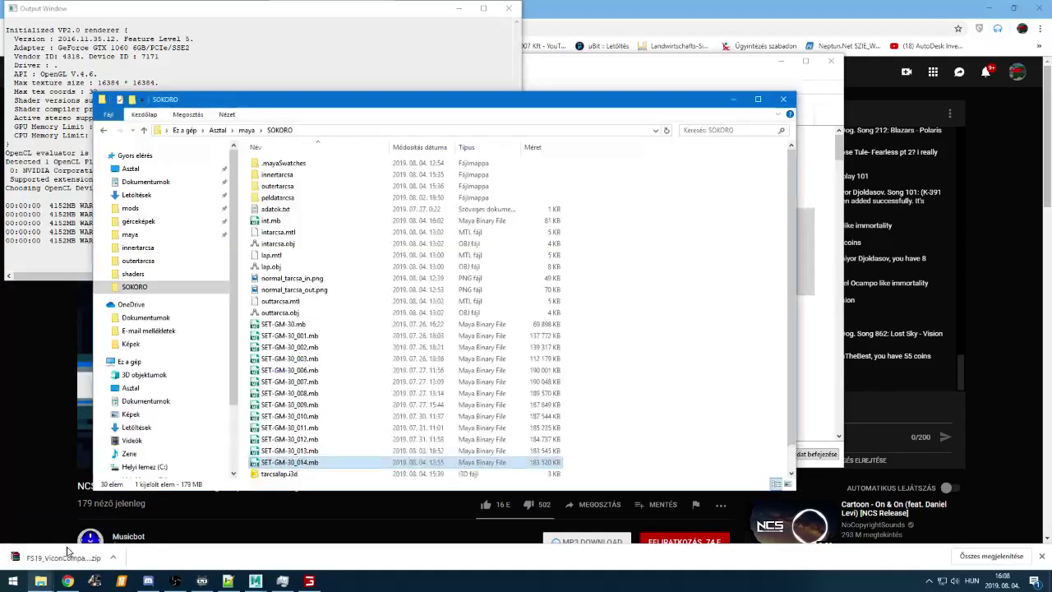
{"action": "left_click", "coordinate": [783, 98]}
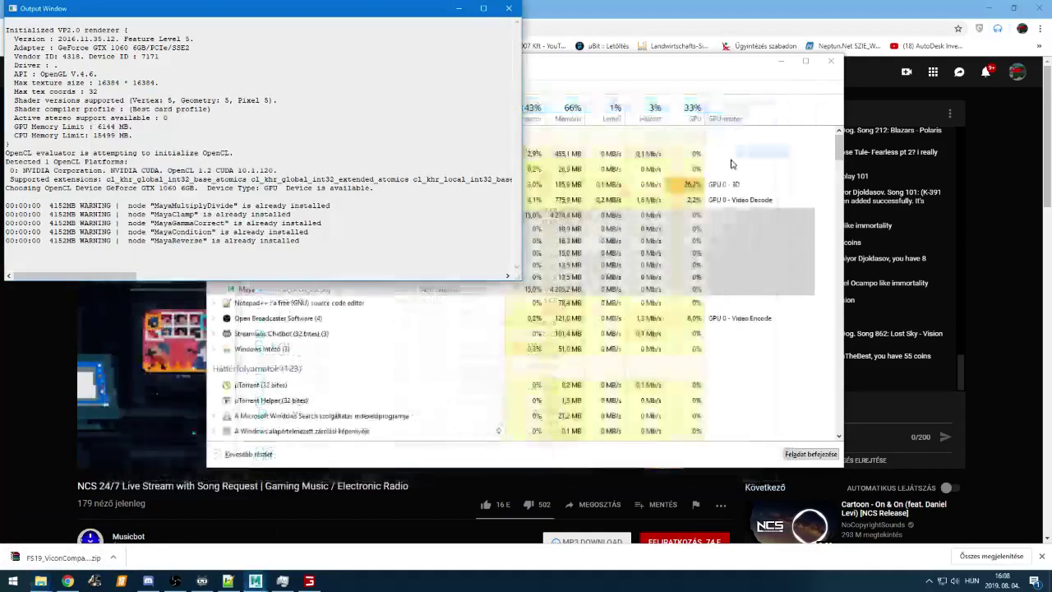
Check the Vicon compactiller tab and the YouTube live dashboard in Chrome
{"action": "left_click", "coordinate": [982, 312]}
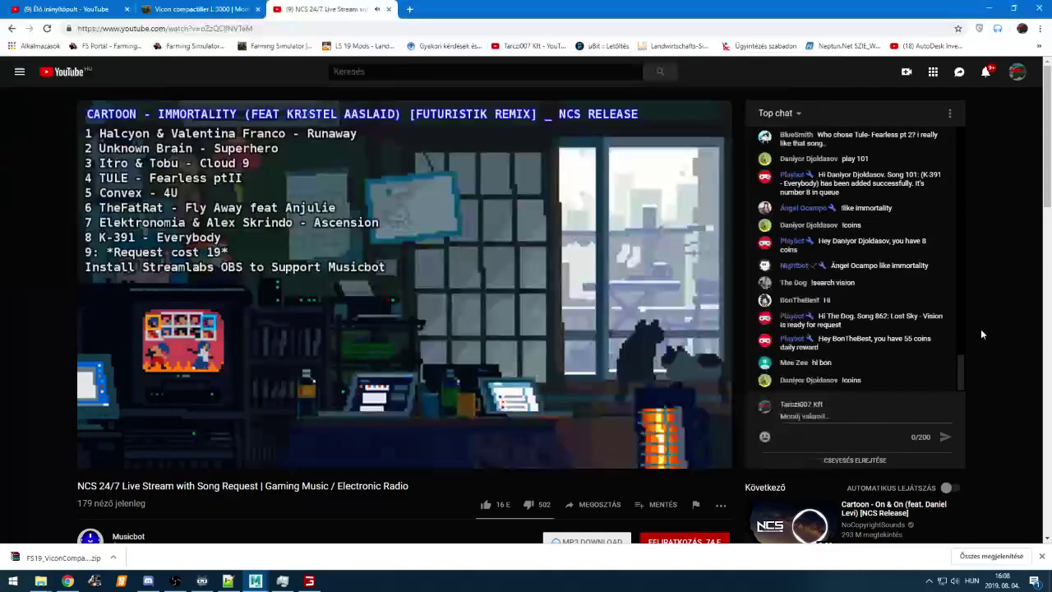
{"action": "left_click", "coordinate": [245, 8]}
{"action": "left_click", "coordinate": [62, 8]}
{"action": "key", "text": "alt+Tab"}
{"action": "key", "text": "alt+Tab"}
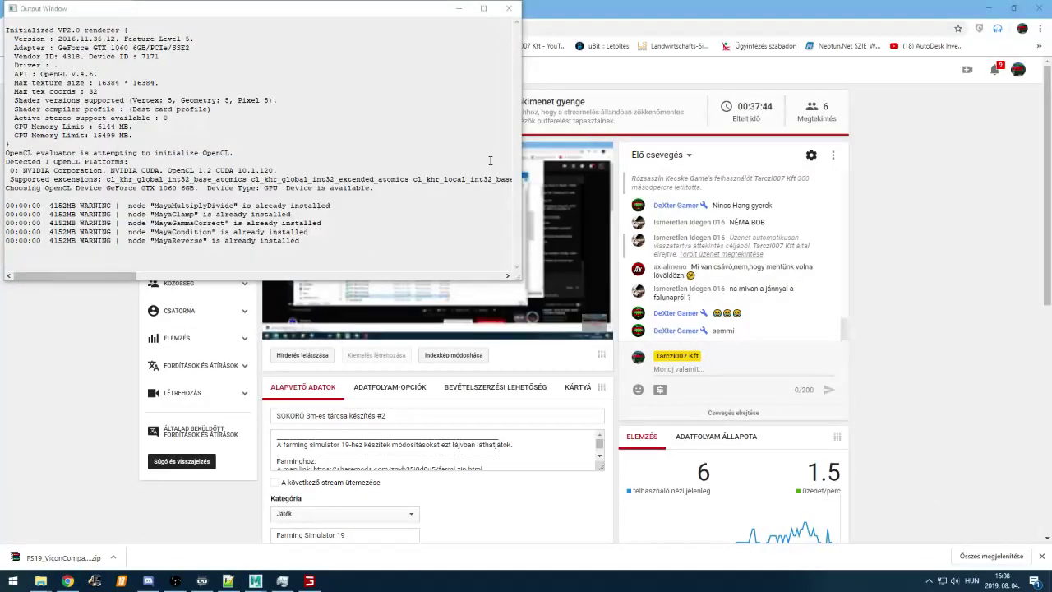
End the Maya process group in the Task Manager and start Autodesk Maya 2018 again
{"action": "mouse_move", "coordinate": [309, 580]}
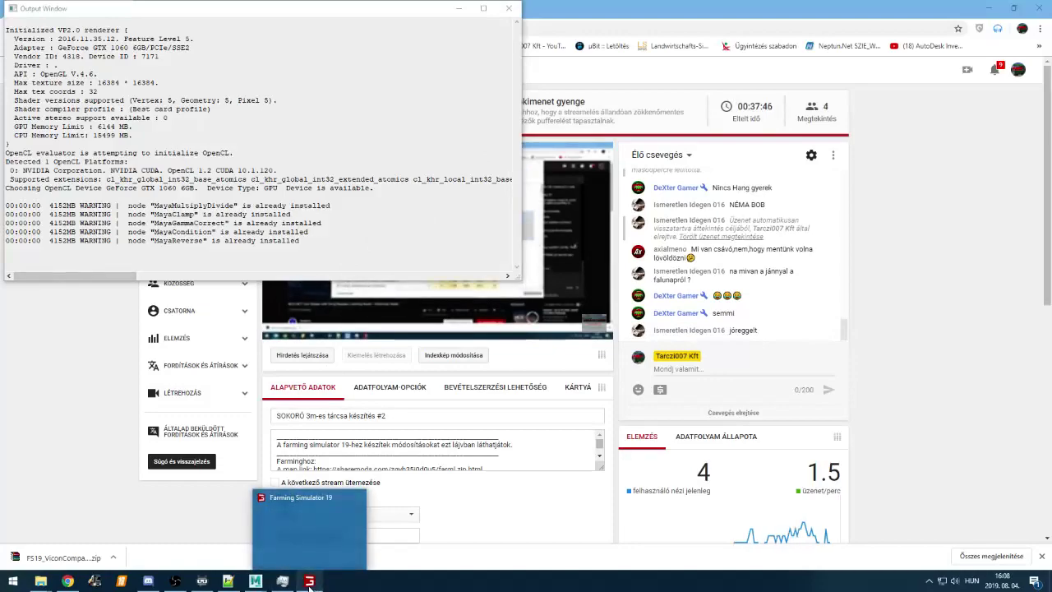
{"action": "right_click", "coordinate": [256, 579]}
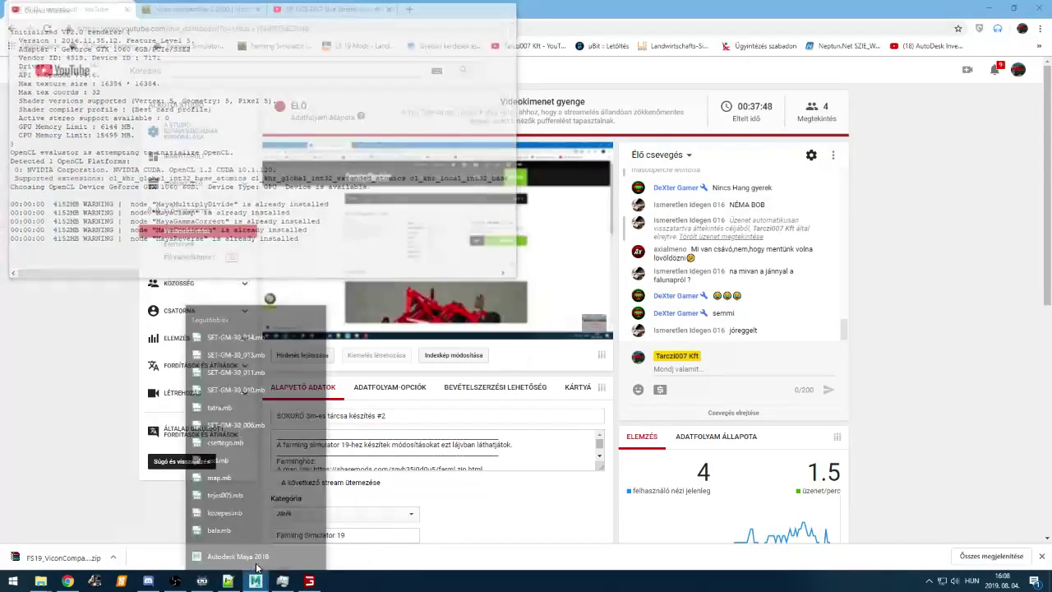
{"action": "right_click", "coordinate": [392, 580]}
{"action": "left_click", "coordinate": [428, 539]}
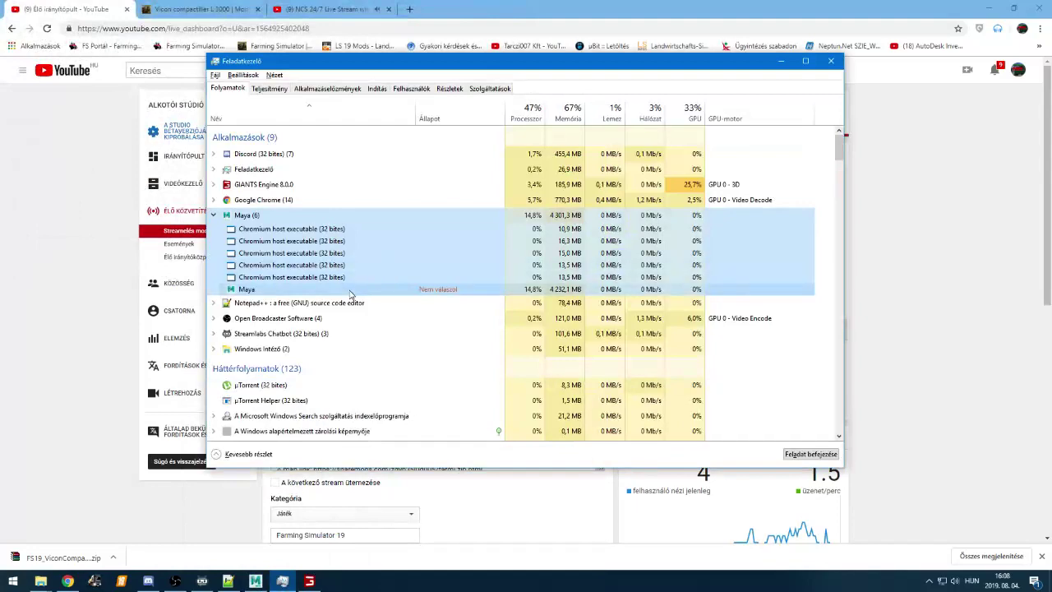
{"action": "key", "text": "Delete"}
{"action": "key", "text": "super"}
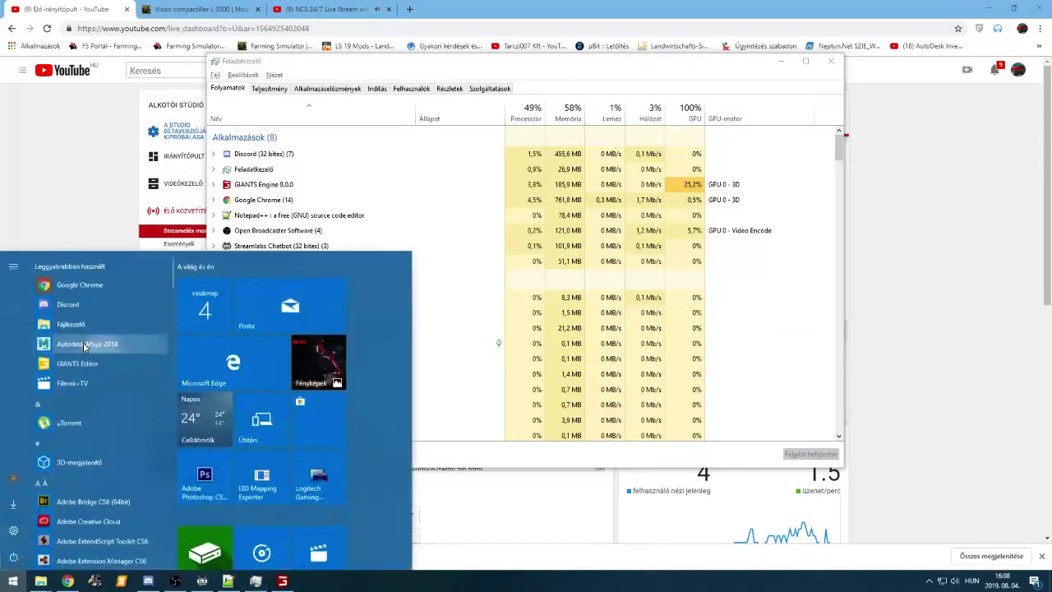
{"action": "left_click", "coordinate": [84, 345]}
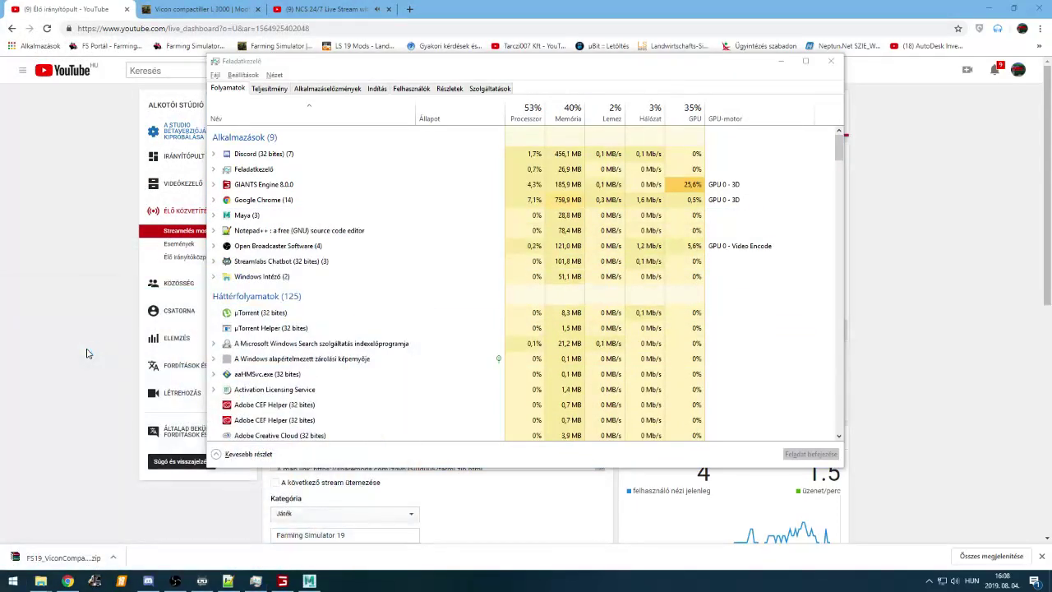
Show the desktop, search Windows for "steam" and launch Steam
{"action": "key", "text": "super+d"}
{"action": "key", "text": "super"}
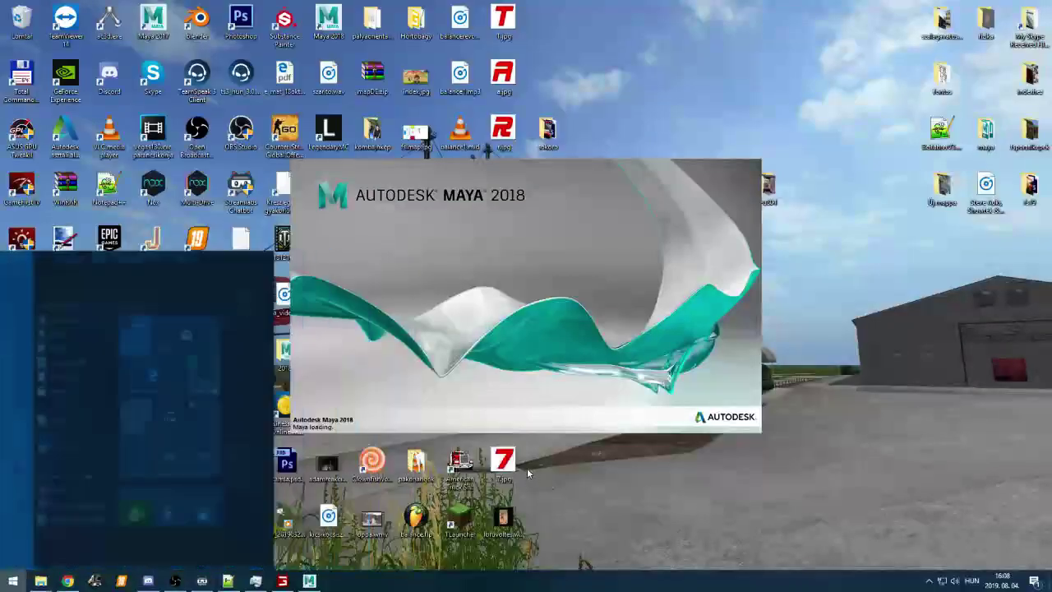
{"action": "type", "text": "steam"}
{"action": "key", "text": "Return"}
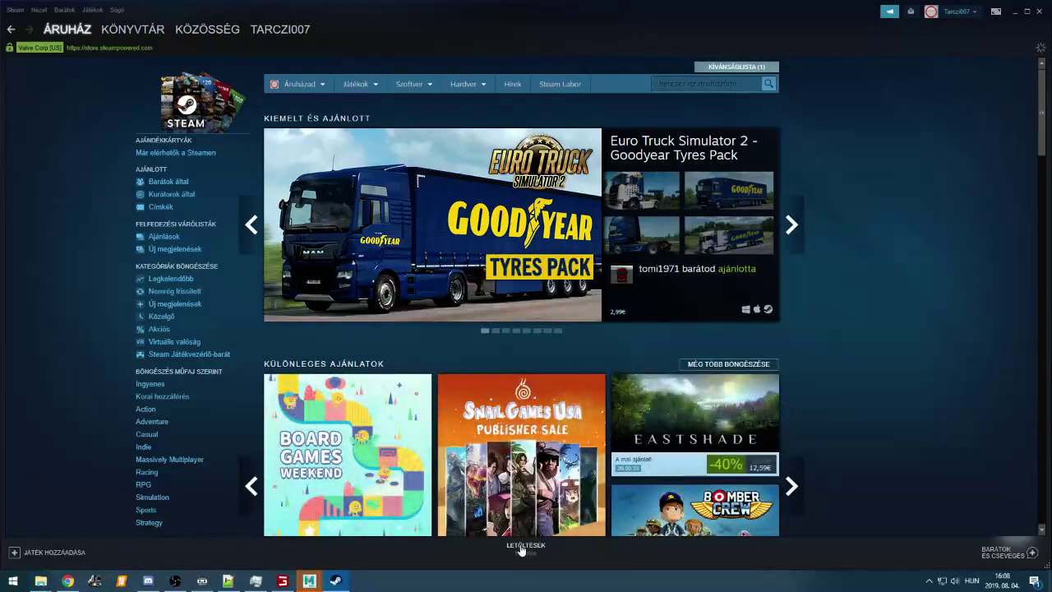
View the Euro Truck Simulator 2 - Goodyear Tyres Pack store page in Steam and look through its screenshots
{"action": "mouse_move", "coordinate": [500, 257]}
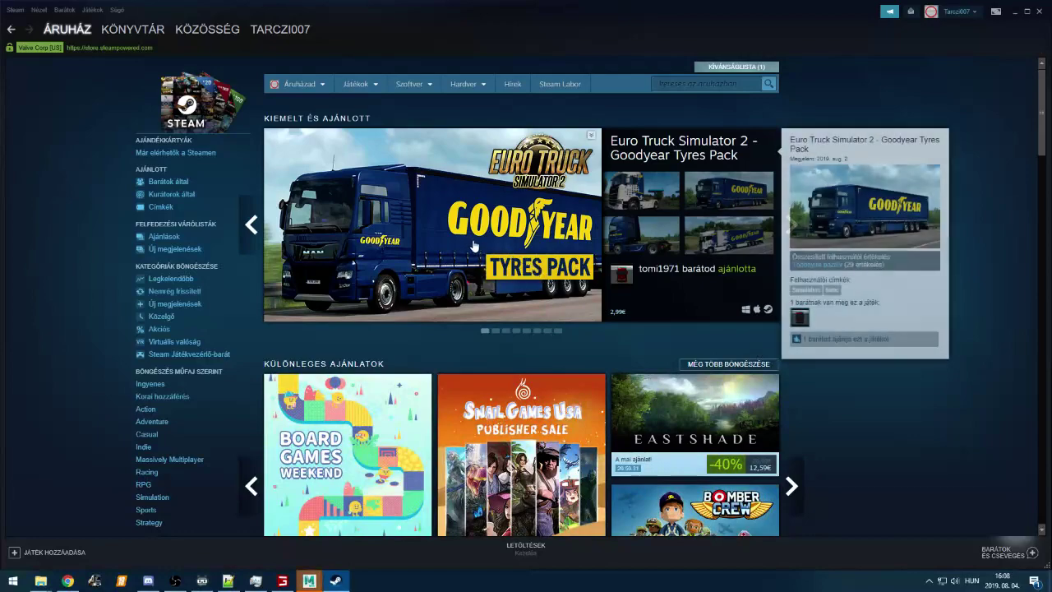
{"action": "left_click", "coordinate": [496, 331]}
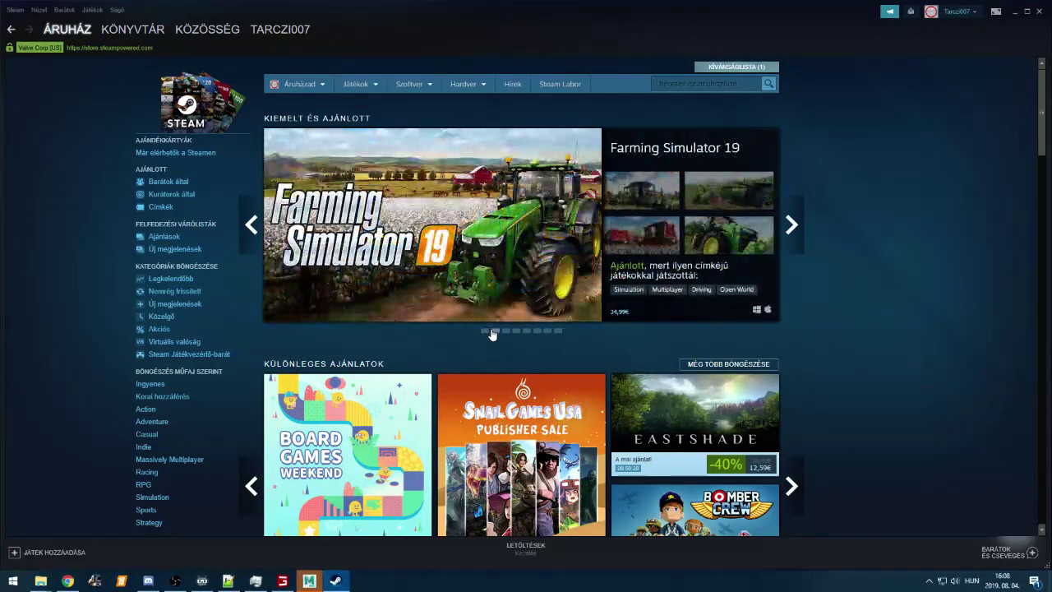
{"action": "left_click", "coordinate": [485, 331]}
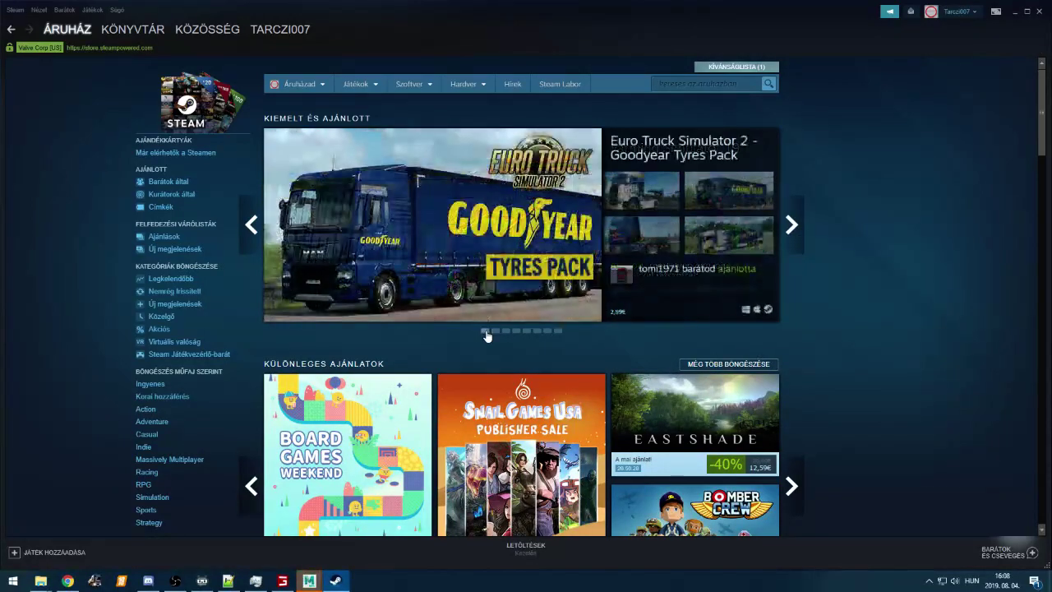
{"action": "left_click", "coordinate": [506, 263]}
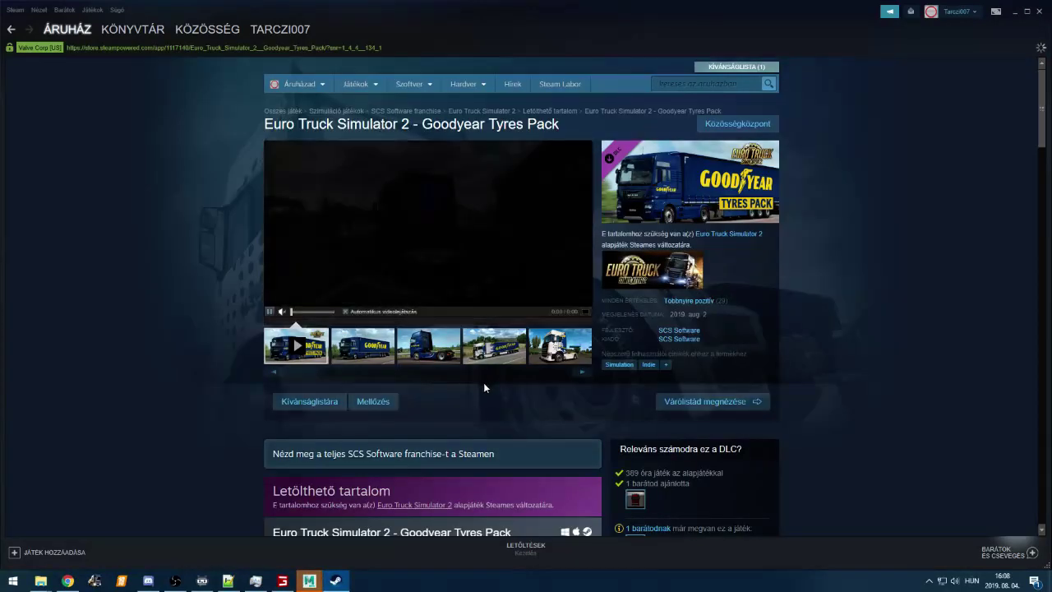
{"action": "scroll", "coordinate": [450, 424], "scroll_direction": "down", "scroll_amount": 1}
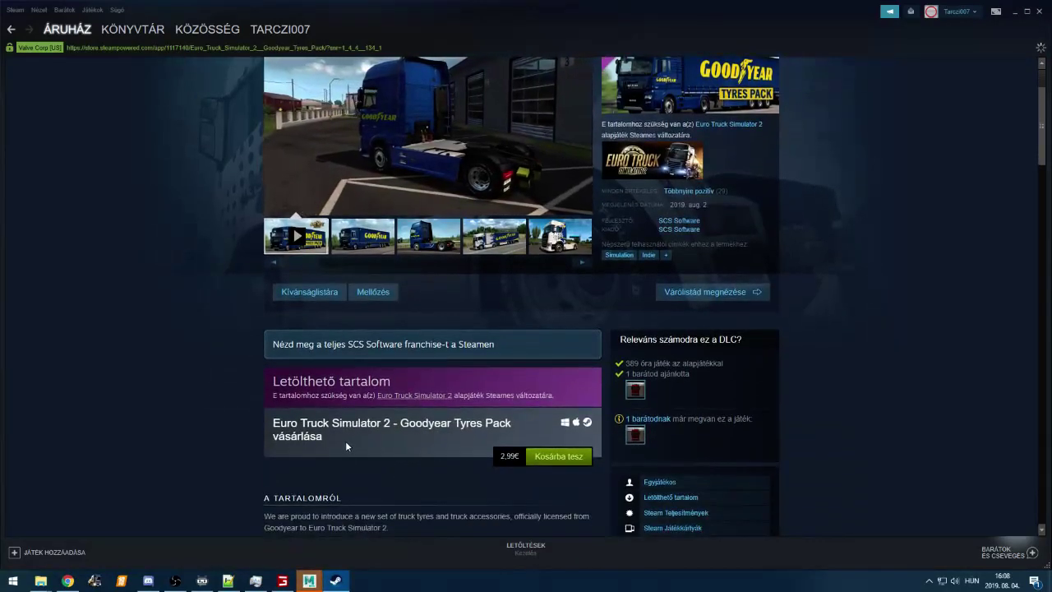
{"action": "scroll", "coordinate": [355, 447], "scroll_direction": "up", "scroll_amount": 2}
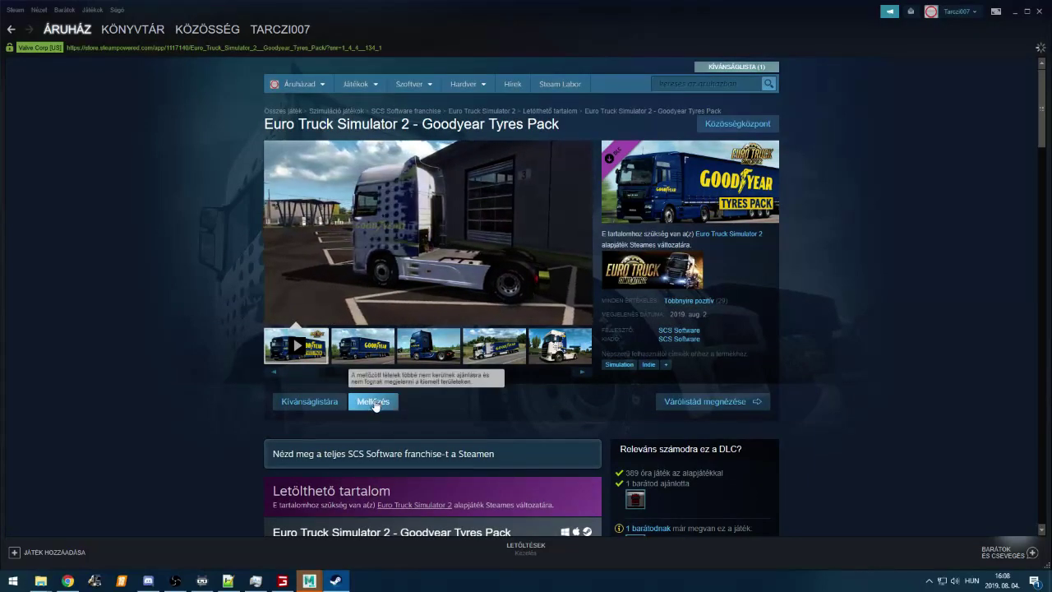
{"action": "left_click", "coordinate": [379, 351]}
{"action": "left_click", "coordinate": [427, 355]}
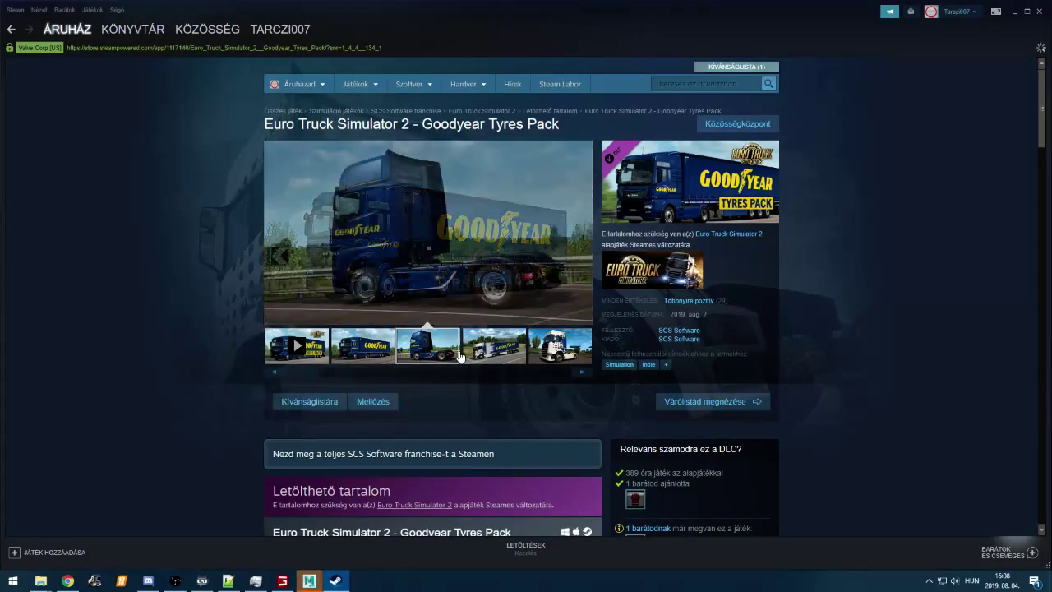
{"action": "left_click", "coordinate": [485, 351]}
{"action": "left_click", "coordinate": [549, 349]}
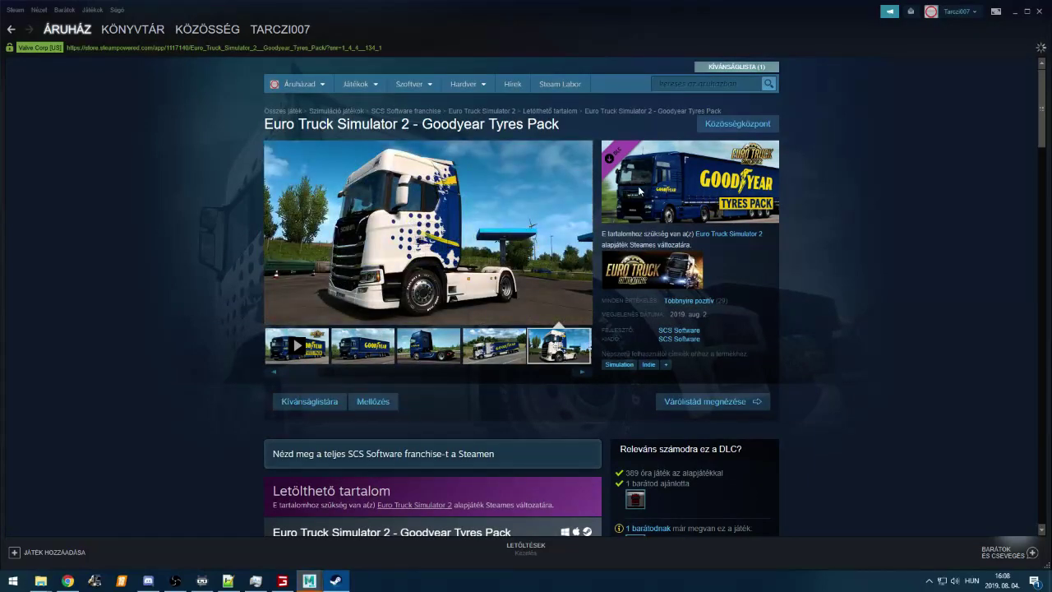
Return to the store front page, open the games library and launch Grand Theft Auto V in its standard mode
{"action": "key", "text": "alt+Left"}
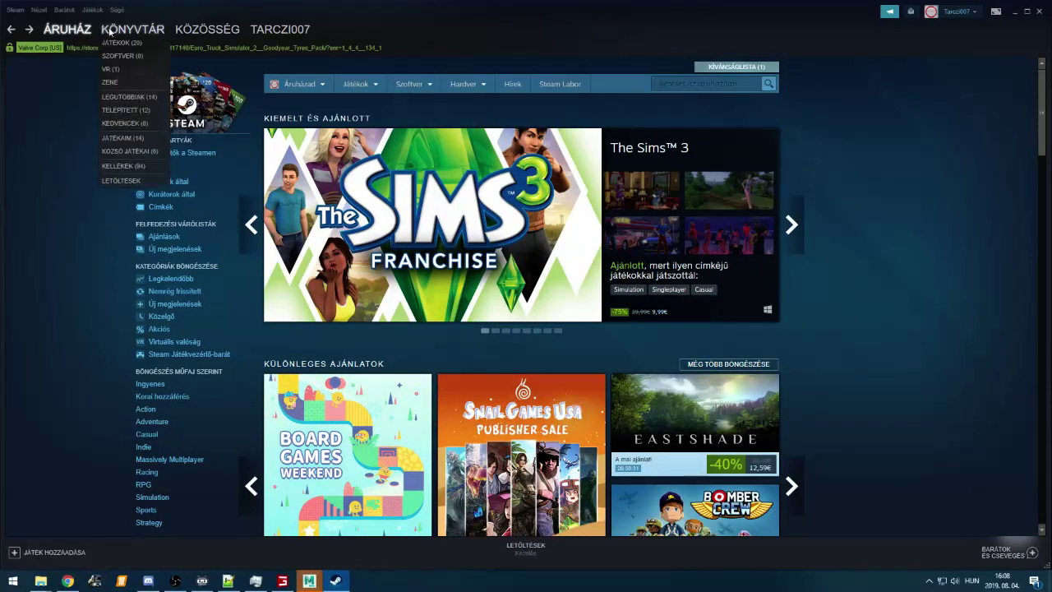
{"action": "left_click", "coordinate": [122, 43]}
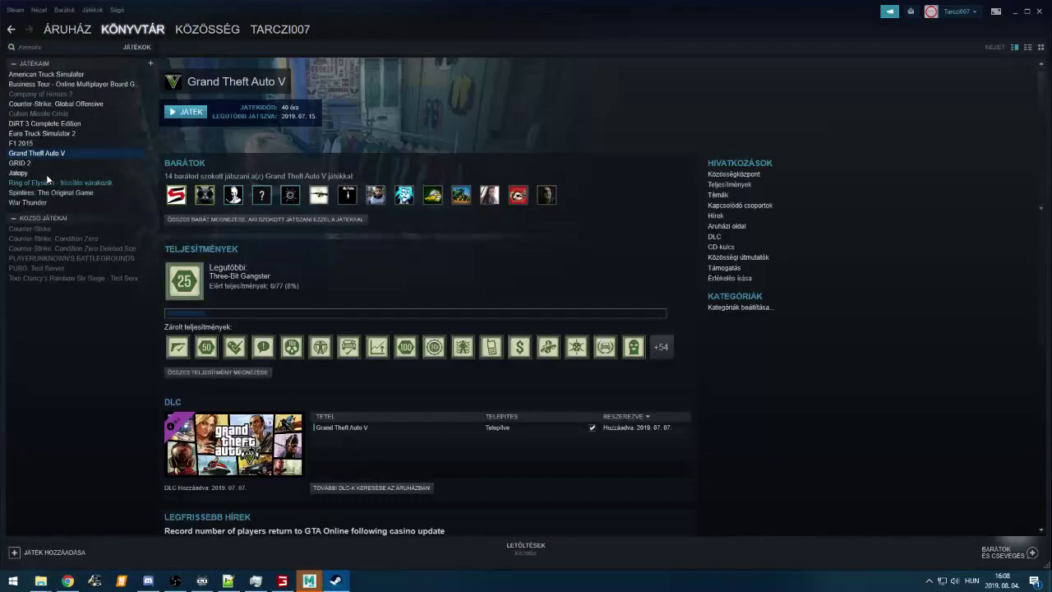
{"action": "left_click", "coordinate": [185, 111]}
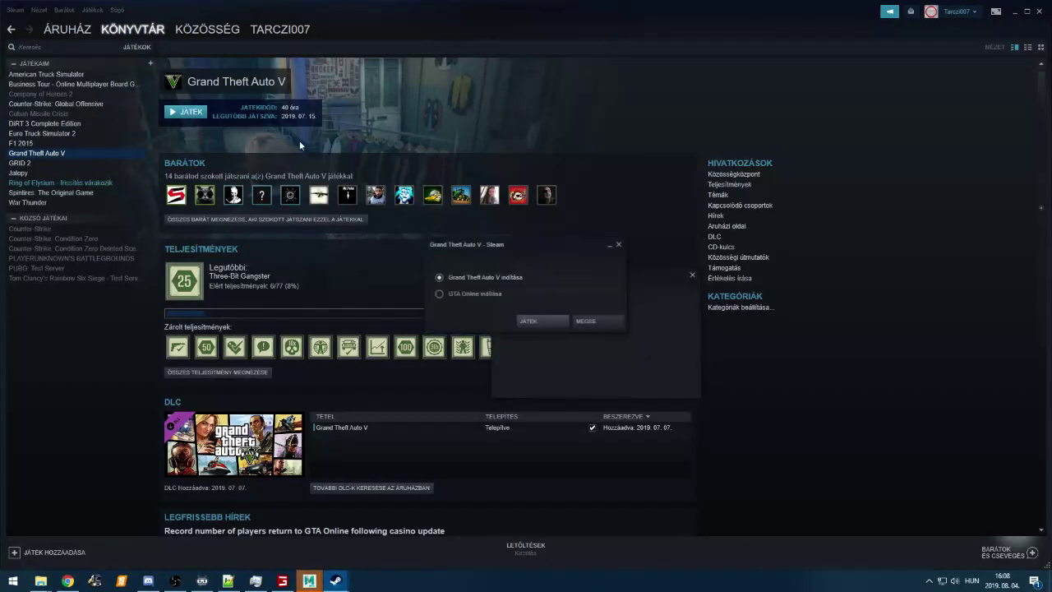
{"action": "left_click", "coordinate": [552, 323]}
Switch to Maya, minimize the UV Editor and open the recent scene SET-GM-30_014.mb from the Desktop SOKORO folder
{"action": "left_click", "coordinate": [309, 581]}
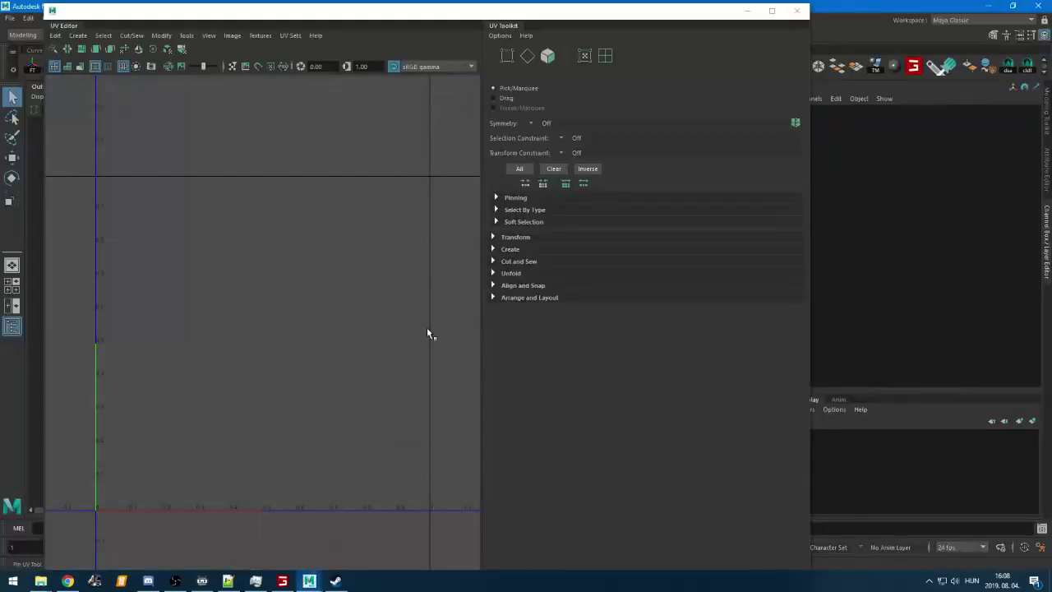
{"action": "left_click", "coordinate": [749, 10]}
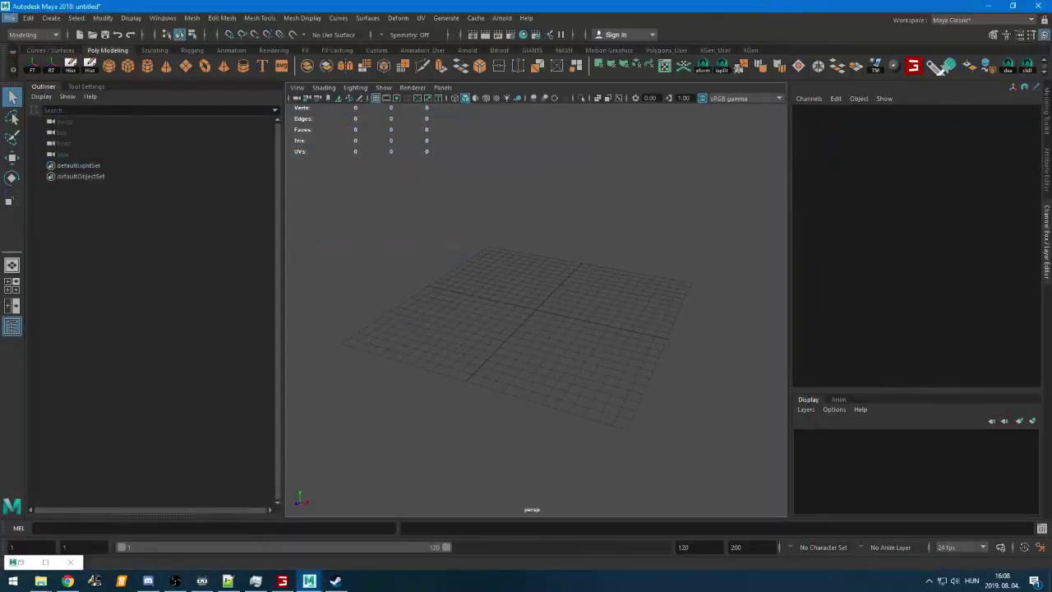
{"action": "left_click", "coordinate": [9, 17]}
{"action": "mouse_move", "coordinate": [69, 385]}
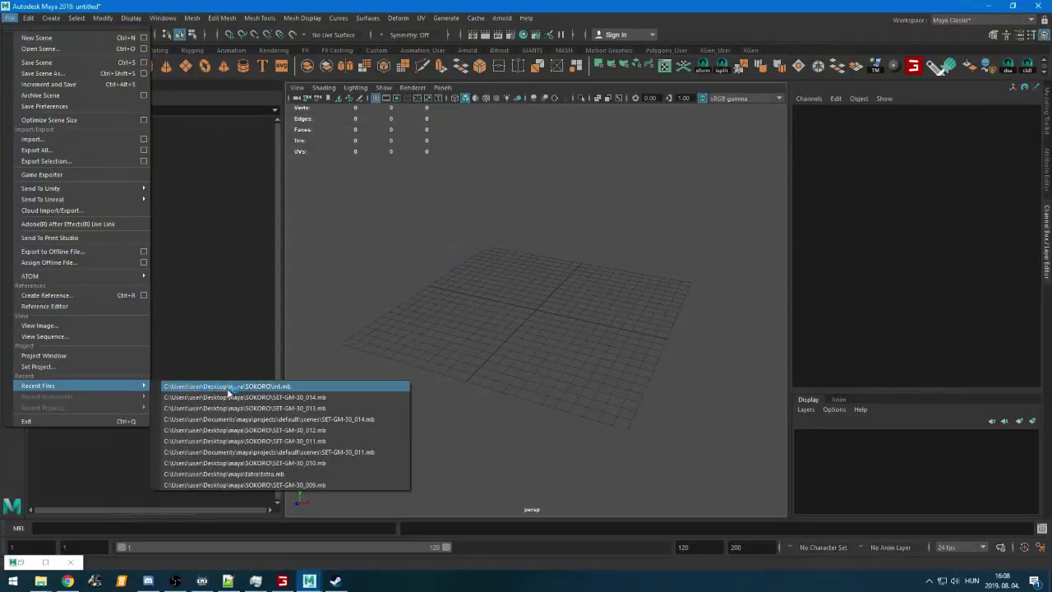
{"action": "left_click", "coordinate": [349, 398]}
{"action": "left_click", "coordinate": [524, 293]}
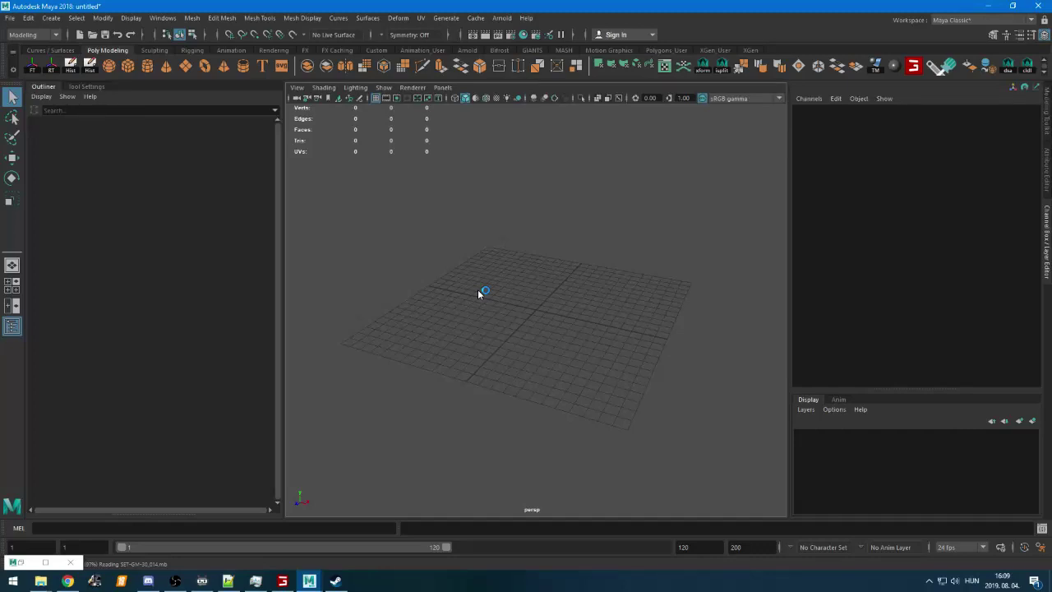
Switch to Farming Simulator 19, open career save Játékállás 4 and start it from the mod selection
{"action": "left_click", "coordinate": [256, 581]}
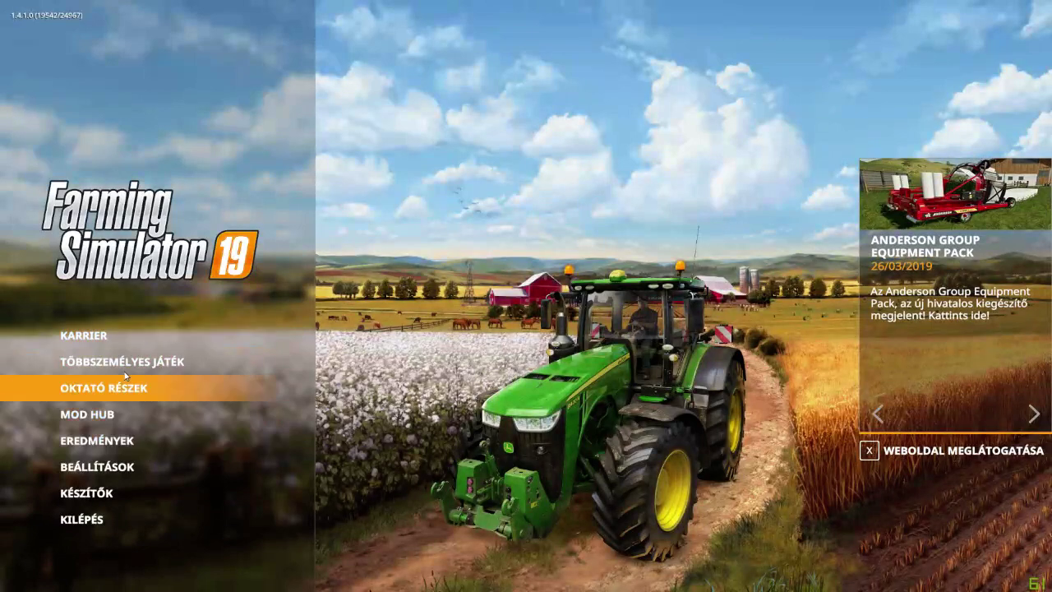
{"action": "left_click", "coordinate": [115, 337]}
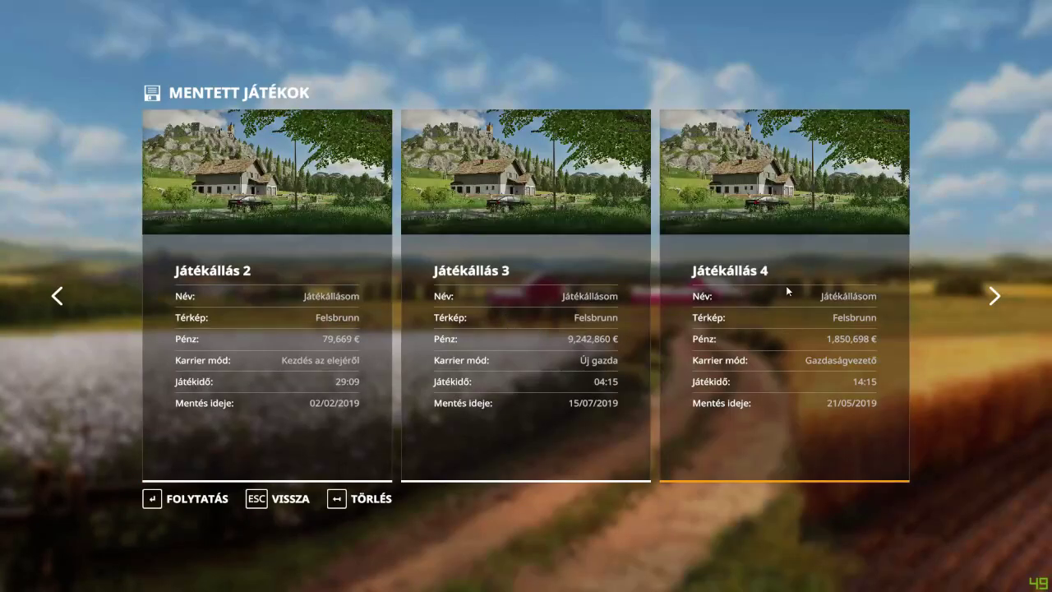
{"action": "left_click", "coordinate": [785, 285]}
{"action": "left_click", "coordinate": [383, 415]}
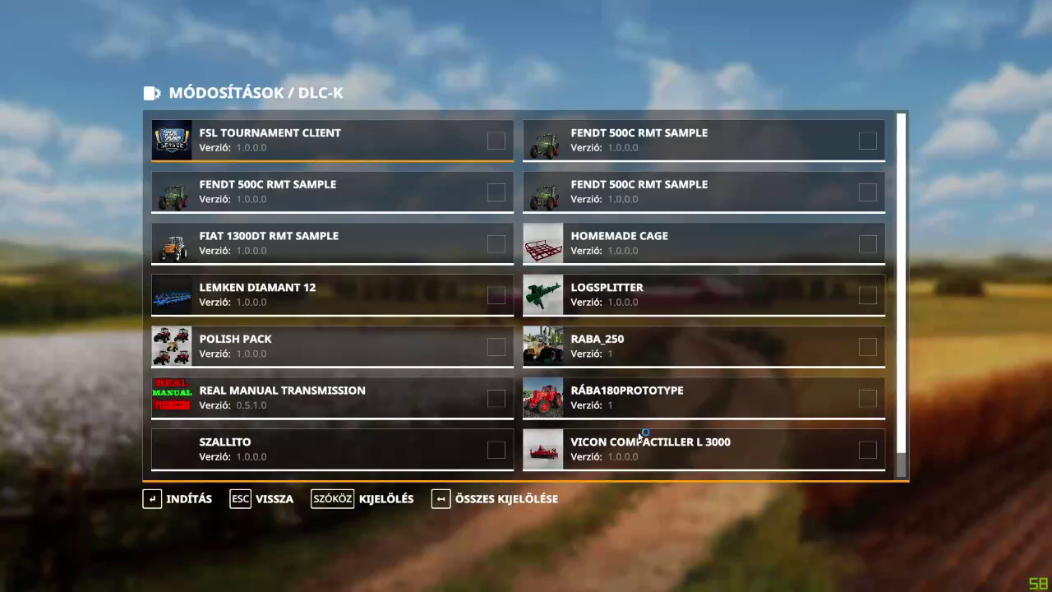
{"action": "left_click", "coordinate": [657, 460]}
{"action": "left_click", "coordinate": [193, 501]}
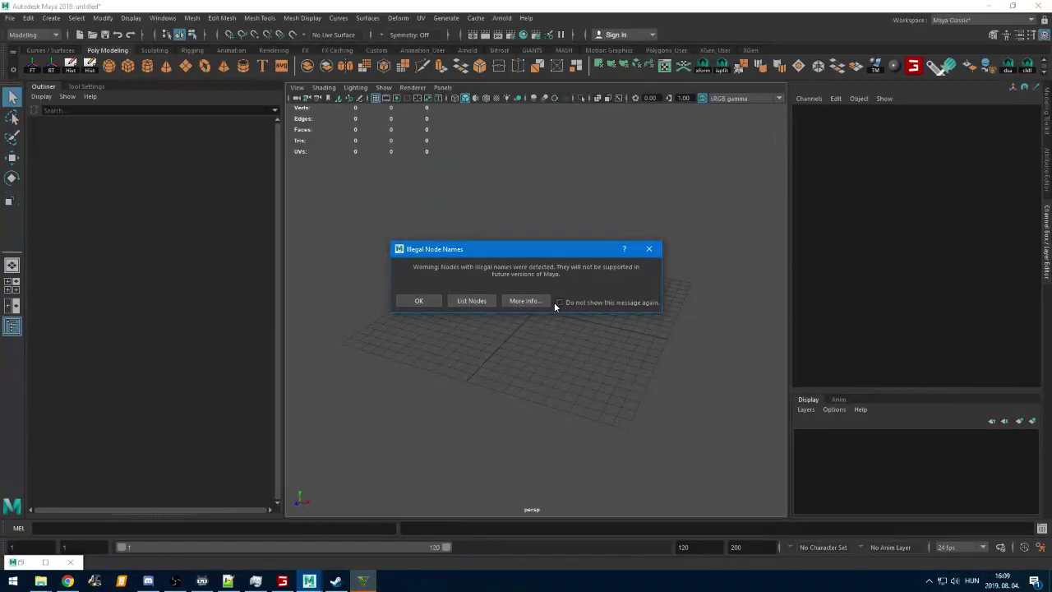
Accept the illegal node names warning in Maya and hide the tarcsalap group
{"action": "left_click", "coordinate": [413, 299]}
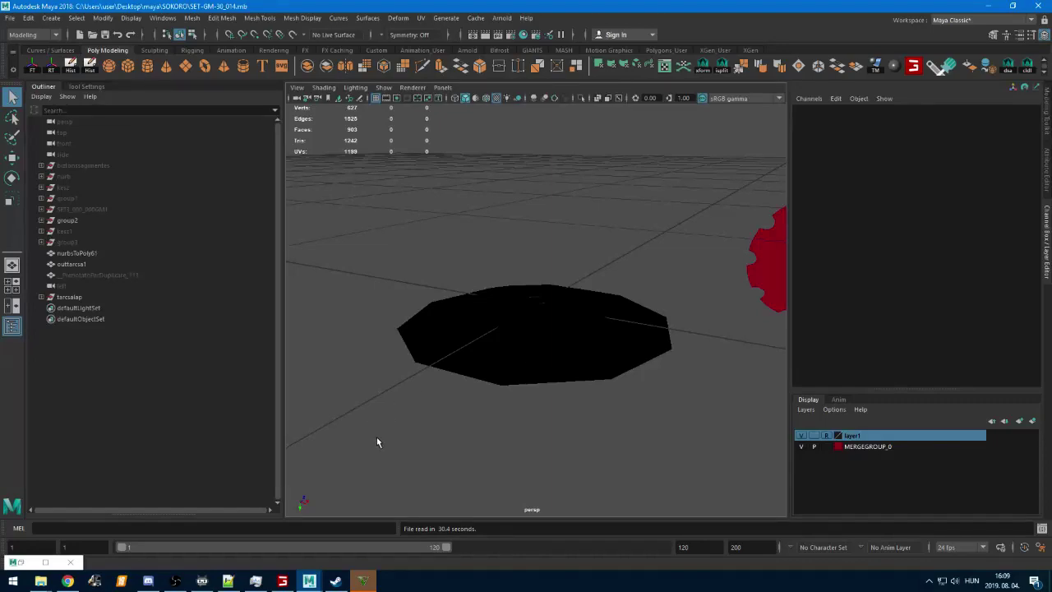
{"action": "scroll", "coordinate": [404, 415], "scroll_direction": "up", "scroll_amount": 5}
{"action": "scroll", "coordinate": [404, 415], "scroll_direction": "down", "scroll_amount": 6}
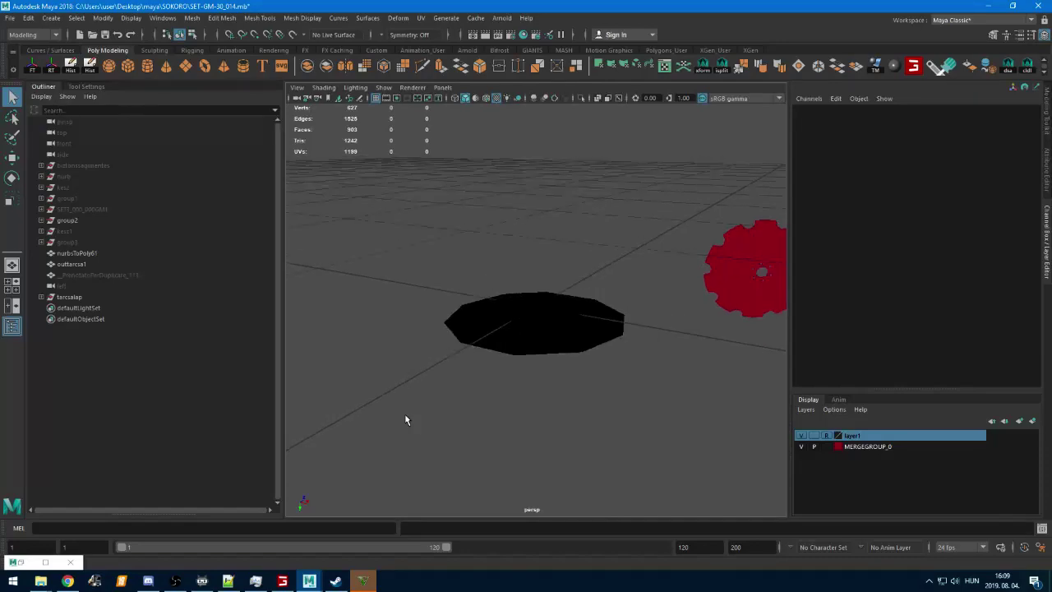
{"action": "scroll", "coordinate": [497, 341], "scroll_direction": "up", "scroll_amount": 1}
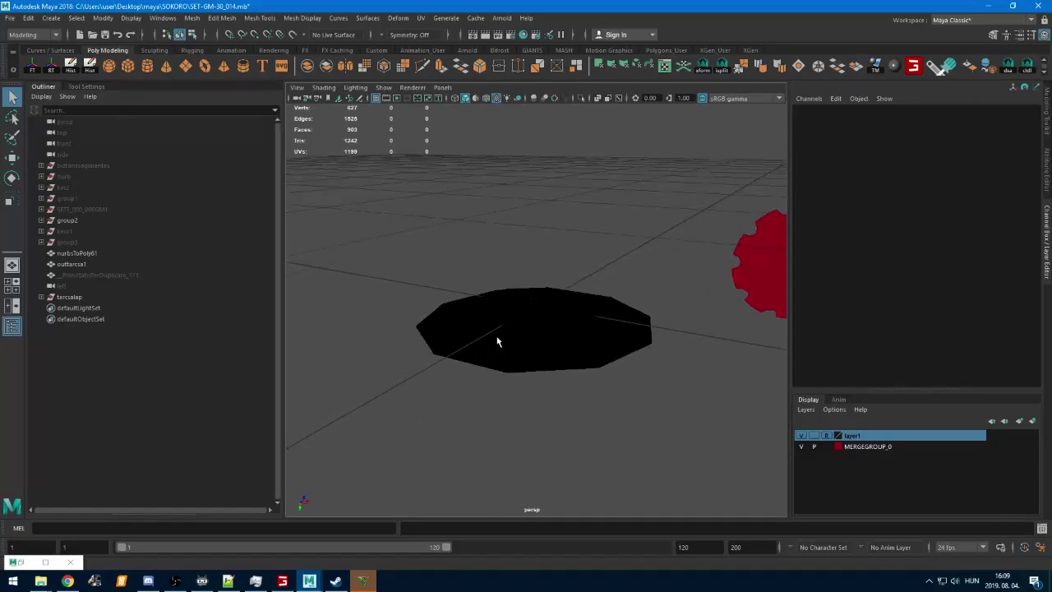
{"action": "left_click_drag", "start_coordinate": [484, 362], "coordinate": [477, 411], "text": "alt"}
{"action": "left_click", "coordinate": [82, 297]}
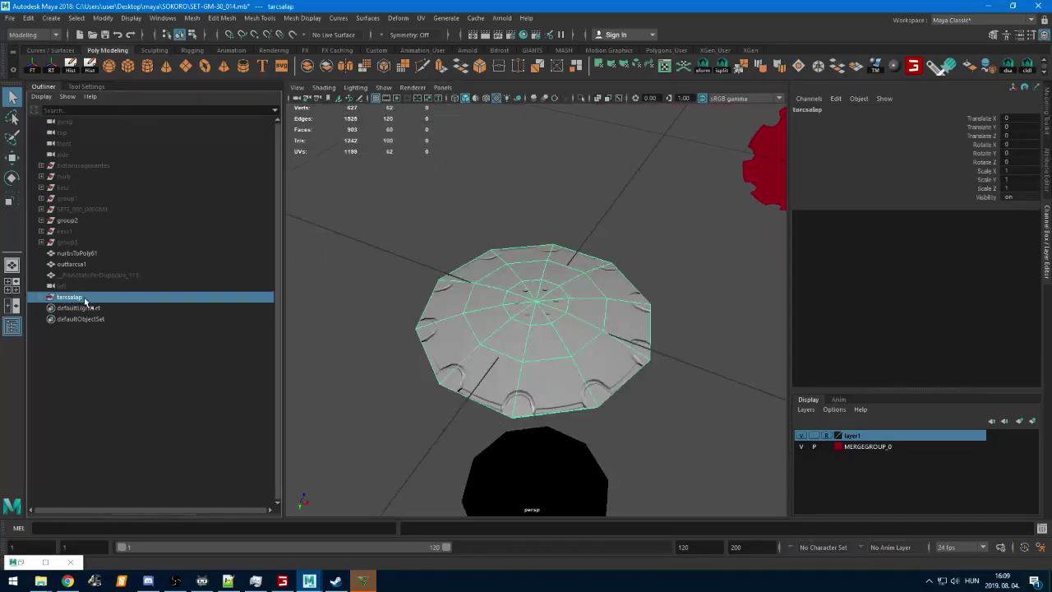
{"action": "key", "text": "h"}
Move the left camera directly below the side camera in the Outliner and clear the selection
{"action": "left_click", "coordinate": [88, 285]}
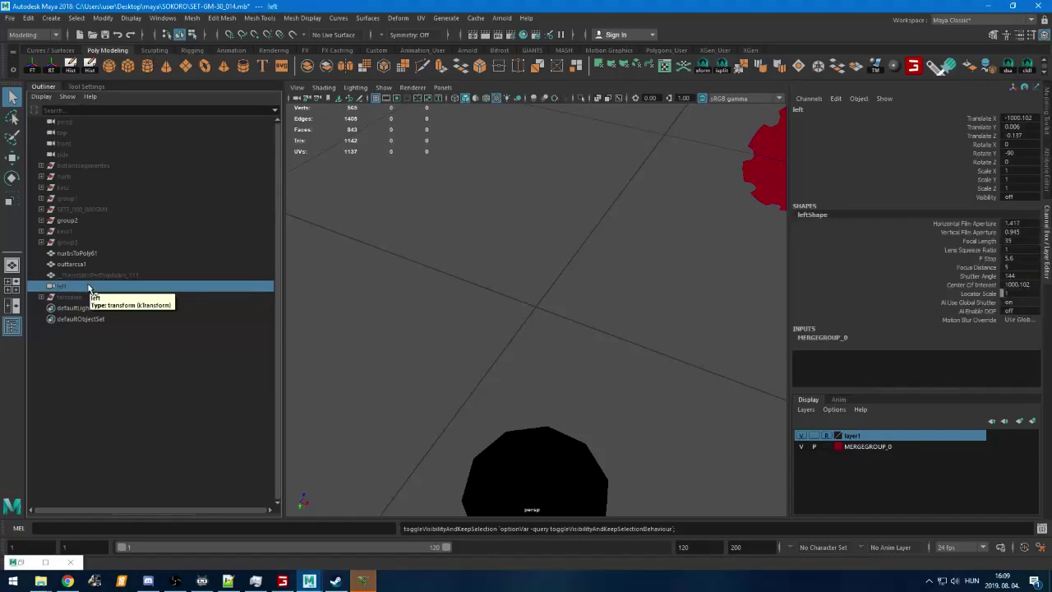
{"action": "left_click_drag", "start_coordinate": [90, 289], "coordinate": [98, 160]}
{"action": "scroll", "coordinate": [448, 322], "scroll_direction": "down", "scroll_amount": 4}
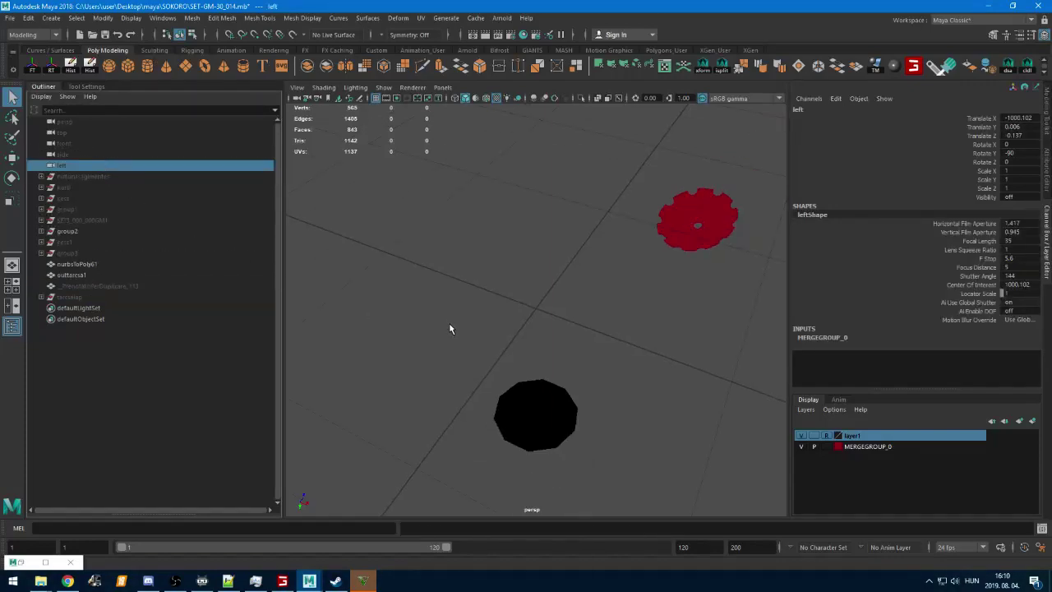
{"action": "left_click", "coordinate": [561, 308]}
Examine the scene in the four-view layout and the side view, and return to the full perspective view
{"action": "key", "text": "space"}
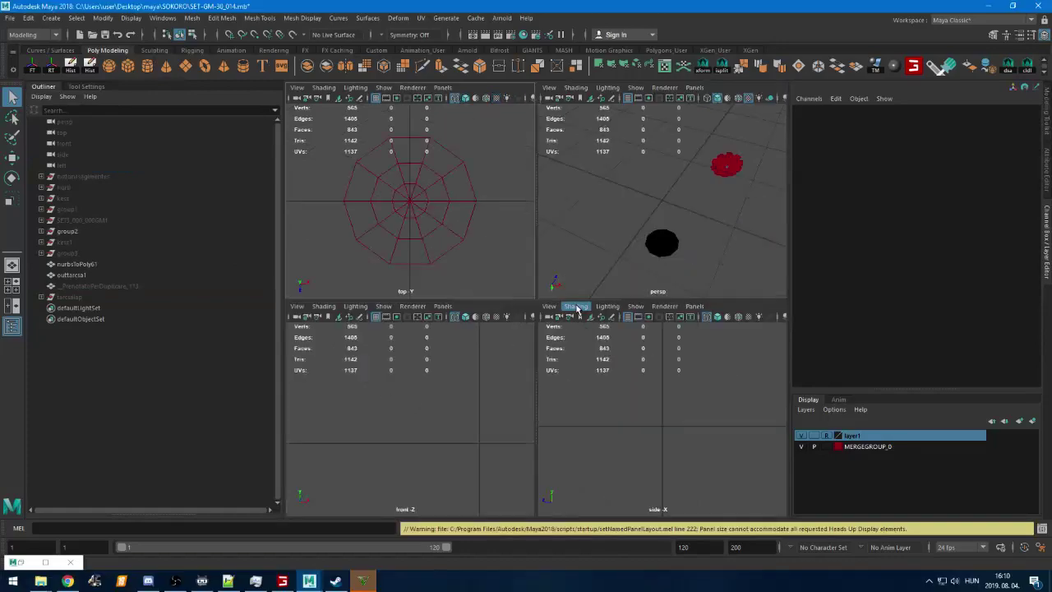
{"action": "key", "text": "space"}
{"action": "key", "text": "space"}
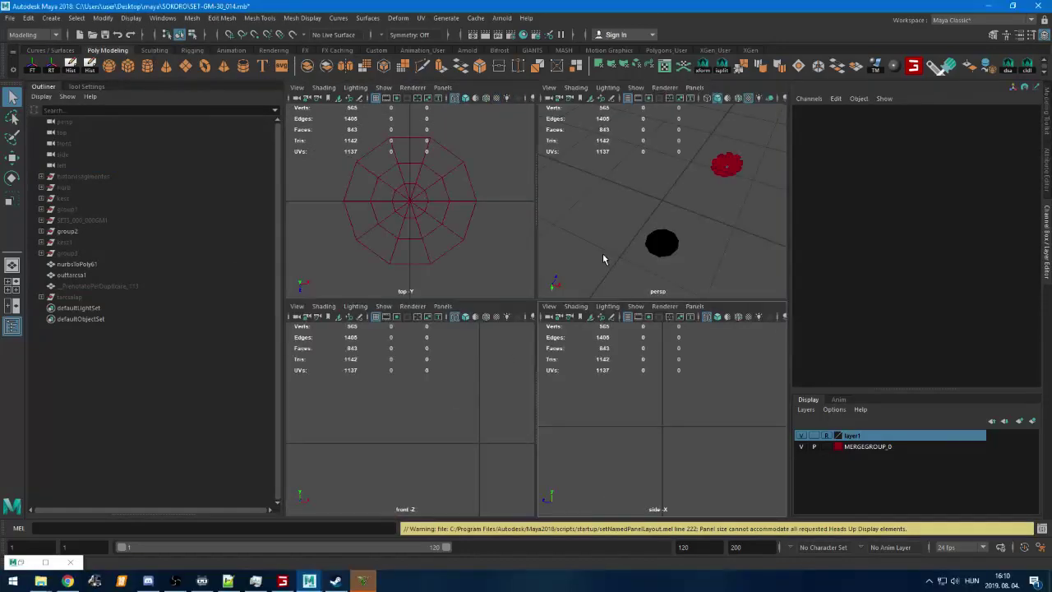
{"action": "key", "text": "f"}
{"action": "key", "text": "space"}
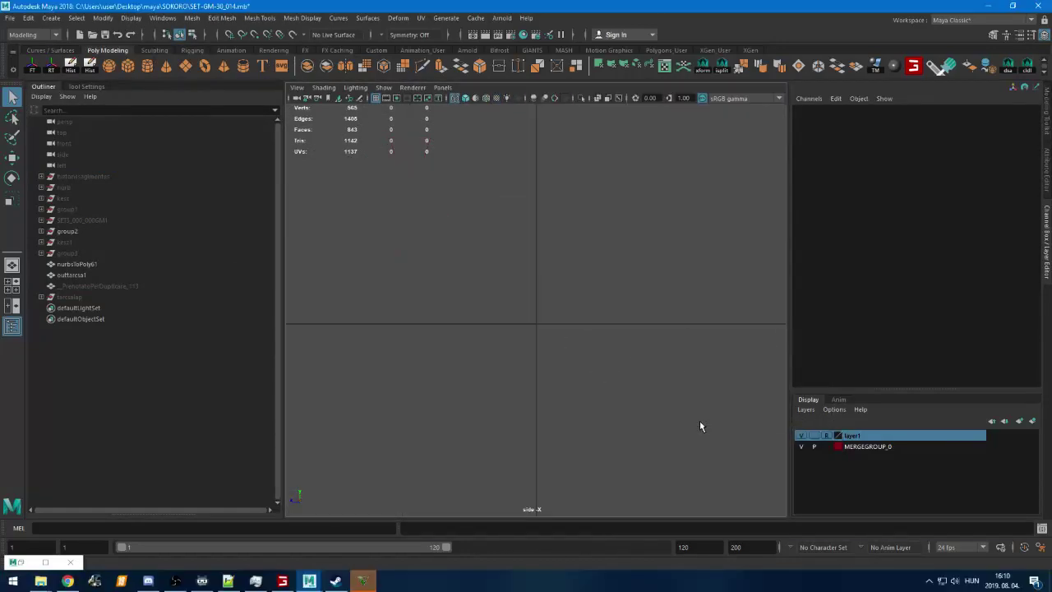
{"action": "key", "text": "space"}
{"action": "key", "text": "space"}
{"action": "key", "text": "space"}
{"action": "key", "text": "space"}
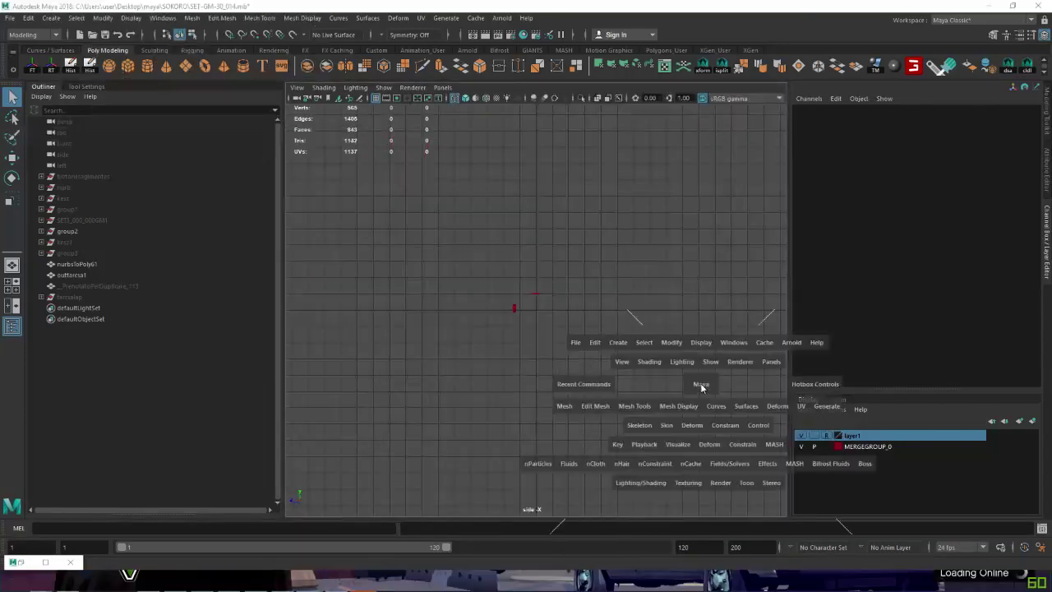
{"action": "key", "text": "space"}
{"action": "left_click_drag", "start_coordinate": [624, 329], "coordinate": [504, 85], "text": "alt"}
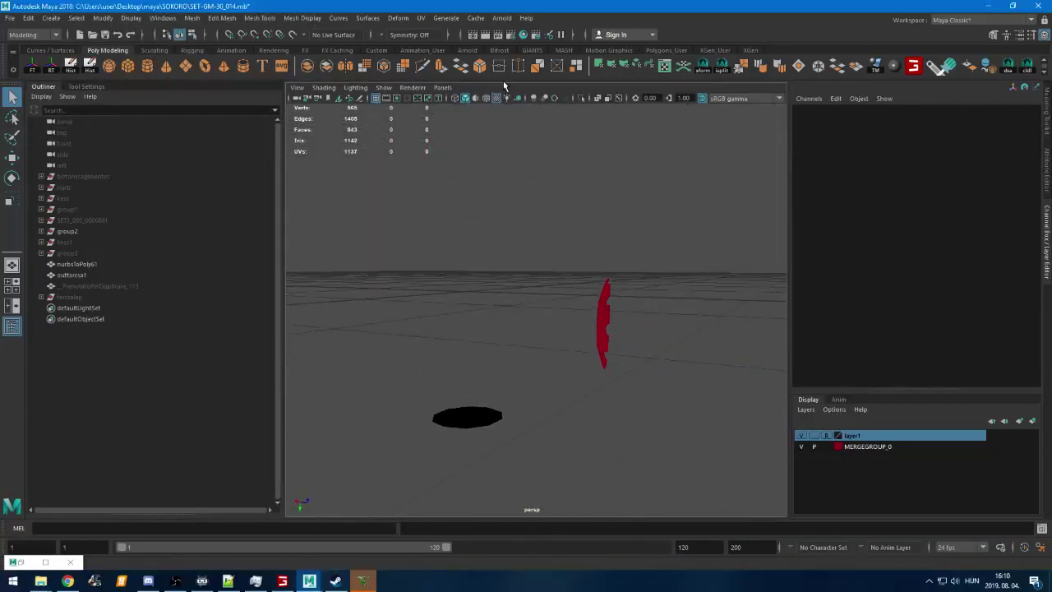
Unhide group3, the hub parts at the centre of the red disc
{"action": "left_click", "coordinate": [82, 242]}
{"action": "left_click", "coordinate": [88, 264]}
{"action": "left_click", "coordinate": [86, 253]}
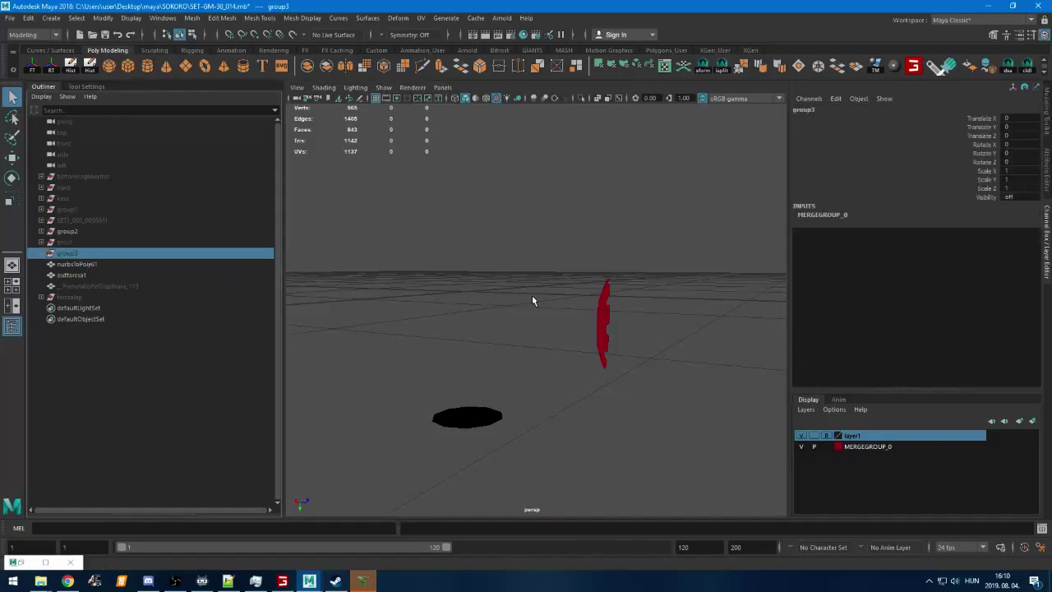
{"action": "key", "text": "h"}
{"action": "left_click_drag", "start_coordinate": [535, 321], "coordinate": [580, 345], "text": "alt"}
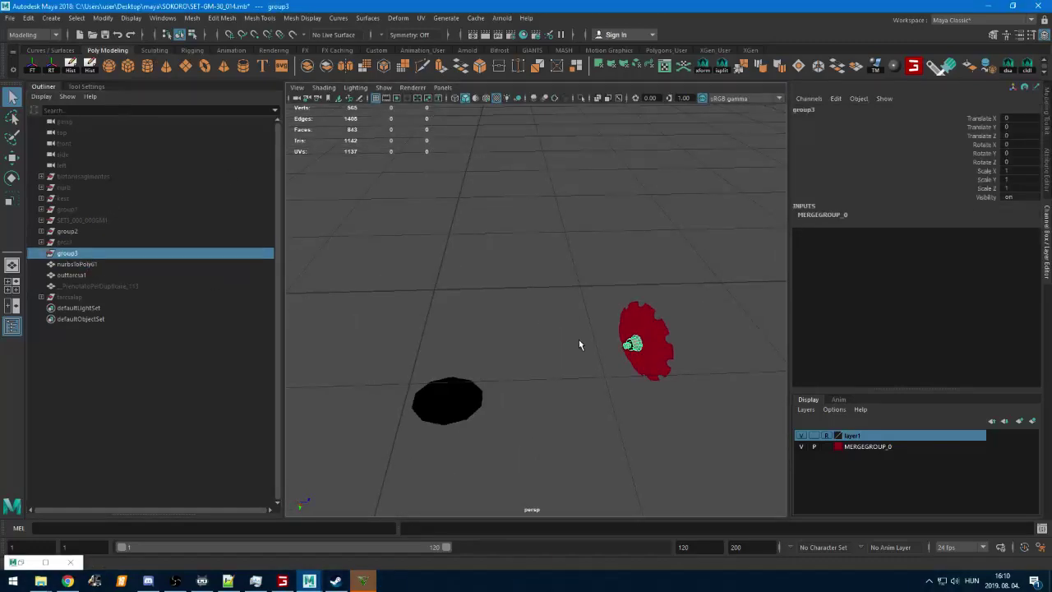
{"action": "left_click", "coordinate": [74, 234]}
{"action": "left_click", "coordinate": [73, 253]}
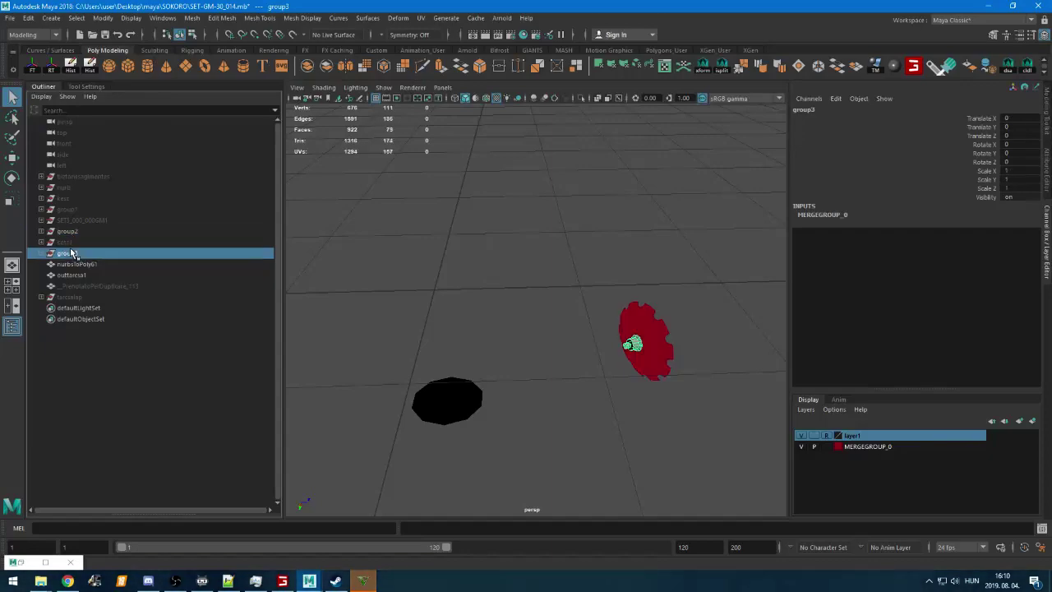
Unhide the kesz1 group containing the implement's frame and roller
{"action": "double_click", "coordinate": [69, 244]}
{"action": "left_click", "coordinate": [483, 234]}
{"action": "left_click", "coordinate": [74, 238]}
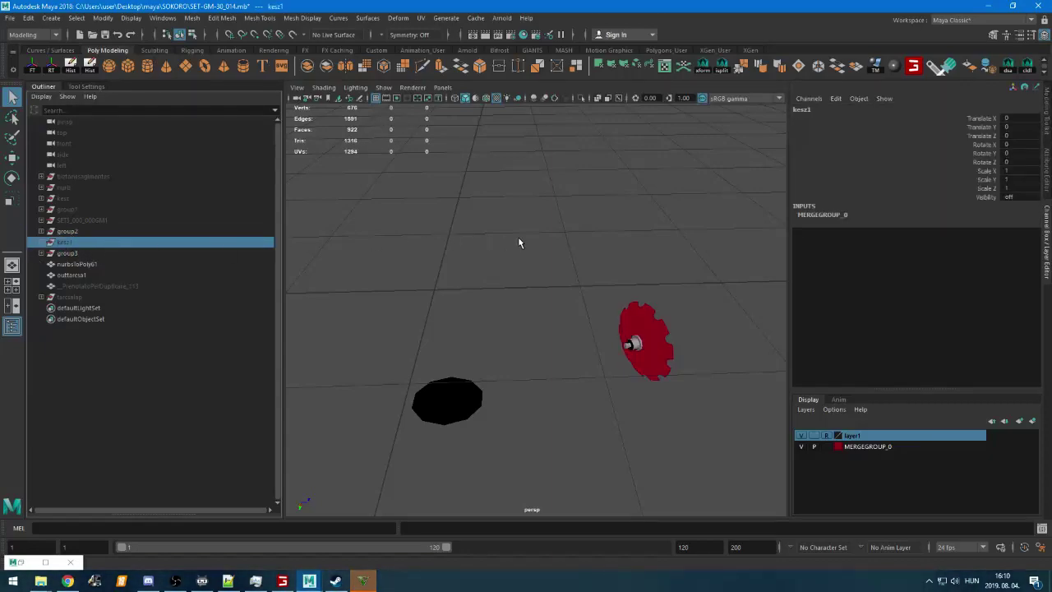
{"action": "key", "text": "h"}
{"action": "left_click_drag", "start_coordinate": [688, 277], "coordinate": [494, 243], "text": "alt"}
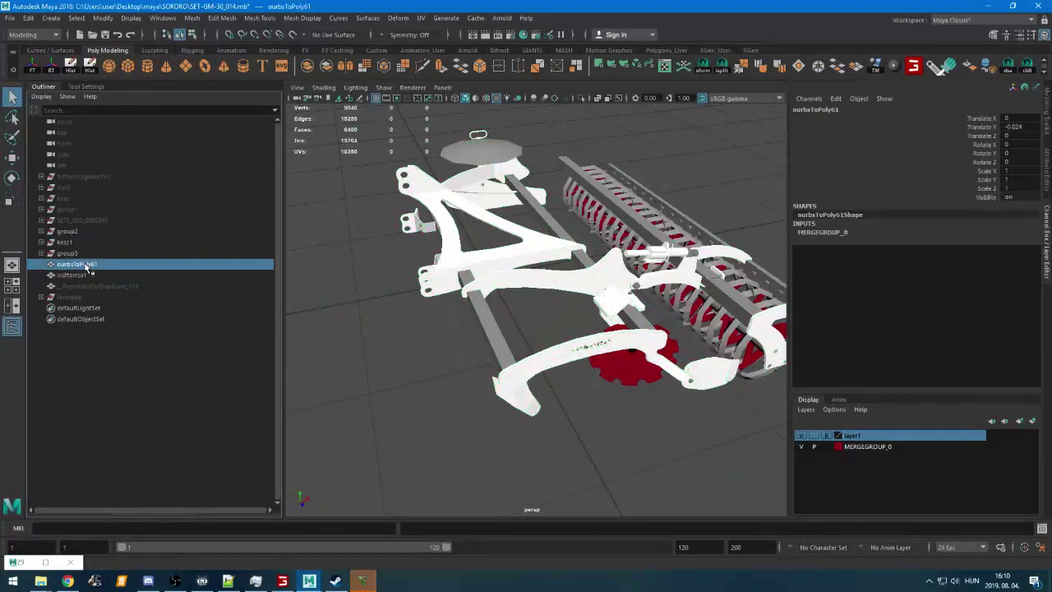
Delete outtarcsa1, the hidden PrenotatoPerDuplicare mesh and tarcsalap from the Outliner, plus the red notched disc on the hub
{"action": "left_click", "coordinate": [89, 276]}
{"action": "key", "text": "Delete"}
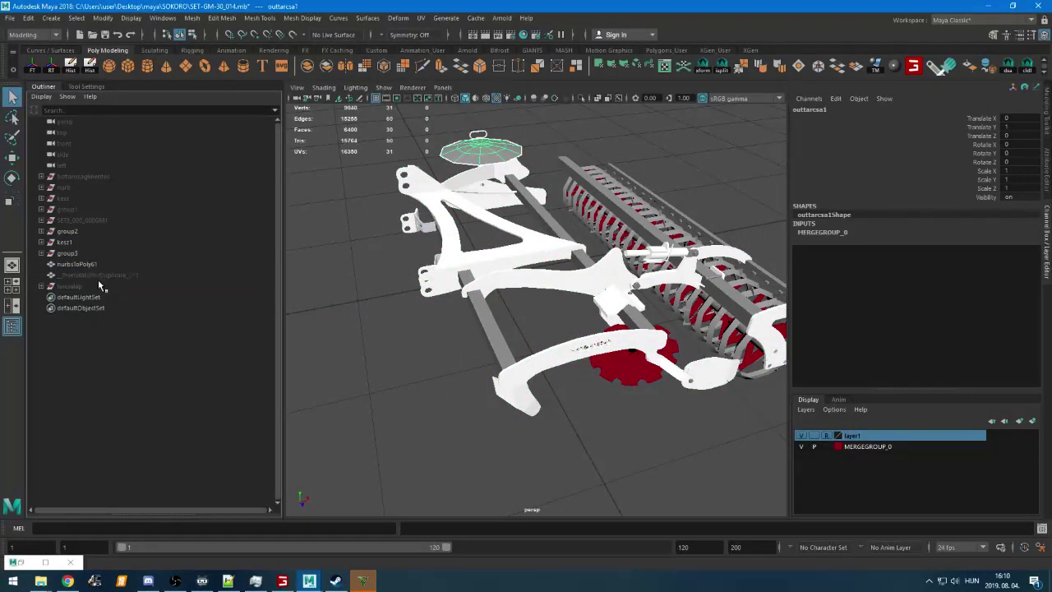
{"action": "left_click", "coordinate": [94, 277]}
{"action": "key", "text": "Delete"}
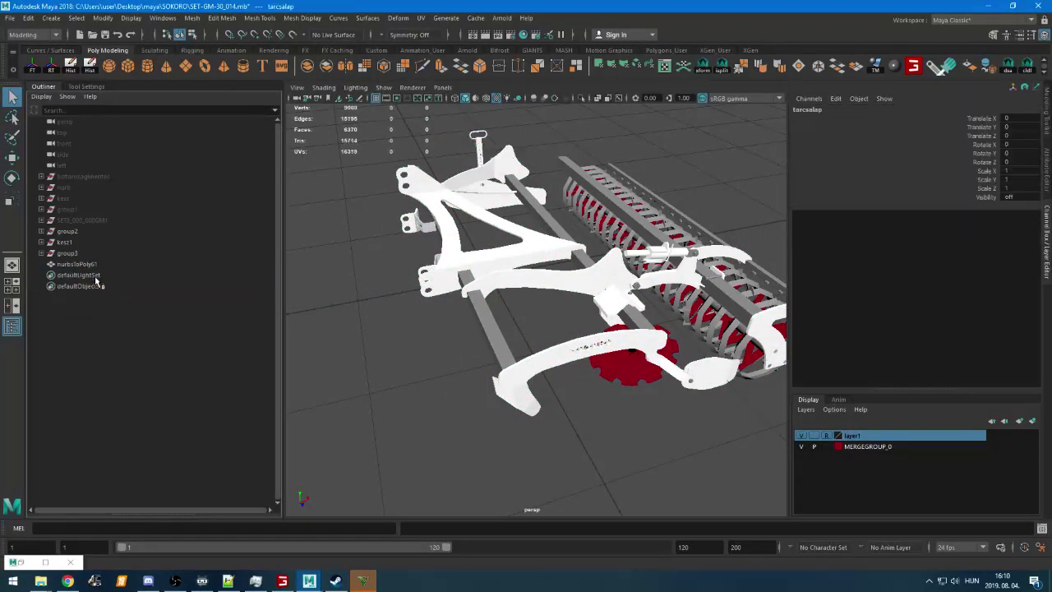
{"action": "left_click", "coordinate": [634, 378]}
{"action": "key", "text": "Delete"}
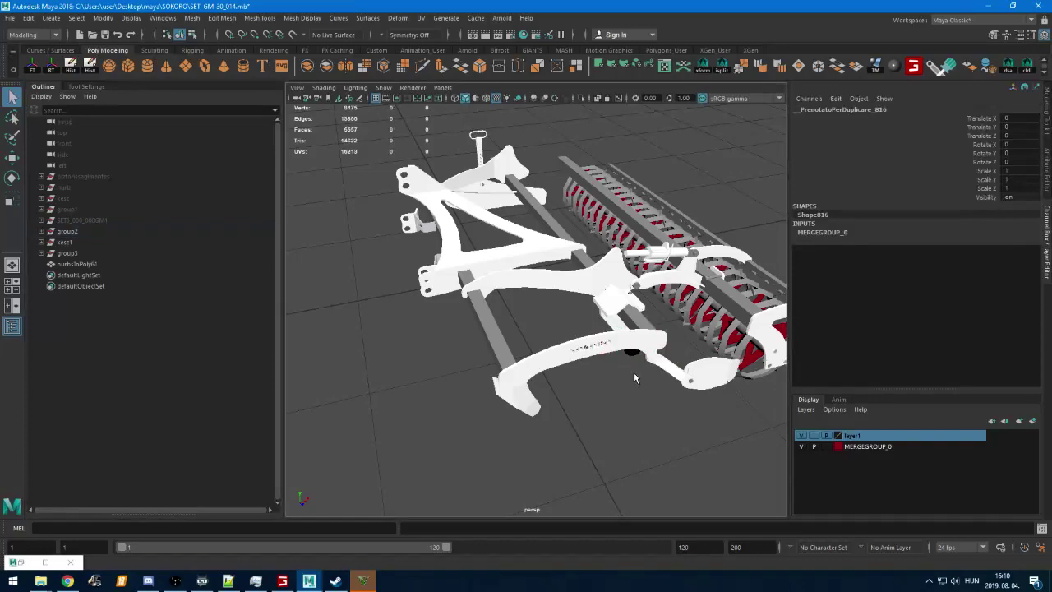
Select group3 and examine up close how its hub sits at the end of the arm
{"action": "left_click", "coordinate": [69, 254]}
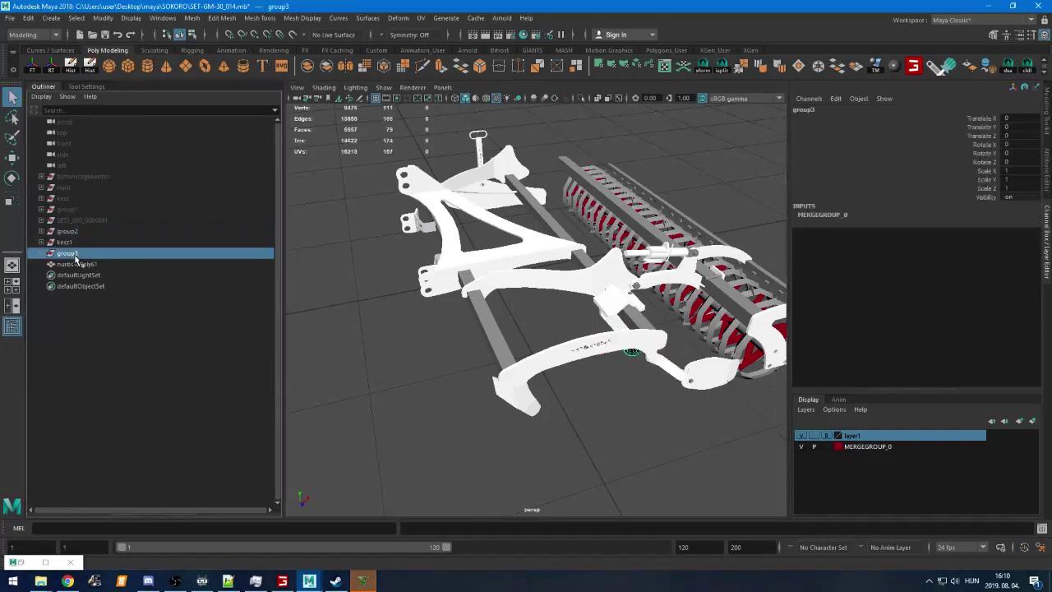
{"action": "left_click_drag", "start_coordinate": [485, 444], "coordinate": [437, 401], "text": "alt"}
{"action": "right_click_drag", "start_coordinate": [437, 400], "coordinate": [564, 410], "text": "alt"}
{"action": "middle_click_drag", "start_coordinate": [565, 410], "coordinate": [570, 364], "text": "alt"}
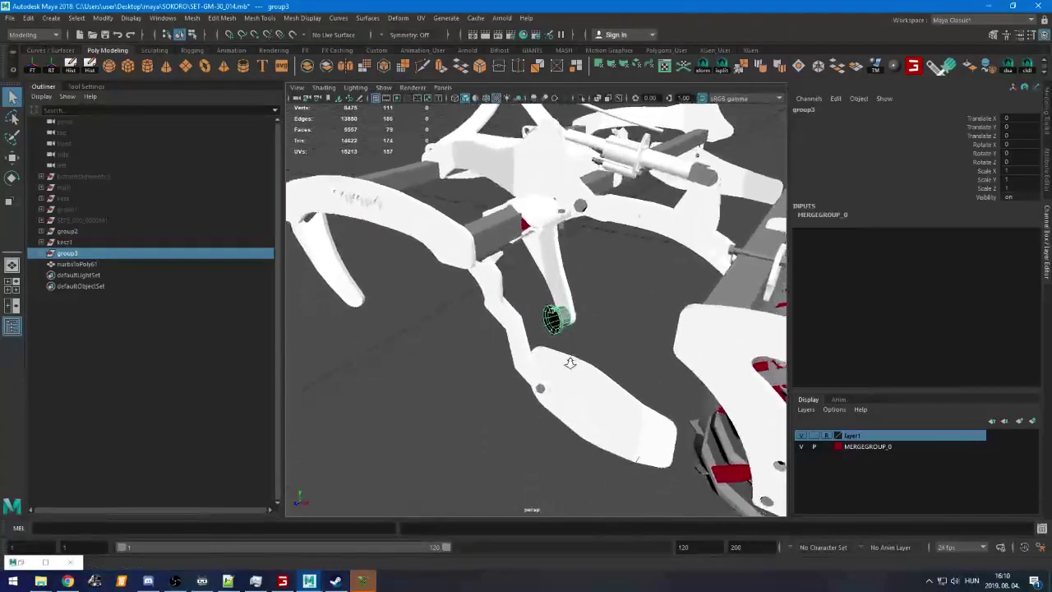
{"action": "scroll", "coordinate": [570, 364], "scroll_direction": "up", "scroll_amount": 3}
{"action": "left_click_drag", "start_coordinate": [573, 364], "coordinate": [597, 413], "text": "alt"}
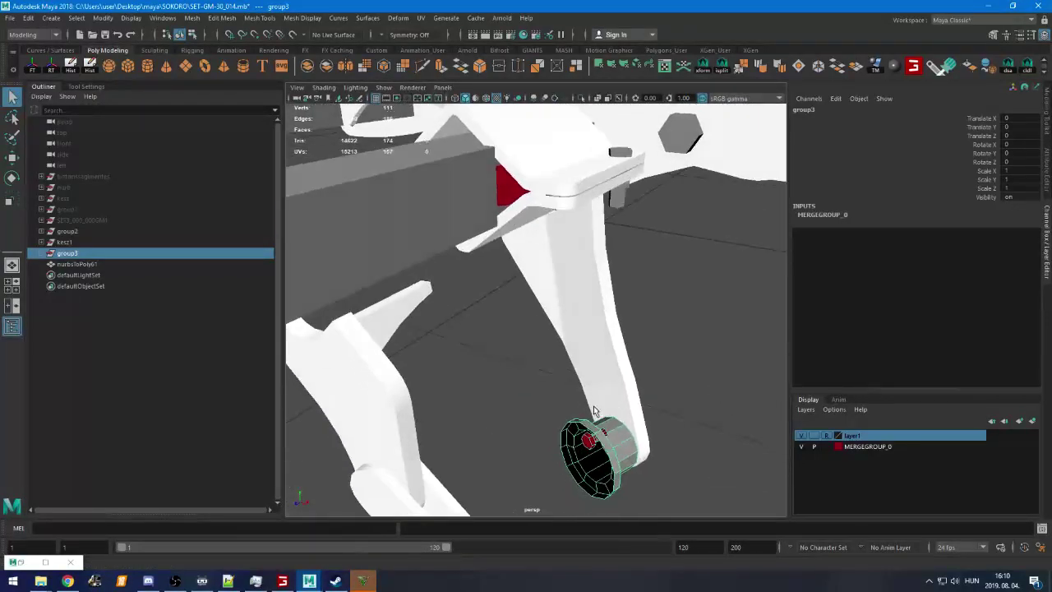
Inspect the red gumi part and the hub bolt csavar6 up close, and view the whole implement from several sides
{"action": "left_click", "coordinate": [484, 195]}
{"action": "left_click", "coordinate": [508, 195]}
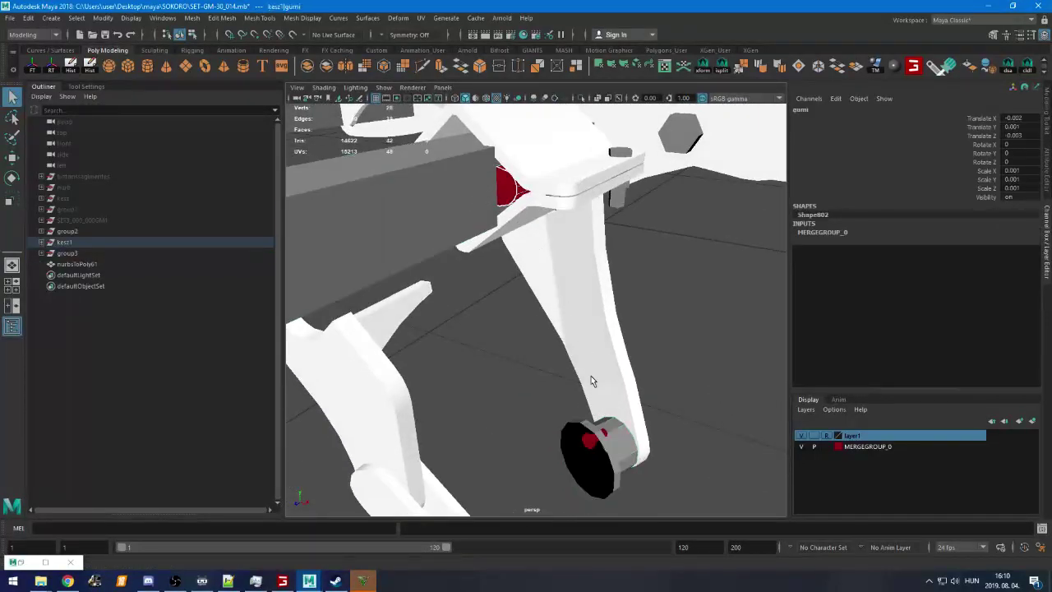
{"action": "left_click", "coordinate": [597, 436]}
{"action": "left_click", "coordinate": [588, 441]}
{"action": "key", "text": "f"}
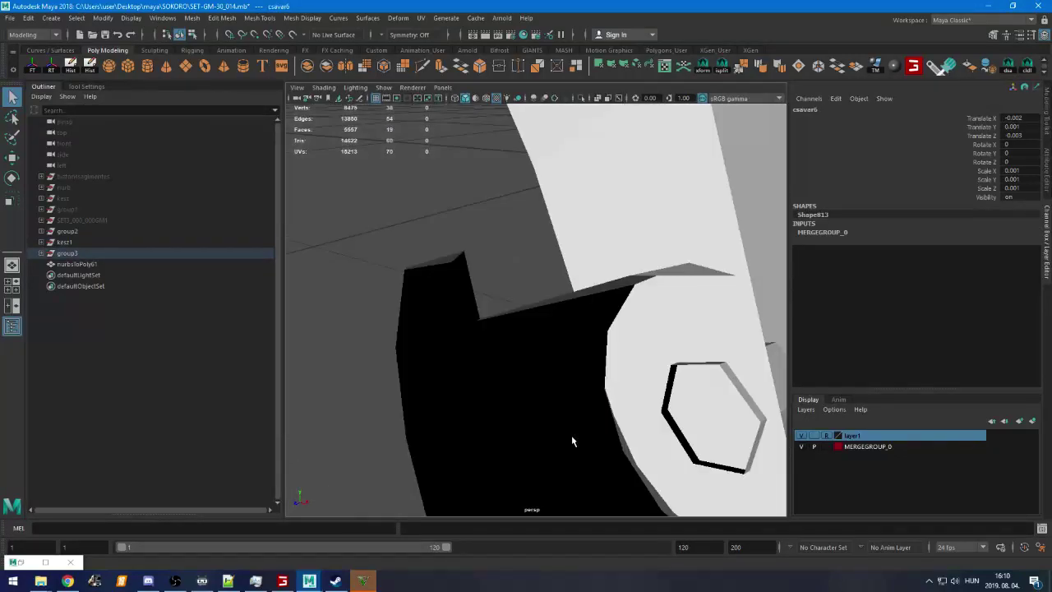
{"action": "left_click_drag", "start_coordinate": [570, 439], "coordinate": [630, 398], "text": "alt"}
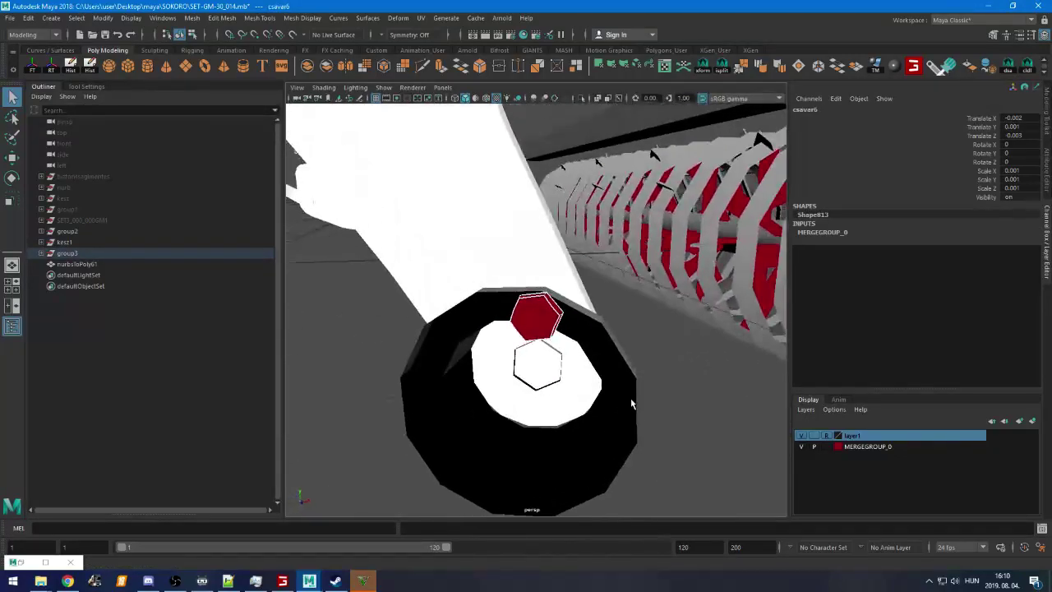
{"action": "right_click_drag", "start_coordinate": [630, 397], "coordinate": [620, 284], "text": "alt"}
{"action": "left_click_drag", "start_coordinate": [621, 283], "coordinate": [408, 415], "text": "alt"}
{"action": "right_click_drag", "start_coordinate": [408, 415], "coordinate": [378, 448], "text": "alt"}
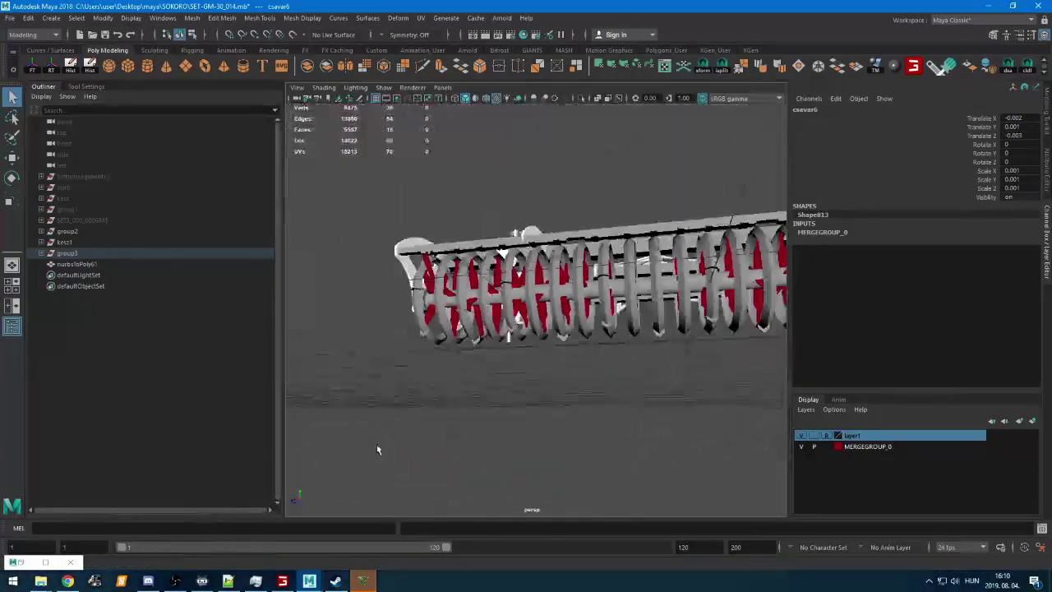
{"action": "left_click_drag", "start_coordinate": [378, 448], "coordinate": [589, 389], "text": "alt"}
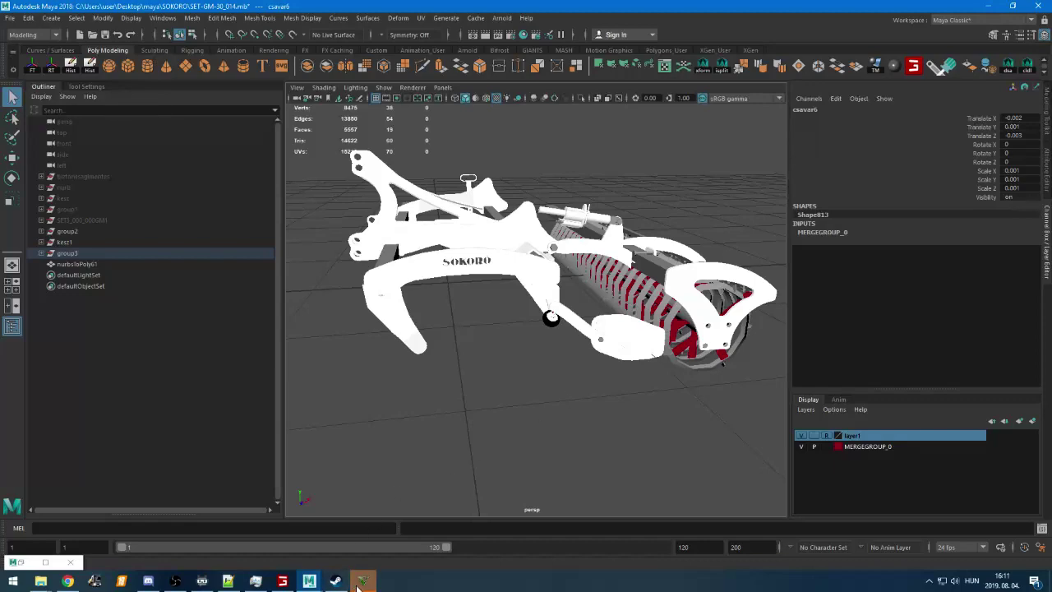
Check the Grand Theft Auto V loading screen, return to Maya and clear the selection
{"action": "mouse_move", "coordinate": [359, 585]}
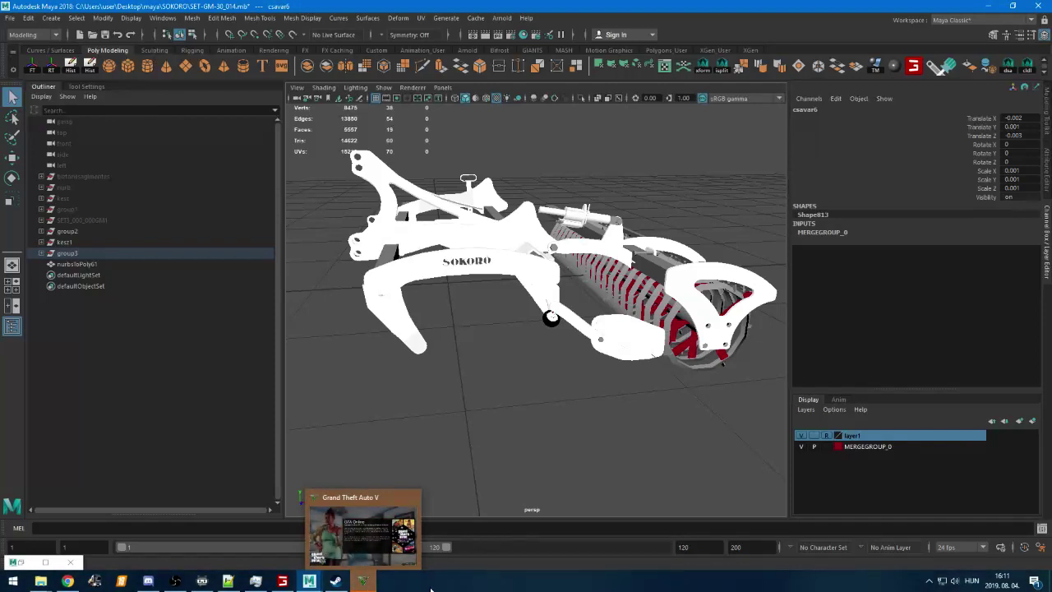
{"action": "left_click", "coordinate": [362, 581]}
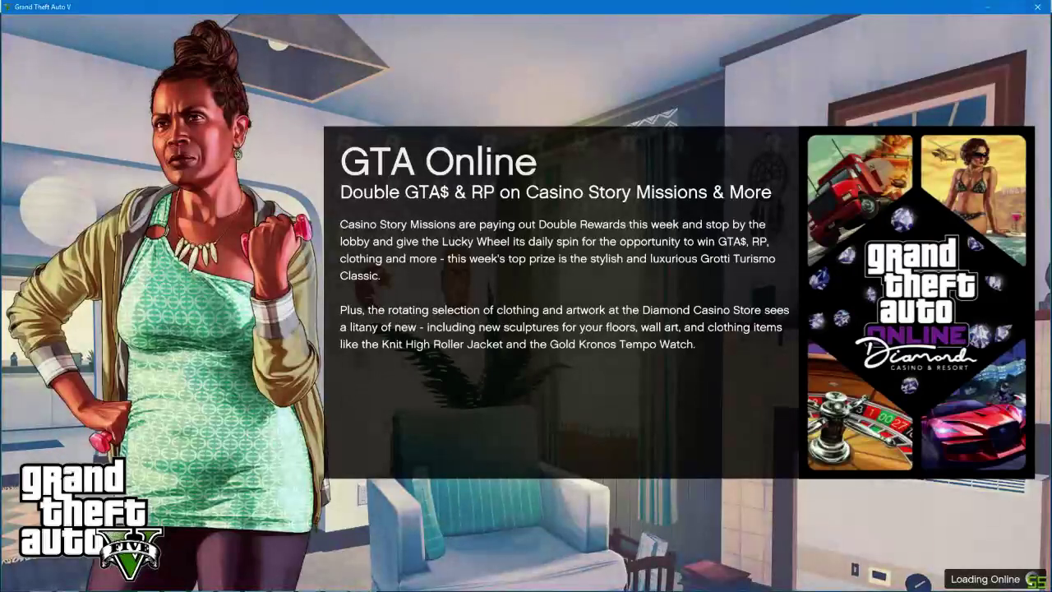
{"action": "key", "text": "alt+Tab"}
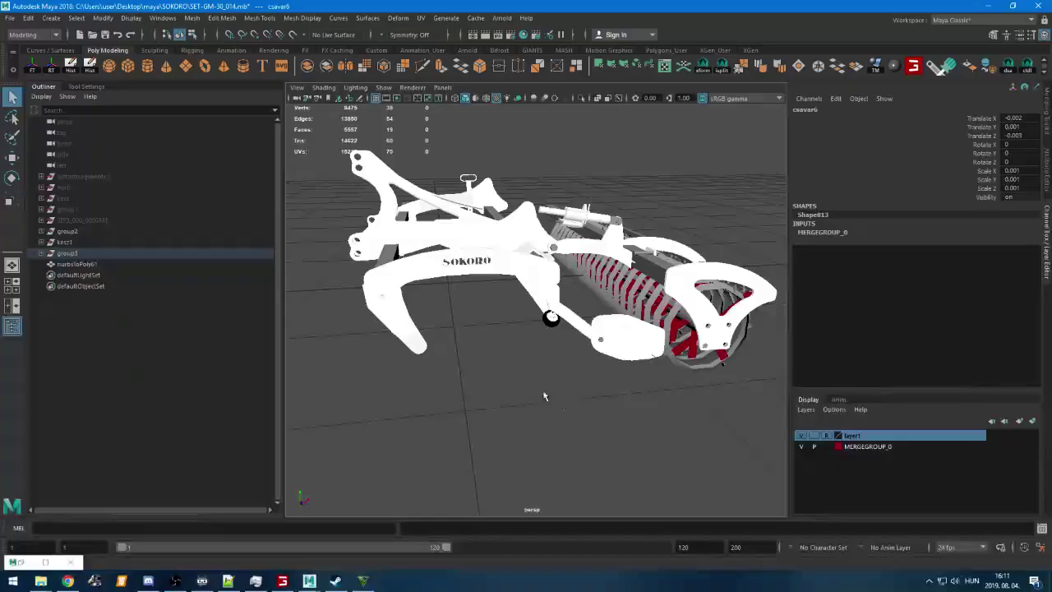
{"action": "left_click", "coordinate": [657, 403]}
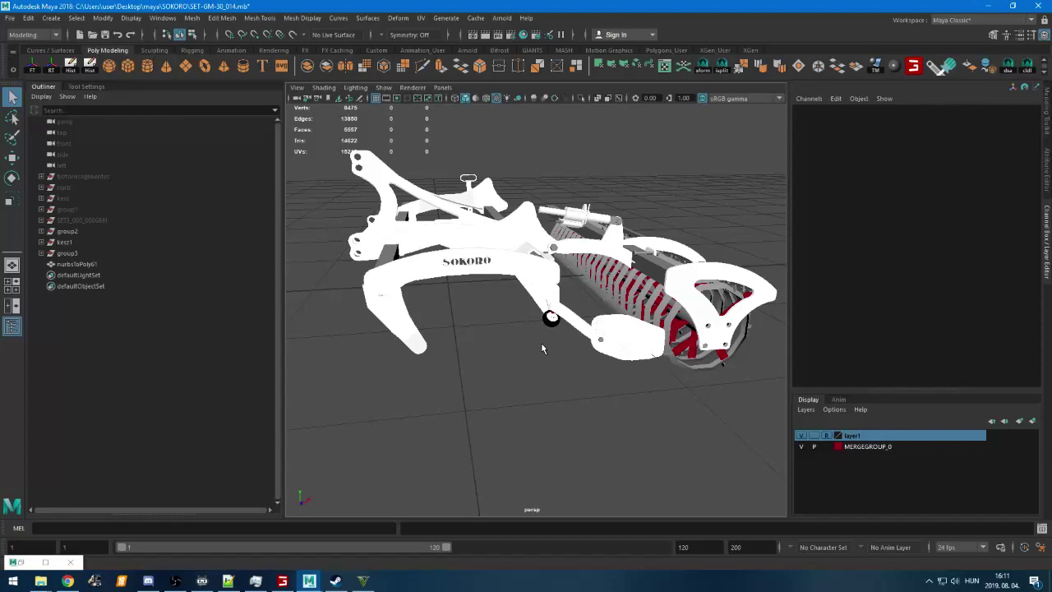
Inspect the implement from the rear and below, closing in on the hub at the end of the disc arm
{"action": "key", "text": "w"}
{"action": "scroll", "coordinate": [501, 327], "scroll_direction": "down", "scroll_amount": 5}
{"action": "left_click_drag", "start_coordinate": [549, 348], "coordinate": [487, 445], "text": "alt"}
{"action": "scroll", "coordinate": [520, 345], "scroll_direction": "up", "scroll_amount": 4}
{"action": "middle_click_drag", "start_coordinate": [487, 445], "coordinate": [567, 386], "text": "alt"}
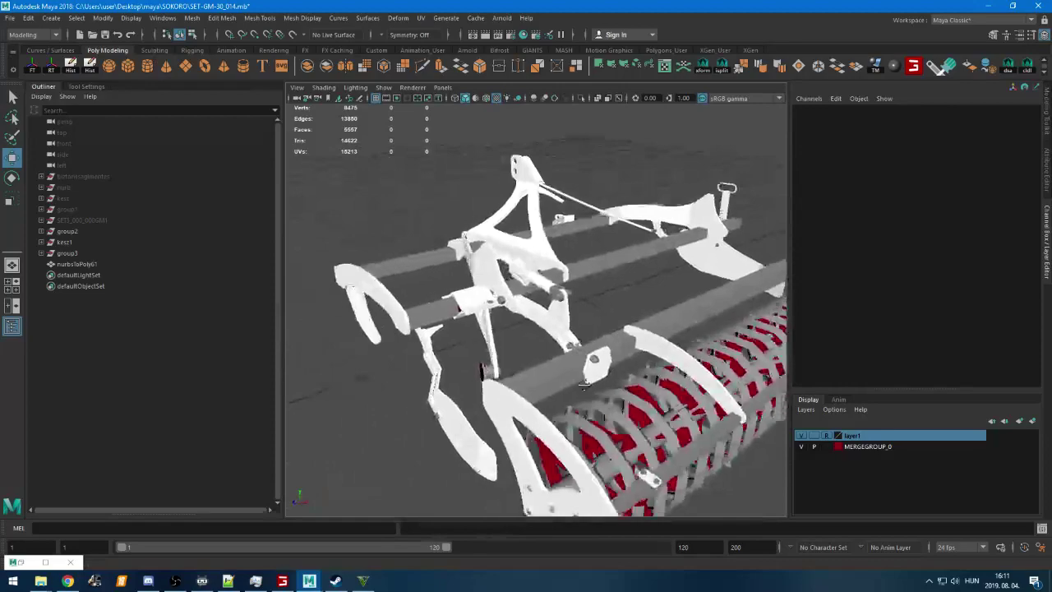
{"action": "left_click_drag", "start_coordinate": [567, 386], "coordinate": [526, 370], "text": "alt"}
{"action": "right_click_drag", "start_coordinate": [526, 370], "coordinate": [642, 437], "text": "alt"}
{"action": "key", "text": "ctrl+1"}
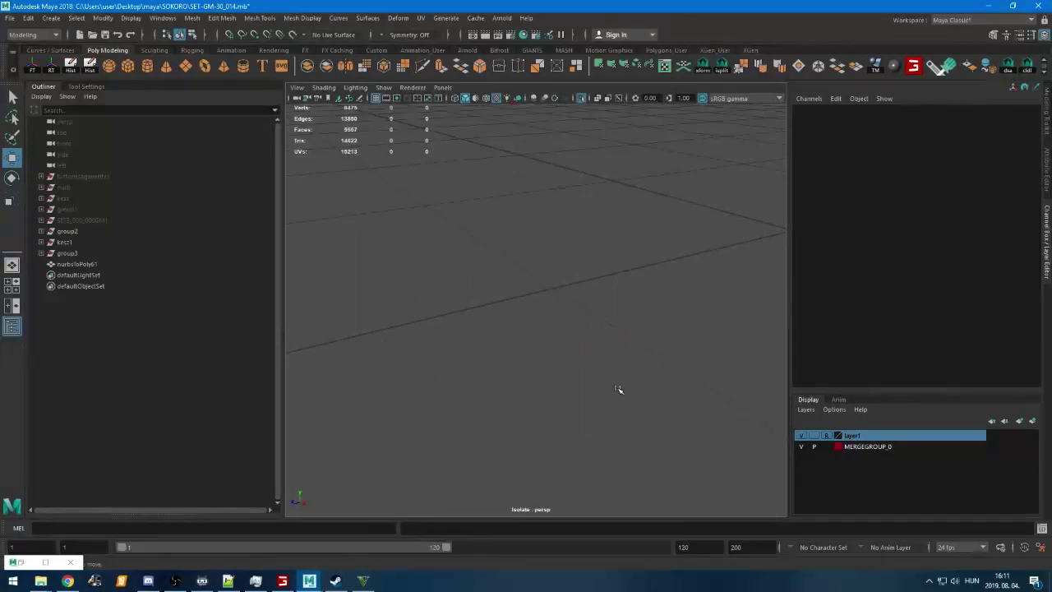
{"action": "key", "text": "ctrl+1"}
{"action": "left_click_drag", "start_coordinate": [616, 386], "coordinate": [499, 352], "text": "alt"}
Select group3, its hub cylinder pCylinder1 and the bolt csavar, examining up close how the hub meets the arm
{"action": "left_click", "coordinate": [91, 253]}
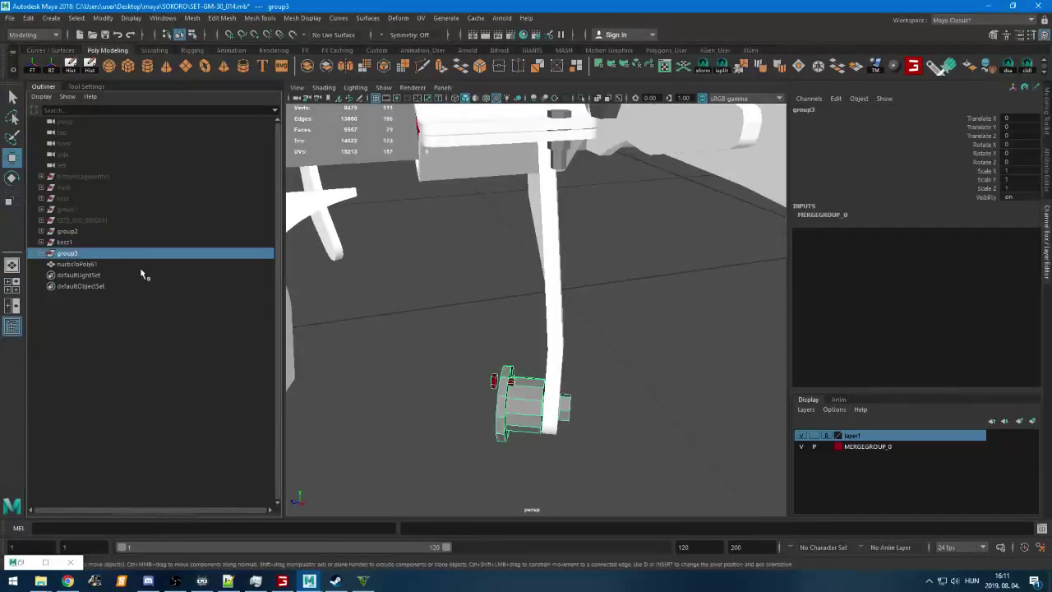
{"action": "right_click", "coordinate": [420, 268]}
{"action": "right_click", "coordinate": [420, 266]}
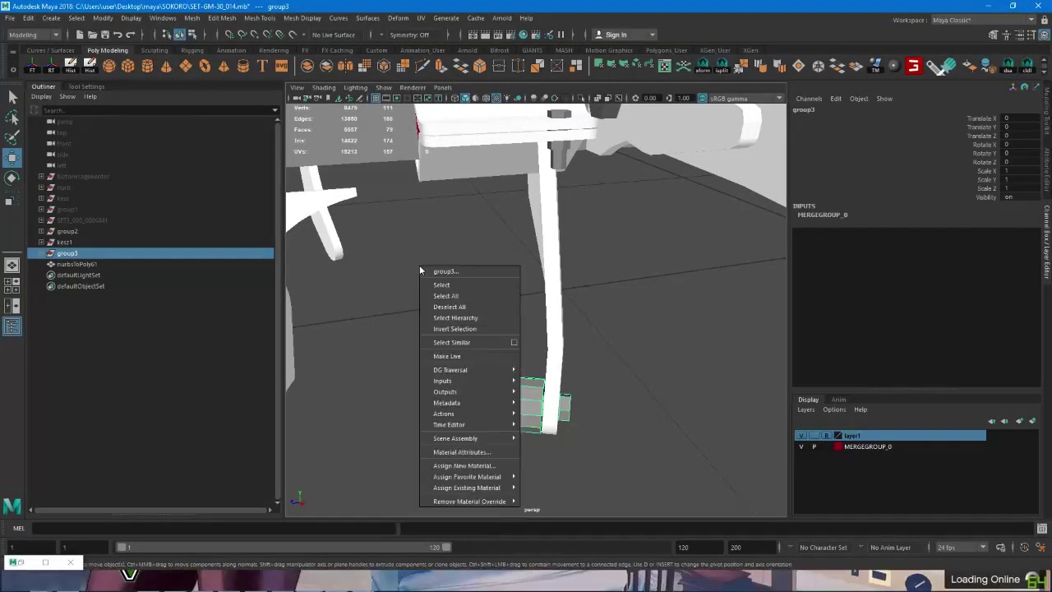
{"action": "left_click", "coordinate": [451, 257]}
{"action": "left_click", "coordinate": [511, 400]}
{"action": "left_click_drag", "start_coordinate": [511, 399], "coordinate": [446, 418], "text": "alt"}
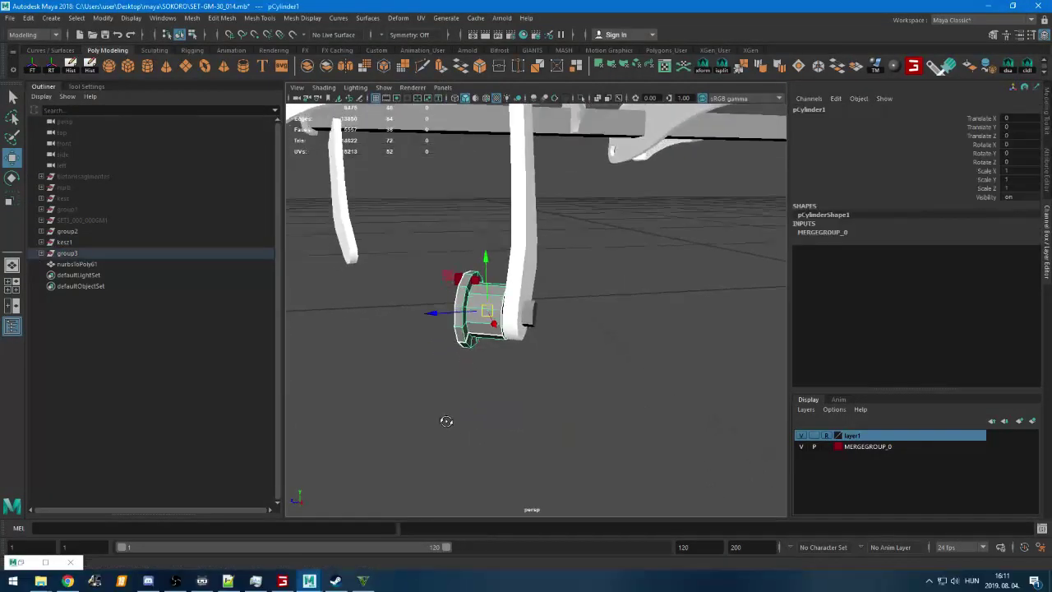
{"action": "right_click_drag", "start_coordinate": [447, 418], "coordinate": [529, 327], "text": "alt"}
{"action": "left_click", "coordinate": [525, 300]}
{"action": "left_click_drag", "start_coordinate": [493, 321], "coordinate": [511, 336], "text": "alt"}
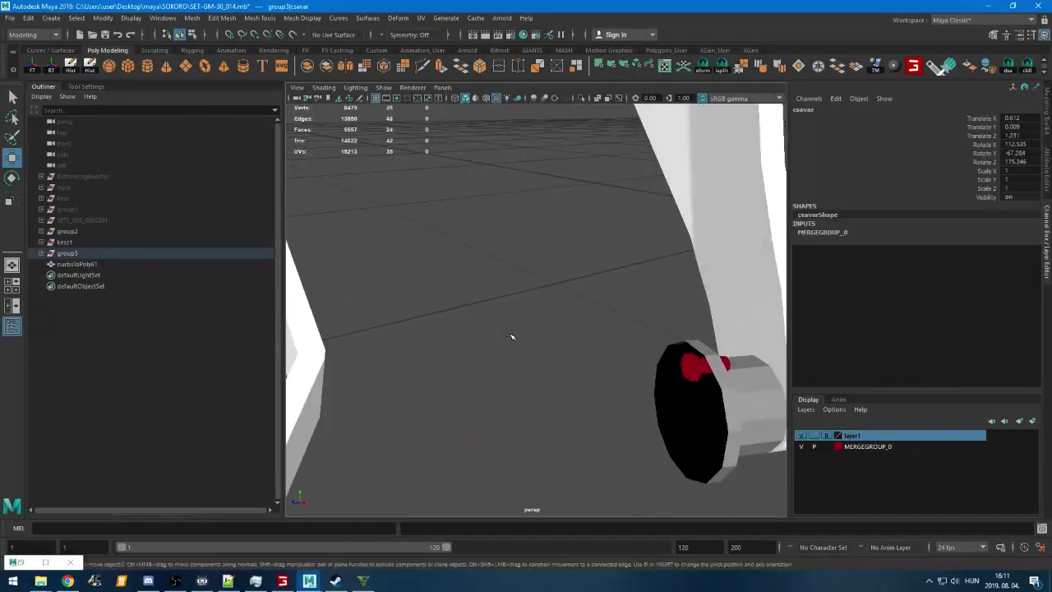
{"action": "left_click_drag", "start_coordinate": [611, 374], "coordinate": [577, 369], "text": "alt"}
{"action": "left_click", "coordinate": [445, 362]}
{"action": "key", "text": "f"}
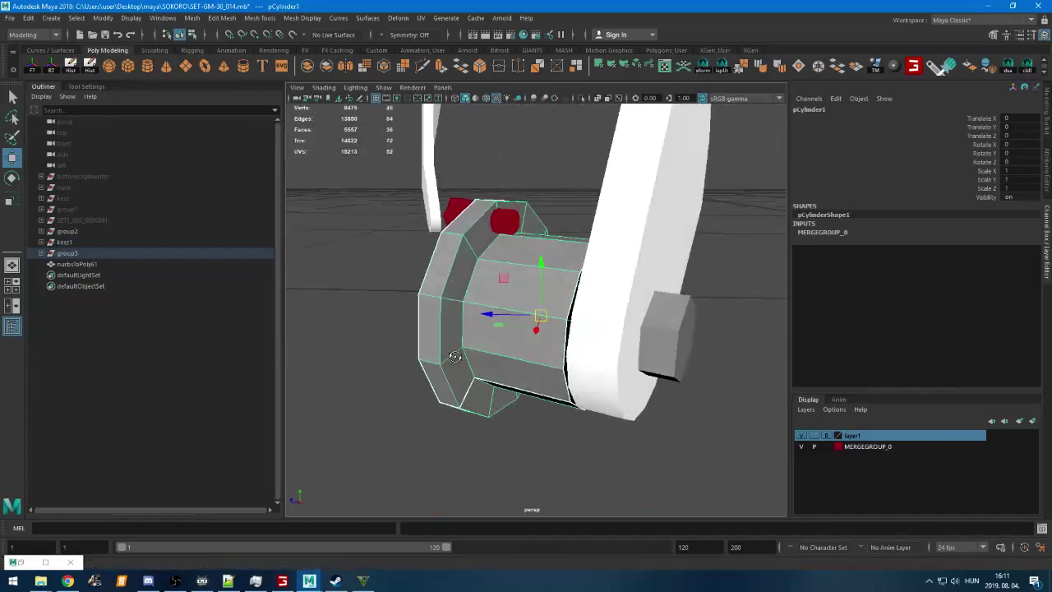
Select the edge loop at the arm end of hub cylinder pCylinder1, snap it towards the arm, and return to object mode
{"action": "left_click_drag", "start_coordinate": [446, 351], "coordinate": [519, 357], "text": "alt"}
{"action": "right_click", "coordinate": [805, 272]}
{"action": "right_click_drag", "start_coordinate": [746, 266], "coordinate": [721, 256]}
{"action": "double_click", "coordinate": [629, 276]}
{"action": "left_click_drag", "start_coordinate": [663, 334], "coordinate": [650, 334], "text": "alt"}
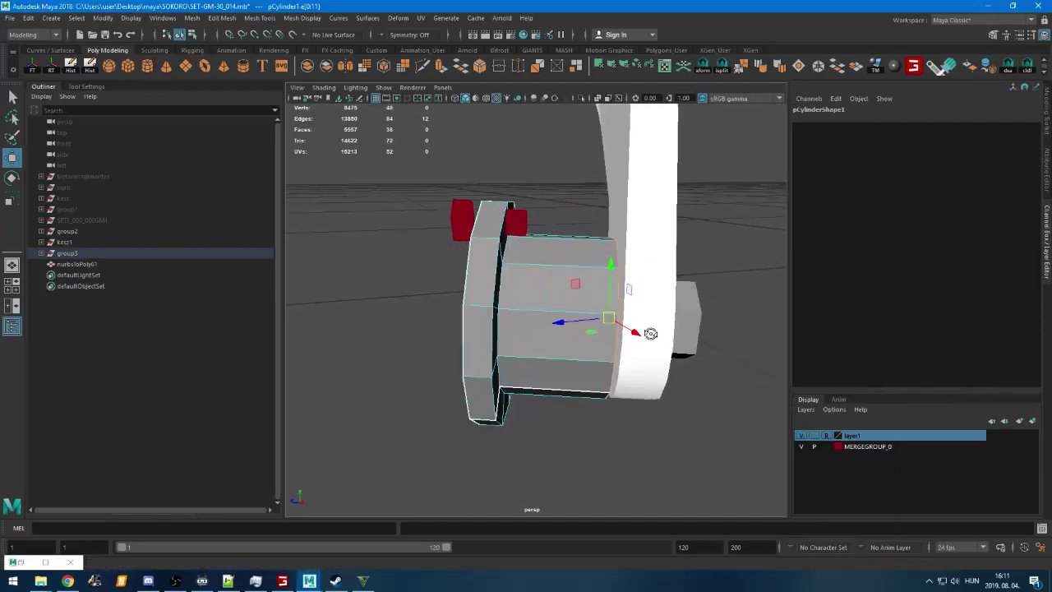
{"action": "key", "text": "c"}
{"action": "mouse_move", "coordinate": [575, 322]}
{"action": "left_mouse_down"}
{"action": "mouse_move", "coordinate": [630, 340]}
{"action": "mouse_move", "coordinate": [641, 397]}
{"action": "mouse_move", "coordinate": [544, 346]}
{"action": "mouse_move", "coordinate": [575, 321]}
{"action": "mouse_move", "coordinate": [623, 337]}
{"action": "mouse_move", "coordinate": [579, 329]}
{"action": "mouse_move", "coordinate": [606, 368]}
{"action": "mouse_move", "coordinate": [579, 358]}
{"action": "mouse_move", "coordinate": [603, 375]}
{"action": "left_mouse_up"}
{"action": "key", "text": "v"}
{"action": "key", "text": "4"}
{"action": "key", "text": "5"}
{"action": "key", "text": "r"}
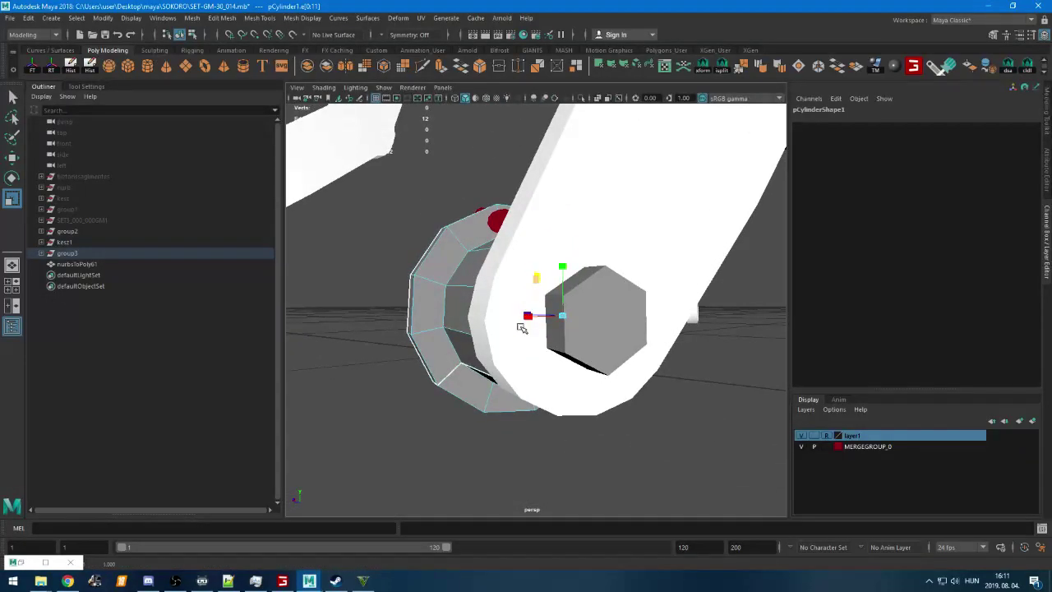
{"action": "left_click_drag", "start_coordinate": [524, 319], "coordinate": [651, 349], "text": "alt"}
{"action": "key", "text": "F8"}
{"action": "left_click", "coordinate": [730, 246]}
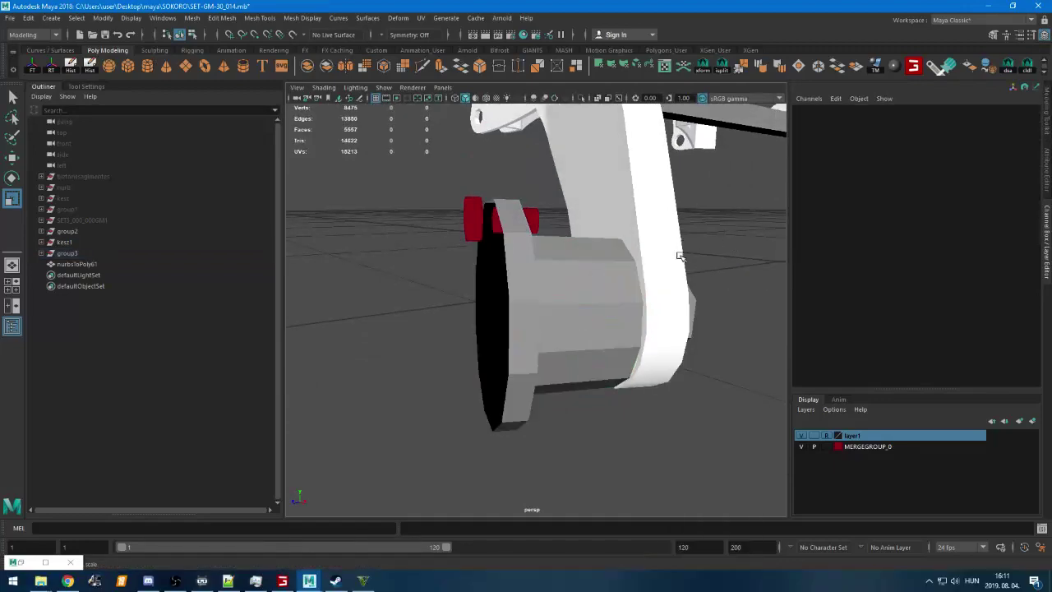
Select the hub cylinder and the arm part tarcsatartohatso with its bolt, and examine the joint from the outer side
{"action": "left_click", "coordinate": [594, 305]}
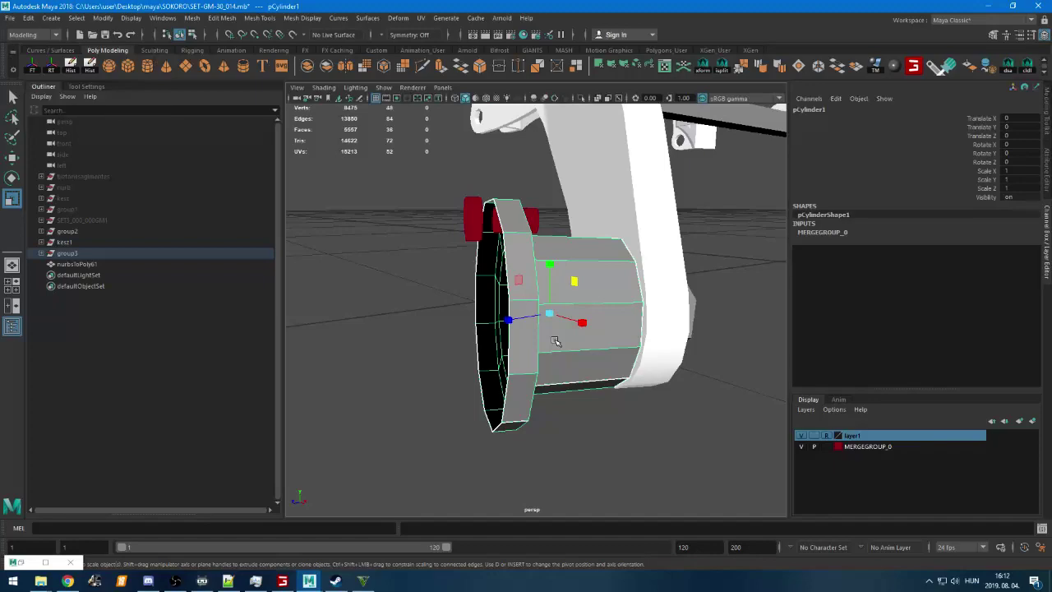
{"action": "key", "text": "alt+Tab"}
{"action": "key", "text": "alt+Tab"}
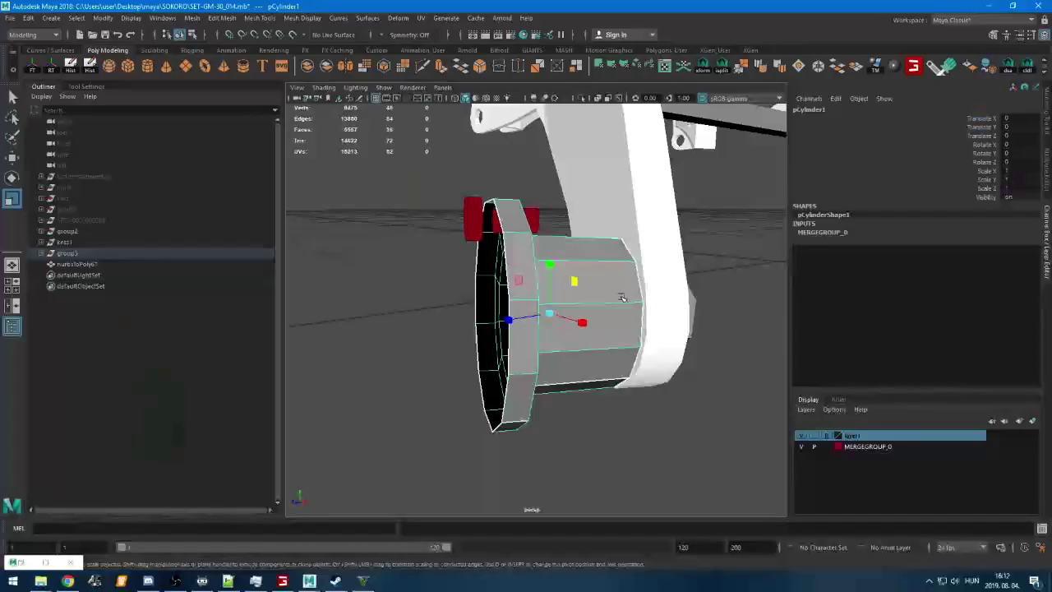
{"action": "left_click_drag", "start_coordinate": [646, 324], "coordinate": [650, 300]}
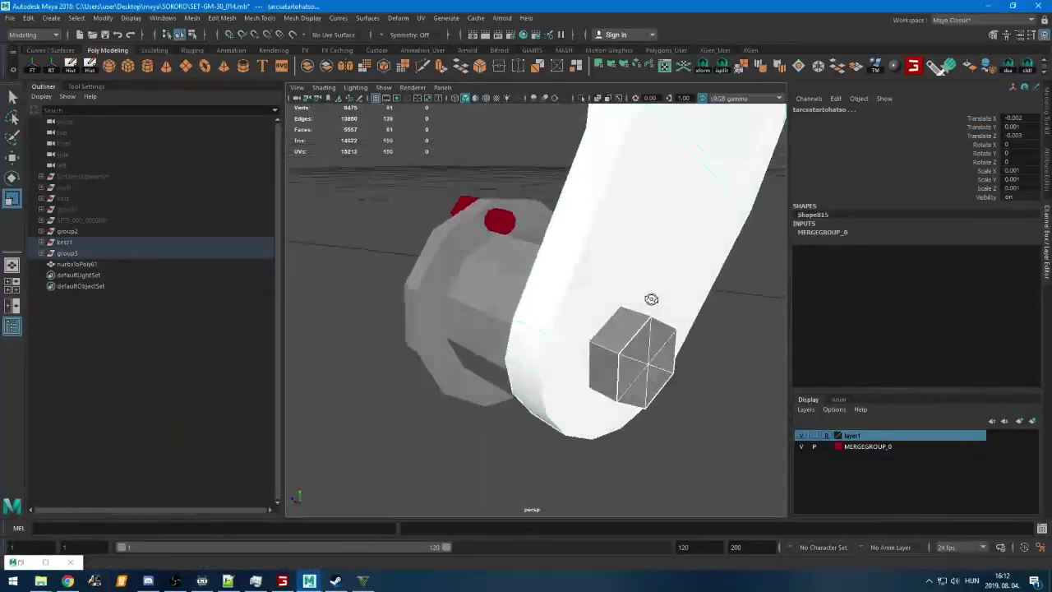
{"action": "scroll", "coordinate": [638, 344], "scroll_direction": "down", "scroll_amount": 8}
{"action": "left_click_drag", "start_coordinate": [633, 350], "coordinate": [564, 362], "text": "alt"}
{"action": "scroll", "coordinate": [564, 362], "scroll_direction": "up", "scroll_amount": 6}
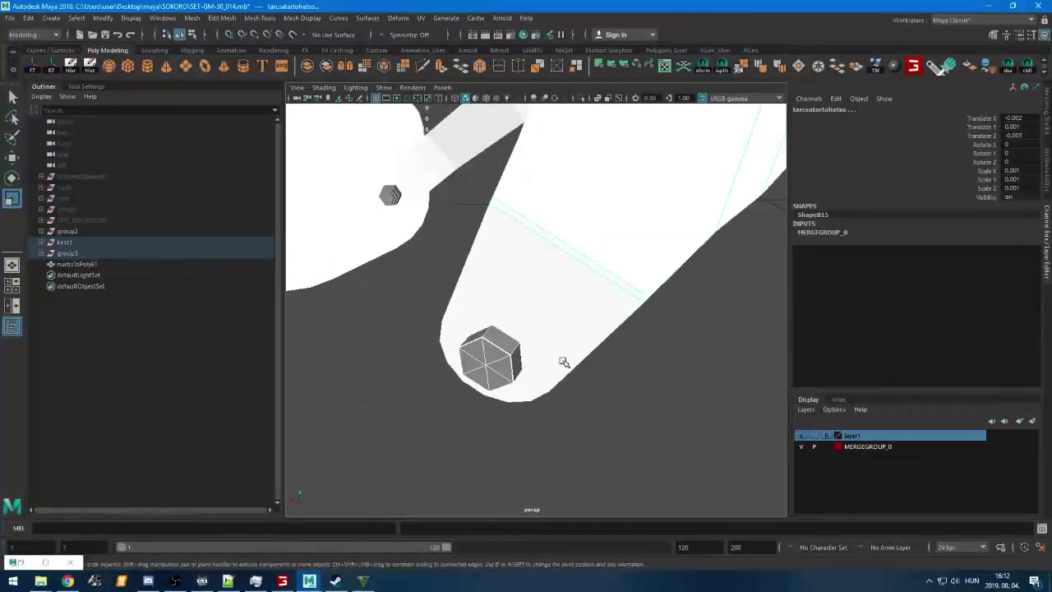
Select the entire visible implement to check its polygon counts
{"action": "scroll", "coordinate": [584, 404], "scroll_direction": "down", "scroll_amount": 5}
{"action": "scroll", "coordinate": [694, 348], "scroll_direction": "down", "scroll_amount": 5}
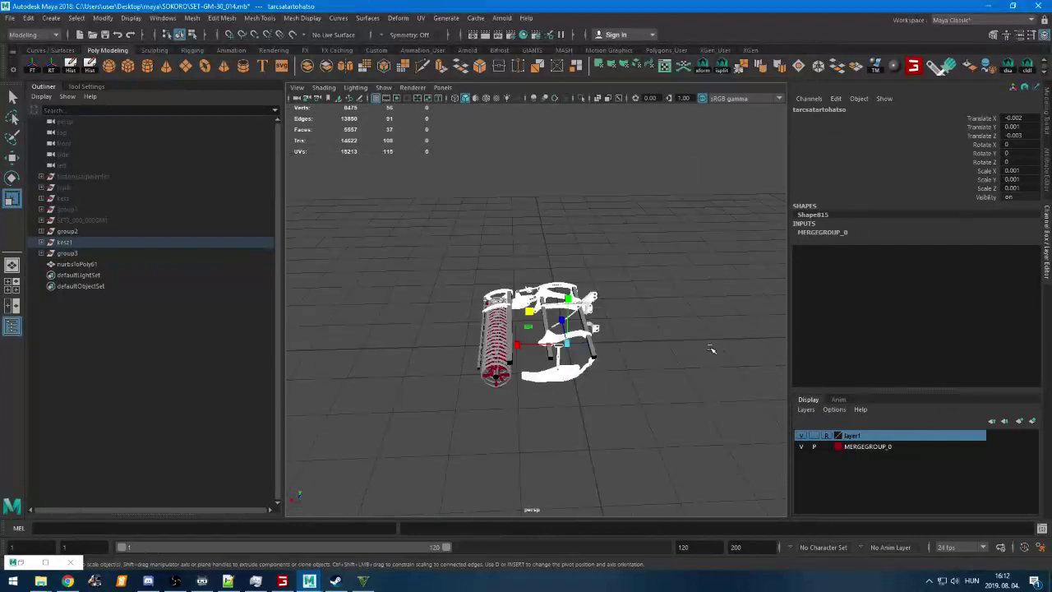
{"action": "left_click_drag", "start_coordinate": [712, 350], "coordinate": [682, 321], "text": "alt"}
{"action": "left_click_drag", "start_coordinate": [656, 225], "coordinate": [370, 452]}
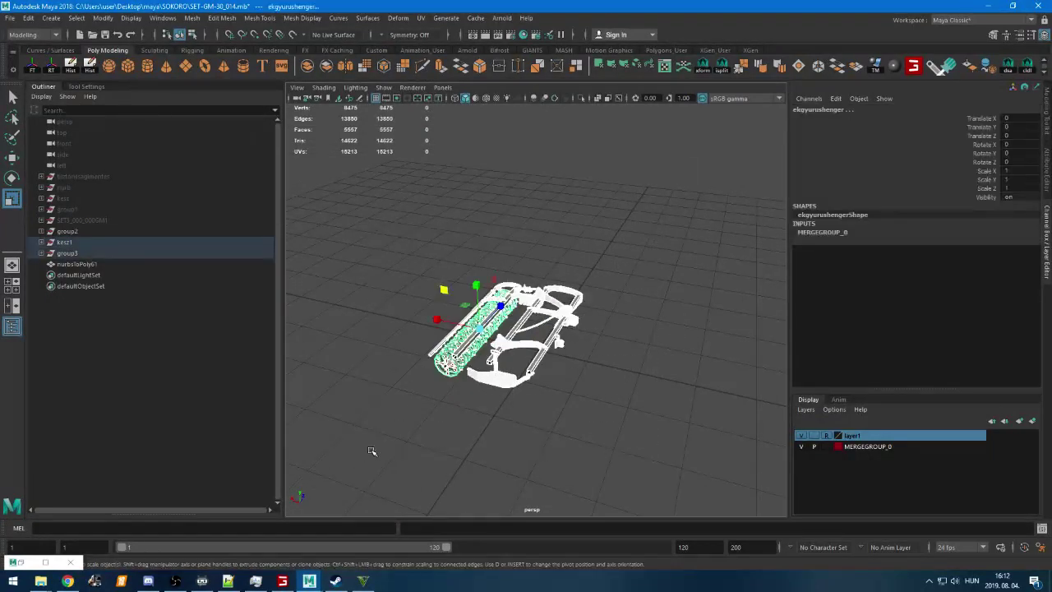
{"action": "scroll", "coordinate": [553, 404], "scroll_direction": "up", "scroll_amount": 3}
Open compactiller.i3d from the FS19_ViconCompactillerL3000 mod folder in GIANTS Editor
{"action": "left_click", "coordinate": [43, 583]}
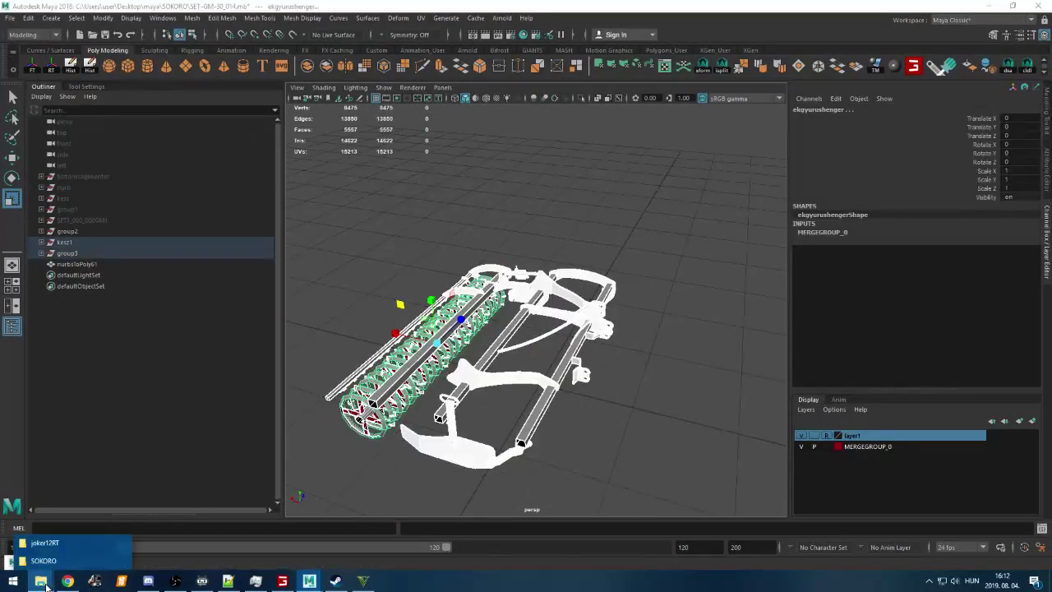
{"action": "left_click", "coordinate": [44, 560]}
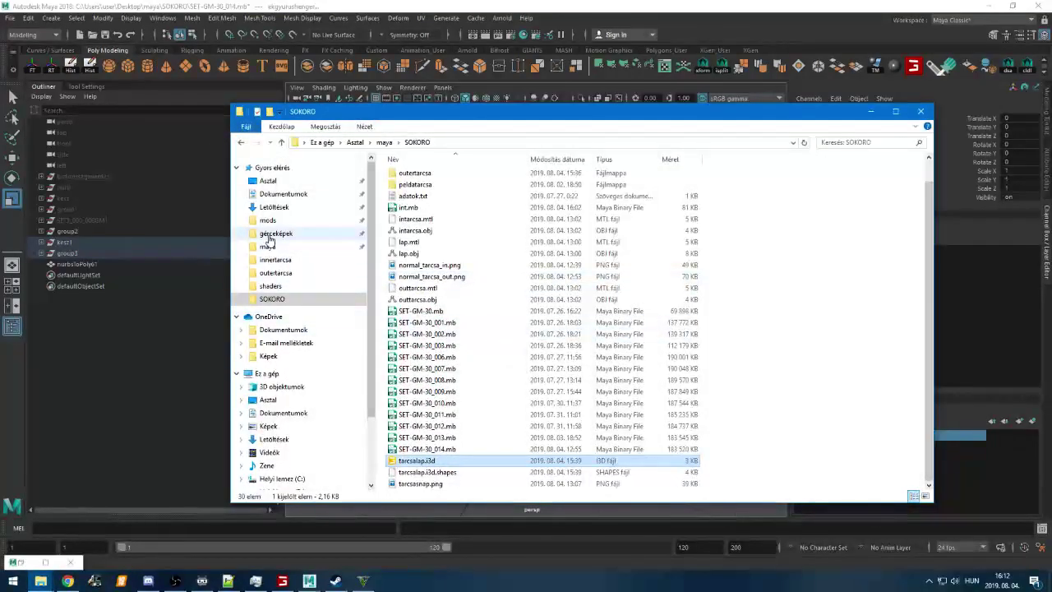
{"action": "left_click", "coordinate": [268, 221]}
{"action": "double_click", "coordinate": [429, 212]}
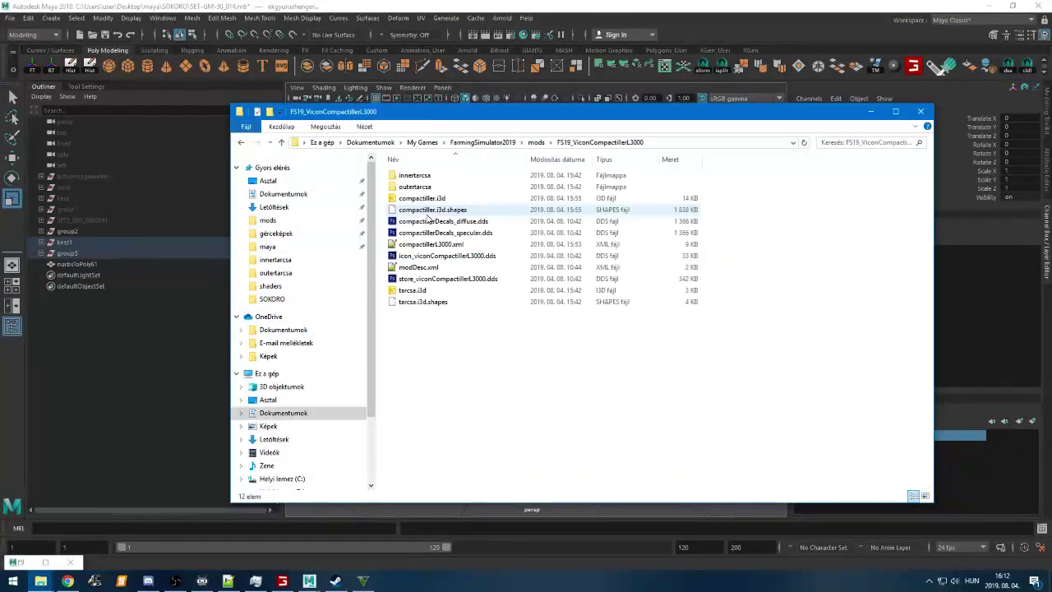
{"action": "double_click", "coordinate": [427, 199]}
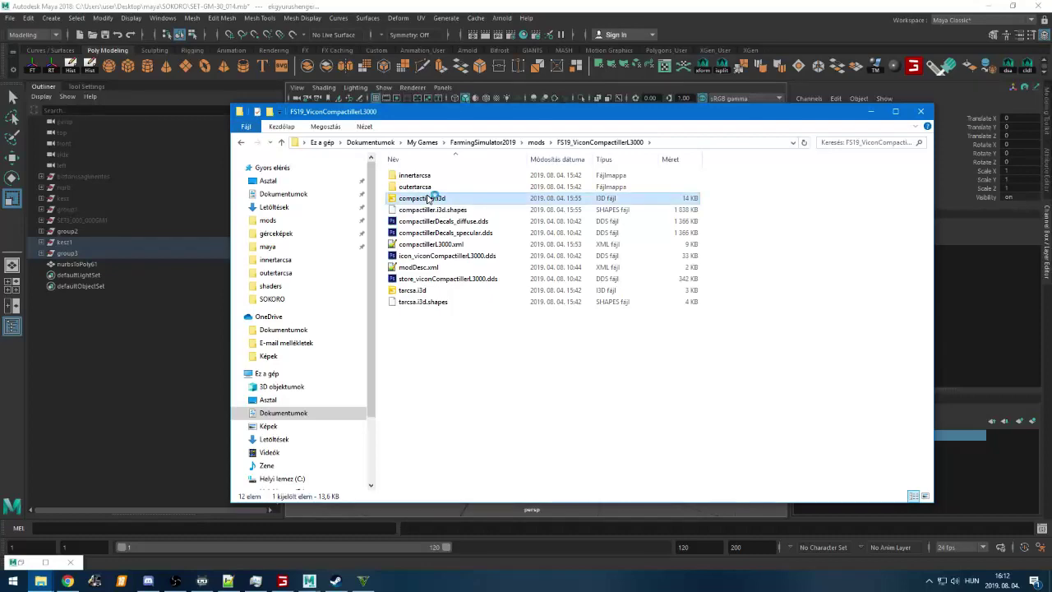
{"action": "key", "text": "Return"}
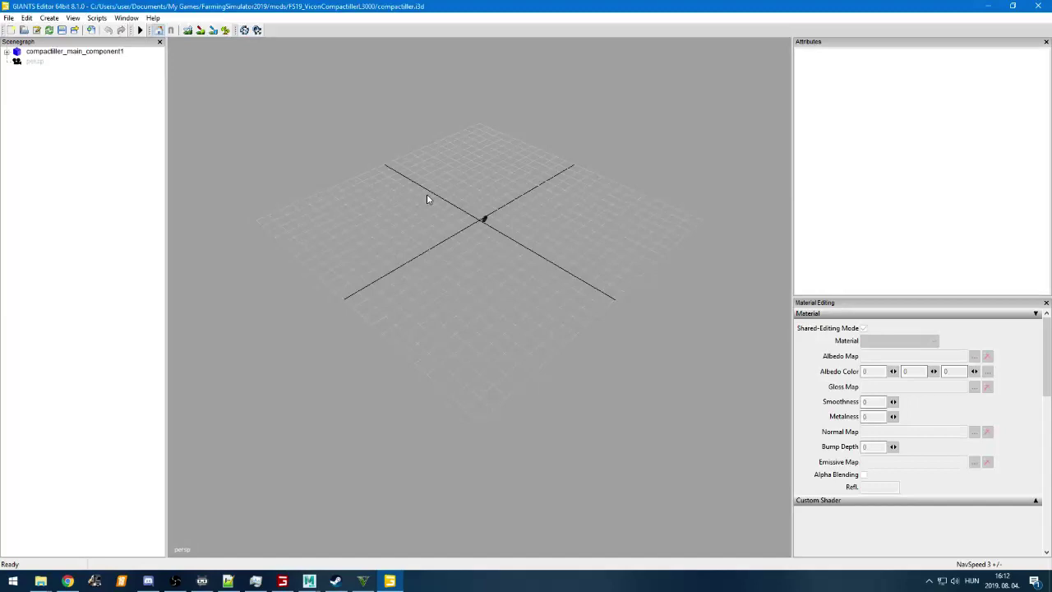
Frame compactiller_main_component1 to check its triangle and vertex counts, close the file without saving, and return to Maya
{"action": "left_click", "coordinate": [115, 52]}
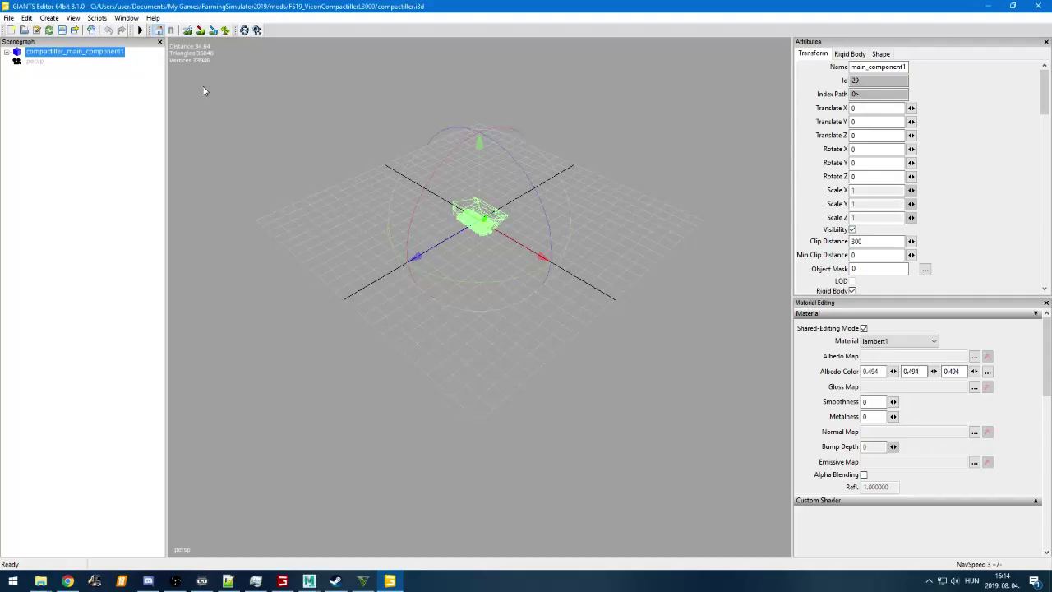
{"action": "key", "text": "f"}
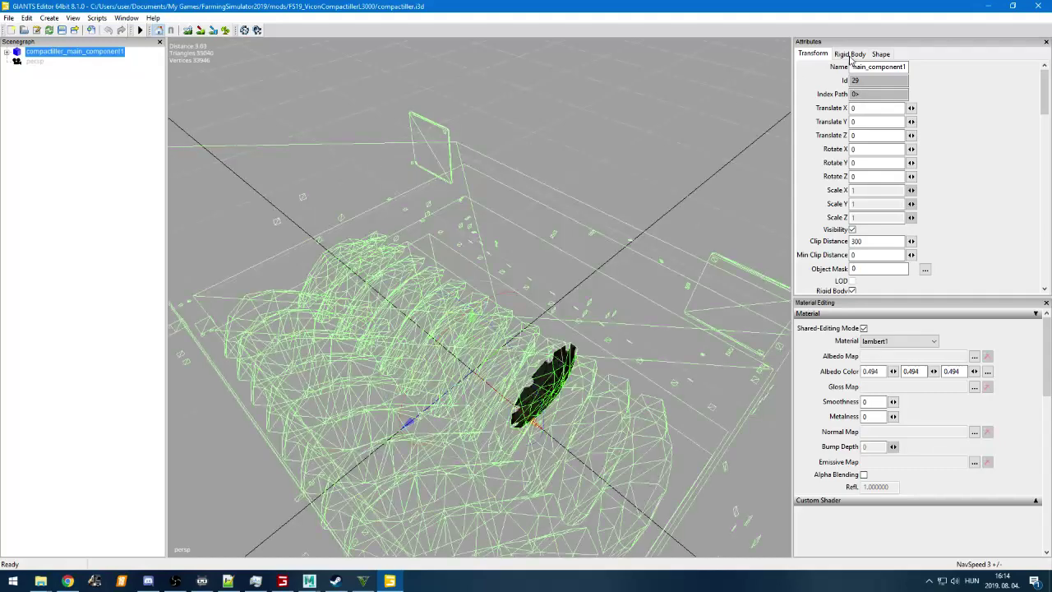
{"action": "left_click_drag", "start_coordinate": [575, 228], "coordinate": [522, 238], "text": "alt"}
{"action": "scroll", "coordinate": [522, 237], "scroll_direction": "down", "scroll_amount": 3}
{"action": "left_click", "coordinate": [1037, 6]}
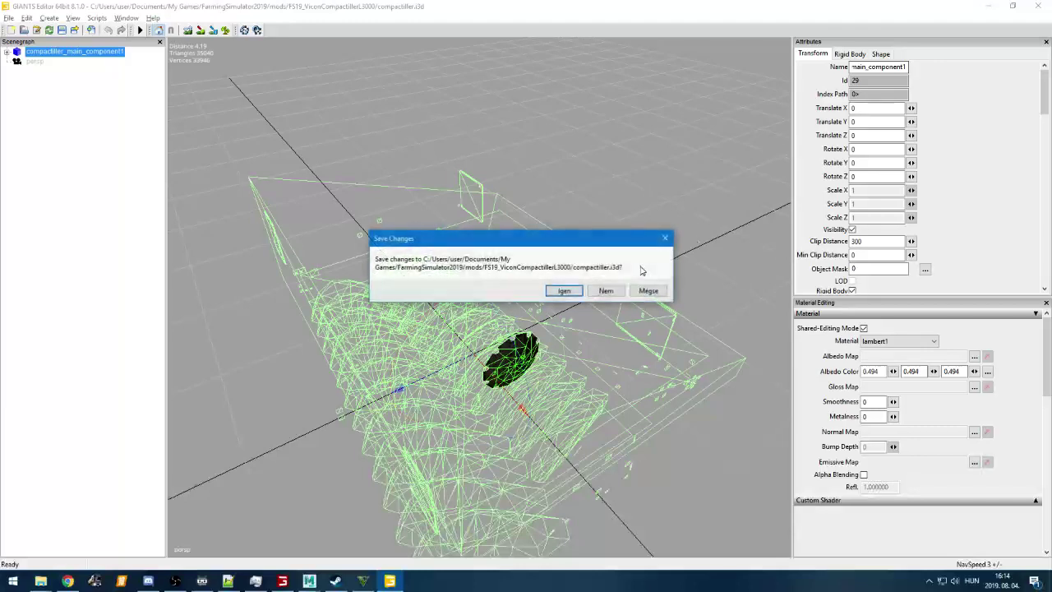
{"action": "left_click", "coordinate": [605, 290]}
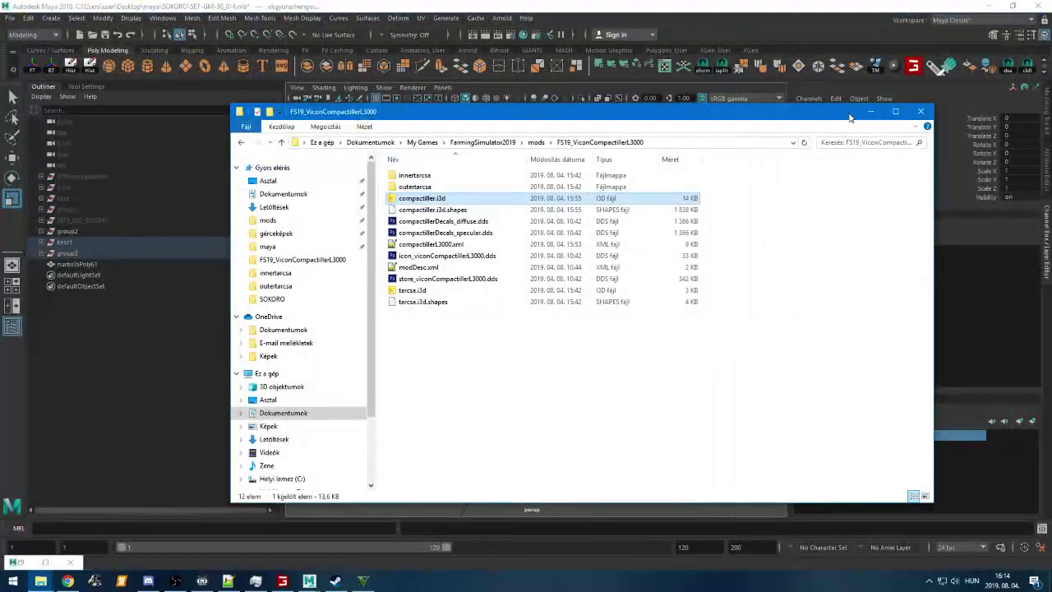
{"action": "left_click", "coordinate": [870, 110]}
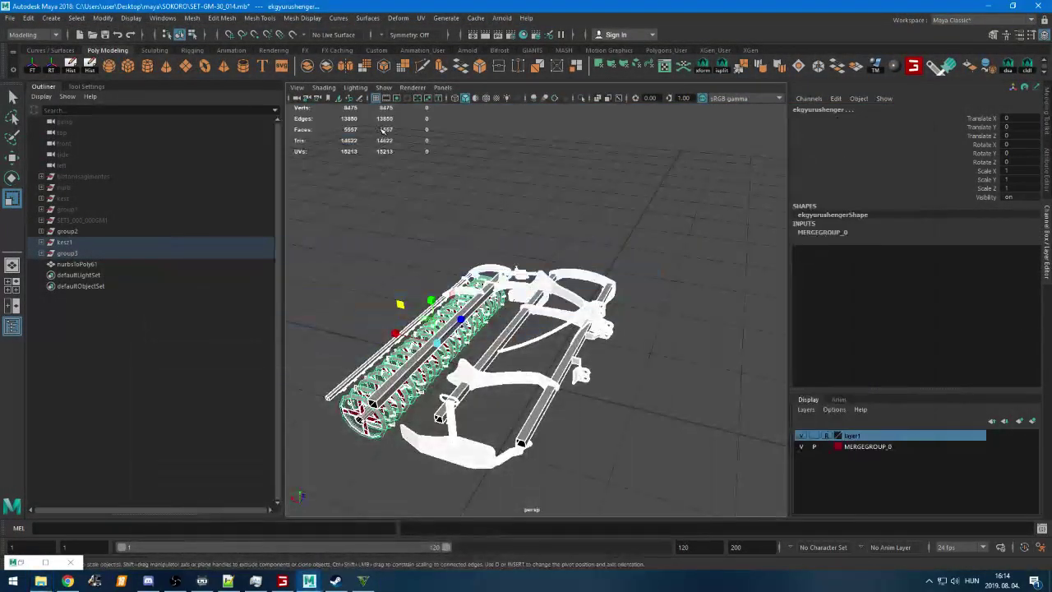
Examine the frame, hitch, cylinder mount and roller of the implement from several sides
{"action": "left_click_drag", "start_coordinate": [389, 217], "coordinate": [437, 292], "text": "alt"}
{"action": "right_click_drag", "start_coordinate": [438, 292], "coordinate": [485, 390], "text": "alt"}
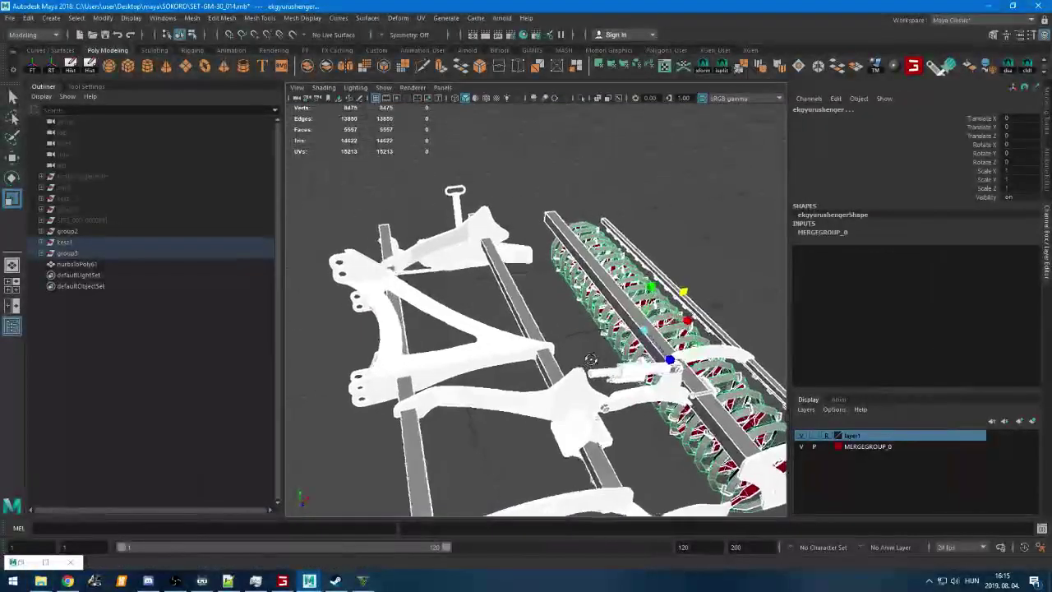
{"action": "left_click_drag", "start_coordinate": [591, 359], "coordinate": [598, 363], "text": "alt"}
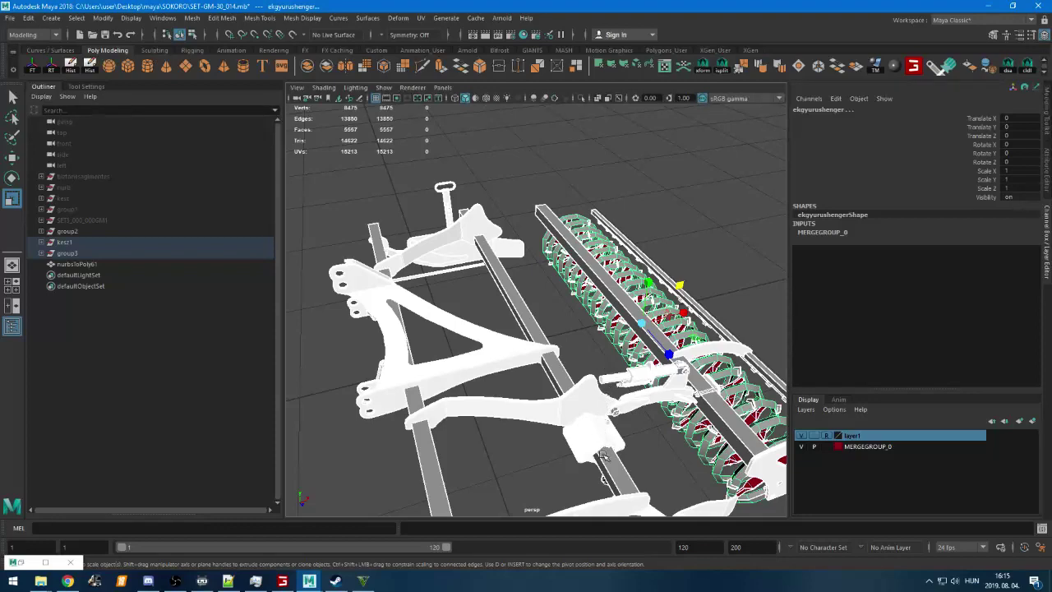
{"action": "left_click_drag", "start_coordinate": [509, 391], "coordinate": [374, 333], "text": "alt"}
{"action": "scroll", "coordinate": [536, 345], "scroll_direction": "down", "scroll_amount": 4}
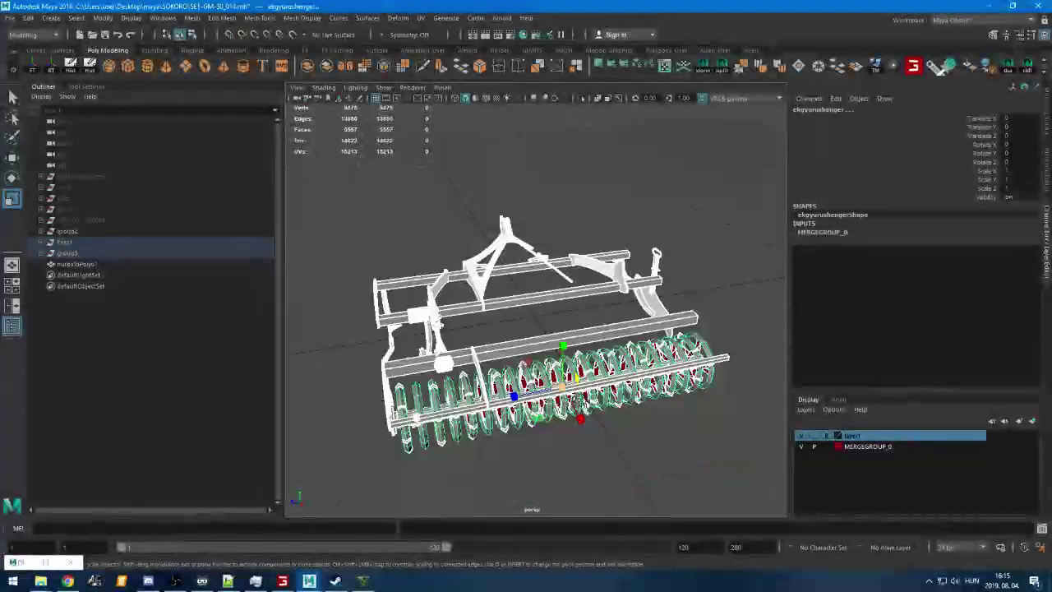
{"action": "left_click_drag", "start_coordinate": [493, 370], "coordinate": [600, 383], "text": "alt"}
{"action": "scroll", "coordinate": [600, 383], "scroll_direction": "up", "scroll_amount": 3}
{"action": "middle_click_drag", "start_coordinate": [599, 383], "coordinate": [633, 434], "text": "alt"}
{"action": "scroll", "coordinate": [633, 435], "scroll_direction": "up", "scroll_amount": 4}
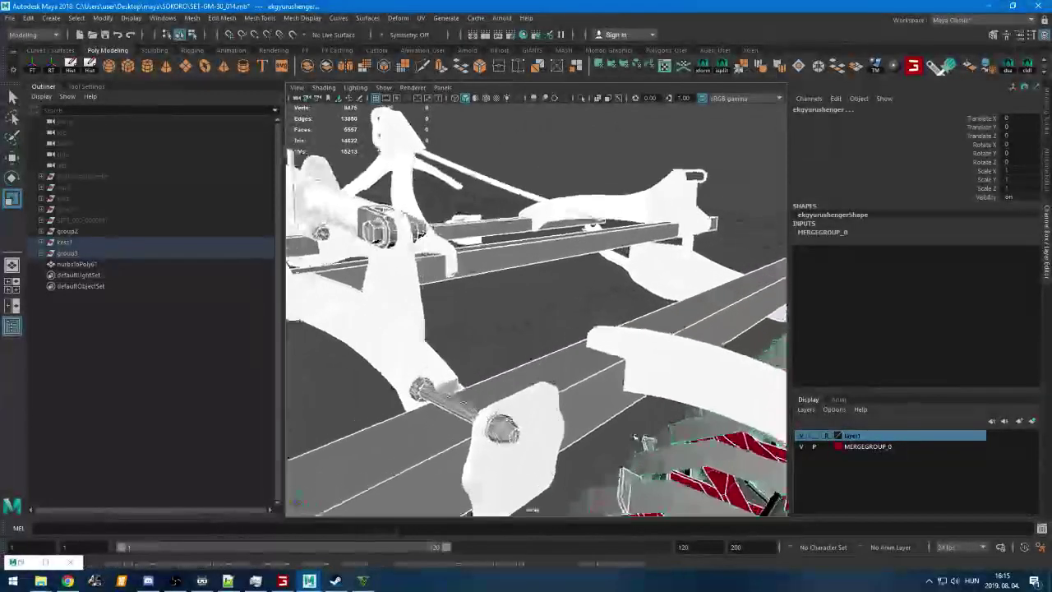
{"action": "left_click_drag", "start_coordinate": [603, 439], "coordinate": [633, 361], "text": "alt"}
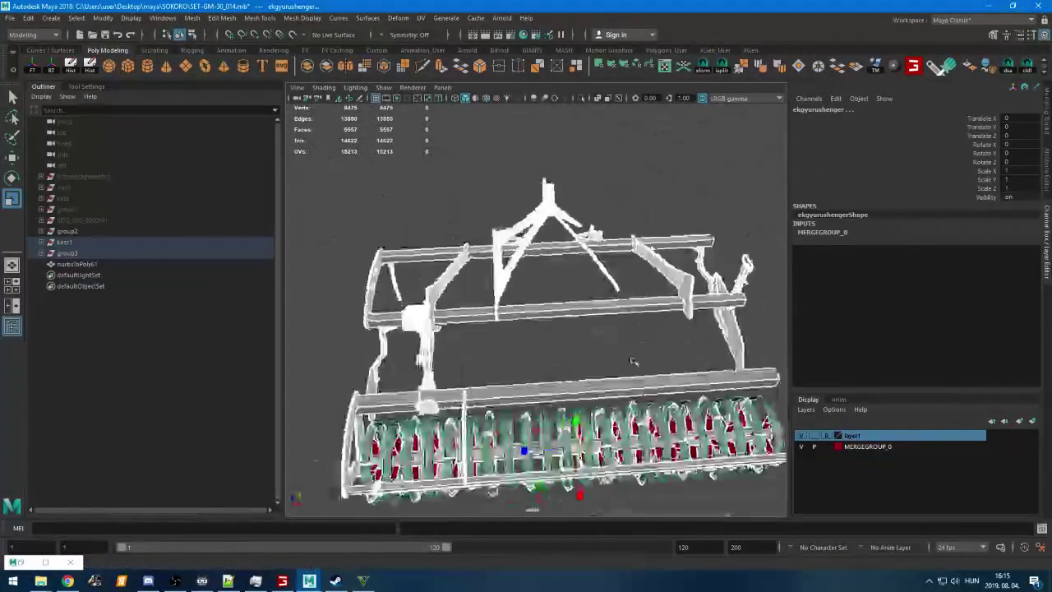
Select the hidden group SET3_000_000GM1 in the Outliner and make it visible
{"action": "left_click", "coordinate": [545, 312]}
{"action": "left_click_drag", "start_coordinate": [545, 312], "coordinate": [605, 333], "text": "alt"}
{"action": "left_click", "coordinate": [105, 231]}
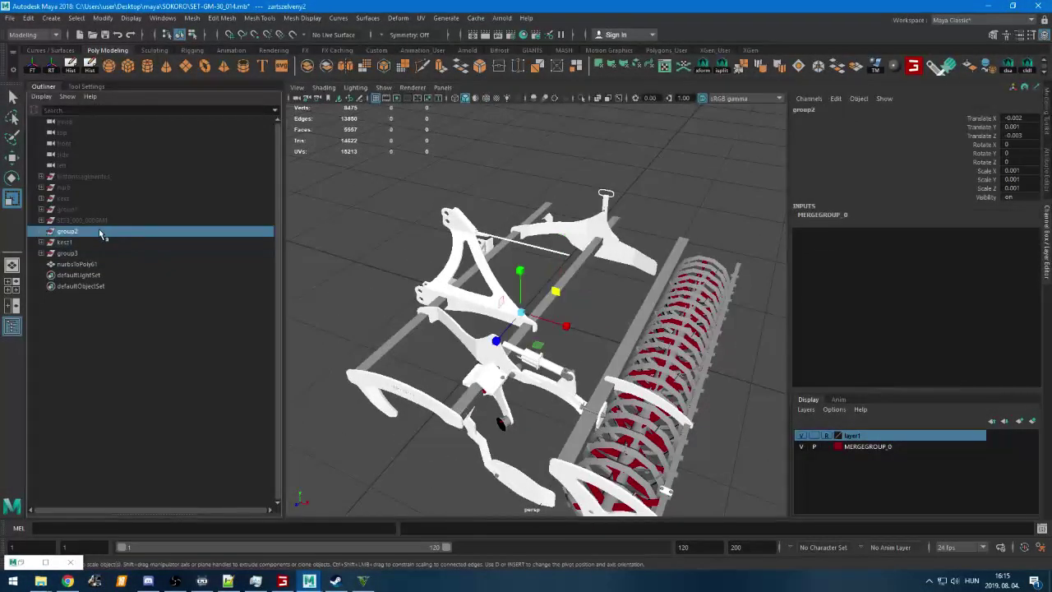
{"action": "left_click", "coordinate": [76, 221]}
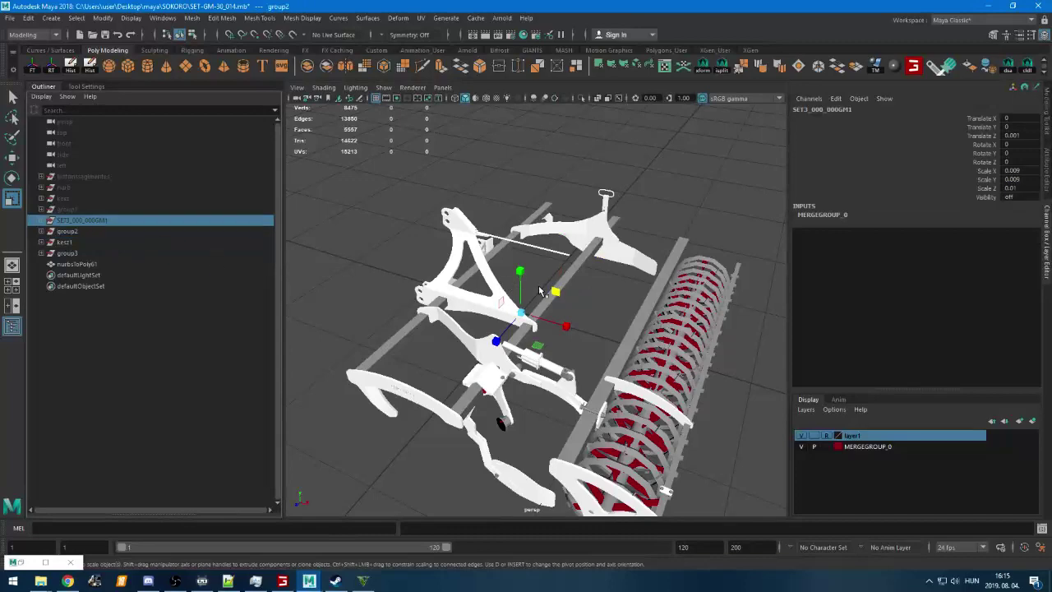
{"action": "key", "text": "h"}
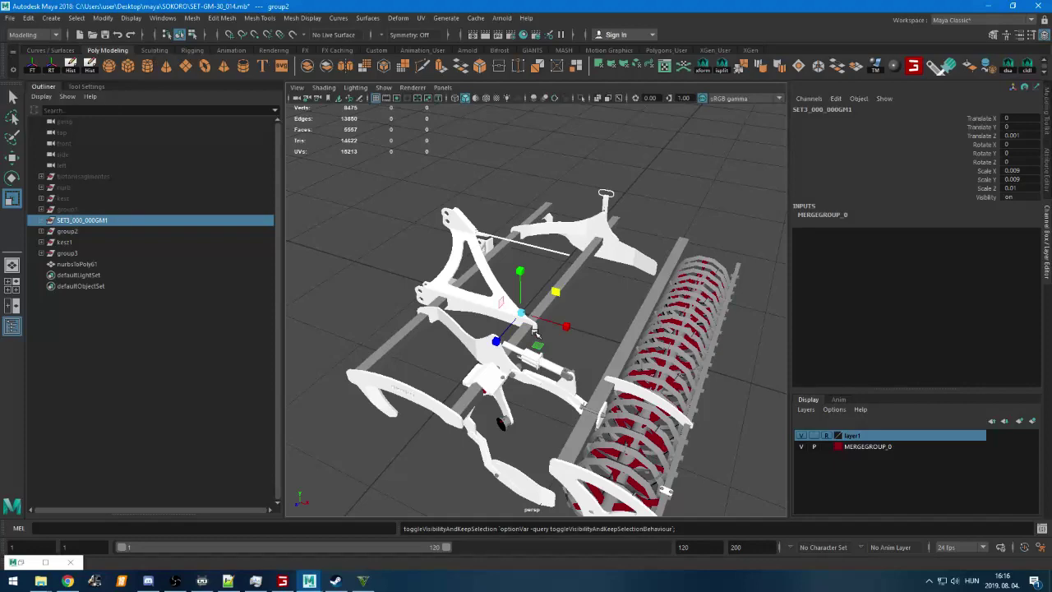
{"action": "key", "text": "h"}
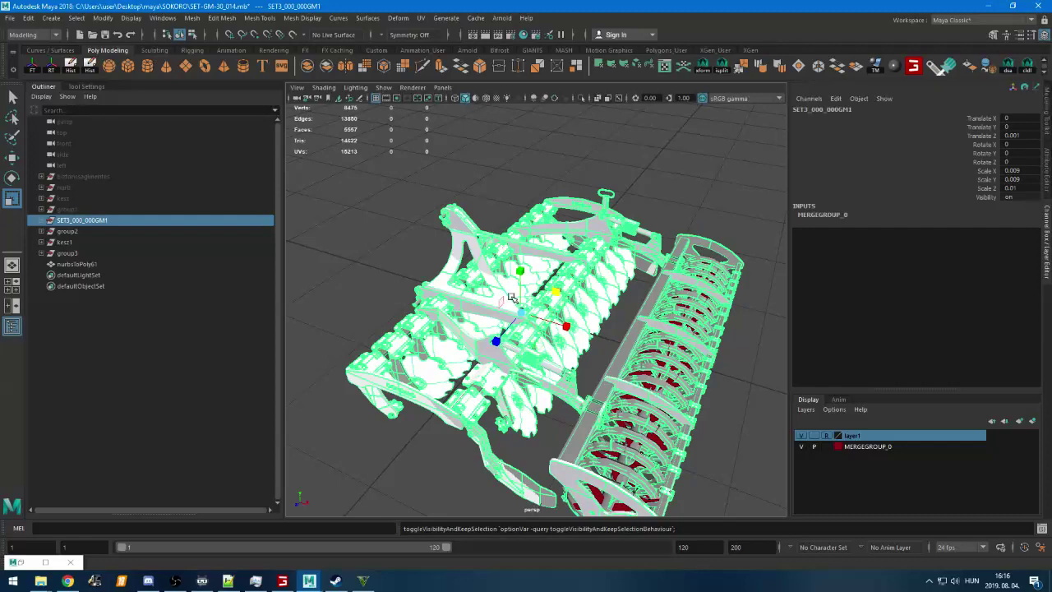
Hide SET3_000_000GM1, make the original group1 visible instead, and inspect its discs and disc arms up close
{"action": "key", "text": "h"}
{"action": "left_click", "coordinate": [79, 210]}
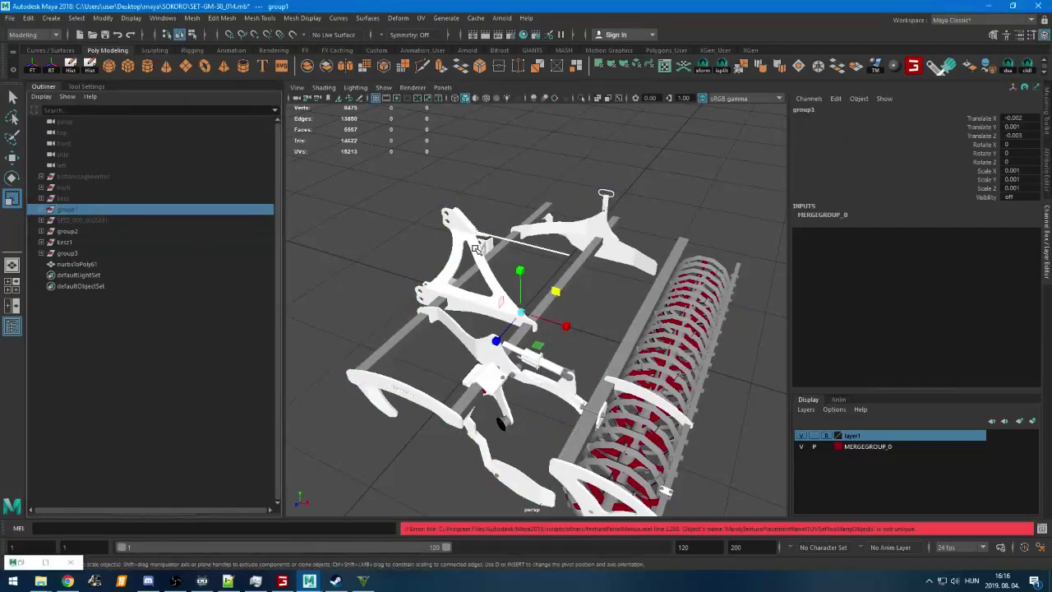
{"action": "key", "text": "h"}
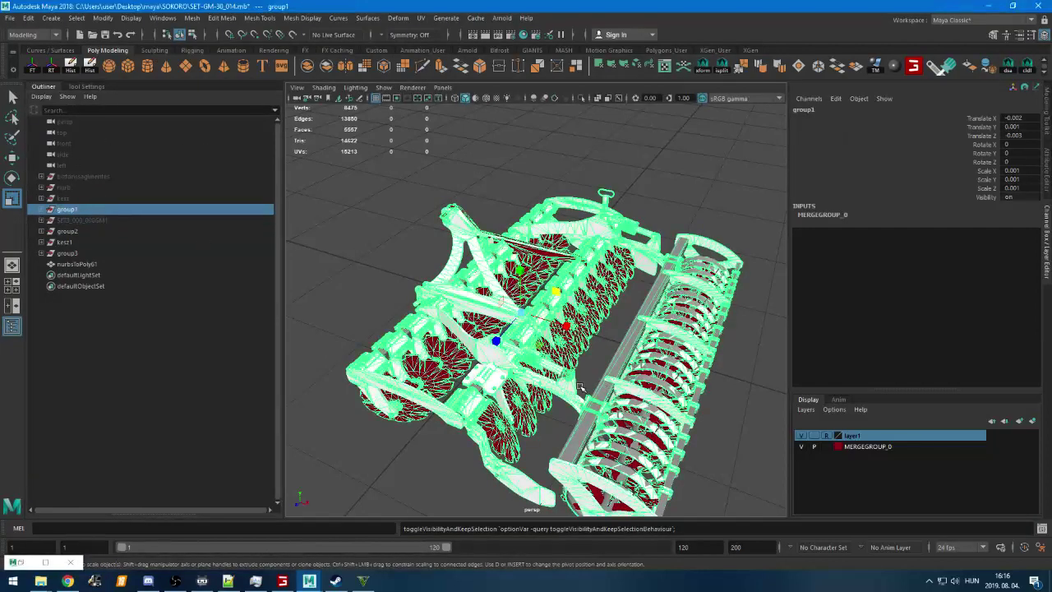
{"action": "left_click_drag", "start_coordinate": [583, 389], "coordinate": [575, 337], "text": "alt"}
{"action": "right_click_drag", "start_coordinate": [575, 337], "coordinate": [583, 498], "text": "alt"}
{"action": "left_click_drag", "start_coordinate": [583, 499], "coordinate": [454, 232], "text": "alt"}
{"action": "key", "text": "w"}
{"action": "scroll", "coordinate": [455, 233], "scroll_direction": "down", "scroll_amount": 5}
{"action": "left_click_drag", "start_coordinate": [559, 370], "coordinate": [653, 296], "text": "alt"}
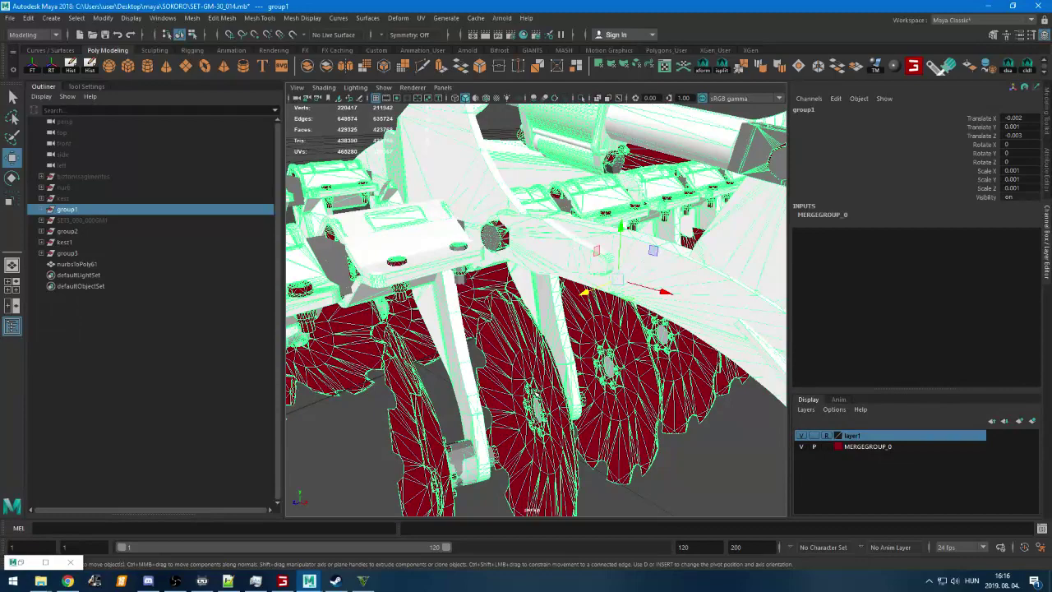
Switch to Chrome, open the Instagram profile linked in the YouTube live chat, and return to the live dashboard
{"action": "left_click", "coordinate": [65, 581]}
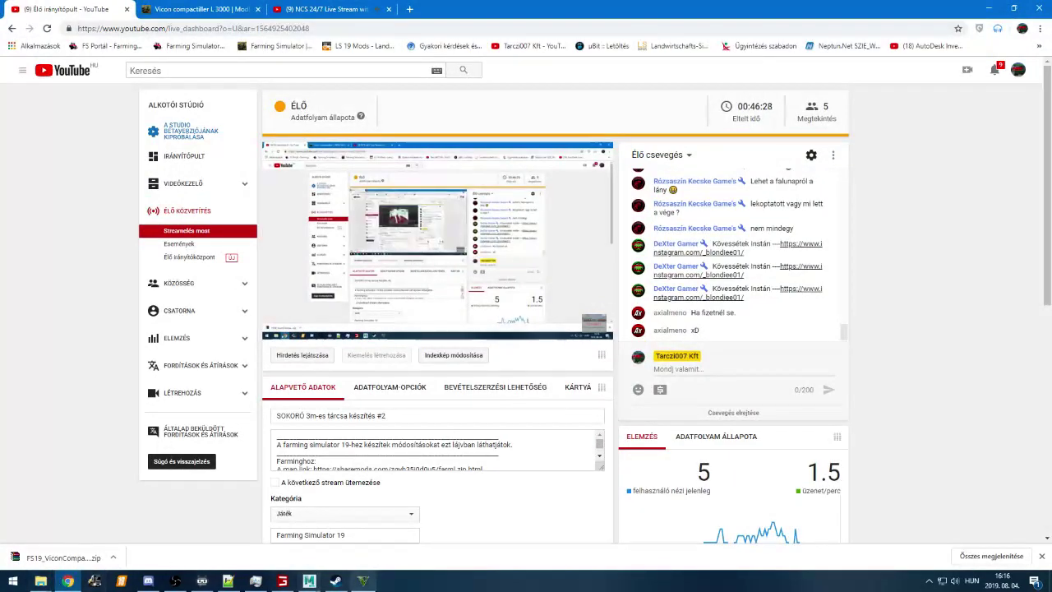
{"action": "left_click", "coordinate": [714, 297]}
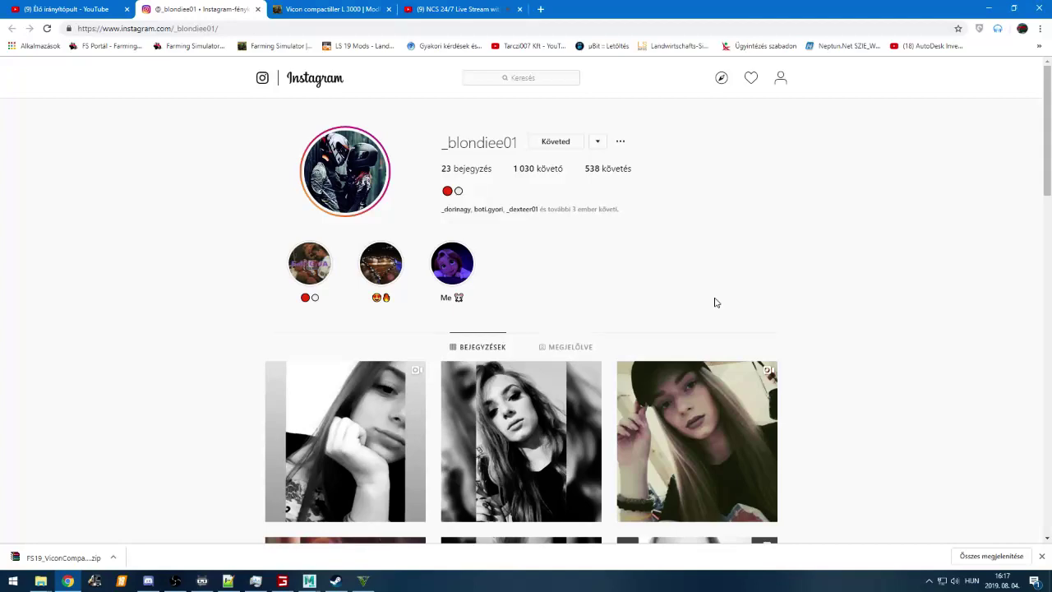
{"action": "left_click", "coordinate": [66, 9]}
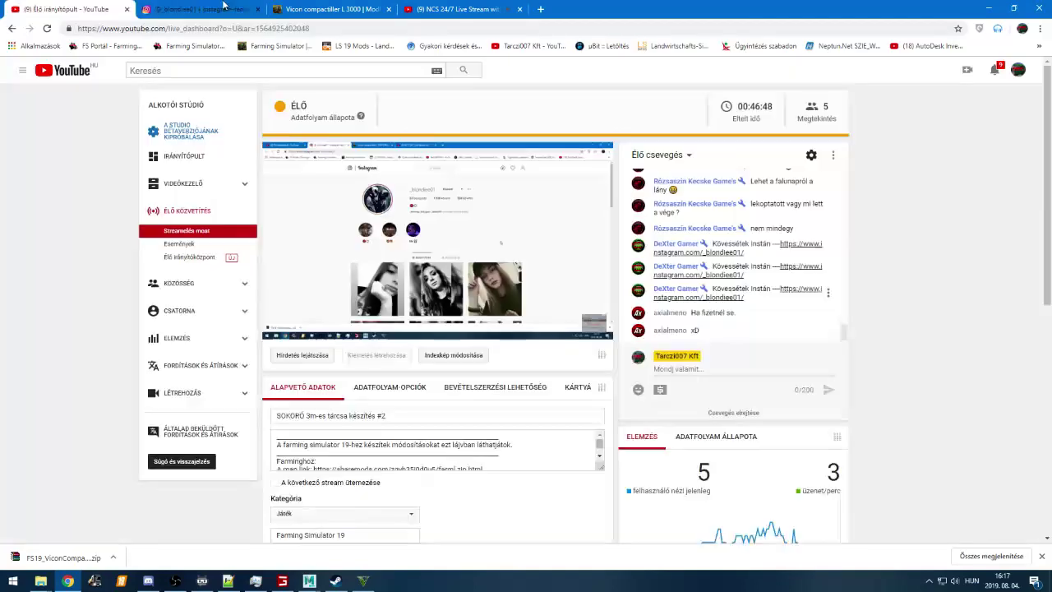
Open Farming Simulator's Facebook page from the Vicon compactiller L 3000 mod page, view a contact's chat, and dismiss the Farming Simulator conversation
{"action": "left_click", "coordinate": [337, 6]}
{"action": "left_click", "coordinate": [606, 69]}
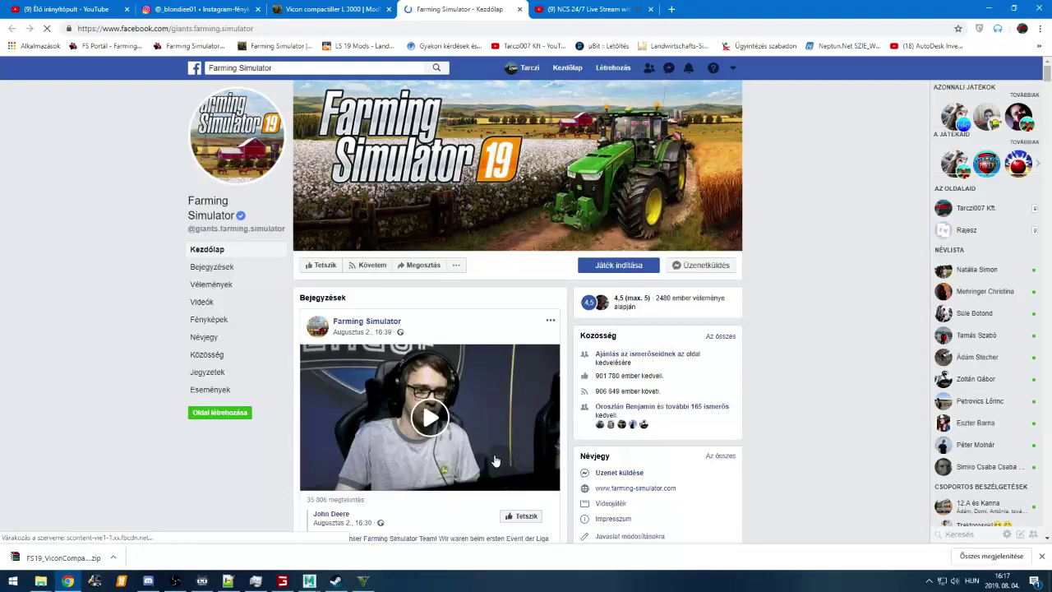
{"action": "left_click", "coordinate": [975, 270]}
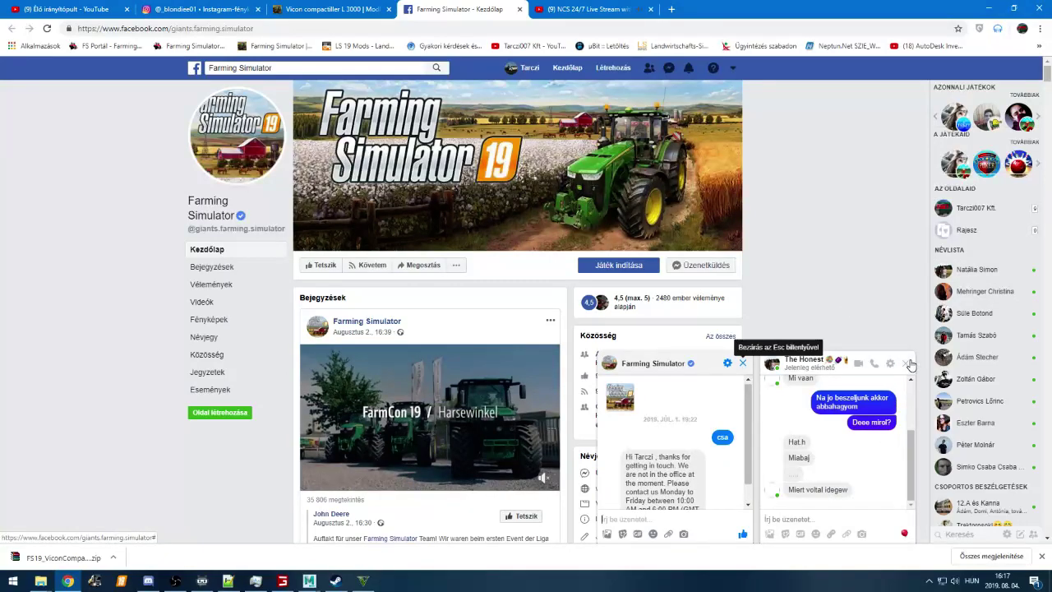
{"action": "scroll", "coordinate": [346, 487], "scroll_direction": "down", "scroll_amount": 2}
{"action": "scroll", "coordinate": [352, 475], "scroll_direction": "up", "scroll_amount": 1}
{"action": "key", "text": "Escape"}
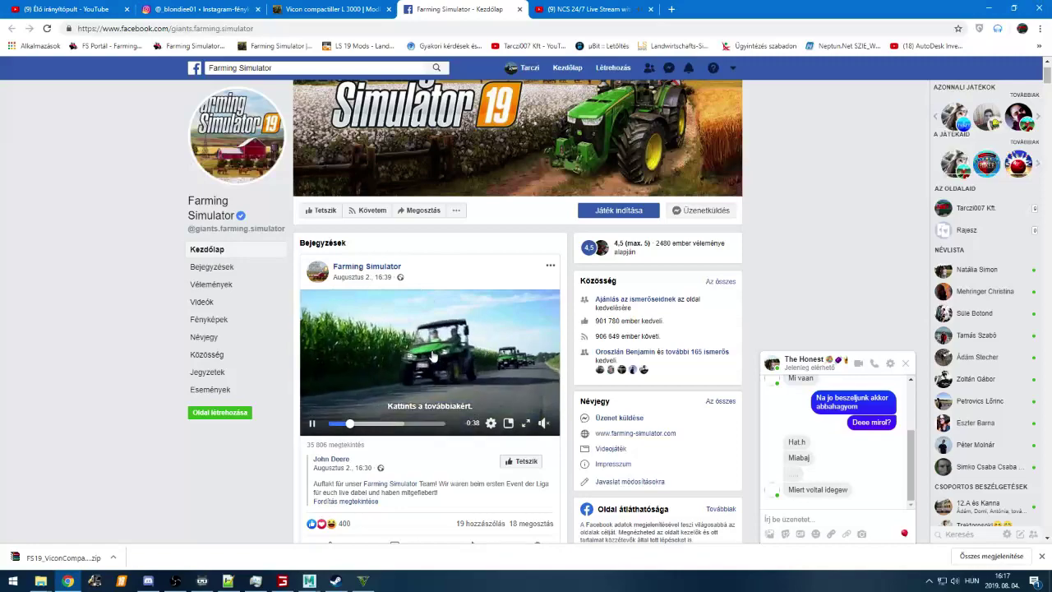
Close the browser pages for Farming Simulator's Facebook, the Vicon compactiller L 3000 mod and the NCS live stream
{"action": "key", "text": "ctrl+w"}
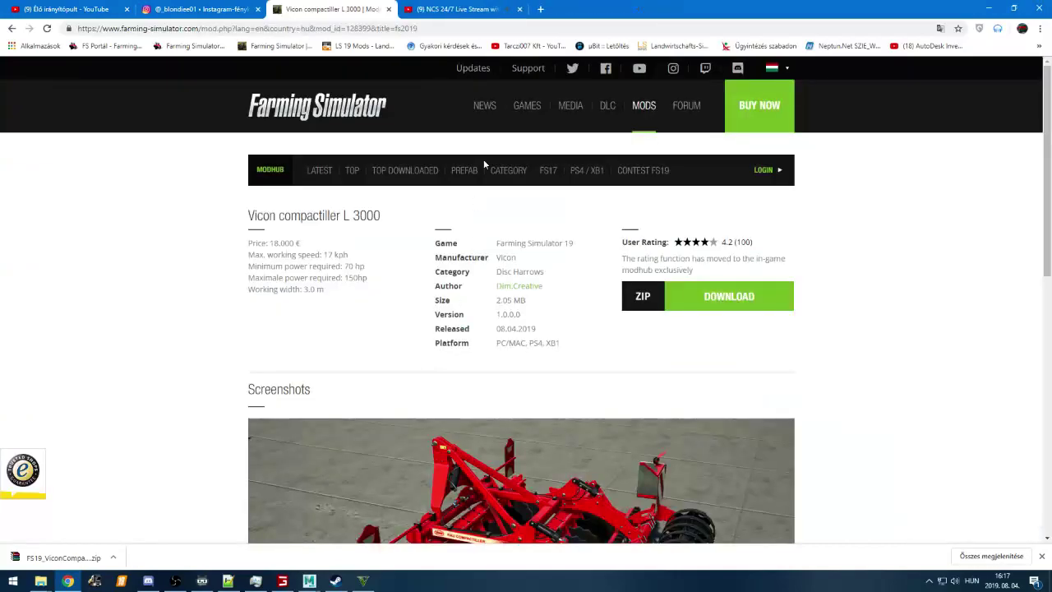
{"action": "left_click", "coordinate": [389, 9]}
{"action": "left_click", "coordinate": [390, 9]}
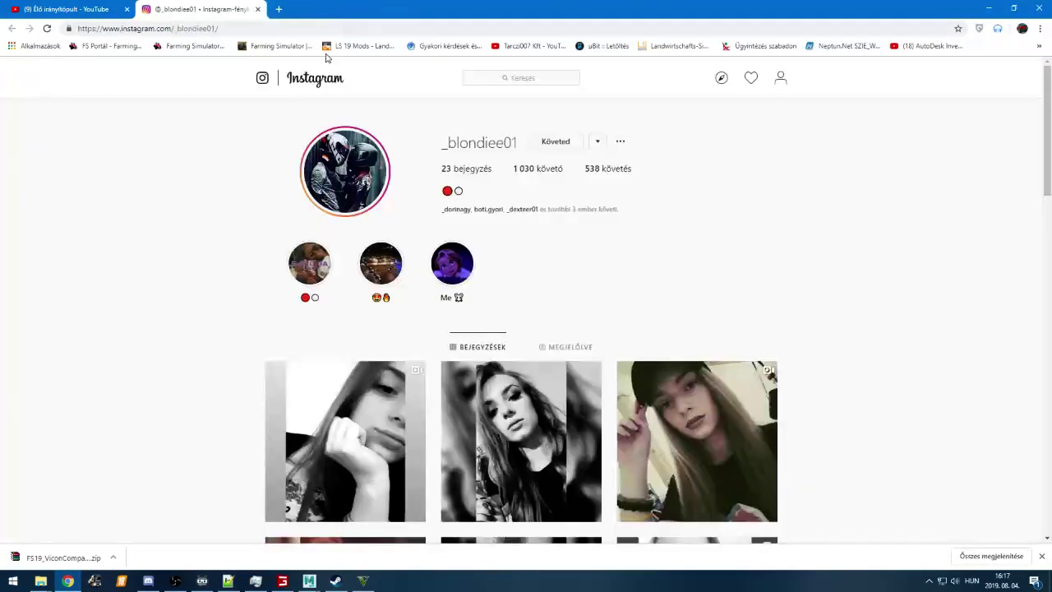
Close the Instagram profile page and switch to Maya with the disc harrow scene
{"action": "left_click", "coordinate": [258, 10]}
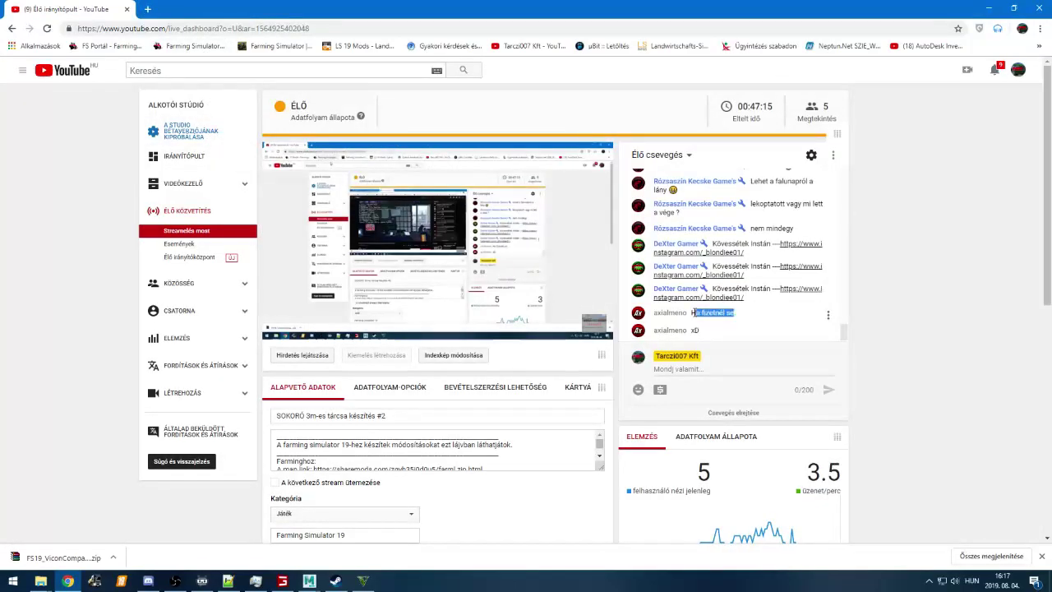
{"action": "left_click", "coordinate": [148, 582]}
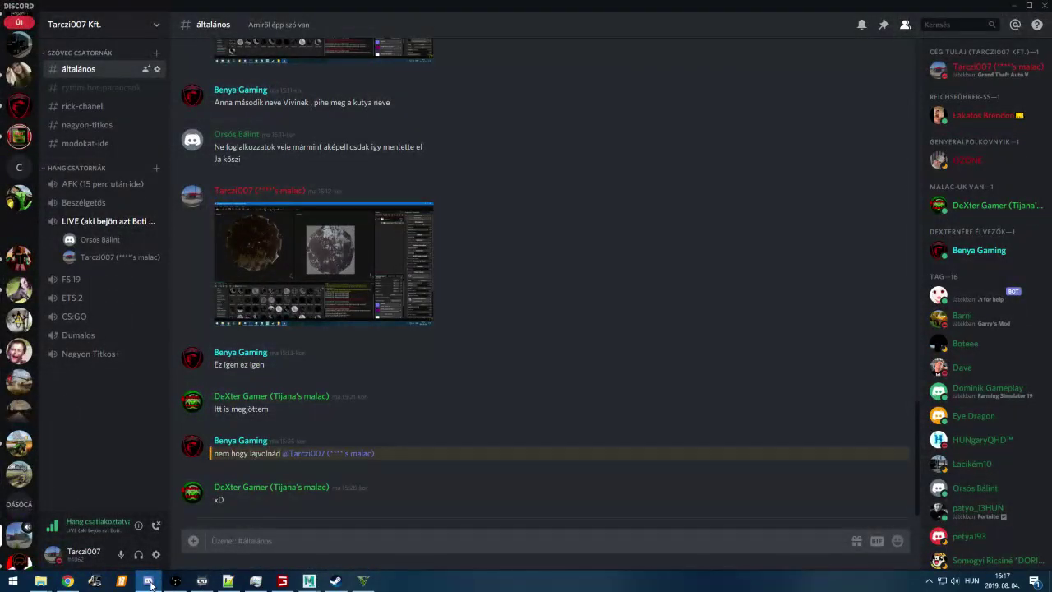
{"action": "left_click", "coordinate": [148, 581]}
{"action": "left_click", "coordinate": [309, 581]}
{"action": "left_click", "coordinate": [307, 566]}
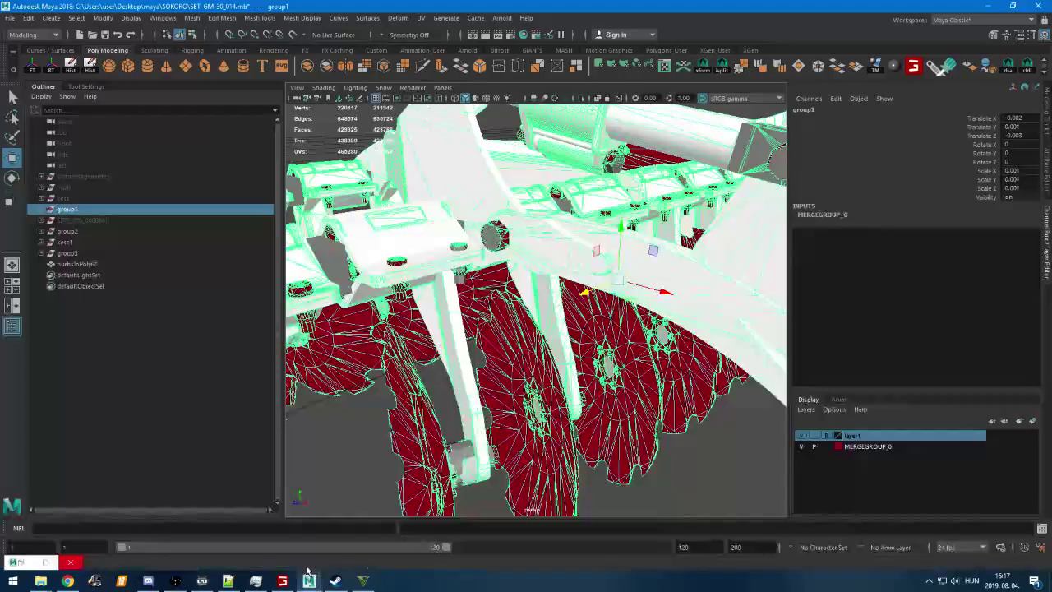
Delete the discs one by one from the row nearest the roller, keeping their arms, hubs and bolts
{"action": "scroll", "coordinate": [614, 414], "scroll_direction": "down", "scroll_amount": 5}
{"action": "left_click_drag", "start_coordinate": [614, 345], "coordinate": [386, 322], "text": "alt"}
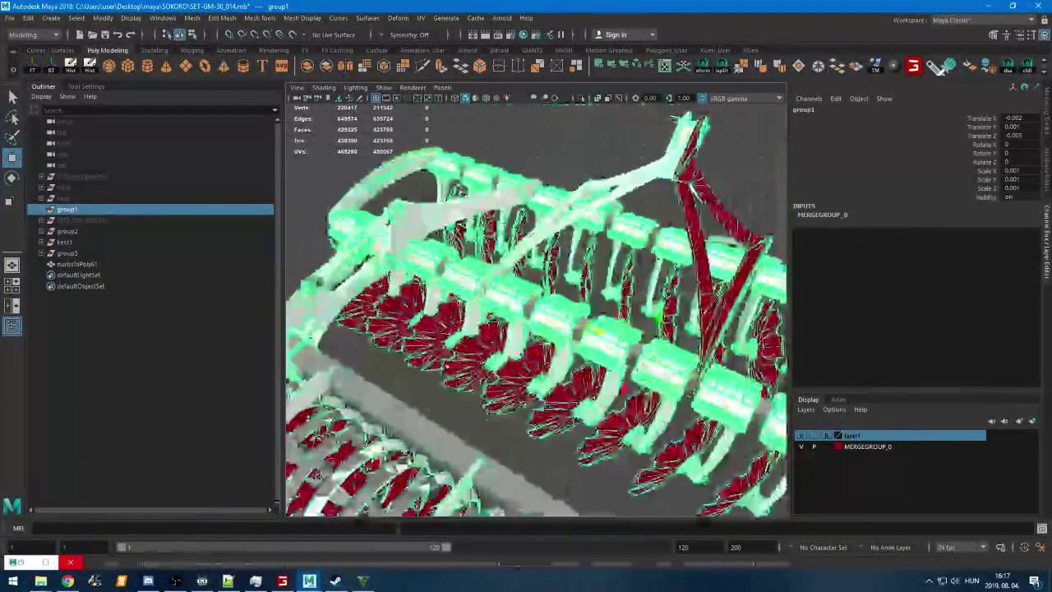
{"action": "left_click", "coordinate": [364, 313]}
{"action": "key", "text": "Delete"}
{"action": "left_click", "coordinate": [398, 336]}
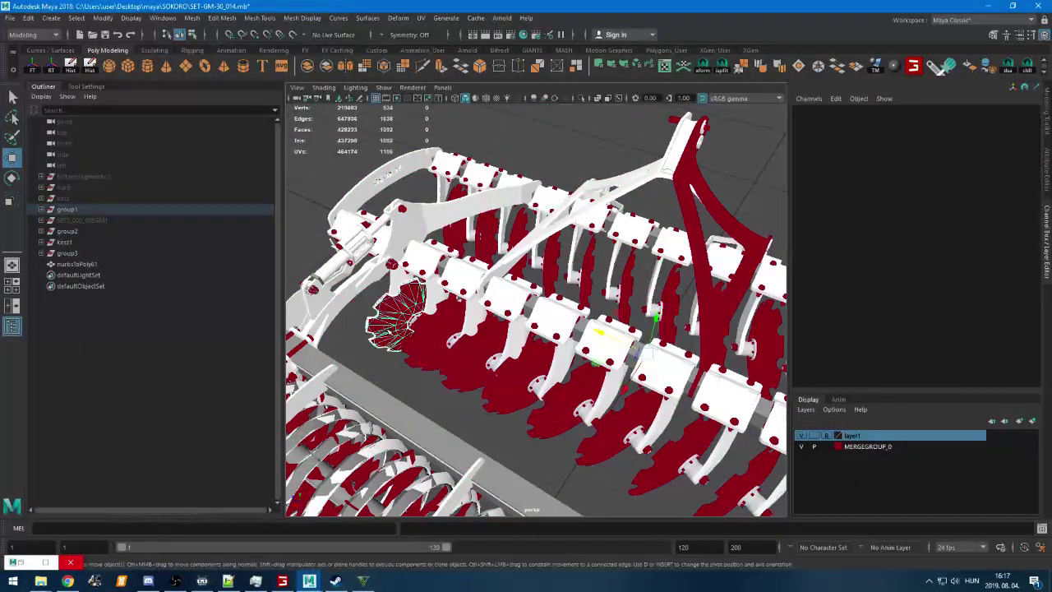
{"action": "key", "text": "Delete"}
{"action": "left_click", "coordinate": [434, 356]}
{"action": "key", "text": "Delete"}
{"action": "left_click", "coordinate": [469, 378]}
{"action": "key", "text": "Delete"}
{"action": "left_click", "coordinate": [505, 400]}
{"action": "left_click", "coordinate": [537, 422]}
{"action": "key", "text": "Delete"}
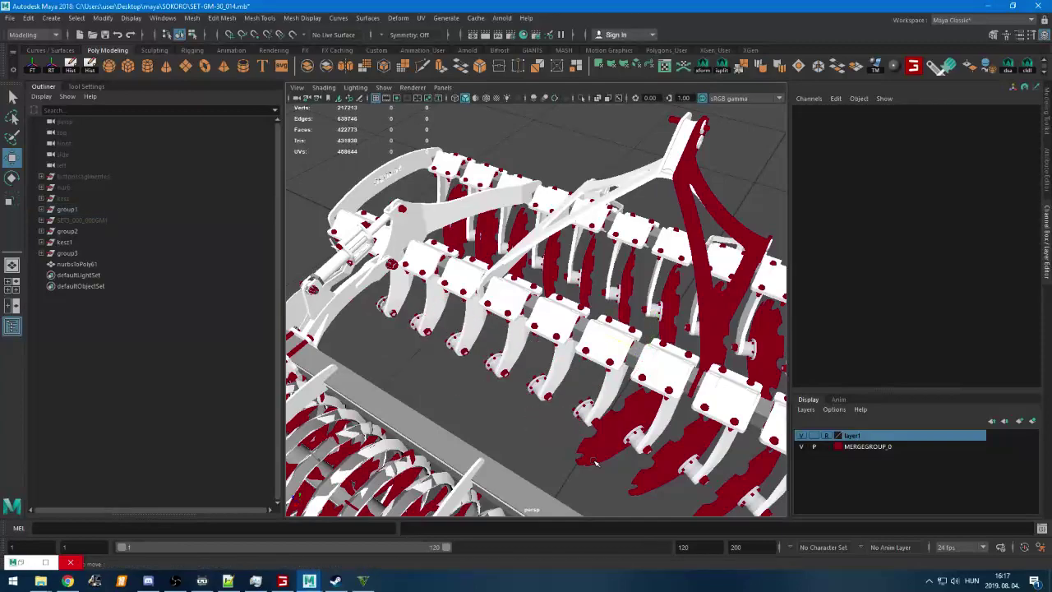
{"action": "left_click", "coordinate": [590, 452]}
{"action": "key", "text": "Delete"}
{"action": "left_click", "coordinate": [638, 481]}
{"action": "key", "text": "Delete"}
{"action": "middle_click_drag", "start_coordinate": [586, 419], "coordinate": [473, 342], "text": "alt"}
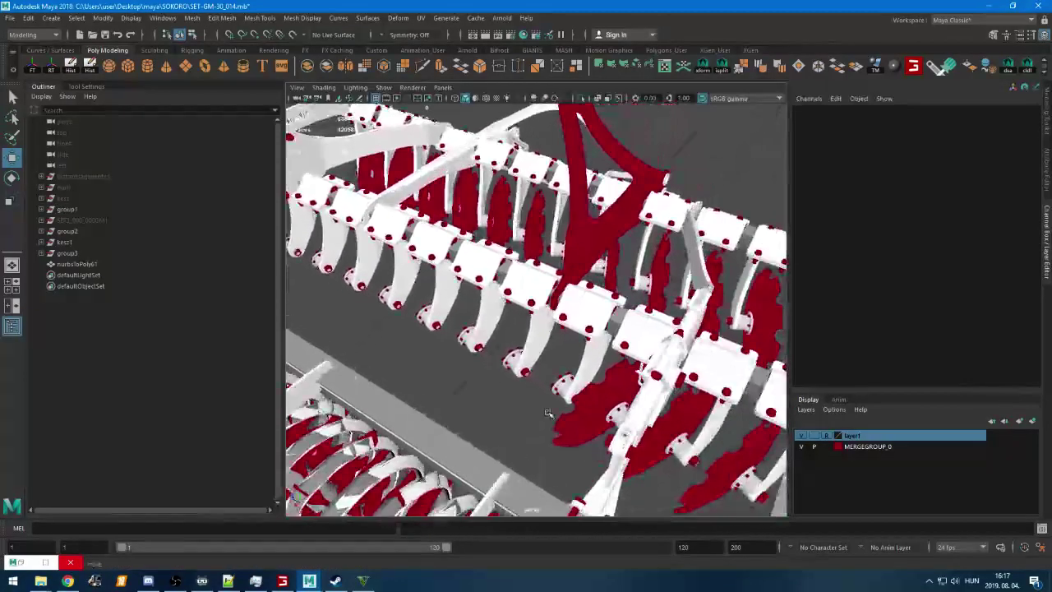
{"action": "left_click", "coordinate": [600, 432]}
{"action": "key", "text": "Delete"}
{"action": "left_click_drag", "start_coordinate": [644, 465], "coordinate": [783, 137], "text": "alt"}
{"action": "left_click", "coordinate": [567, 403]}
{"action": "key", "text": "Delete"}
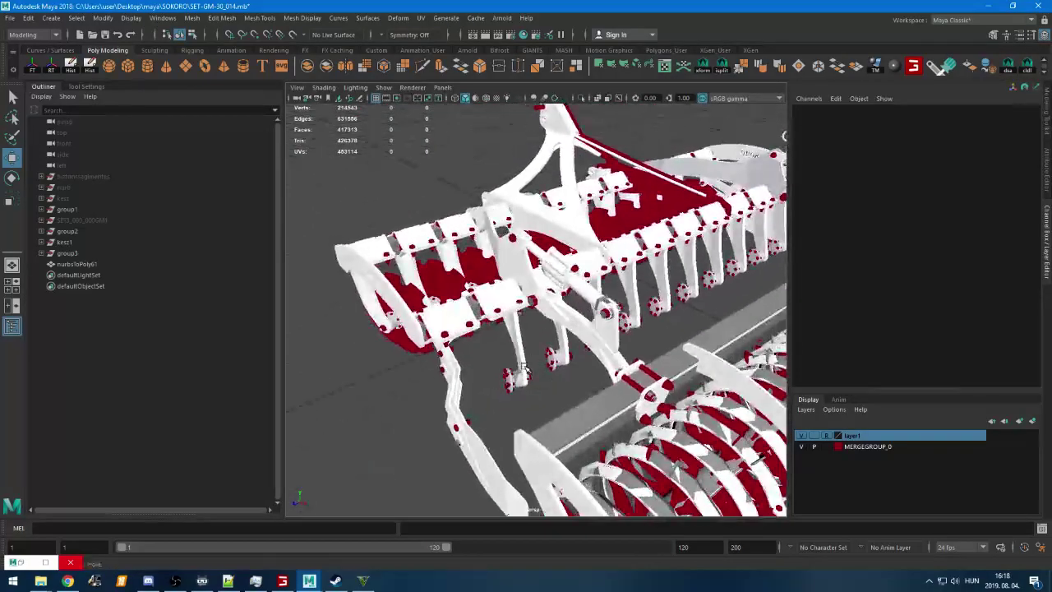
{"action": "left_click", "coordinate": [524, 355]}
{"action": "key", "text": "Delete"}
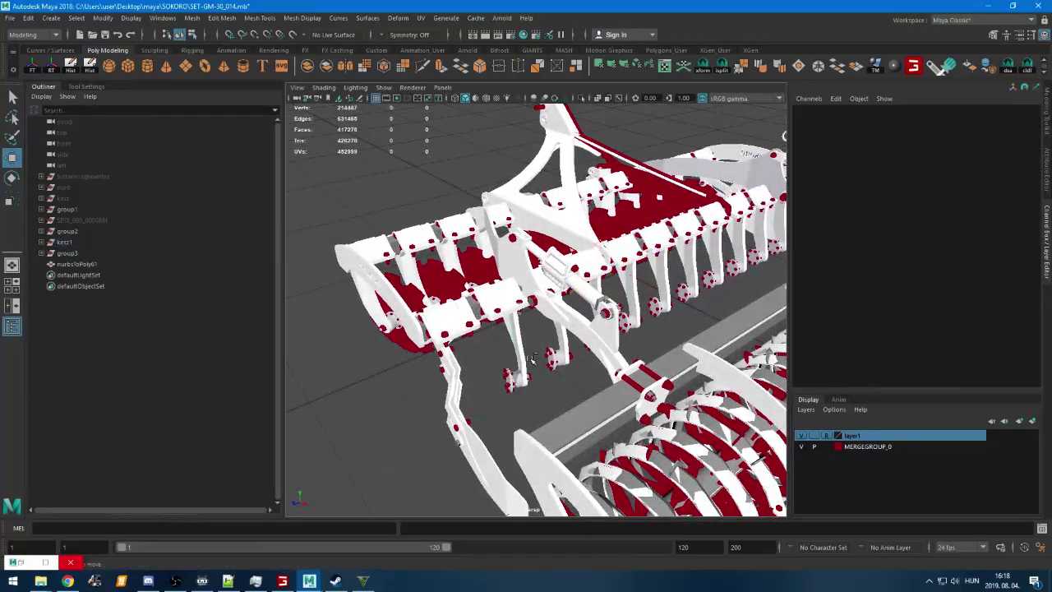
{"action": "key", "text": "ctrl+z"}
Examine the bare rear-row arms and hubs and which outliner groups their parts belong to
{"action": "left_click_drag", "start_coordinate": [573, 372], "coordinate": [172, 328], "text": "alt"}
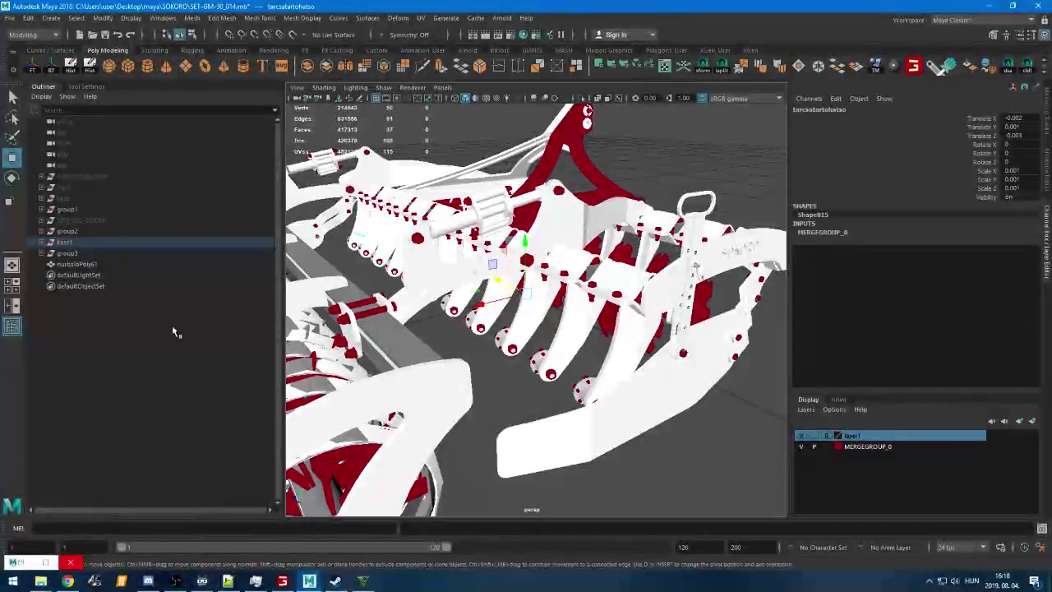
{"action": "left_click", "coordinate": [77, 254]}
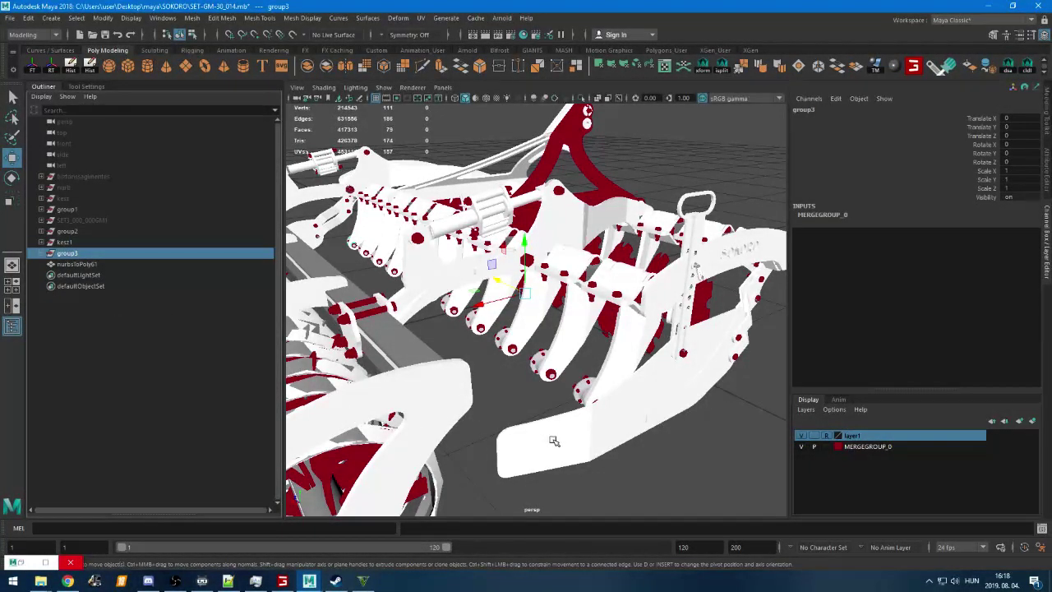
{"action": "left_click_drag", "start_coordinate": [553, 442], "coordinate": [551, 363], "text": "alt"}
{"action": "left_click", "coordinate": [581, 374]}
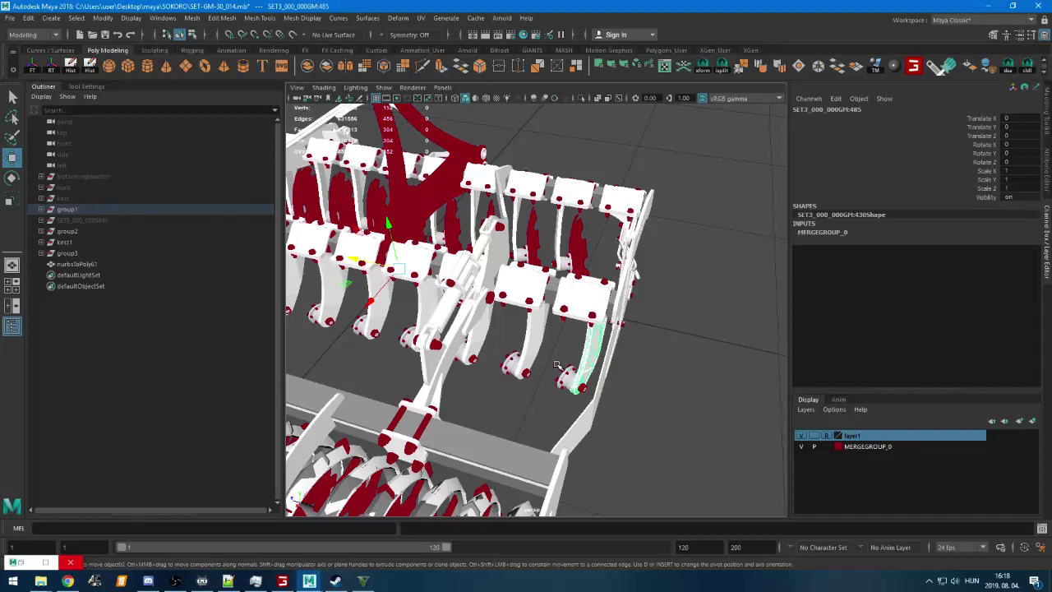
{"action": "left_click", "coordinate": [557, 365]}
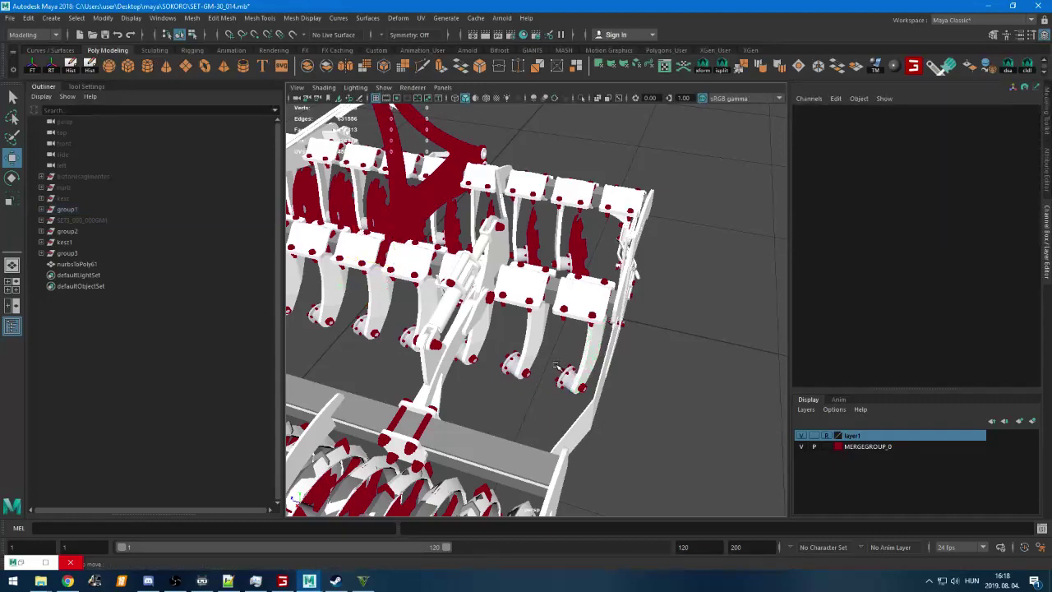
{"action": "left_click", "coordinate": [576, 367]}
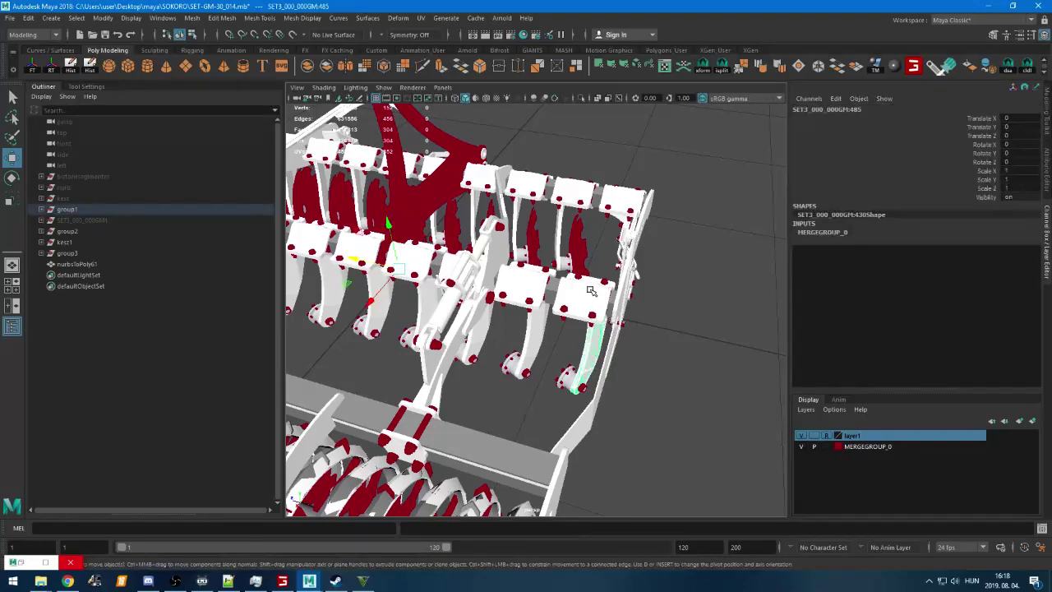
{"action": "left_click", "coordinate": [678, 335]}
{"action": "scroll", "coordinate": [580, 396], "scroll_direction": "down", "scroll_amount": 5}
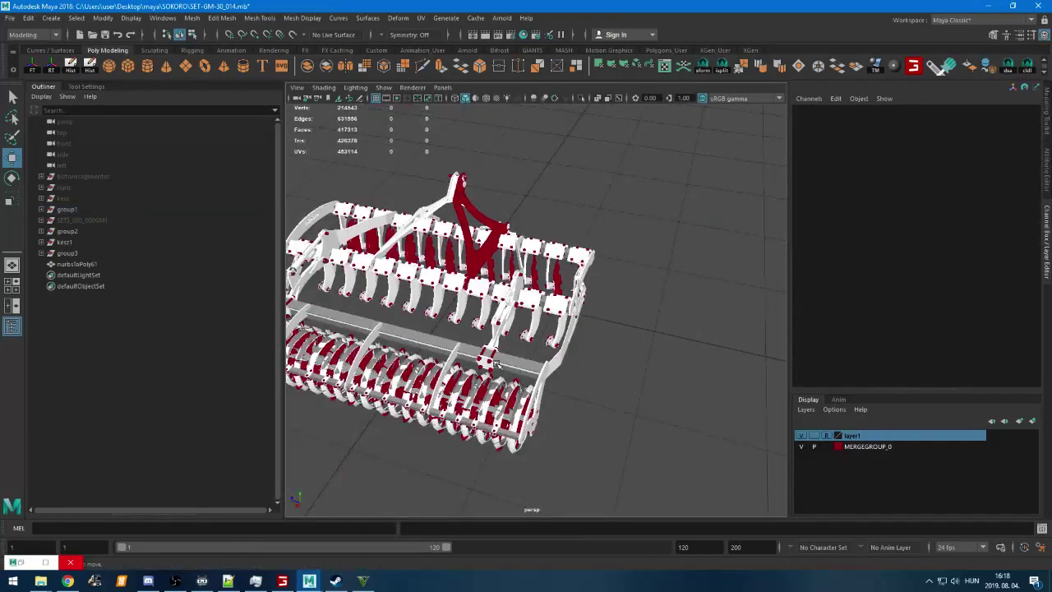
{"action": "left_click_drag", "start_coordinate": [497, 364], "coordinate": [645, 361], "text": "alt"}
Move the three objects inside group3 into the kesz1 group and delete the emptied group3
{"action": "left_click", "coordinate": [82, 253]}
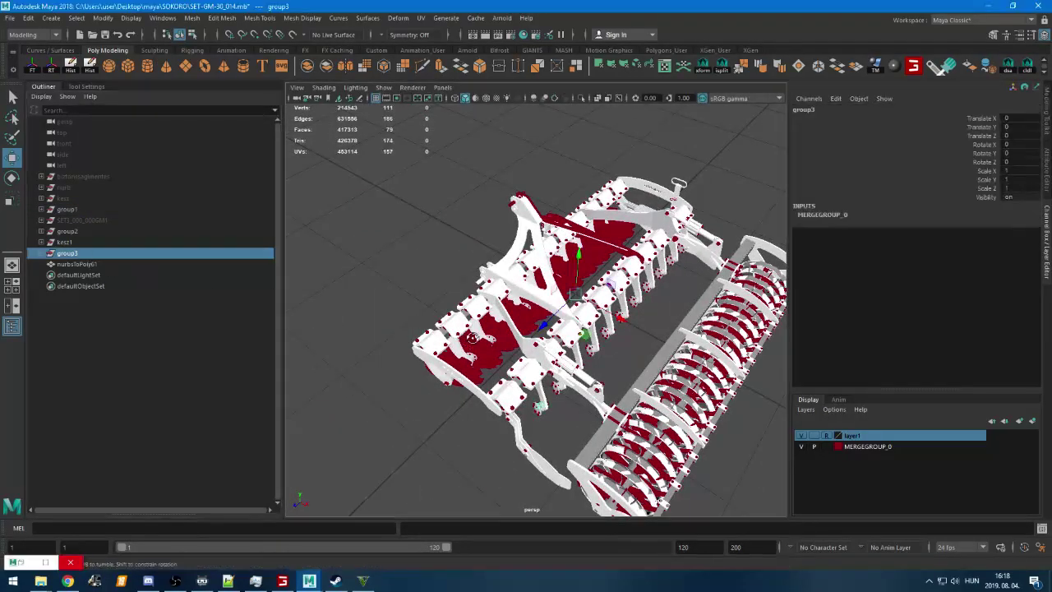
{"action": "left_click_drag", "start_coordinate": [473, 337], "coordinate": [575, 329], "text": "alt"}
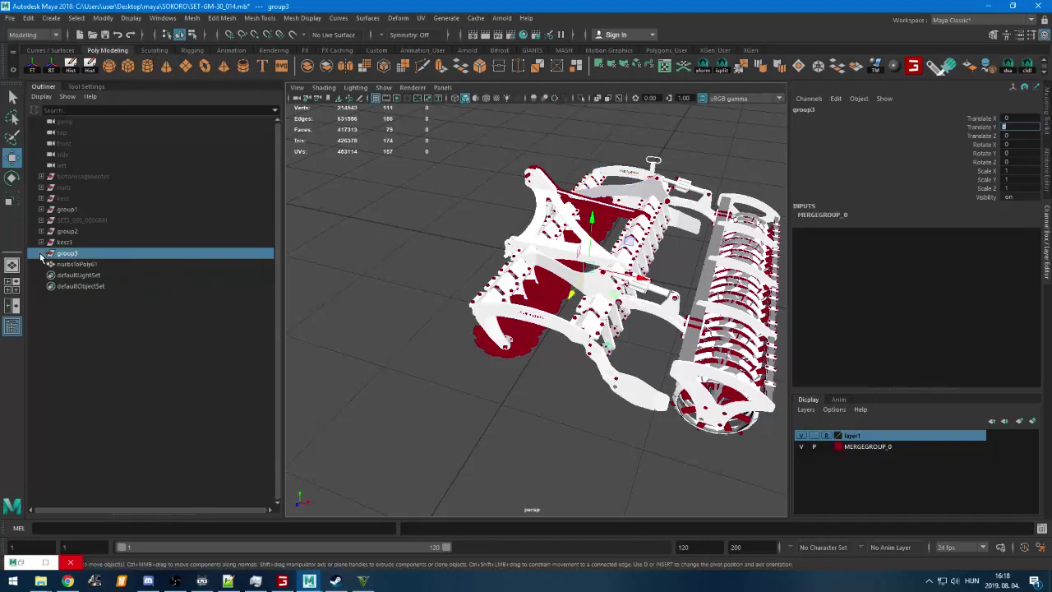
{"action": "left_click", "coordinate": [41, 254]}
{"action": "left_click_drag", "start_coordinate": [70, 263], "coordinate": [83, 286]}
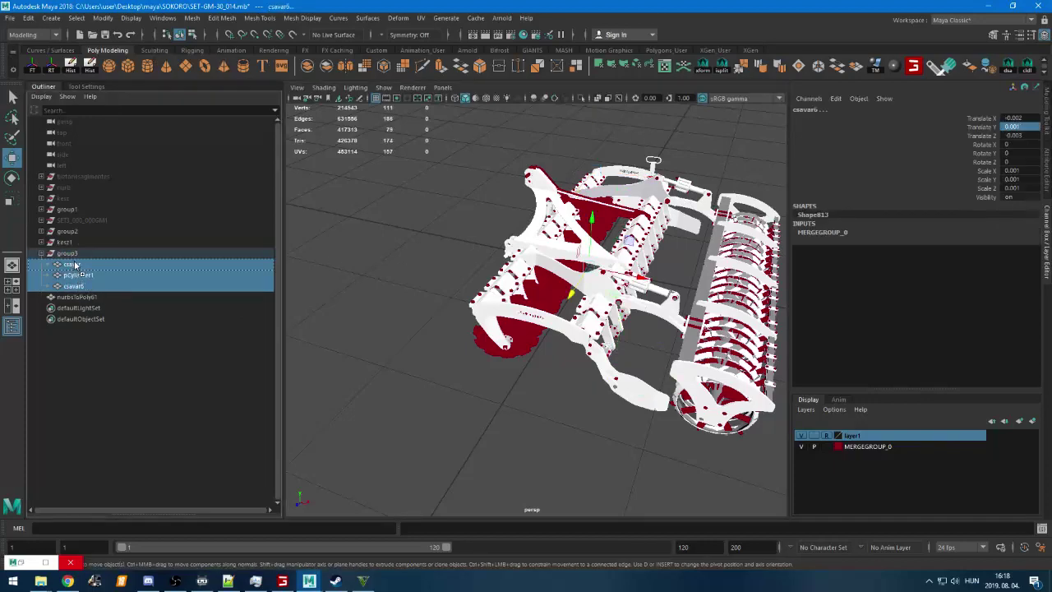
{"action": "middle_click_drag", "start_coordinate": [76, 244], "coordinate": [74, 245]}
{"action": "left_click", "coordinate": [72, 255]}
{"action": "key", "text": "Delete"}
Raise the whole kesz1 group above the original model by setting its Translate Y to 1
{"action": "left_click", "coordinate": [74, 244]}
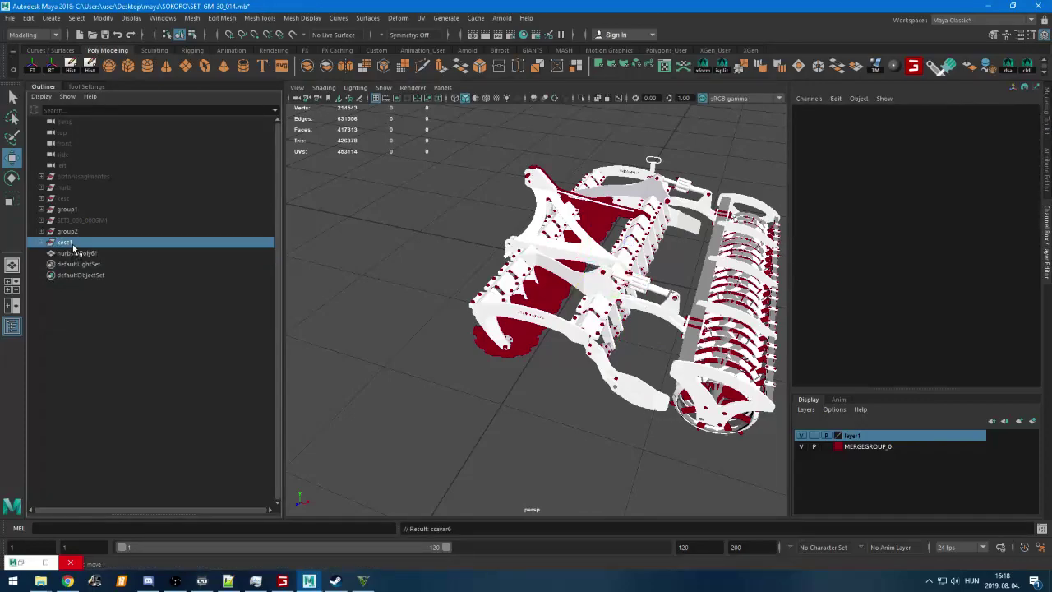
{"action": "type", "text": "1"}
{"action": "key", "text": "Return"}
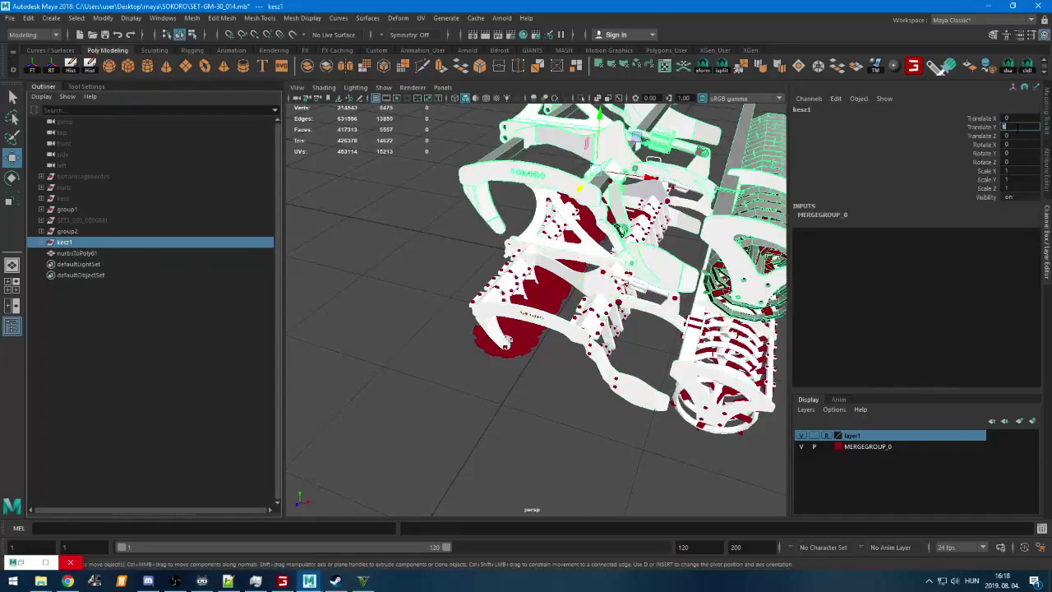
Compare the raised kesz1 assembly with the original harrow model from several sides
{"action": "left_click_drag", "start_coordinate": [427, 283], "coordinate": [557, 304], "text": "alt"}
{"action": "middle_click_drag", "start_coordinate": [556, 303], "coordinate": [469, 394], "text": "alt"}
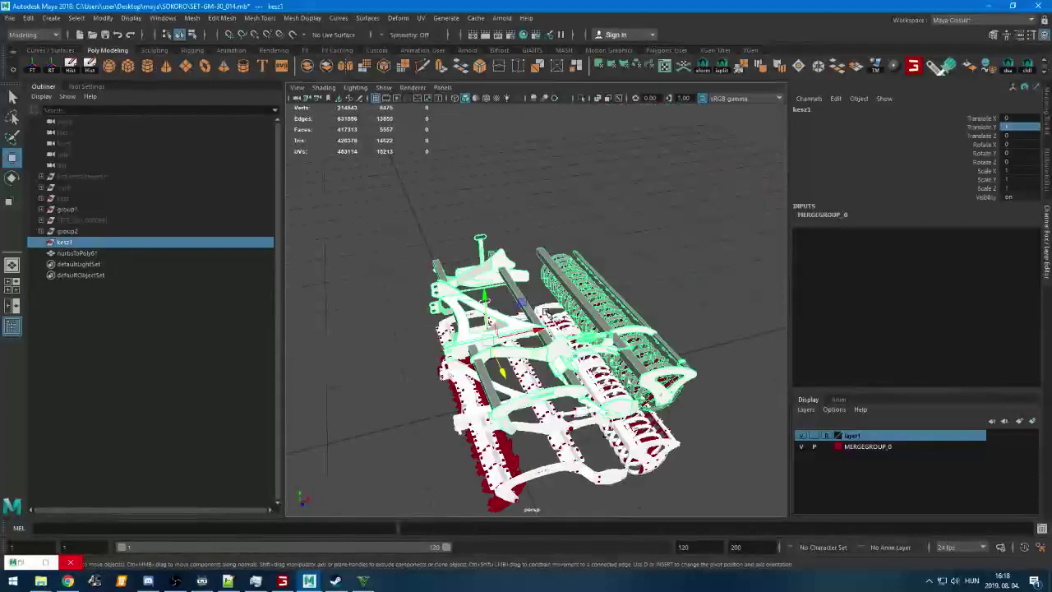
{"action": "left_click_drag", "start_coordinate": [469, 362], "coordinate": [590, 368], "text": "alt"}
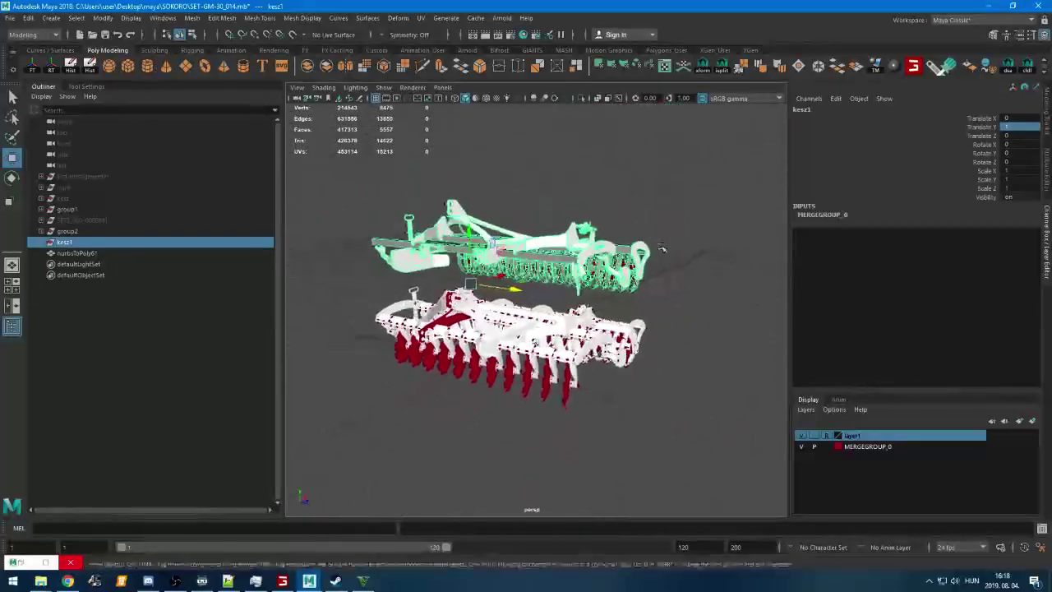
{"action": "scroll", "coordinate": [631, 327], "scroll_direction": "up", "scroll_amount": 3}
{"action": "left_click_drag", "start_coordinate": [631, 328], "coordinate": [468, 395], "text": "alt"}
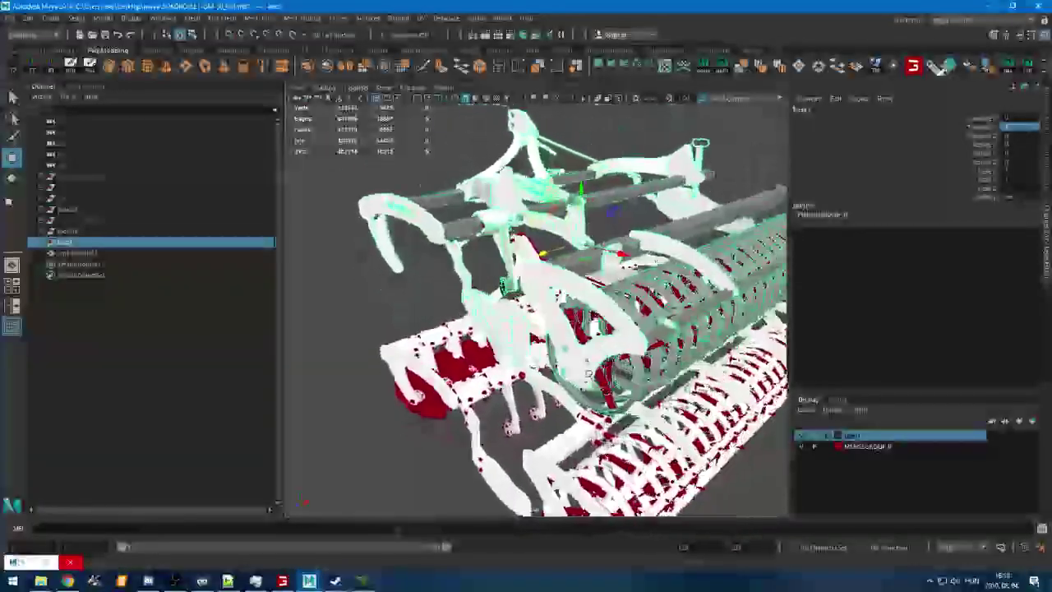
{"action": "left_click_drag", "start_coordinate": [772, 361], "coordinate": [740, 411], "text": "alt"}
{"action": "left_click_drag", "start_coordinate": [428, 386], "coordinate": [518, 349], "text": "alt"}
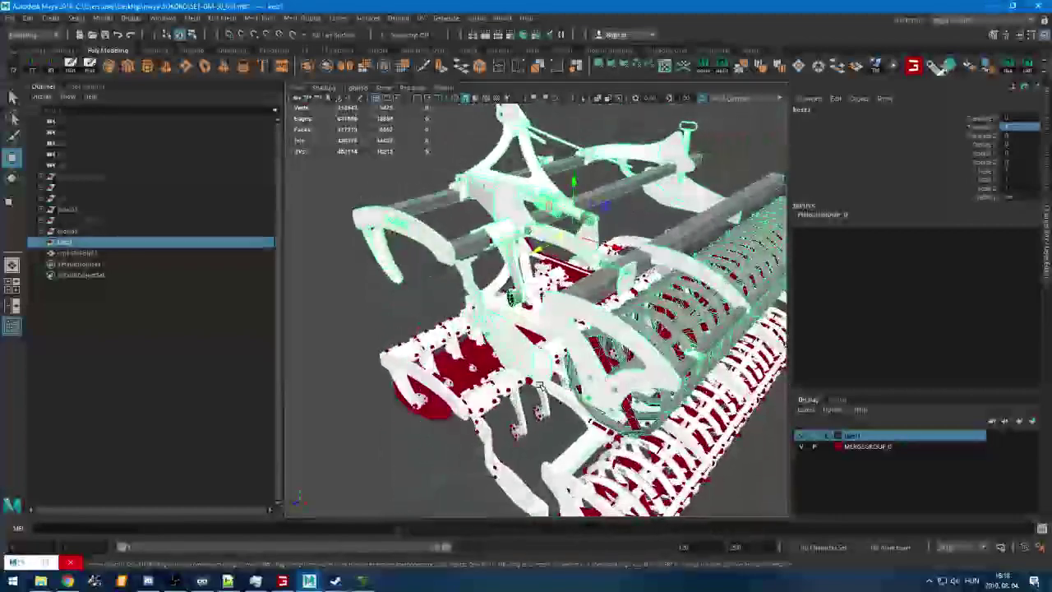
{"action": "middle_click_drag", "start_coordinate": [518, 349], "coordinate": [661, 363], "text": "alt"}
{"action": "left_click_drag", "start_coordinate": [660, 362], "coordinate": [575, 366], "text": "alt"}
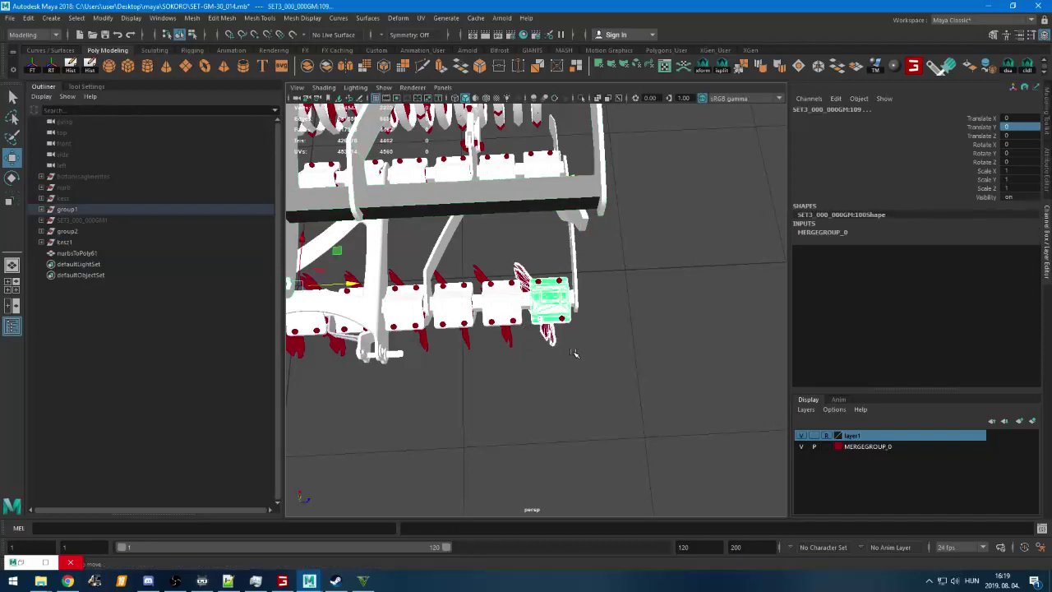
Delete the outermost clamp bracket on the original model's front beam together with its disc and insert strips
{"action": "left_click", "coordinate": [574, 352]}
{"action": "left_click", "coordinate": [546, 309]}
{"action": "left_click", "coordinate": [556, 324]}
{"action": "left_click", "coordinate": [557, 310]}
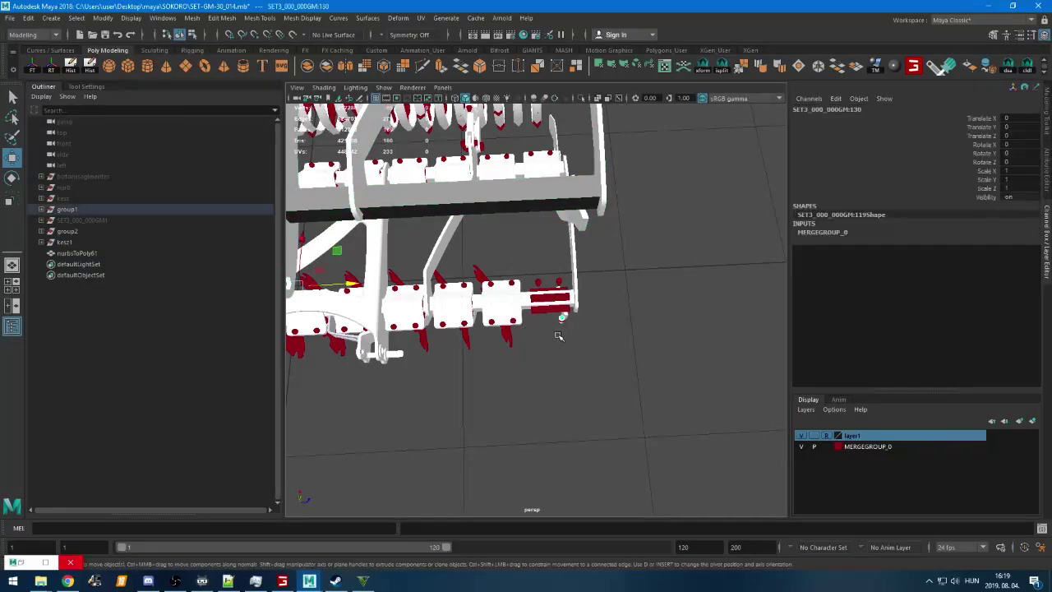
{"action": "left_click", "coordinate": [559, 334]}
{"action": "left_click", "coordinate": [562, 306]}
{"action": "key", "text": "f"}
{"action": "left_click_drag", "start_coordinate": [563, 304], "coordinate": [512, 443], "text": "alt"}
{"action": "key", "text": "f"}
{"action": "key", "text": "Delete"}
{"action": "left_click", "coordinate": [512, 418]}
{"action": "key", "text": "Delete"}
{"action": "left_click", "coordinate": [462, 382]}
{"action": "key", "text": "Delete"}
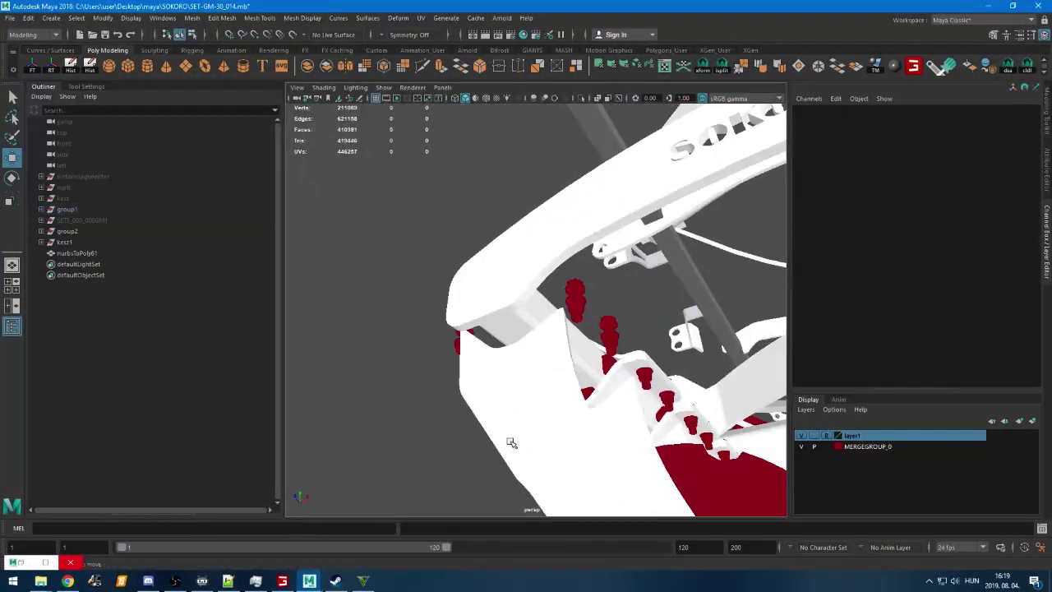
Delete the front disc arm tarcsatartoelso from the raised kesz1 assembly
{"action": "left_click_drag", "start_coordinate": [579, 426], "coordinate": [513, 325], "text": "alt"}
{"action": "left_click", "coordinate": [524, 251]}
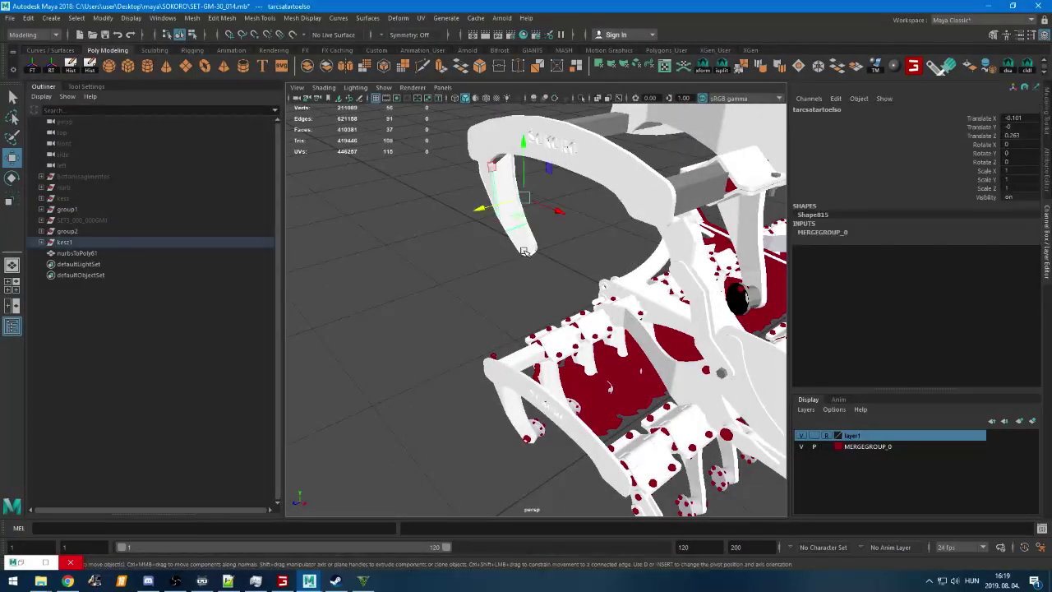
{"action": "key", "text": "Delete"}
Delete the original outermost front arm with its hub and the leftover clamp bolts
{"action": "left_click_drag", "start_coordinate": [572, 371], "coordinate": [549, 334], "text": "alt"}
{"action": "scroll", "coordinate": [599, 408], "scroll_direction": "up", "scroll_amount": 3}
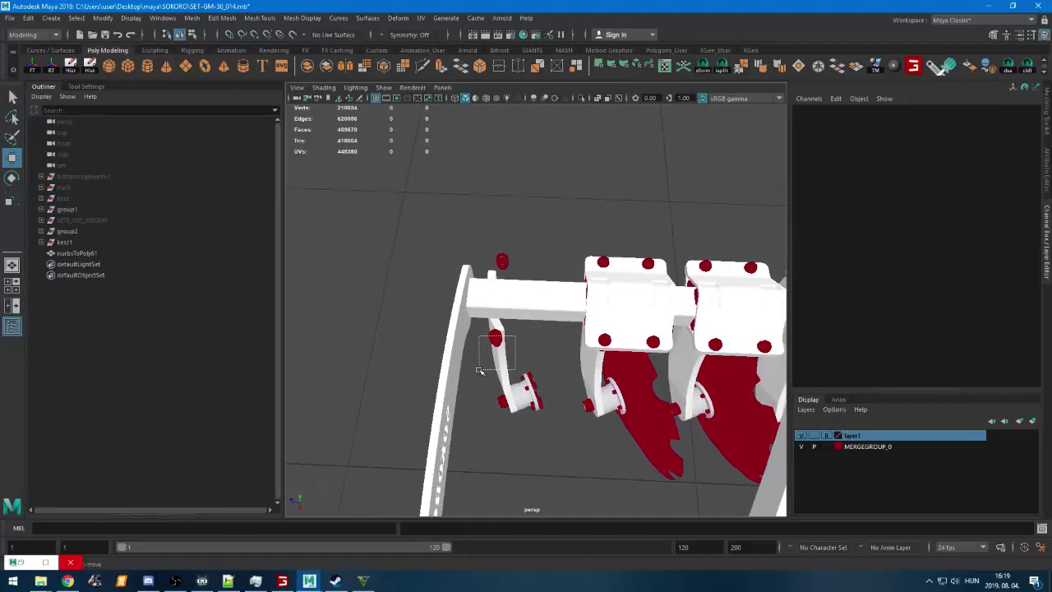
{"action": "left_click_drag", "start_coordinate": [480, 370], "coordinate": [549, 421]}
{"action": "key", "text": "Delete"}
{"action": "key", "text": "Delete"}
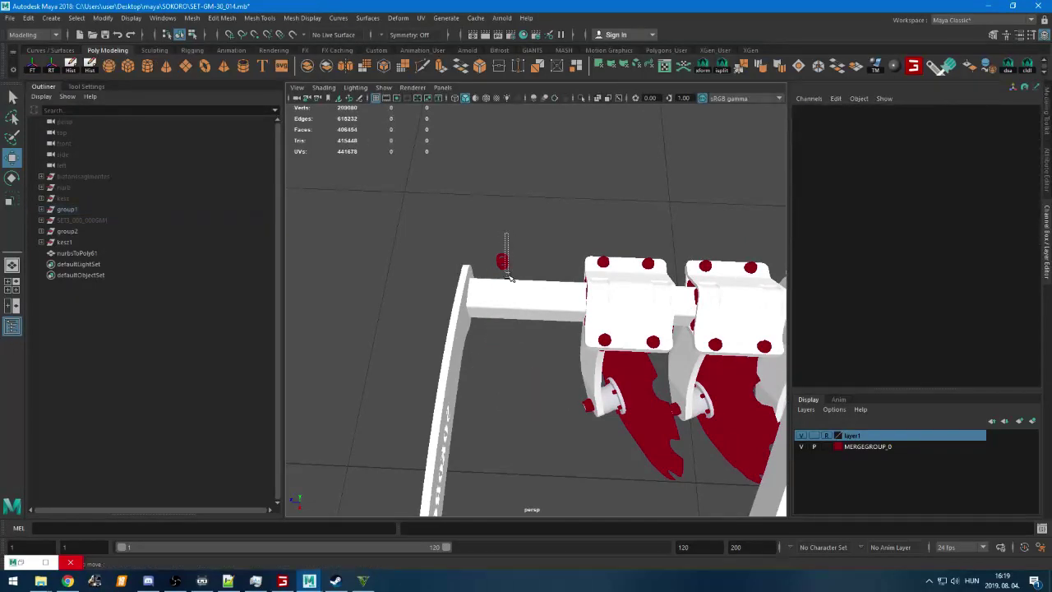
{"action": "left_click_drag", "start_coordinate": [509, 278], "coordinate": [510, 279]}
{"action": "key", "text": "Delete"}
Delete the next front bracket unit: its arm, hub, disc, clamp, bolts and the upper insert strips
{"action": "left_click_drag", "start_coordinate": [629, 376], "coordinate": [468, 313], "text": "alt"}
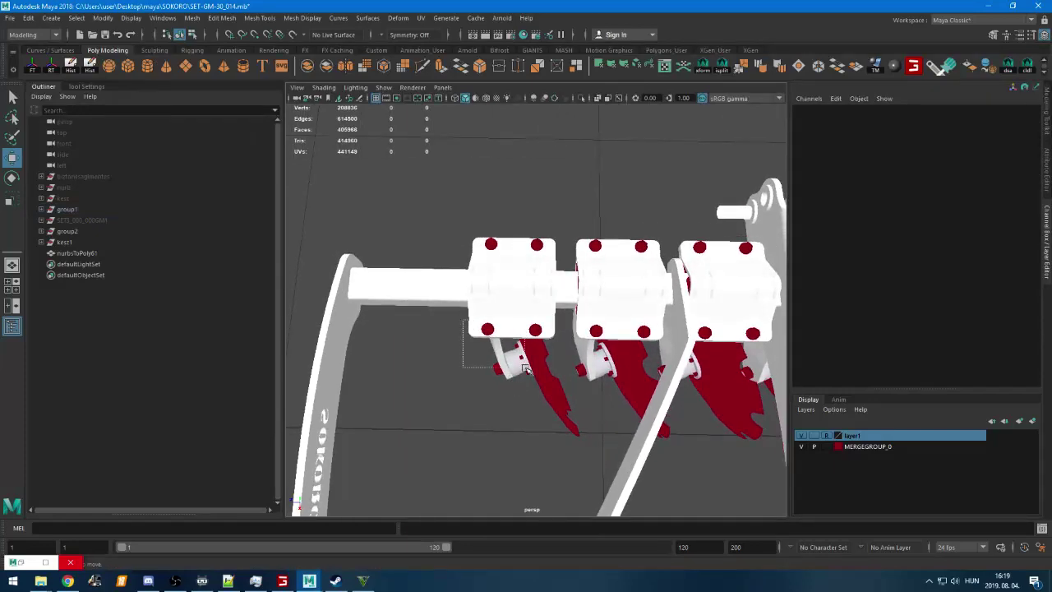
{"action": "left_click_drag", "start_coordinate": [559, 404], "coordinate": [559, 404]}
{"action": "key", "text": "Delete"}
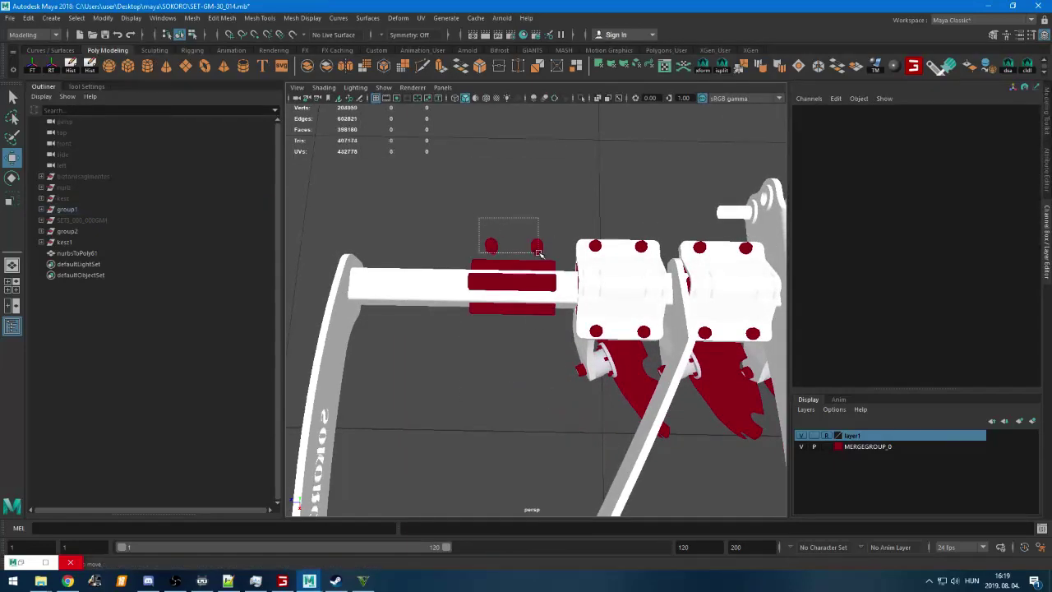
{"action": "left_click_drag", "start_coordinate": [539, 253], "coordinate": [538, 252]}
{"action": "key", "text": "Delete"}
{"action": "left_click", "coordinate": [511, 265]}
{"action": "key", "text": "Delete"}
{"action": "left_click", "coordinate": [512, 283]}
{"action": "key", "text": "Delete"}
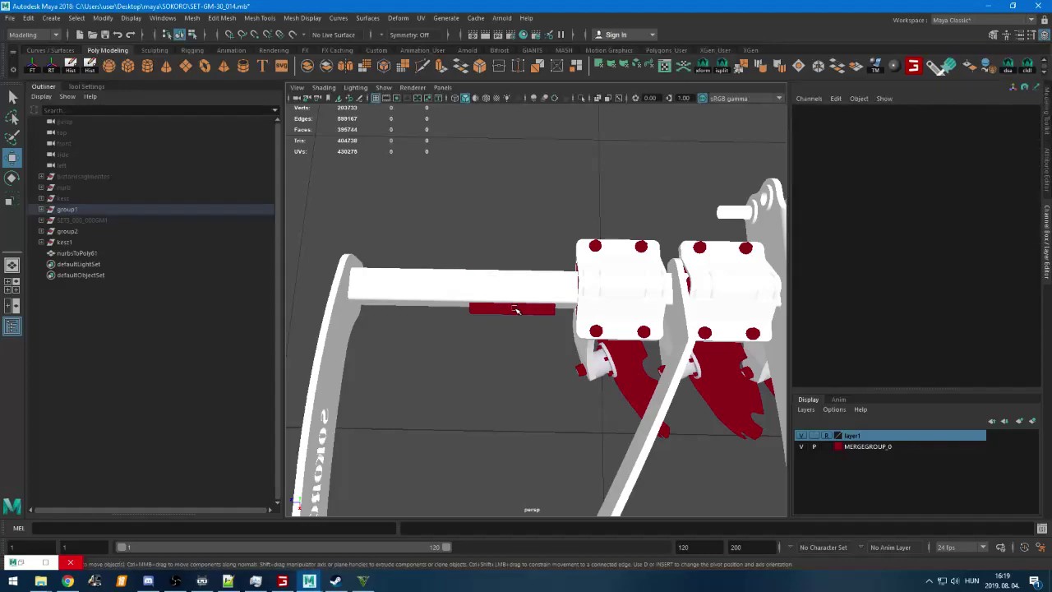
Delete the leftover lower insert strips from the cleared outer section of the original front beam
{"action": "left_click", "coordinate": [516, 308]}
{"action": "left_click_drag", "start_coordinate": [516, 309], "coordinate": [493, 324], "text": "alt"}
{"action": "key", "text": "f"}
{"action": "left_click_drag", "start_coordinate": [521, 403], "coordinate": [507, 308], "text": "alt"}
{"action": "right_click_drag", "start_coordinate": [507, 307], "coordinate": [523, 449], "text": "alt"}
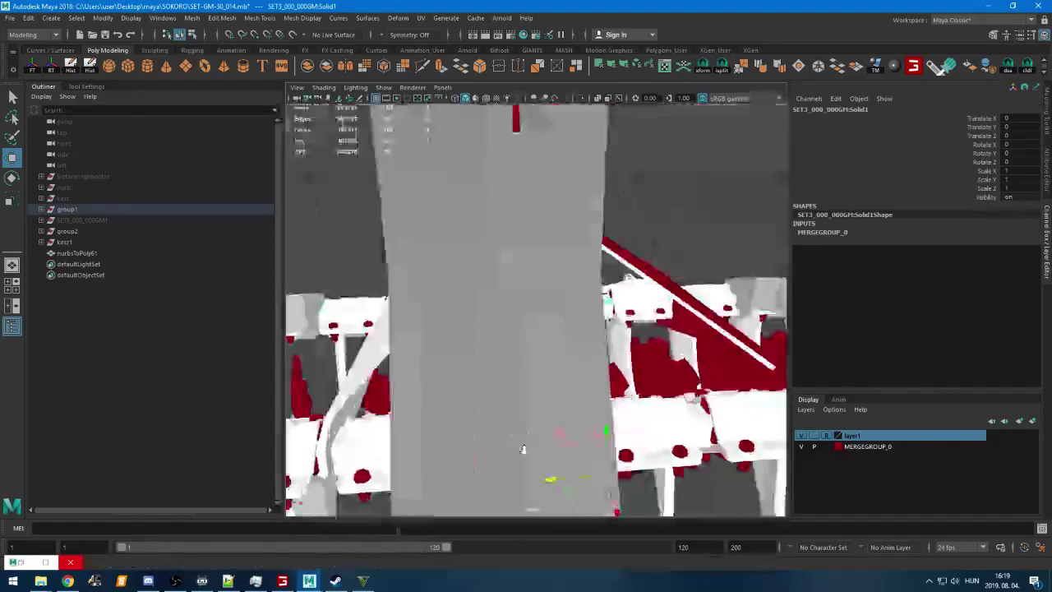
{"action": "left_click_drag", "start_coordinate": [523, 448], "coordinate": [622, 326], "text": "alt"}
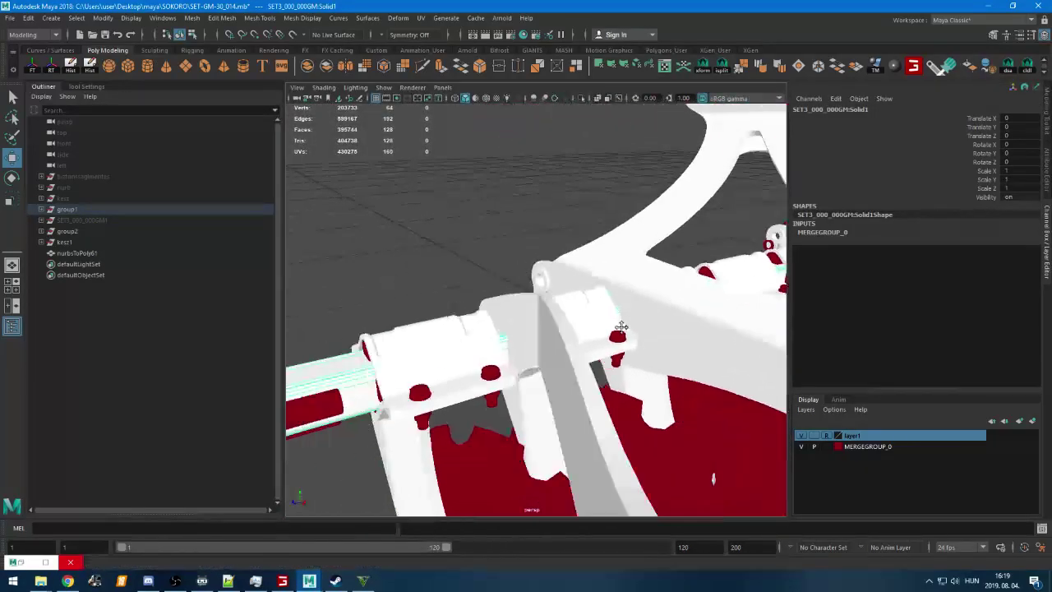
{"action": "middle_click_drag", "start_coordinate": [621, 327], "coordinate": [663, 317], "text": "alt"}
{"action": "left_click_drag", "start_coordinate": [501, 366], "coordinate": [534, 348], "text": "alt"}
{"action": "left_click", "coordinate": [482, 367]}
{"action": "key", "text": "Delete"}
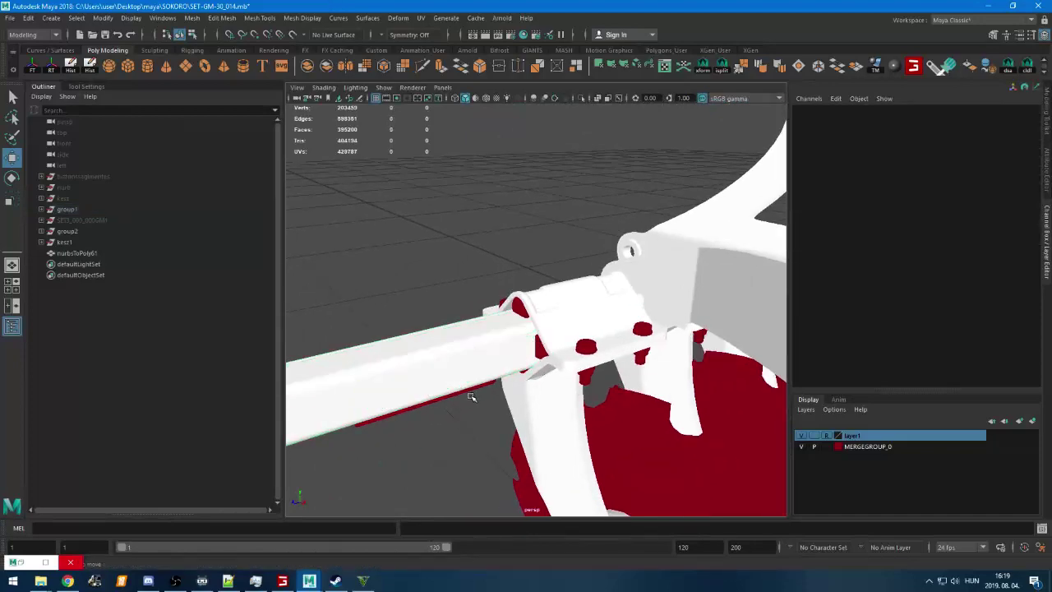
{"action": "left_click", "coordinate": [471, 396]}
{"action": "key", "text": "Delete"}
Delete the next front bracket unit just outside the diagonal brace: its clamp, arm, hub and disc
{"action": "left_click_drag", "start_coordinate": [525, 402], "coordinate": [533, 435], "text": "alt"}
{"action": "middle_click_drag", "start_coordinate": [534, 434], "coordinate": [582, 380], "text": "alt"}
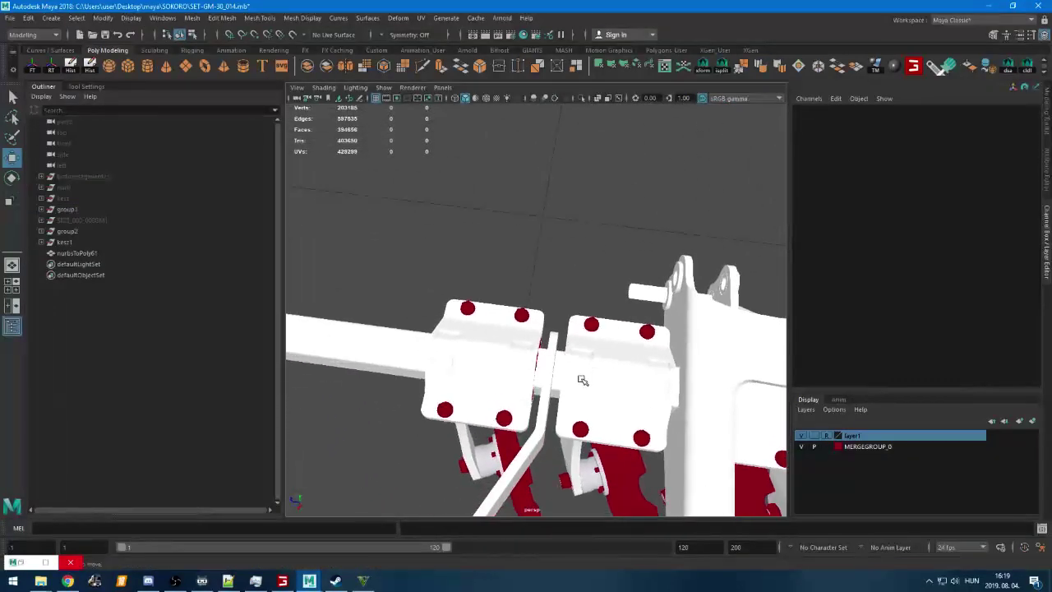
{"action": "left_click_drag", "start_coordinate": [581, 379], "coordinate": [493, 407], "text": "alt"}
{"action": "left_click", "coordinate": [572, 360]}
{"action": "key", "text": "Delete"}
{"action": "key", "text": "Delete"}
Delete the leftover insert strips and upper clamp bolts of the bracket outside the diagonal brace
{"action": "left_click", "coordinate": [502, 339]}
{"action": "key", "text": "Delete"}
{"action": "left_click", "coordinate": [510, 309]}
{"action": "key", "text": "Delete"}
{"action": "left_click", "coordinate": [515, 282]}
{"action": "key", "text": "Delete"}
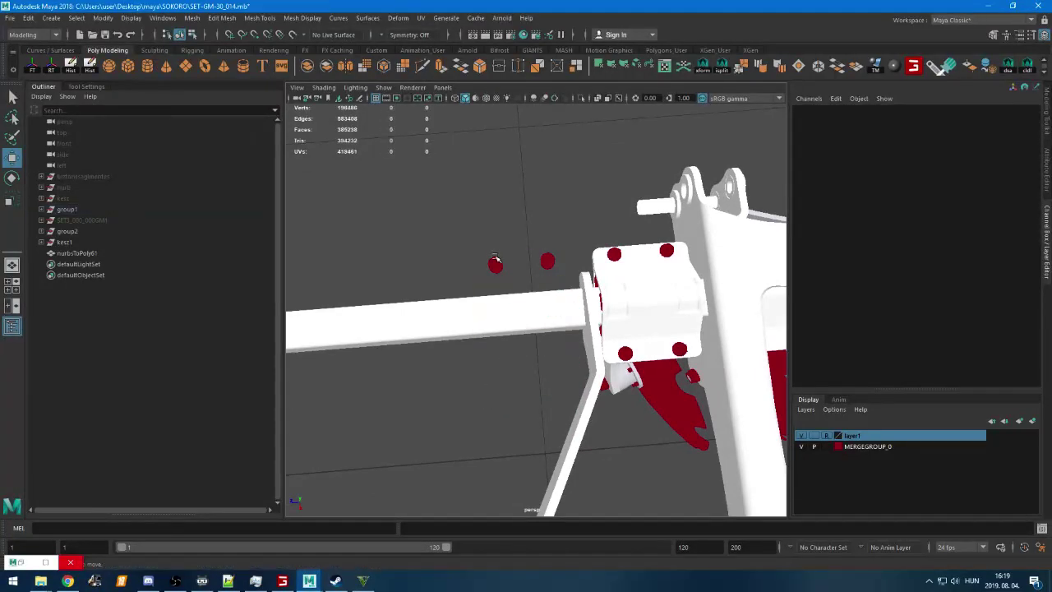
{"action": "left_click_drag", "start_coordinate": [549, 266], "coordinate": [551, 270]}
{"action": "key", "text": "Delete"}
{"action": "left_click_drag", "start_coordinate": [517, 354], "coordinate": [535, 247], "text": "alt"}
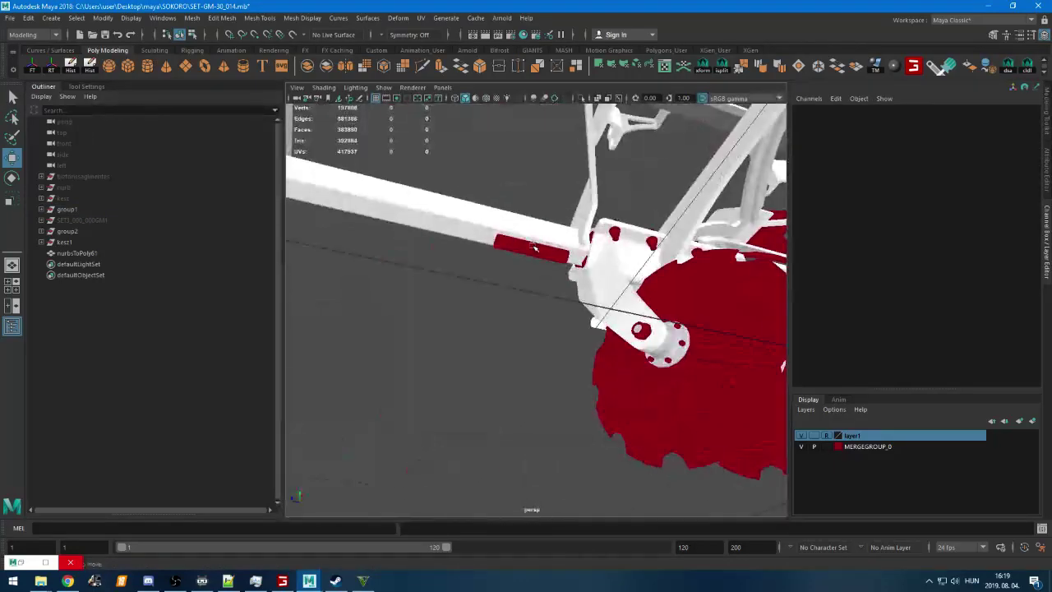
{"action": "left_click", "coordinate": [532, 250]}
{"action": "key", "text": "Delete"}
Delete the bracket unit between the diagonal brace and the white frame plate, including its clamp bolts and insert strips
{"action": "left_click_drag", "start_coordinate": [616, 309], "coordinate": [595, 411], "text": "alt"}
{"action": "key", "text": "Delete"}
{"action": "left_click", "coordinate": [562, 287]}
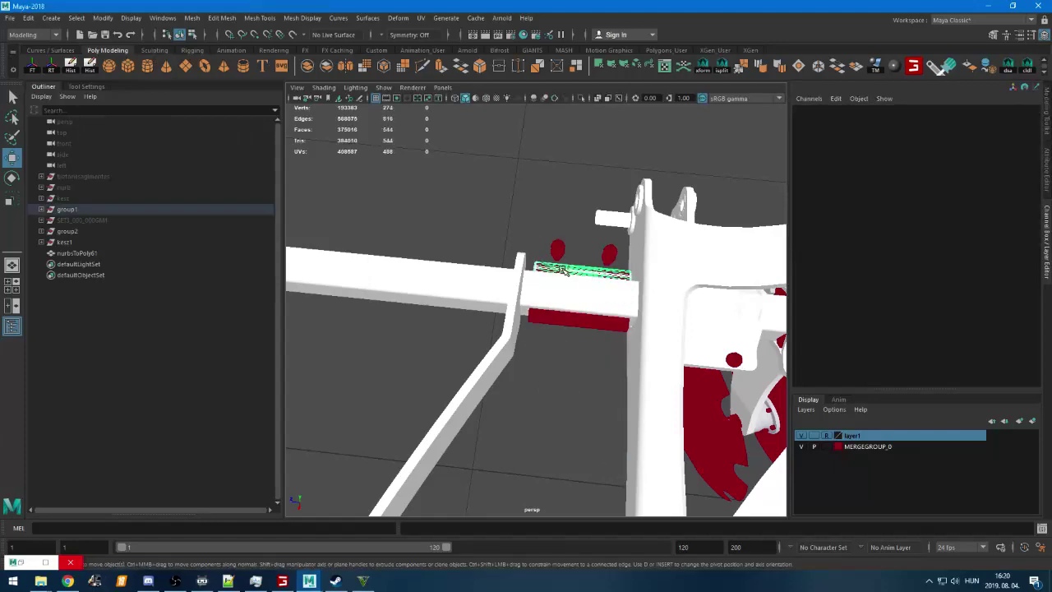
{"action": "key", "text": "Delete"}
{"action": "left_click", "coordinate": [557, 246]}
{"action": "key", "text": "Delete"}
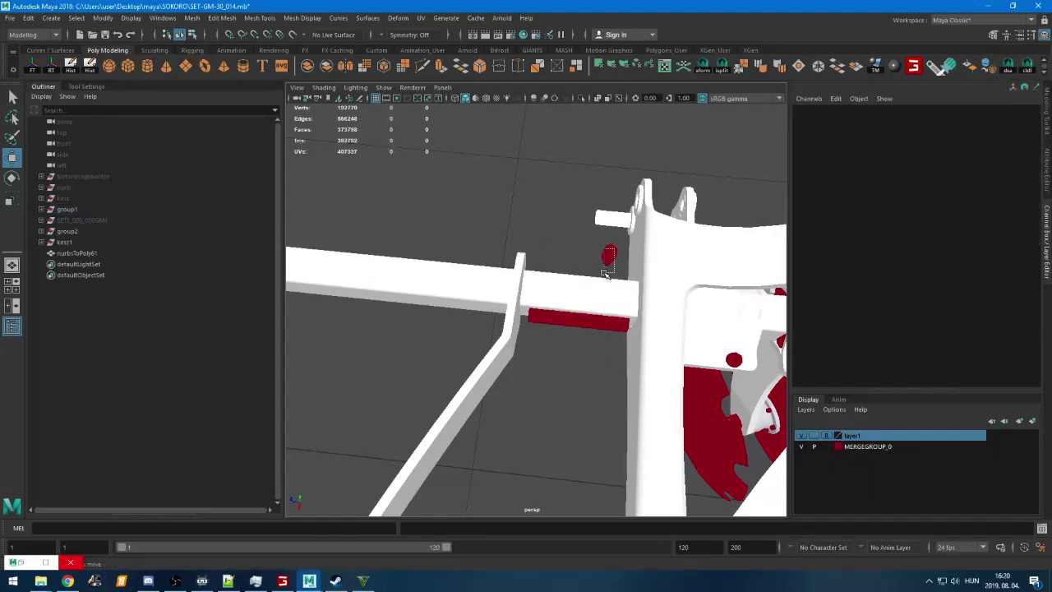
{"action": "left_click", "coordinate": [608, 258]}
{"action": "key", "text": "Delete"}
{"action": "left_click", "coordinate": [583, 327]}
{"action": "key", "text": "Delete"}
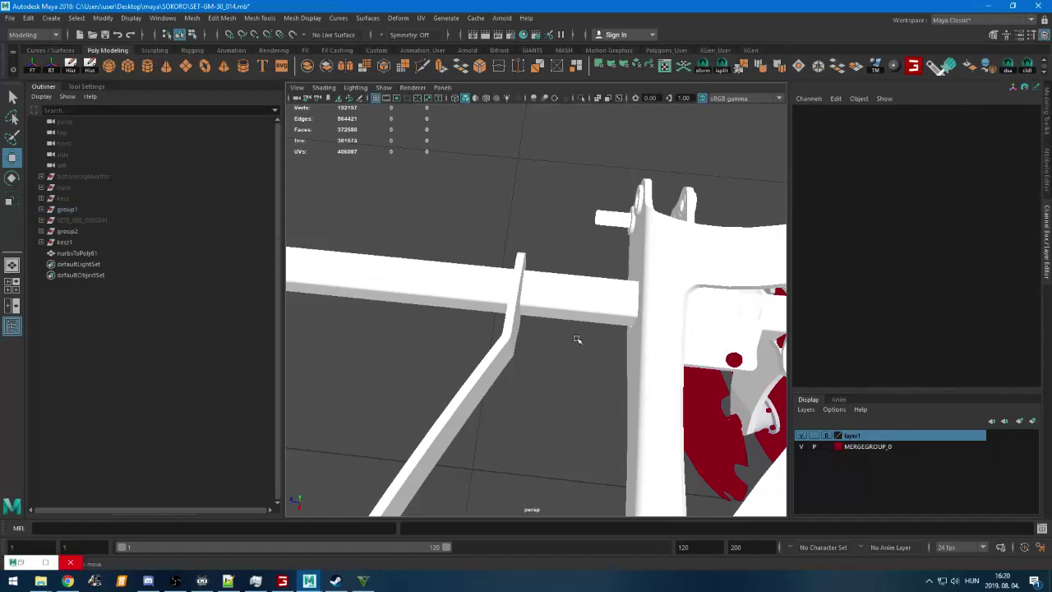
{"action": "left_click_drag", "start_coordinate": [576, 339], "coordinate": [474, 390], "text": "alt"}
{"action": "left_click", "coordinate": [575, 243]}
{"action": "key", "text": "Delete"}
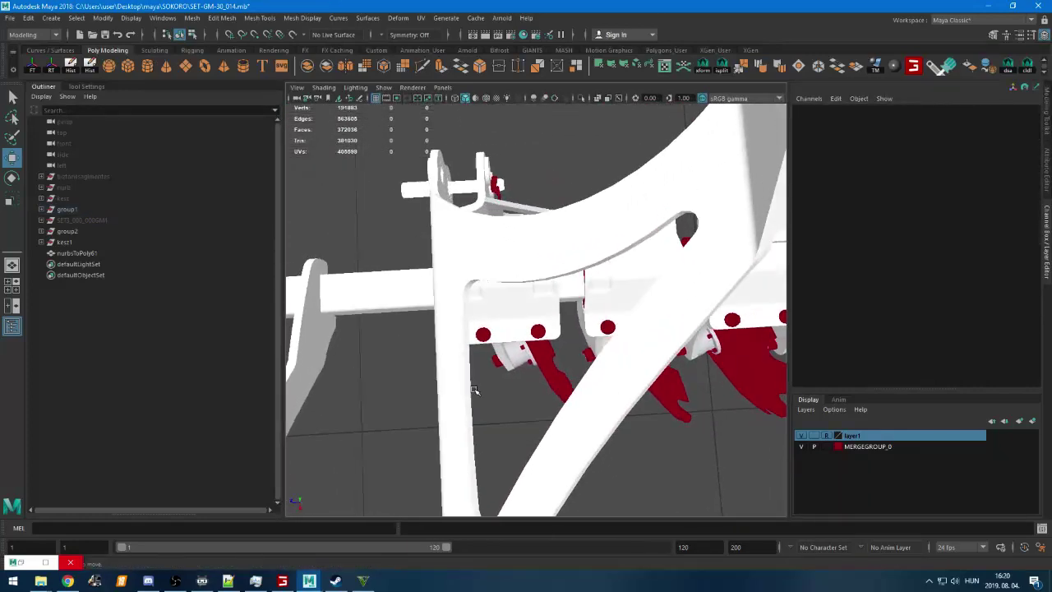
Delete the bracket unit behind the white frame plate's opening together with its beam insert strips
{"action": "left_click", "coordinate": [485, 367]}
{"action": "key", "text": "Delete"}
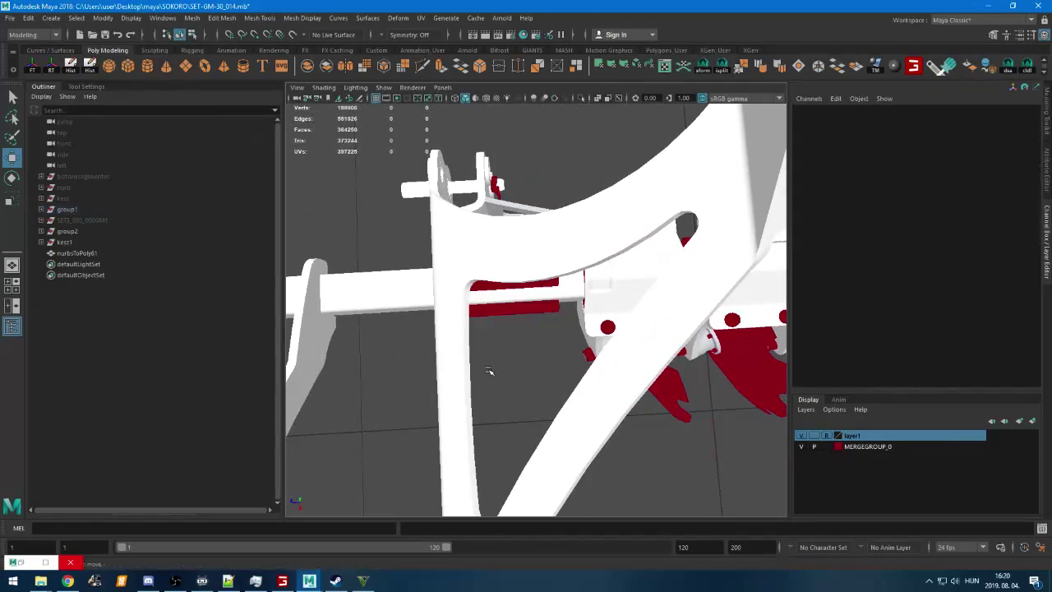
{"action": "left_click", "coordinate": [518, 312]}
{"action": "key", "text": "Delete"}
{"action": "left_click", "coordinate": [546, 283]}
{"action": "key", "text": "Delete"}
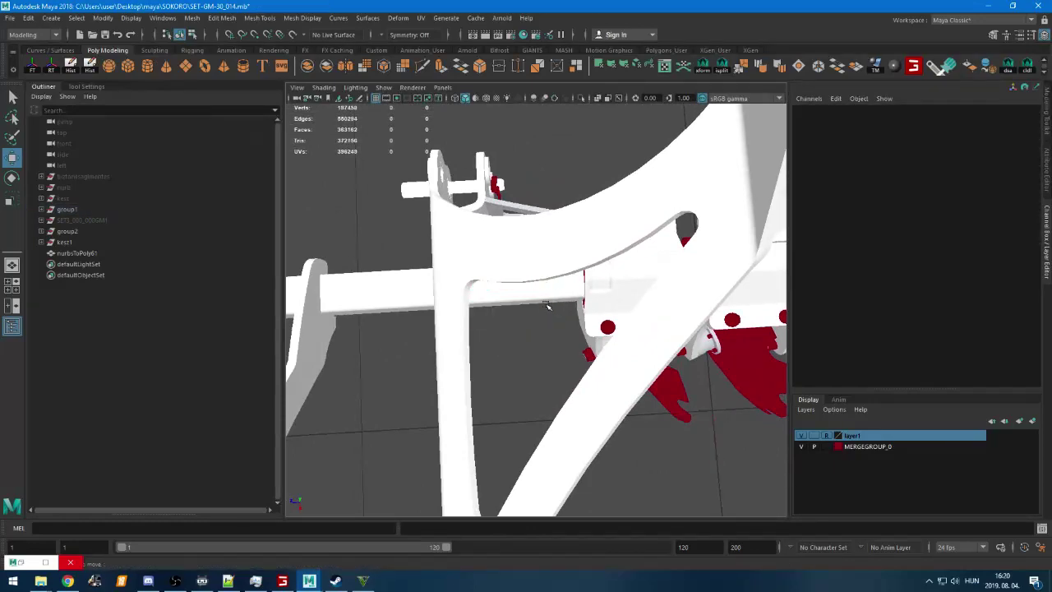
{"action": "left_click_drag", "start_coordinate": [547, 305], "coordinate": [522, 257], "text": "alt"}
{"action": "left_click", "coordinate": [522, 258]}
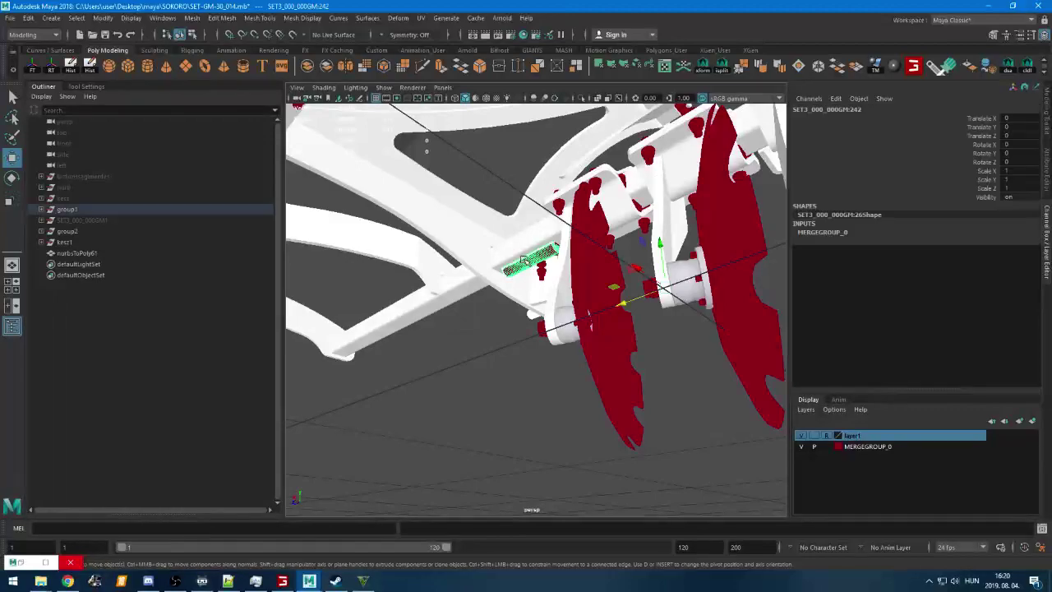
{"action": "key", "text": "Delete"}
Delete the remaining insert and clamp bolts beside the hitch bracket, plus the red clip on the hitch pin
{"action": "left_click_drag", "start_coordinate": [571, 308], "coordinate": [550, 324], "text": "alt"}
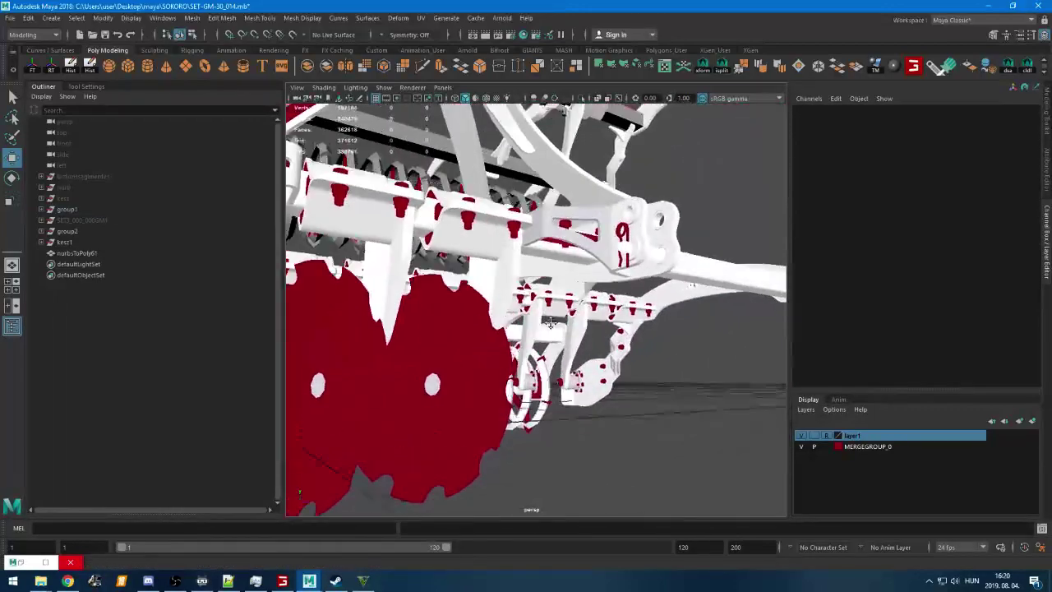
{"action": "right_click_drag", "start_coordinate": [550, 324], "coordinate": [587, 291], "text": "alt"}
{"action": "middle_click_drag", "start_coordinate": [586, 291], "coordinate": [620, 389], "text": "alt"}
{"action": "left_click_drag", "start_coordinate": [620, 389], "coordinate": [502, 404], "text": "alt"}
{"action": "left_click", "coordinate": [583, 338]}
{"action": "key", "text": "Delete"}
{"action": "left_click", "coordinate": [512, 321]}
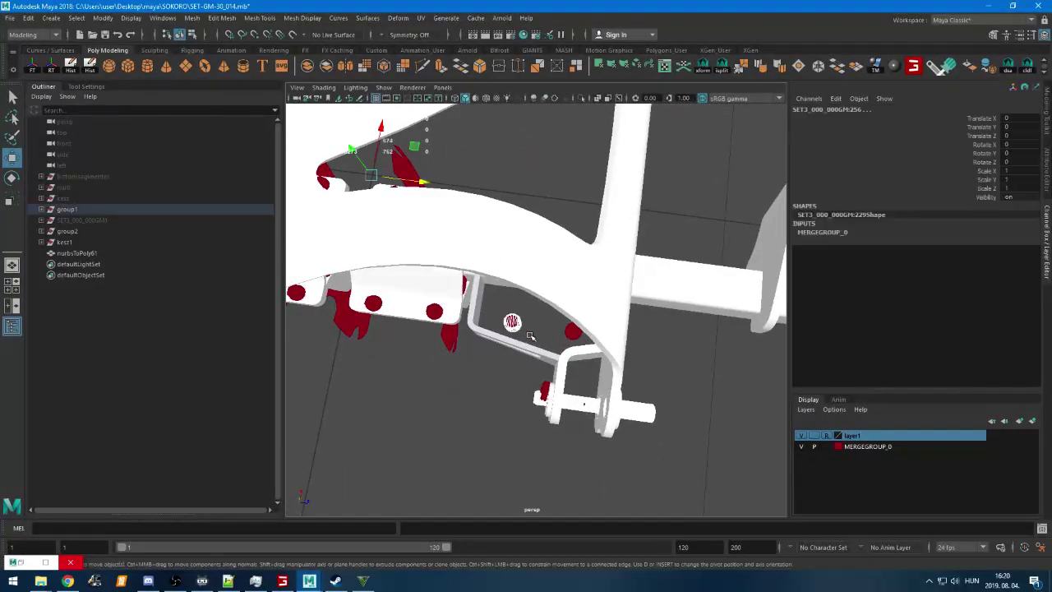
{"action": "key", "text": "Delete"}
{"action": "left_click", "coordinate": [563, 332]}
{"action": "left_click", "coordinate": [540, 395]}
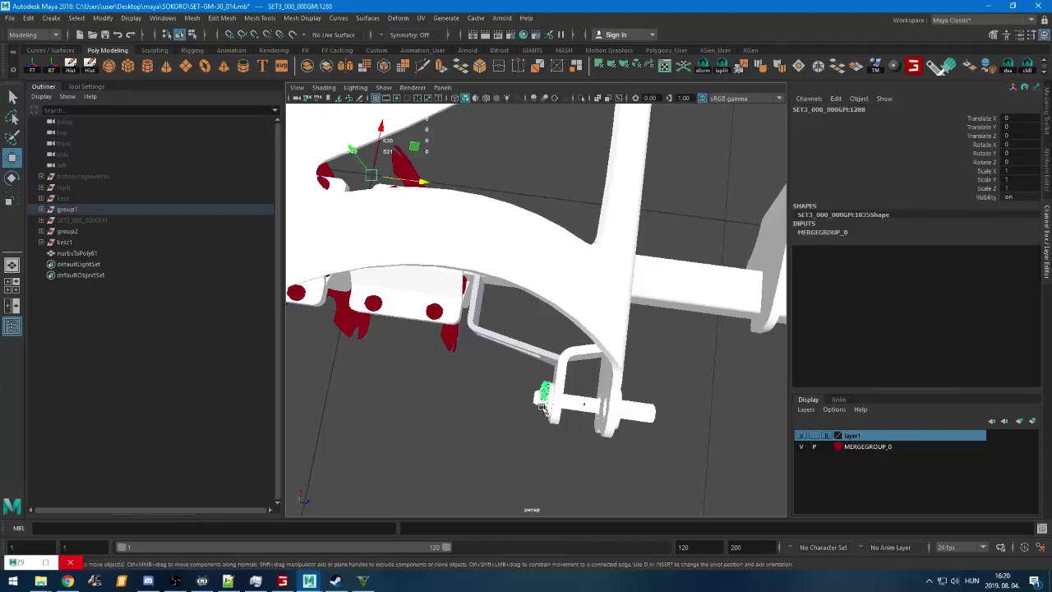
{"action": "key", "text": "Delete"}
Check the original front beam and the raised kesz1 assembly for bracket units that still have to go
{"action": "left_click_drag", "start_coordinate": [540, 396], "coordinate": [509, 411], "text": "alt"}
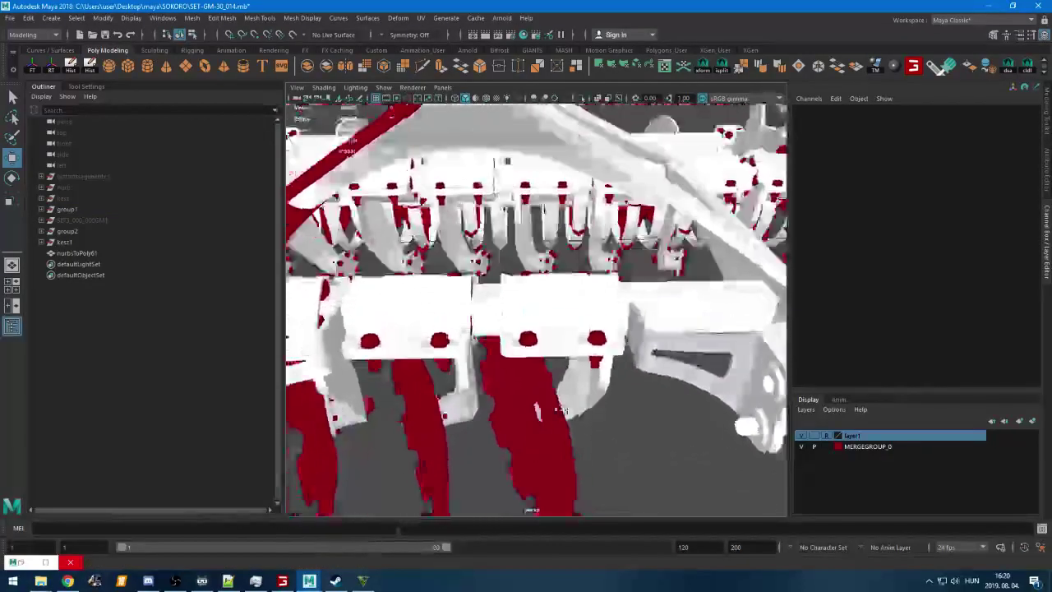
{"action": "middle_click_drag", "start_coordinate": [509, 411], "coordinate": [664, 404], "text": "alt"}
{"action": "right_click_drag", "start_coordinate": [664, 404], "coordinate": [599, 413], "text": "alt"}
{"action": "left_click_drag", "start_coordinate": [599, 414], "coordinate": [657, 387], "text": "alt"}
{"action": "key", "text": "ctrl+1"}
{"action": "key", "text": "ctrl+1"}
{"action": "right_click_drag", "start_coordinate": [657, 387], "coordinate": [657, 355], "text": "alt"}
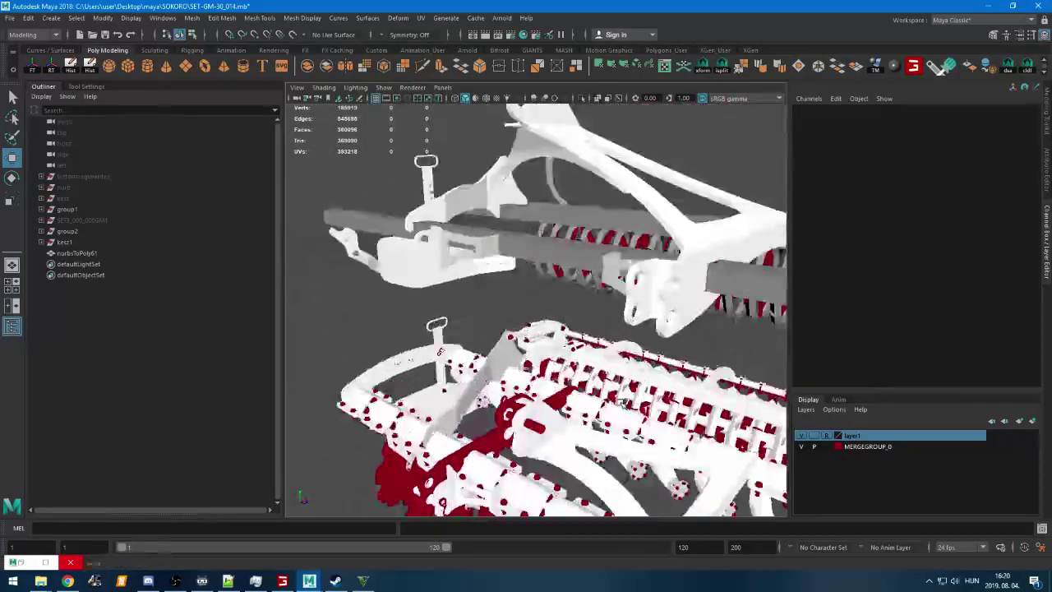
{"action": "left_click_drag", "start_coordinate": [657, 355], "coordinate": [665, 378], "text": "alt"}
{"action": "middle_click_drag", "start_coordinate": [665, 378], "coordinate": [640, 418], "text": "alt"}
{"action": "left_click_drag", "start_coordinate": [641, 418], "coordinate": [553, 399], "text": "alt"}
{"action": "right_click_drag", "start_coordinate": [553, 400], "coordinate": [513, 394], "text": "alt"}
{"action": "left_click_drag", "start_coordinate": [513, 395], "coordinate": [588, 396], "text": "alt"}
{"action": "right_click_drag", "start_coordinate": [588, 396], "coordinate": [616, 448], "text": "alt"}
{"action": "middle_click_drag", "start_coordinate": [617, 448], "coordinate": [487, 330], "text": "alt"}
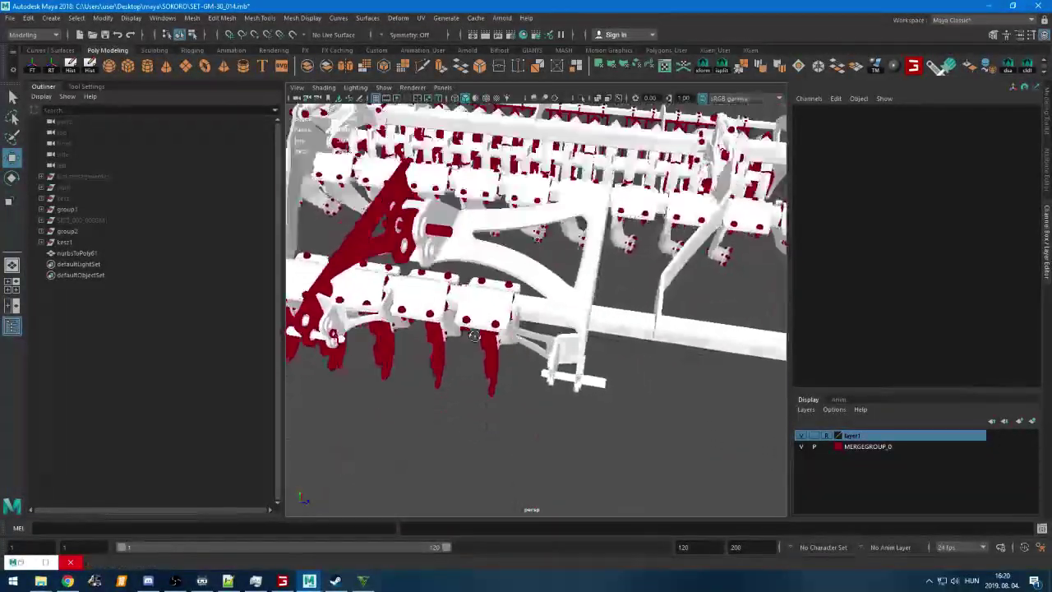
{"action": "left_click_drag", "start_coordinate": [487, 331], "coordinate": [531, 354], "text": "alt"}
{"action": "middle_click_drag", "start_coordinate": [531, 354], "coordinate": [516, 385], "text": "alt"}
Delete the front bracket unit next to the cleared hitch bracket: its clamp, arm, hub and disc
{"action": "left_click", "coordinate": [571, 374]}
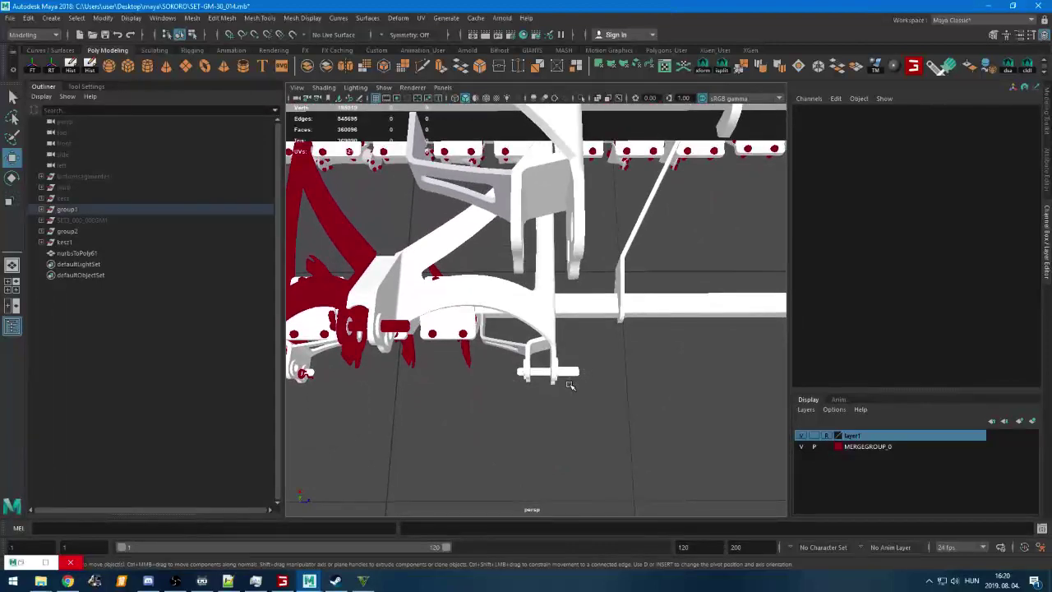
{"action": "key", "text": "Delete"}
{"action": "left_click_drag", "start_coordinate": [481, 372], "coordinate": [556, 369], "text": "alt"}
{"action": "key", "text": "Delete"}
{"action": "middle_click_drag", "start_coordinate": [517, 364], "coordinate": [525, 383], "text": "alt"}
{"action": "right_click_drag", "start_coordinate": [525, 384], "coordinate": [578, 465], "text": "alt"}
{"action": "left_click_drag", "start_coordinate": [578, 465], "coordinate": [564, 406], "text": "alt"}
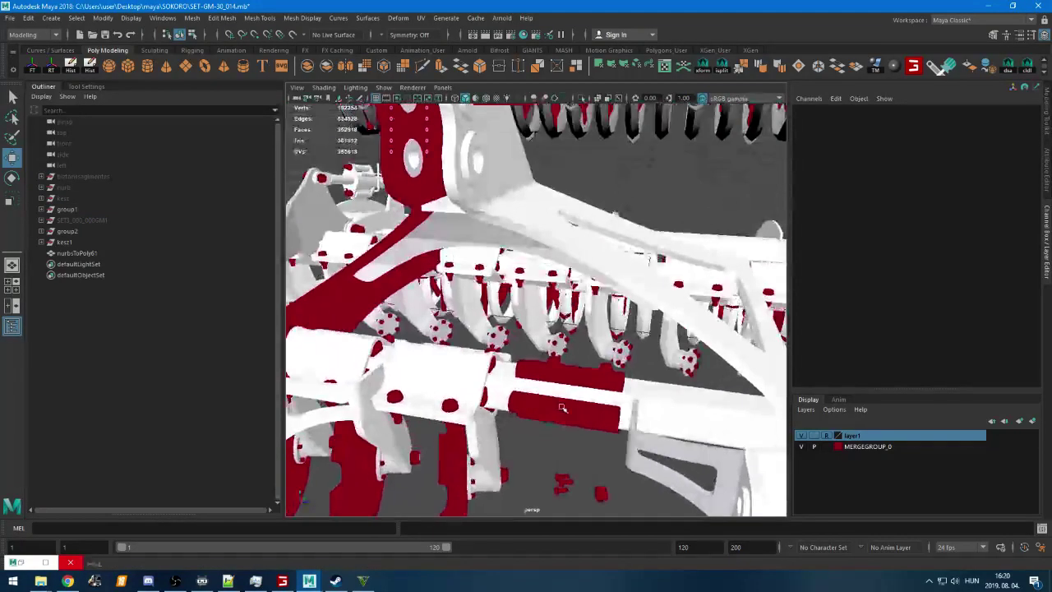
Delete the exposed insert strips around the front beam near the hitch bracket and the loose bolt parts left there
{"action": "left_click", "coordinate": [564, 413]}
{"action": "key", "text": "Delete"}
{"action": "left_click", "coordinate": [567, 423]}
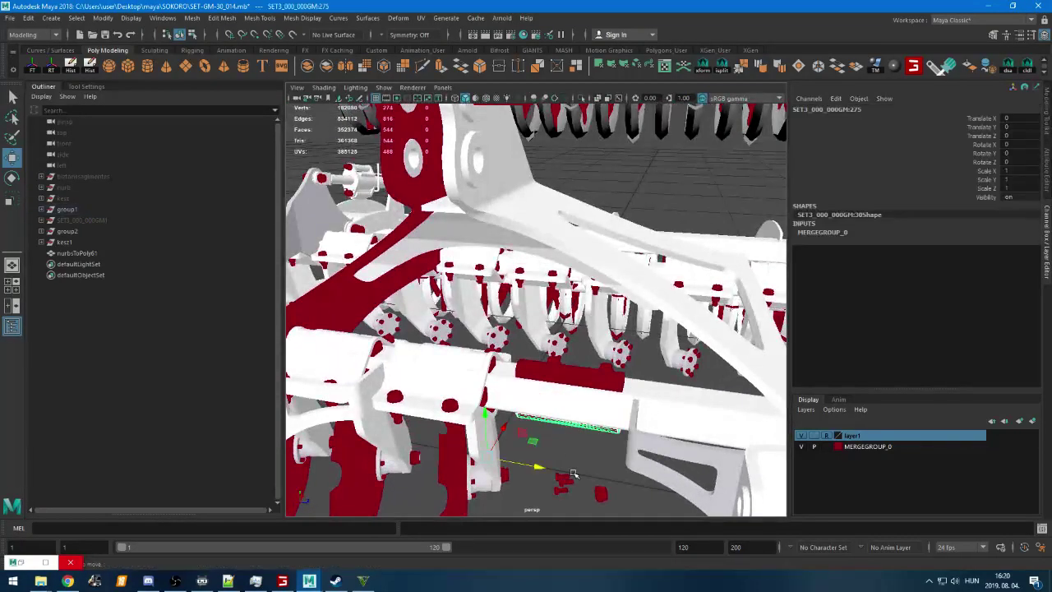
{"action": "key", "text": "Delete"}
{"action": "left_click_drag", "start_coordinate": [628, 441], "coordinate": [574, 419], "text": "alt"}
{"action": "left_click", "coordinate": [561, 384]}
{"action": "key", "text": "Delete"}
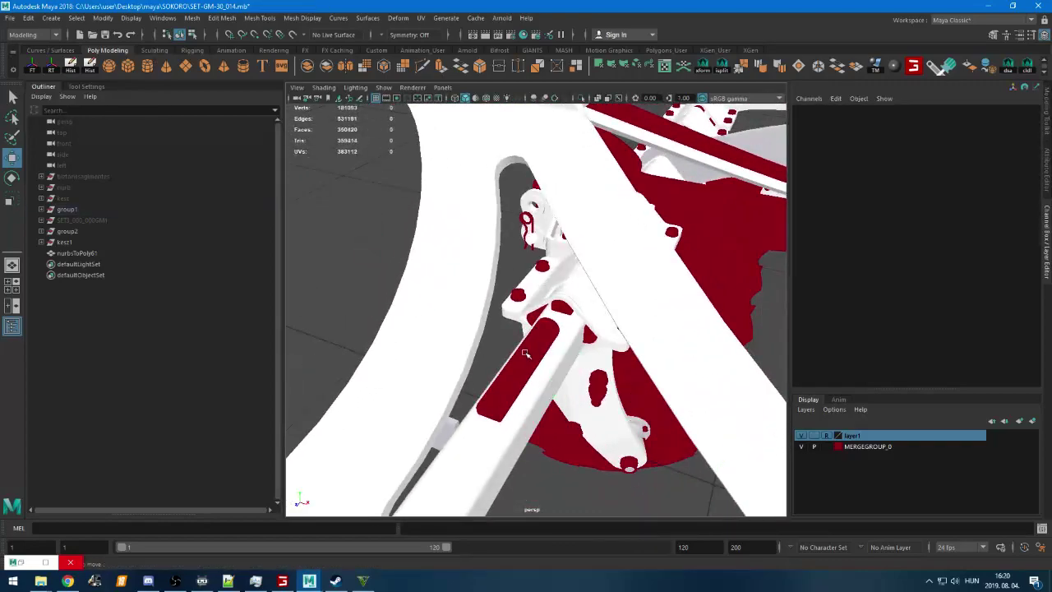
{"action": "left_click", "coordinate": [526, 353]}
{"action": "key", "text": "Delete"}
{"action": "left_click_drag", "start_coordinate": [534, 363], "coordinate": [454, 355], "text": "alt"}
{"action": "key", "text": "Delete"}
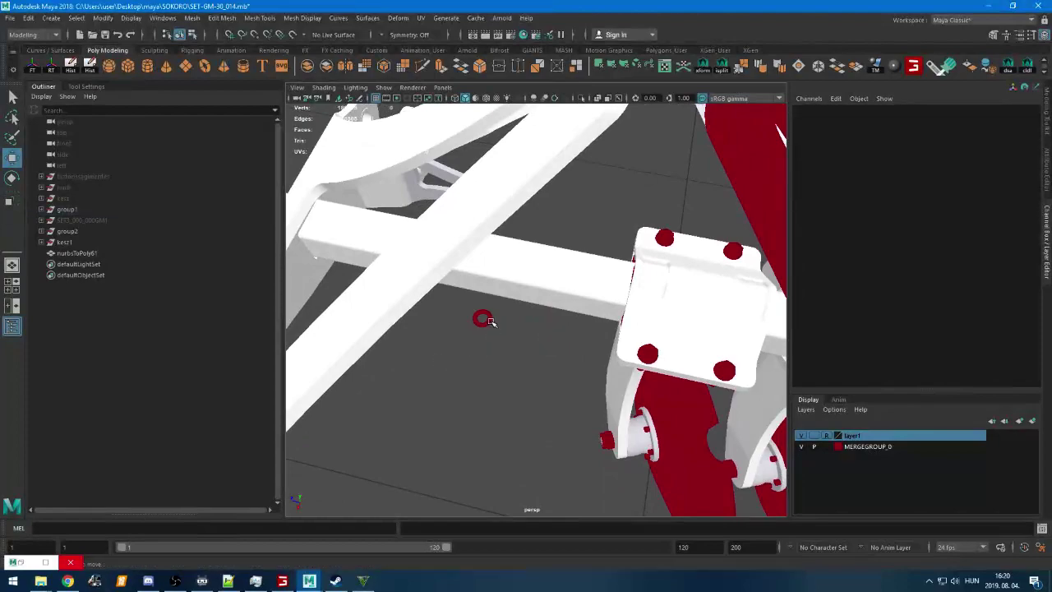
{"action": "left_click", "coordinate": [482, 319]}
{"action": "key", "text": "Delete"}
Delete the next bracket unit toward the red frame plate along with its front insert strip and loose bolts
{"action": "left_click_drag", "start_coordinate": [649, 409], "coordinate": [523, 373], "text": "alt"}
{"action": "left_click", "coordinate": [567, 386]}
{"action": "left_click", "coordinate": [524, 372]}
{"action": "key", "text": "Delete"}
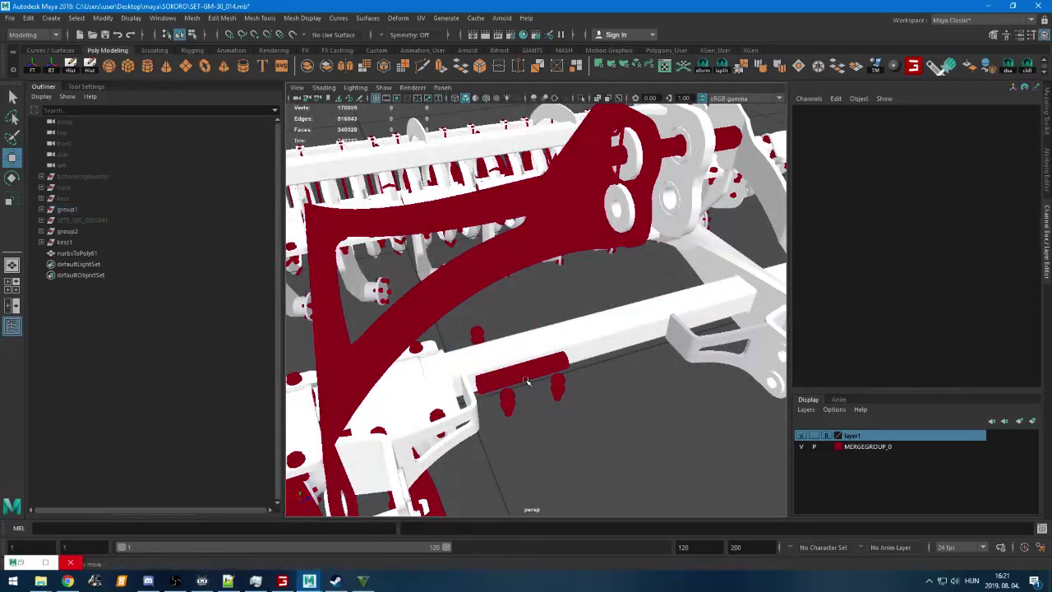
{"action": "left_click", "coordinate": [566, 387]}
{"action": "key", "text": "Delete"}
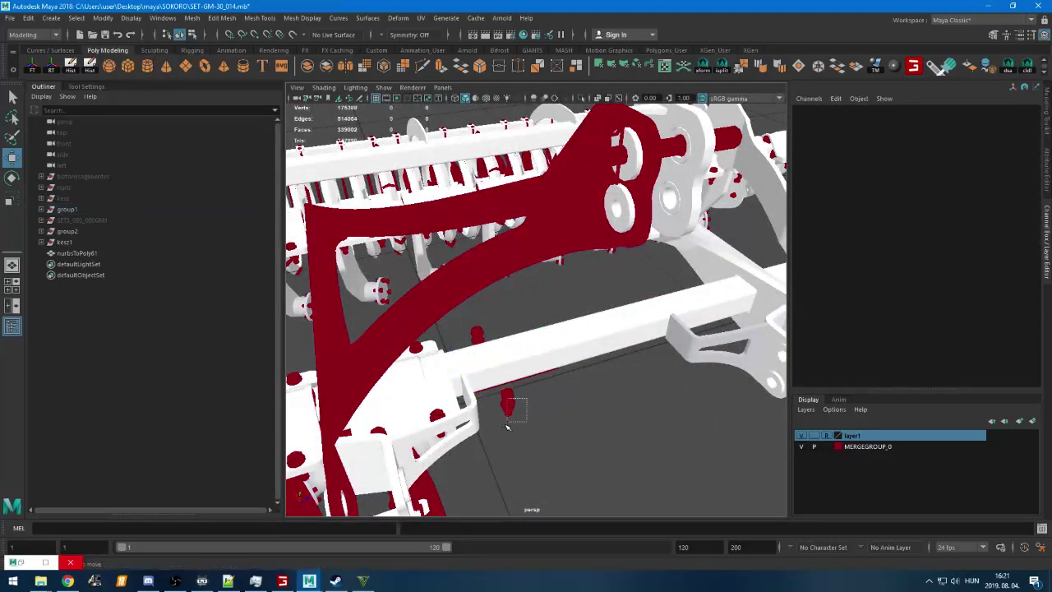
{"action": "left_click", "coordinate": [507, 402]}
{"action": "key", "text": "Delete"}
{"action": "left_click", "coordinate": [476, 322]}
{"action": "key", "text": "Delete"}
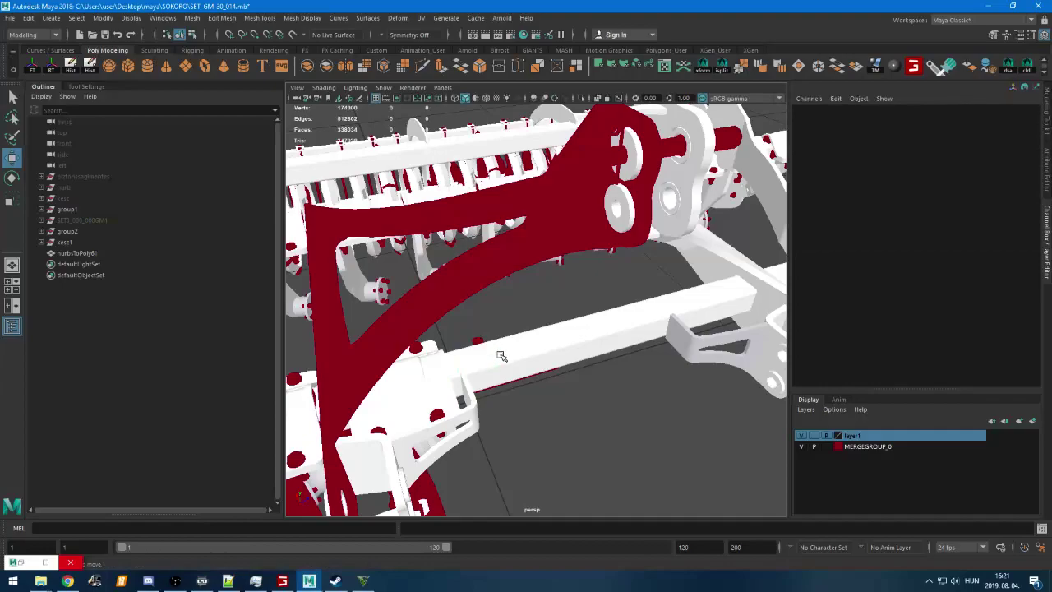
{"action": "left_click_drag", "start_coordinate": [476, 322], "coordinate": [540, 375], "text": "alt"}
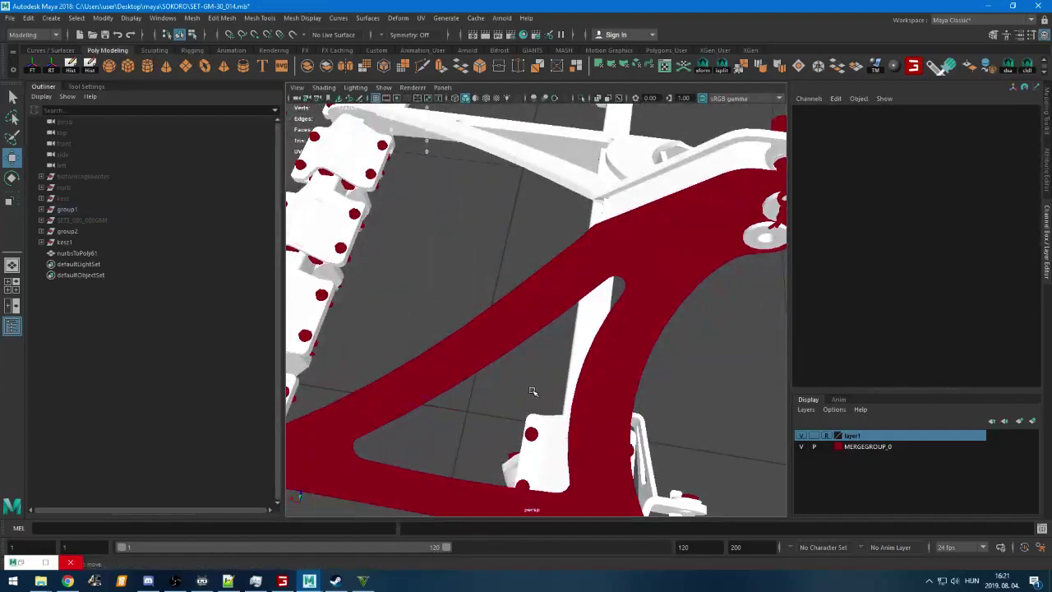
Try hiding the bracket parts behind the red frame plate, and undo it
{"action": "left_click_drag", "start_coordinate": [586, 415], "coordinate": [436, 436], "text": "alt"}
{"action": "right_click_drag", "start_coordinate": [436, 436], "coordinate": [608, 427], "text": "alt"}
{"action": "left_click_drag", "start_coordinate": [609, 428], "coordinate": [593, 409], "text": "alt"}
{"action": "left_click_drag", "start_coordinate": [514, 309], "coordinate": [618, 370]}
{"action": "key", "text": "ctrl+h"}
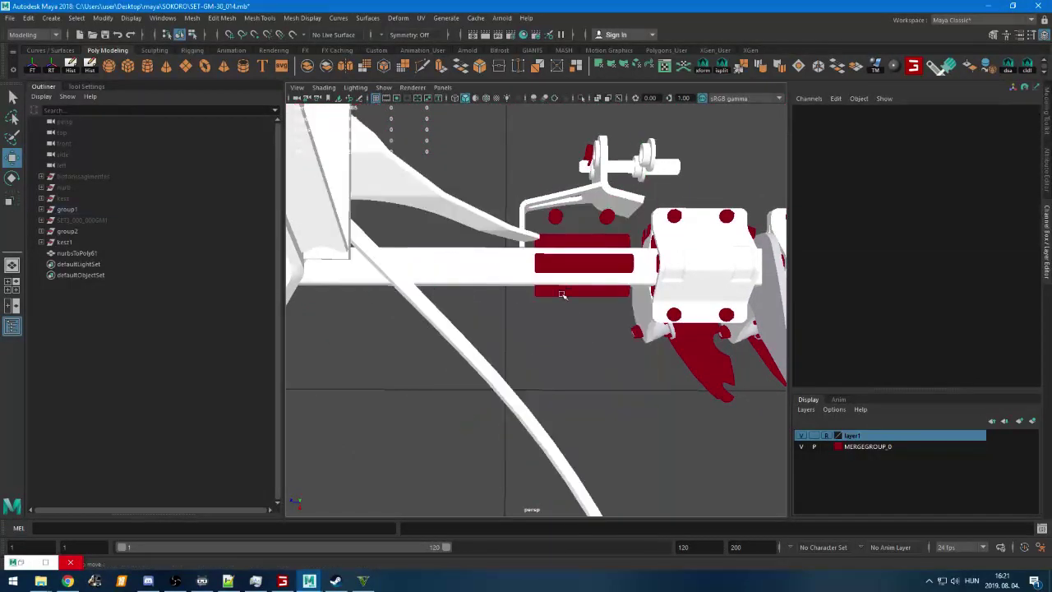
{"action": "key", "text": "ctrl+z"}
Try to delete the disc, arm and hub of the bracket unit behind the red frame plate
{"action": "left_click", "coordinate": [580, 321]}
{"action": "left_click_drag", "start_coordinate": [606, 312], "coordinate": [523, 338]}
{"action": "key", "text": "Delete"}
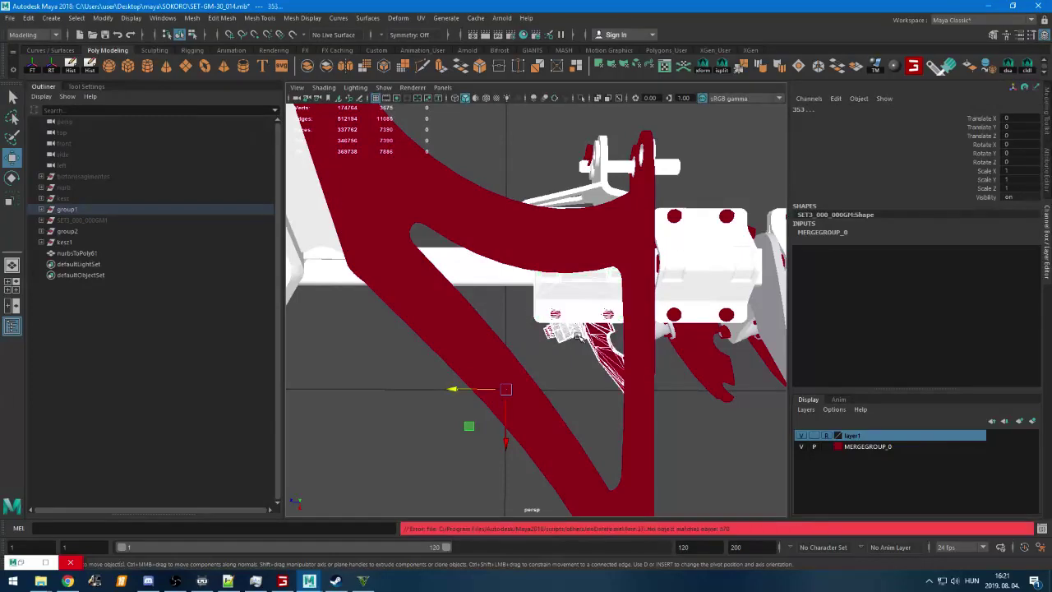
{"action": "left_click", "coordinate": [529, 182]}
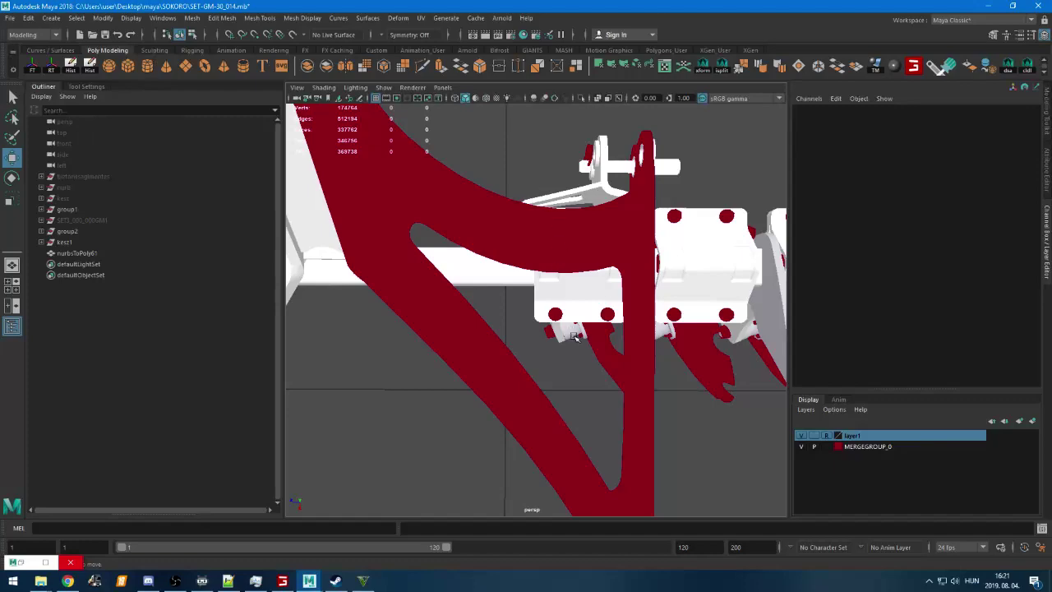
{"action": "middle_click_drag", "start_coordinate": [567, 327], "coordinate": [527, 328], "text": "alt"}
{"action": "left_click_drag", "start_coordinate": [508, 316], "coordinate": [536, 355]}
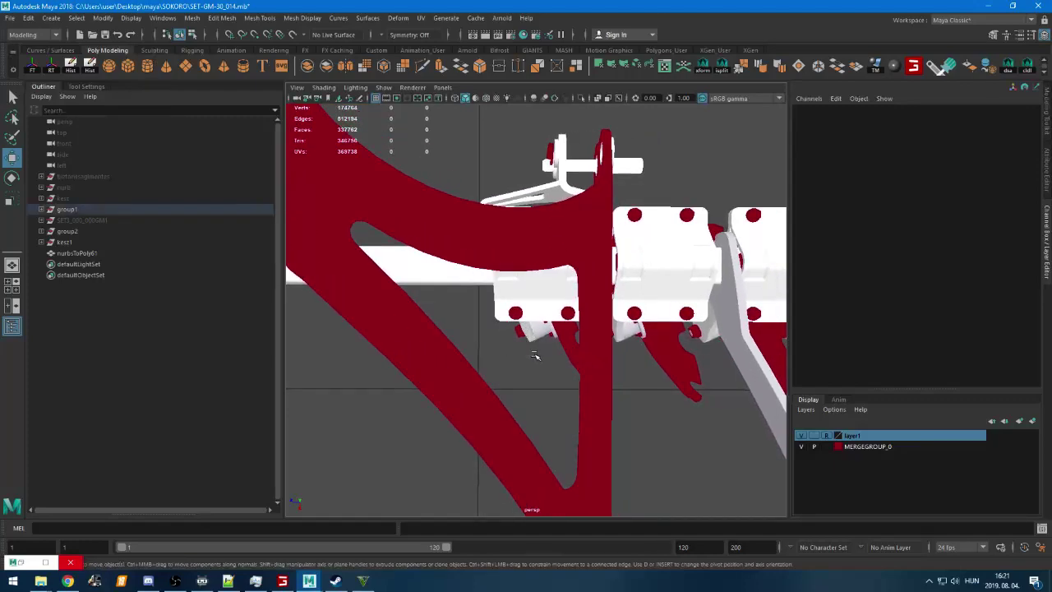
{"action": "left_click", "coordinate": [481, 353]}
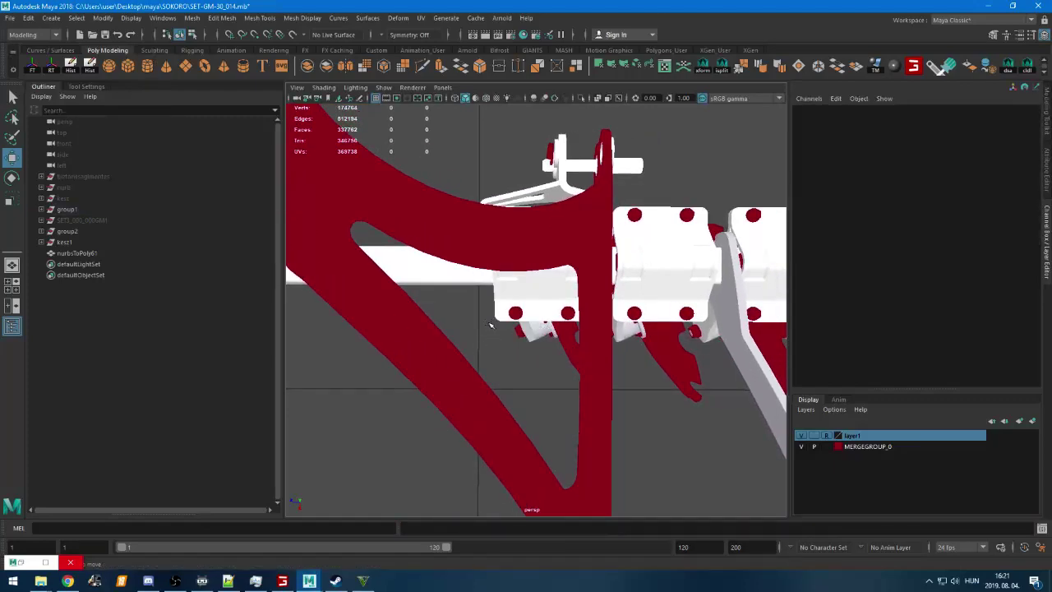
Check the bolts and bracket parts behind the red frame plate by selecting them from the rear side
{"action": "left_click", "coordinate": [516, 314]}
{"action": "left_click_drag", "start_coordinate": [557, 357], "coordinate": [504, 304], "text": "alt"}
{"action": "scroll", "coordinate": [535, 274], "scroll_direction": "down", "scroll_amount": 4}
{"action": "scroll", "coordinate": [567, 394], "scroll_direction": "up", "scroll_amount": 3}
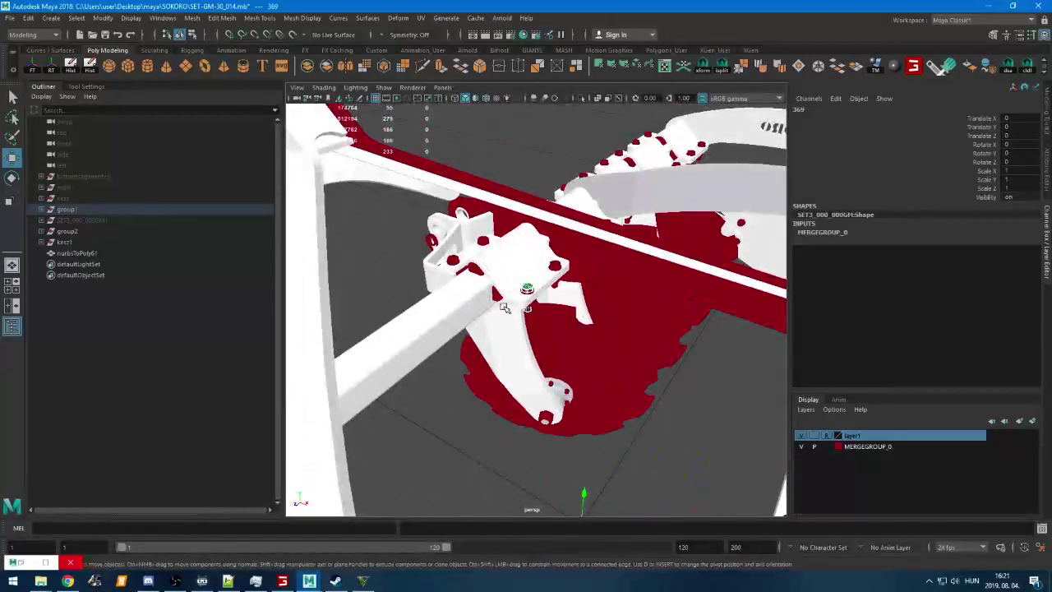
{"action": "left_click", "coordinate": [510, 299]}
{"action": "left_click", "coordinate": [626, 436]}
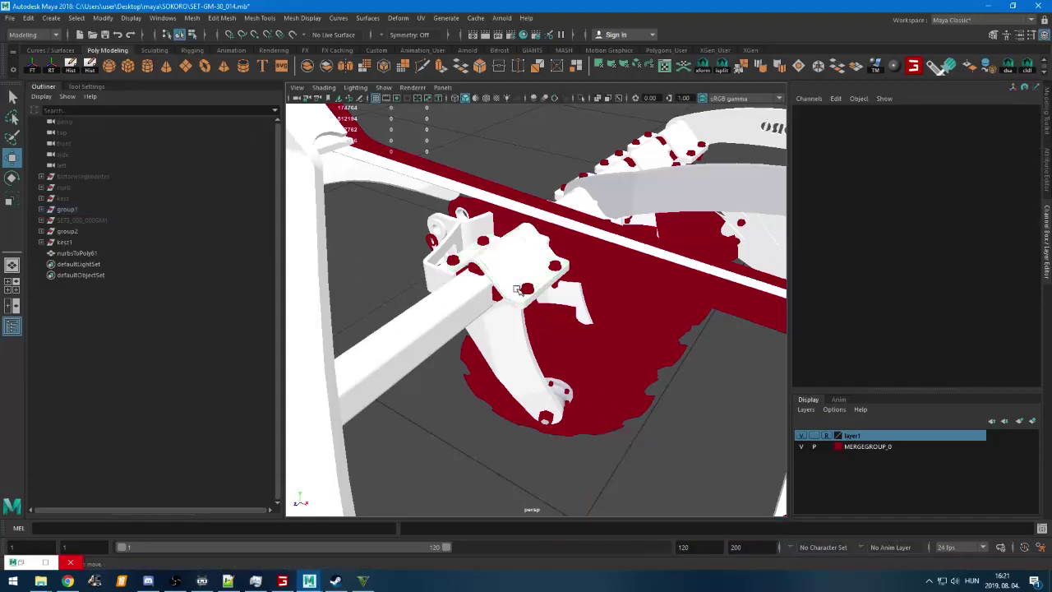
{"action": "left_click", "coordinate": [519, 288]}
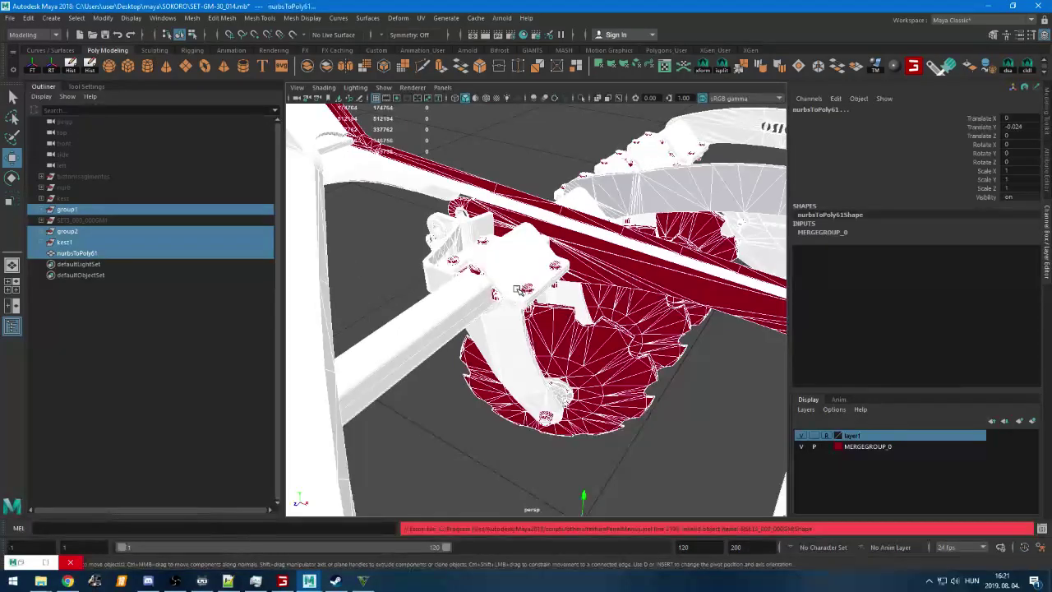
{"action": "left_click", "coordinate": [662, 442]}
{"action": "scroll", "coordinate": [662, 441], "scroll_direction": "up", "scroll_amount": 3}
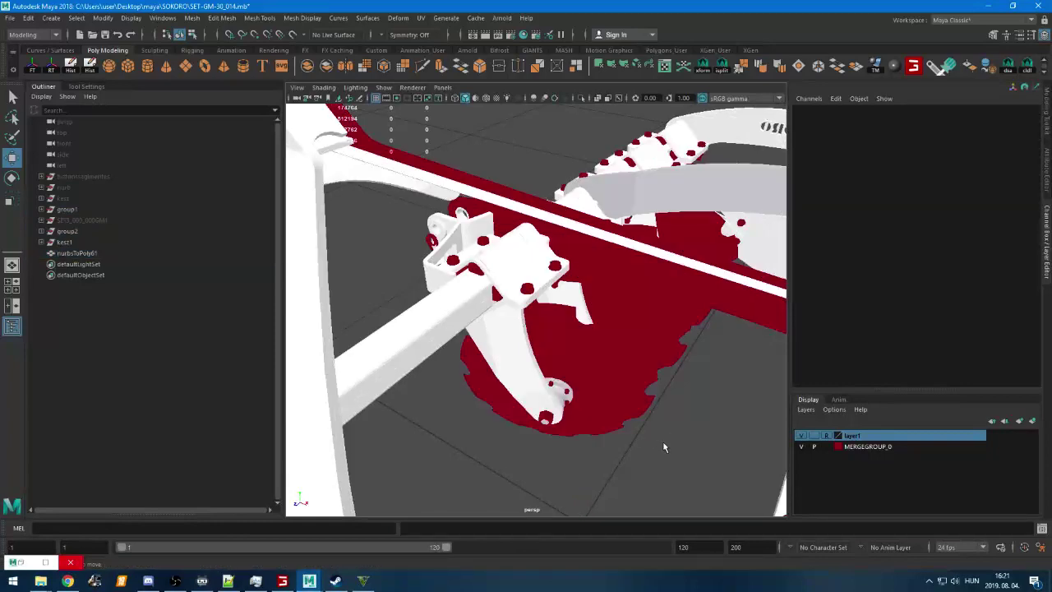
Save the scene as SET-GM-30_015.mb in the SOKORO folder
{"action": "key", "text": "ctrl+shift+s"}
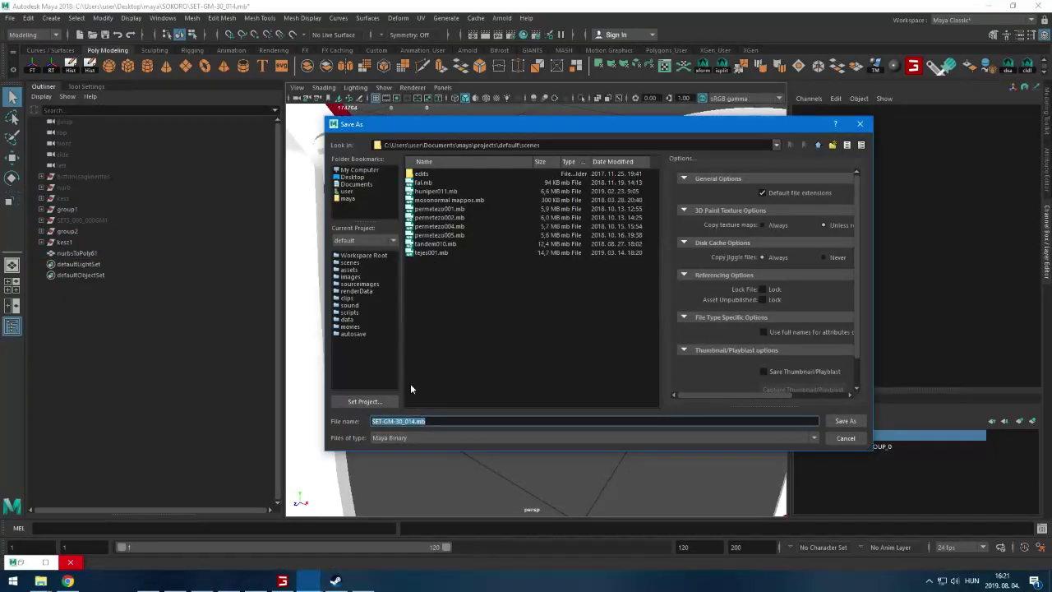
{"action": "left_click", "coordinate": [349, 198]}
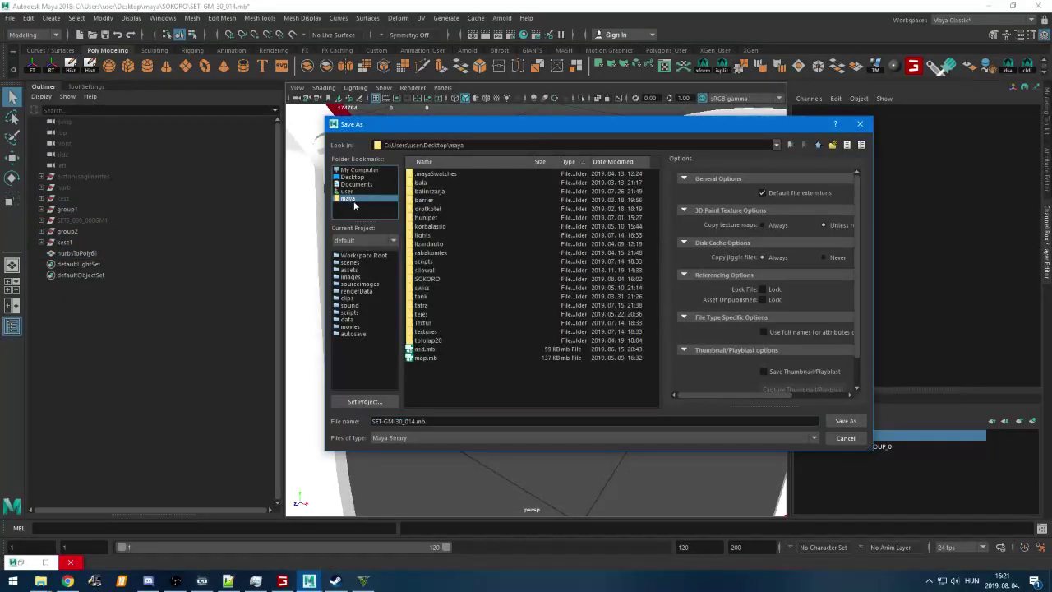
{"action": "double_click", "coordinate": [437, 281]}
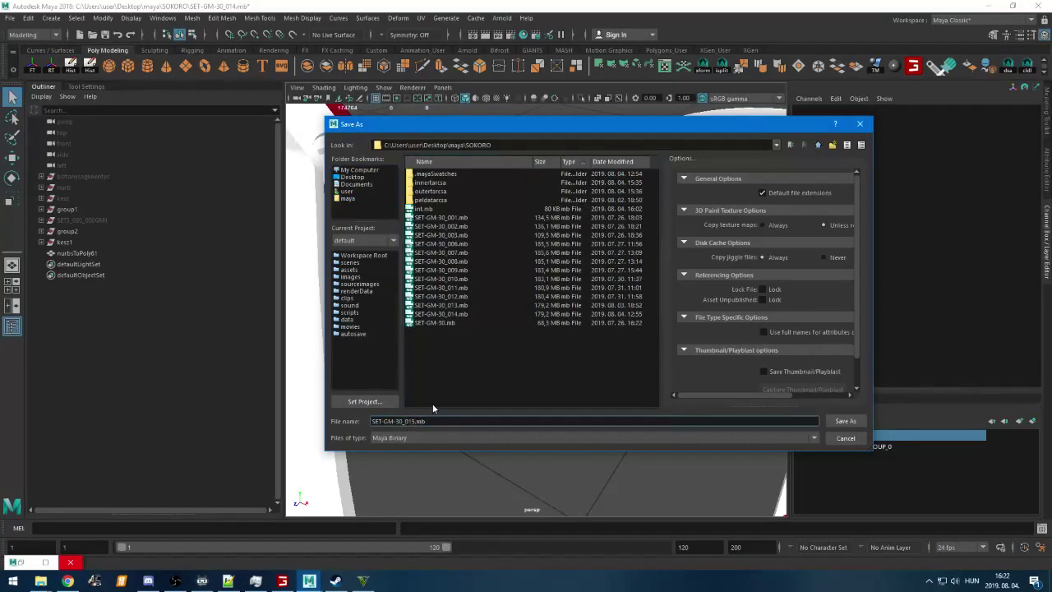
{"action": "key", "text": "Return"}
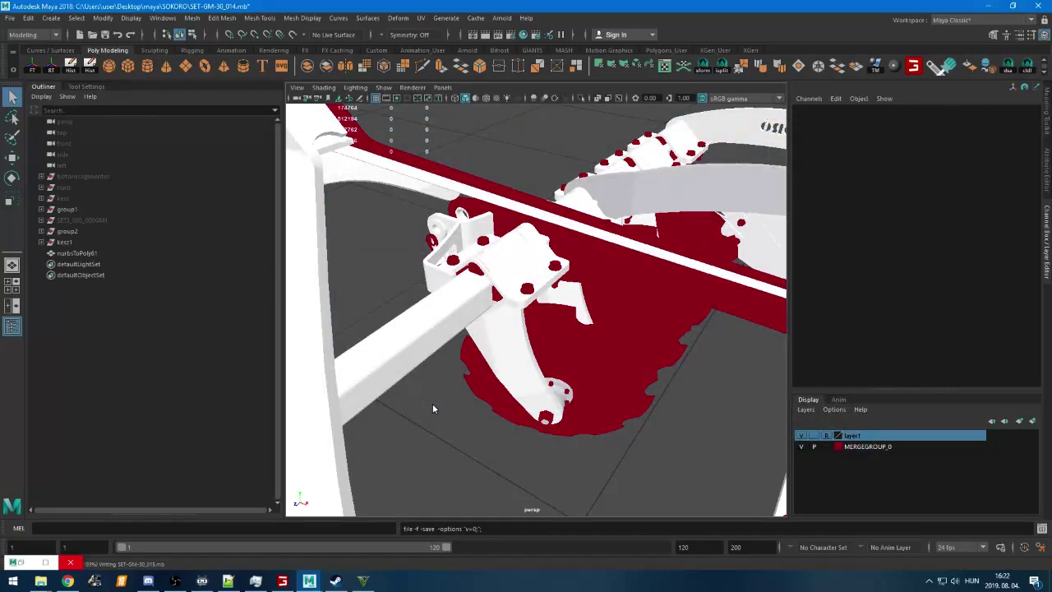
Switch to Discord, check the unread direct messages, and return to Maya
{"action": "key", "text": "alt+Tab"}
{"action": "key", "text": "Tab"}
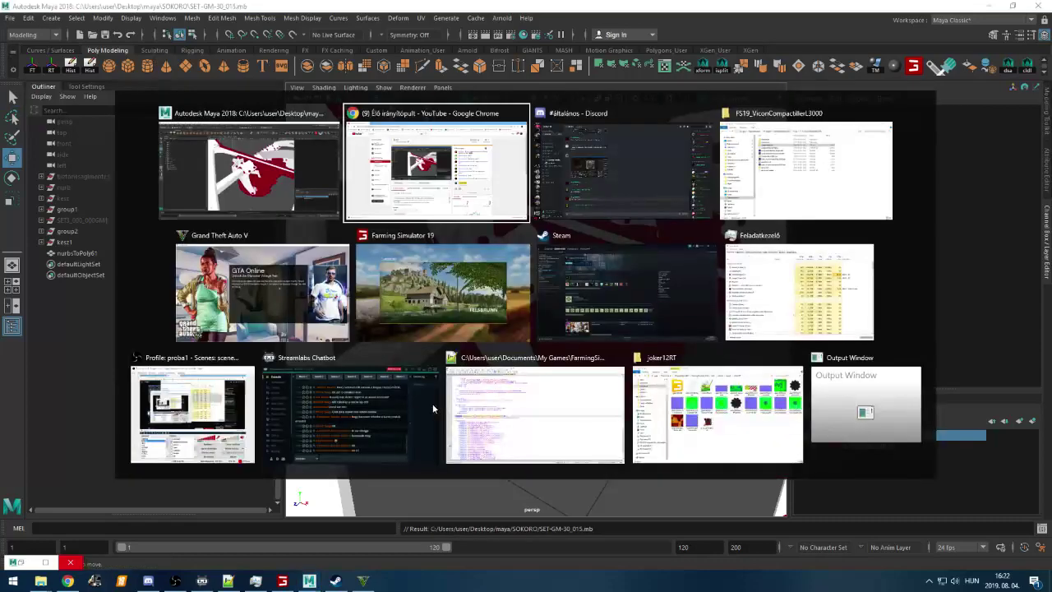
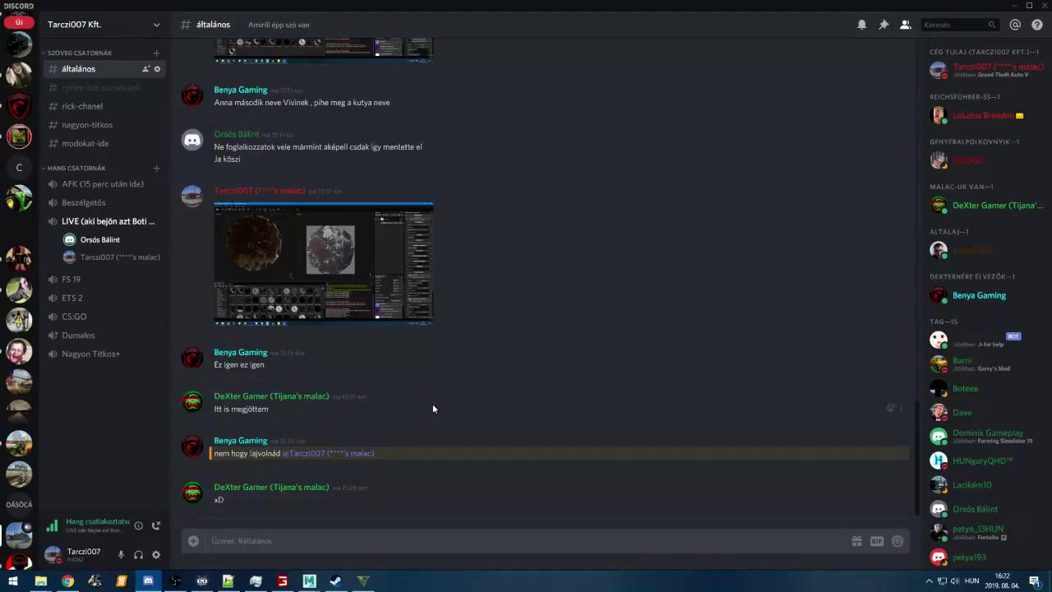
{"action": "scroll", "coordinate": [18, 247], "scroll_direction": "up", "scroll_amount": 5}
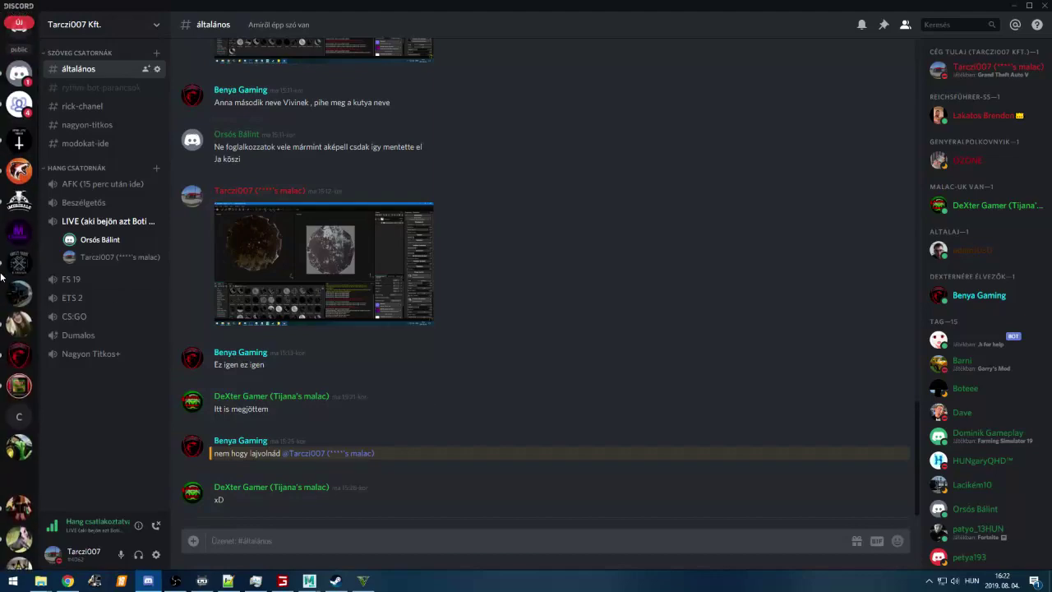
{"action": "left_click", "coordinate": [19, 103]}
{"action": "left_click", "coordinate": [18, 78]}
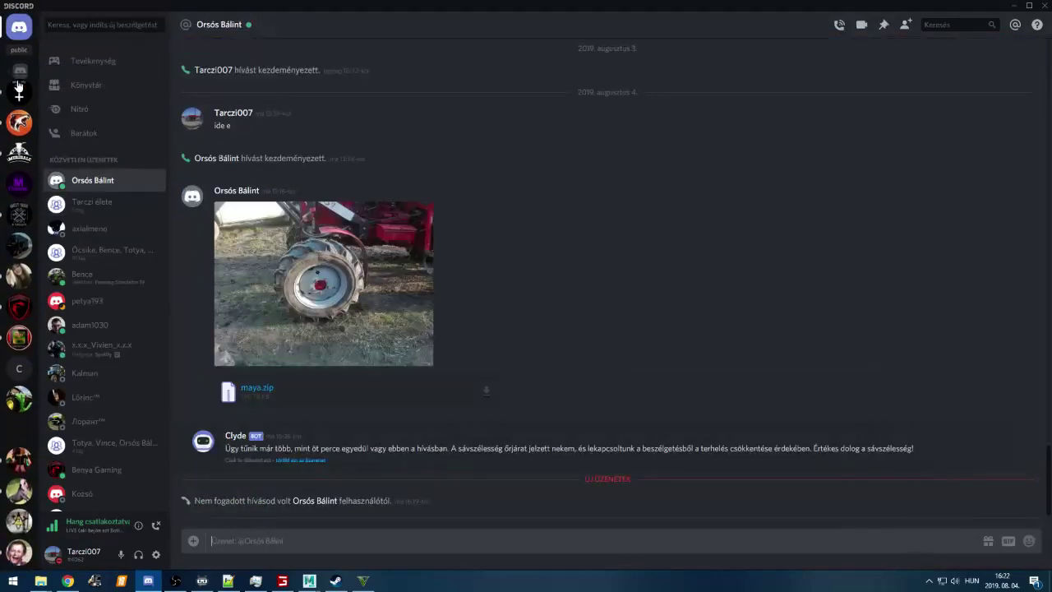
{"action": "left_click", "coordinate": [1013, 6]}
Try to delete the hub parts behind the red frame plate and select the bracket's clamp plate
{"action": "scroll", "coordinate": [547, 364], "scroll_direction": "down", "scroll_amount": 2}
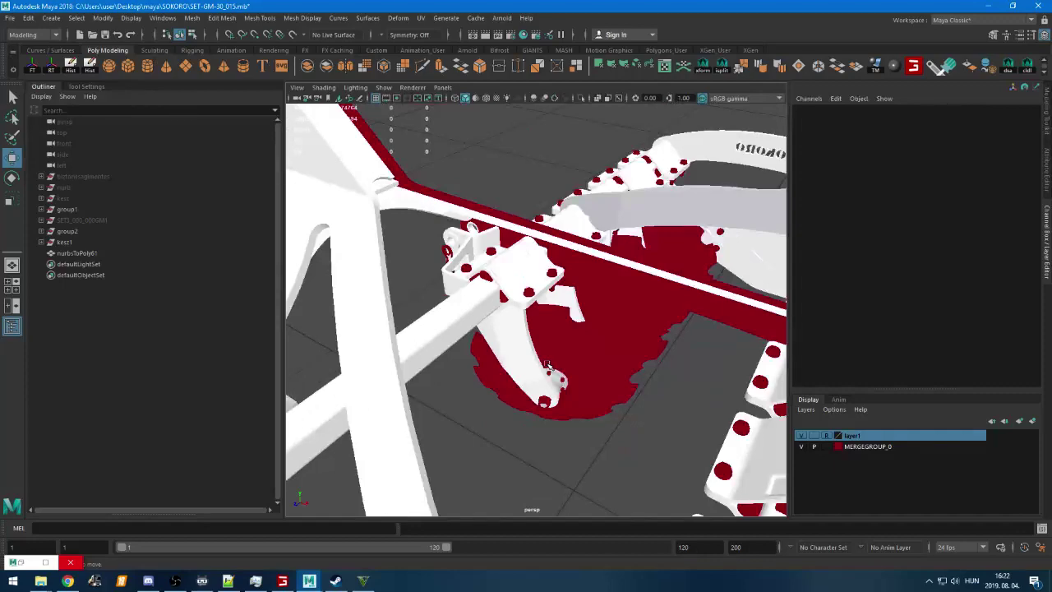
{"action": "mouse_move", "coordinate": [549, 365]}
{"action": "left_mouse_down", "text": "alt"}
{"action": "mouse_move", "coordinate": [633, 348]}
{"action": "mouse_move", "coordinate": [552, 378]}
{"action": "left_mouse_up", "text": "alt"}
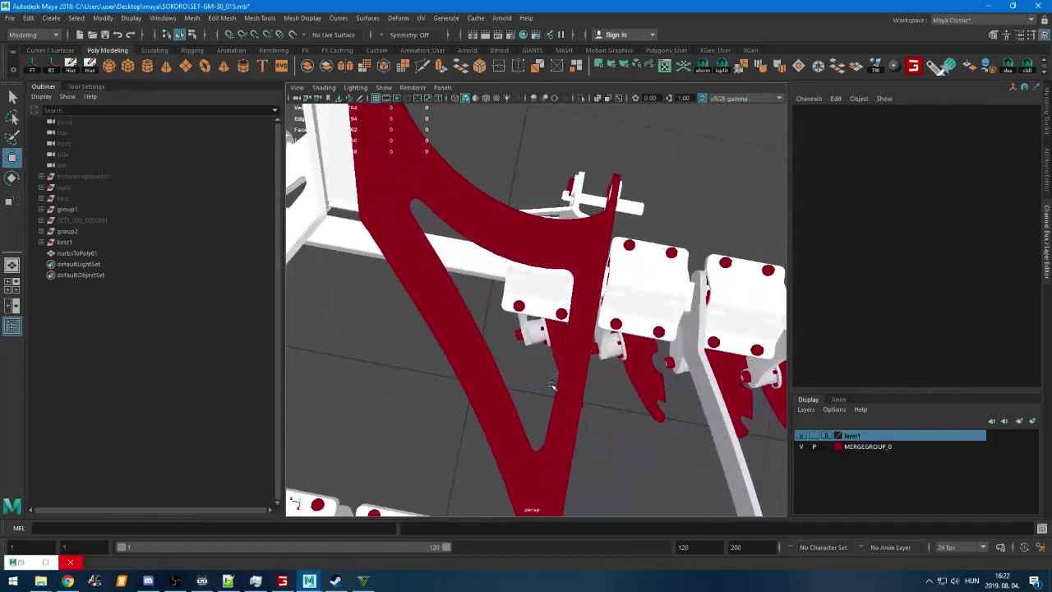
{"action": "left_click", "coordinate": [532, 337]}
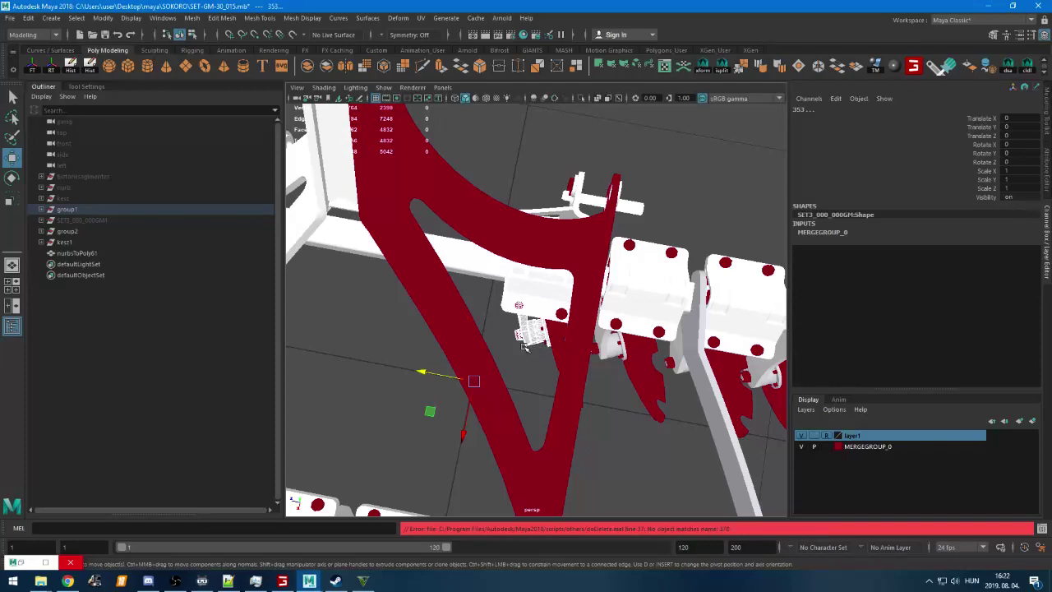
{"action": "left_click", "coordinate": [521, 348]}
{"action": "left_click", "coordinate": [552, 305]}
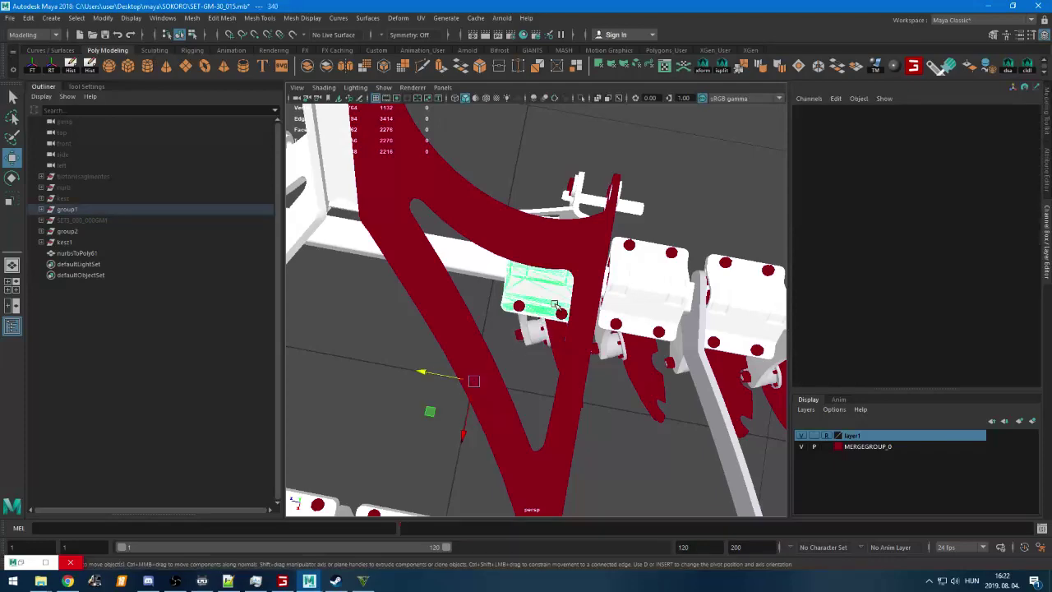
Expand group1 in the outliner and check the attributes of SET3_000_000GM1 and the bracket's clamp plate
{"action": "left_click", "coordinate": [42, 209]}
{"action": "left_click", "coordinate": [42, 210]}
{"action": "left_click", "coordinate": [49, 220]}
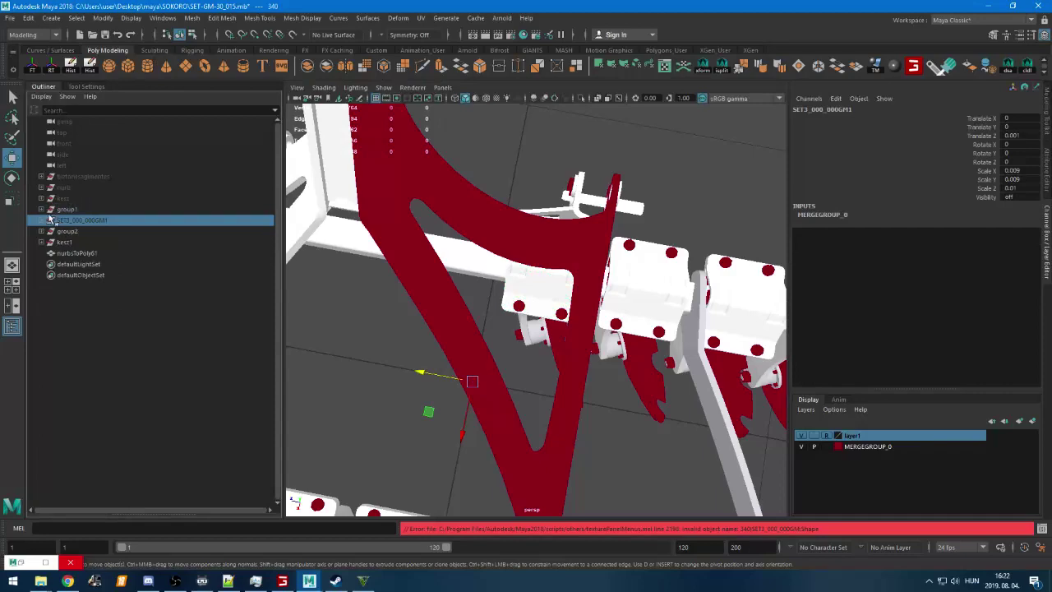
{"action": "key", "text": "ctrl+a"}
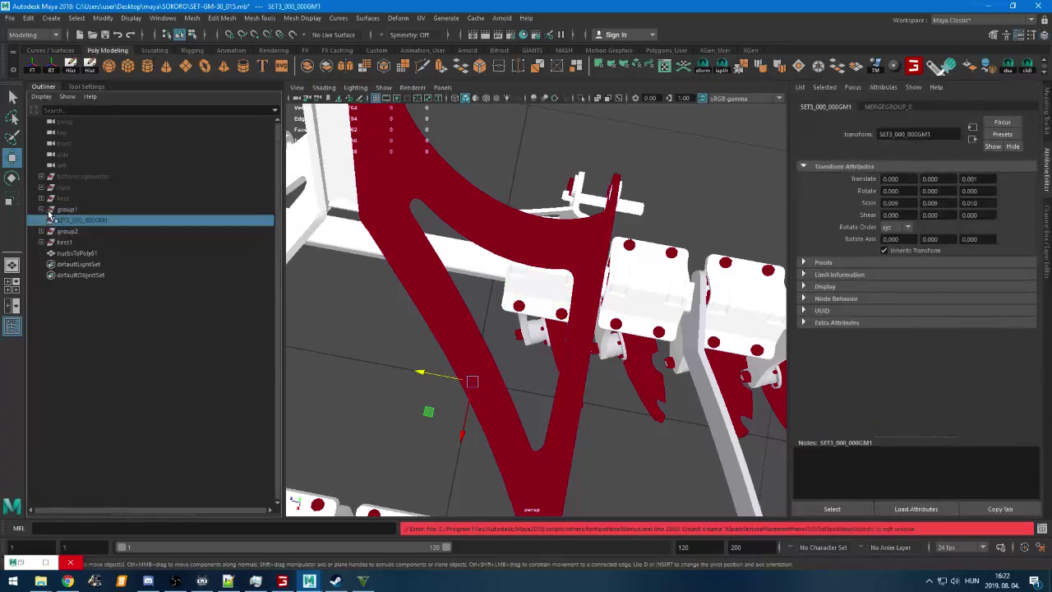
{"action": "left_click", "coordinate": [42, 209]}
{"action": "left_click", "coordinate": [88, 252]}
{"action": "left_click", "coordinate": [539, 298]}
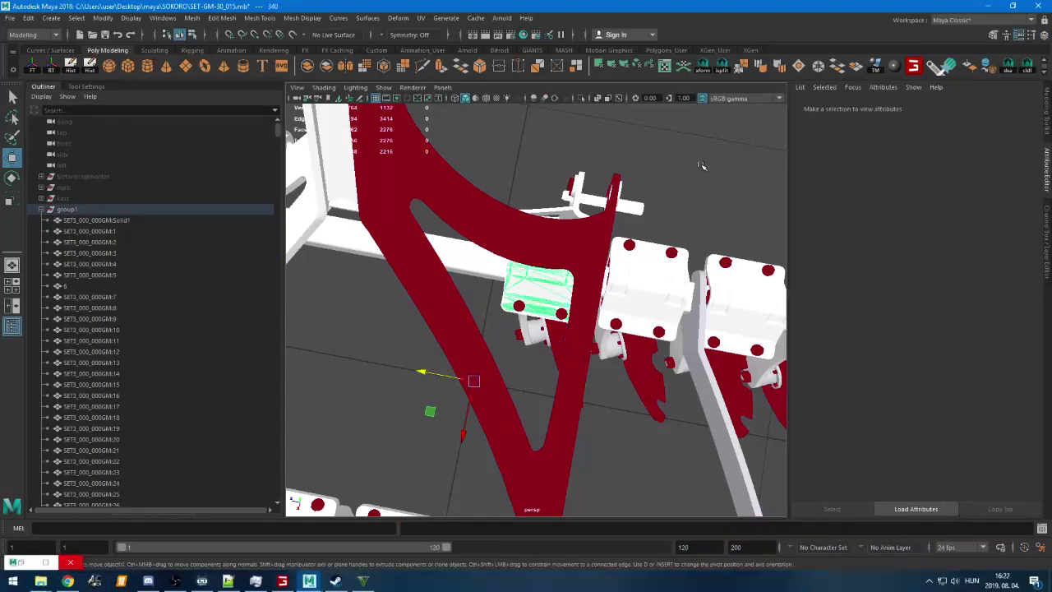
{"action": "left_click", "coordinate": [670, 192]}
{"action": "right_click", "coordinate": [670, 196]}
{"action": "right_click_drag", "start_coordinate": [671, 195], "coordinate": [670, 163]}
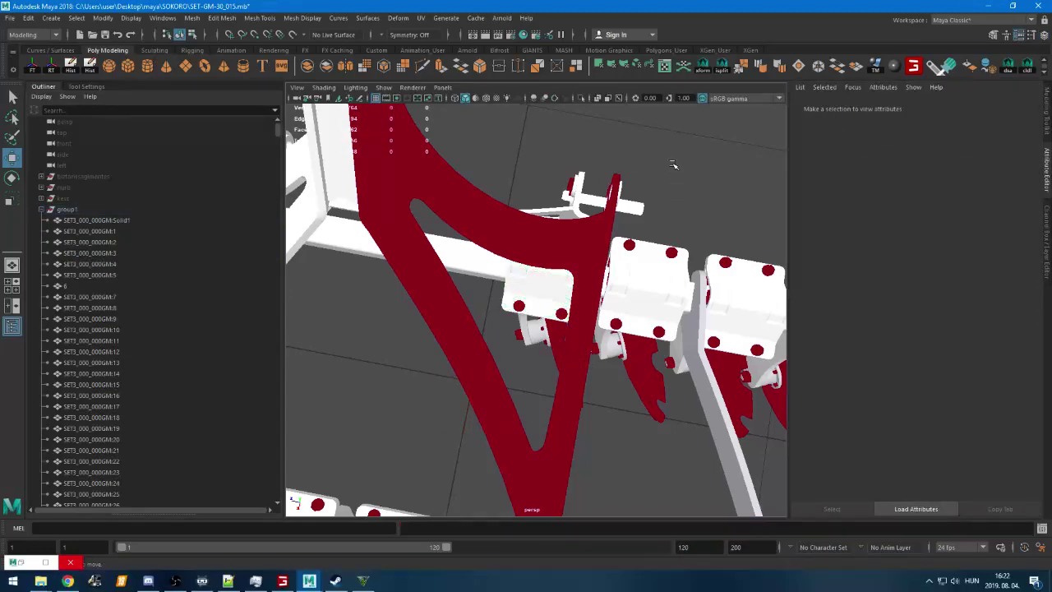
Frame the whole harrow model and save the current scene again
{"action": "left_click_drag", "start_coordinate": [640, 229], "coordinate": [516, 219], "text": "alt"}
{"action": "key", "text": "f"}
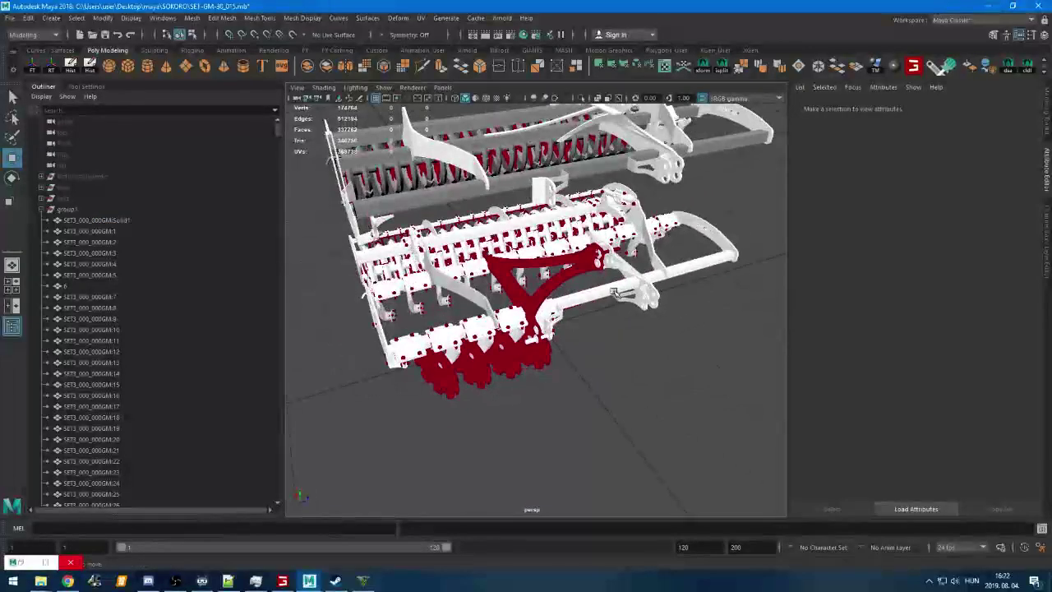
{"action": "key", "text": "ctrl+s"}
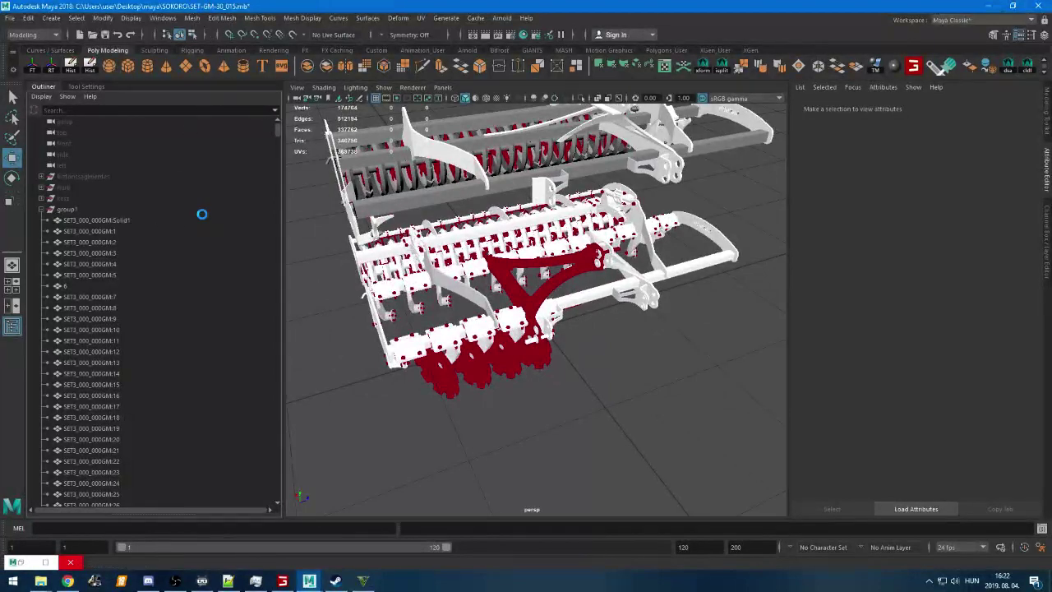
{"action": "key", "text": "q"}
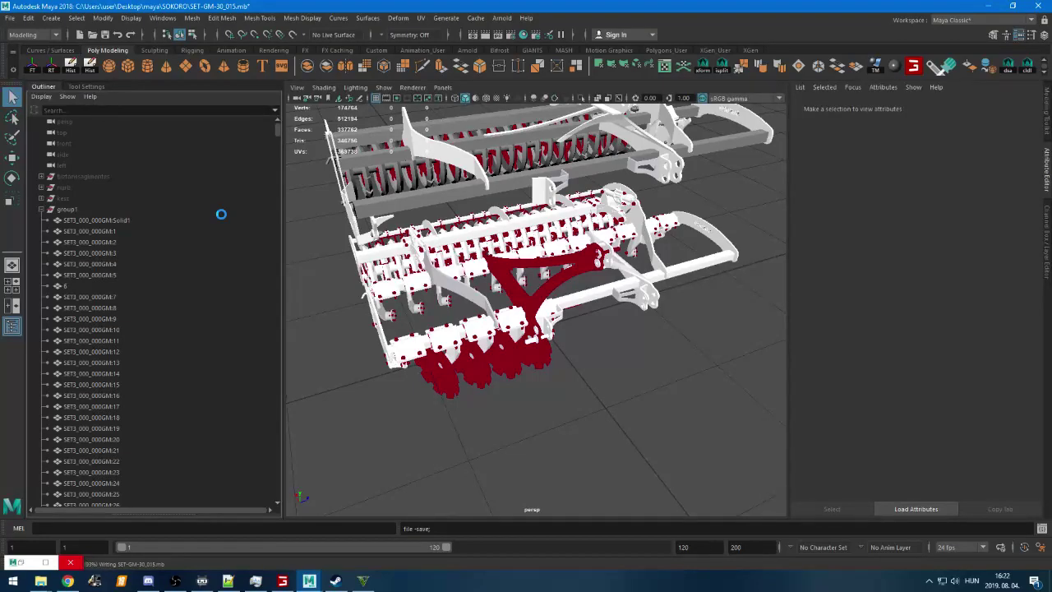
{"action": "key", "text": "w"}
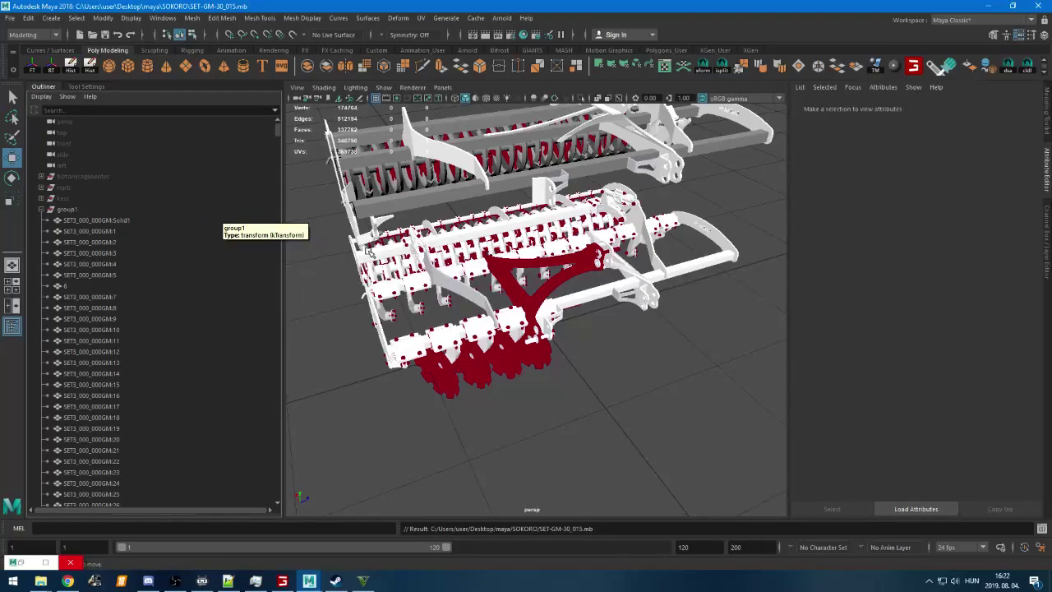
Select the disc behind the red frame plate and locate its node in group1
{"action": "right_click_drag", "start_coordinate": [449, 330], "coordinate": [476, 370], "text": "alt"}
{"action": "left_click_drag", "start_coordinate": [571, 377], "coordinate": [487, 386], "text": "alt"}
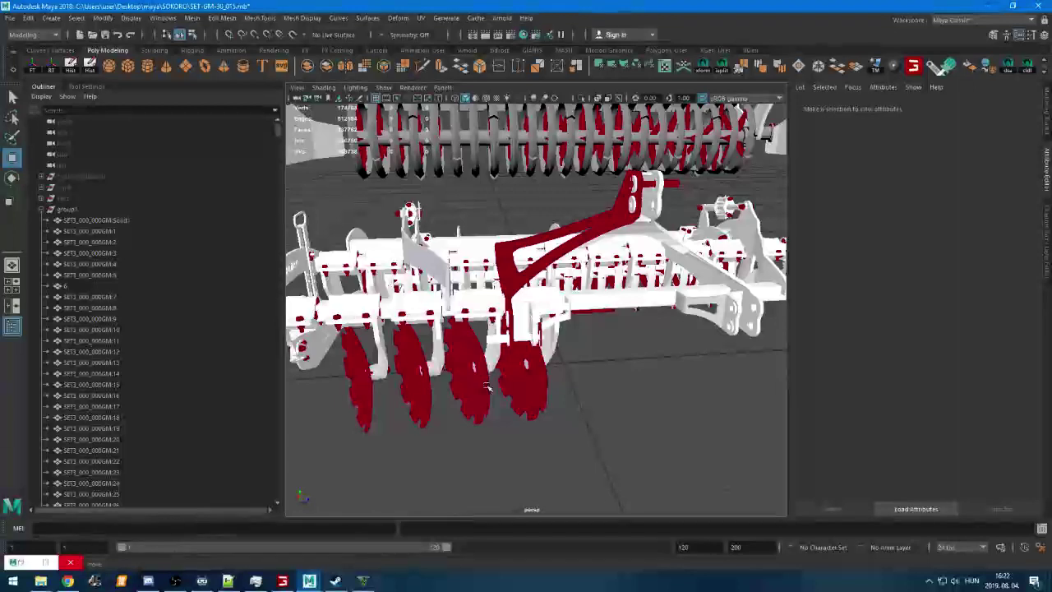
{"action": "left_click", "coordinate": [534, 386]}
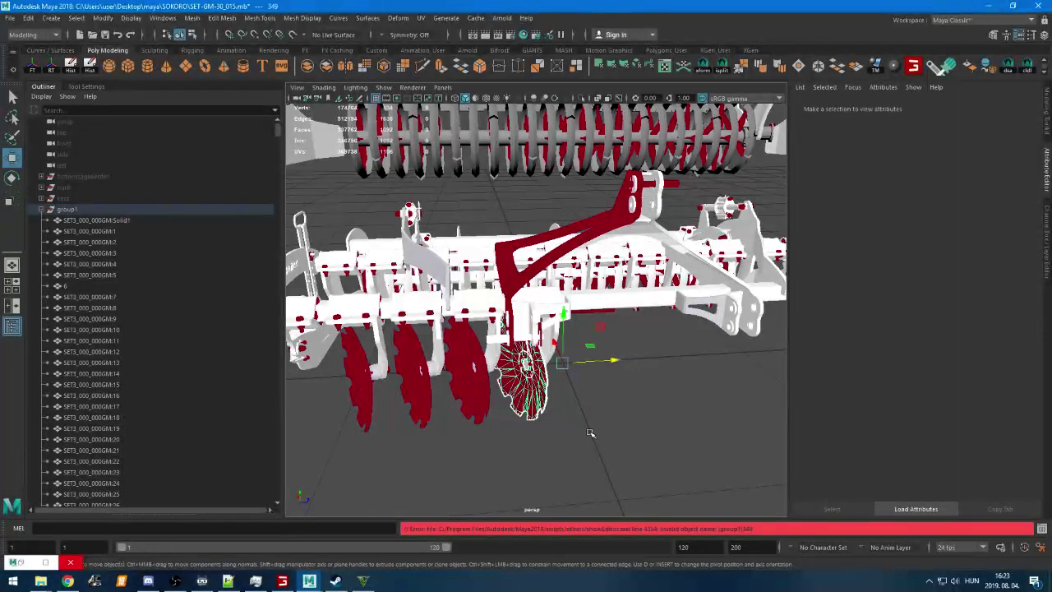
{"action": "scroll", "coordinate": [142, 367], "scroll_direction": "down", "scroll_amount": 16}
{"action": "scroll", "coordinate": [163, 399], "scroll_direction": "up", "scroll_amount": 4}
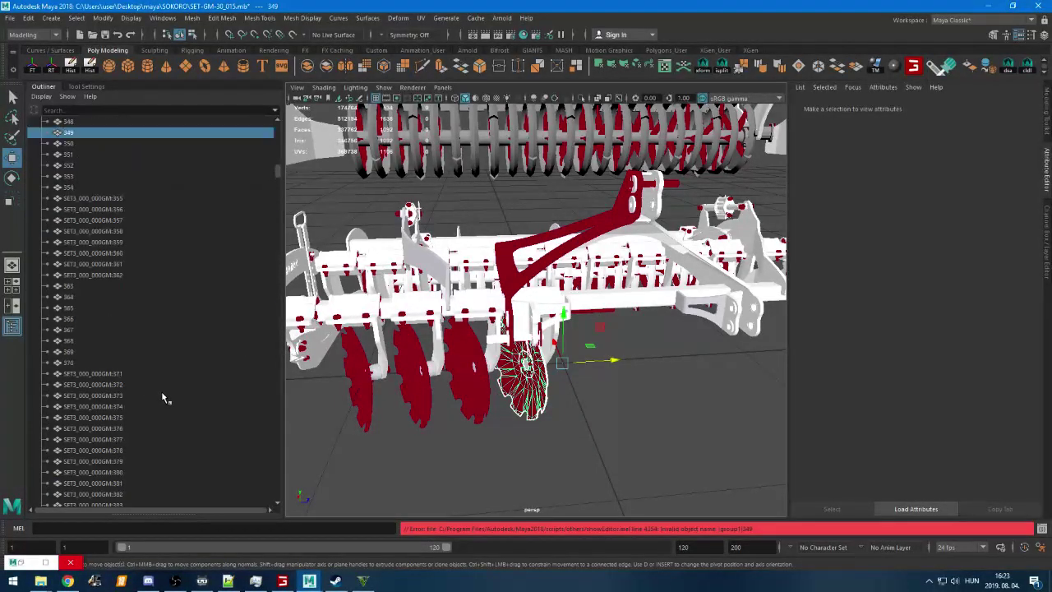
Pick the nodes around 343 to 345 in group1 and try to delete node 344
{"action": "left_click", "coordinate": [89, 369]}
{"action": "left_click", "coordinate": [93, 351]}
{"action": "left_click", "coordinate": [95, 331]}
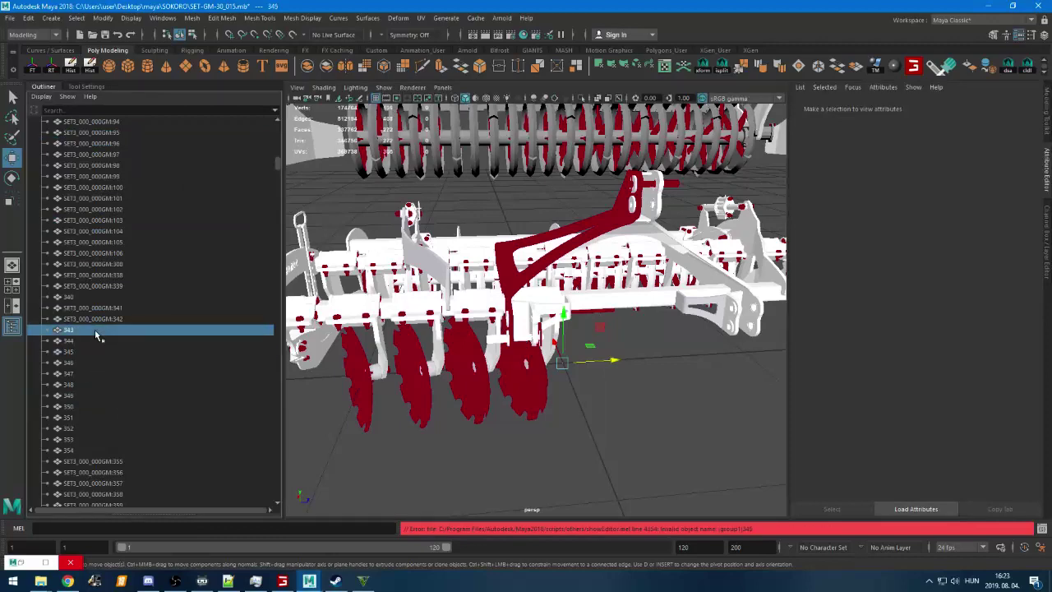
{"action": "left_click", "coordinate": [94, 311]}
{"action": "left_click", "coordinate": [84, 363]}
{"action": "left_click", "coordinate": [94, 342]}
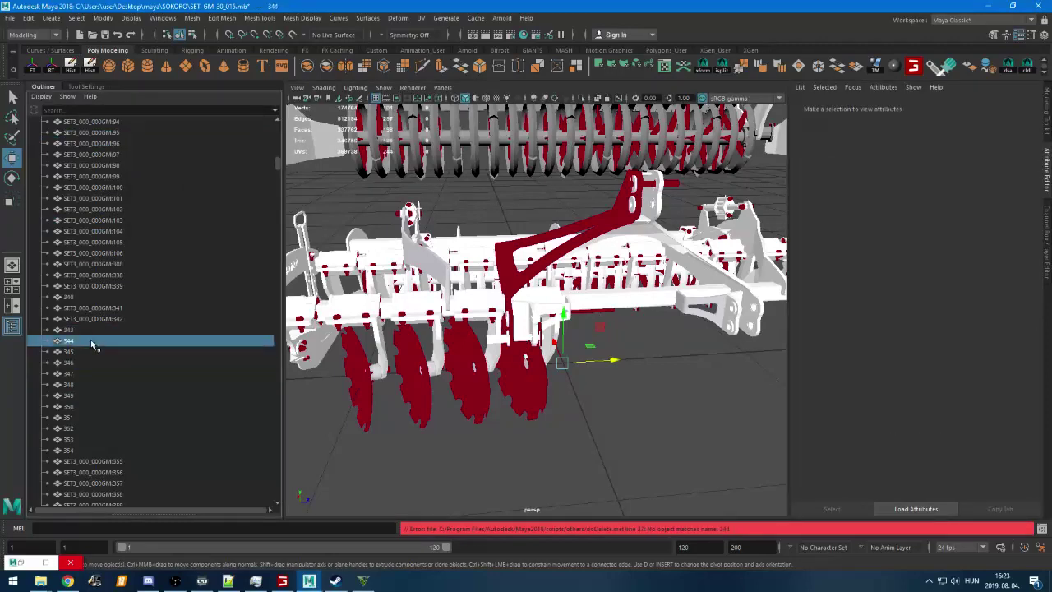
{"action": "right_click", "coordinate": [596, 397]}
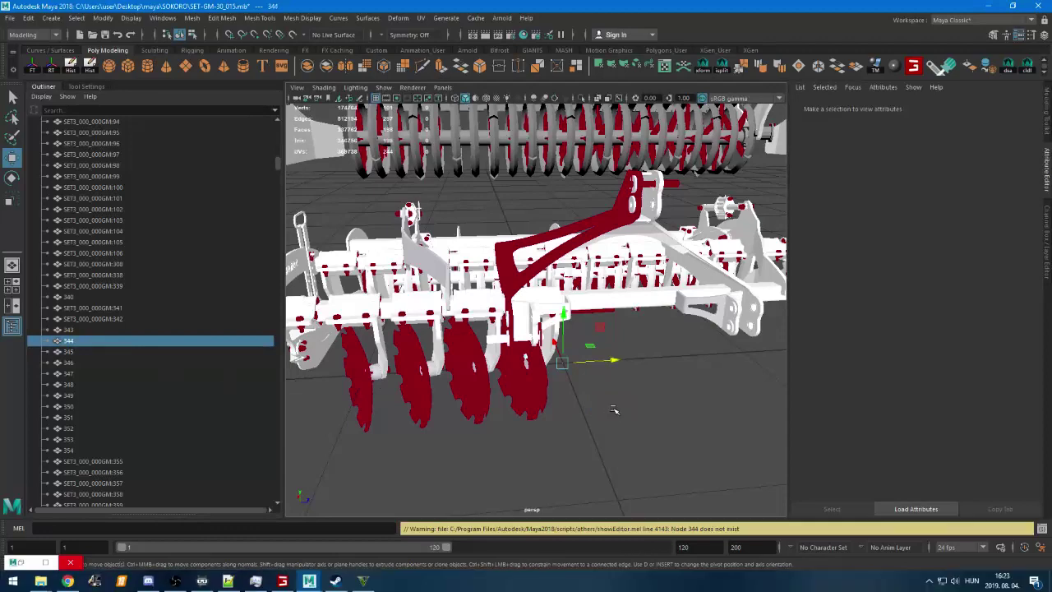
{"action": "left_click", "coordinate": [614, 406]}
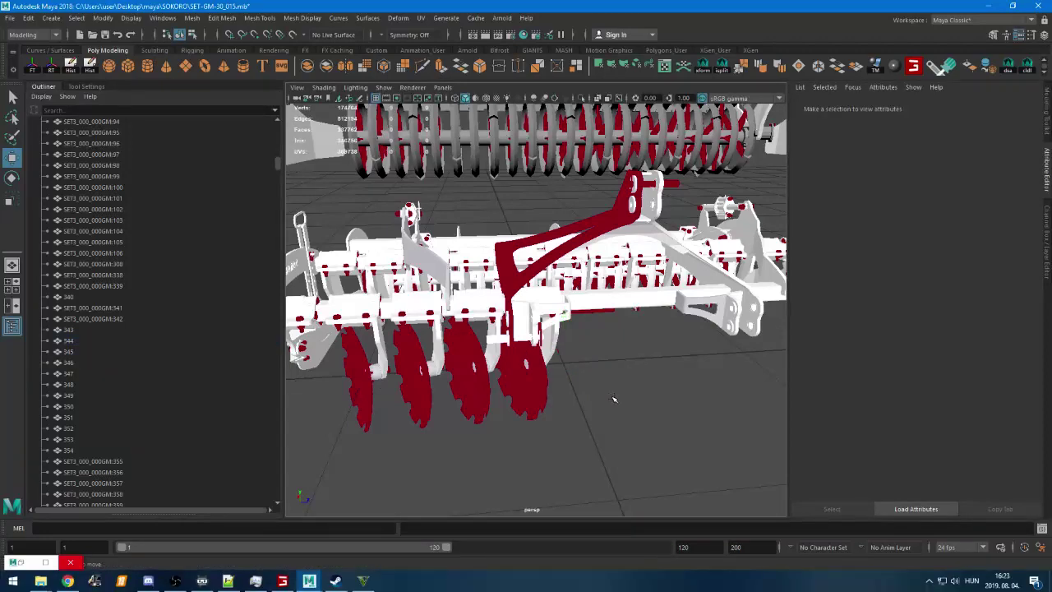
Try deleting the round washer above the pin on the red frame plate, and undo it
{"action": "left_click_drag", "start_coordinate": [611, 397], "coordinate": [583, 304], "text": "alt"}
{"action": "scroll", "coordinate": [583, 303], "scroll_direction": "up", "scroll_amount": 3}
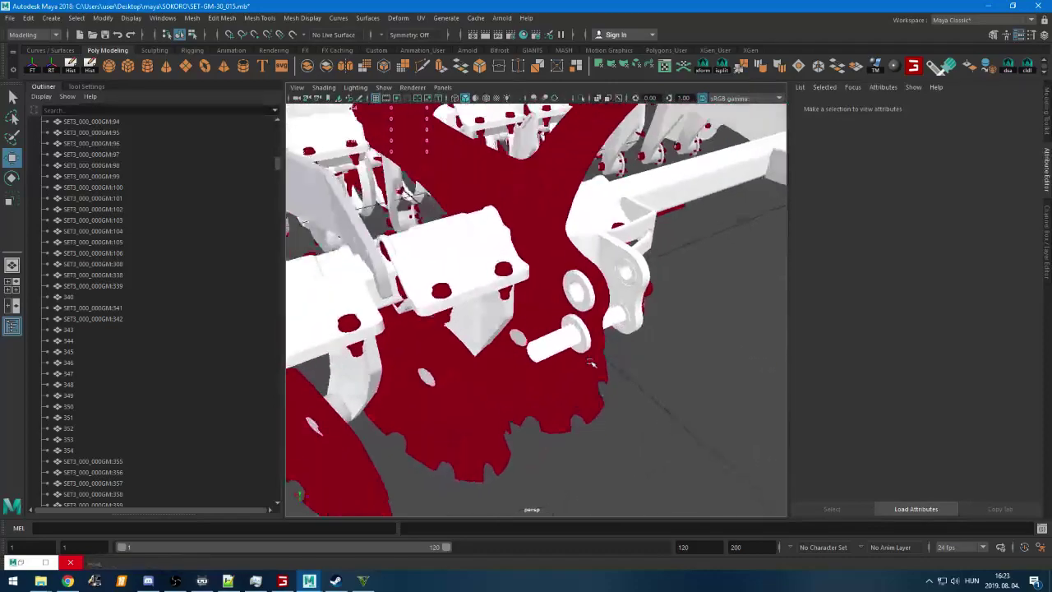
{"action": "left_click", "coordinate": [583, 303]}
{"action": "key", "text": "Delete"}
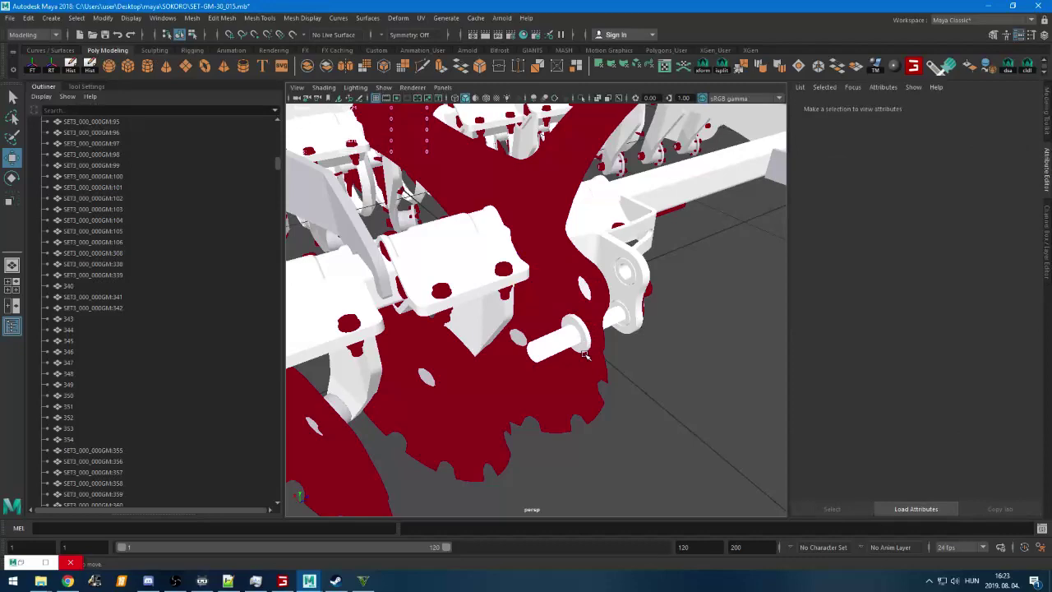
{"action": "key", "text": "ctrl+z"}
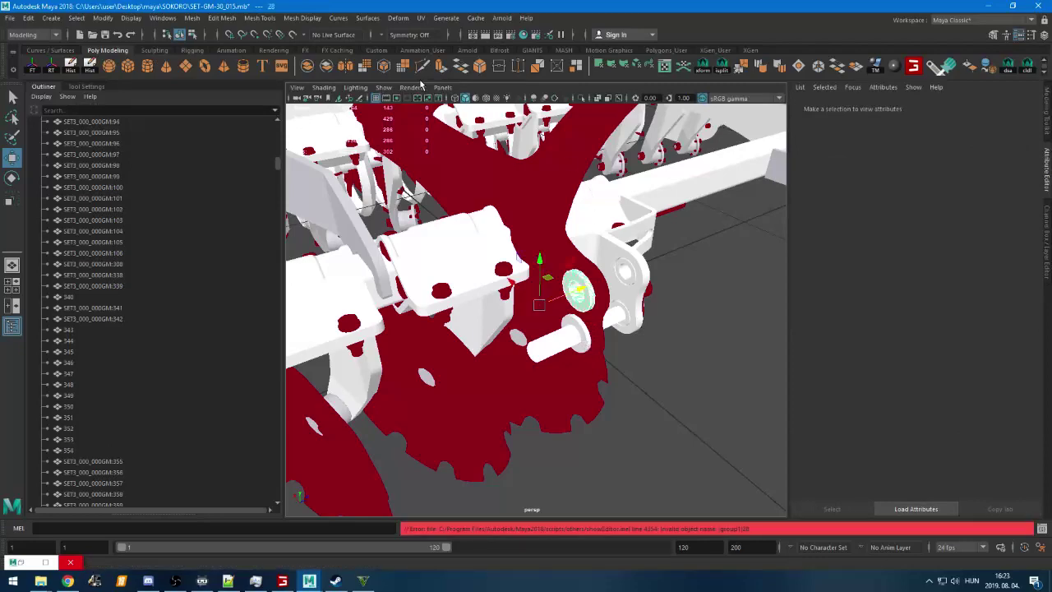
Switch the viewport from the flat red-and-white display to grey smooth shading
{"action": "left_click", "coordinate": [496, 98]}
{"action": "key", "text": "5"}
{"action": "left_click", "coordinate": [465, 98]}
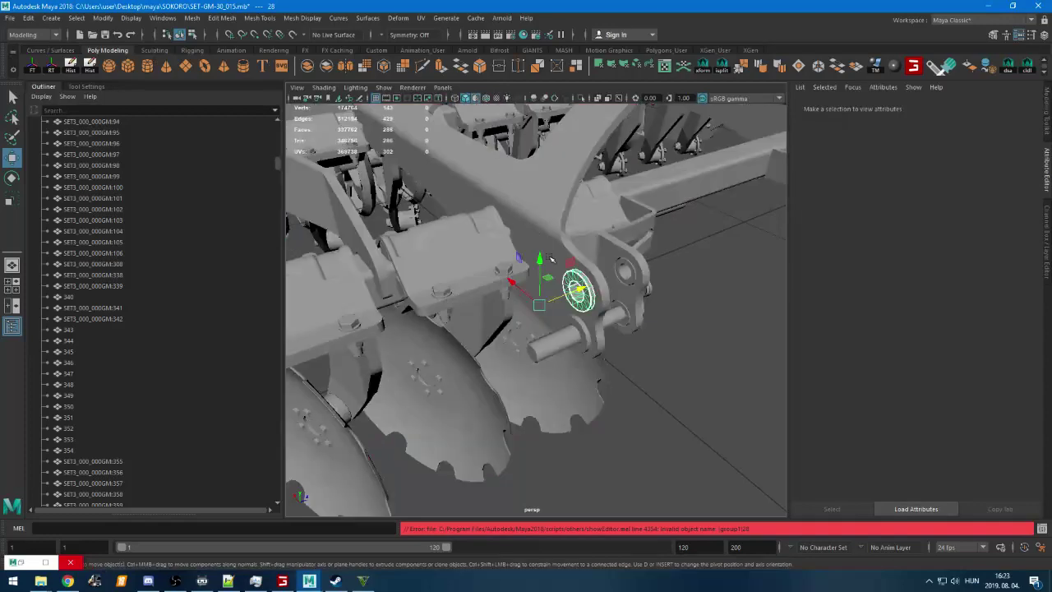
Clear the selection of the outermost notched disc and save the scene
{"action": "left_click", "coordinate": [574, 385]}
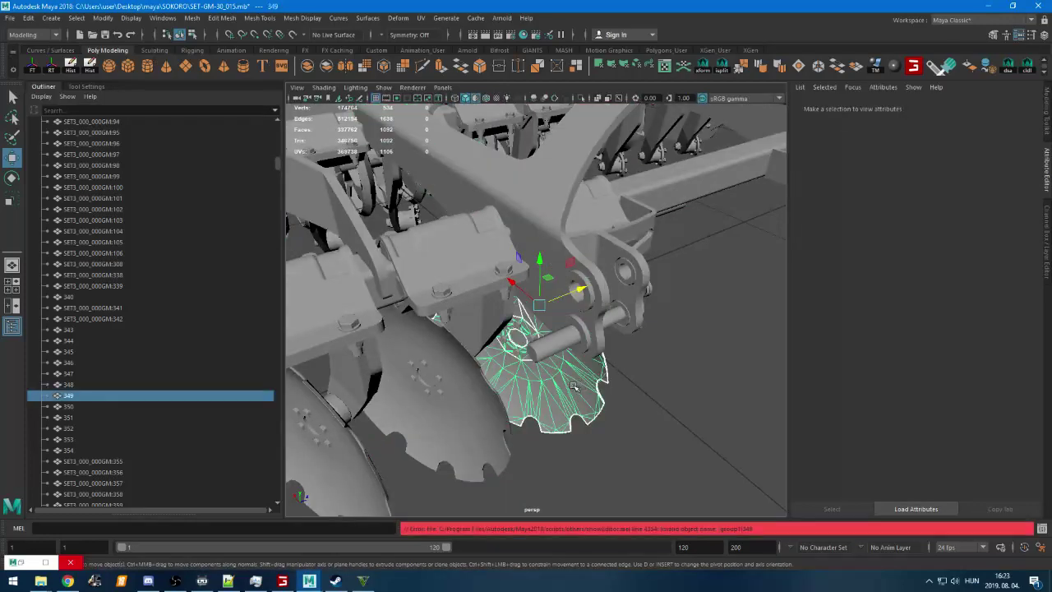
{"action": "left_click", "coordinate": [633, 386]}
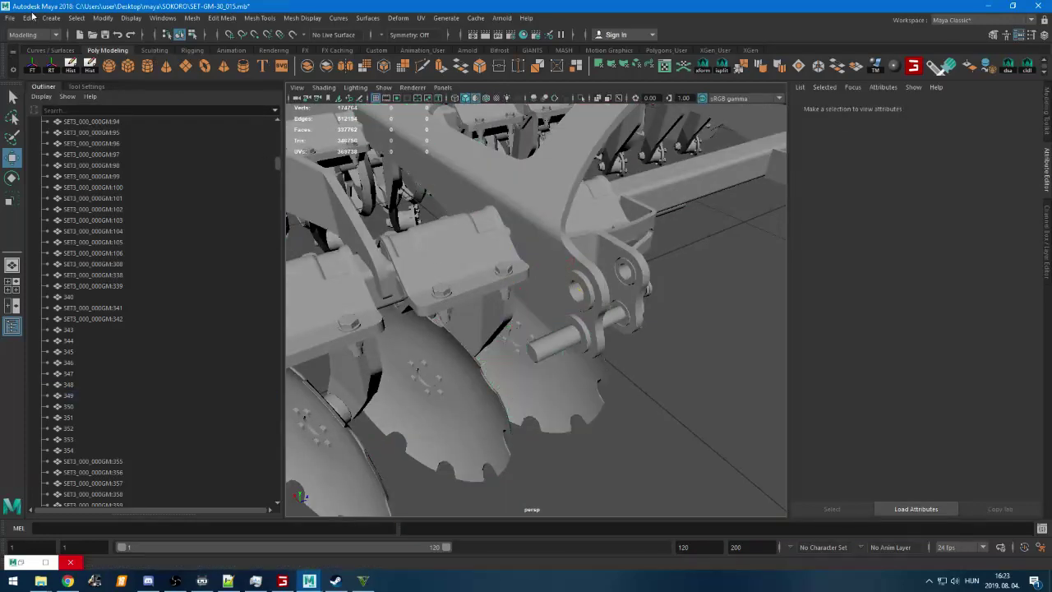
{"action": "left_click", "coordinate": [105, 36]}
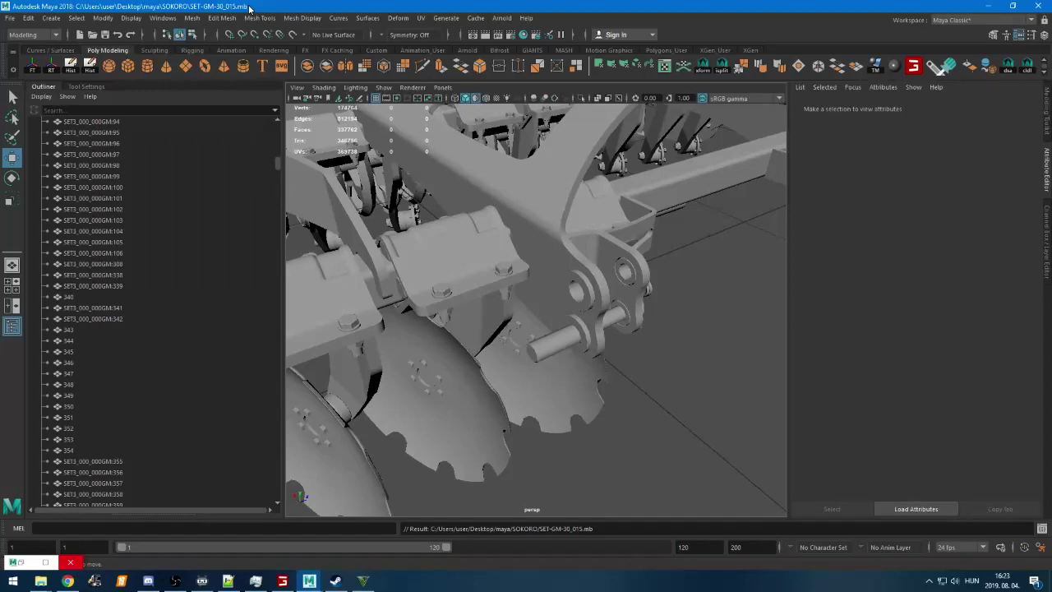
Delete the notched disc directly beside the outermost one, leaving its hub in place
{"action": "left_click", "coordinate": [476, 406]}
{"action": "scroll", "coordinate": [498, 436], "scroll_direction": "up", "scroll_amount": 5}
{"action": "scroll", "coordinate": [498, 438], "scroll_direction": "down", "scroll_amount": 6}
{"action": "scroll", "coordinate": [500, 435], "scroll_direction": "up", "scroll_amount": 3}
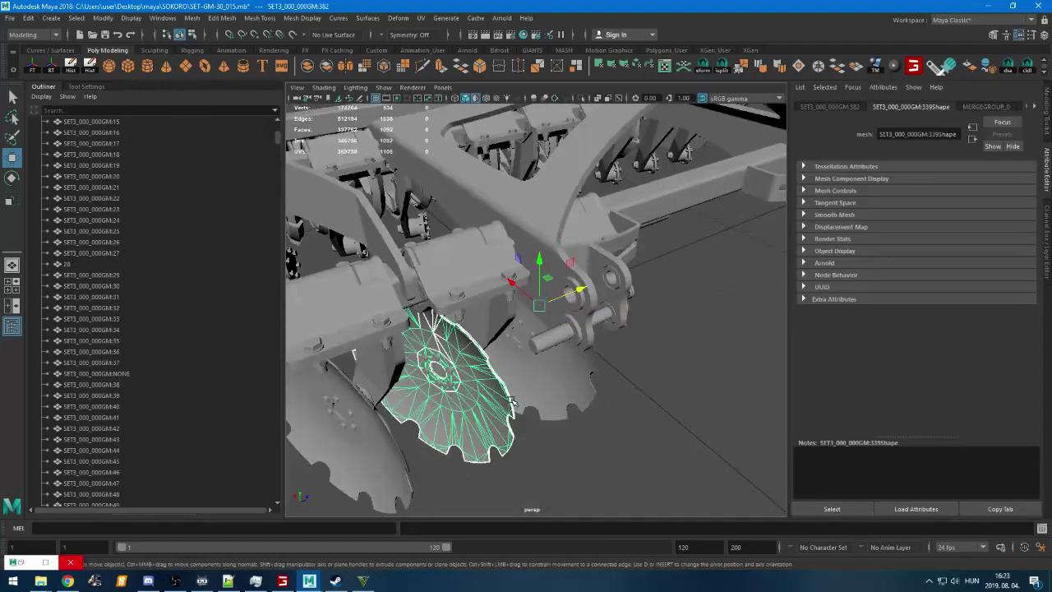
{"action": "key", "text": "Delete"}
{"action": "key", "text": "ctrl+z"}
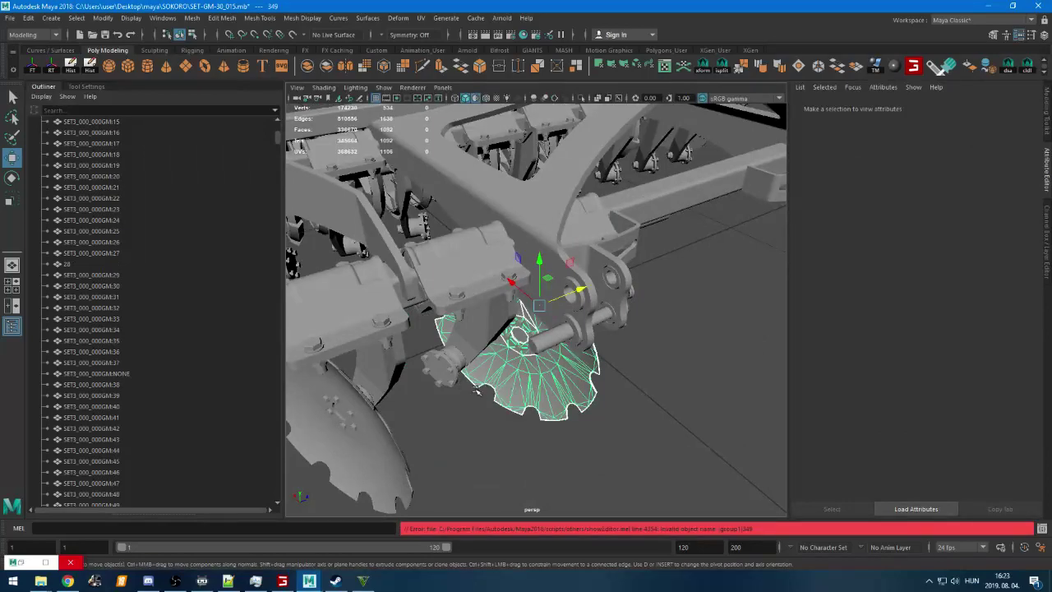
Try to delete the outermost notched disc and locate its node 349 in group1
{"action": "key", "text": "Delete"}
{"action": "key", "text": "Delete"}
{"action": "key", "text": "ctrl+z"}
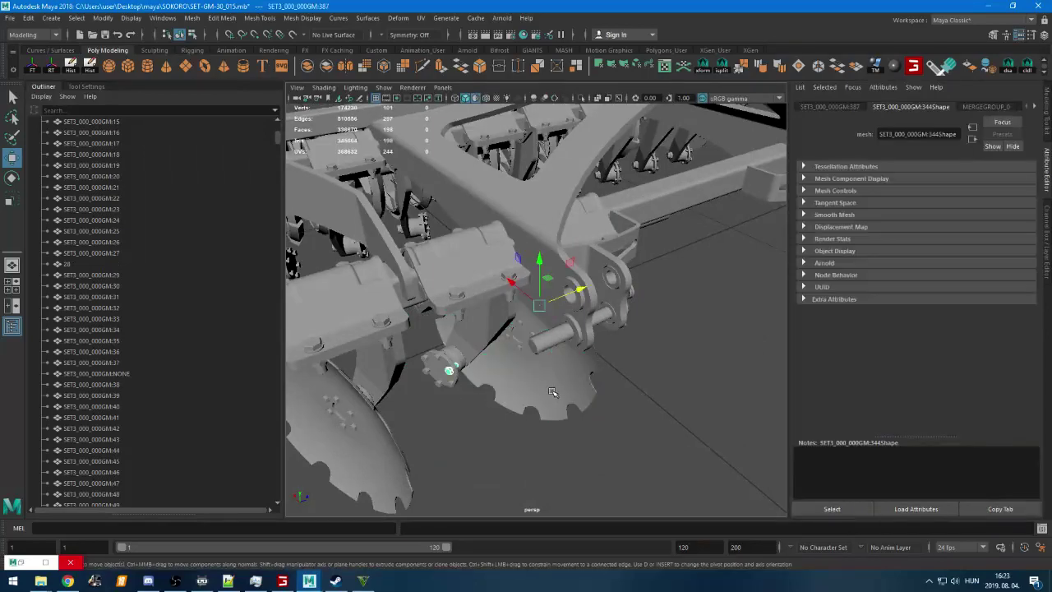
{"action": "scroll", "coordinate": [107, 376], "scroll_direction": "down", "scroll_amount": 10}
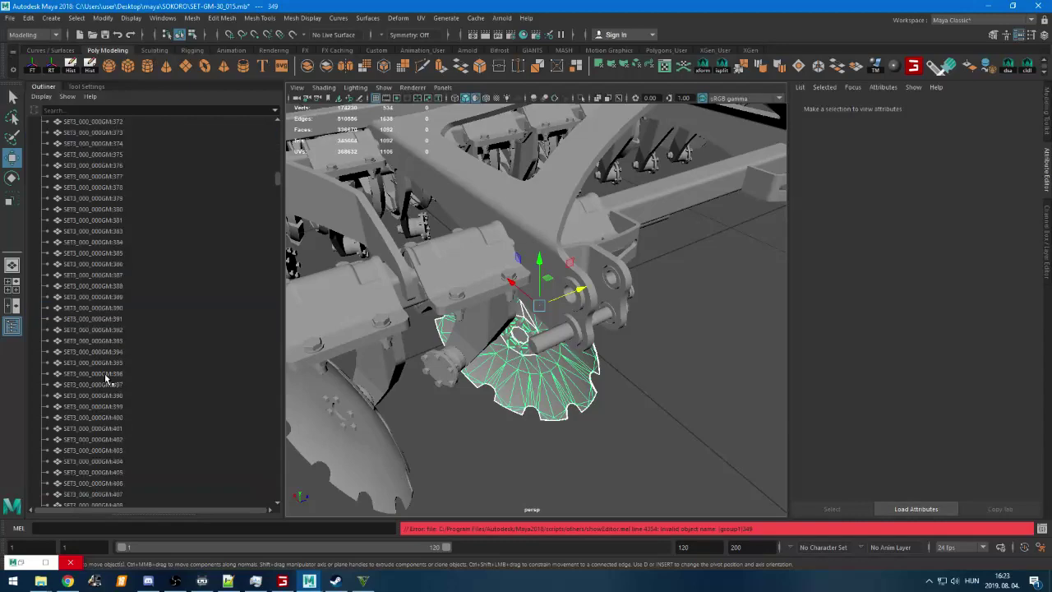
{"action": "left_click", "coordinate": [72, 320]}
{"action": "left_click", "coordinate": [74, 307]}
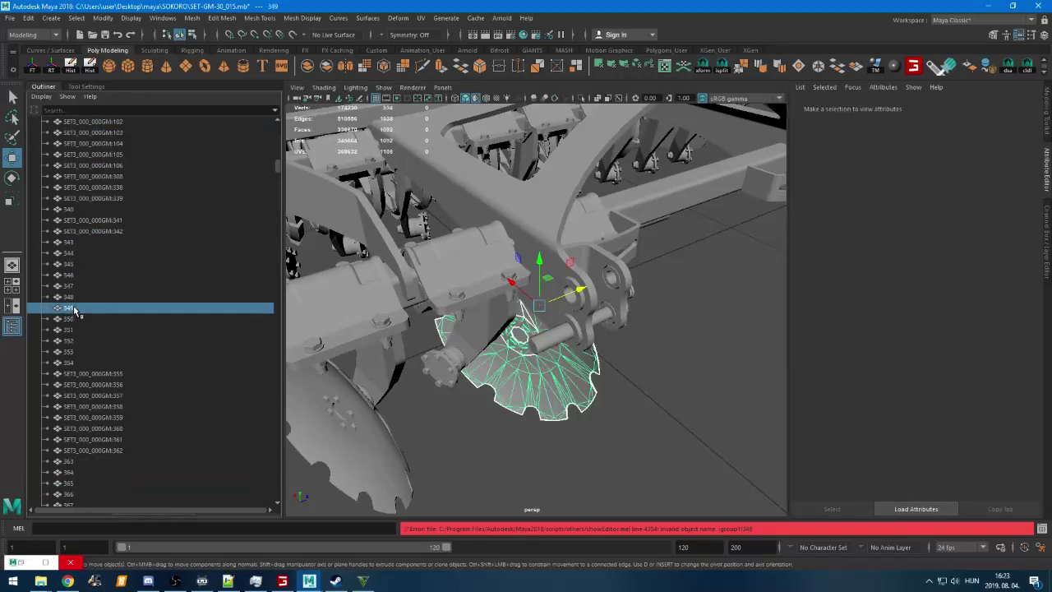
Select the outermost disc's arm together with the small hub parts, nodes 343, 351 and 353
{"action": "left_click_drag", "start_coordinate": [549, 428], "coordinate": [576, 367], "text": "alt"}
{"action": "left_click", "coordinate": [503, 297]}
{"action": "scroll", "coordinate": [519, 326], "scroll_direction": "up", "scroll_amount": 2}
{"action": "left_click_drag", "start_coordinate": [514, 299], "coordinate": [502, 320], "text": "shift"}
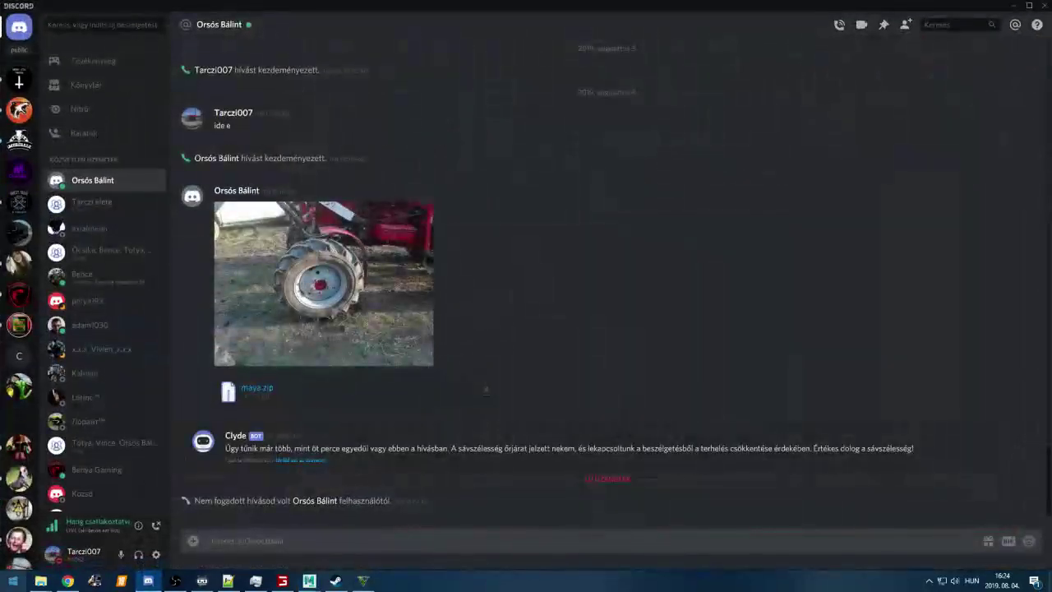
Switch to Chrome to check the YouTube live dashboard and its chat, and return to Maya
{"action": "left_click", "coordinate": [68, 581]}
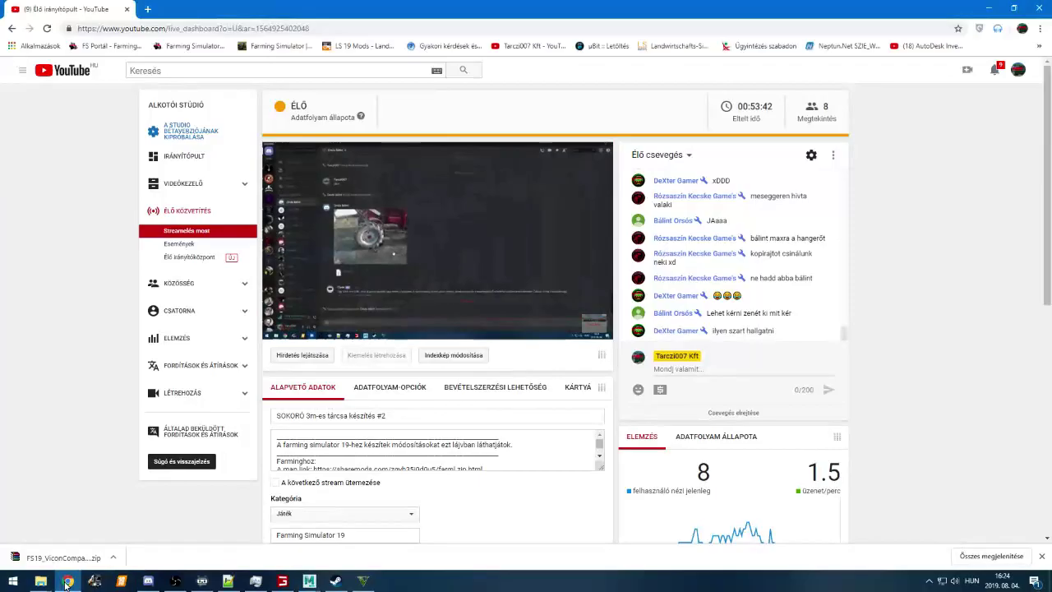
{"action": "left_click", "coordinate": [66, 582]}
{"action": "left_click", "coordinate": [66, 581]}
{"action": "left_click", "coordinate": [66, 582]}
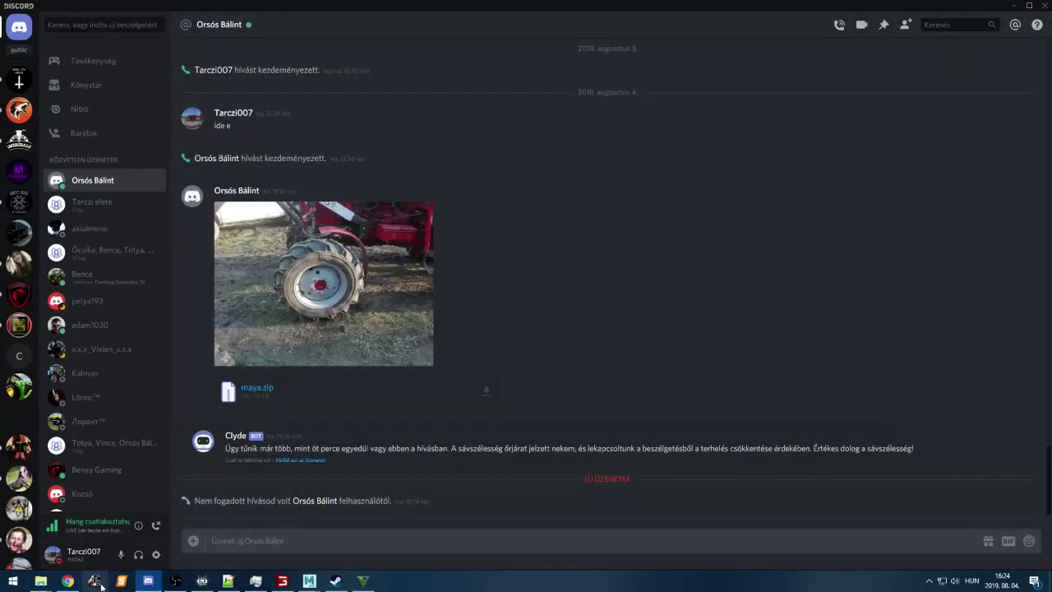
{"action": "left_click", "coordinate": [69, 581]}
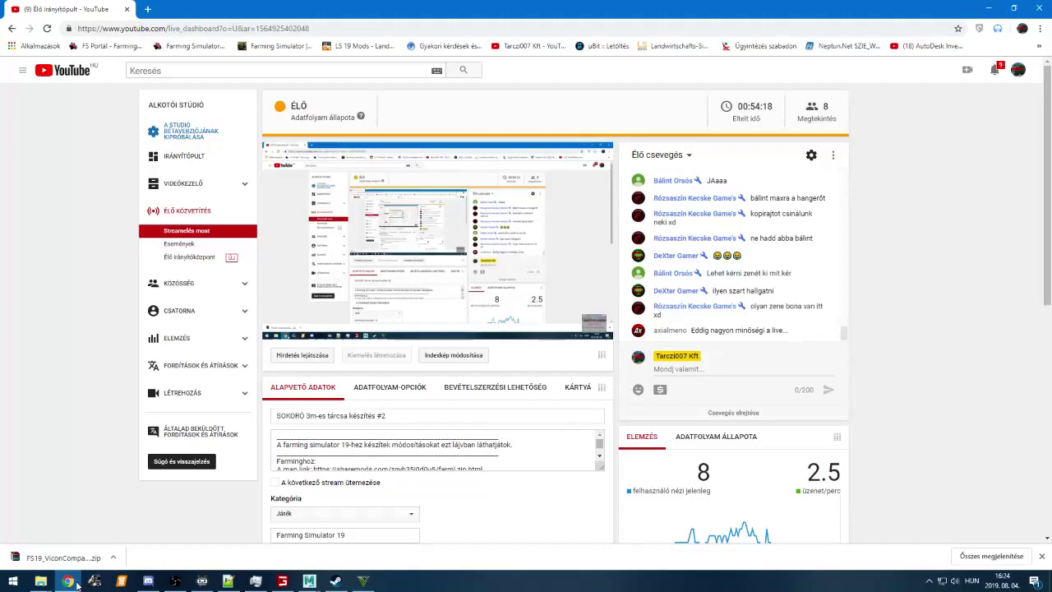
{"action": "key", "text": "alt+Tab"}
{"action": "key", "text": "alt+Tab"}
{"action": "key", "text": "alt+Tab"}
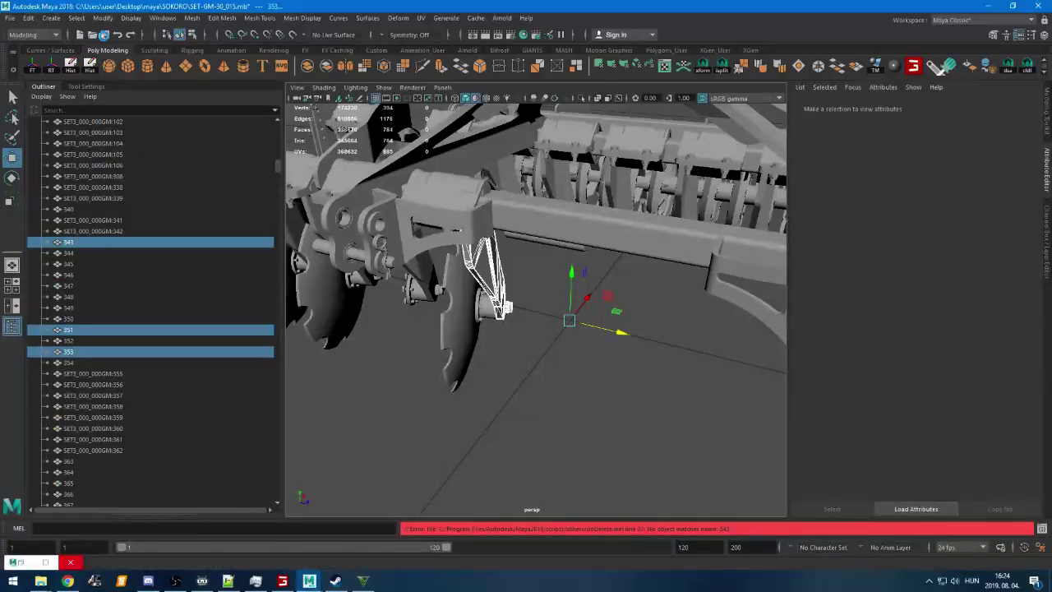
Save the scene and close the minimized floating window at the edge of the workspace
{"action": "left_click", "coordinate": [103, 35]}
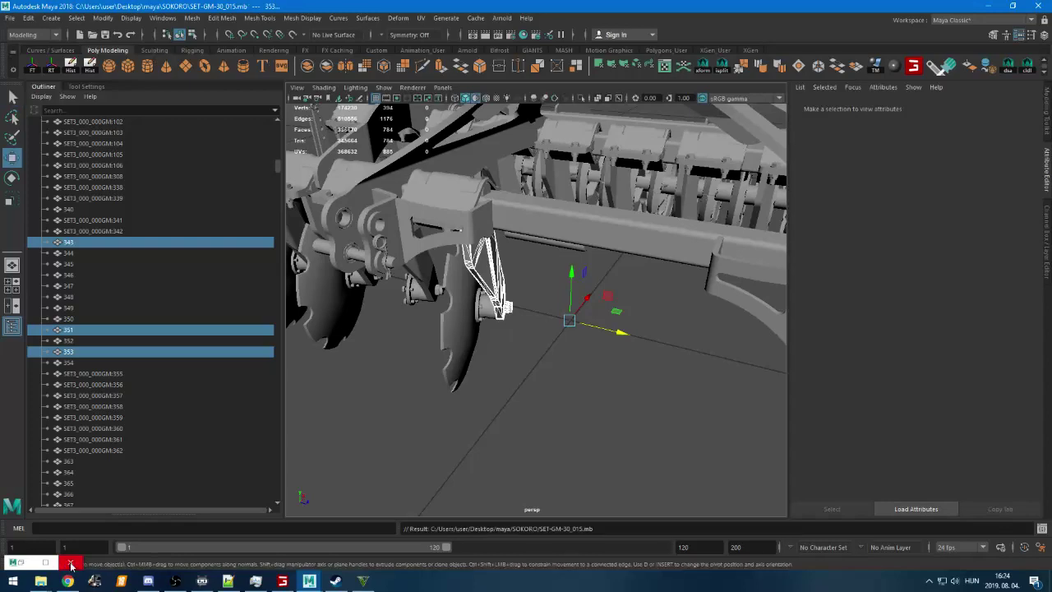
{"action": "left_click", "coordinate": [71, 565]}
{"action": "left_click", "coordinate": [41, 580]}
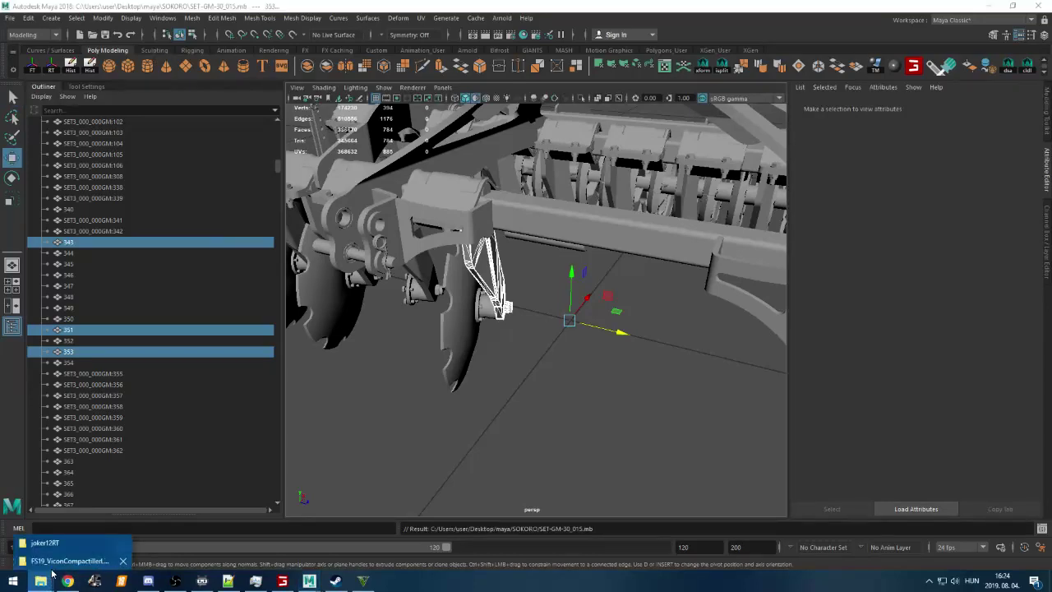
{"action": "left_click", "coordinate": [394, 431]}
Select the outermost disc's arm, node 351, and try to frame it in the perspective view
{"action": "scroll", "coordinate": [392, 425], "scroll_direction": "down", "scroll_amount": 6}
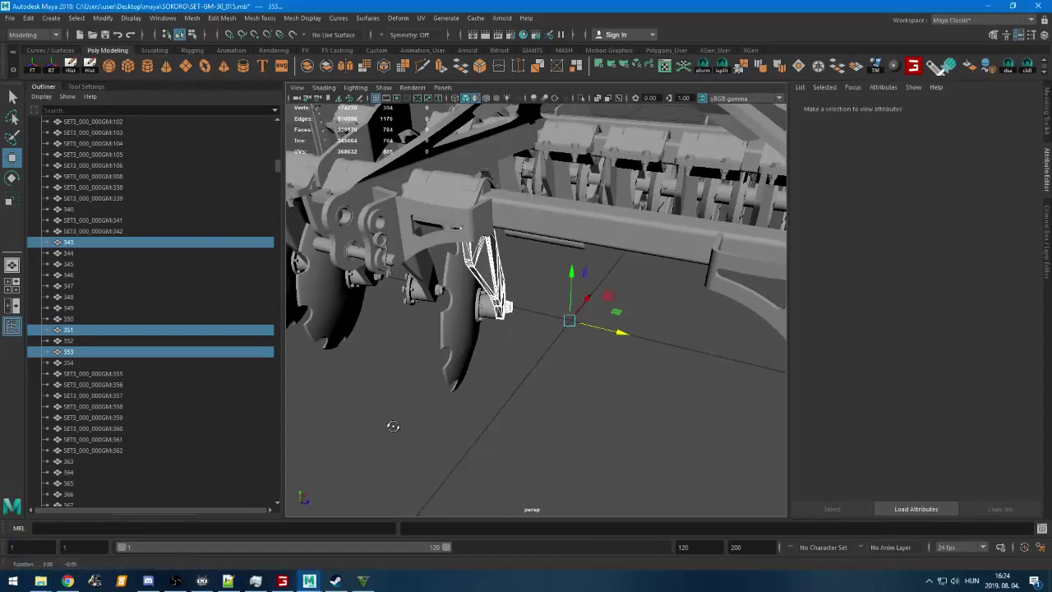
{"action": "left_click", "coordinate": [561, 390]}
{"action": "left_click_drag", "start_coordinate": [562, 390], "coordinate": [581, 390], "text": "alt"}
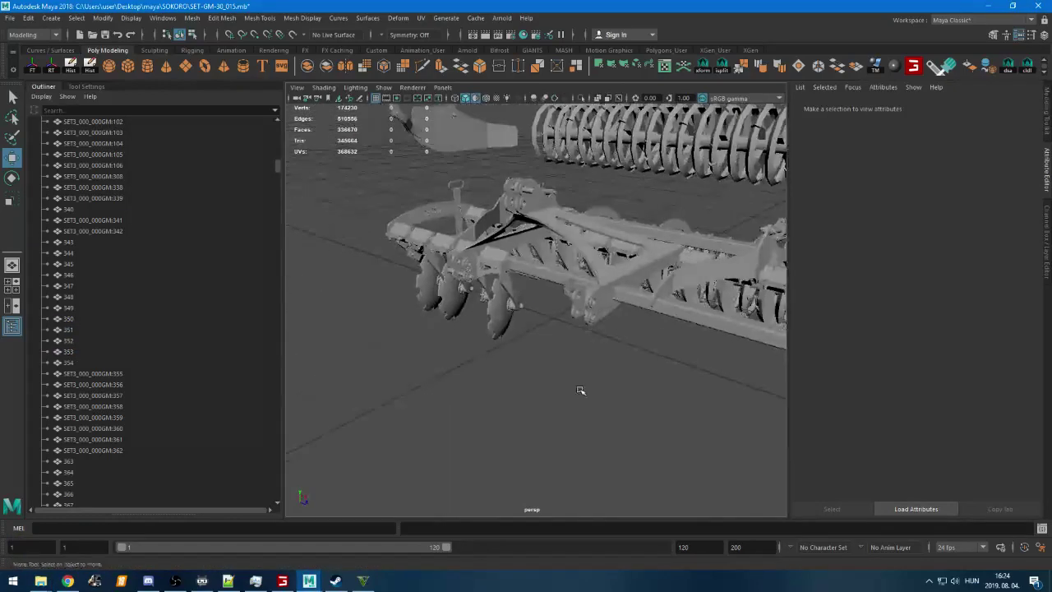
{"action": "left_click", "coordinate": [525, 298]}
{"action": "left_click", "coordinate": [530, 370]}
{"action": "left_click", "coordinate": [521, 306]}
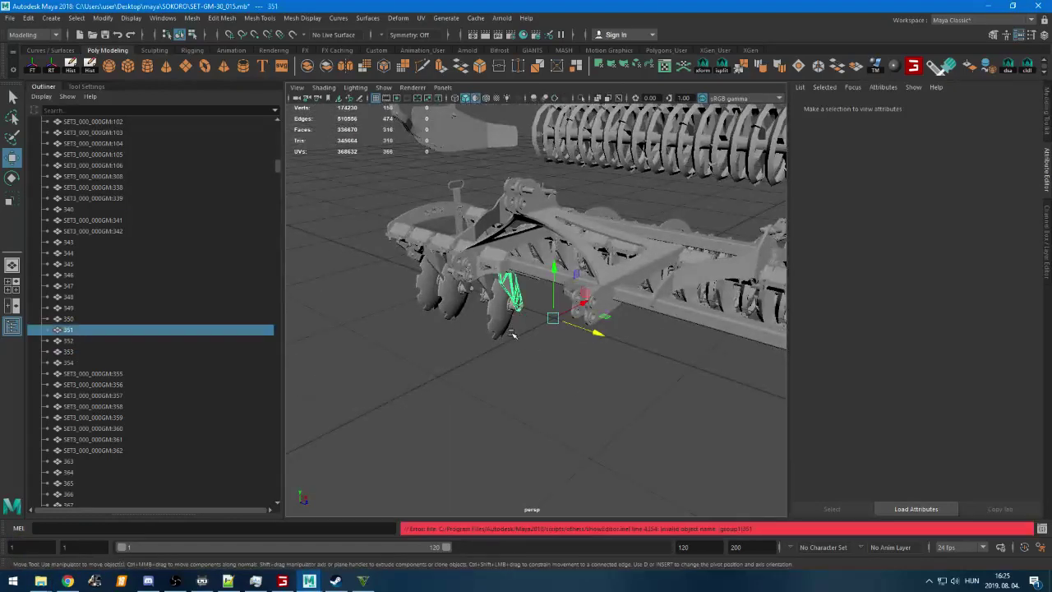
{"action": "scroll", "coordinate": [503, 372], "scroll_direction": "up", "scroll_amount": 5}
{"action": "scroll", "coordinate": [530, 375], "scroll_direction": "up", "scroll_amount": 2}
{"action": "key", "text": "f"}
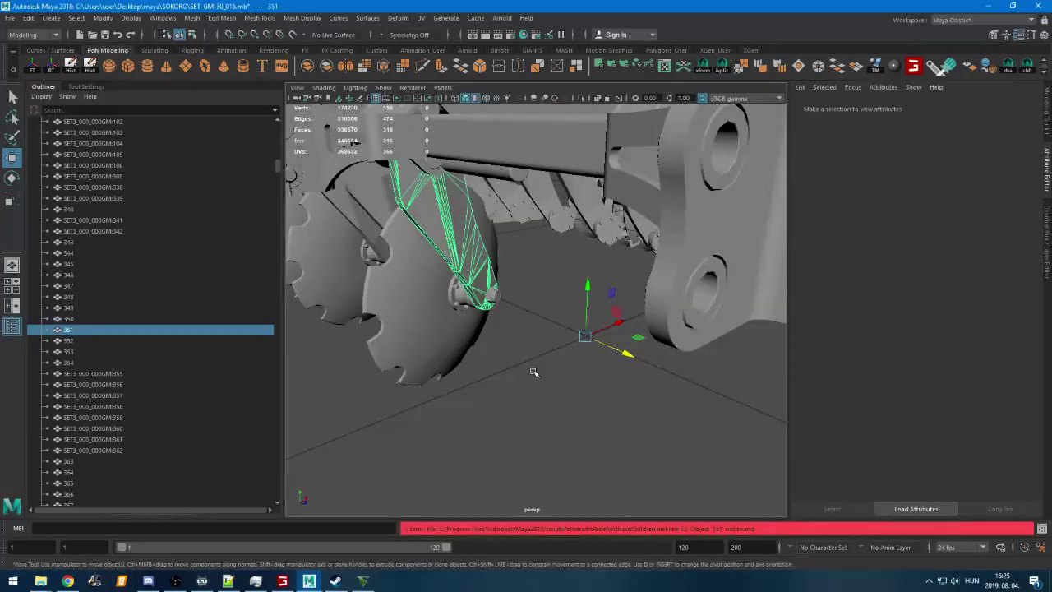
Try to frame the hub parts and isolate the outermost disc, node 349, and reselect its arm
{"action": "left_click", "coordinate": [519, 371]}
{"action": "left_click", "coordinate": [480, 306]}
{"action": "key", "text": "f"}
{"action": "left_click", "coordinate": [508, 329]}
{"action": "left_click", "coordinate": [464, 296]}
{"action": "key", "text": "f"}
{"action": "left_click", "coordinate": [471, 368]}
{"action": "left_click", "coordinate": [466, 346]}
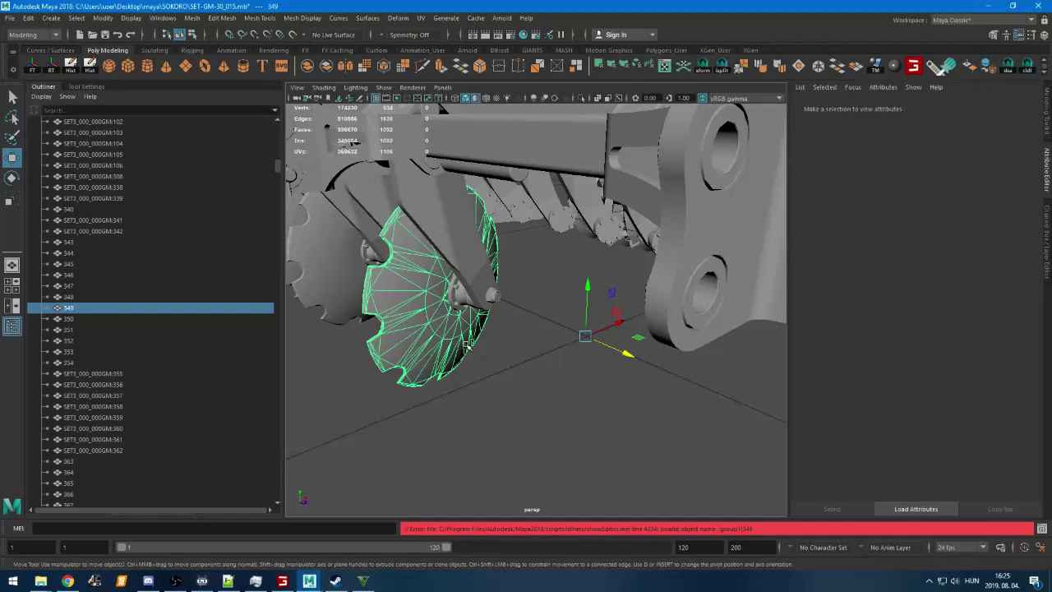
{"action": "key", "text": "ctrl+1"}
{"action": "key", "text": "ctrl+1"}
{"action": "left_click", "coordinate": [461, 276]}
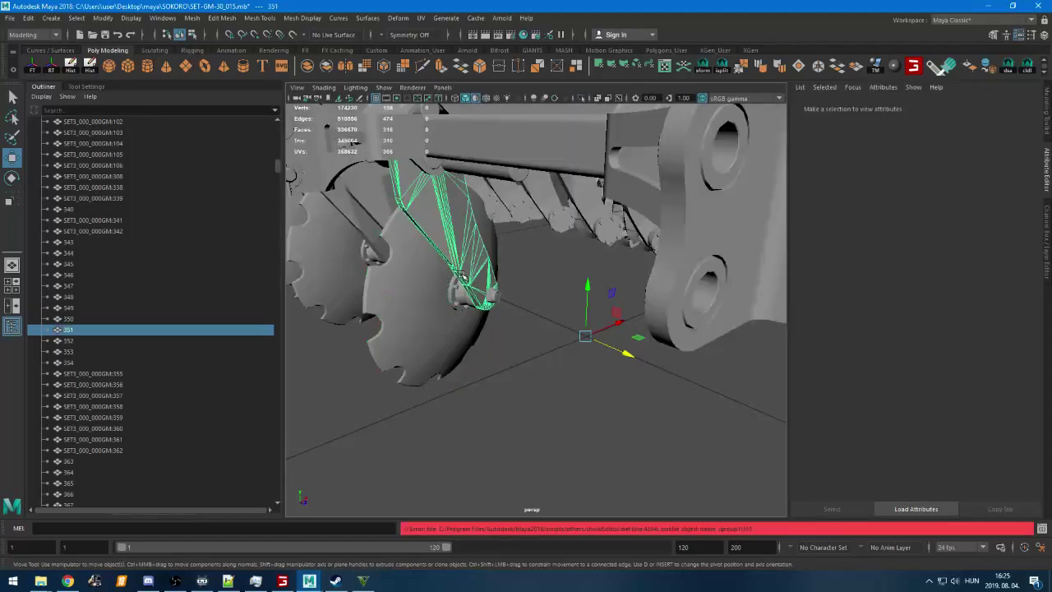
Collapse group1 in the Outliner, select the whole group and expand it again
{"action": "scroll", "coordinate": [83, 353], "scroll_direction": "up", "scroll_amount": 20}
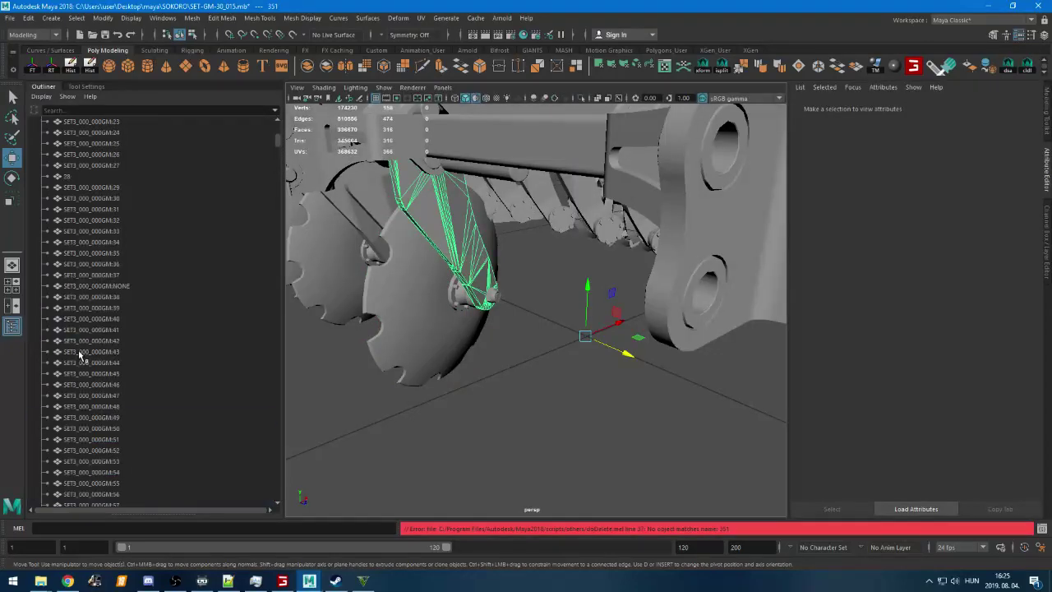
{"action": "left_click", "coordinate": [40, 208]}
{"action": "scroll", "coordinate": [392, 374], "scroll_direction": "down", "scroll_amount": 10}
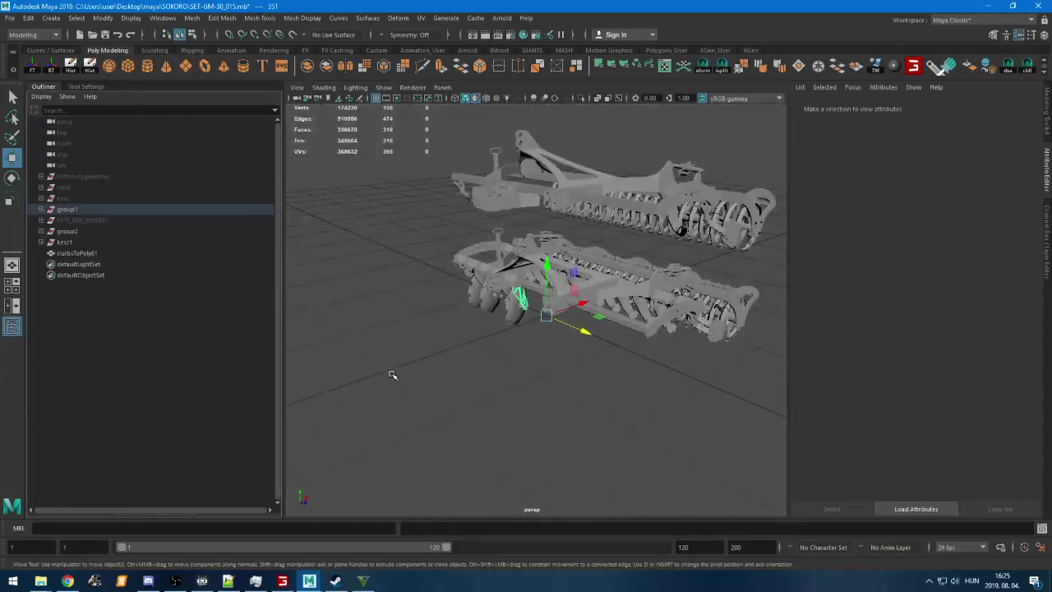
{"action": "left_click_drag", "start_coordinate": [392, 374], "coordinate": [287, 345], "text": "alt"}
{"action": "left_click", "coordinate": [59, 207]}
{"action": "left_click", "coordinate": [62, 210]}
{"action": "left_click", "coordinate": [40, 210]}
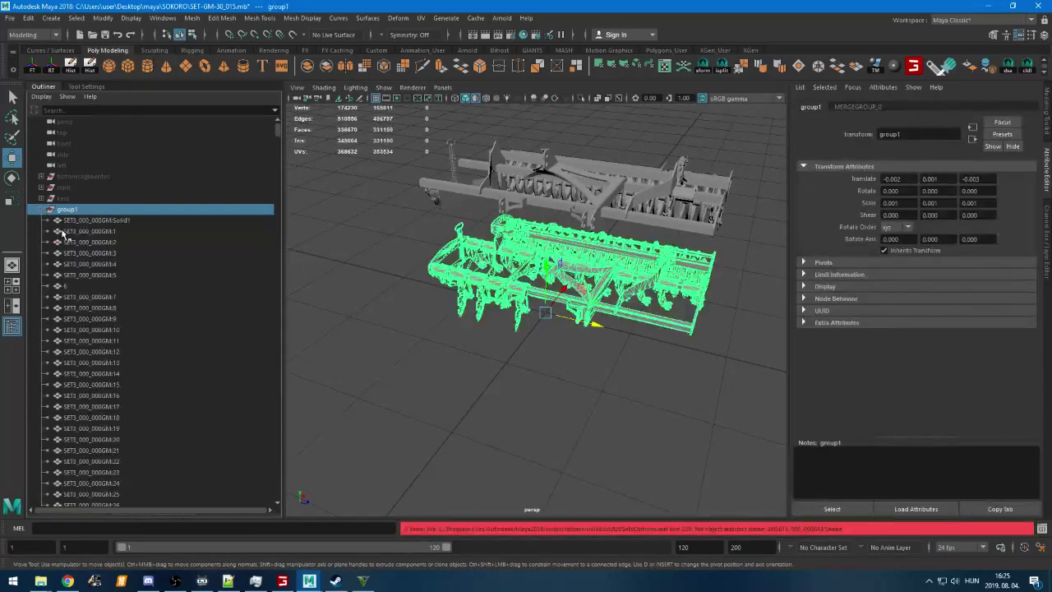
Duplicate all parts inside group1, from SET3_000_000GM:Solid1 through SET3_000_000GM:1387
{"action": "scroll", "coordinate": [456, 374], "scroll_direction": "down", "scroll_amount": 5}
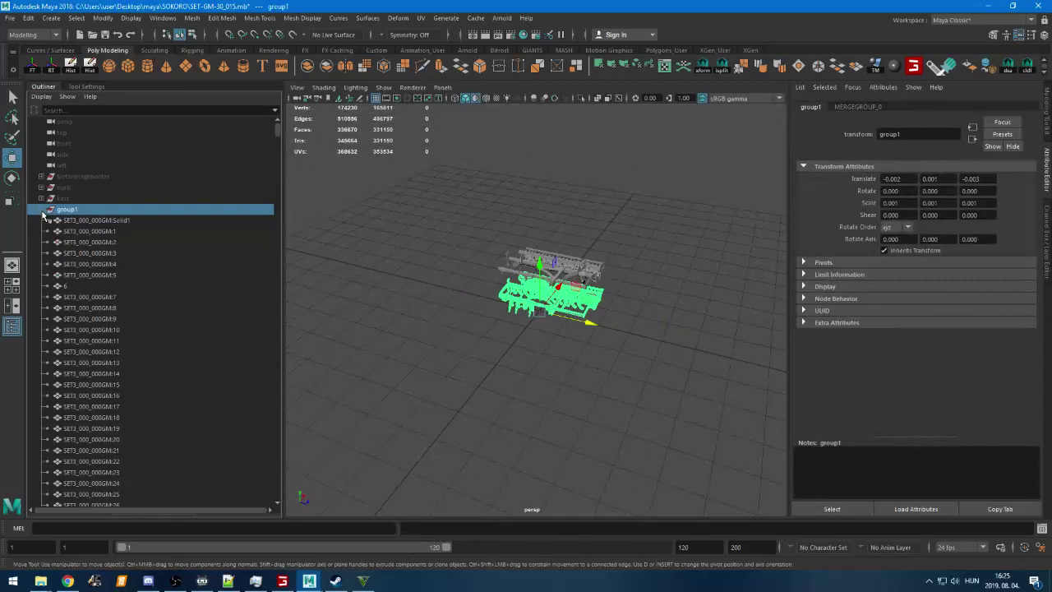
{"action": "left_click", "coordinate": [83, 220]}
{"action": "scroll", "coordinate": [84, 342], "scroll_direction": "down", "scroll_amount": 20}
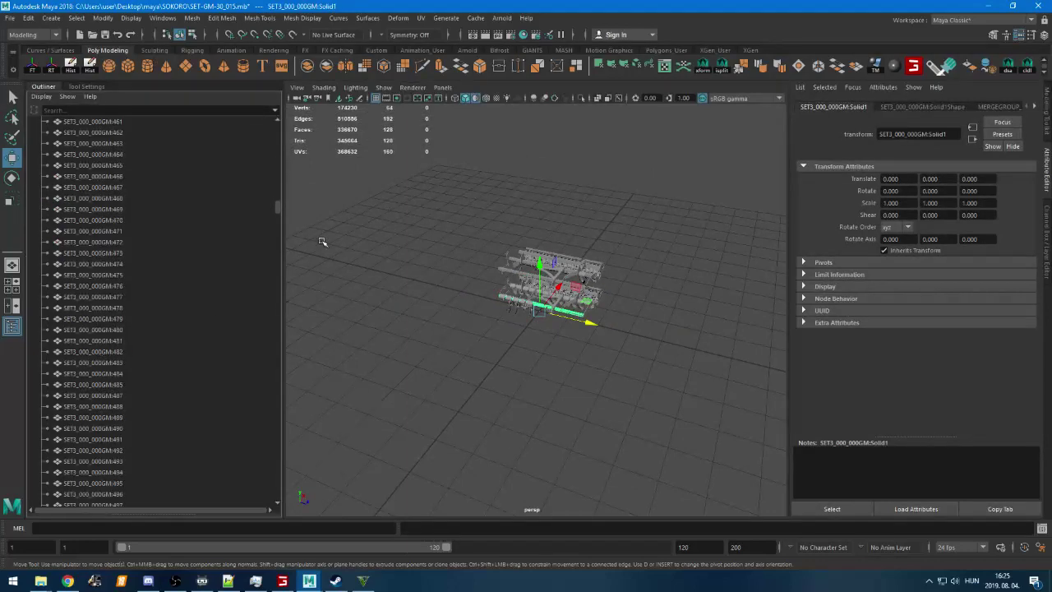
{"action": "left_click_drag", "start_coordinate": [278, 212], "coordinate": [262, 491]}
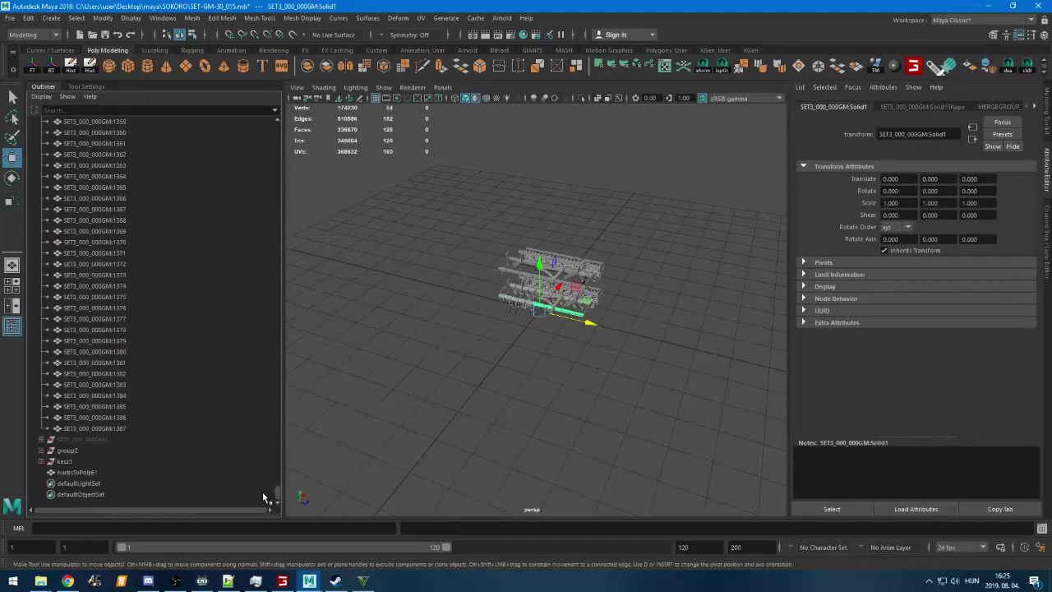
{"action": "left_click", "coordinate": [92, 428], "text": "shift"}
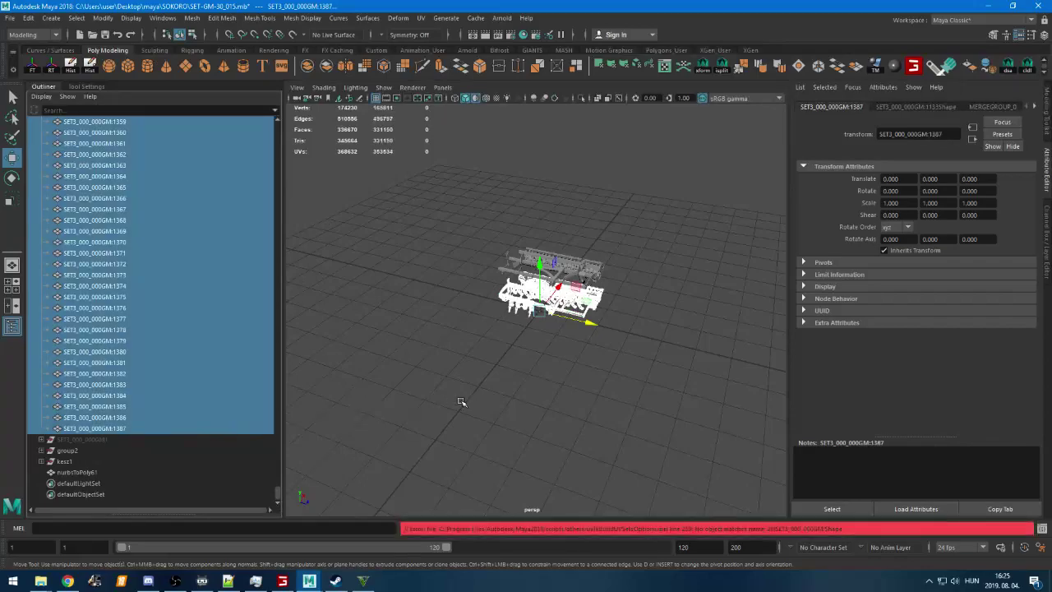
{"action": "scroll", "coordinate": [469, 397], "scroll_direction": "up", "scroll_amount": 5}
{"action": "left_click_drag", "start_coordinate": [471, 397], "coordinate": [563, 379], "text": "alt"}
{"action": "scroll", "coordinate": [570, 378], "scroll_direction": "up", "scroll_amount": 5}
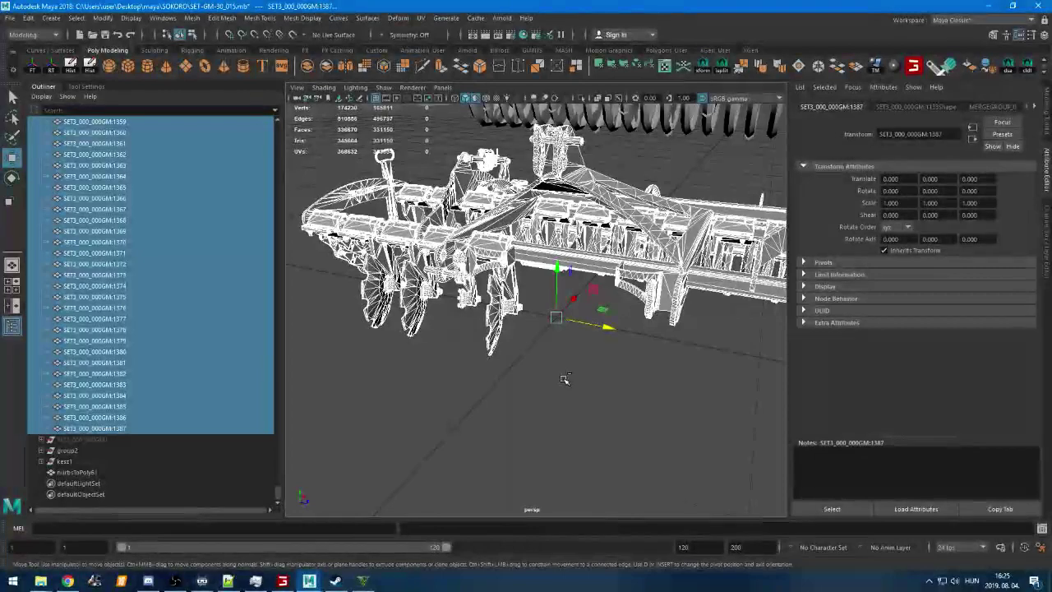
{"action": "key", "text": "ctrl+d"}
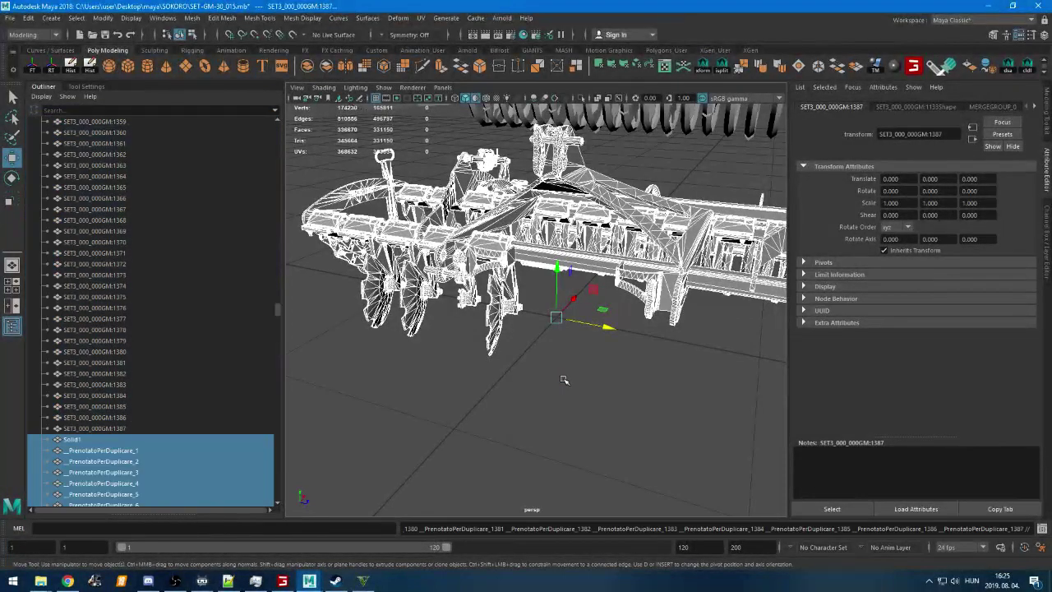
Delete the original group1 parts from SET3_000_000GM:1387 back to SET3_000_000GM:Solid1, keeping the duplicates
{"action": "left_click", "coordinate": [102, 428]}
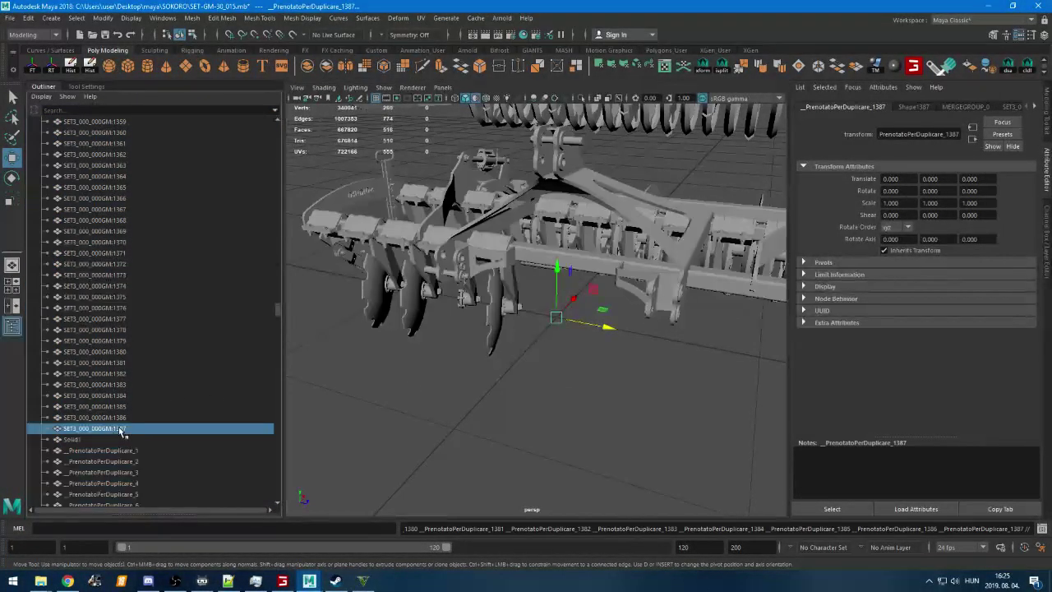
{"action": "scroll", "coordinate": [128, 430], "scroll_direction": "up", "scroll_amount": 16}
{"action": "scroll", "coordinate": [130, 433], "scroll_direction": "up", "scroll_amount": 20}
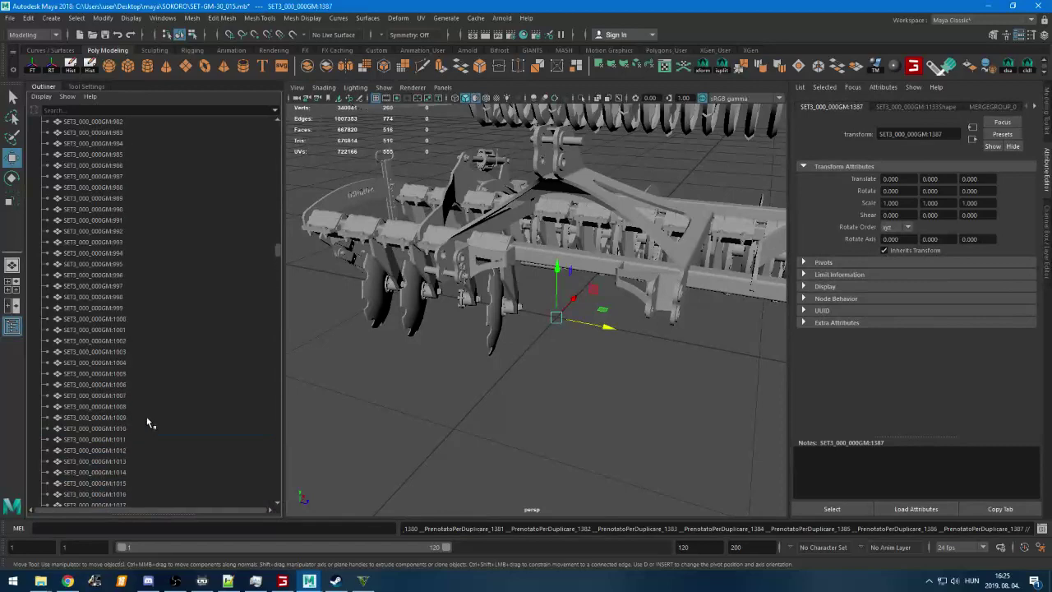
{"action": "scroll", "coordinate": [147, 423], "scroll_direction": "up", "scroll_amount": 20}
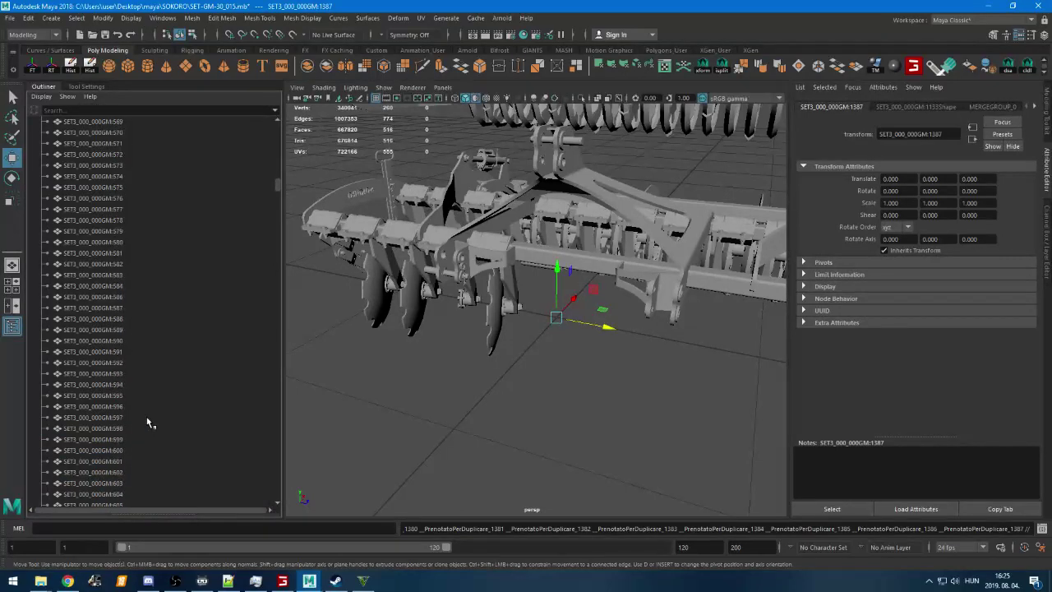
{"action": "scroll", "coordinate": [147, 423], "scroll_direction": "up", "scroll_amount": 20}
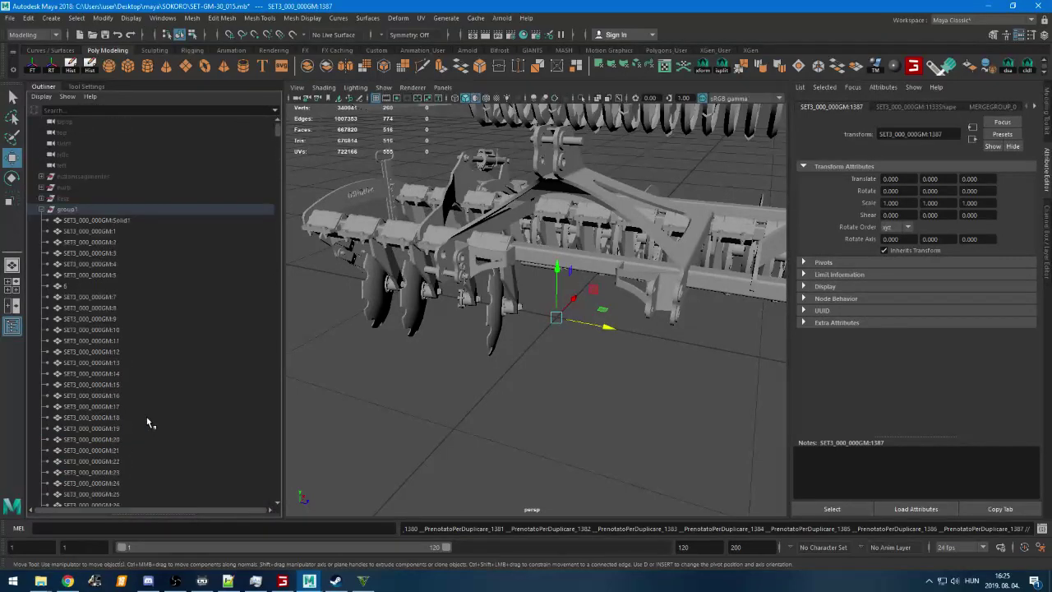
{"action": "left_click", "coordinate": [105, 222], "text": "shift"}
{"action": "key", "text": "Delete"}
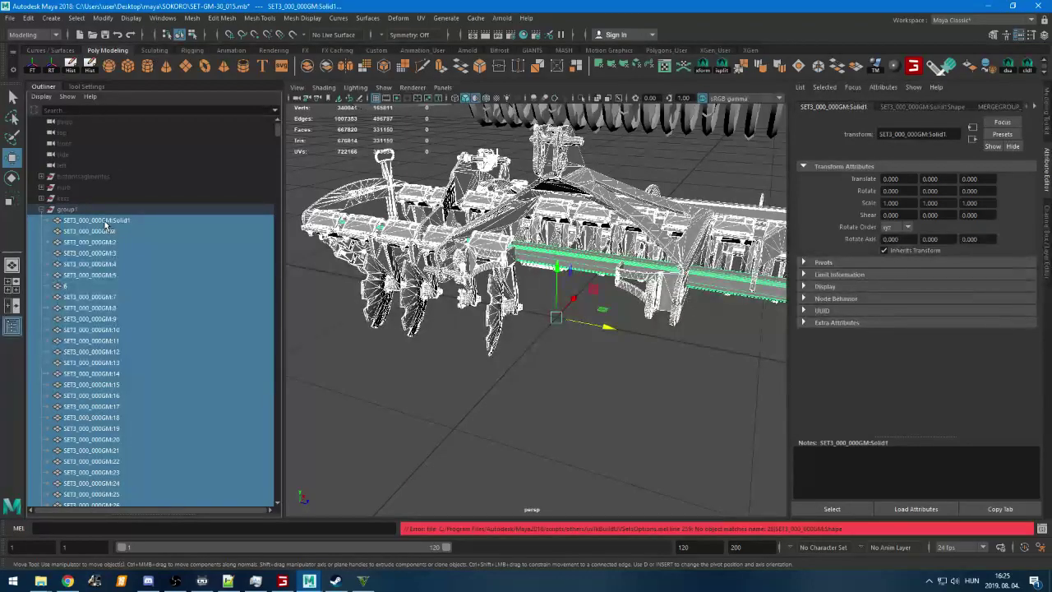
Group the duplicated parts from Solid1 through __PrenotatoPerDuplicare_1387 and move the new group out of group1
{"action": "scroll", "coordinate": [113, 292], "scroll_direction": "down", "scroll_amount": 6}
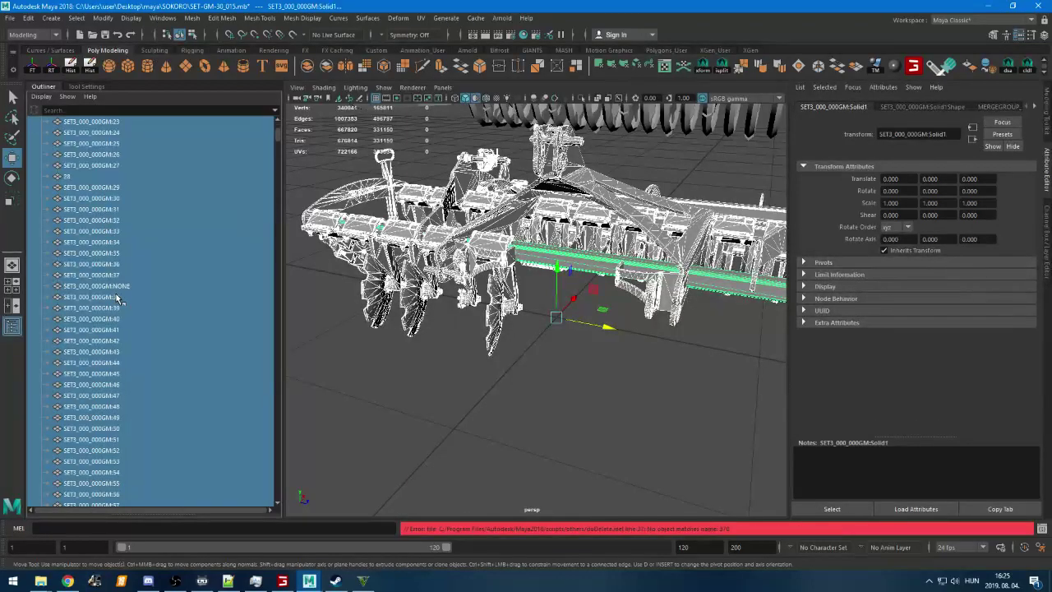
{"action": "left_click_drag", "start_coordinate": [279, 141], "coordinate": [275, 307]}
{"action": "scroll", "coordinate": [260, 306], "scroll_direction": "up", "scroll_amount": 3}
{"action": "left_click", "coordinate": [68, 407]}
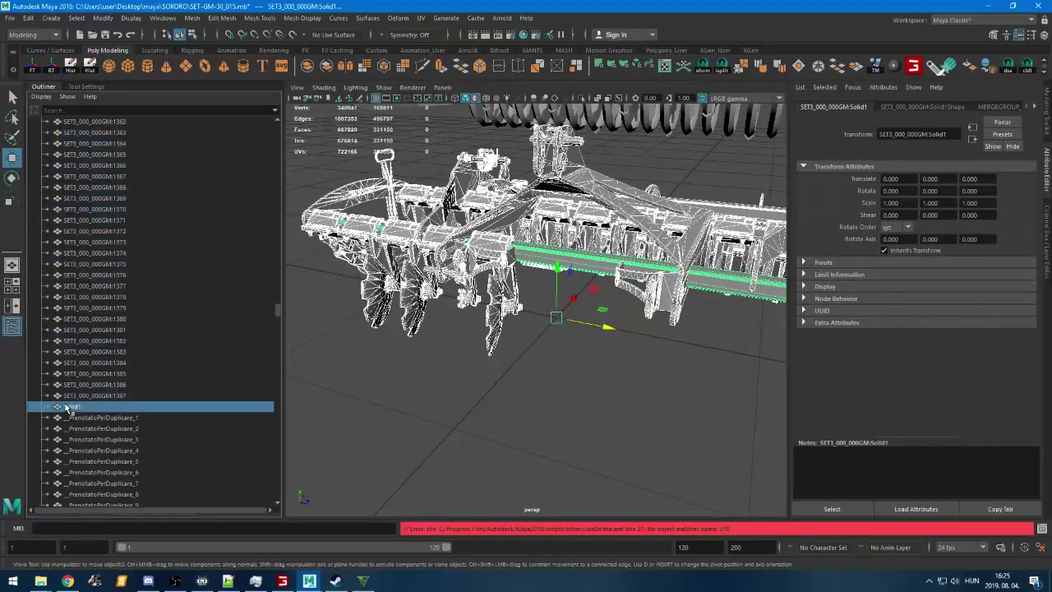
{"action": "scroll", "coordinate": [89, 417], "scroll_direction": "down", "scroll_amount": 15}
{"action": "scroll", "coordinate": [92, 417], "scroll_direction": "down", "scroll_amount": 20}
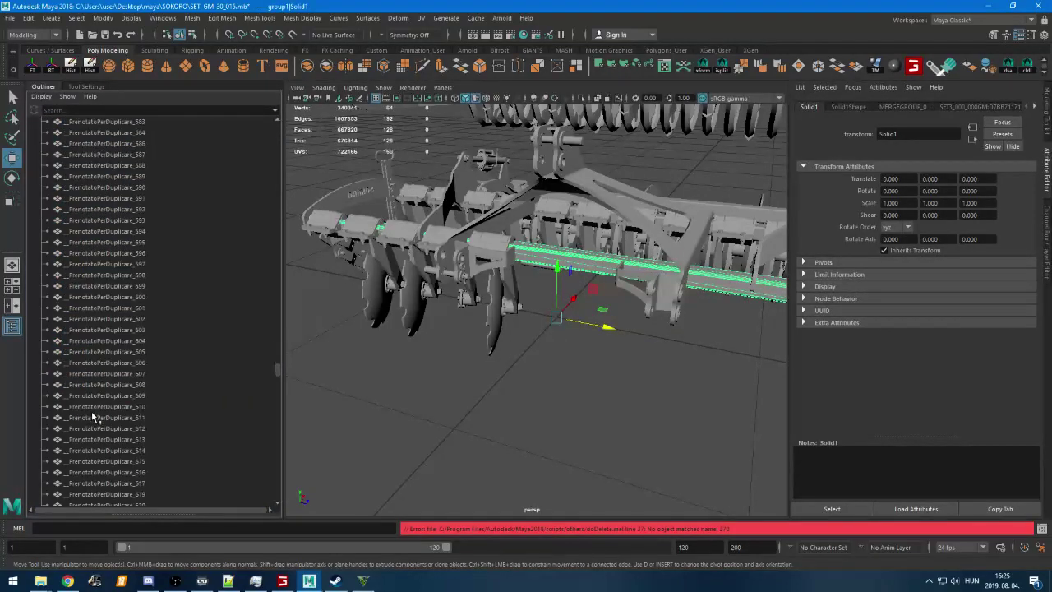
{"action": "scroll", "coordinate": [96, 411], "scroll_direction": "down", "scroll_amount": 20}
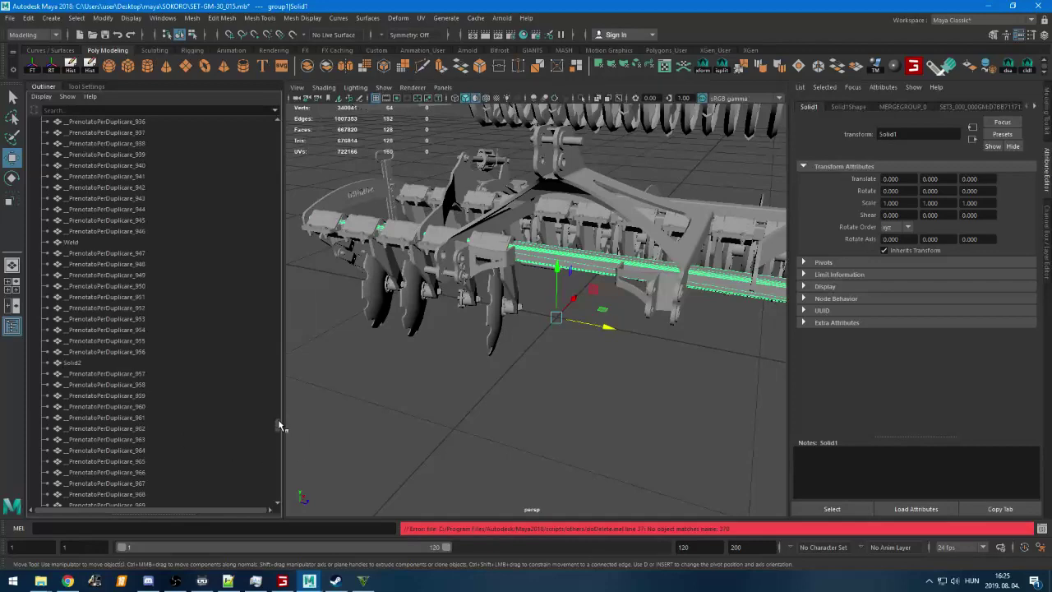
{"action": "left_click", "coordinate": [117, 431], "text": "shift"}
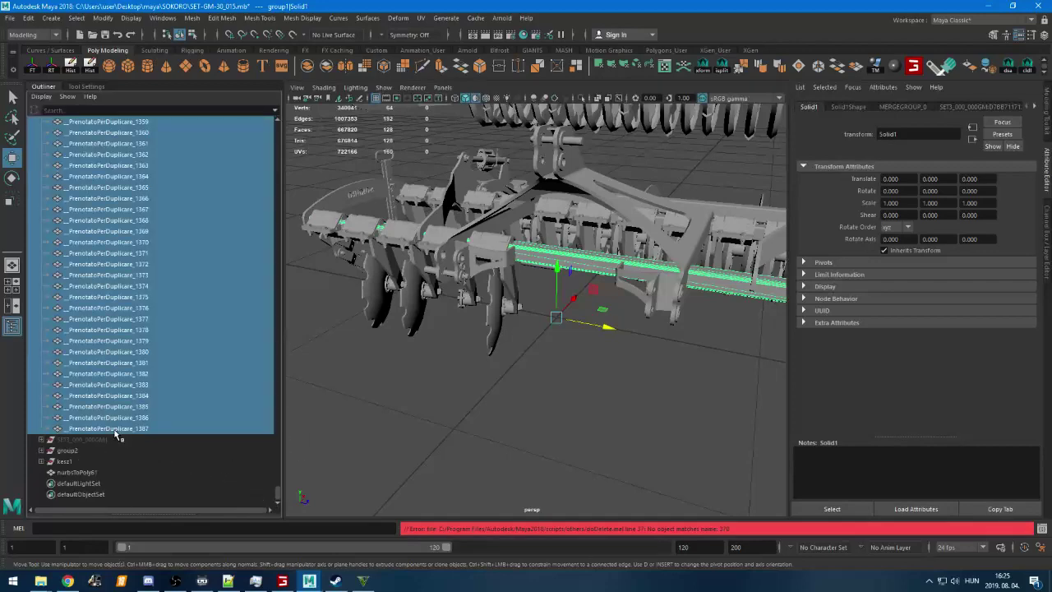
{"action": "key", "text": "ctrl+g"}
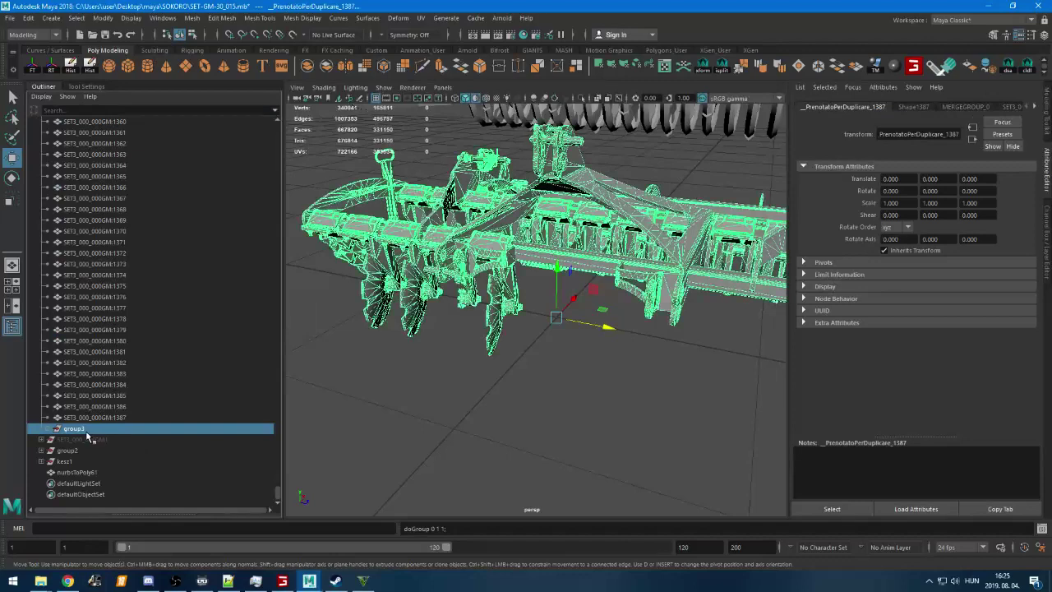
{"action": "middle_click_drag", "start_coordinate": [88, 435], "coordinate": [84, 444]}
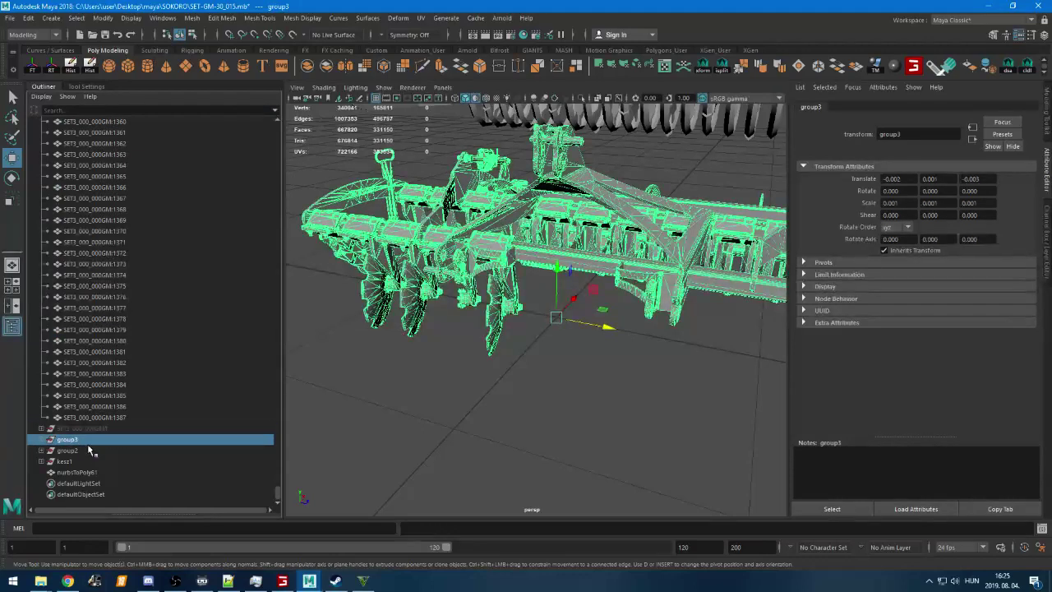
Expand the new group in the Outliner and select the outermost disc in the viewport
{"action": "left_click", "coordinate": [41, 439]}
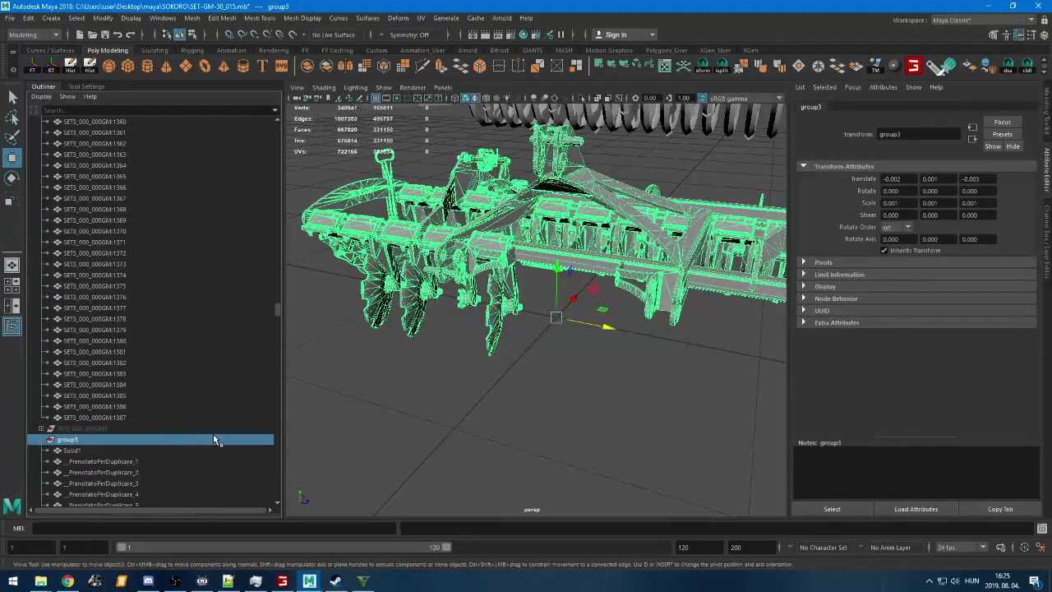
{"action": "left_click", "coordinate": [491, 371]}
{"action": "left_click", "coordinate": [493, 333]}
{"action": "left_click", "coordinate": [514, 355]}
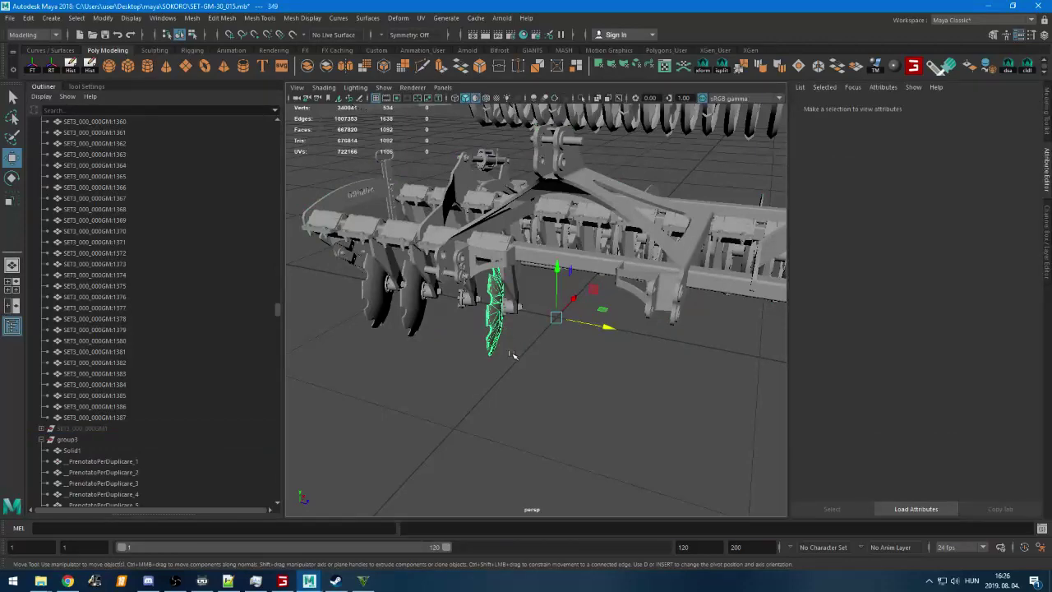
Close Maya without saving the changes to SET-GM-30_015.mb, check the system load and relaunch Autodesk Maya 2018
{"action": "left_click", "coordinate": [1037, 5]}
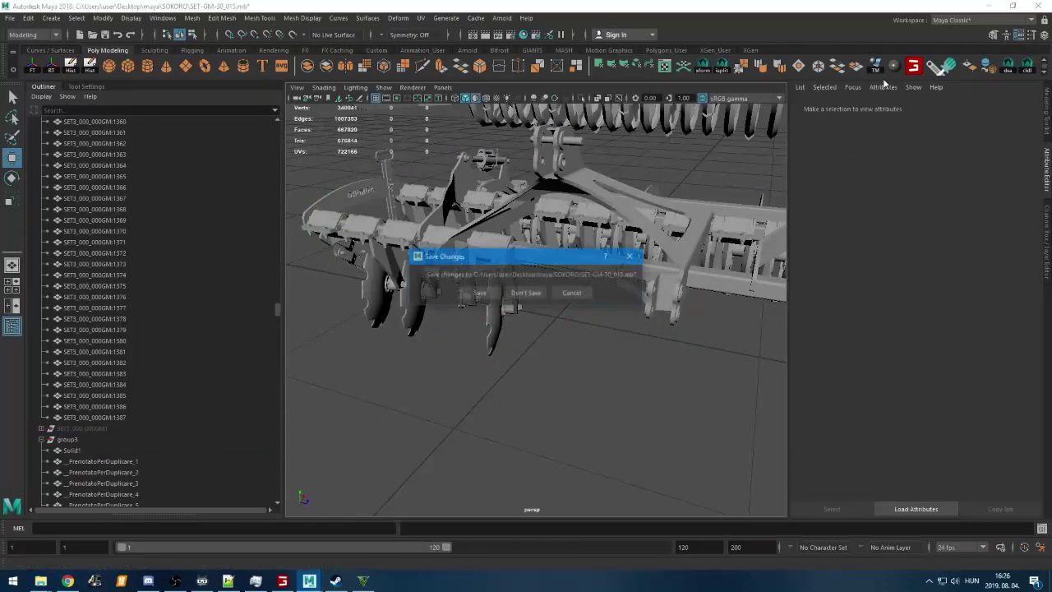
{"action": "left_click", "coordinate": [527, 294]}
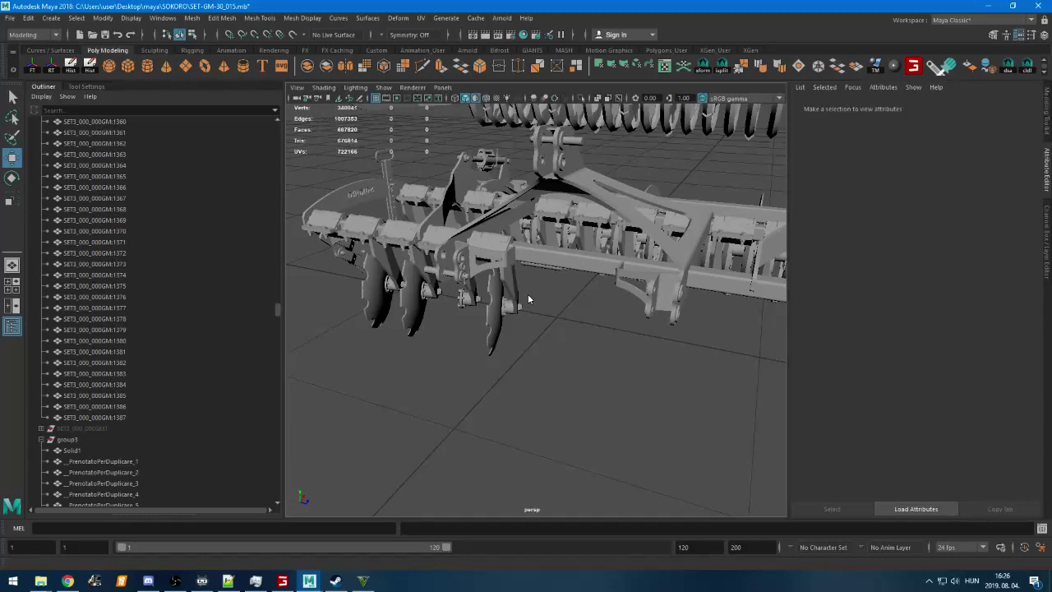
{"action": "left_click", "coordinate": [929, 580]}
{"action": "left_click", "coordinate": [929, 561]}
{"action": "mouse_move", "coordinate": [930, 567]}
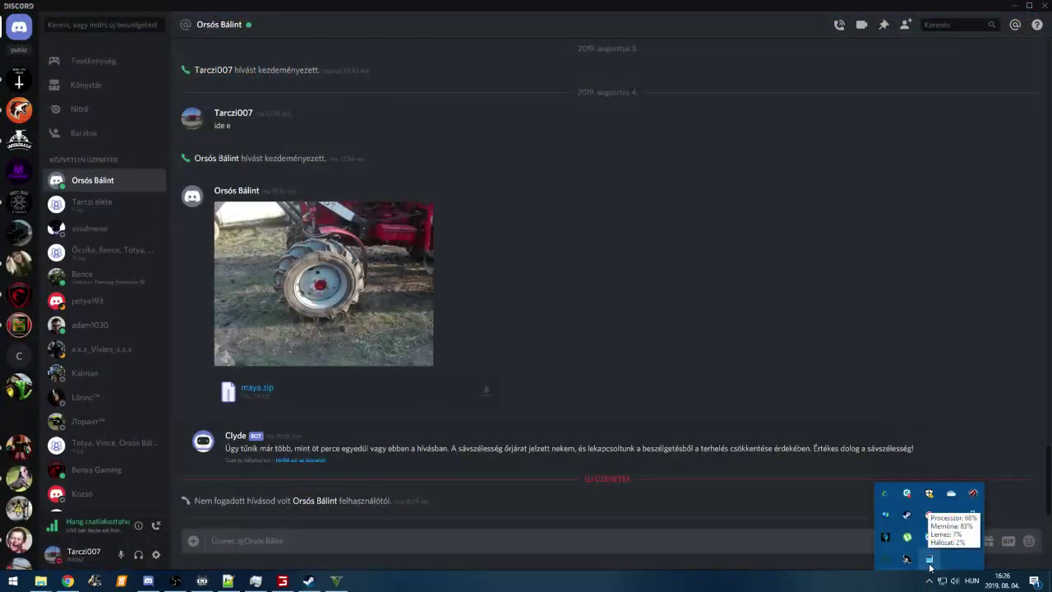
{"action": "left_click", "coordinate": [1050, 583]}
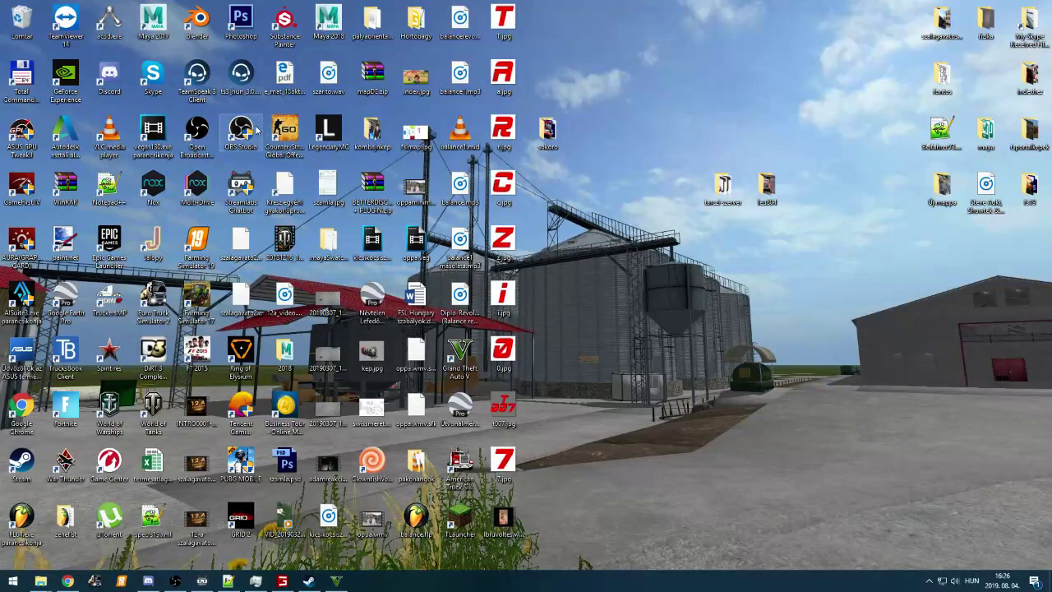
{"action": "left_click", "coordinate": [12, 581]}
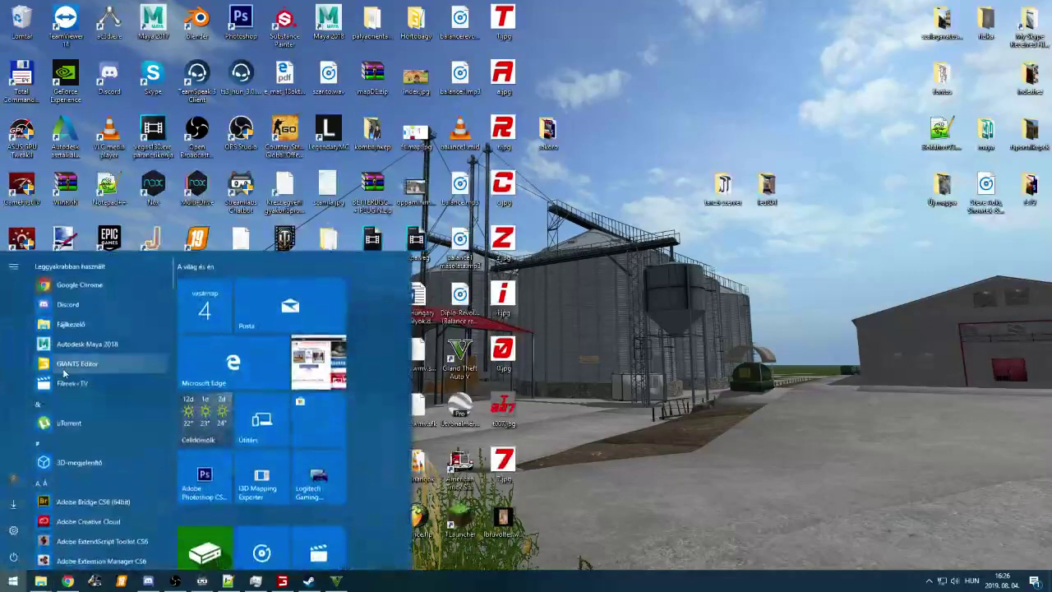
{"action": "left_click", "coordinate": [94, 343]}
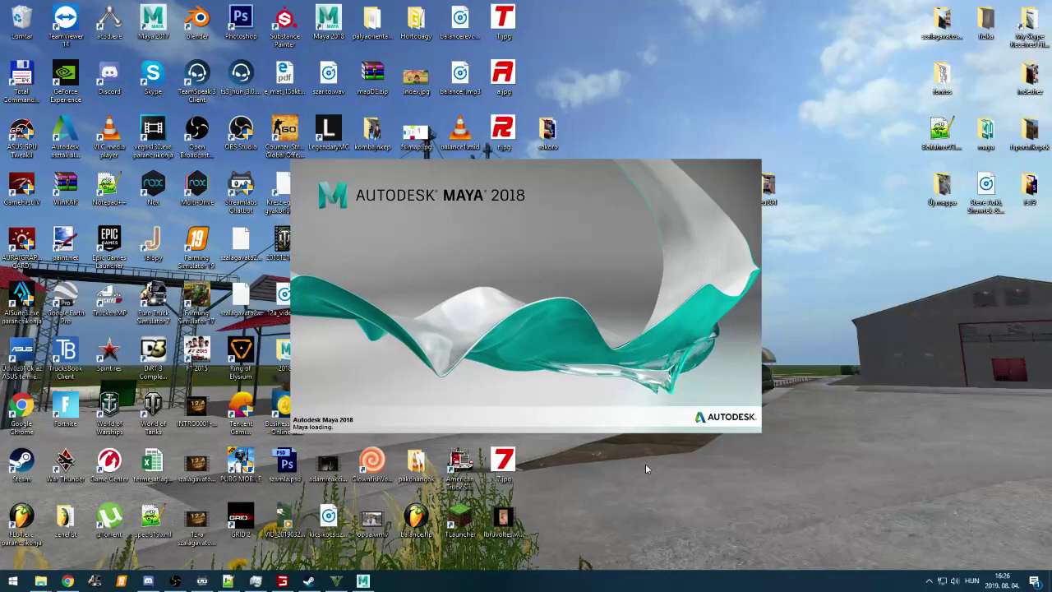
Switch to Discord, open the server with the active call and mute the Rythm music bot in its LIVE voice channel
{"action": "left_click", "coordinate": [157, 582]}
{"action": "scroll", "coordinate": [18, 493], "scroll_direction": "down", "scroll_amount": 3}
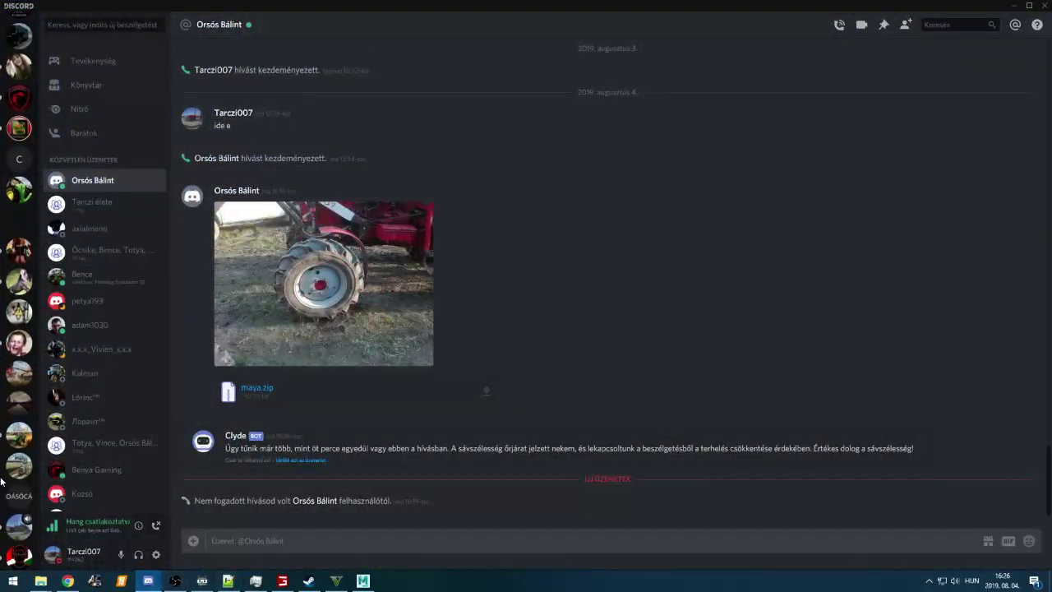
{"action": "left_click", "coordinate": [17, 504]}
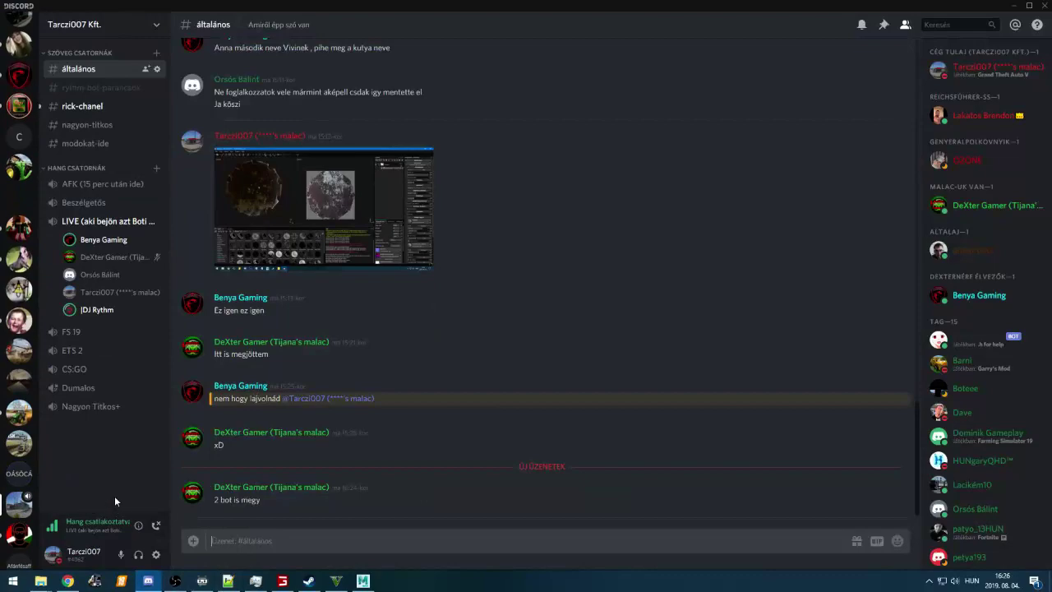
{"action": "right_click", "coordinate": [96, 313]}
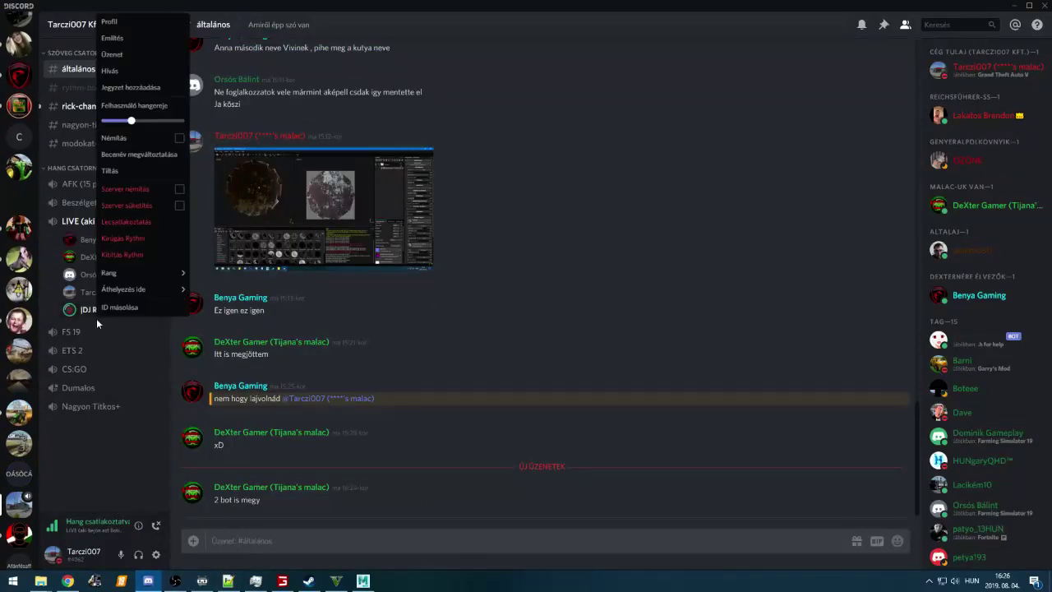
{"action": "left_click", "coordinate": [121, 137]}
{"action": "left_click", "coordinate": [451, 370]}
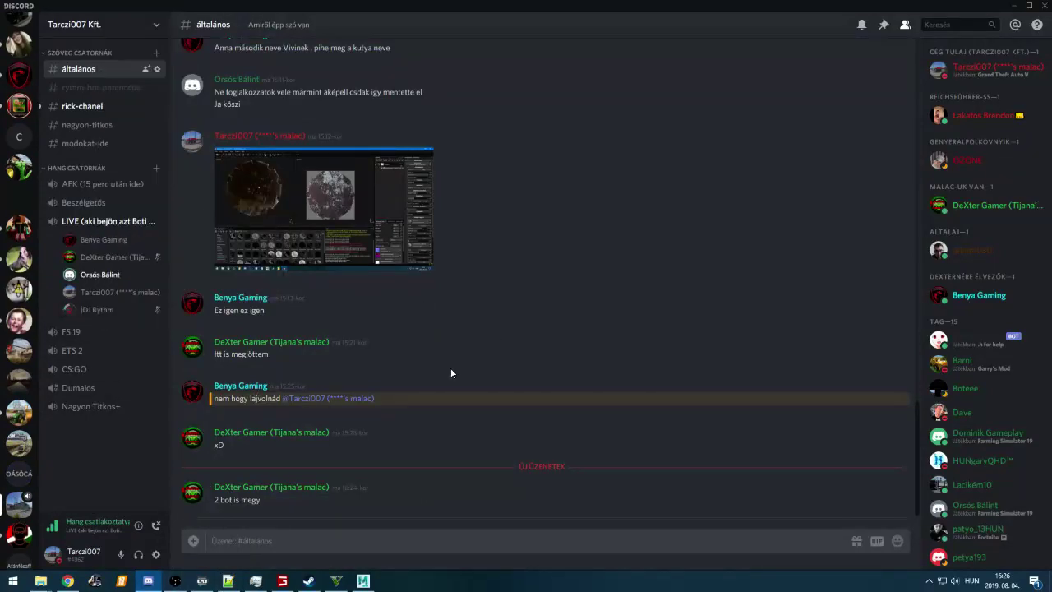
View the rick-chanel and általános text channels, and switch back to Maya
{"action": "left_click", "coordinate": [92, 108]}
{"action": "left_click", "coordinate": [82, 70]}
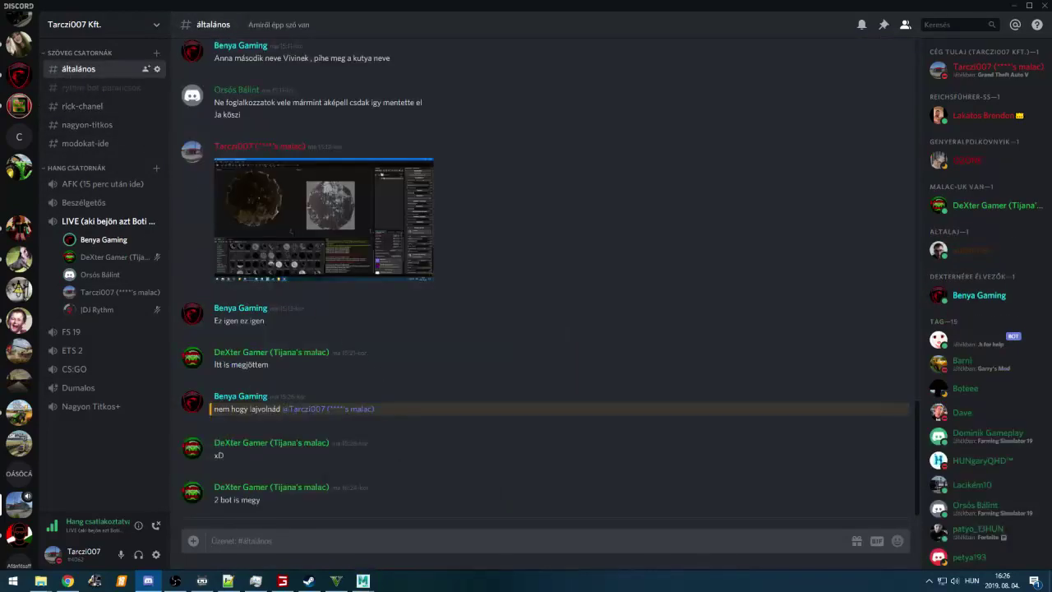
{"action": "left_click", "coordinate": [362, 581]}
{"action": "left_click", "coordinate": [362, 564]}
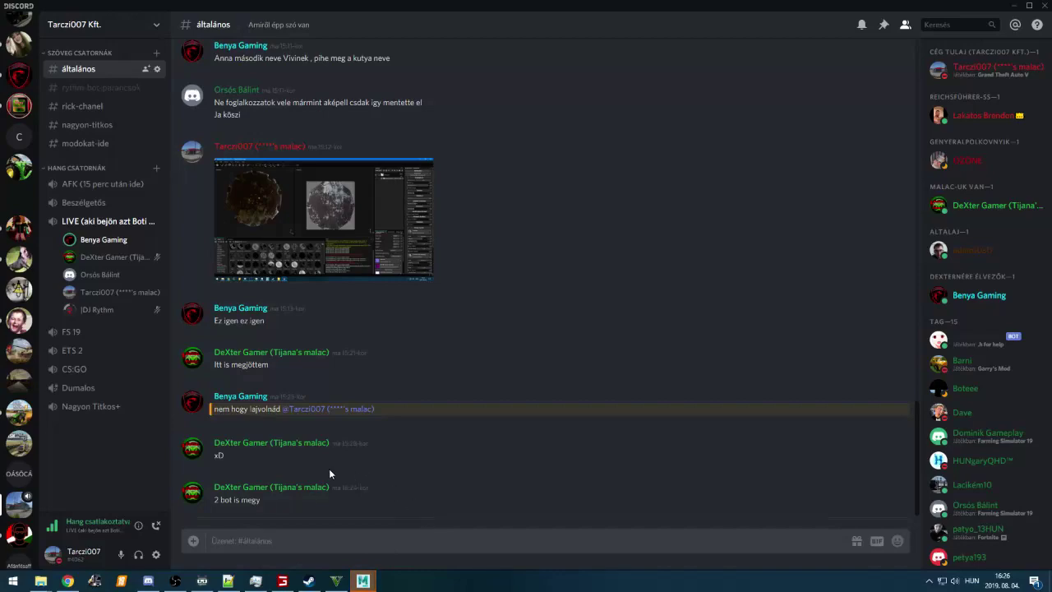
{"action": "left_click", "coordinate": [1015, 8]}
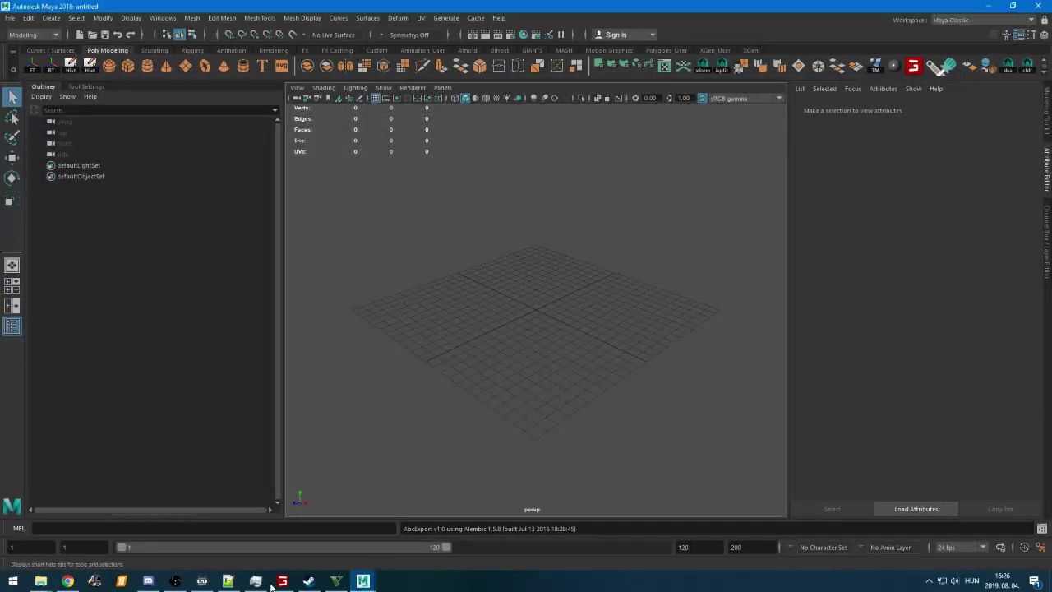
{"action": "key", "text": "super"}
{"action": "type", "text": "natu"}
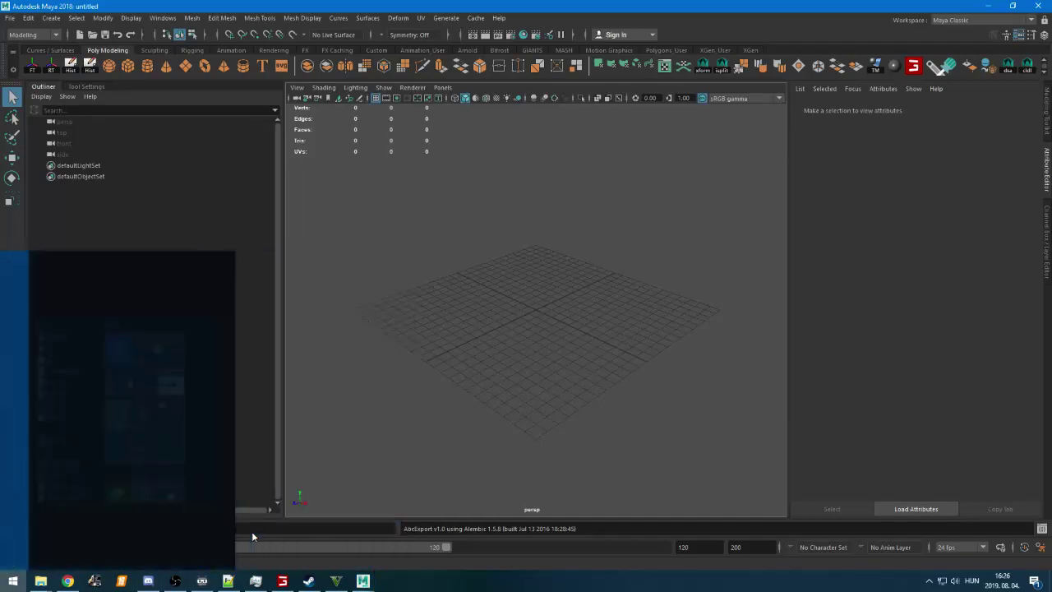
{"action": "key", "text": "BackSpace"}
{"action": "type", "text": "i"}
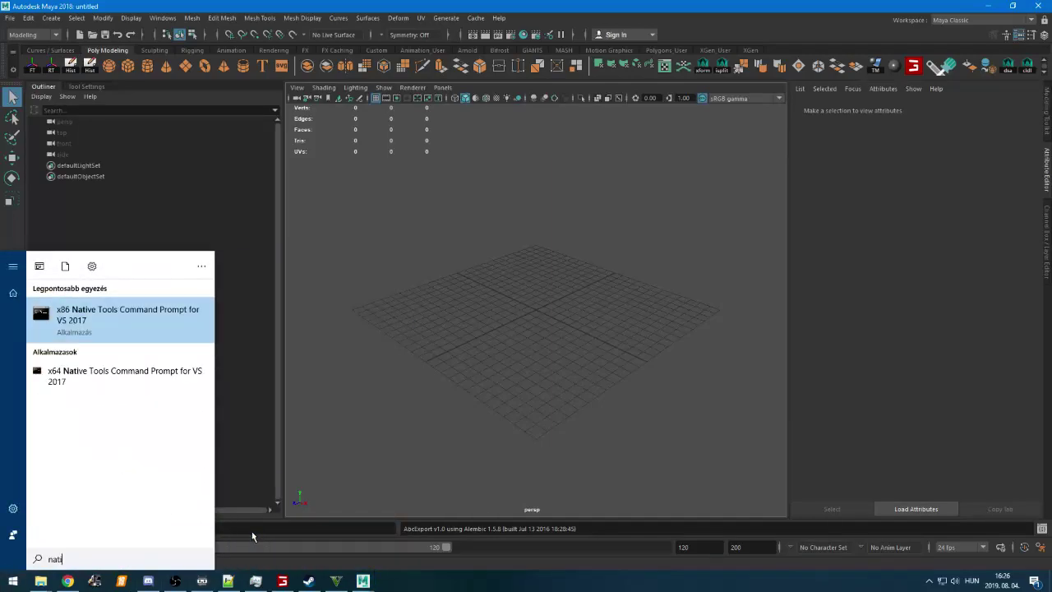
{"action": "type", "text": "val"}
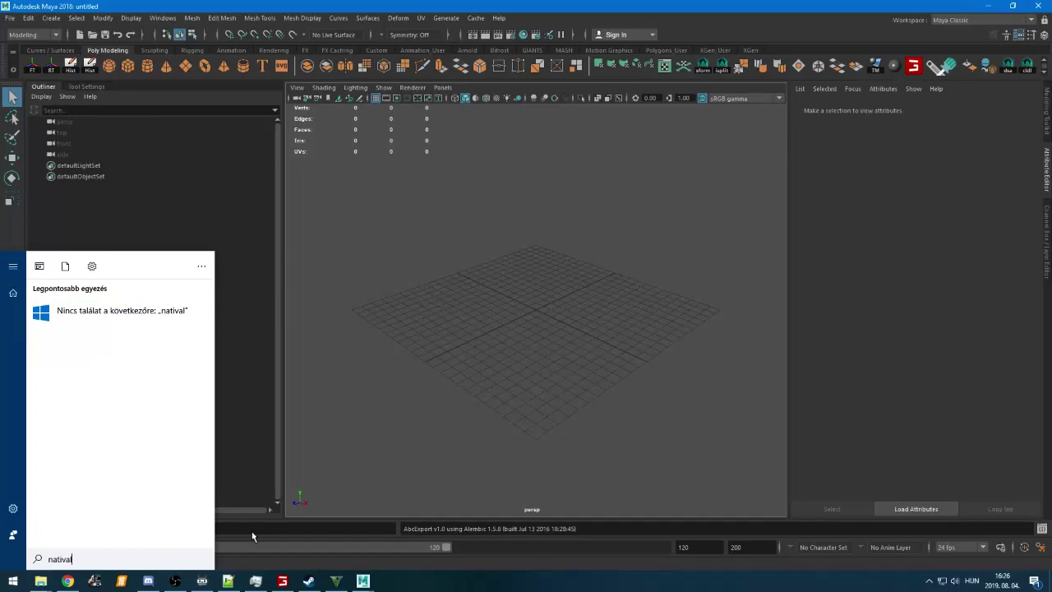
{"action": "key", "text": "BackSpace"}
{"action": "key", "text": "BackSpace"}
{"action": "key", "text": "BackSpace"}
{"action": "key", "text": "BackSpace"}
{"action": "key", "text": "BackSpace"}
{"action": "key", "text": "BackSpace"}
{"action": "type", "text": "csitt"}
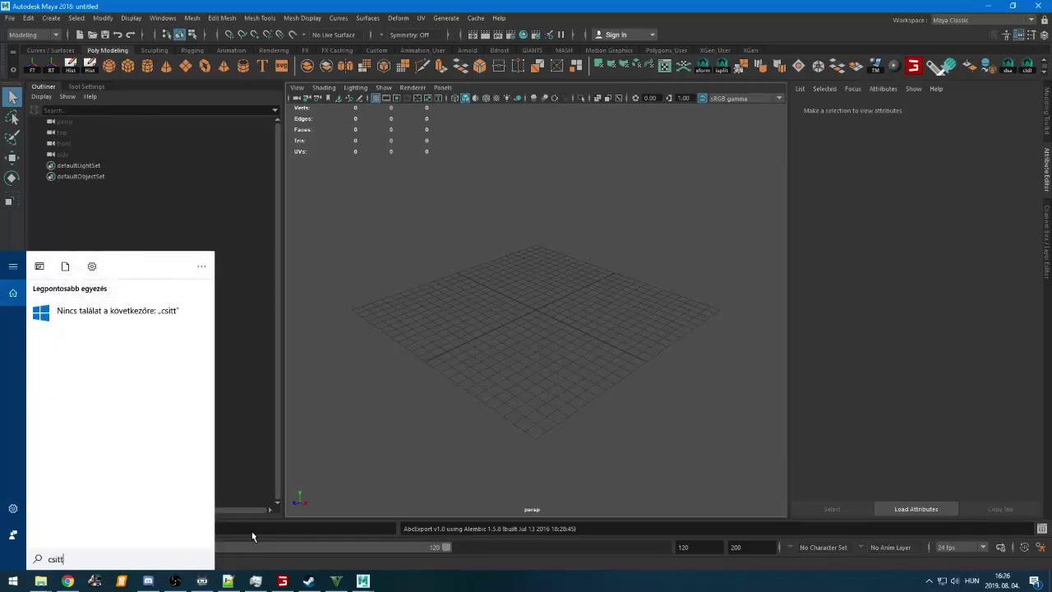
{"action": "key", "text": "Escape"}
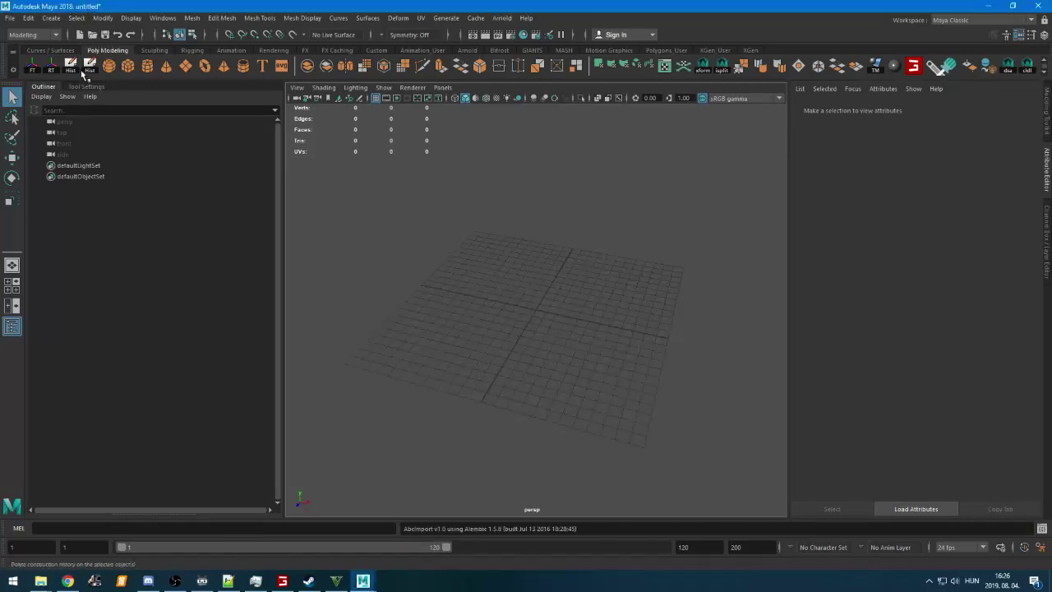
{"action": "left_click_drag", "start_coordinate": [473, 285], "coordinate": [507, 305], "text": "alt"}
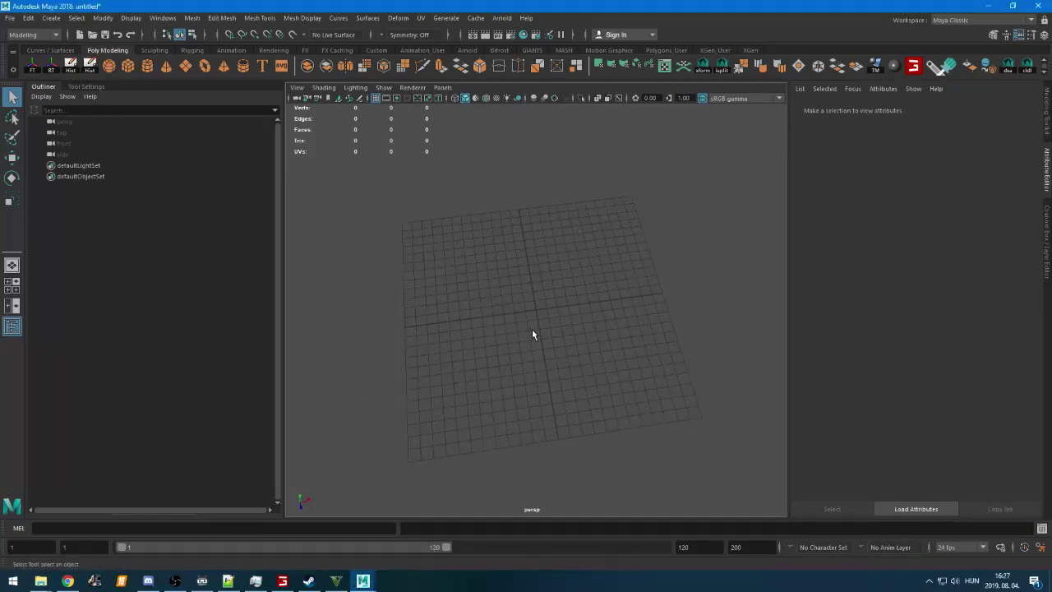
{"action": "scroll", "coordinate": [531, 329], "scroll_direction": "up", "scroll_amount": 6}
{"action": "right_click_drag", "start_coordinate": [521, 341], "coordinate": [522, 211], "text": "alt"}
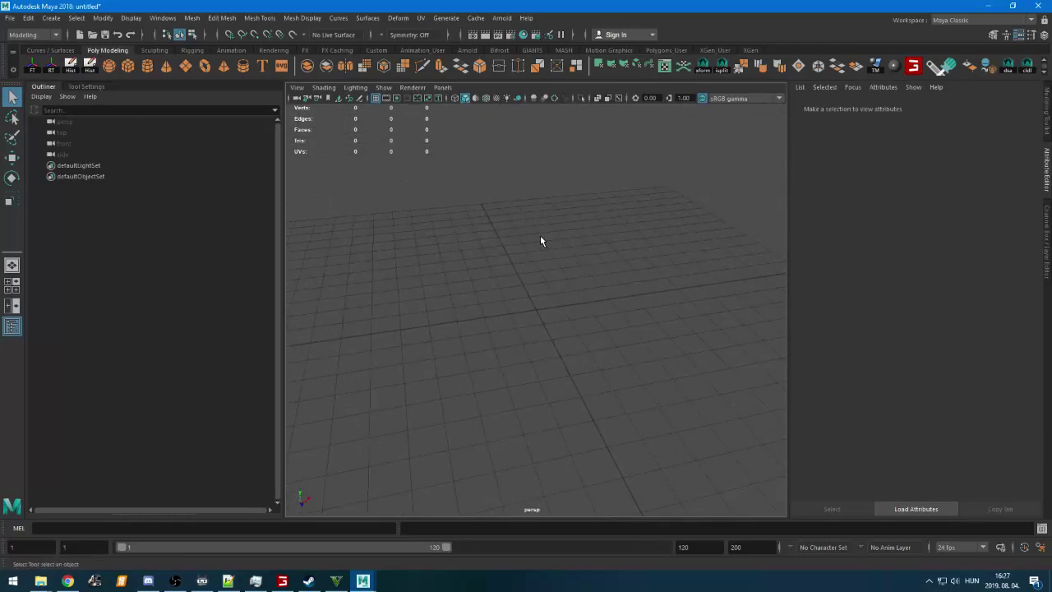
{"action": "right_click_drag", "start_coordinate": [546, 309], "coordinate": [556, 239], "text": "alt"}
{"action": "left_click_drag", "start_coordinate": [557, 239], "coordinate": [538, 264], "text": "alt"}
{"action": "right_click_drag", "start_coordinate": [538, 264], "coordinate": [531, 327], "text": "alt"}
Reopen the recent scene SET-GM-30_015.mb without saving the untitled scene
{"action": "left_click", "coordinate": [10, 17]}
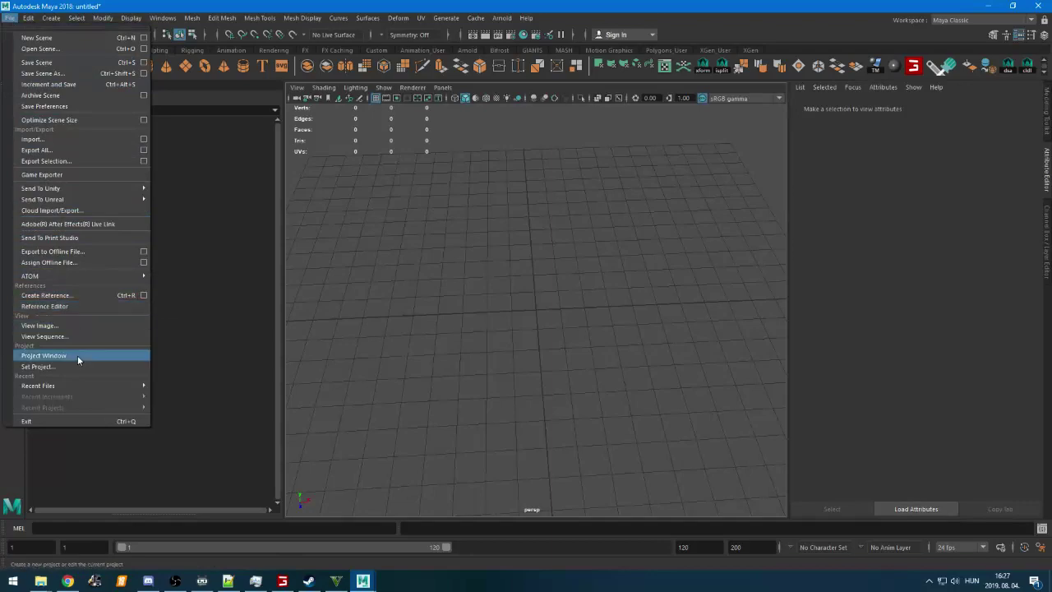
{"action": "mouse_move", "coordinate": [83, 386]}
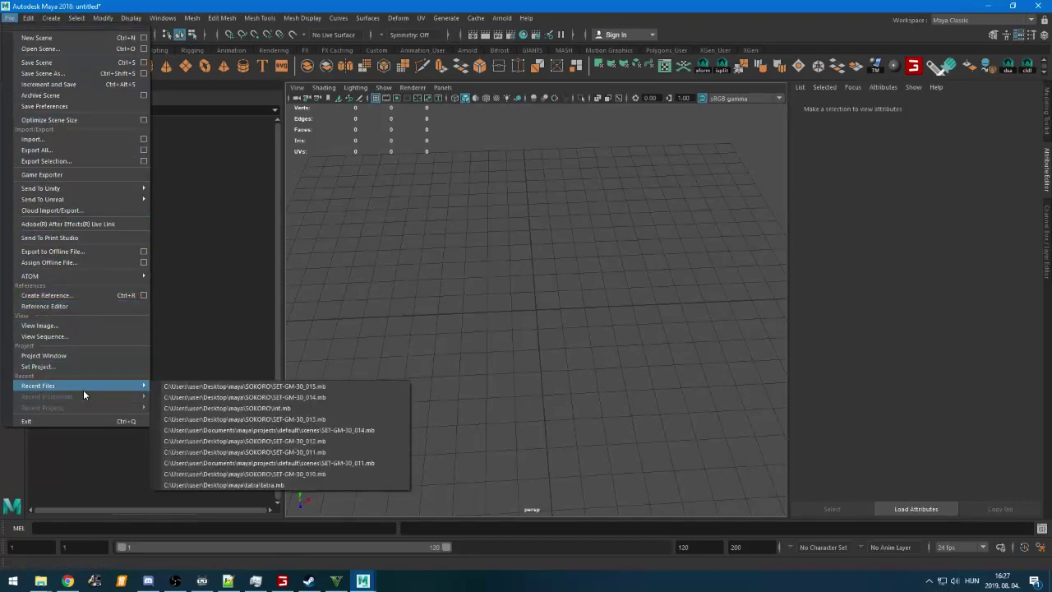
{"action": "left_click", "coordinate": [315, 387]}
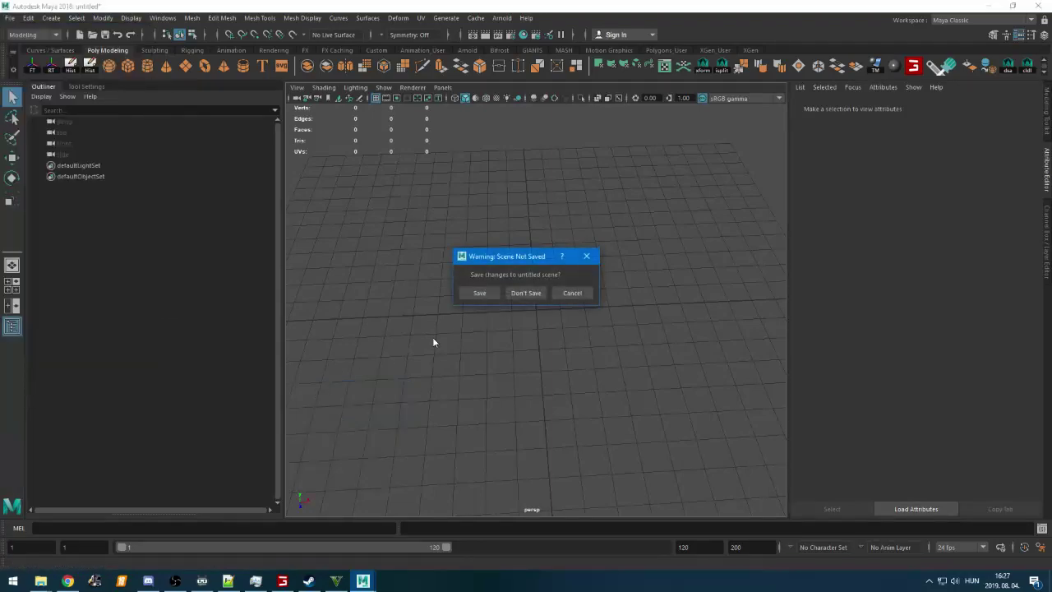
{"action": "left_click", "coordinate": [525, 293]}
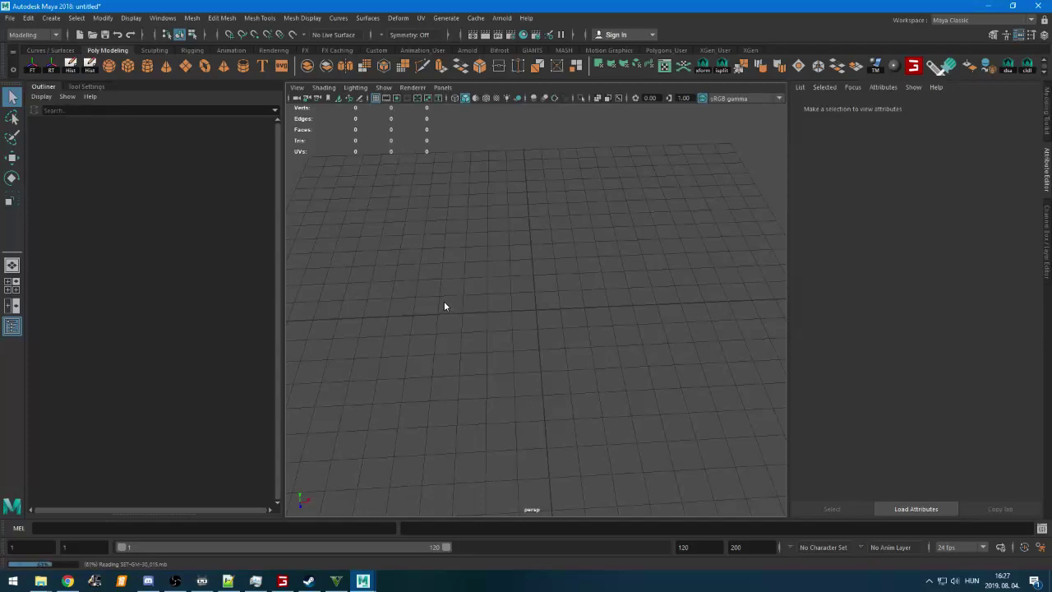
Switch to the Grand Theft Auto V window while the scene loads
{"action": "mouse_move", "coordinate": [337, 581]}
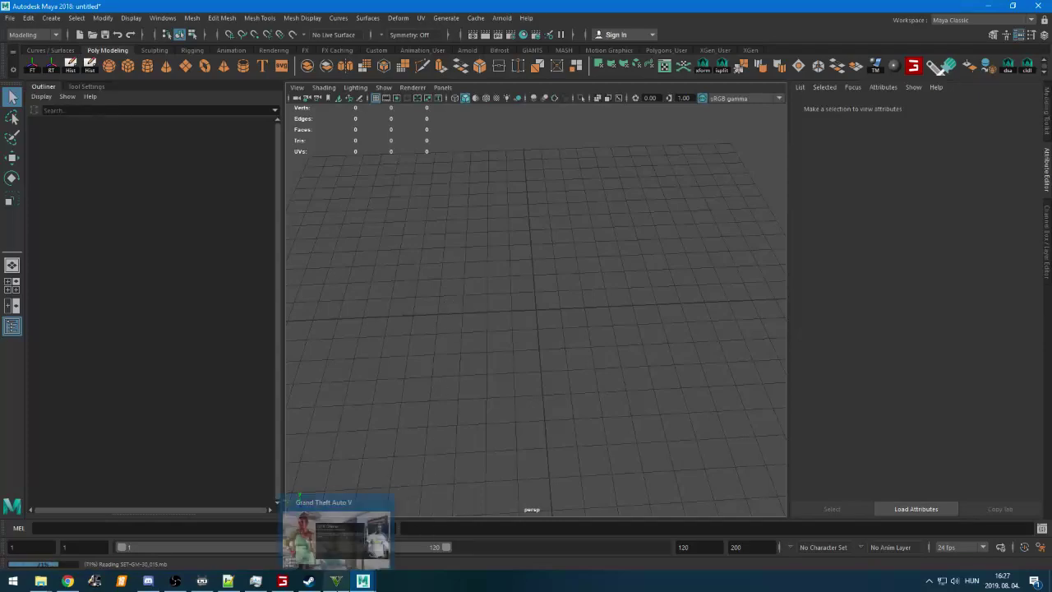
{"action": "left_click", "coordinate": [347, 531]}
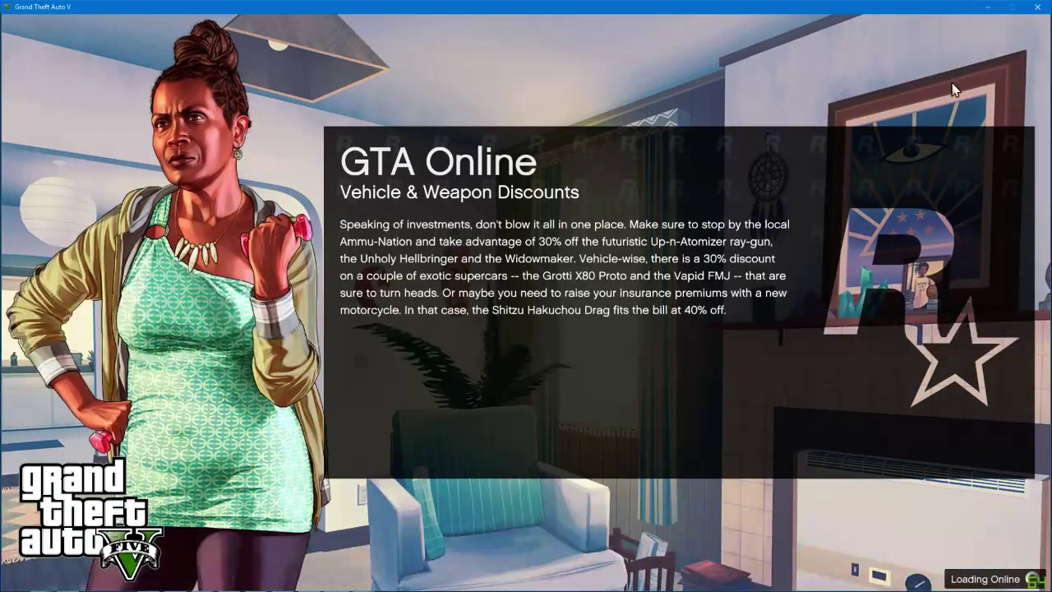
Switch back to Maya and accept the illegal node names warning so the scene finishes loading
{"action": "key", "text": "super"}
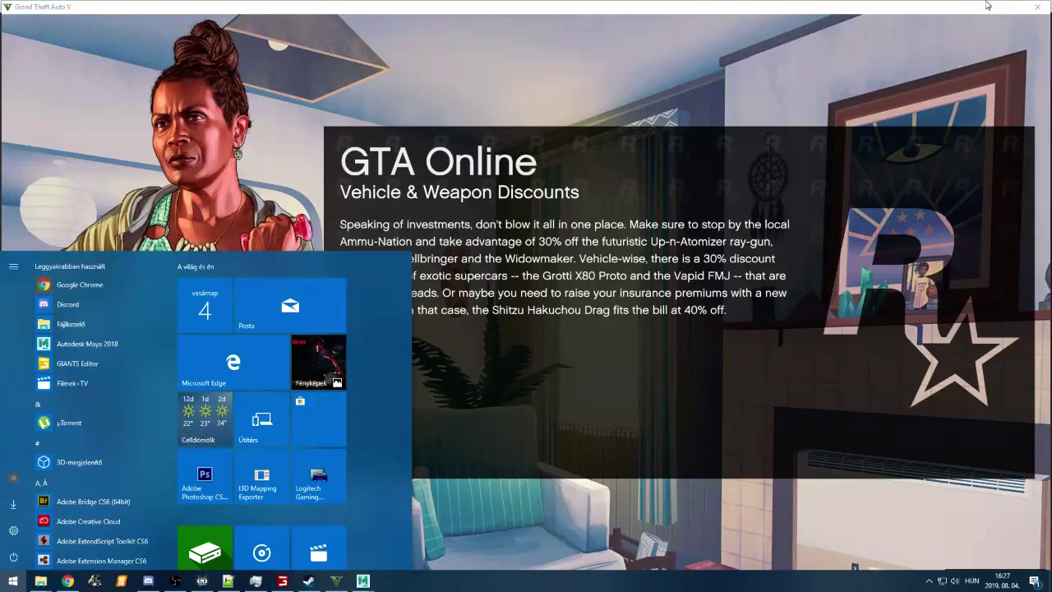
{"action": "left_click", "coordinate": [363, 580]}
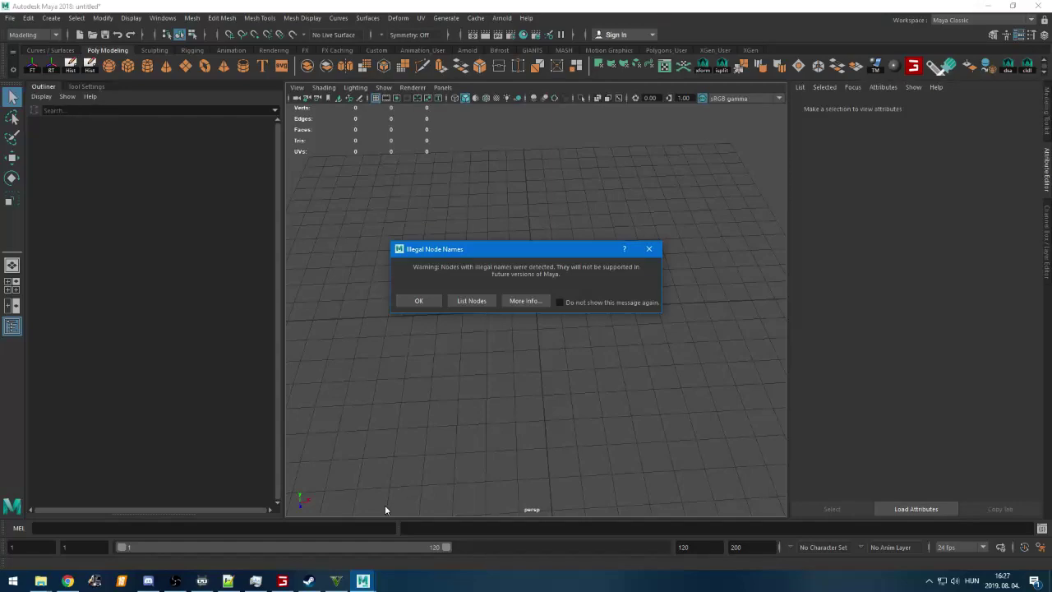
{"action": "left_click", "coordinate": [406, 302]}
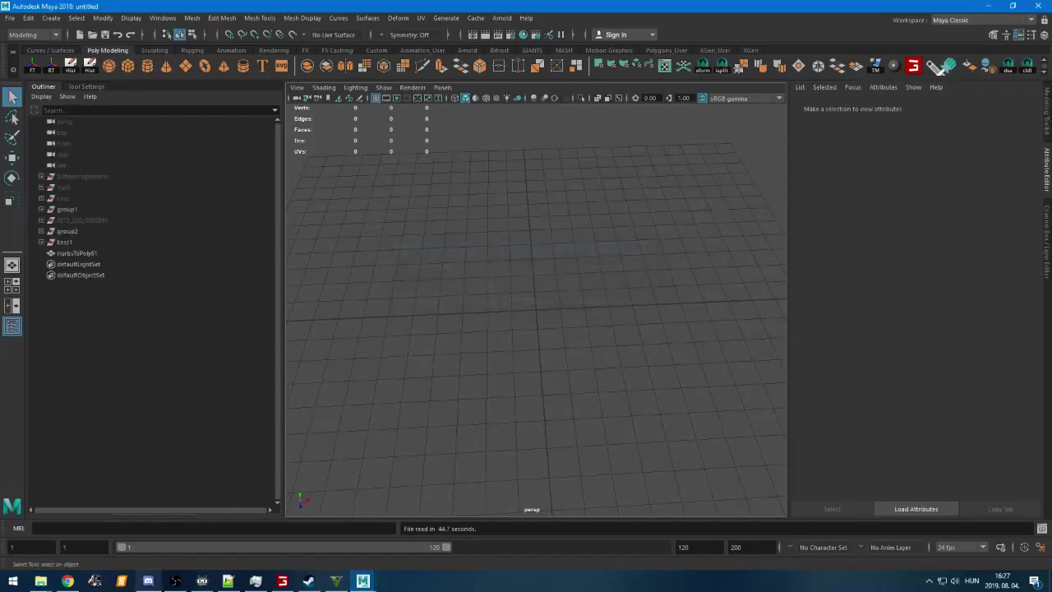
Switch to the YouTube live dashboard in Chrome, read back through the live chat and return to Maya
{"action": "left_click", "coordinate": [67, 581]}
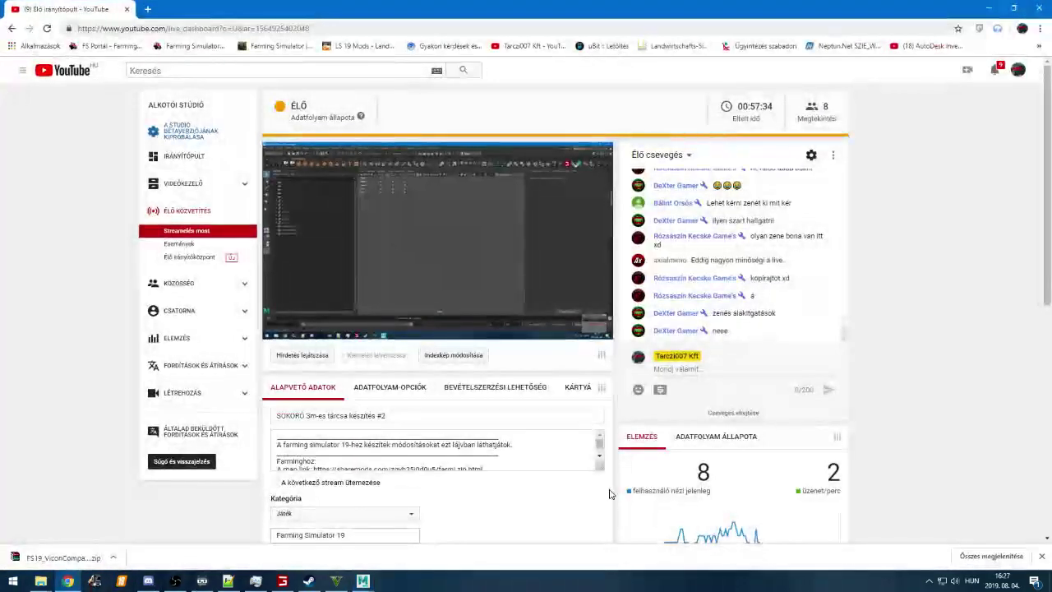
{"action": "scroll", "coordinate": [756, 333], "scroll_direction": "up", "scroll_amount": 2}
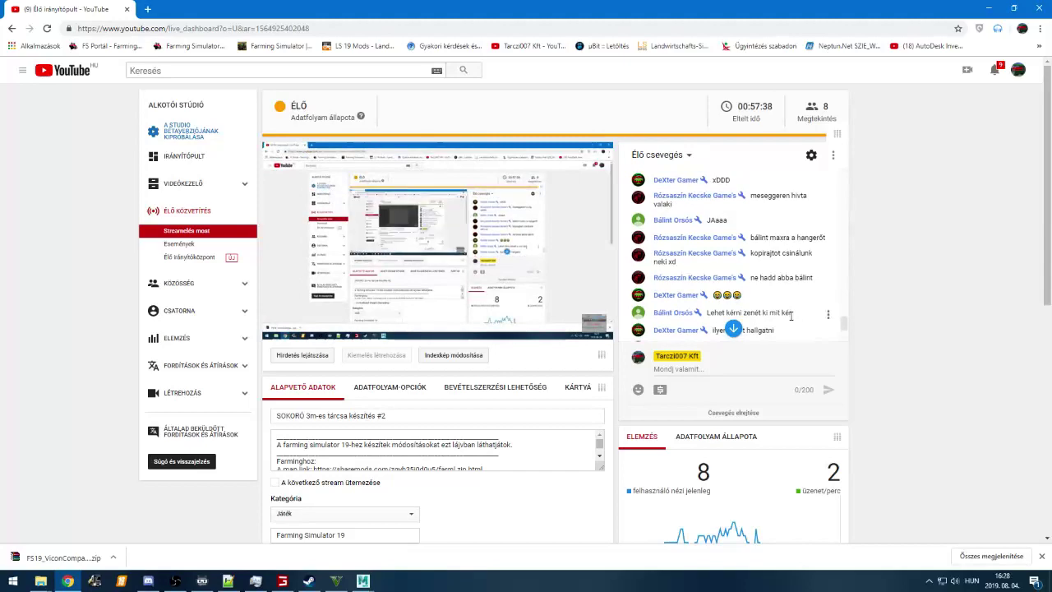
{"action": "scroll", "coordinate": [789, 316], "scroll_direction": "up", "scroll_amount": 5}
{"action": "scroll", "coordinate": [733, 327], "scroll_direction": "up", "scroll_amount": 2}
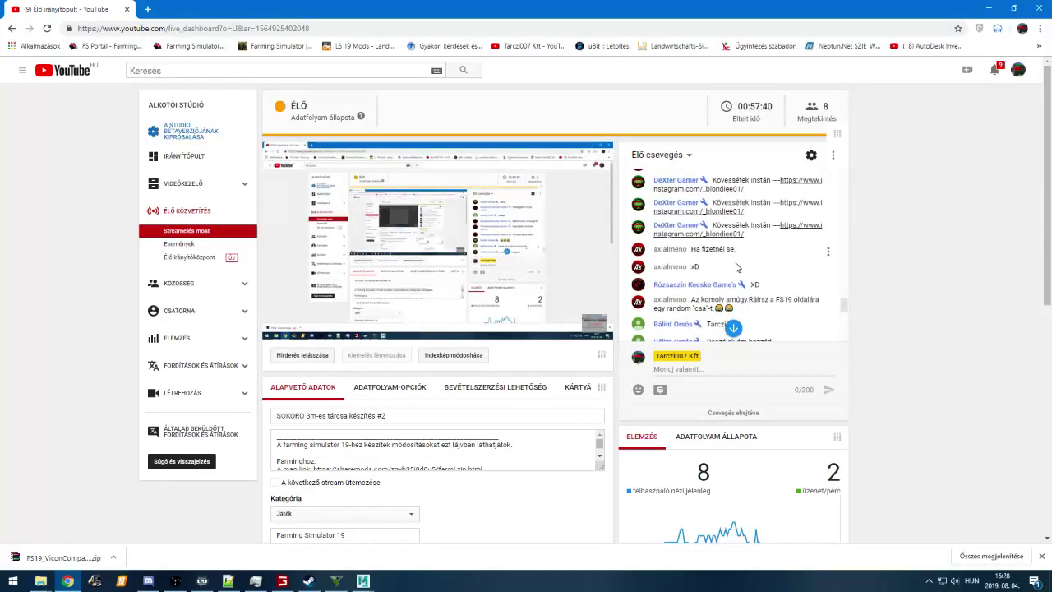
{"action": "left_click", "coordinate": [733, 329]}
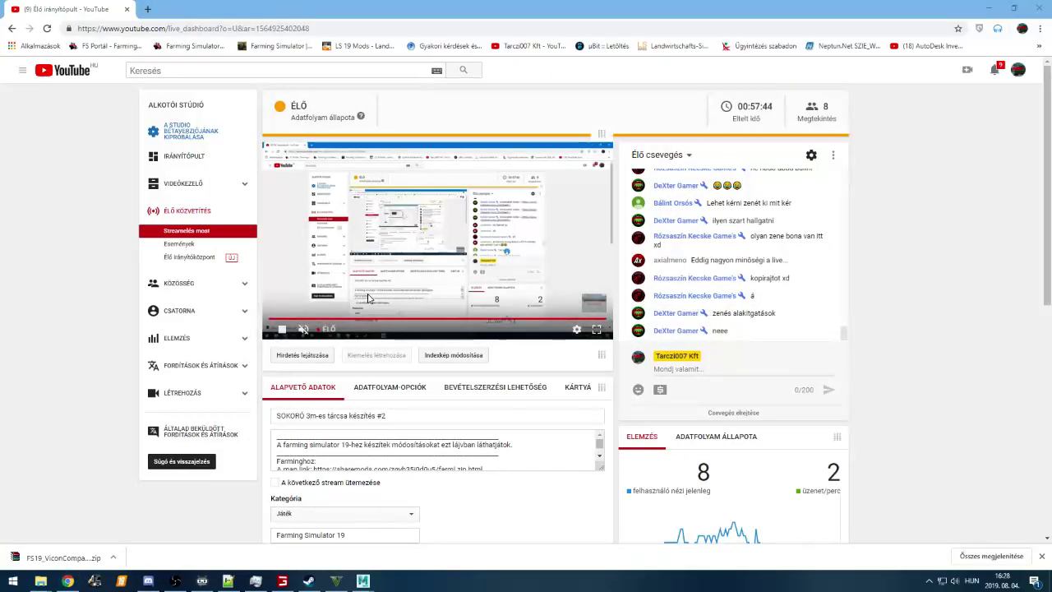
{"action": "key", "text": "alt+Tab"}
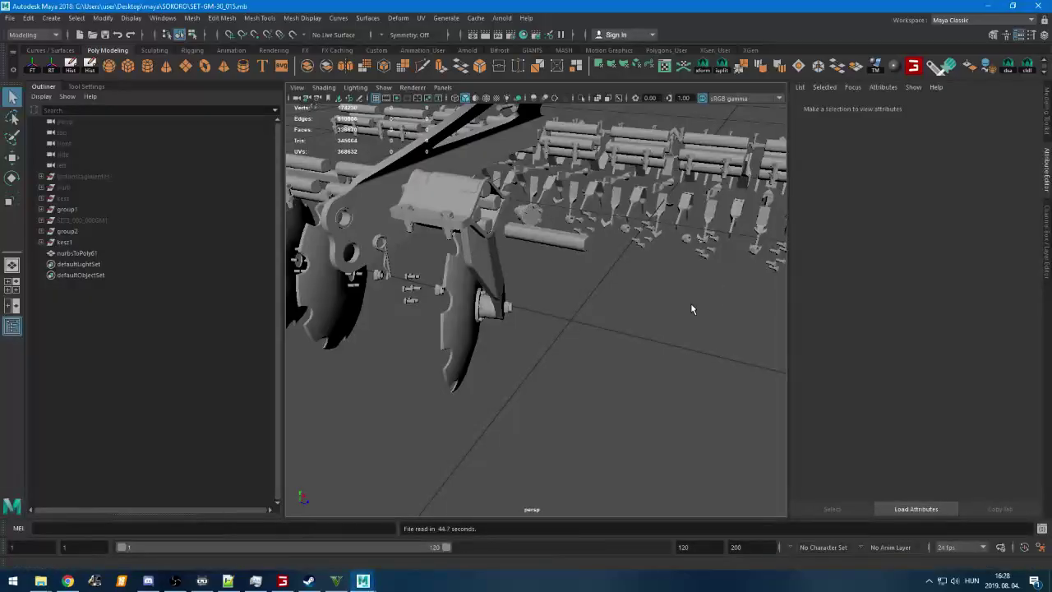
Delete the separate disc in the lower harrow and the exposed hub on the arm beside it
{"action": "scroll", "coordinate": [613, 322], "scroll_direction": "down", "scroll_amount": 5}
{"action": "mouse_move", "coordinate": [300, 582]}
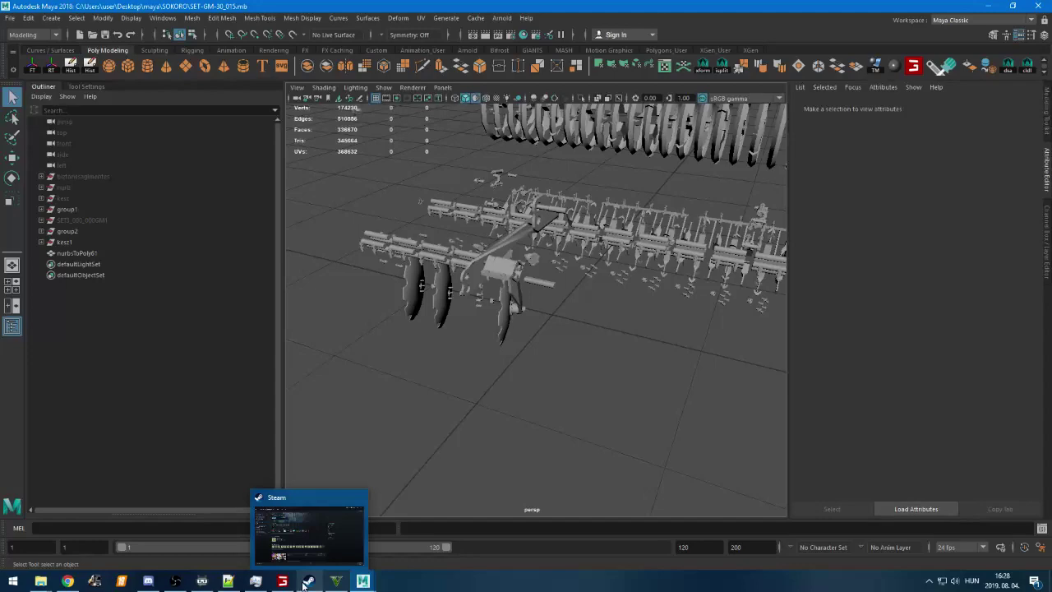
{"action": "mouse_move", "coordinate": [362, 581]}
{"action": "scroll", "coordinate": [518, 455], "scroll_direction": "down", "scroll_amount": 4}
{"action": "scroll", "coordinate": [518, 452], "scroll_direction": "up", "scroll_amount": 4}
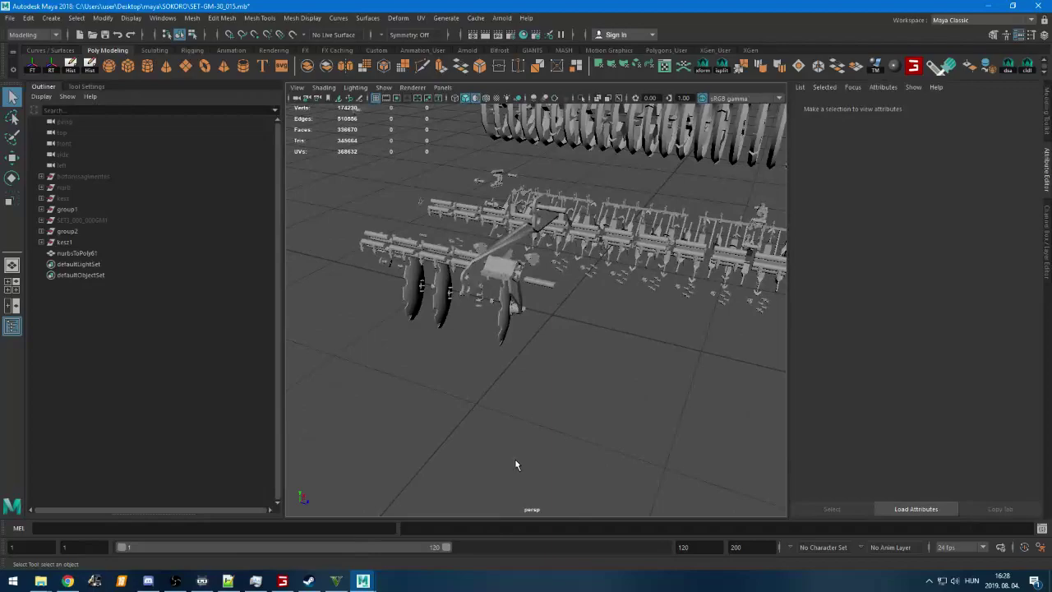
{"action": "scroll", "coordinate": [515, 452], "scroll_direction": "down", "scroll_amount": 4}
{"action": "scroll", "coordinate": [515, 449], "scroll_direction": "up", "scroll_amount": 5}
{"action": "left_click_drag", "start_coordinate": [618, 408], "coordinate": [551, 384], "text": "alt"}
{"action": "scroll", "coordinate": [516, 391], "scroll_direction": "down", "scroll_amount": 4}
{"action": "scroll", "coordinate": [599, 346], "scroll_direction": "up", "scroll_amount": 4}
{"action": "scroll", "coordinate": [599, 346], "scroll_direction": "down", "scroll_amount": 1}
{"action": "left_click", "coordinate": [593, 335]}
{"action": "key", "text": "Delete"}
{"action": "scroll", "coordinate": [575, 395], "scroll_direction": "up", "scroll_amount": 2}
{"action": "left_click", "coordinate": [553, 341]}
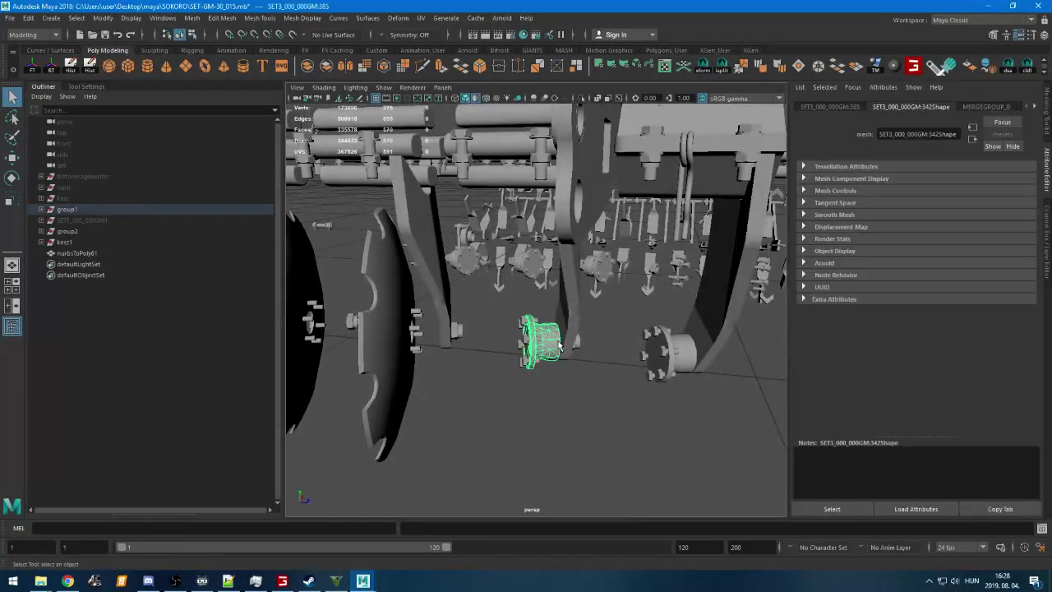
{"action": "key", "text": "Delete"}
Delete the leftover hubs and arms without discs next to the two remaining discs
{"action": "key", "text": "f"}
{"action": "left_click_drag", "start_coordinate": [449, 207], "coordinate": [746, 477]}
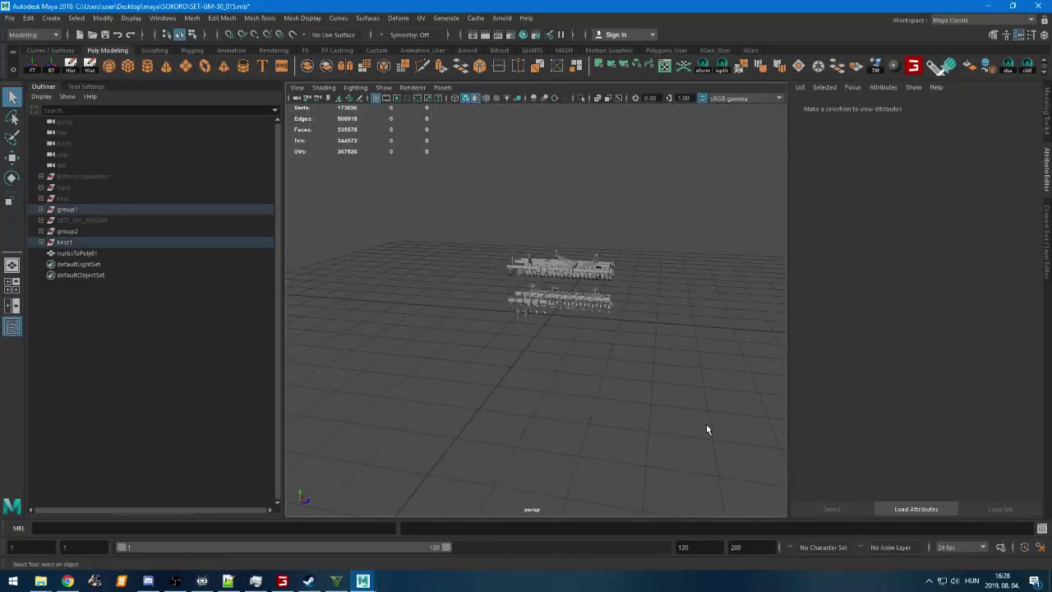
{"action": "key", "text": "f"}
{"action": "left_click", "coordinate": [586, 400]}
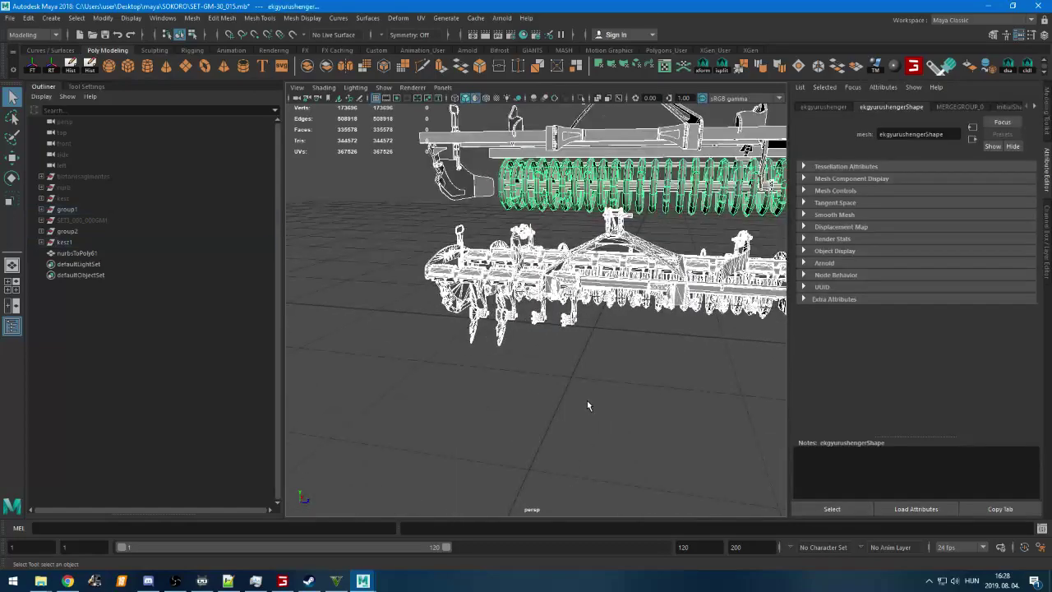
{"action": "left_click_drag", "start_coordinate": [587, 400], "coordinate": [563, 399], "text": "alt"}
{"action": "right_click_drag", "start_coordinate": [563, 399], "coordinate": [544, 408], "text": "alt"}
{"action": "left_click_drag", "start_coordinate": [545, 409], "coordinate": [548, 366], "text": "alt"}
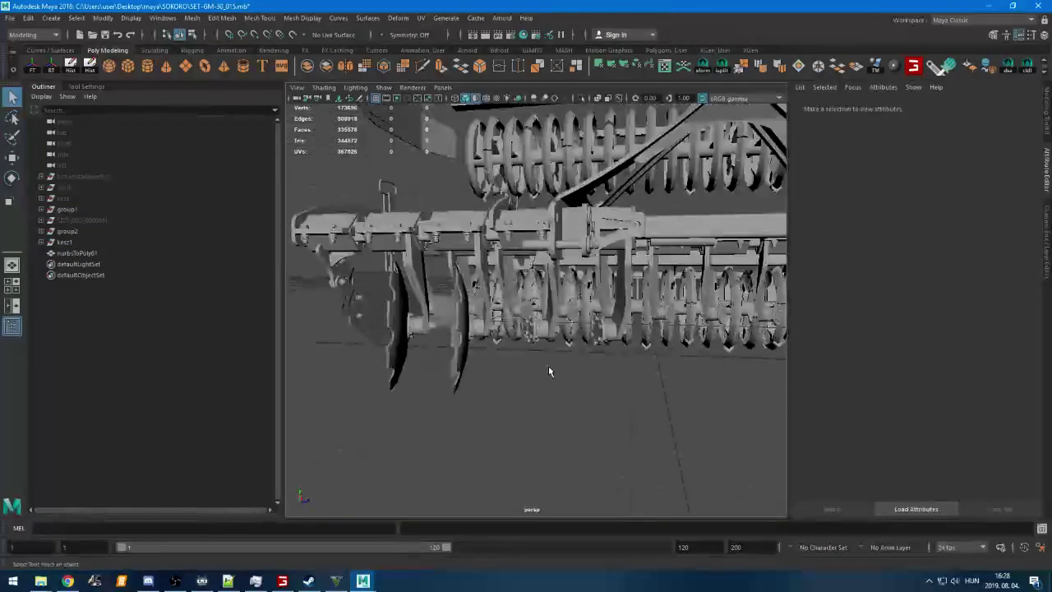
{"action": "right_click_drag", "start_coordinate": [548, 367], "coordinate": [564, 404], "text": "alt"}
{"action": "left_click_drag", "start_coordinate": [564, 403], "coordinate": [547, 434], "text": "alt"}
{"action": "key", "text": "Delete"}
{"action": "left_click_drag", "start_coordinate": [549, 313], "coordinate": [606, 349]}
{"action": "key", "text": "Delete"}
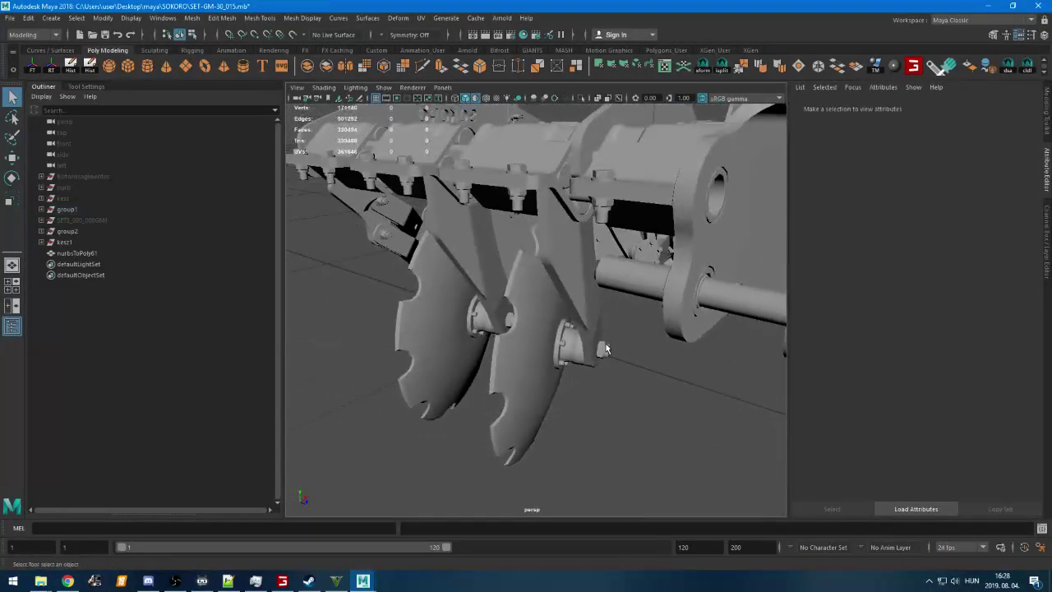
Delete the two remaining notched discs together with their hubs and support arms
{"action": "left_click_drag", "start_coordinate": [540, 404], "coordinate": [538, 409]}
{"action": "key", "text": "Delete"}
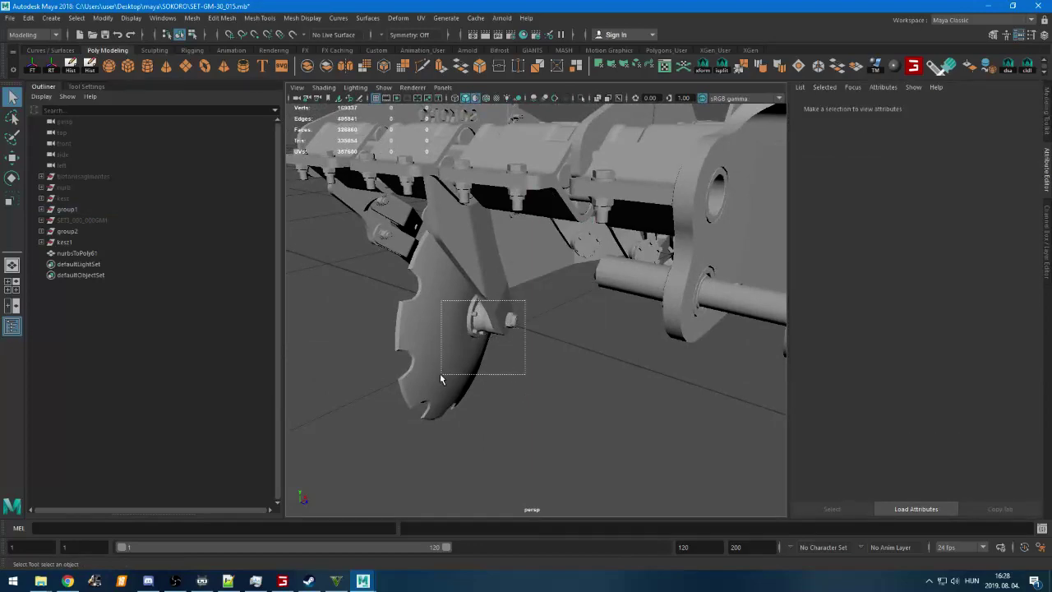
{"action": "left_click_drag", "start_coordinate": [441, 379], "coordinate": [420, 395]}
{"action": "left_click_drag", "start_coordinate": [528, 380], "coordinate": [592, 383], "text": "alt"}
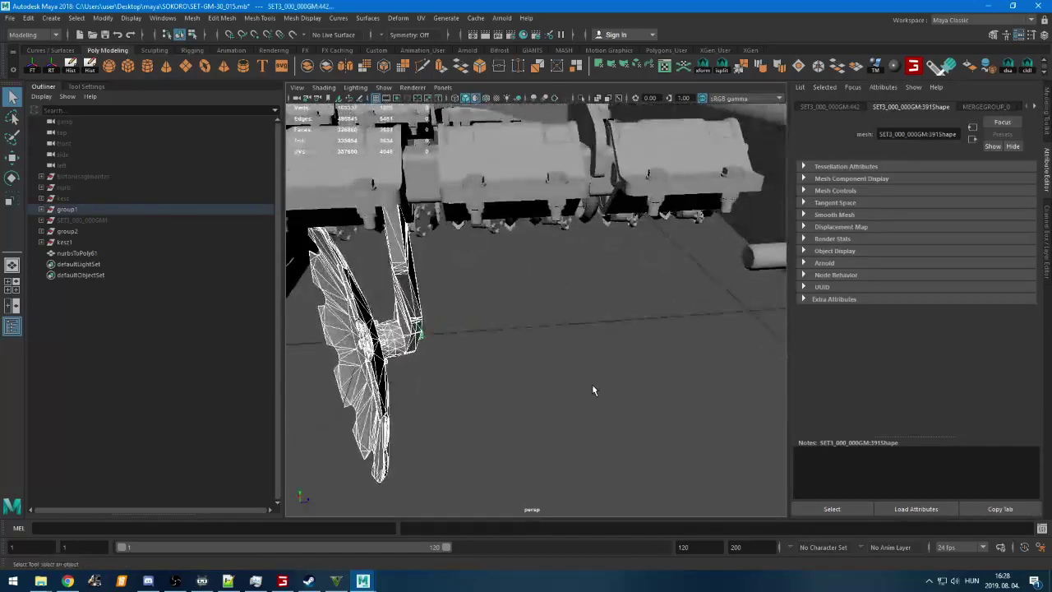
{"action": "key", "text": "Delete"}
Delete the outermost clamp plate and neighbouring hardware at the end of the disc beam
{"action": "right_click_drag", "start_coordinate": [591, 383], "coordinate": [536, 383], "text": "alt"}
{"action": "left_click_drag", "start_coordinate": [535, 384], "coordinate": [582, 350], "text": "alt"}
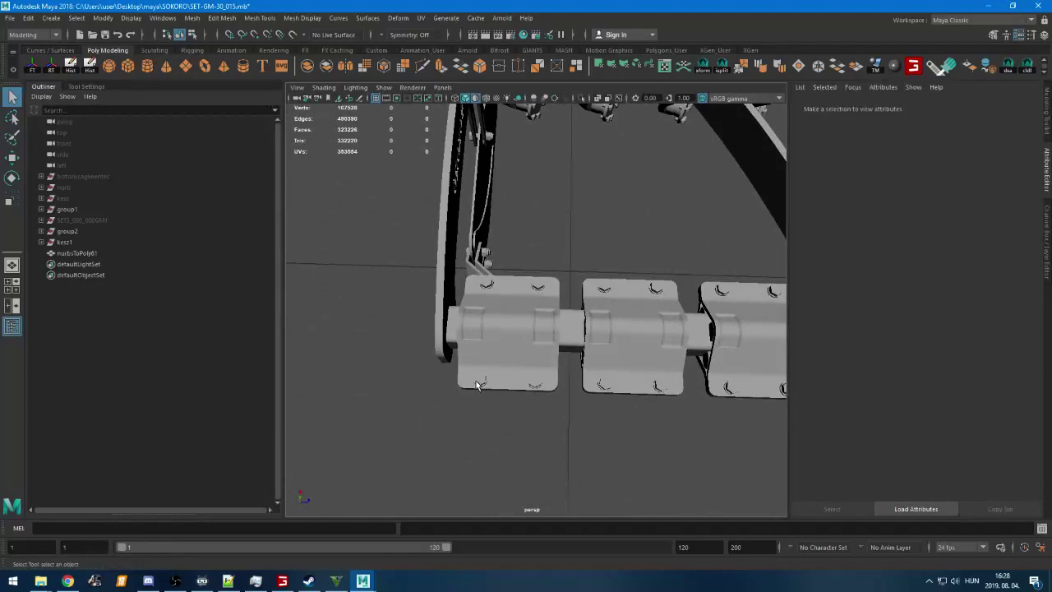
{"action": "key", "text": "Delete"}
{"action": "left_click", "coordinate": [532, 314]}
{"action": "key", "text": "Delete"}
{"action": "left_click", "coordinate": [527, 294]}
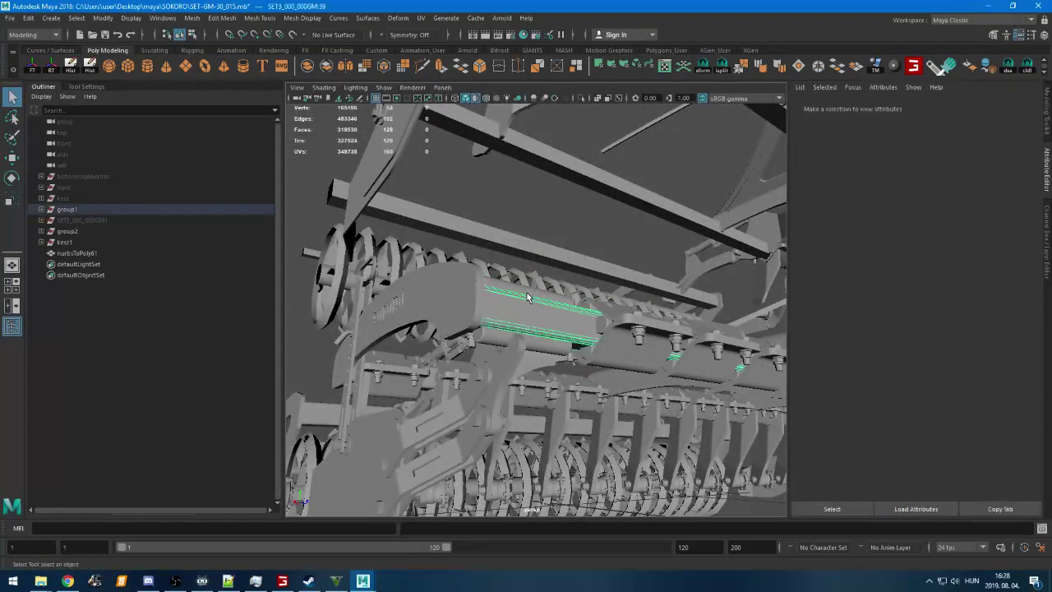
{"action": "key", "text": "Delete"}
Delete three round rods lying against the exposed square tube at the beam's end
{"action": "left_click", "coordinate": [527, 294]}
{"action": "scroll", "coordinate": [527, 294], "scroll_direction": "up", "scroll_amount": 5}
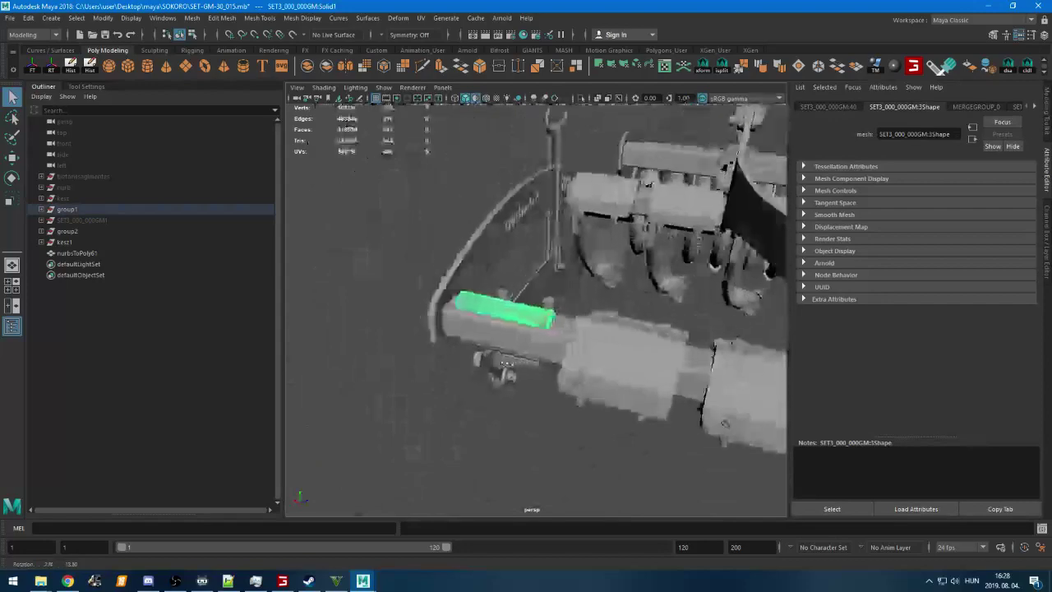
{"action": "left_click_drag", "start_coordinate": [527, 294], "coordinate": [520, 335], "text": "alt"}
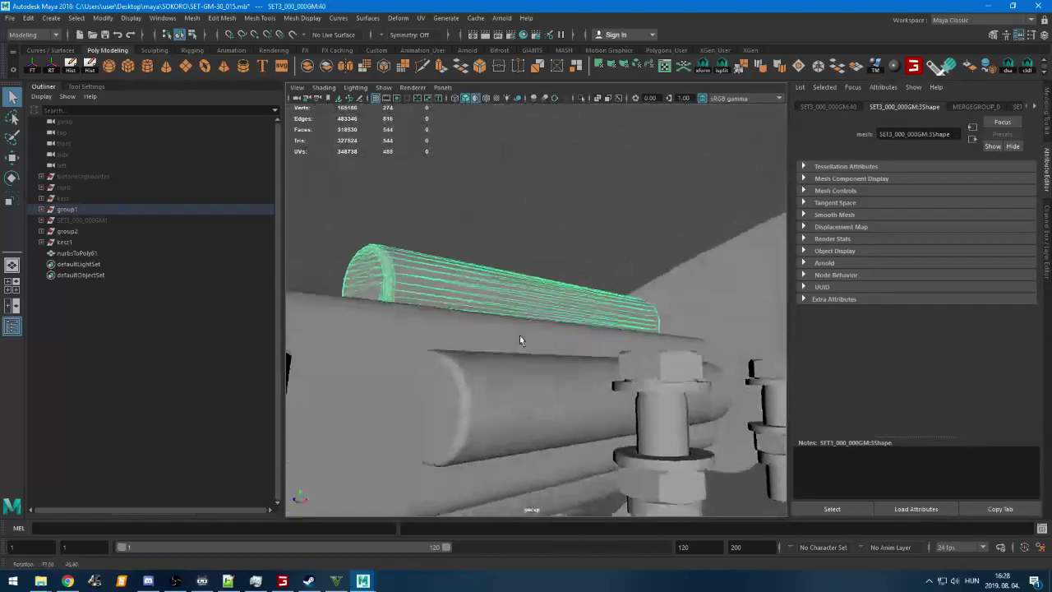
{"action": "left_click", "coordinate": [524, 420], "text": "shift"}
{"action": "left_click_drag", "start_coordinate": [523, 420], "coordinate": [457, 373], "text": "alt"}
{"action": "left_click", "coordinate": [496, 298], "text": "shift"}
{"action": "key", "text": "Delete"}
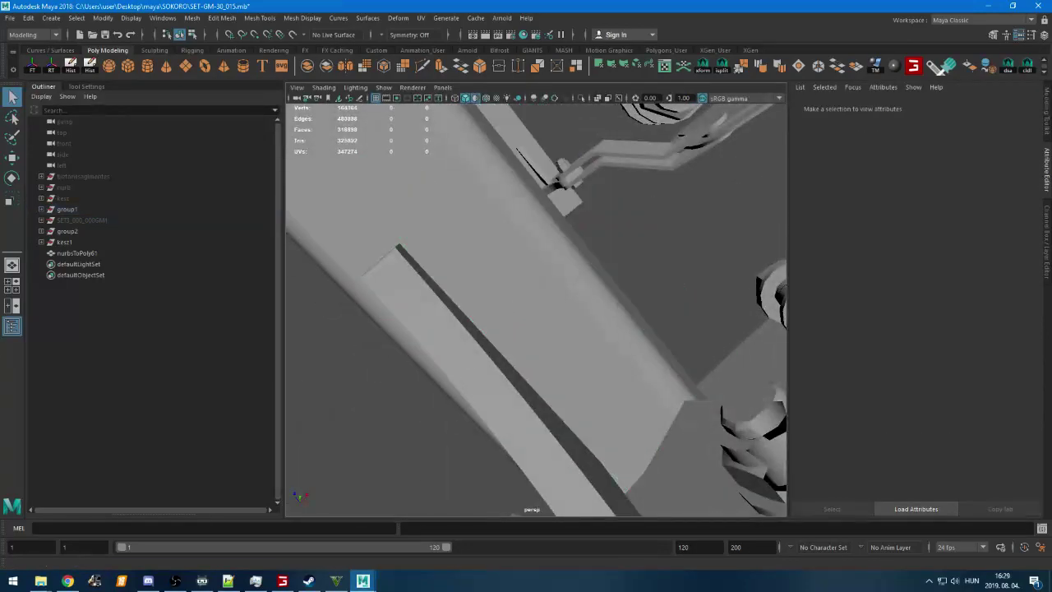
Check the Grand Theft Auto V loading screen and switch back to Maya
{"action": "left_click", "coordinate": [338, 581]}
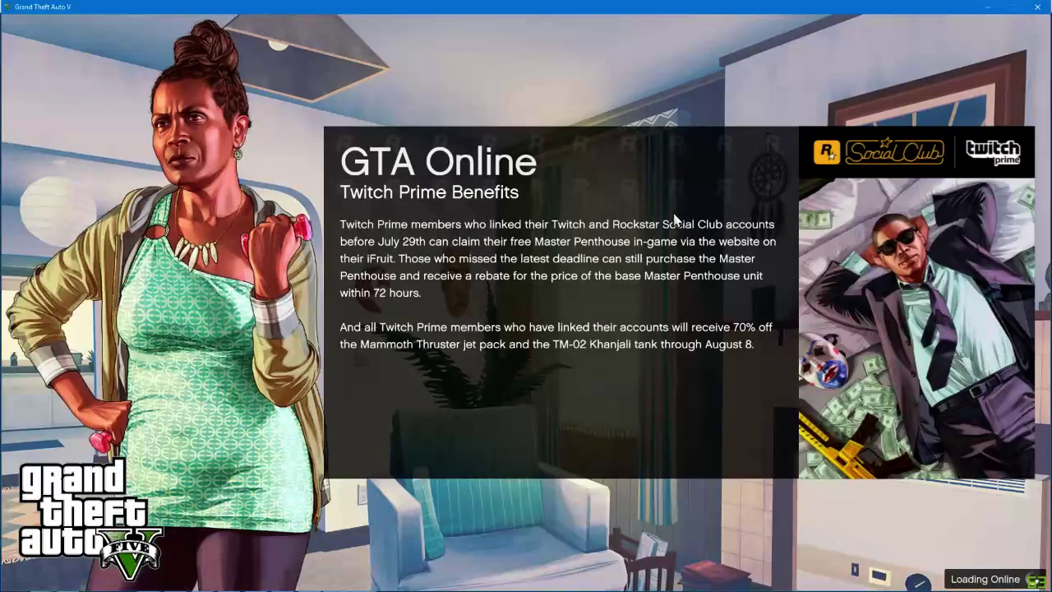
{"action": "key", "text": "alt+Tab"}
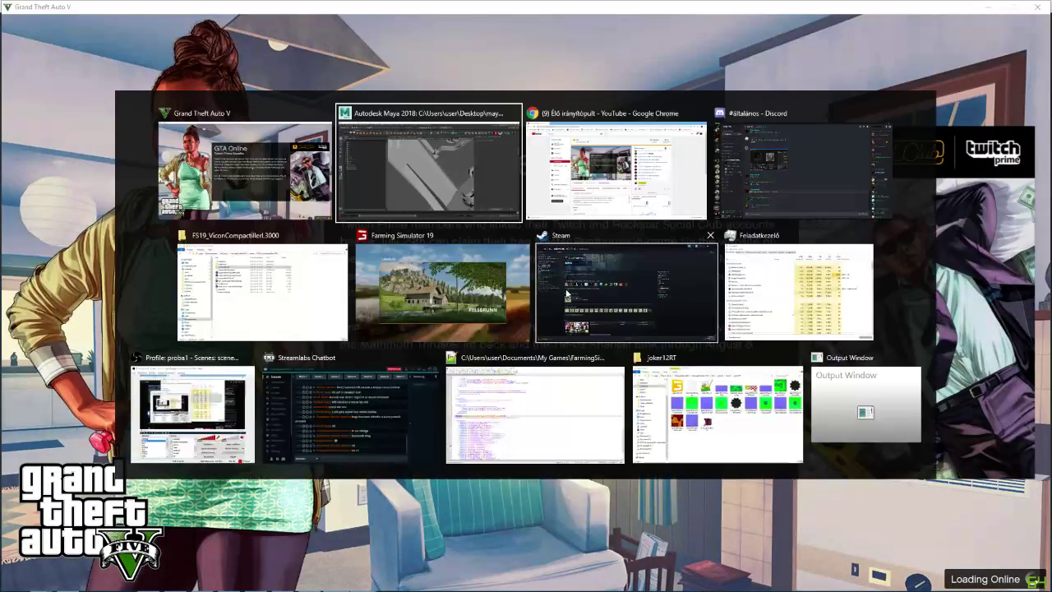
Delete the two loose bolts and their washers beside the exposed square tube
{"action": "left_click", "coordinate": [600, 327]}
{"action": "left_click_drag", "start_coordinate": [600, 327], "coordinate": [620, 439], "text": "alt"}
{"action": "scroll", "coordinate": [628, 377], "scroll_direction": "down", "scroll_amount": 5}
{"action": "scroll", "coordinate": [580, 447], "scroll_direction": "up", "scroll_amount": 5}
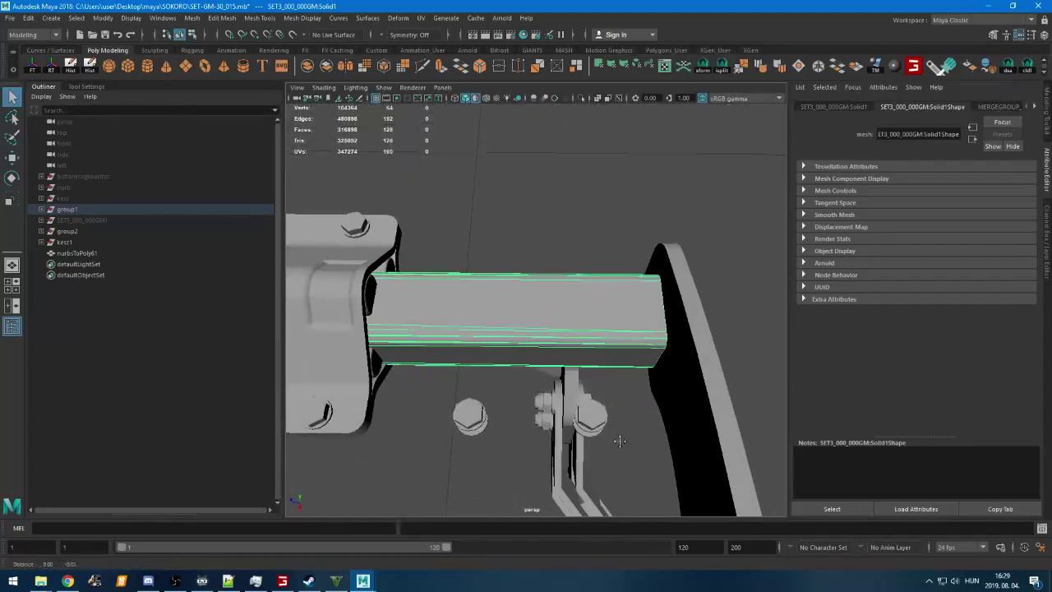
{"action": "middle_click_drag", "start_coordinate": [620, 439], "coordinate": [613, 386], "text": "alt"}
{"action": "left_click_drag", "start_coordinate": [456, 342], "coordinate": [499, 432]}
{"action": "key", "text": "Delete"}
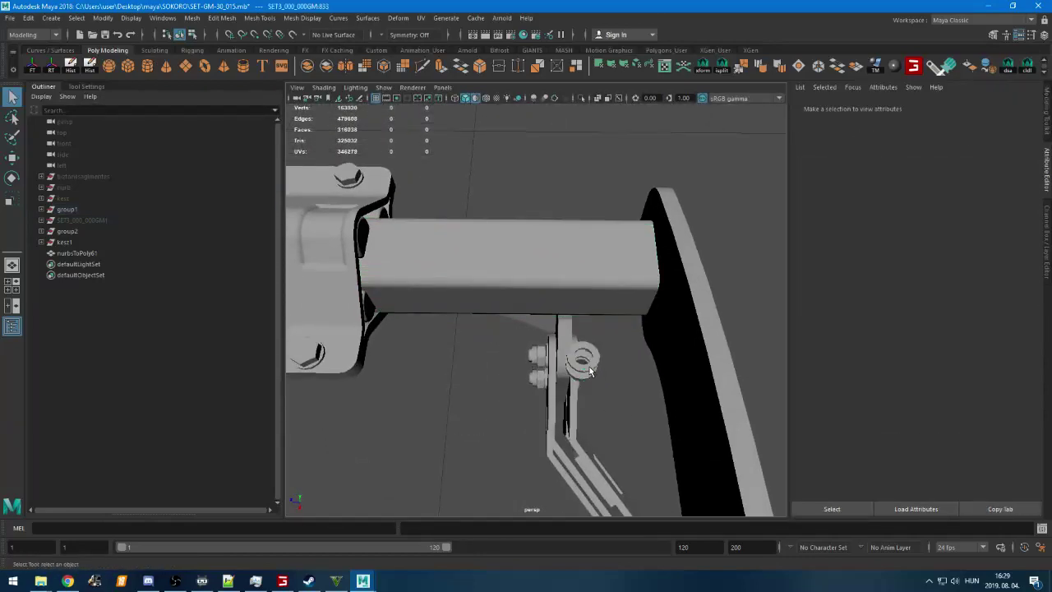
{"action": "left_click", "coordinate": [589, 375]}
{"action": "key", "text": "Delete"}
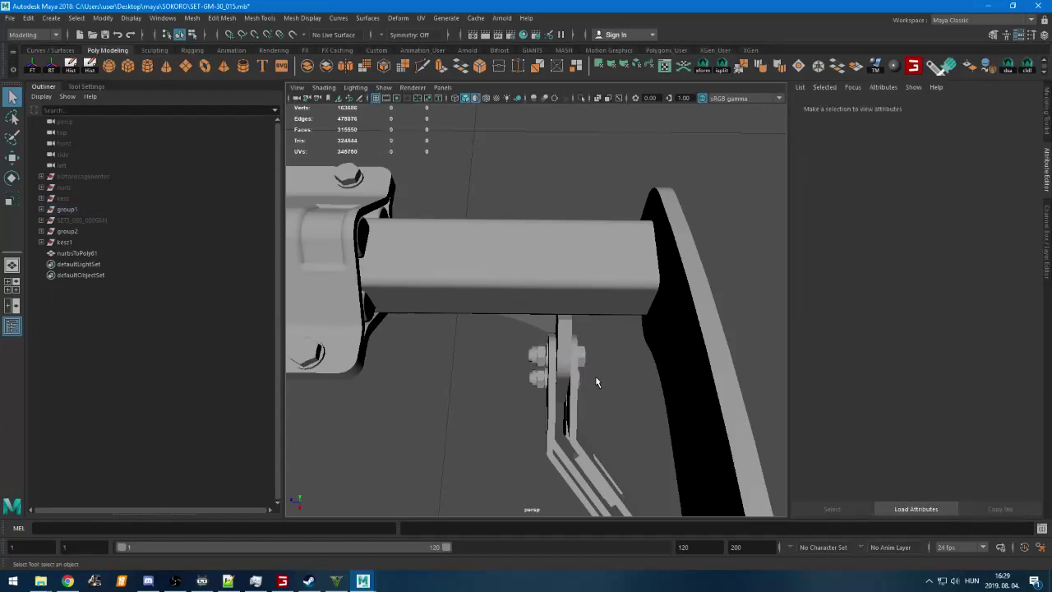
Delete three more redundant clamp parts together from the disc beam
{"action": "scroll", "coordinate": [595, 377], "scroll_direction": "up", "scroll_amount": 5}
{"action": "left_click_drag", "start_coordinate": [594, 378], "coordinate": [505, 350], "text": "alt"}
{"action": "scroll", "coordinate": [504, 350], "scroll_direction": "down", "scroll_amount": 5}
{"action": "left_click_drag", "start_coordinate": [585, 373], "coordinate": [516, 304], "text": "alt"}
{"action": "left_click", "coordinate": [524, 281]}
{"action": "left_click", "coordinate": [472, 296], "text": "shift"}
{"action": "left_click", "coordinate": [500, 317], "text": "shift"}
{"action": "left_click_drag", "start_coordinate": [604, 338], "coordinate": [607, 433], "text": "alt"}
{"action": "key", "text": "Delete"}
{"action": "key", "text": "Delete"}
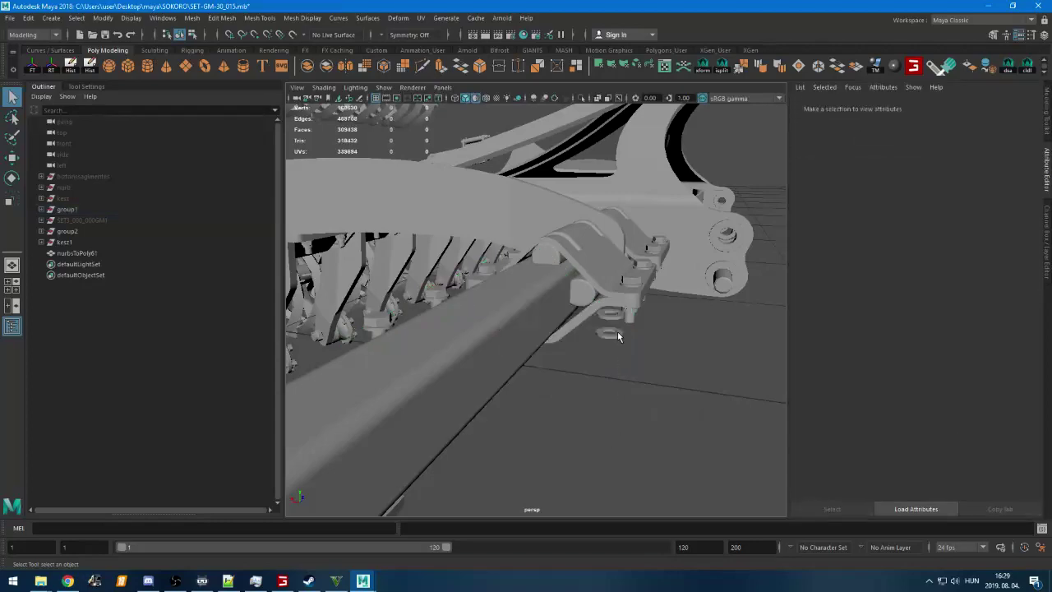
Delete the loose washers hanging below the beam clamp
{"action": "left_click_drag", "start_coordinate": [641, 341], "coordinate": [376, 399]}
{"action": "key", "text": "Delete"}
{"action": "key", "text": "Delete"}
Delete the clamp plate, round rods and bolts from the beam section beside the large frame arm
{"action": "left_click_drag", "start_coordinate": [540, 411], "coordinate": [517, 399], "text": "alt"}
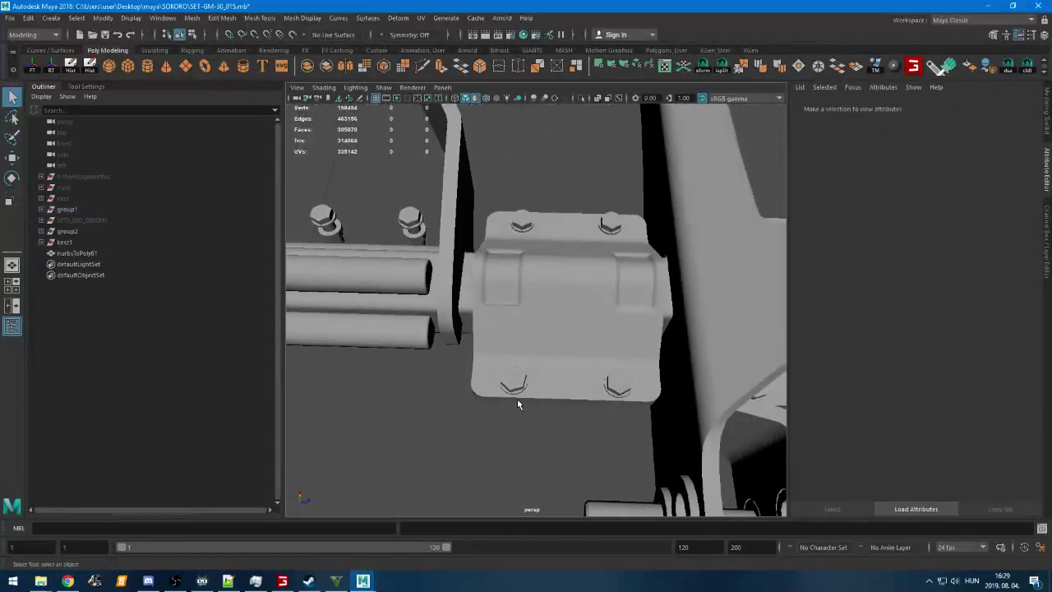
{"action": "left_click_drag", "start_coordinate": [602, 437], "coordinate": [615, 436]}
{"action": "key", "text": "Delete"}
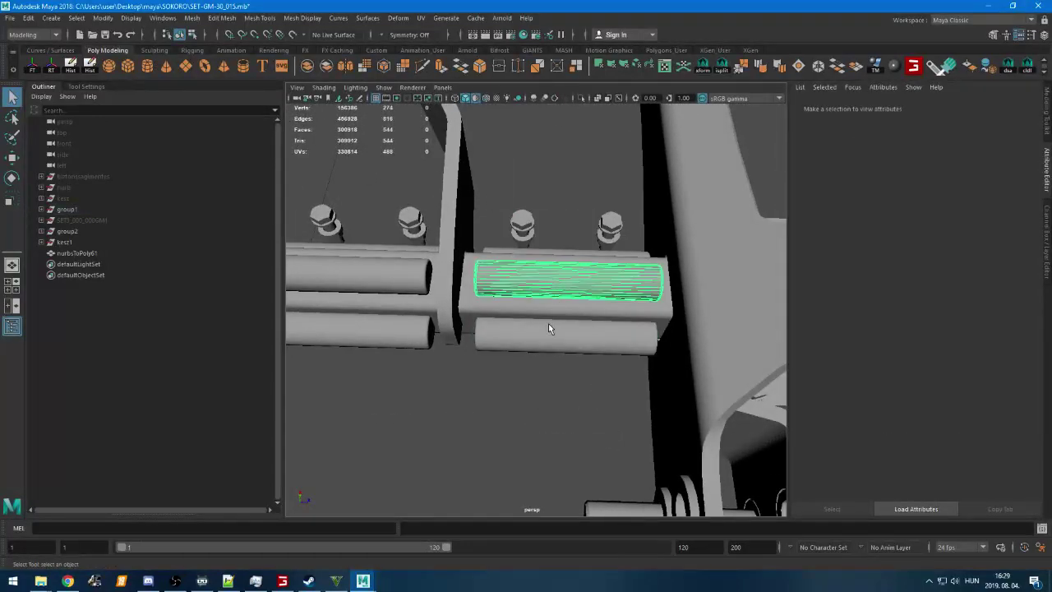
{"action": "left_click", "coordinate": [530, 238]}
{"action": "key", "text": "Delete"}
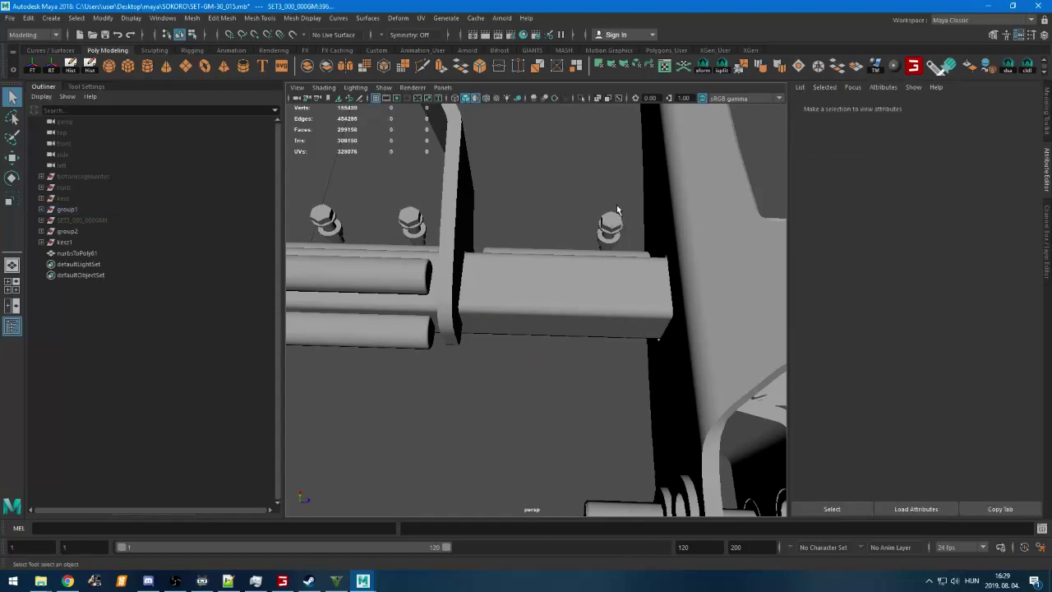
{"action": "left_click", "coordinate": [610, 246]}
{"action": "key", "text": "Delete"}
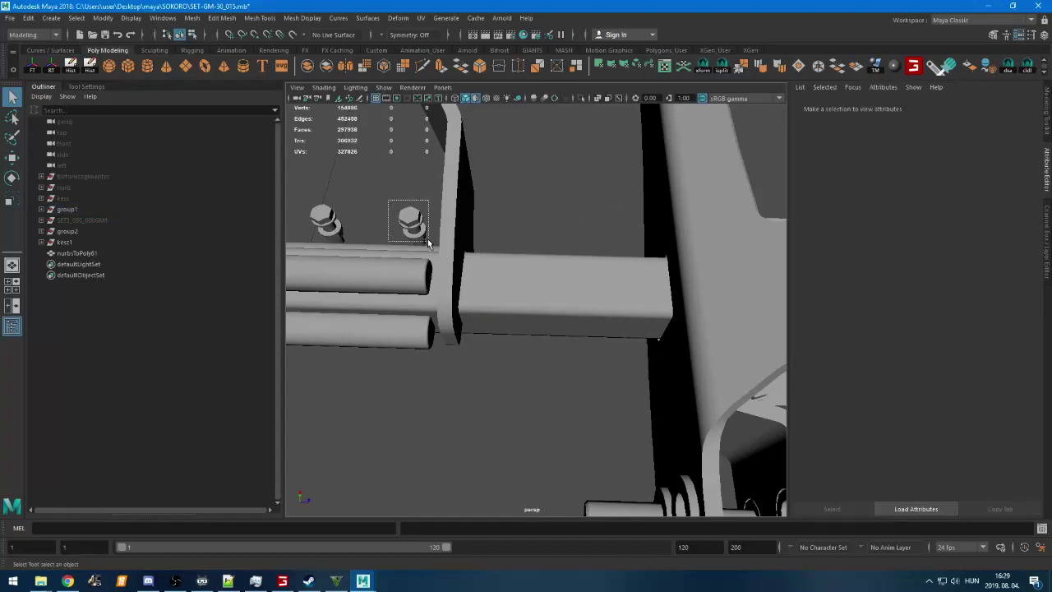
Delete the two bolts and the round rods from the adjacent beam section across the bracket
{"action": "left_click", "coordinate": [426, 240]}
{"action": "key", "text": "Delete"}
{"action": "left_click_drag", "start_coordinate": [345, 234], "coordinate": [346, 237]}
{"action": "key", "text": "Delete"}
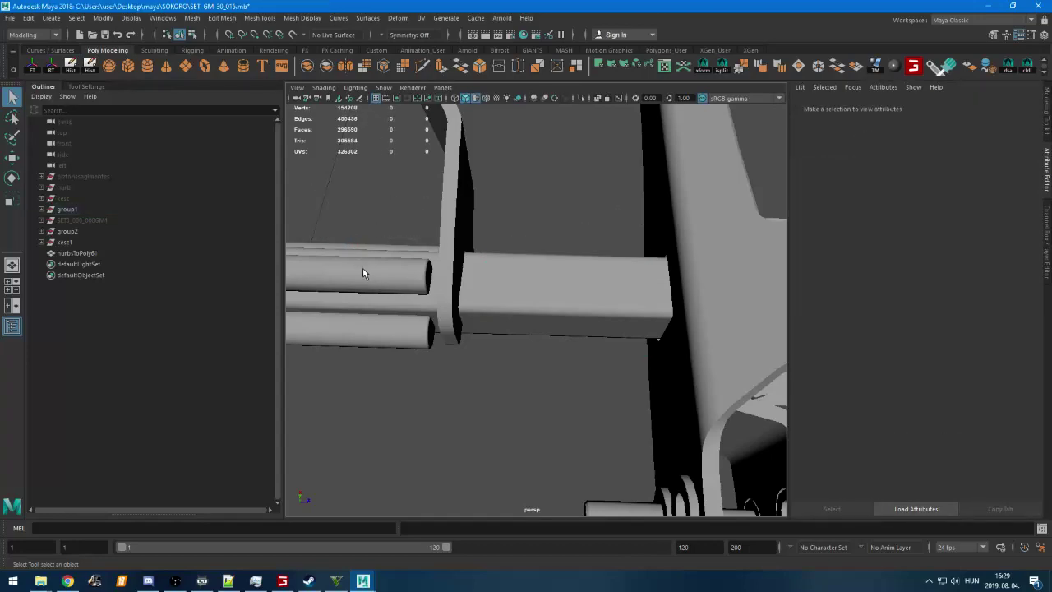
{"action": "left_click", "coordinate": [362, 268]}
{"action": "key", "text": "Delete"}
{"action": "left_click", "coordinate": [373, 332]}
{"action": "key", "text": "Delete"}
{"action": "left_click", "coordinate": [397, 244]}
{"action": "key", "text": "Delete"}
Delete the remaining loose bolts alongside the bare square tube
{"action": "left_click_drag", "start_coordinate": [412, 275], "coordinate": [588, 230], "text": "alt"}
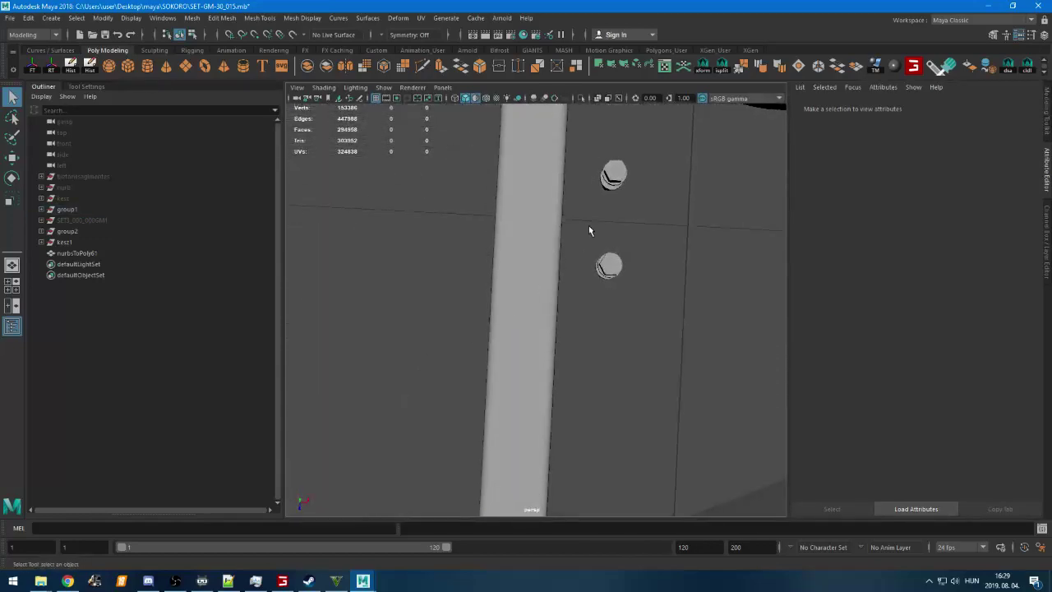
{"action": "left_click", "coordinate": [622, 308]}
{"action": "key", "text": "Delete"}
{"action": "left_click", "coordinate": [617, 338]}
{"action": "key", "text": "Delete"}
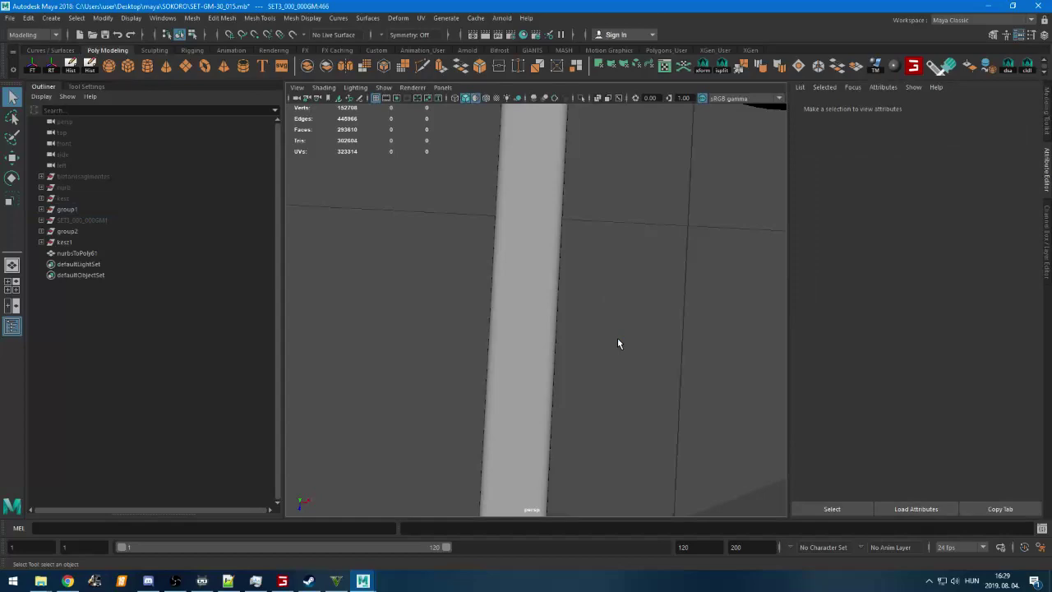
Delete the clamp plate and its two bolts from the square beam beside the curved frame arm
{"action": "middle_click_drag", "start_coordinate": [590, 412], "coordinate": [622, 244], "text": "alt"}
{"action": "middle_click_drag", "start_coordinate": [575, 468], "coordinate": [588, 221], "text": "alt"}
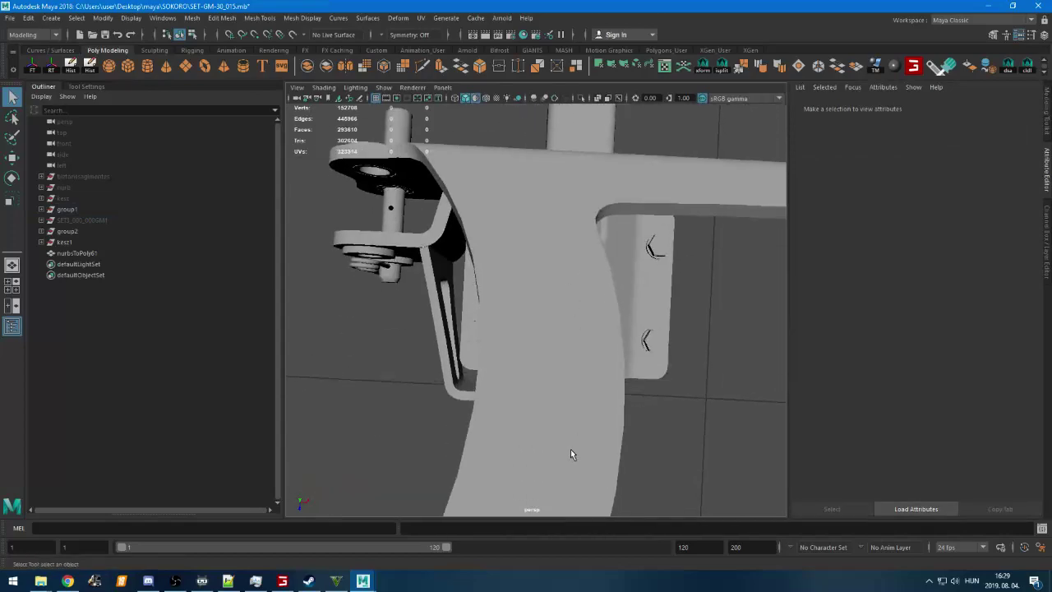
{"action": "mouse_move", "coordinate": [570, 450]}
{"action": "left_mouse_down", "text": "alt"}
{"action": "mouse_move", "coordinate": [577, 350]}
{"action": "mouse_move", "coordinate": [568, 411]}
{"action": "mouse_move", "coordinate": [559, 366]}
{"action": "mouse_move", "coordinate": [586, 443]}
{"action": "left_mouse_up", "text": "alt"}
{"action": "middle_click_drag", "start_coordinate": [585, 444], "coordinate": [592, 436], "text": "alt"}
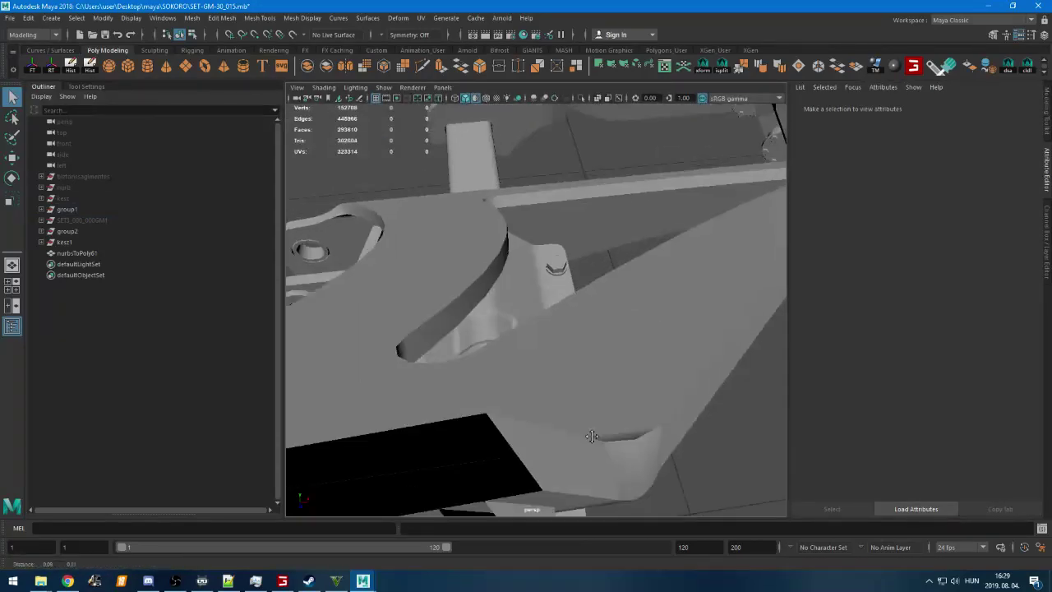
{"action": "left_click_drag", "start_coordinate": [591, 435], "coordinate": [595, 404], "text": "alt"}
{"action": "left_click_drag", "start_coordinate": [553, 364], "coordinate": [546, 411]}
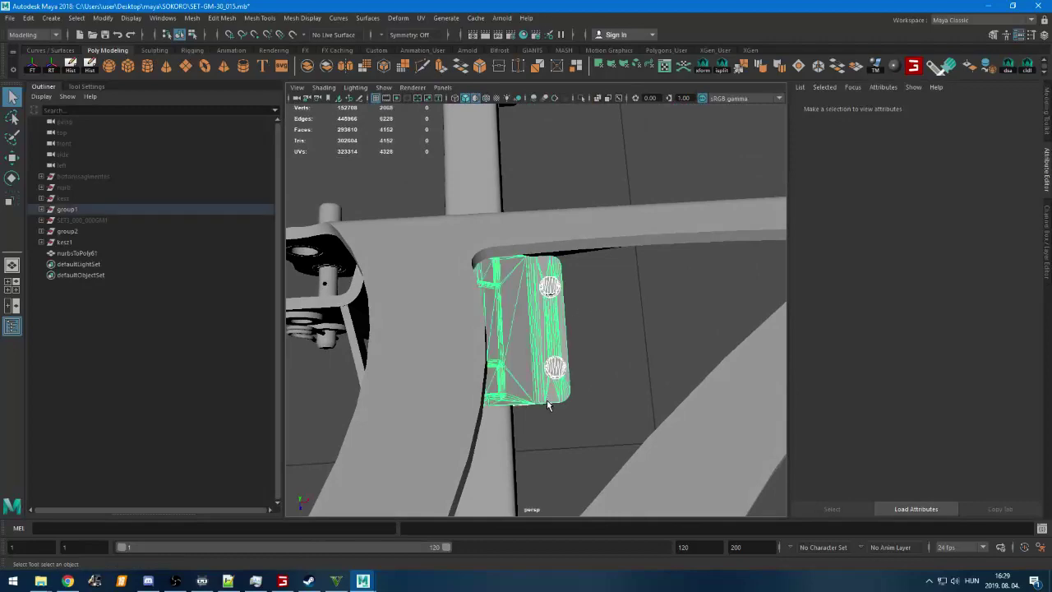
{"action": "key", "text": "Delete"}
Switch to Discord, send the bot command ">dc" in the általános channel, and return to Maya
{"action": "left_click", "coordinate": [148, 580]}
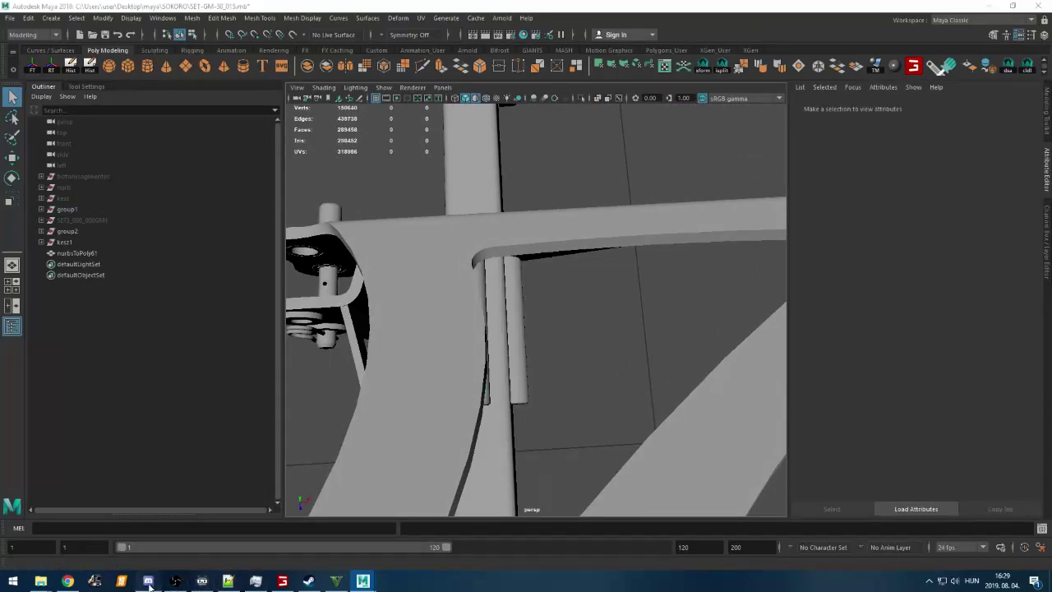
{"action": "right_click", "coordinate": [132, 313]}
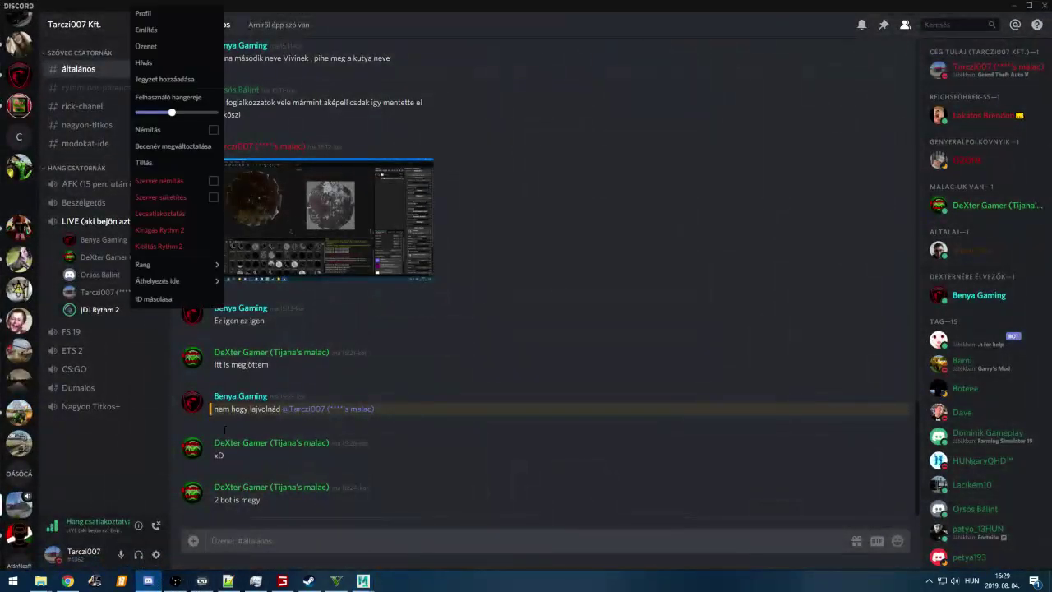
{"action": "left_click", "coordinate": [232, 544]}
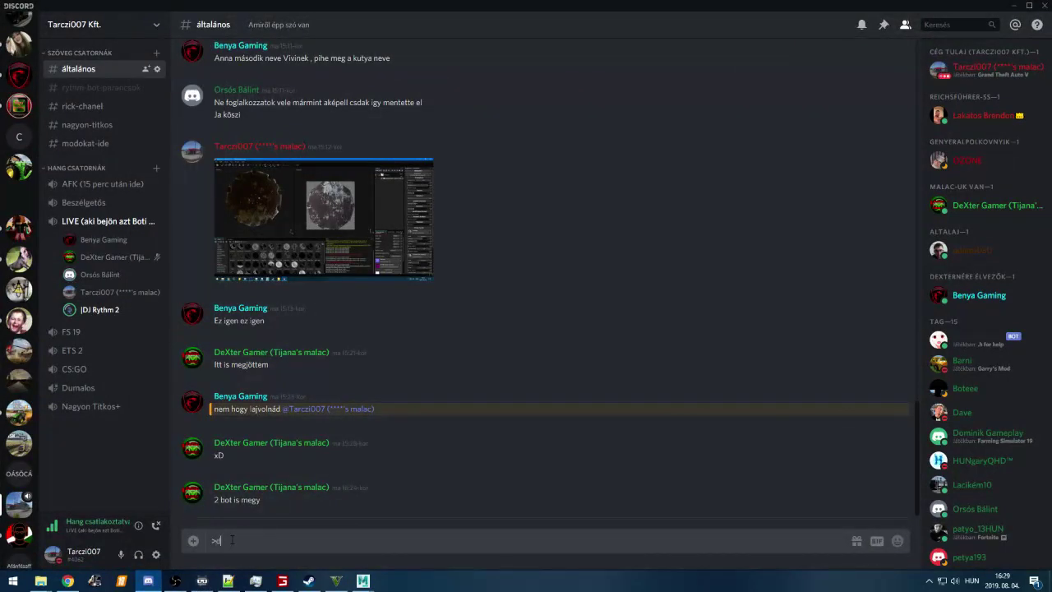
{"action": "type", "text": ">dc"}
{"action": "key", "text": "Return"}
{"action": "left_click", "coordinate": [363, 580]}
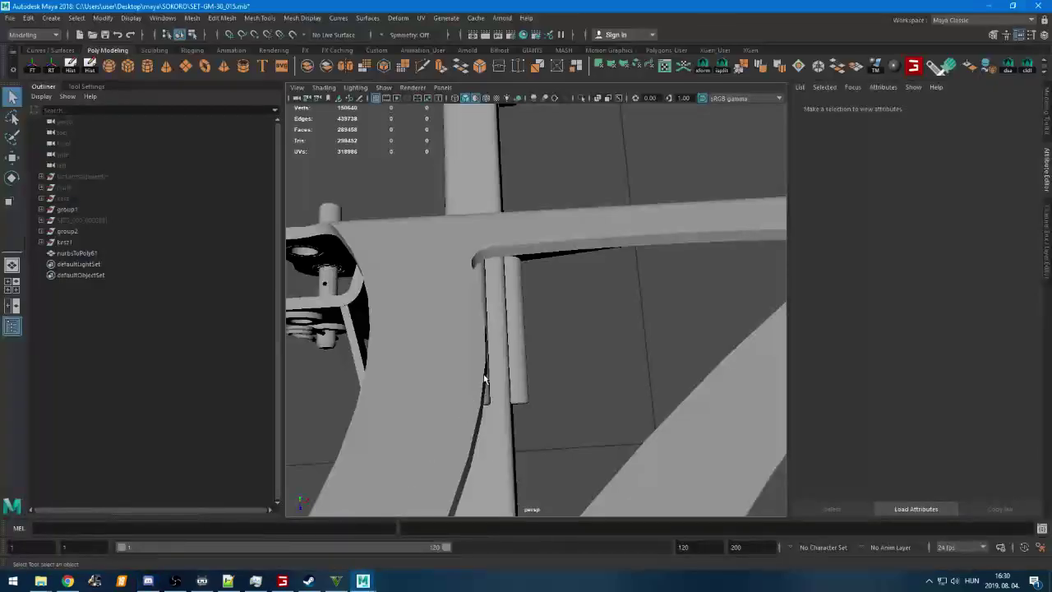
Delete the bolt parts inside the bracket and the round rods surrounding the adjacent square beam
{"action": "middle_click_drag", "start_coordinate": [452, 336], "coordinate": [500, 310], "text": "alt"}
{"action": "left_click_drag", "start_coordinate": [500, 309], "coordinate": [452, 351], "text": "alt"}
{"action": "left_click", "coordinate": [455, 355]}
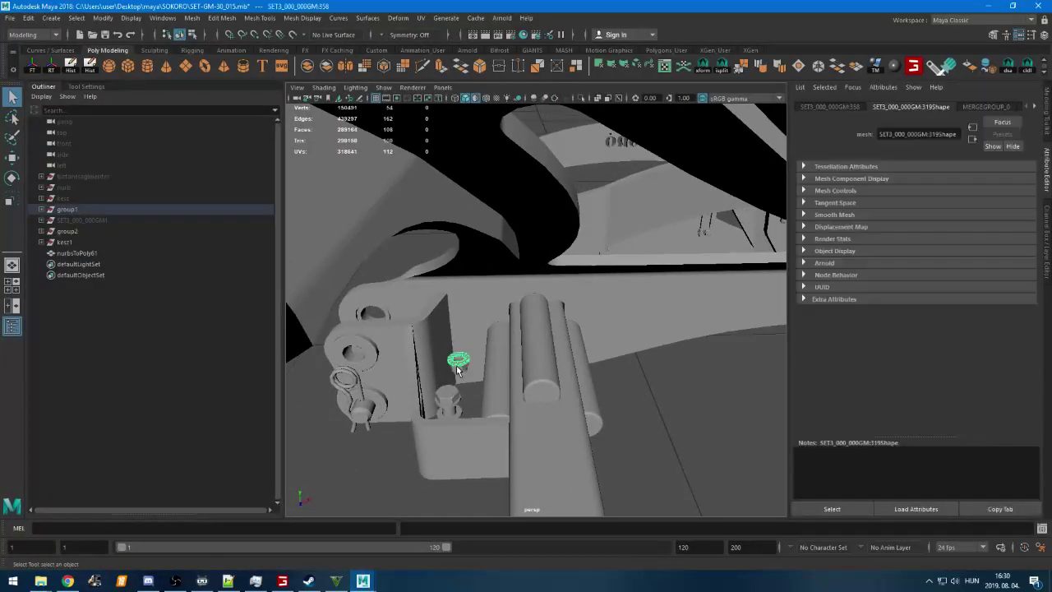
{"action": "left_click", "coordinate": [448, 396]}
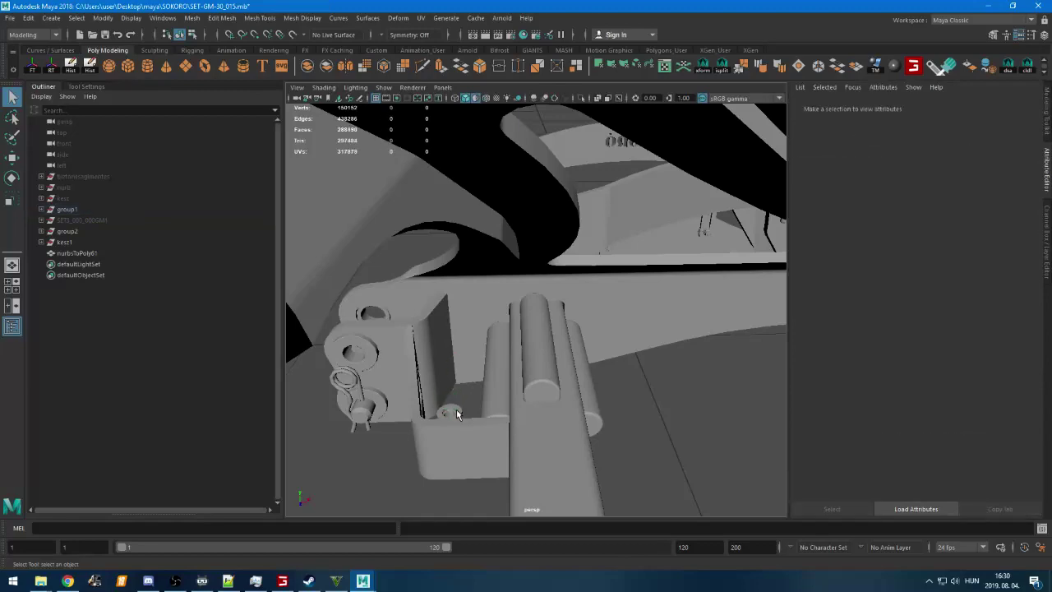
{"action": "left_click", "coordinate": [540, 353]}
{"action": "key", "text": "Delete"}
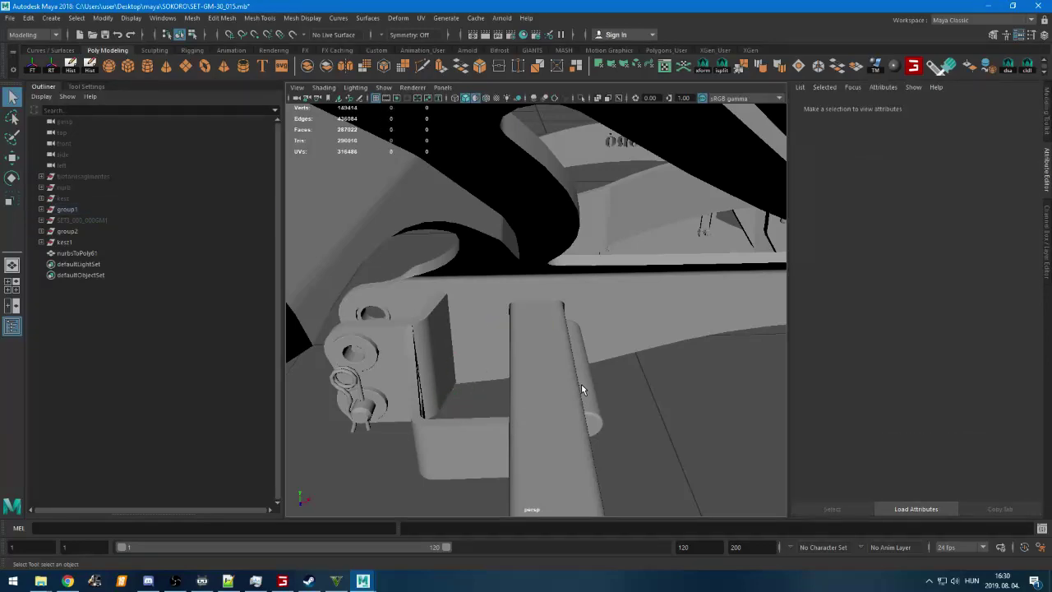
{"action": "left_click_drag", "start_coordinate": [587, 386], "coordinate": [522, 334], "text": "alt"}
{"action": "left_click", "coordinate": [536, 425]}
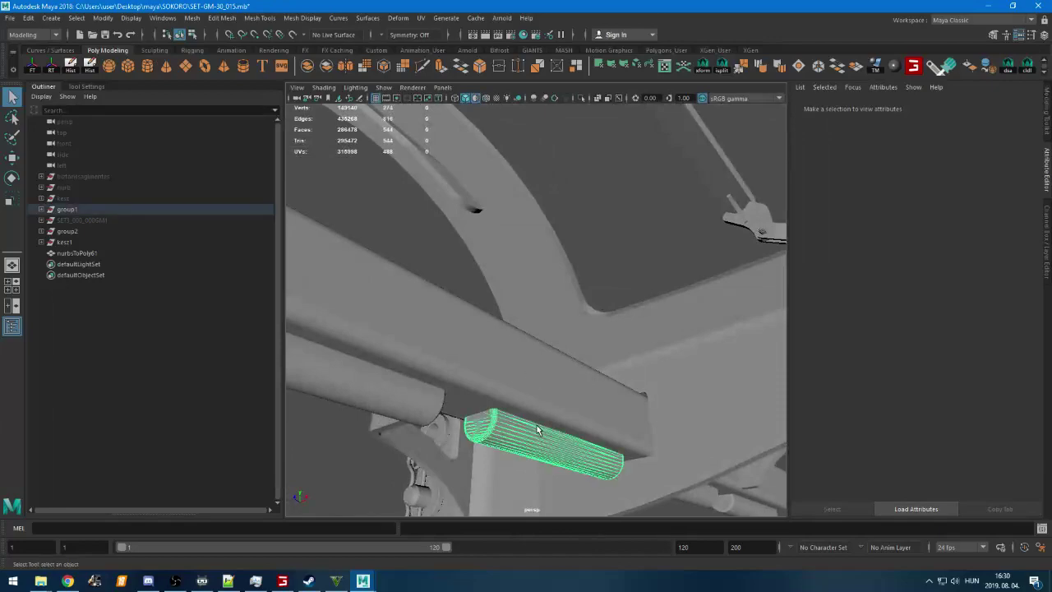
{"action": "key", "text": "Delete"}
Delete the bushing rings from the holes in the forked lower hitch bracket
{"action": "left_click_drag", "start_coordinate": [434, 382], "coordinate": [531, 444], "text": "alt"}
{"action": "scroll", "coordinate": [531, 411], "scroll_direction": "down", "scroll_amount": 4}
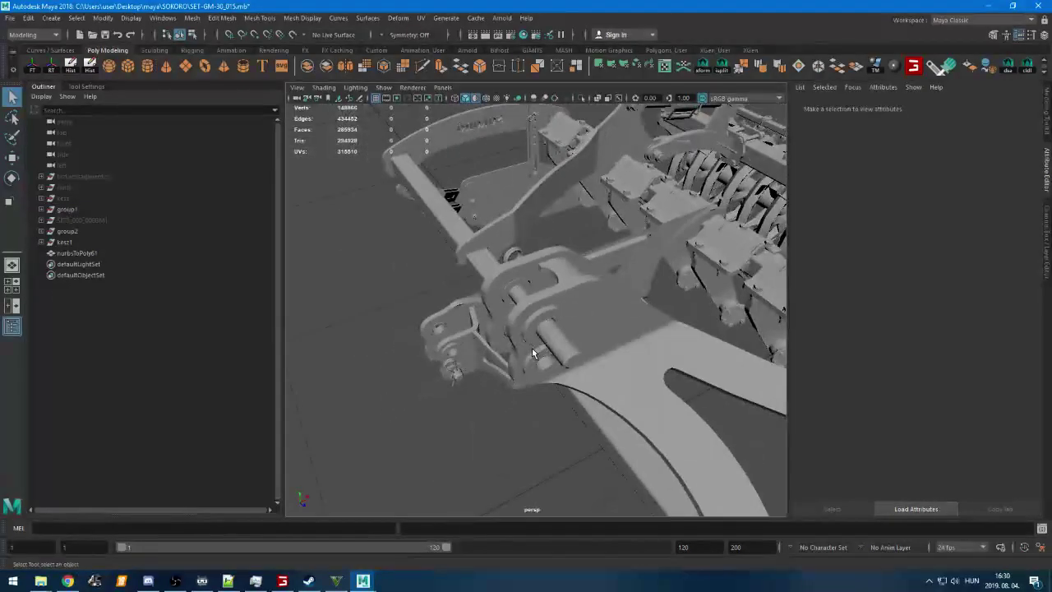
{"action": "left_click_drag", "start_coordinate": [535, 352], "coordinate": [502, 433], "text": "alt"}
{"action": "left_click", "coordinate": [457, 431]}
{"action": "key", "text": "Delete"}
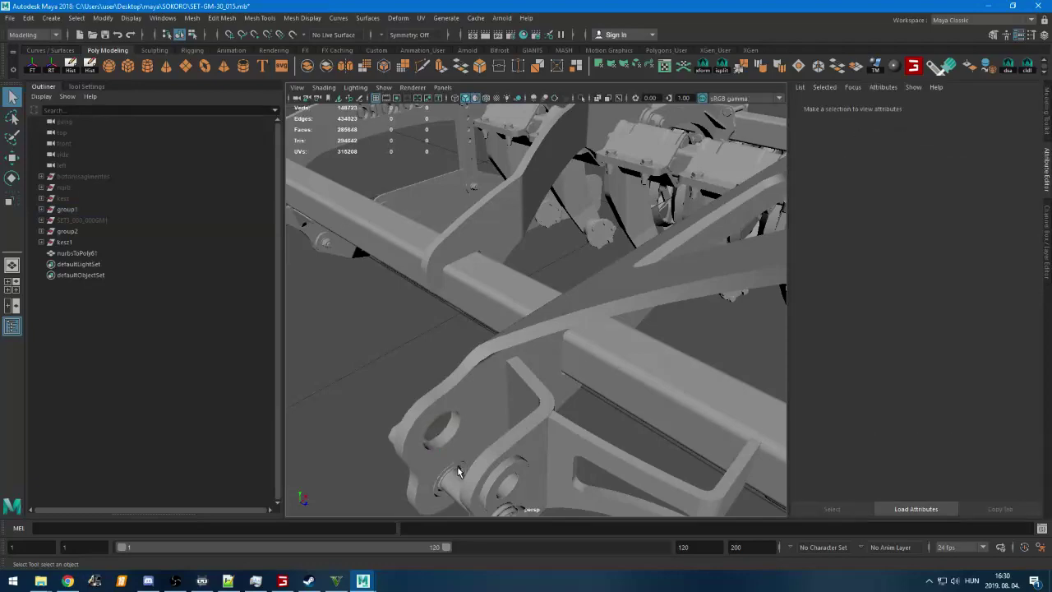
{"action": "left_click", "coordinate": [457, 470]}
{"action": "left_click", "coordinate": [459, 465]}
{"action": "key", "text": "Delete"}
{"action": "left_click", "coordinate": [513, 476]}
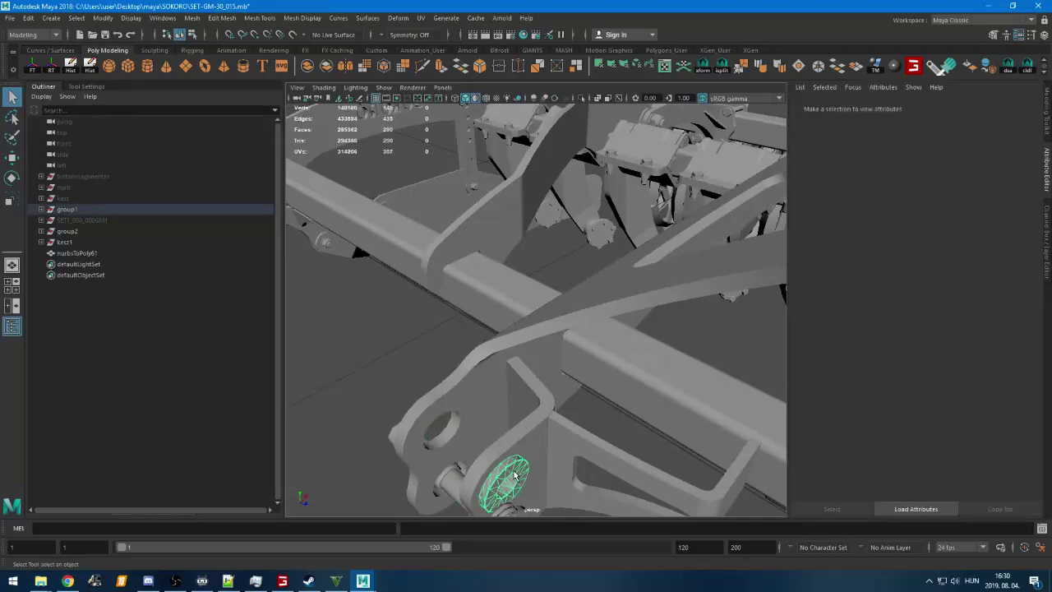
{"action": "key", "text": "Delete"}
Delete the hitch pin and its small retaining parts from the forked lower hitch bracket
{"action": "scroll", "coordinate": [513, 475], "scroll_direction": "down", "scroll_amount": 5}
{"action": "left_click", "coordinate": [530, 418]}
{"action": "key", "text": "Delete"}
{"action": "left_click", "coordinate": [529, 434]}
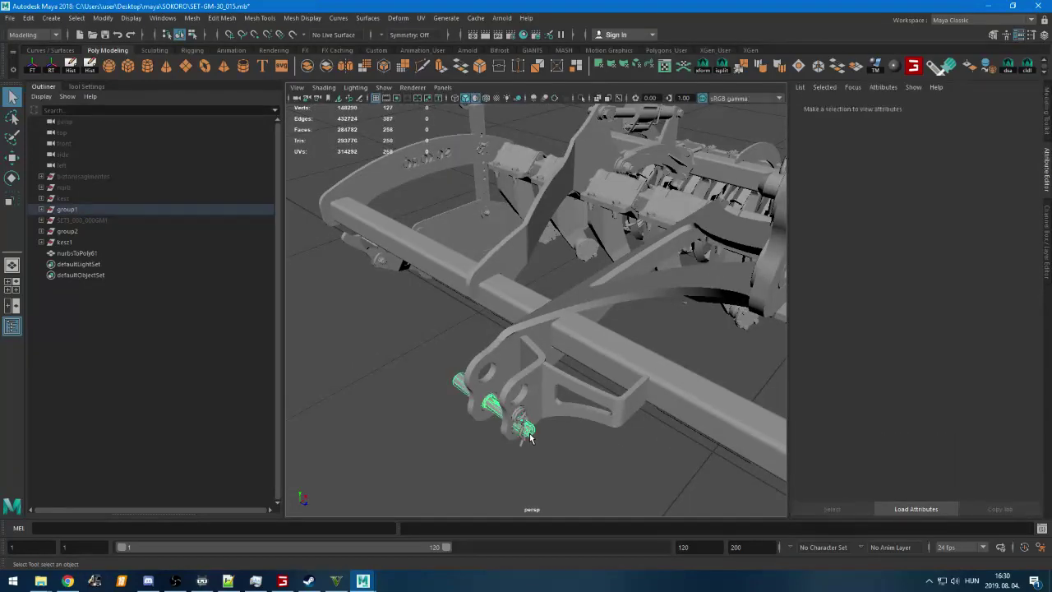
{"action": "key", "text": "Delete"}
{"action": "left_click", "coordinate": [523, 423]}
{"action": "key", "text": "Delete"}
Hide the curved frame arm attached to the cleared lower hitch bracket
{"action": "left_click_drag", "start_coordinate": [563, 377], "coordinate": [579, 403], "text": "alt"}
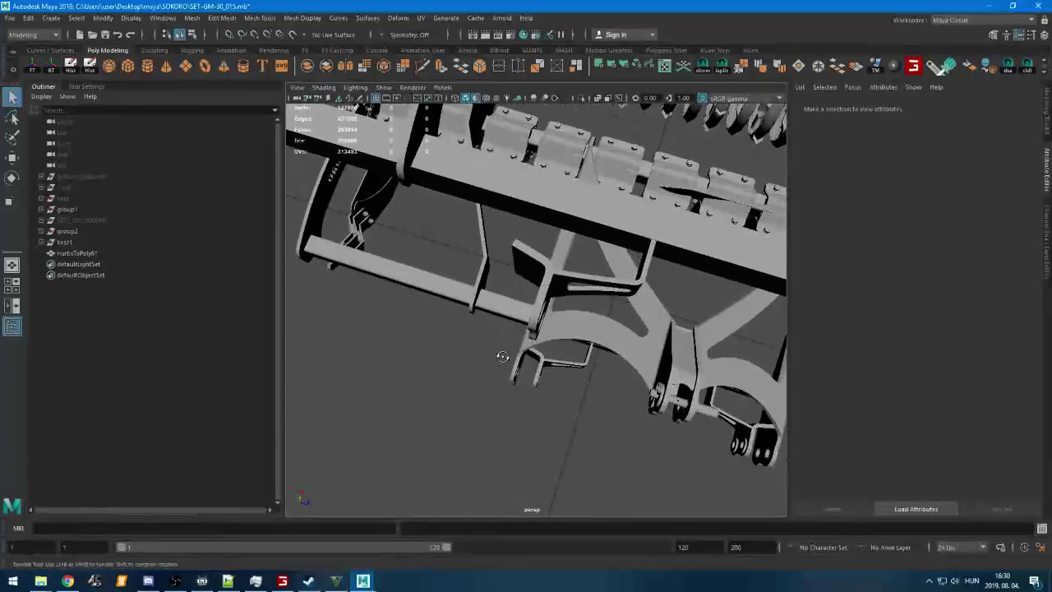
{"action": "left_click", "coordinate": [558, 337]}
{"action": "key", "text": "ctrl+h"}
Delete the bushing rings and the pin with its retaining clip from the top hitch bracket
{"action": "left_click_drag", "start_coordinate": [551, 378], "coordinate": [565, 355], "text": "alt"}
{"action": "middle_click_drag", "start_coordinate": [564, 356], "coordinate": [559, 352], "text": "alt"}
{"action": "scroll", "coordinate": [559, 352], "scroll_direction": "up", "scroll_amount": 6}
{"action": "left_click_drag", "start_coordinate": [558, 351], "coordinate": [538, 411], "text": "alt"}
{"action": "scroll", "coordinate": [538, 346], "scroll_direction": "down", "scroll_amount": 4}
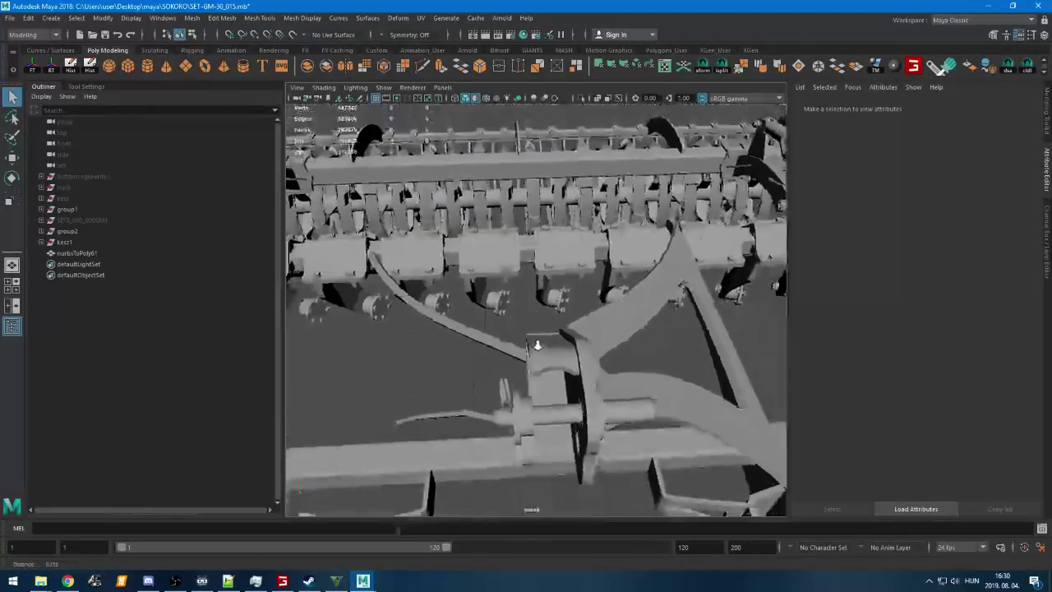
{"action": "left_click_drag", "start_coordinate": [537, 345], "coordinate": [521, 369], "text": "alt"}
{"action": "left_click", "coordinate": [521, 374]}
{"action": "key", "text": "Delete"}
{"action": "left_click", "coordinate": [525, 413]}
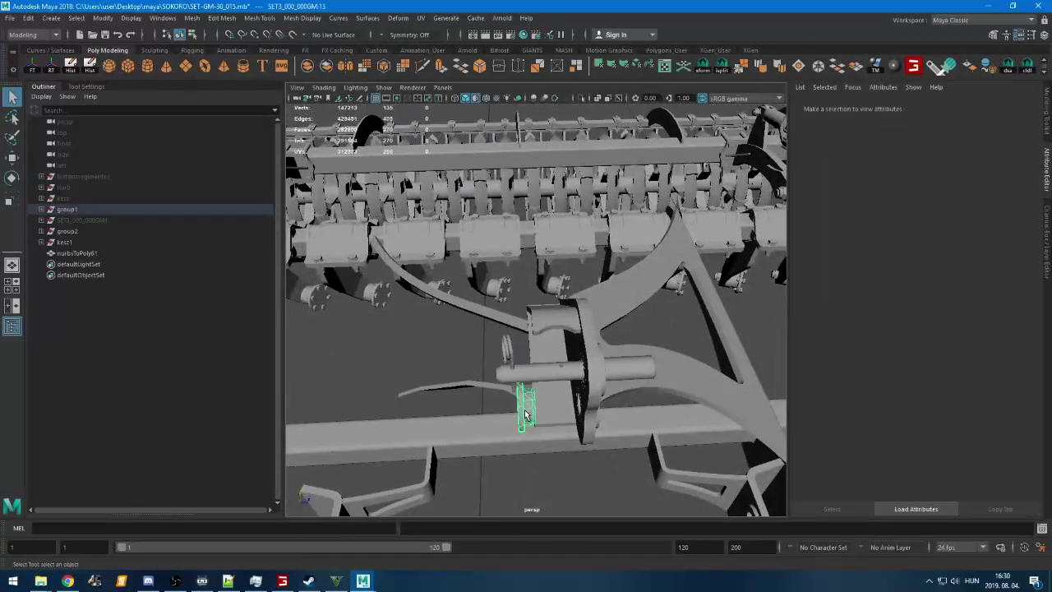
{"action": "key", "text": "Delete"}
{"action": "left_click", "coordinate": [524, 384]}
{"action": "key", "text": "Delete"}
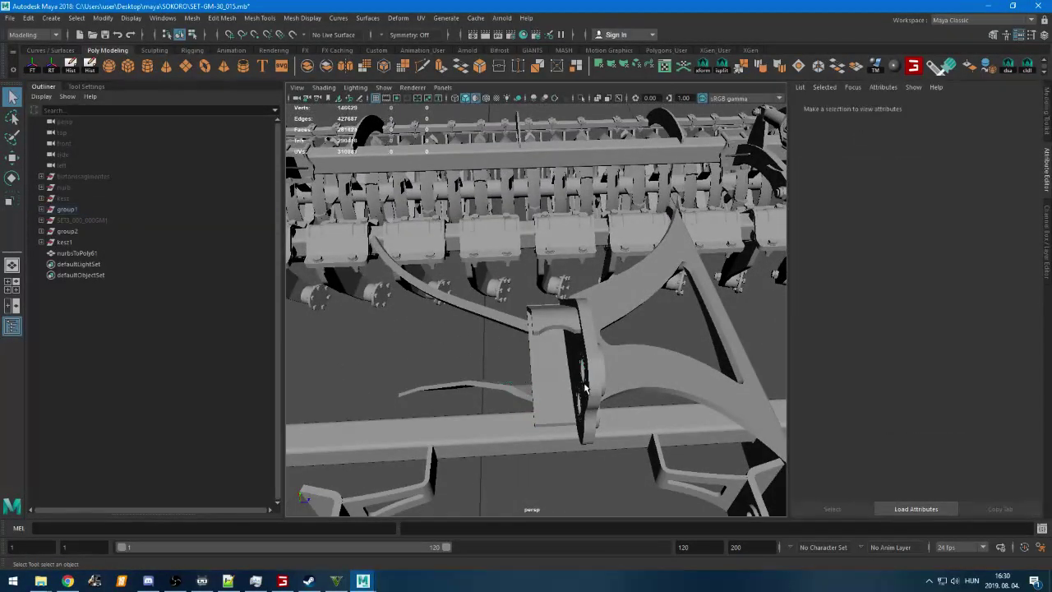
Delete the bushing rings around the holes in the A-frame's top hitch plate, keeping the A-frame itself
{"action": "left_click", "coordinate": [603, 372]}
{"action": "key", "text": "Delete"}
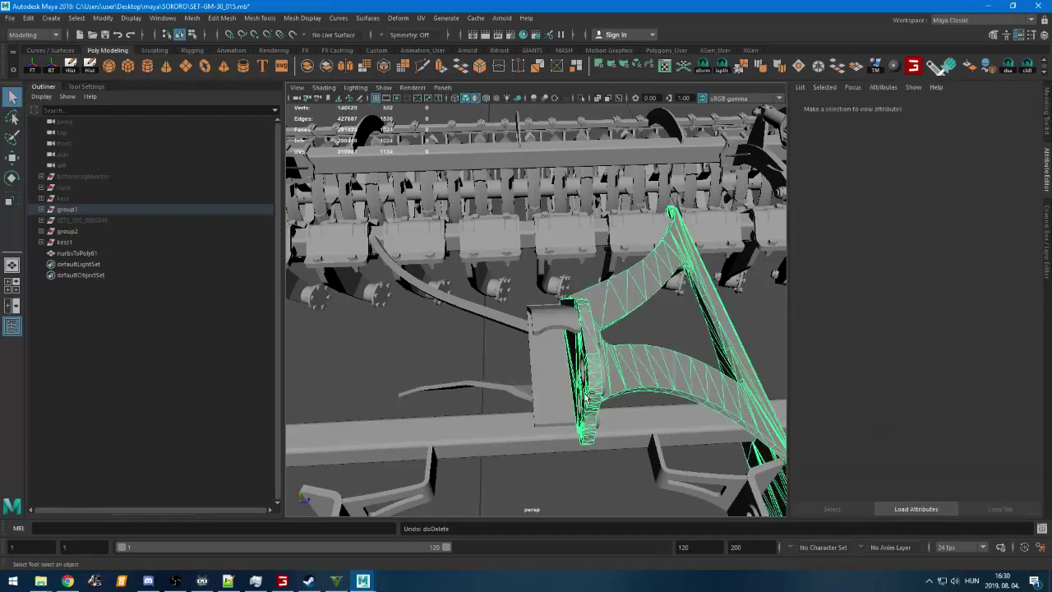
{"action": "left_click_drag", "start_coordinate": [585, 399], "coordinate": [618, 442], "text": "alt"}
{"action": "left_click", "coordinate": [619, 442]}
{"action": "key", "text": "Delete"}
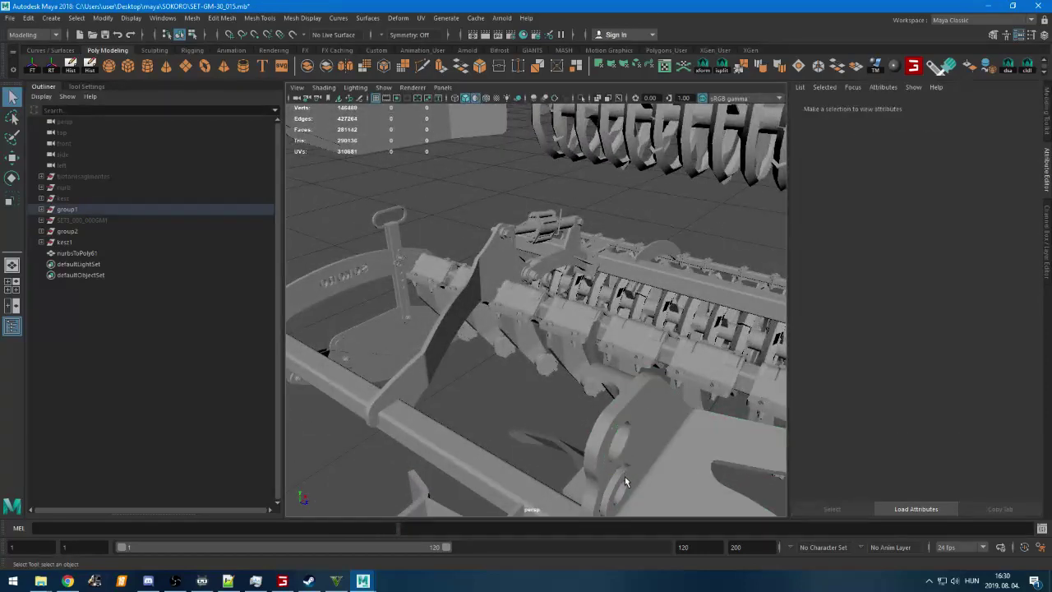
{"action": "left_click_drag", "start_coordinate": [624, 481], "coordinate": [609, 447], "text": "alt"}
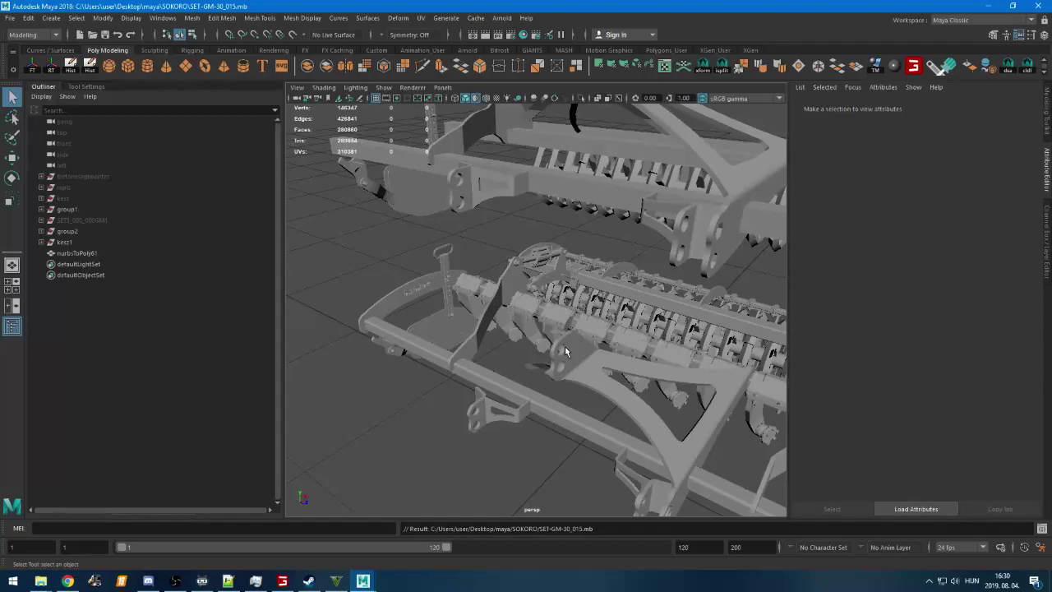
Delete the bushing rings from the holes in the hitch plates where the A-frame meets the square beam
{"action": "scroll", "coordinate": [577, 366], "scroll_direction": "up", "scroll_amount": 5}
{"action": "middle_click_drag", "start_coordinate": [578, 348], "coordinate": [559, 476], "text": "alt"}
{"action": "right_click_drag", "start_coordinate": [559, 477], "coordinate": [568, 396], "text": "alt"}
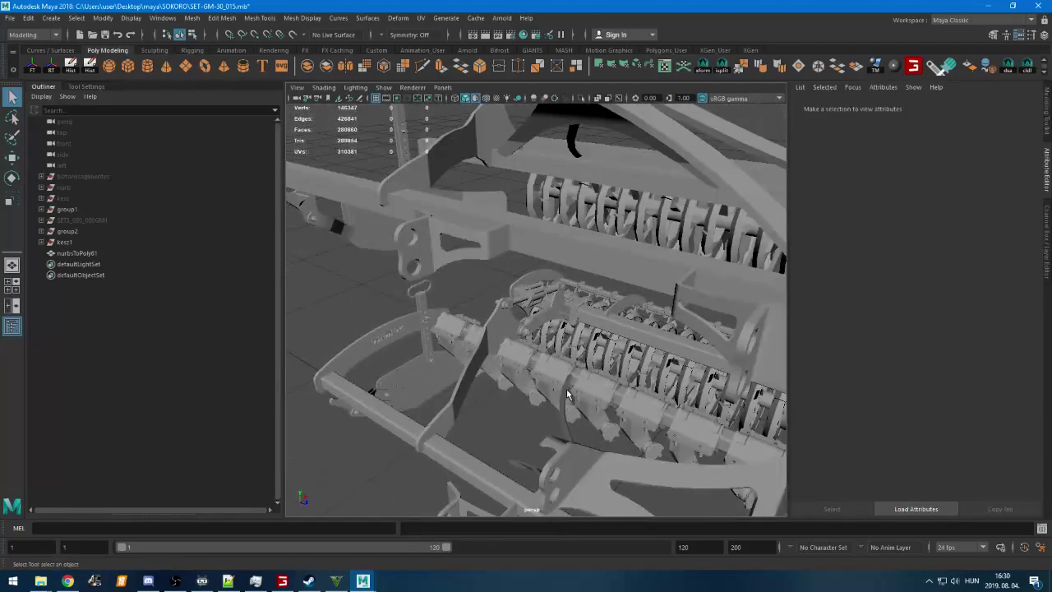
{"action": "left_click_drag", "start_coordinate": [568, 396], "coordinate": [428, 384], "text": "alt"}
{"action": "left_click", "coordinate": [418, 395]}
{"action": "left_click", "coordinate": [411, 421]}
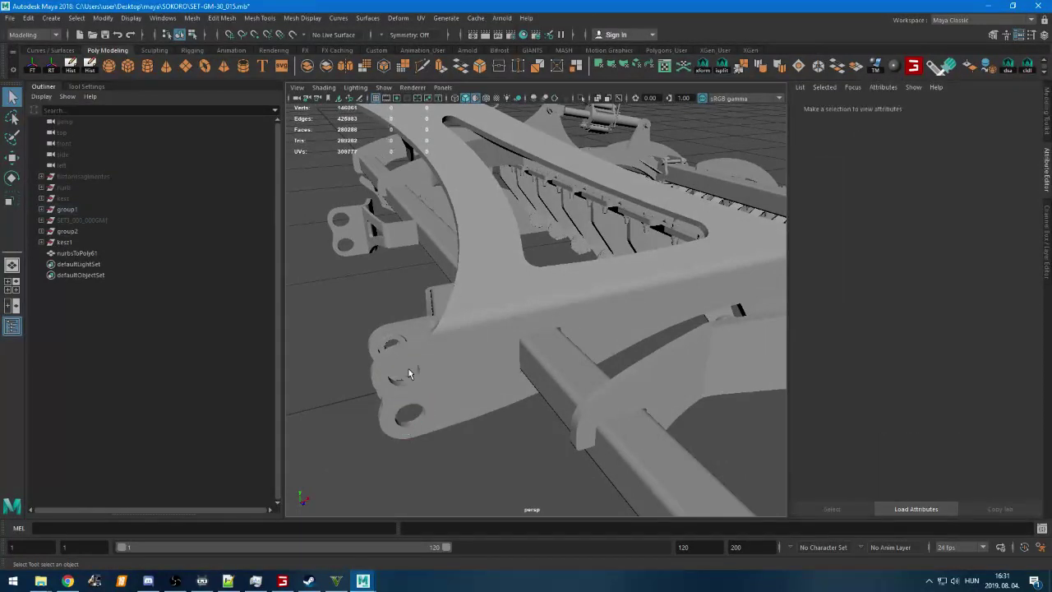
{"action": "left_click_drag", "start_coordinate": [396, 415], "coordinate": [297, 405], "text": "alt"}
Switch to Discord, check the voice members' options and the rythm-bot-parancsok channel, and return to Maya
{"action": "key", "text": "alt+Tab"}
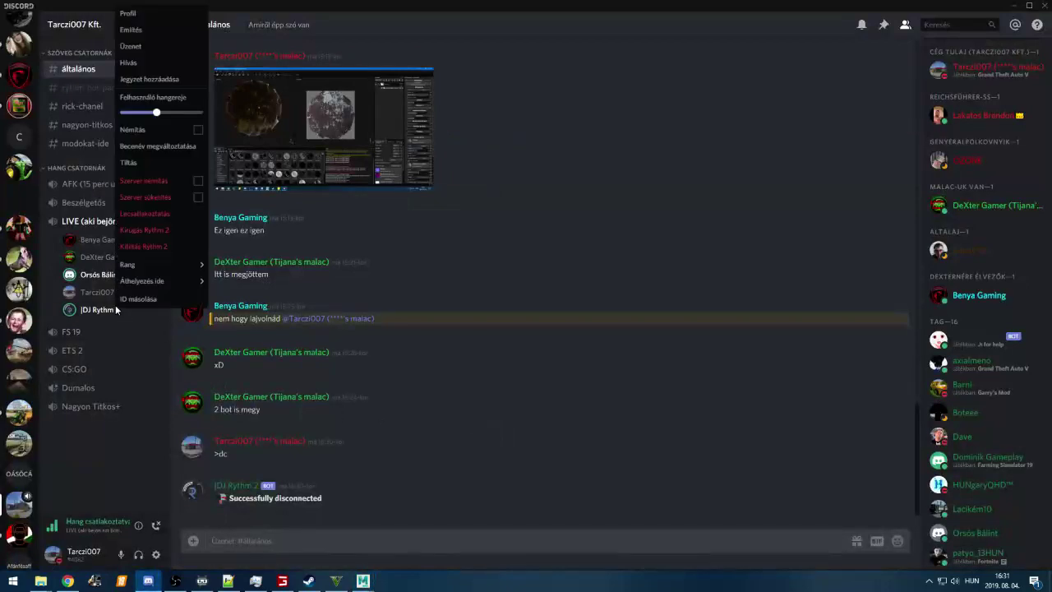
{"action": "left_click", "coordinate": [400, 282]}
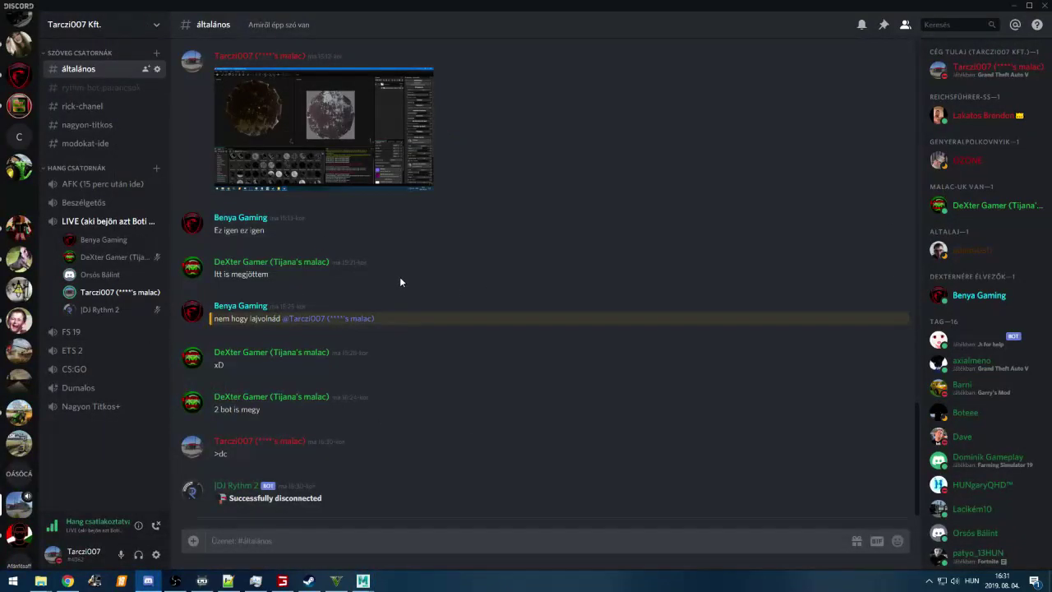
{"action": "right_click", "coordinate": [93, 275]}
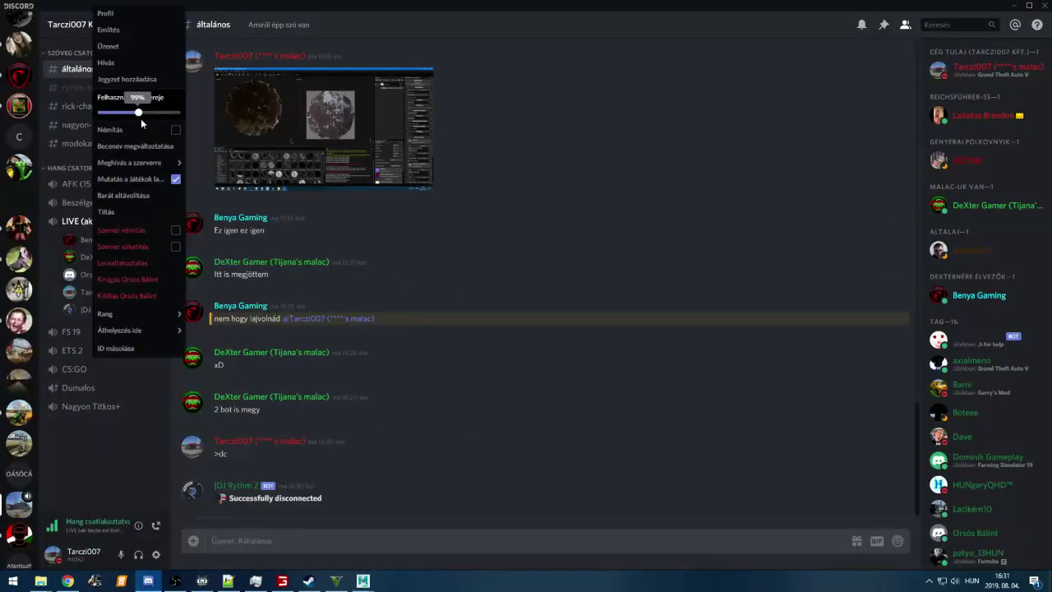
{"action": "left_click", "coordinate": [488, 316]}
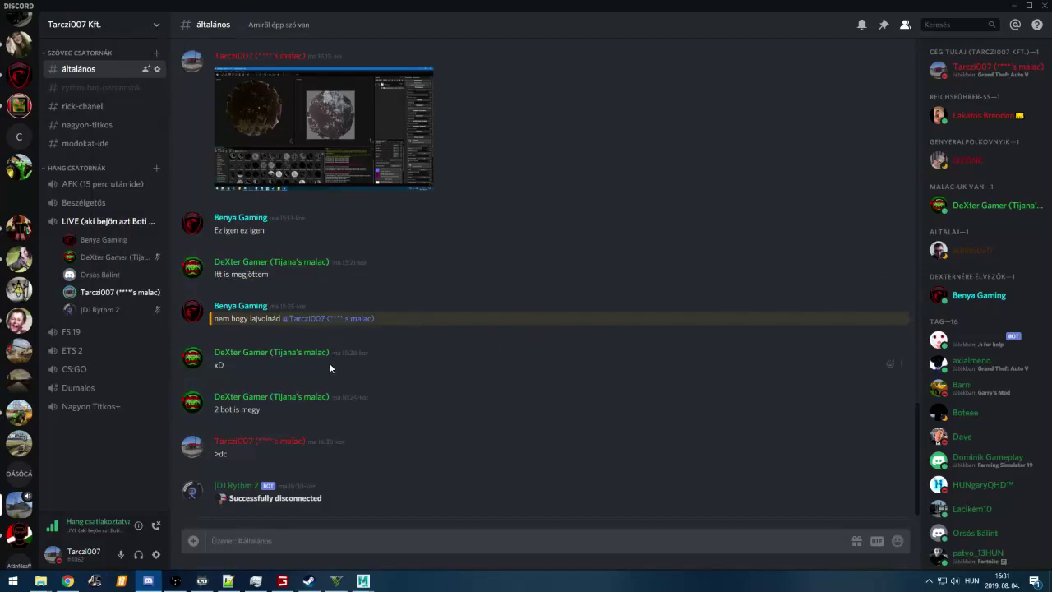
{"action": "left_click", "coordinate": [103, 87]}
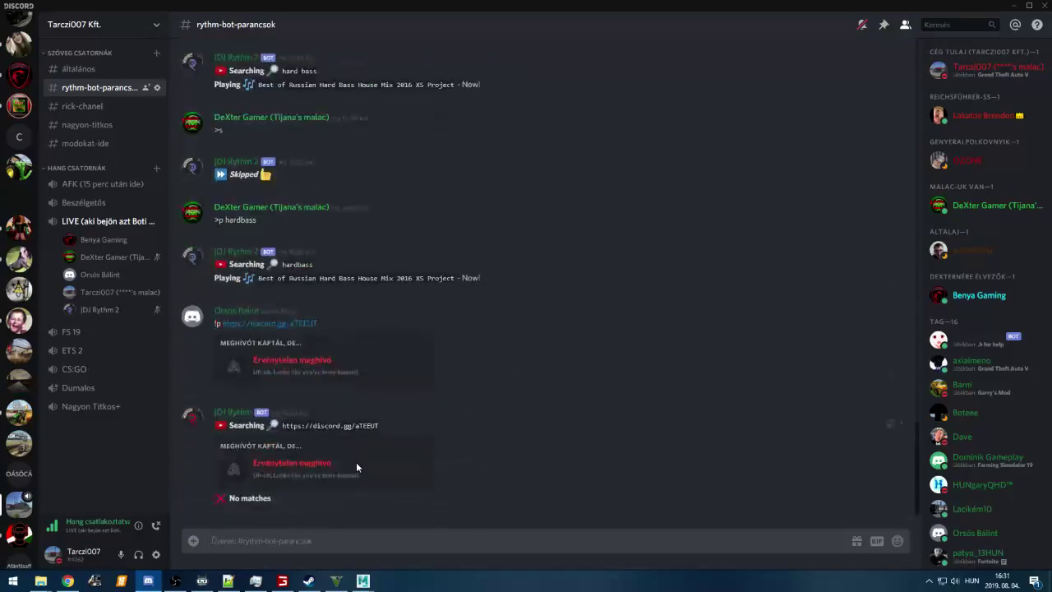
{"action": "left_click", "coordinate": [72, 71]}
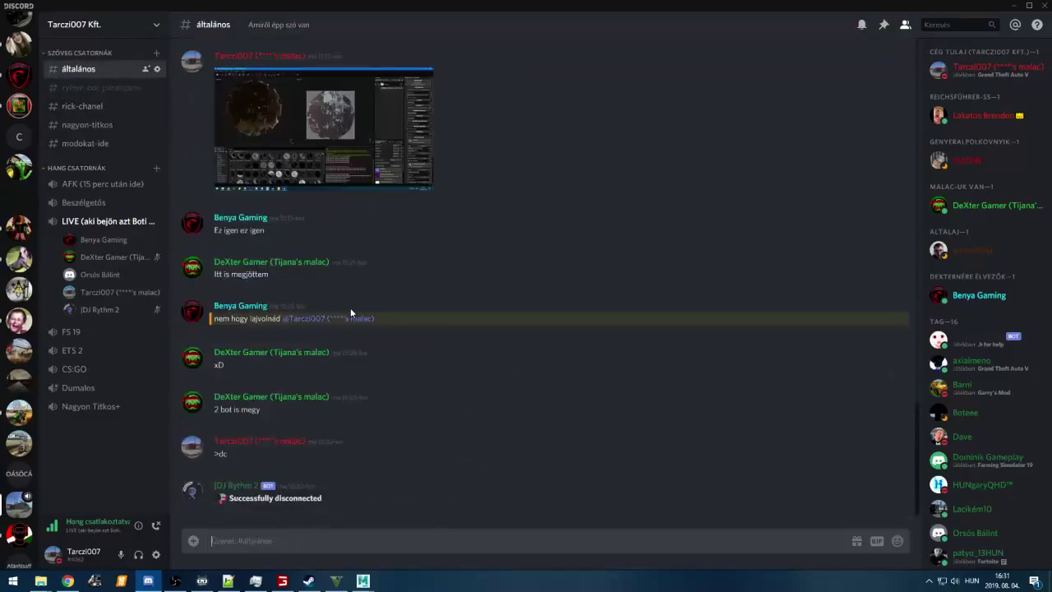
{"action": "key", "text": "alt+Tab"}
Delete the redundant parts at the end of the lower roller, including its curved side plate
{"action": "left_click_drag", "start_coordinate": [582, 292], "coordinate": [567, 320], "text": "alt"}
{"action": "right_click_drag", "start_coordinate": [567, 320], "coordinate": [579, 306], "text": "alt"}
{"action": "left_click_drag", "start_coordinate": [579, 307], "coordinate": [594, 362], "text": "alt"}
{"action": "scroll", "coordinate": [461, 359], "scroll_direction": "down", "scroll_amount": 5}
{"action": "middle_click_drag", "start_coordinate": [336, 394], "coordinate": [519, 369], "text": "alt"}
{"action": "left_click_drag", "start_coordinate": [519, 368], "coordinate": [575, 329], "text": "alt"}
{"action": "left_click", "coordinate": [479, 366]}
{"action": "key", "text": "Delete"}
{"action": "middle_click_drag", "start_coordinate": [575, 328], "coordinate": [552, 227], "text": "alt"}
{"action": "left_click_drag", "start_coordinate": [552, 226], "coordinate": [482, 475], "text": "alt"}
{"action": "left_click", "coordinate": [521, 431]}
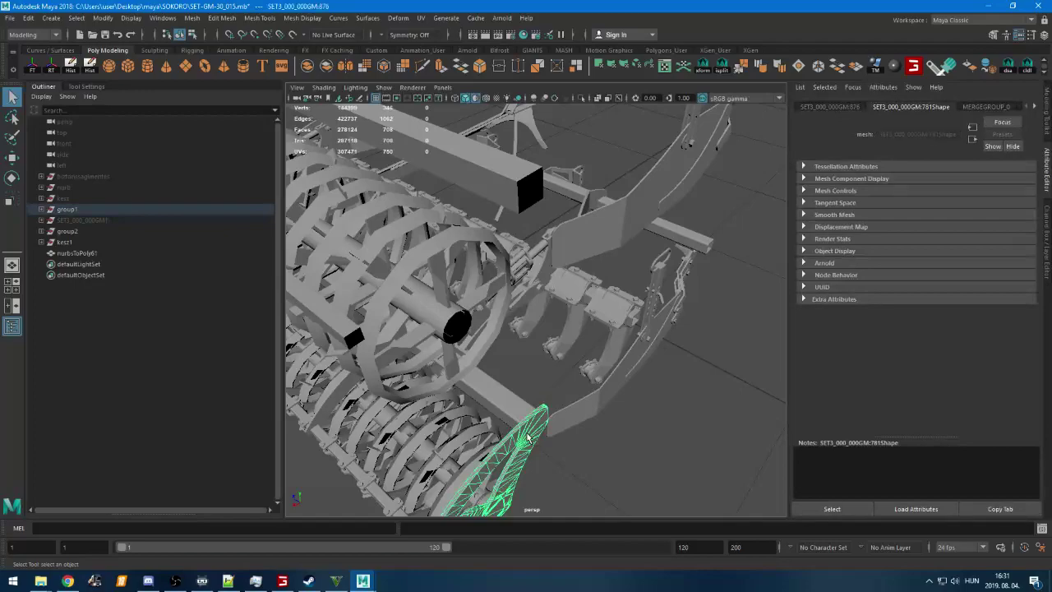
{"action": "key", "text": "Delete"}
{"action": "left_click", "coordinate": [478, 466]}
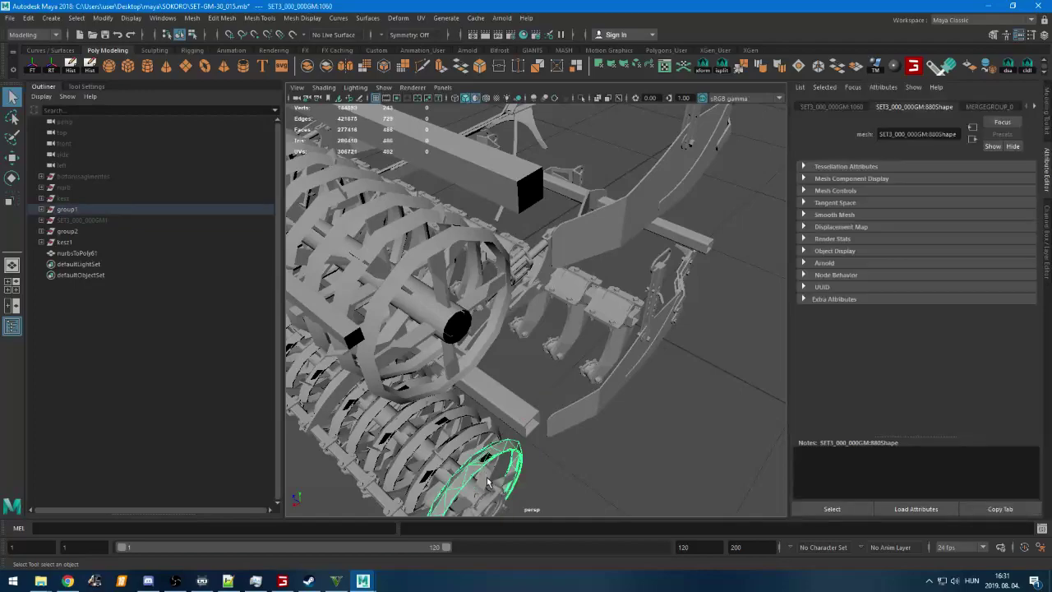
{"action": "left_click_drag", "start_coordinate": [487, 480], "coordinate": [591, 481], "text": "alt"}
{"action": "left_click", "coordinate": [582, 455]}
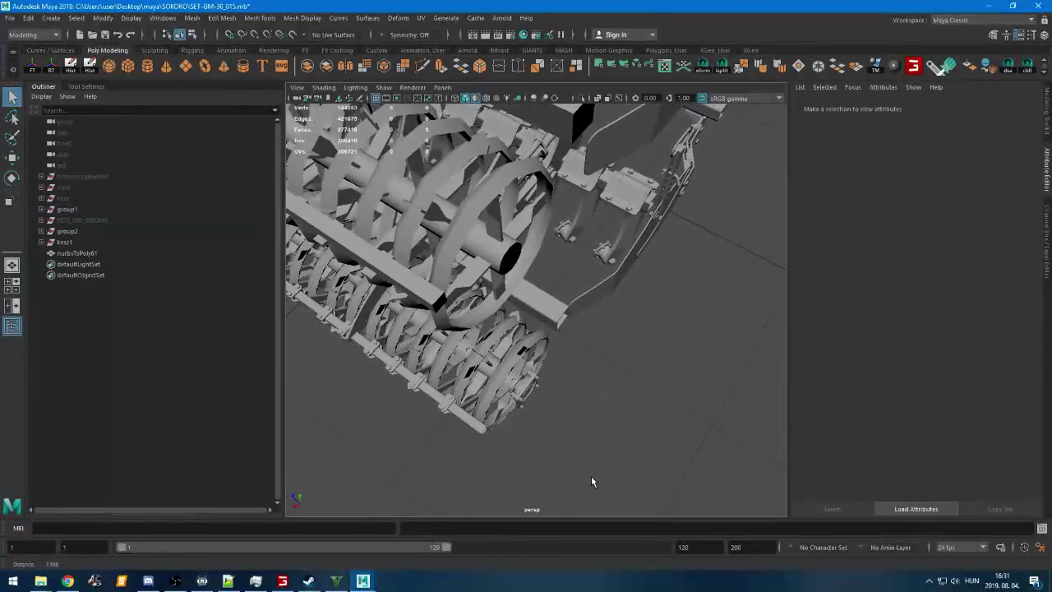
{"action": "mouse_move", "coordinate": [593, 477]}
{"action": "right_mouse_down", "text": "alt"}
{"action": "mouse_move", "coordinate": [595, 464]}
{"action": "mouse_move", "coordinate": [595, 478]}
{"action": "right_mouse_up", "text": "alt"}
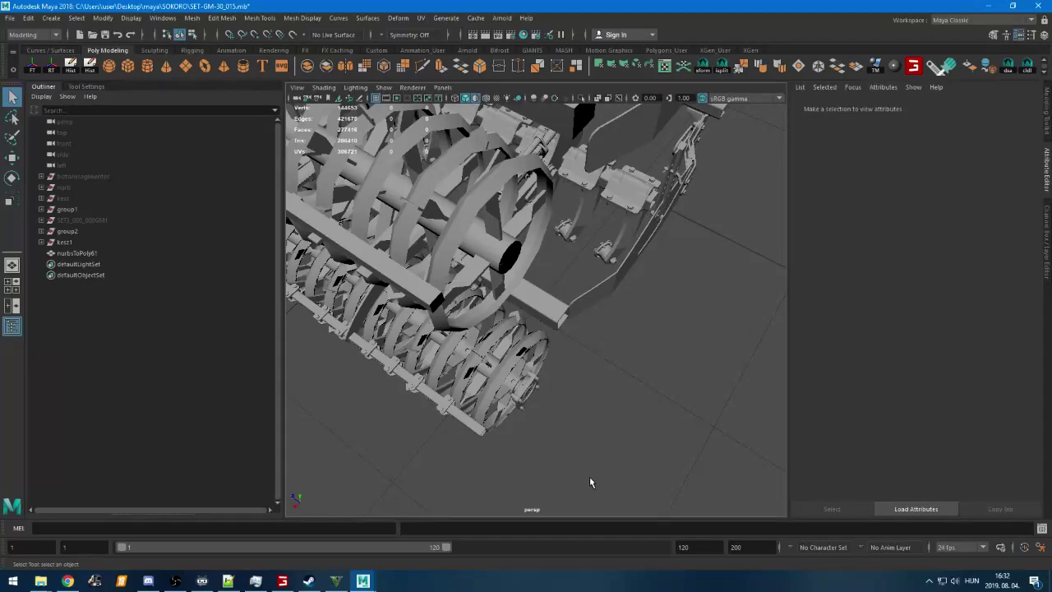
Check the Discord chat and the Grand Theft Auto V window, and return to Maya
{"action": "key", "text": "alt+Tab"}
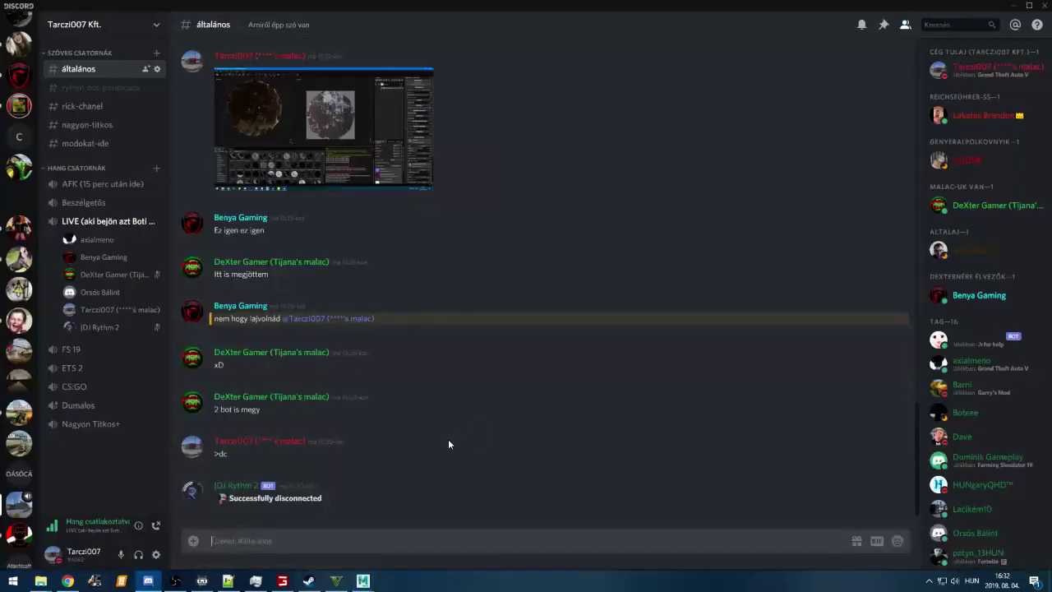
{"action": "key", "text": "alt+Tab"}
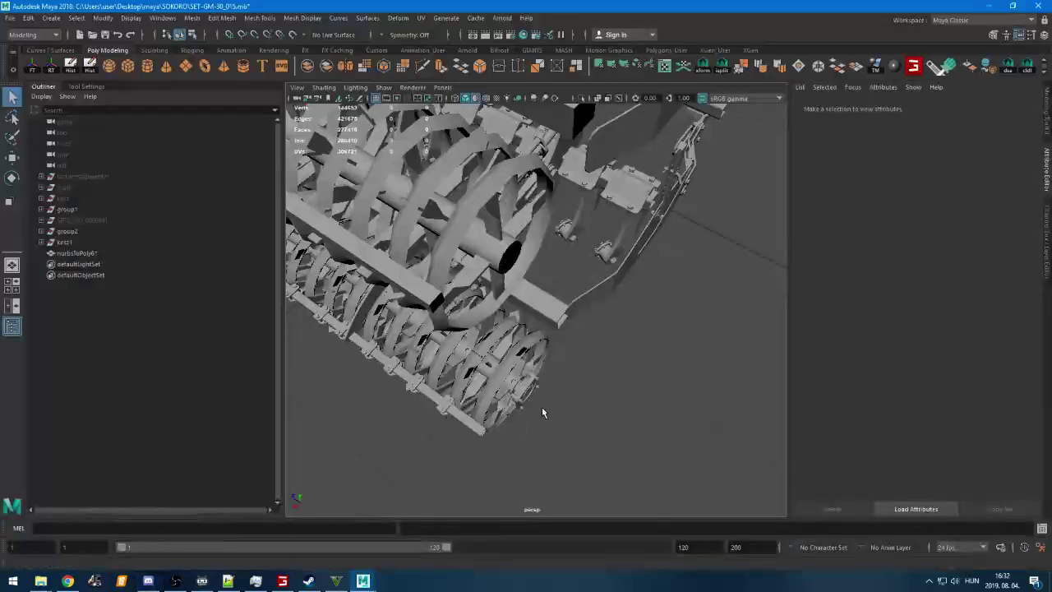
{"action": "key", "text": "alt+Tab"}
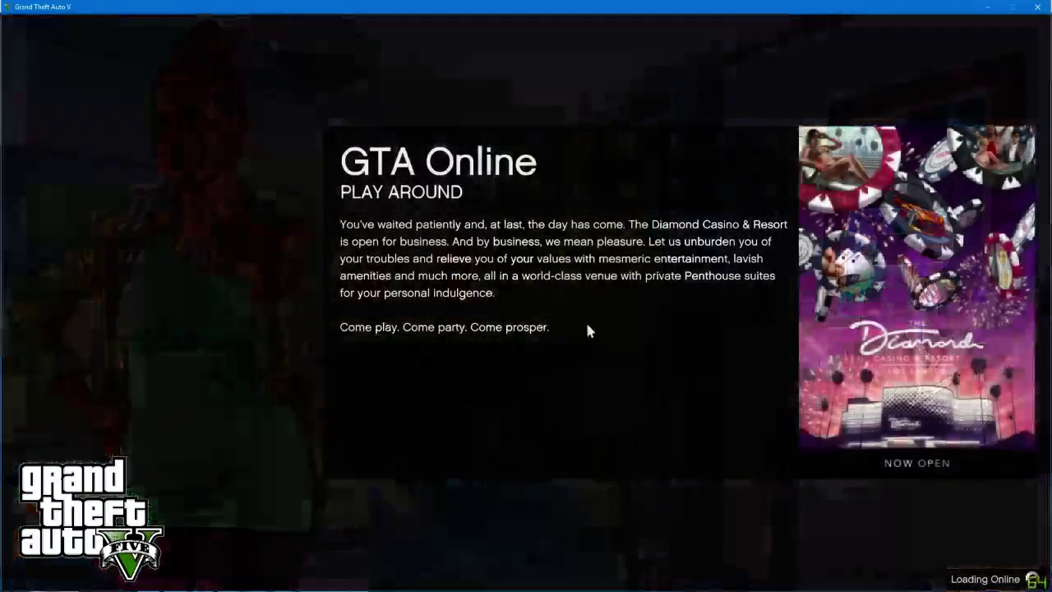
{"action": "key", "text": "alt+Tab"}
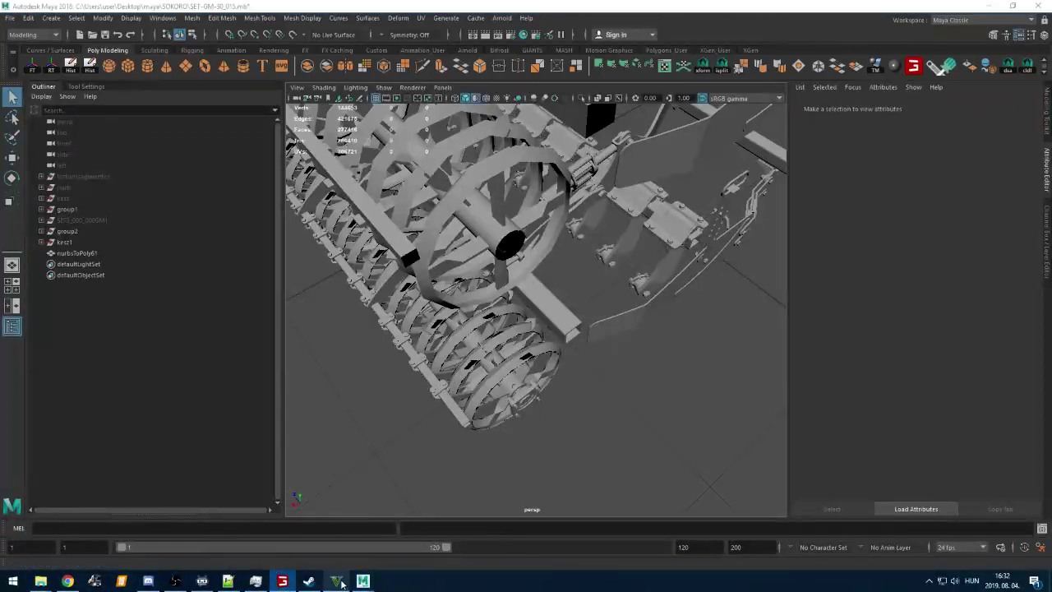
{"action": "left_click", "coordinate": [310, 557]}
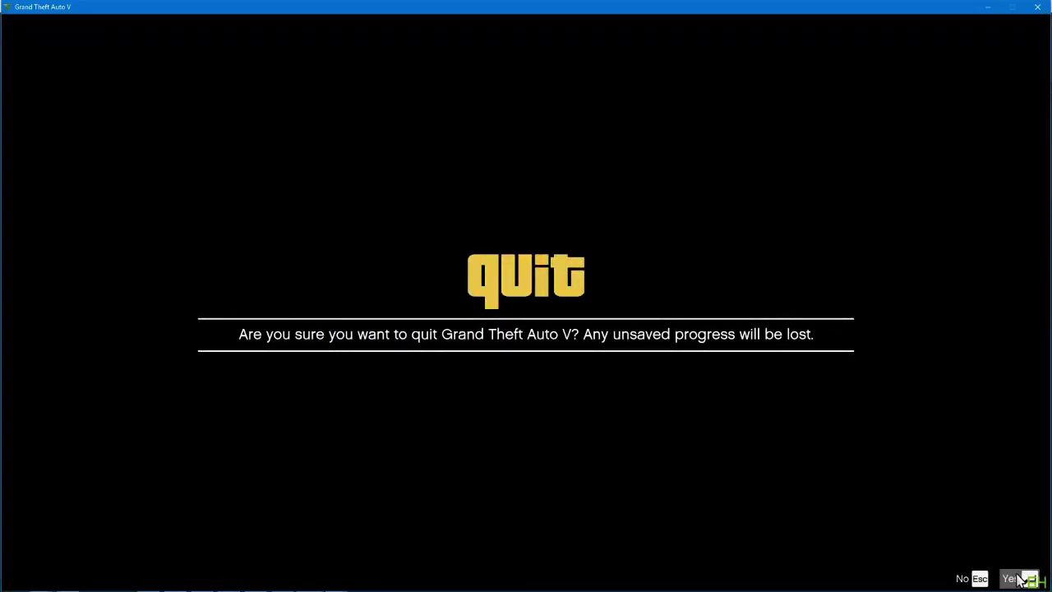
{"action": "key", "text": "alt+Tab"}
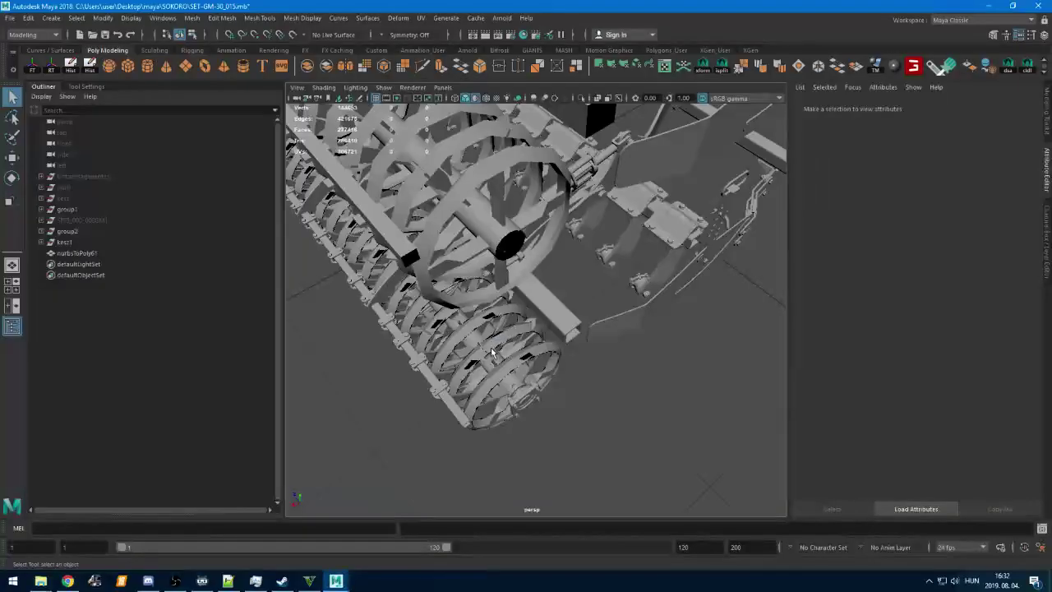
Examine the upper and lower ring rollers, the ring spokes on the central shaft and the crossbeams
{"action": "left_click_drag", "start_coordinate": [491, 351], "coordinate": [545, 339], "text": "alt"}
{"action": "middle_click_drag", "start_coordinate": [546, 338], "coordinate": [548, 363], "text": "alt"}
{"action": "left_click_drag", "start_coordinate": [548, 363], "coordinate": [631, 325], "text": "alt"}
{"action": "left_click_drag", "start_coordinate": [666, 294], "coordinate": [678, 336], "text": "alt"}
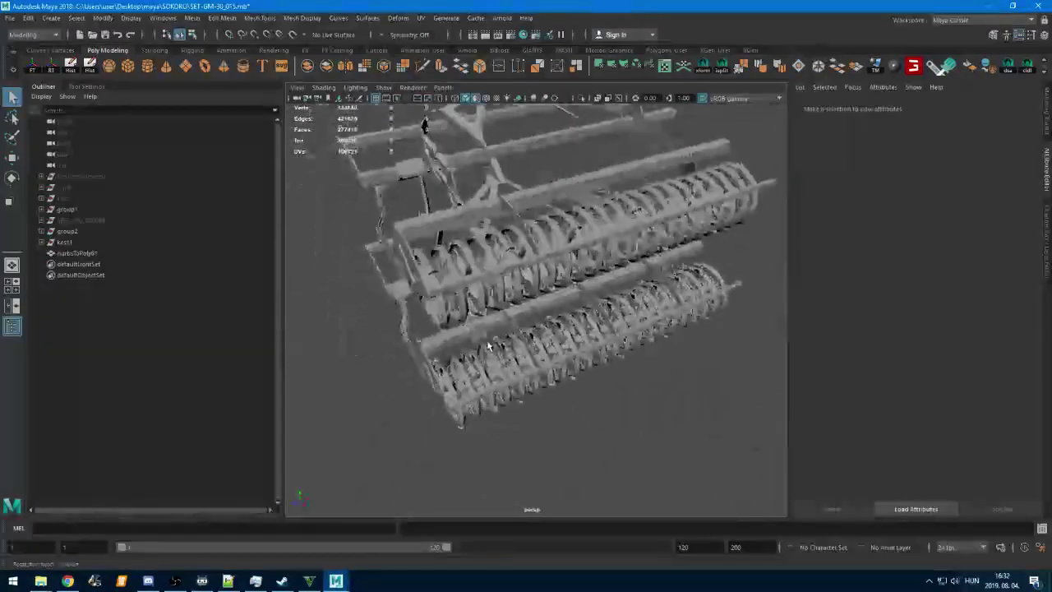
{"action": "left_click", "coordinate": [464, 324]}
{"action": "scroll", "coordinate": [467, 326], "scroll_direction": "up", "scroll_amount": 10}
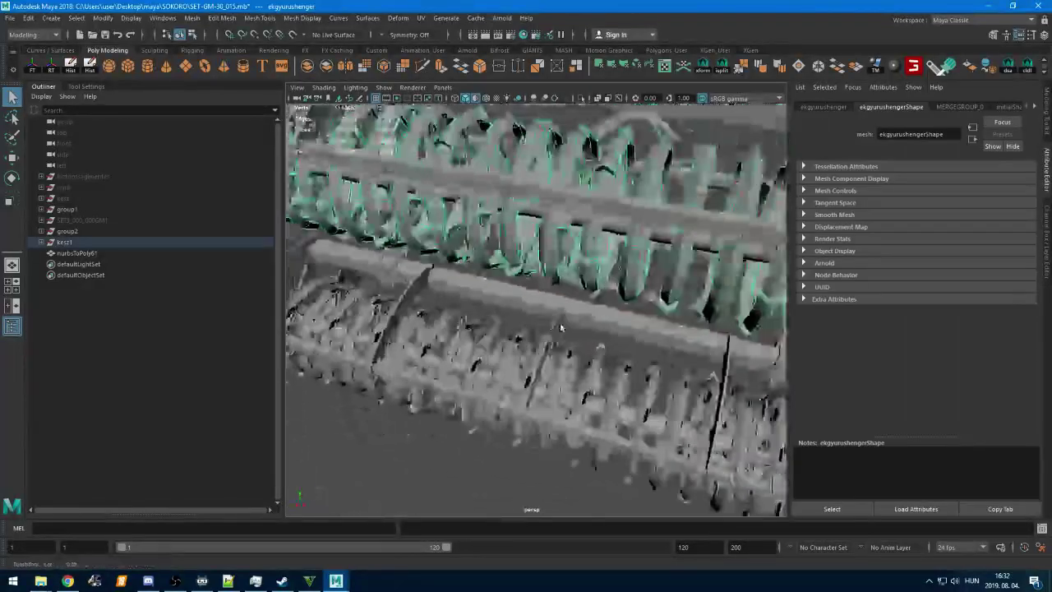
{"action": "left_click_drag", "start_coordinate": [468, 327], "coordinate": [512, 387], "text": "alt"}
{"action": "right_click_drag", "start_coordinate": [512, 387], "coordinate": [551, 476], "text": "alt"}
{"action": "left_click_drag", "start_coordinate": [551, 476], "coordinate": [665, 291], "text": "alt"}
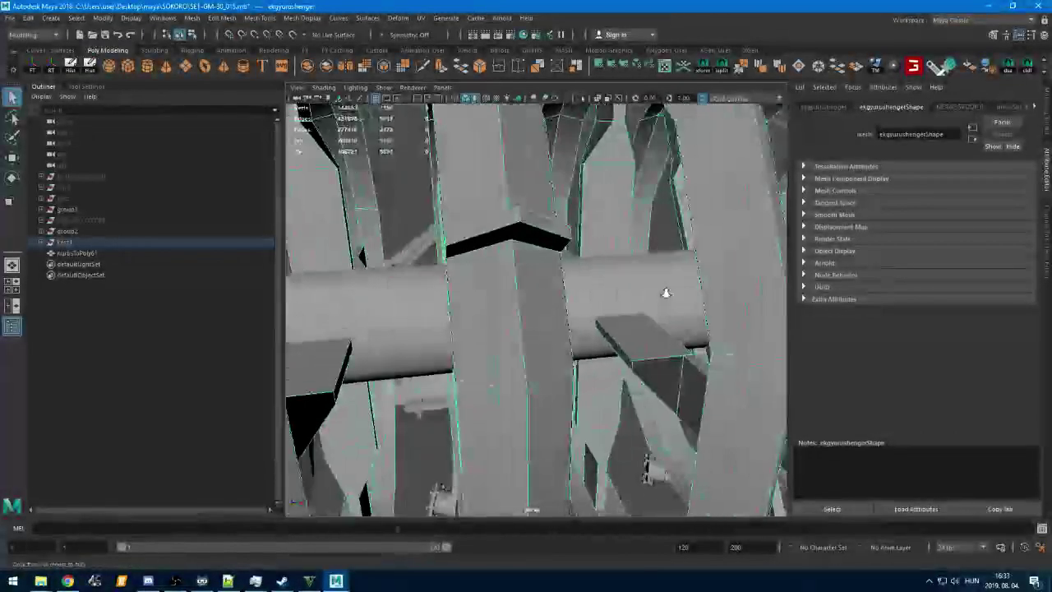
{"action": "right_click_drag", "start_coordinate": [665, 291], "coordinate": [575, 354], "text": "alt"}
{"action": "middle_click_drag", "start_coordinate": [649, 370], "coordinate": [669, 270], "text": "alt"}
{"action": "right_click_drag", "start_coordinate": [669, 271], "coordinate": [535, 356], "text": "alt"}
{"action": "left_click_drag", "start_coordinate": [535, 356], "coordinate": [534, 411], "text": "alt"}
{"action": "left_click_drag", "start_coordinate": [534, 304], "coordinate": [502, 321], "text": "alt"}
{"action": "left_click", "coordinate": [305, 368]}
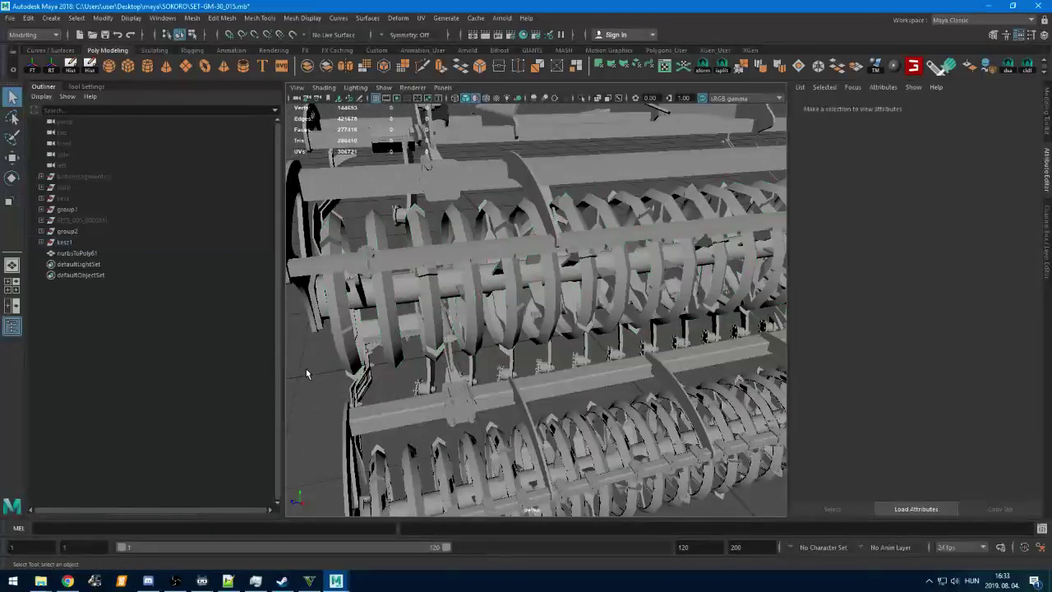
Inspect the round tube between the mounting plates up close and its place on the harrow frame
{"action": "left_click_drag", "start_coordinate": [306, 368], "coordinate": [546, 304], "text": "alt"}
{"action": "left_click", "coordinate": [547, 305]}
{"action": "scroll", "coordinate": [635, 387], "scroll_direction": "down", "scroll_amount": 4}
{"action": "left_click_drag", "start_coordinate": [636, 387], "coordinate": [518, 326], "text": "alt"}
{"action": "left_click", "coordinate": [500, 302]}
{"action": "key", "text": "f"}
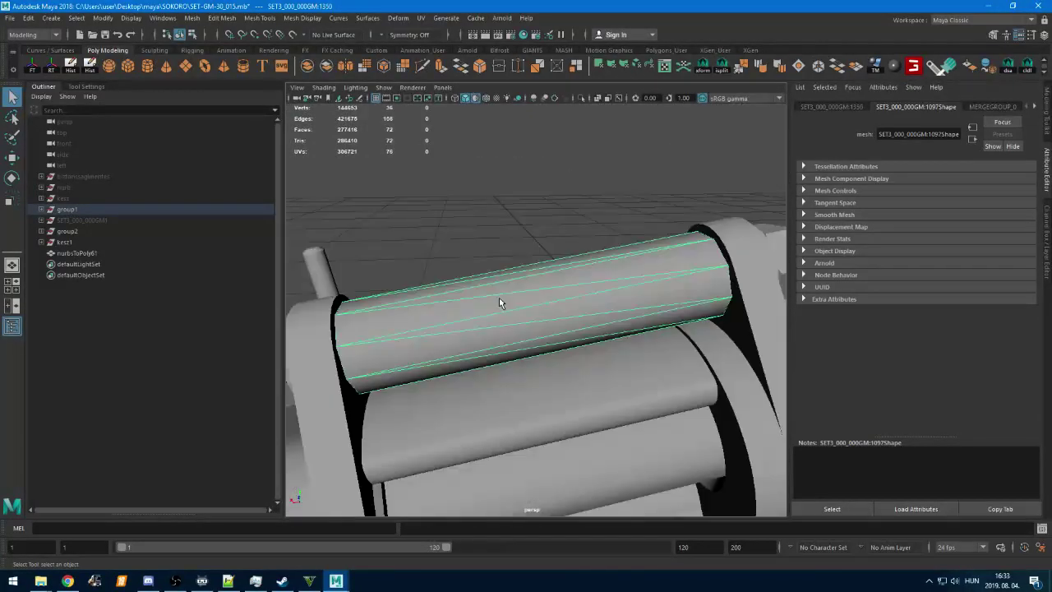
{"action": "scroll", "coordinate": [507, 296], "scroll_direction": "down", "scroll_amount": 6}
{"action": "middle_click_drag", "start_coordinate": [518, 219], "coordinate": [513, 480], "text": "alt"}
{"action": "left_click_drag", "start_coordinate": [514, 480], "coordinate": [435, 270], "text": "alt"}
{"action": "scroll", "coordinate": [558, 340], "scroll_direction": "down", "scroll_amount": 6}
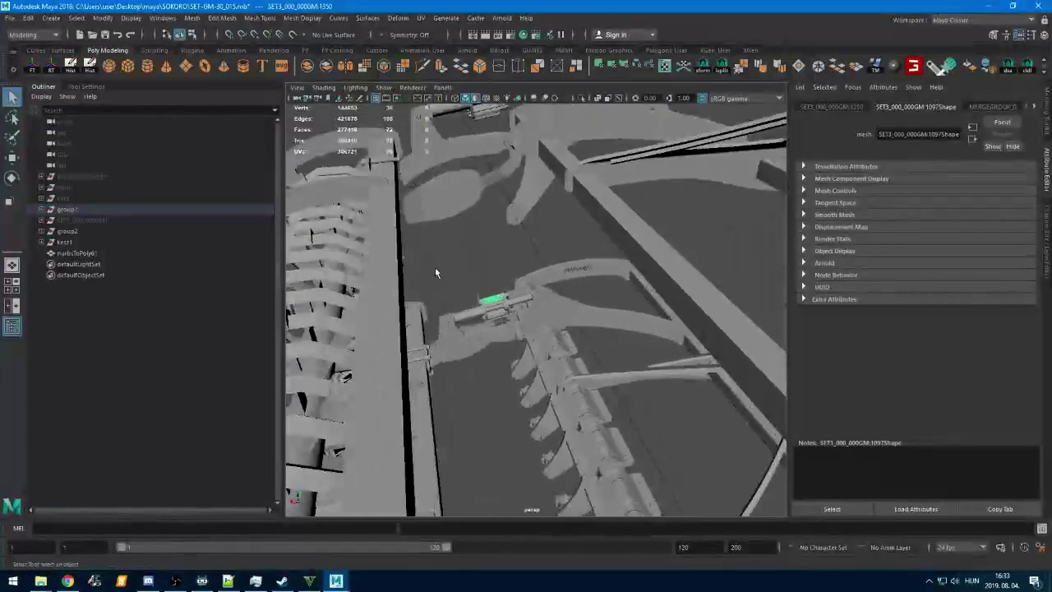
Delete the outermost disc arm of the row together with its hub and bolts
{"action": "scroll", "coordinate": [450, 294], "scroll_direction": "up", "scroll_amount": 5}
{"action": "left_click_drag", "start_coordinate": [540, 328], "coordinate": [562, 445], "text": "alt"}
{"action": "scroll", "coordinate": [559, 321], "scroll_direction": "up", "scroll_amount": 2}
{"action": "middle_click_drag", "start_coordinate": [563, 434], "coordinate": [569, 376], "text": "alt"}
{"action": "left_click", "coordinate": [484, 293]}
{"action": "middle_click_drag", "start_coordinate": [486, 413], "coordinate": [524, 269], "text": "alt"}
{"action": "left_click_drag", "start_coordinate": [496, 331], "coordinate": [592, 386], "text": "alt"}
{"action": "right_click_drag", "start_coordinate": [629, 237], "coordinate": [632, 450], "text": "alt"}
{"action": "left_click_drag", "start_coordinate": [632, 451], "coordinate": [589, 398], "text": "alt"}
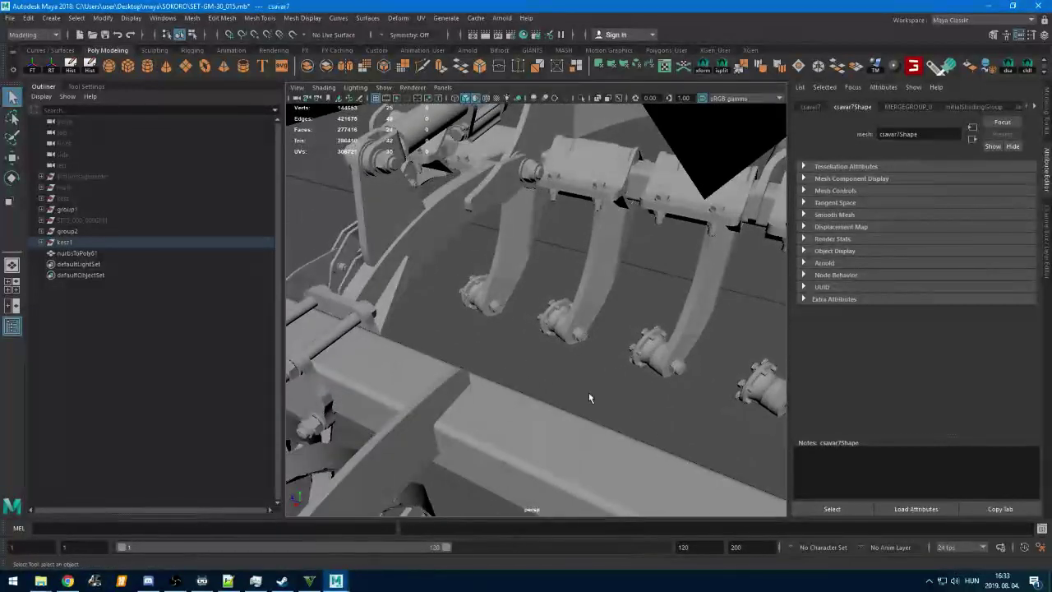
{"action": "key", "text": "Delete"}
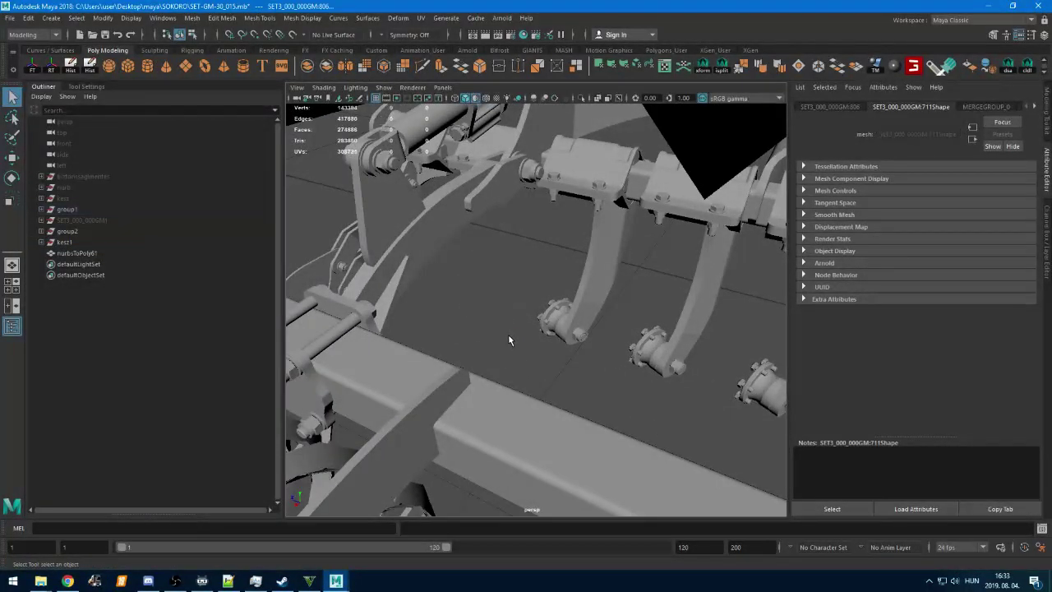
Try to delete the next disc arm in the row together with its hub, and undo the attempt
{"action": "left_click_drag", "start_coordinate": [523, 286], "coordinate": [572, 333]}
{"action": "key", "text": "Delete"}
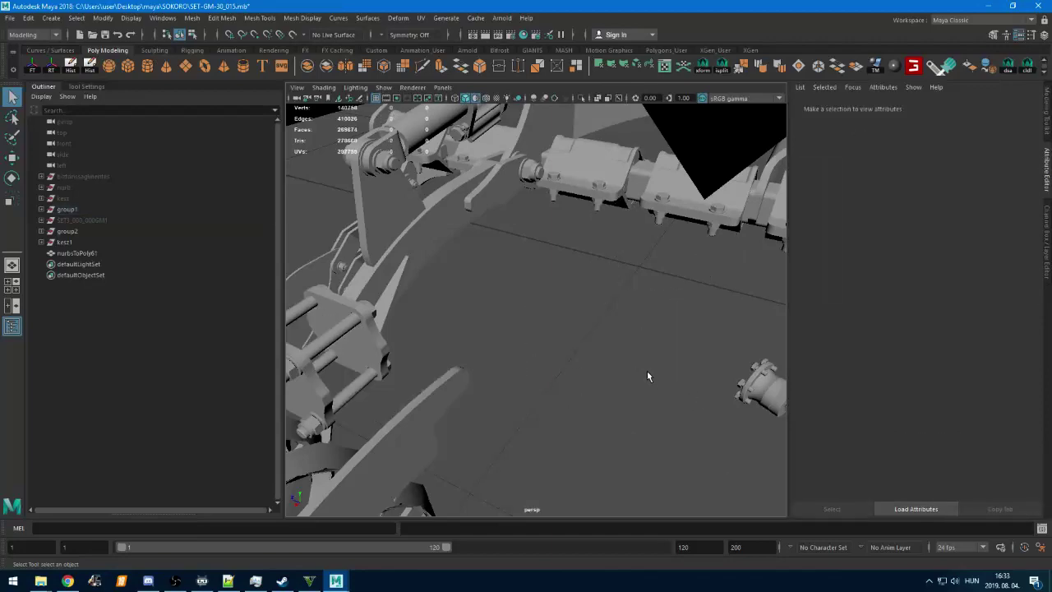
{"action": "key", "text": "ctrl+z"}
{"action": "left_click_drag", "start_coordinate": [536, 306], "coordinate": [599, 359]}
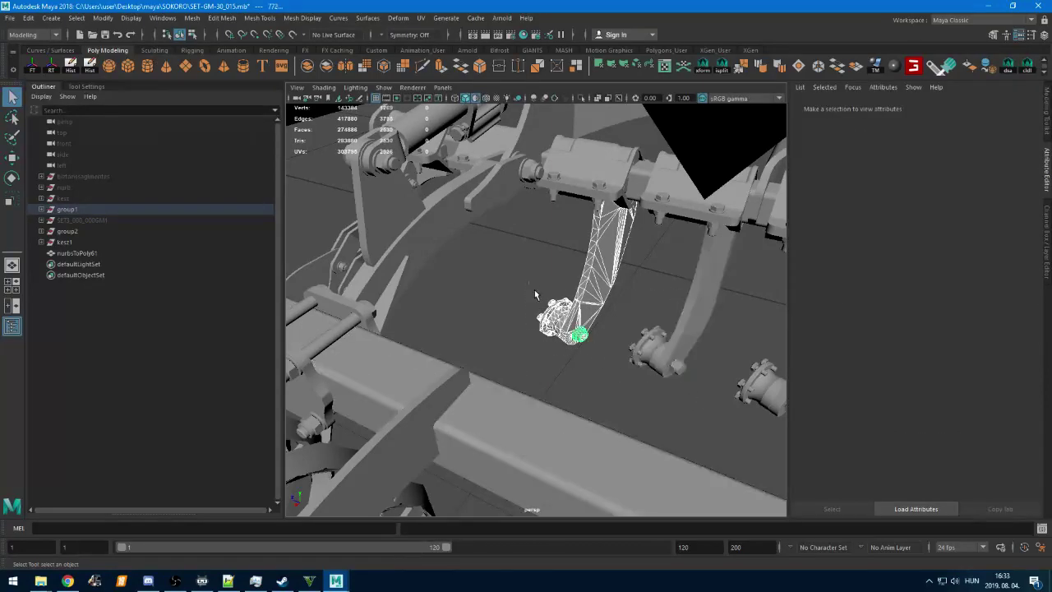
{"action": "key", "text": "ctrl+z"}
{"action": "key", "text": "ctrl+z"}
{"action": "key", "text": "ctrl+z"}
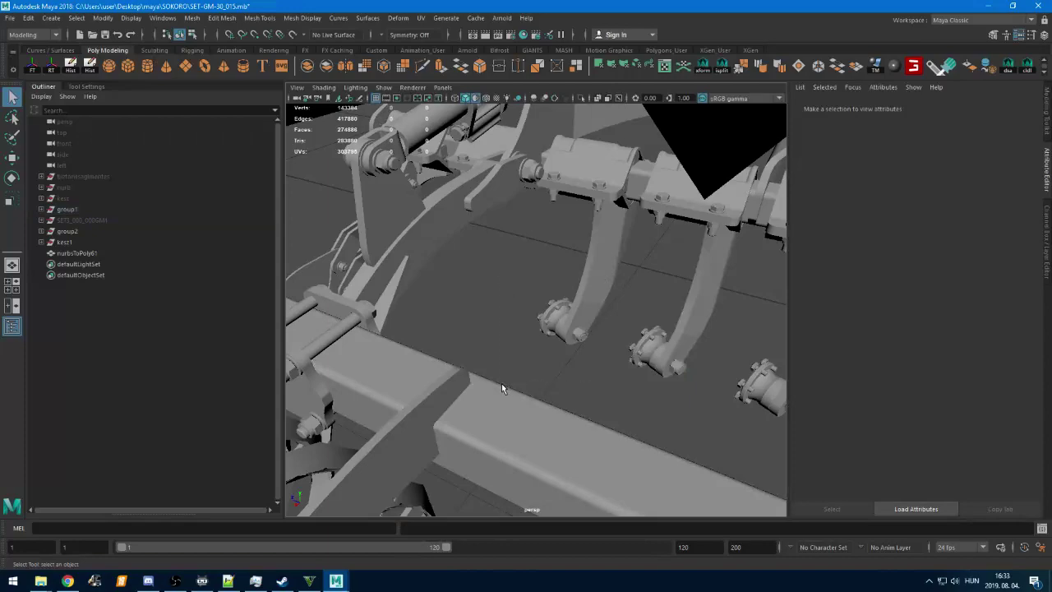
{"action": "left_click", "coordinate": [517, 349]}
Switch to Grand Theft Auto V and end its process through Task Manager
{"action": "left_click", "coordinate": [311, 582]}
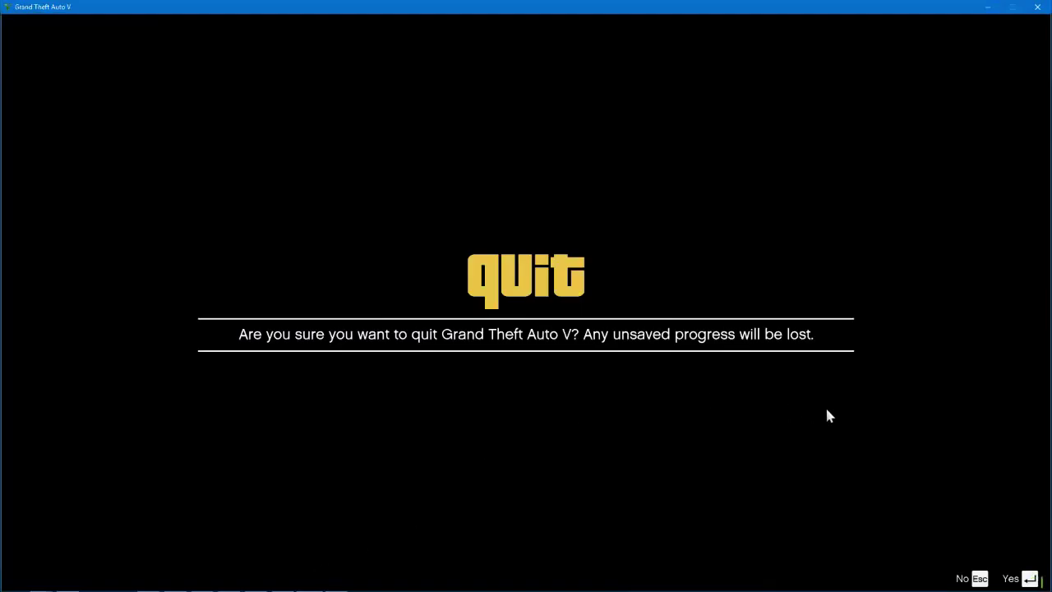
{"action": "key", "text": "alt+Tab"}
{"action": "key", "text": "alt+Tab"}
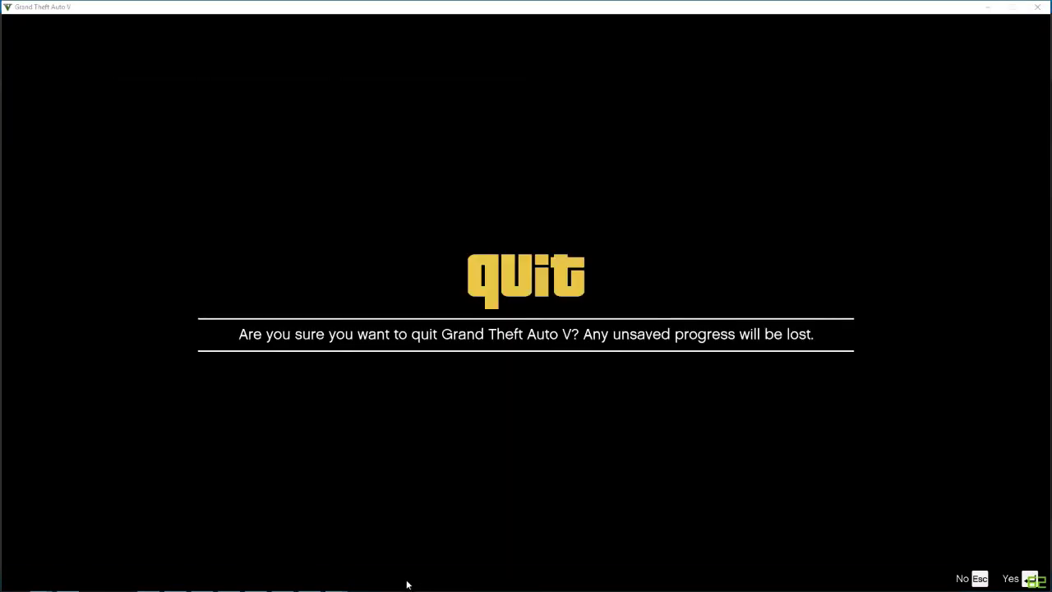
{"action": "key", "text": "super"}
{"action": "right_click", "coordinate": [425, 586]}
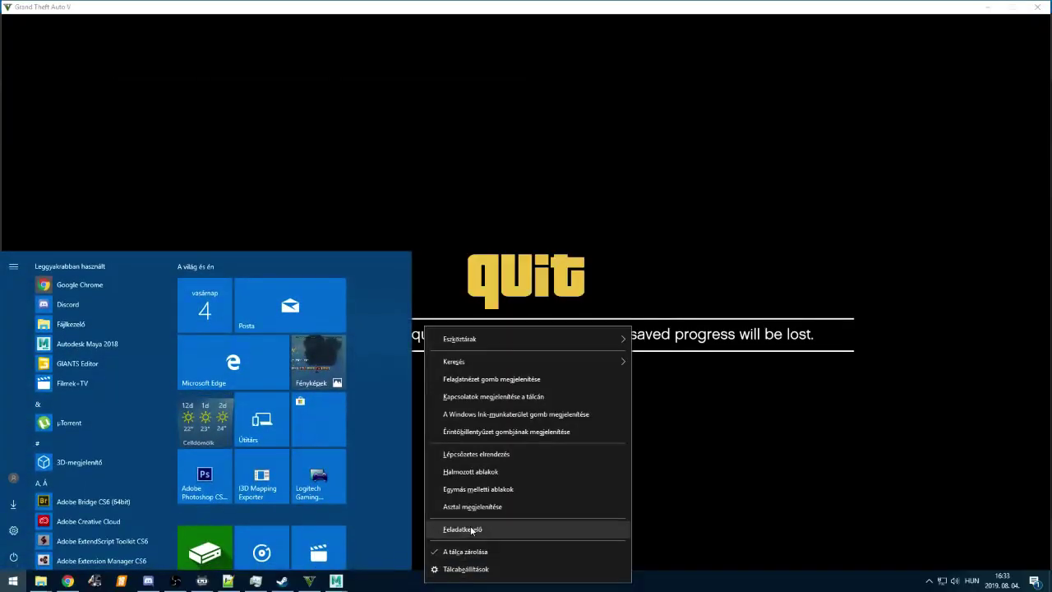
{"action": "left_click", "coordinate": [470, 530]}
{"action": "left_click", "coordinate": [278, 202]}
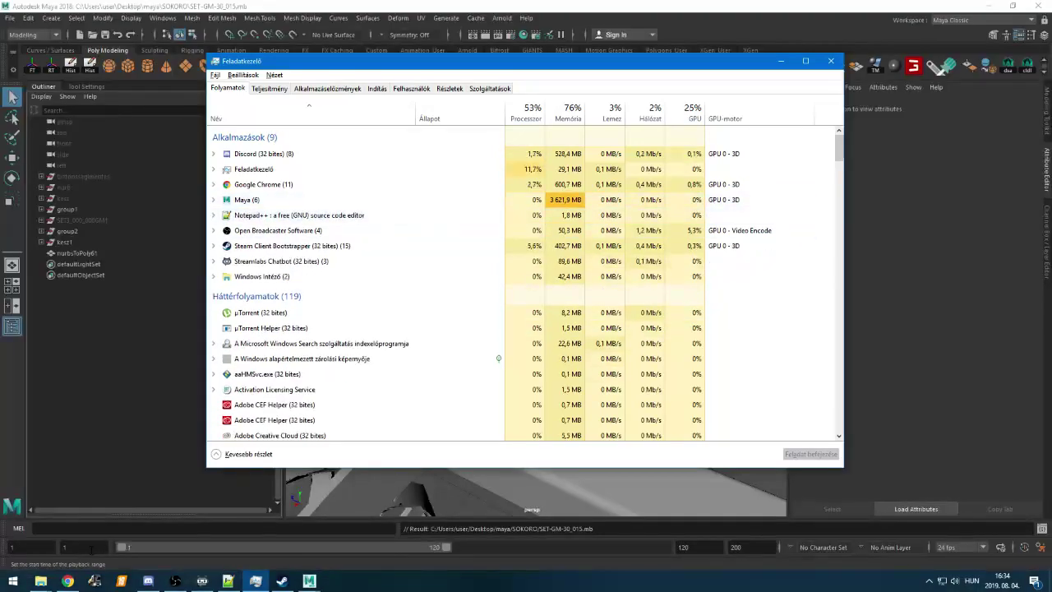
{"action": "left_click", "coordinate": [12, 581]}
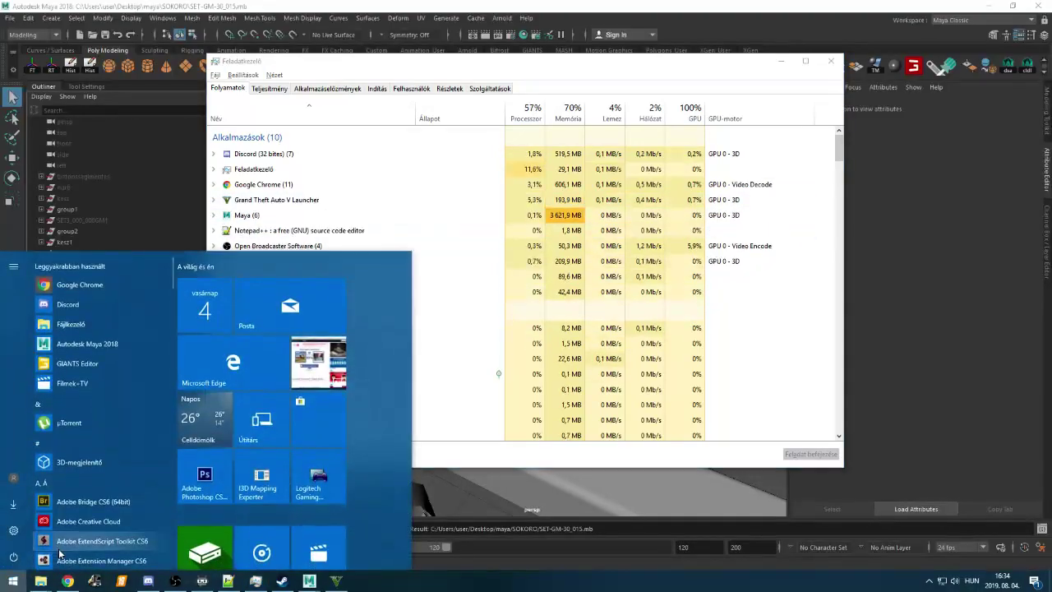
{"action": "scroll", "coordinate": [85, 399], "scroll_direction": "down", "scroll_amount": 5}
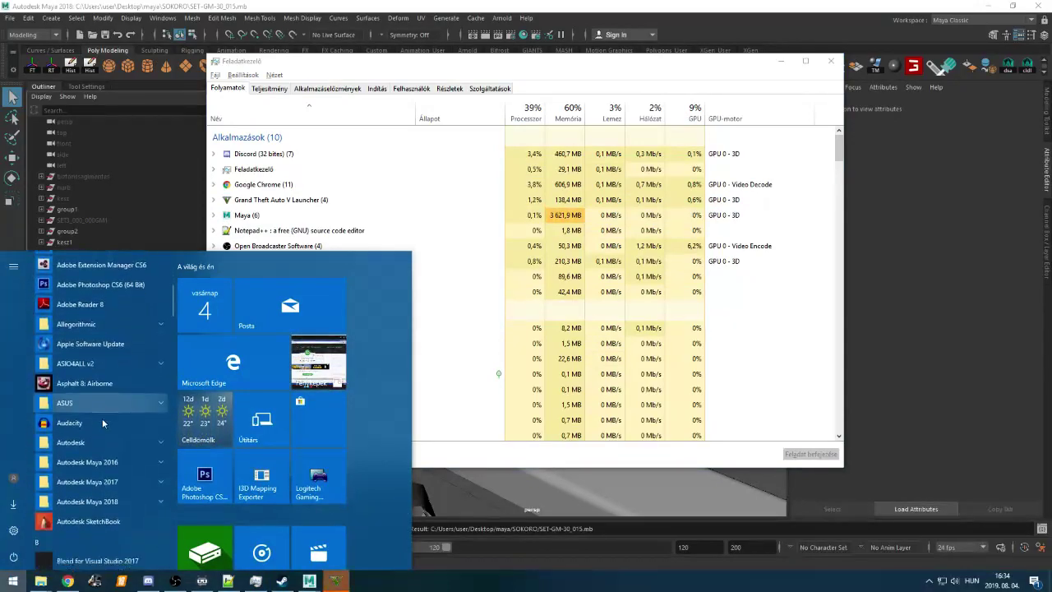
{"action": "scroll", "coordinate": [102, 421], "scroll_direction": "down", "scroll_amount": 2}
{"action": "type", "text": "g"}
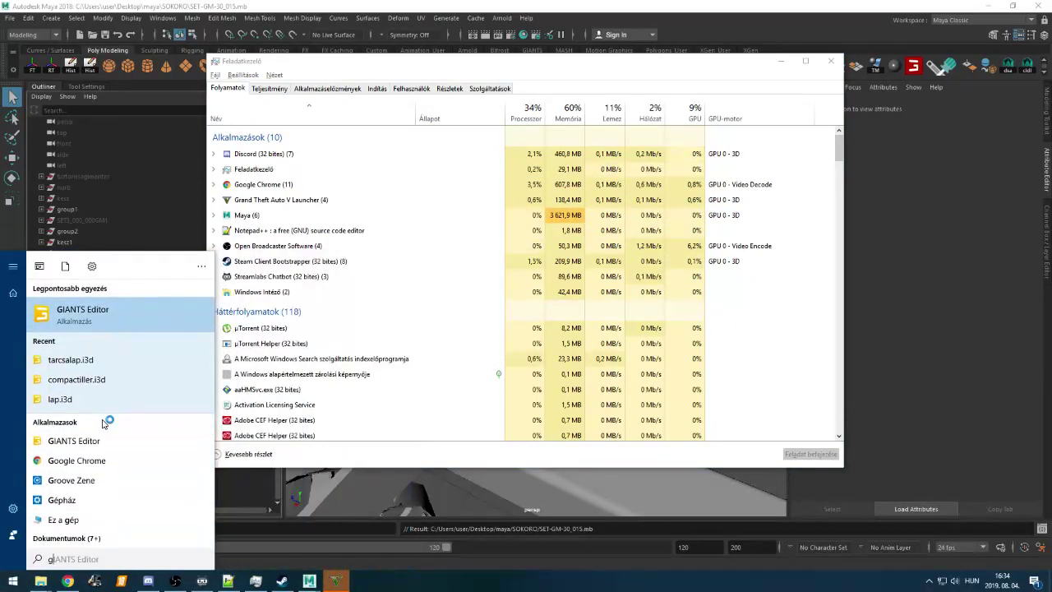
Close the Grand Theft Auto V launcher and try to start the game from the Steam library
{"action": "left_click", "coordinate": [337, 582]}
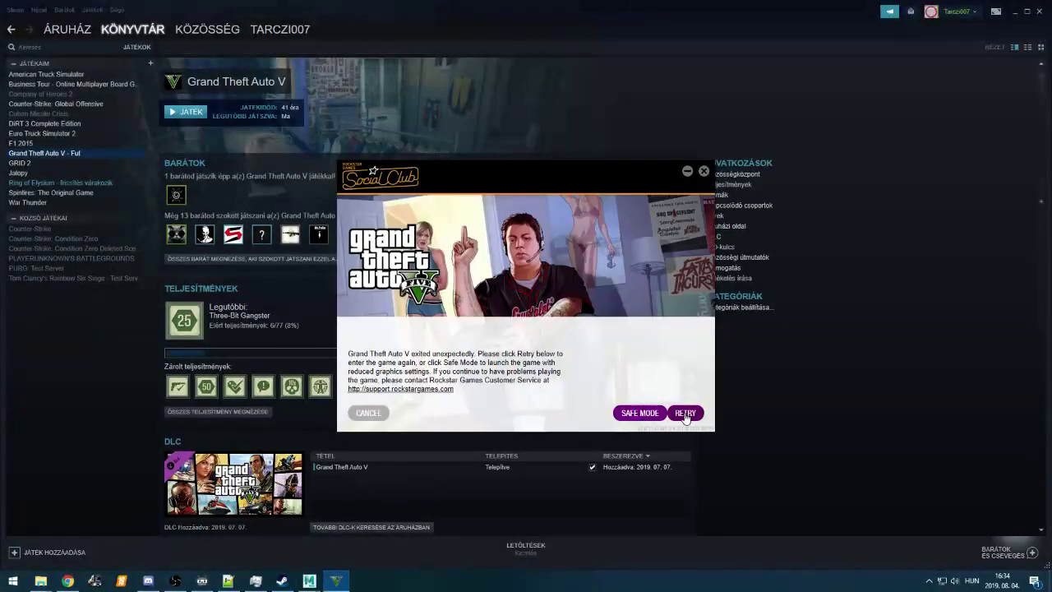
{"action": "left_click", "coordinate": [702, 172]}
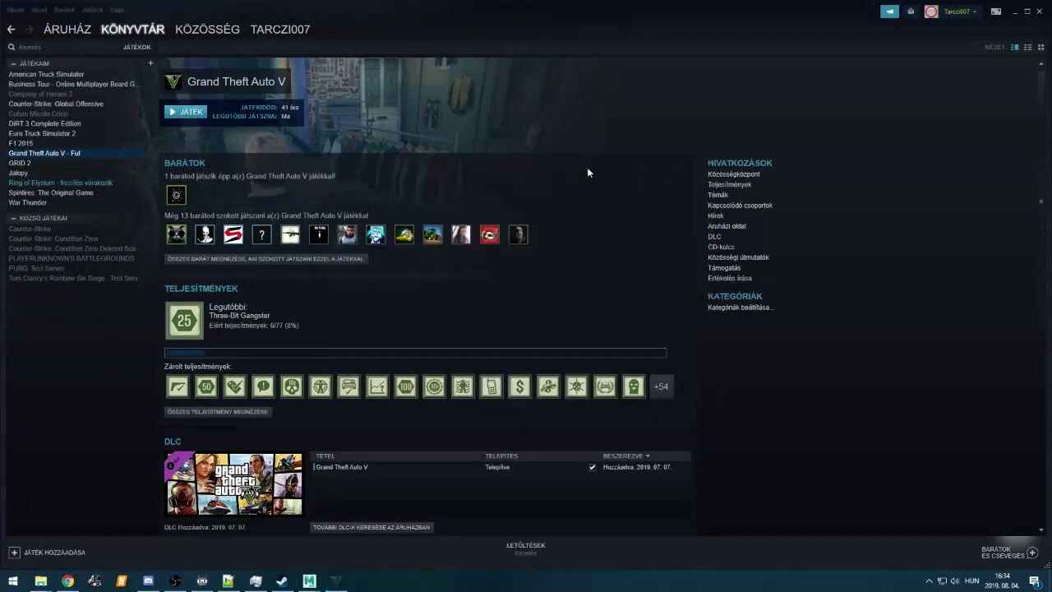
{"action": "right_click", "coordinate": [65, 154]}
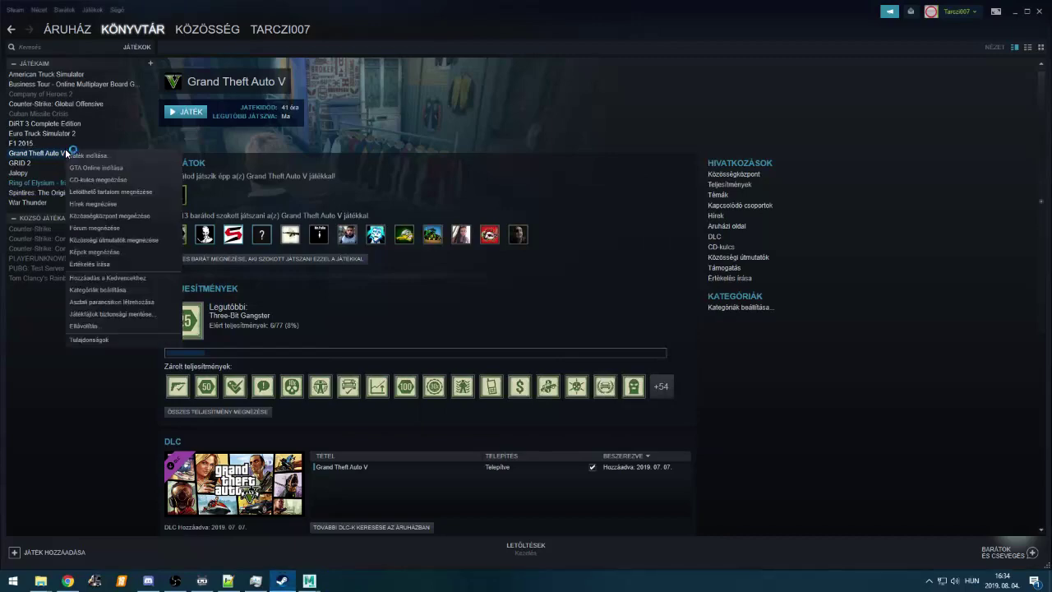
{"action": "left_click", "coordinate": [116, 159]}
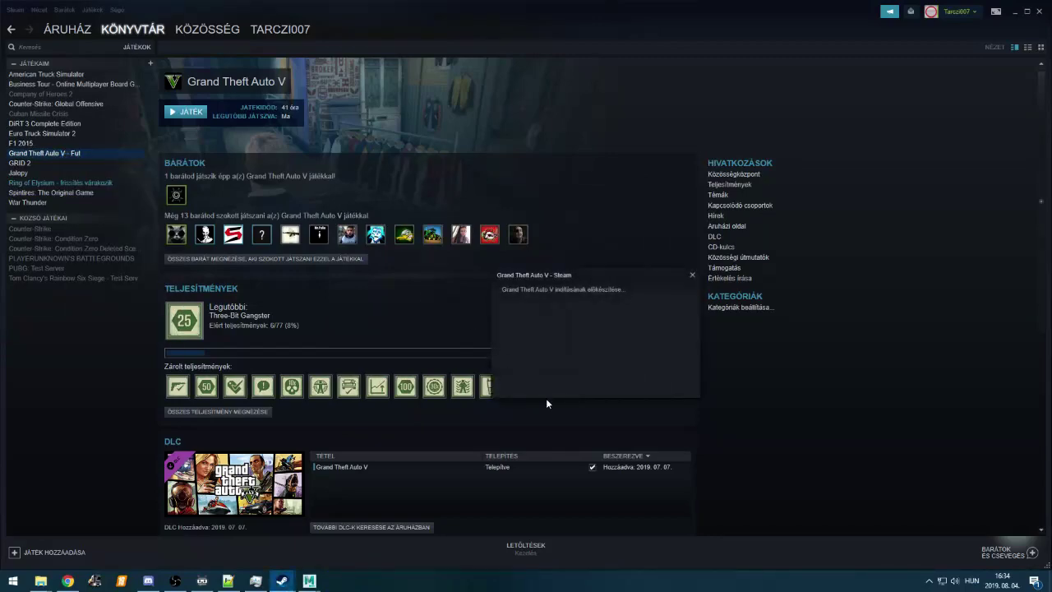
{"action": "left_click", "coordinate": [691, 275]}
Check the running processes in Task Manager and close it
{"action": "right_click", "coordinate": [428, 581]}
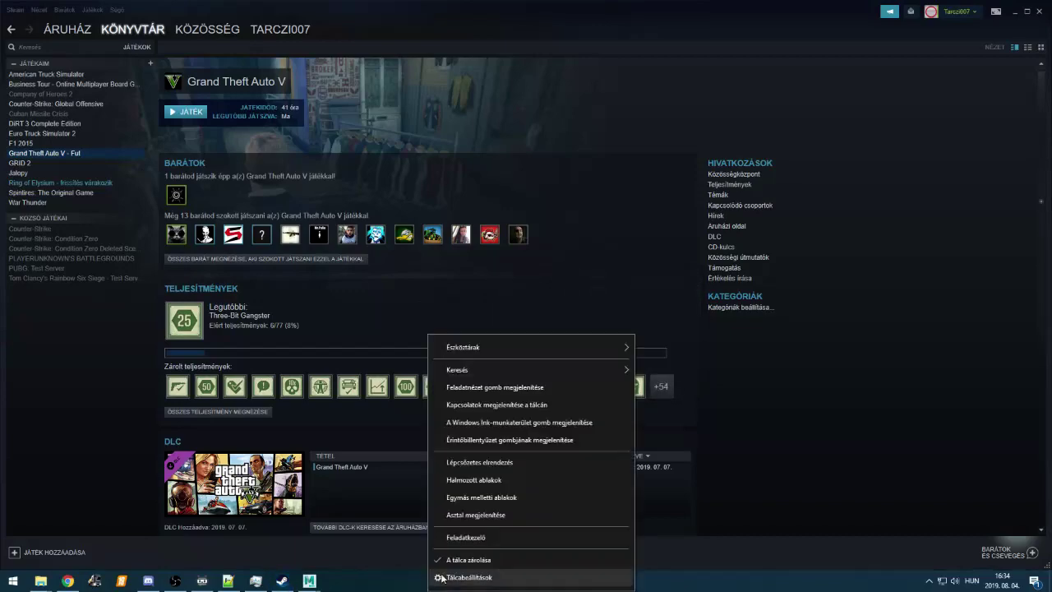
{"action": "left_click", "coordinate": [497, 537]}
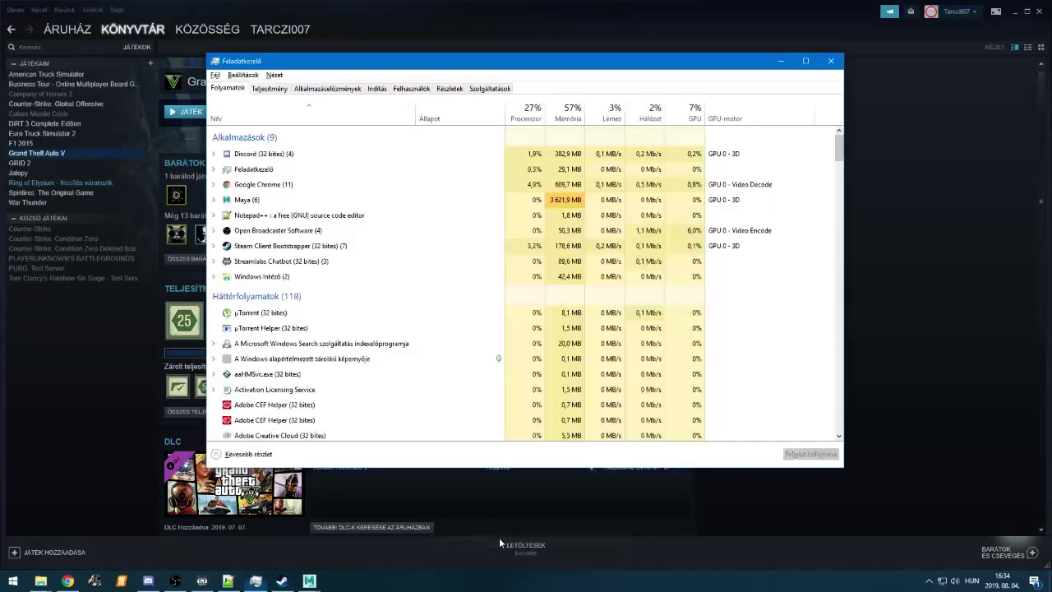
{"action": "left_click", "coordinate": [827, 62]}
Start Grand Theft Auto V in its standard mode from the Steam library and switch back to Maya
{"action": "left_click", "coordinate": [186, 111]}
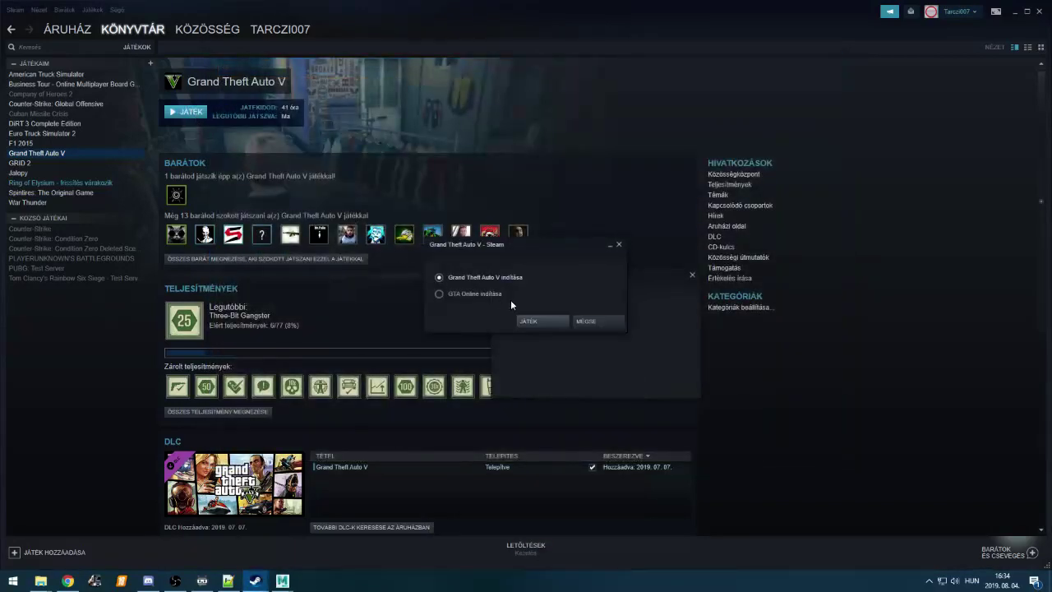
{"action": "left_click", "coordinate": [538, 321]}
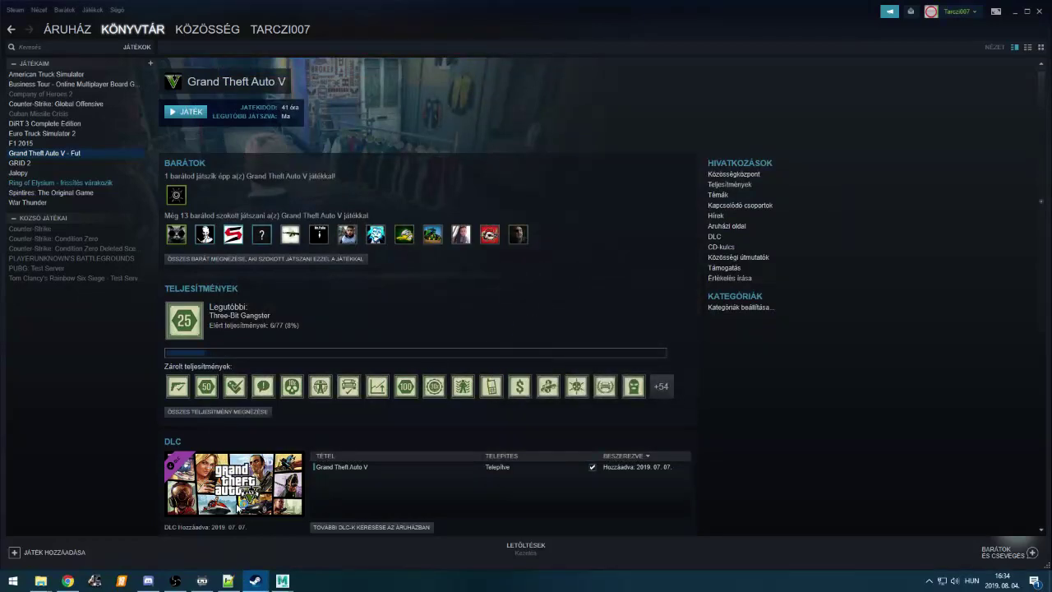
{"action": "mouse_move", "coordinate": [175, 581]}
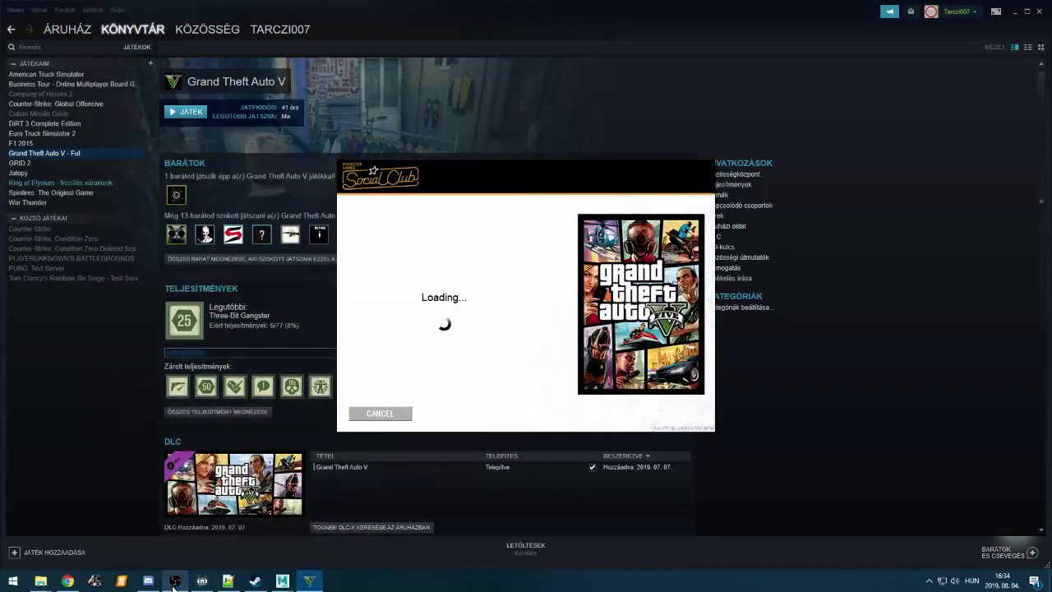
{"action": "mouse_move", "coordinate": [284, 584]}
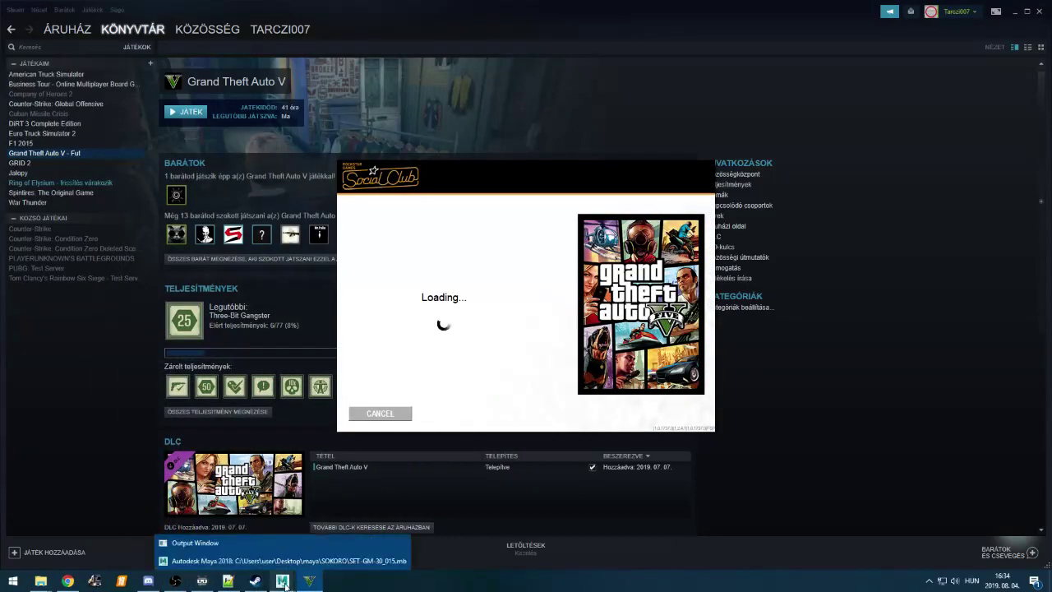
{"action": "left_click", "coordinate": [282, 561]}
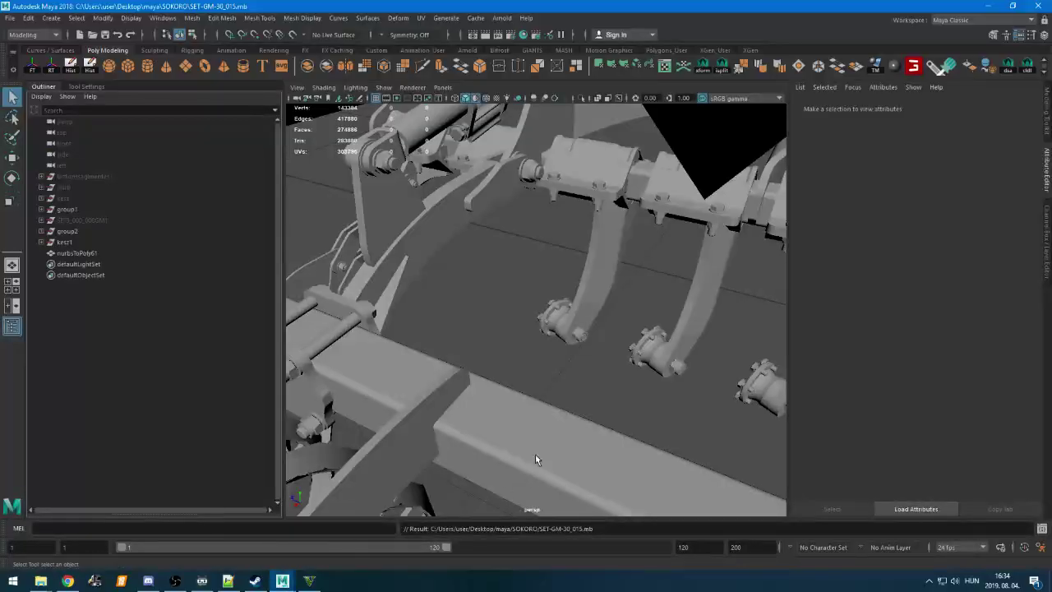
Select one disc arm with its hub and locate its meshes inside group1 in the Outliner
{"action": "left_click_drag", "start_coordinate": [568, 348], "coordinate": [517, 349], "text": "alt"}
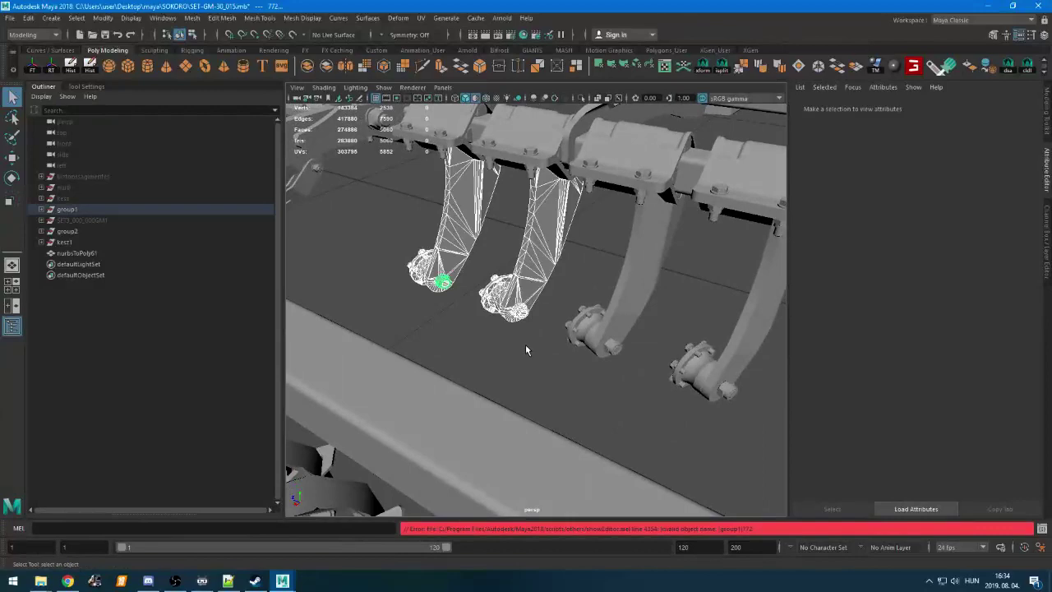
{"action": "left_click", "coordinate": [528, 341]}
{"action": "left_click_drag", "start_coordinate": [549, 304], "coordinate": [483, 313]}
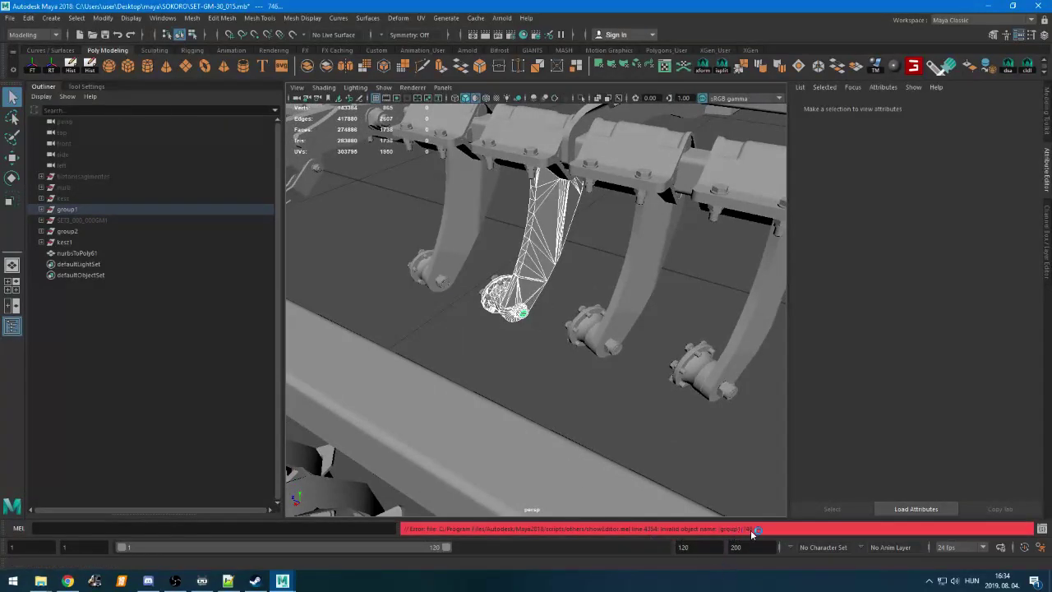
{"action": "left_click", "coordinate": [41, 209]}
{"action": "scroll", "coordinate": [67, 269], "scroll_direction": "down", "scroll_amount": 20}
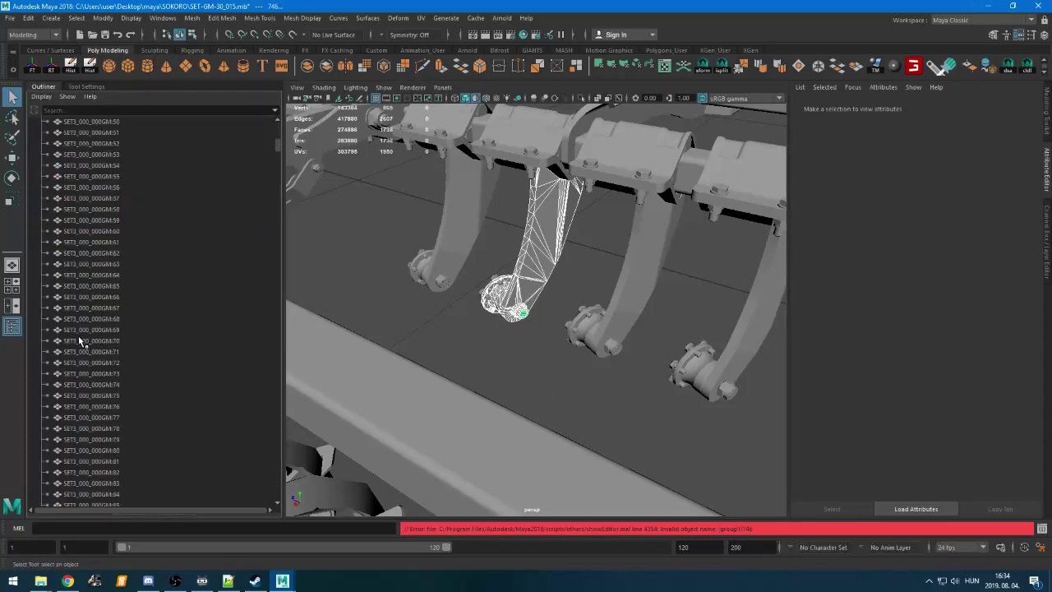
{"action": "scroll", "coordinate": [86, 353], "scroll_direction": "up", "scroll_amount": 5}
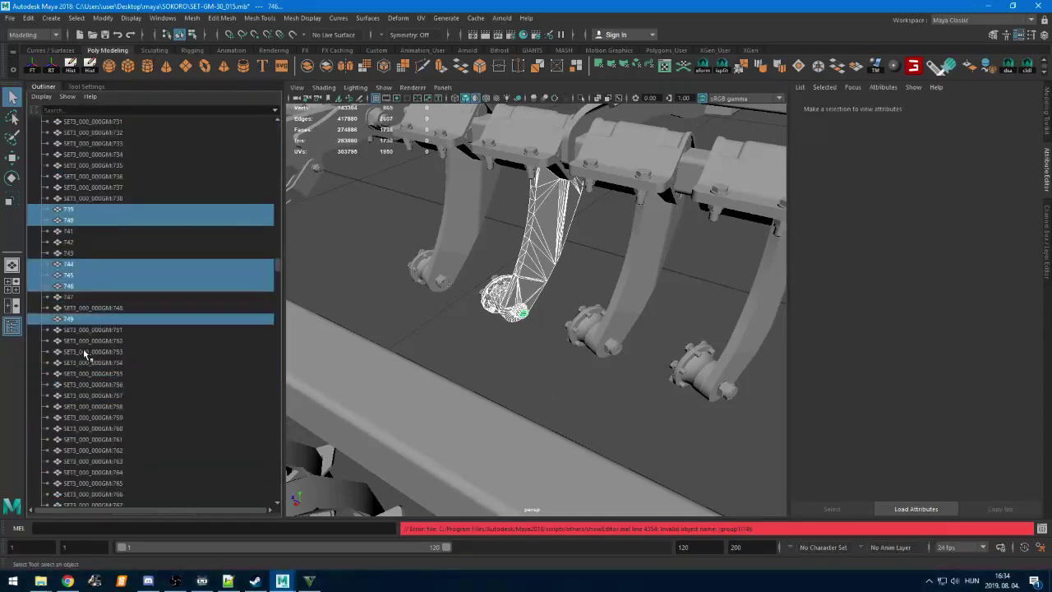
Try to rename the disc arm's numbered meshes 740, 739 and 741 with letter names such as "asdasd"
{"action": "double_click", "coordinate": [69, 221]}
{"action": "type", "text": "ads"}
{"action": "key", "text": "Return"}
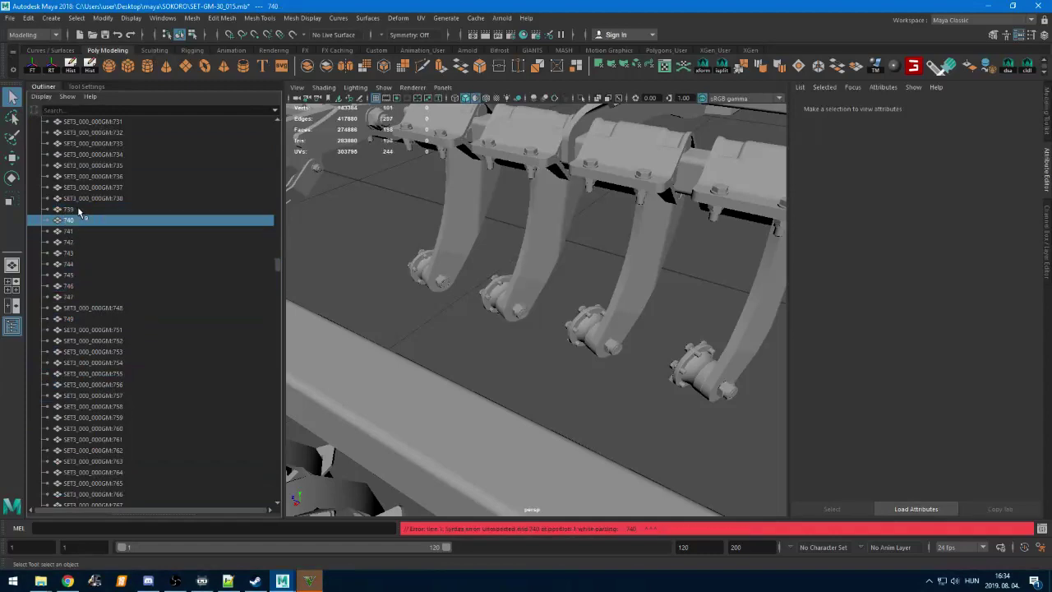
{"action": "double_click", "coordinate": [78, 209]}
{"action": "type", "text": "ads"}
{"action": "key", "text": "Return"}
{"action": "left_click", "coordinate": [92, 231]}
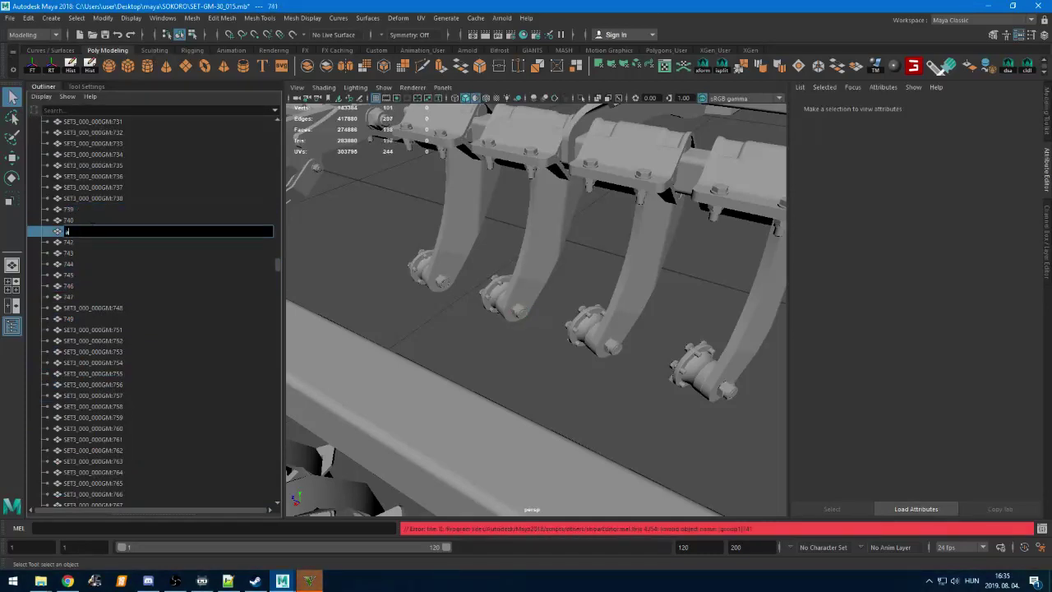
{"action": "left_click", "coordinate": [89, 211]}
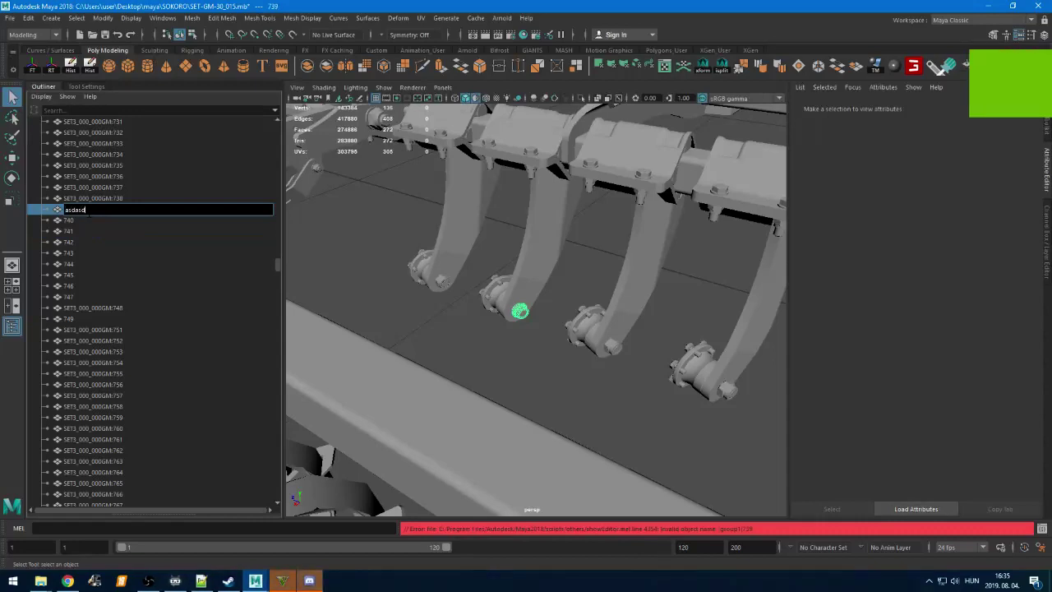
Select the disc arm's meshes 739 to 747 and 749 in the Outliner, and check which part mesh 748 is
{"action": "left_click", "coordinate": [82, 296], "text": "shift"}
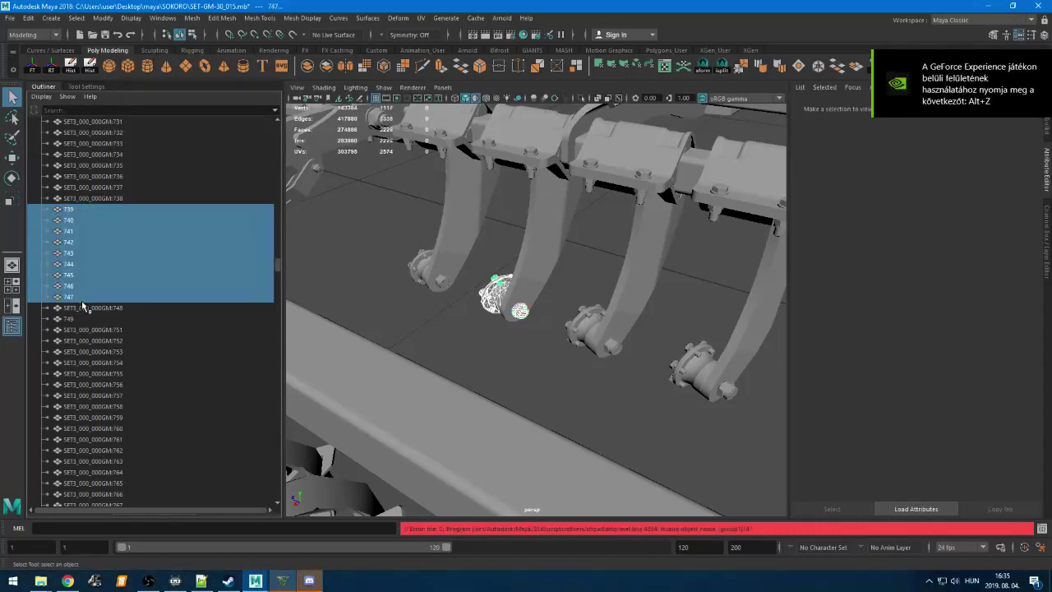
{"action": "left_click", "coordinate": [89, 318], "text": "ctrl"}
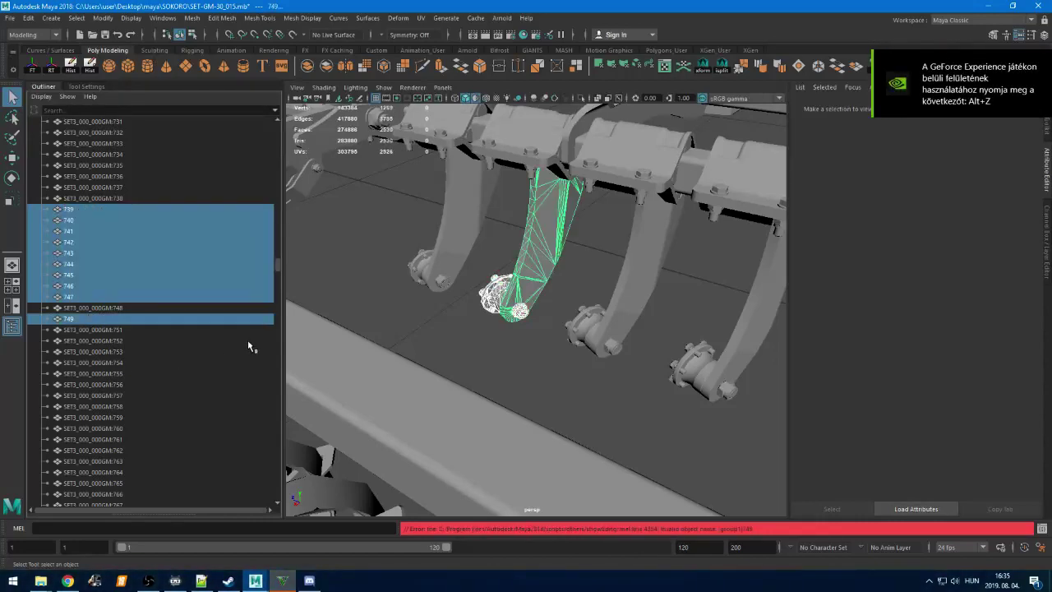
{"action": "key", "text": "w"}
{"action": "left_click", "coordinate": [92, 307]}
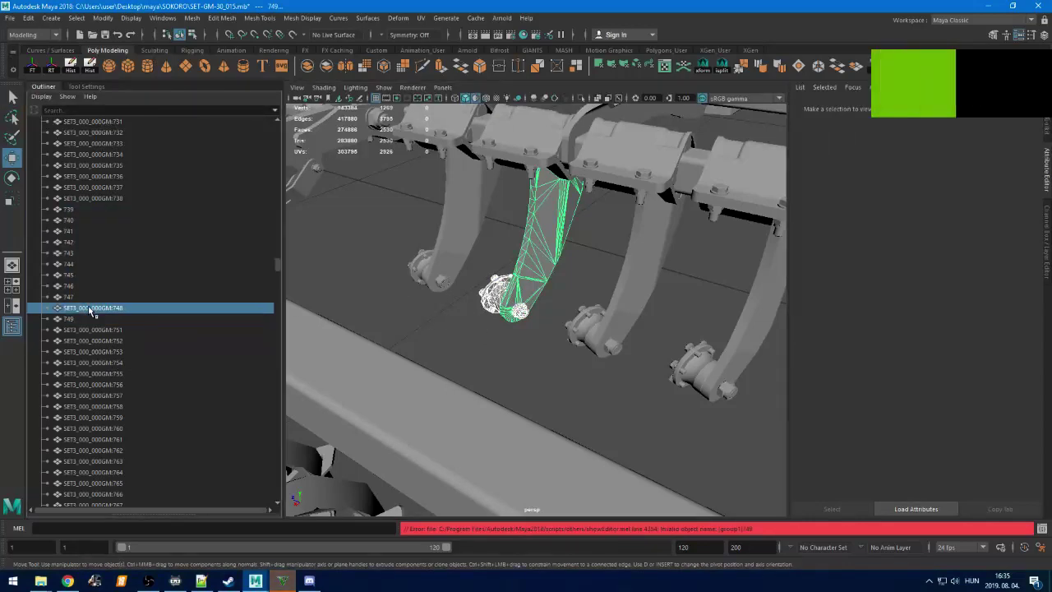
Delete the clamp plate and its front bolts on the crossbar between the outer clamp and the hydraulic cylinder
{"action": "middle_click_drag", "start_coordinate": [525, 306], "coordinate": [530, 329], "text": "alt"}
{"action": "left_click_drag", "start_coordinate": [530, 329], "coordinate": [575, 347], "text": "alt"}
{"action": "middle_click_drag", "start_coordinate": [394, 362], "coordinate": [545, 334], "text": "alt"}
{"action": "left_click_drag", "start_coordinate": [545, 333], "coordinate": [526, 342], "text": "alt"}
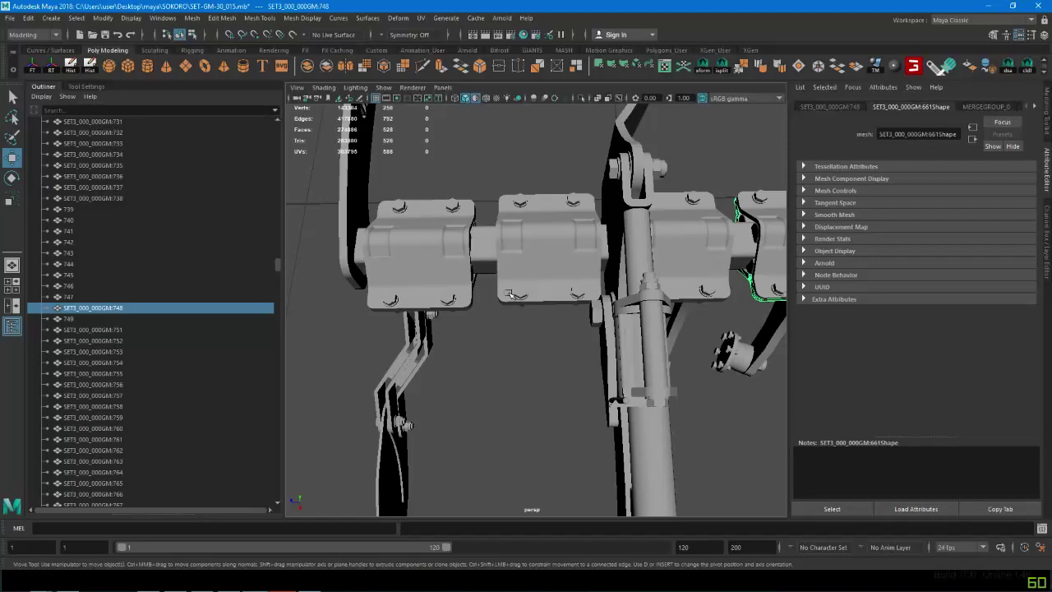
{"action": "mouse_move", "coordinate": [509, 295]}
{"action": "left_mouse_down", "text": "alt"}
{"action": "mouse_move", "coordinate": [534, 304]}
{"action": "mouse_move", "coordinate": [511, 285]}
{"action": "left_mouse_up", "text": "alt"}
{"action": "left_click", "coordinate": [545, 313]}
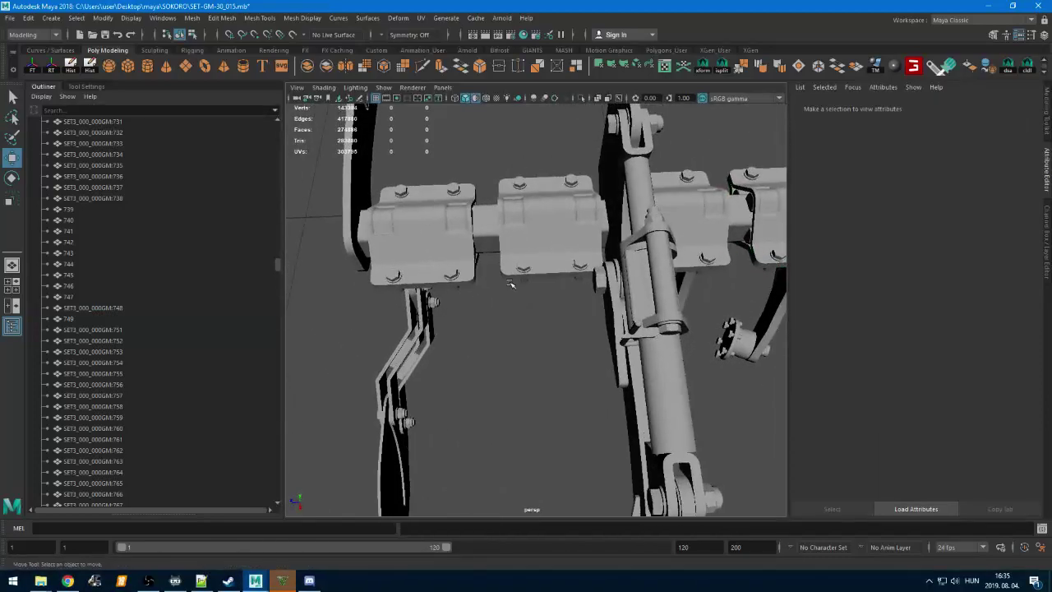
{"action": "left_click_drag", "start_coordinate": [580, 328], "coordinate": [513, 357]}
{"action": "key", "text": "Delete"}
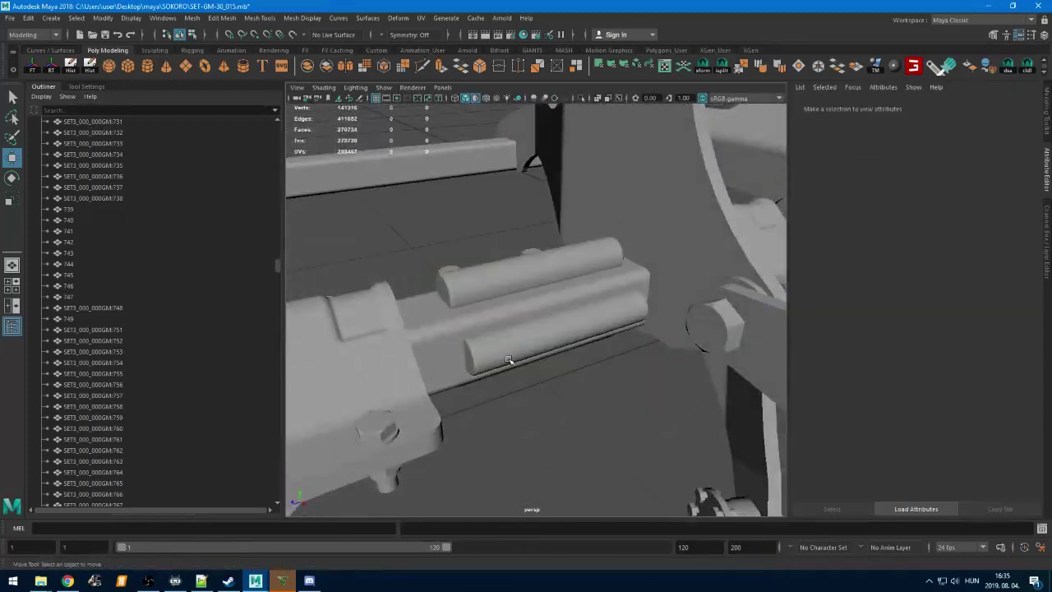
Delete the two round rods on the exposed crossbar section and one loose bolt behind them
{"action": "left_click", "coordinate": [510, 355]}
{"action": "key", "text": "Delete"}
{"action": "left_click", "coordinate": [464, 272]}
{"action": "key", "text": "Delete"}
{"action": "left_click_drag", "start_coordinate": [421, 240], "coordinate": [461, 278]}
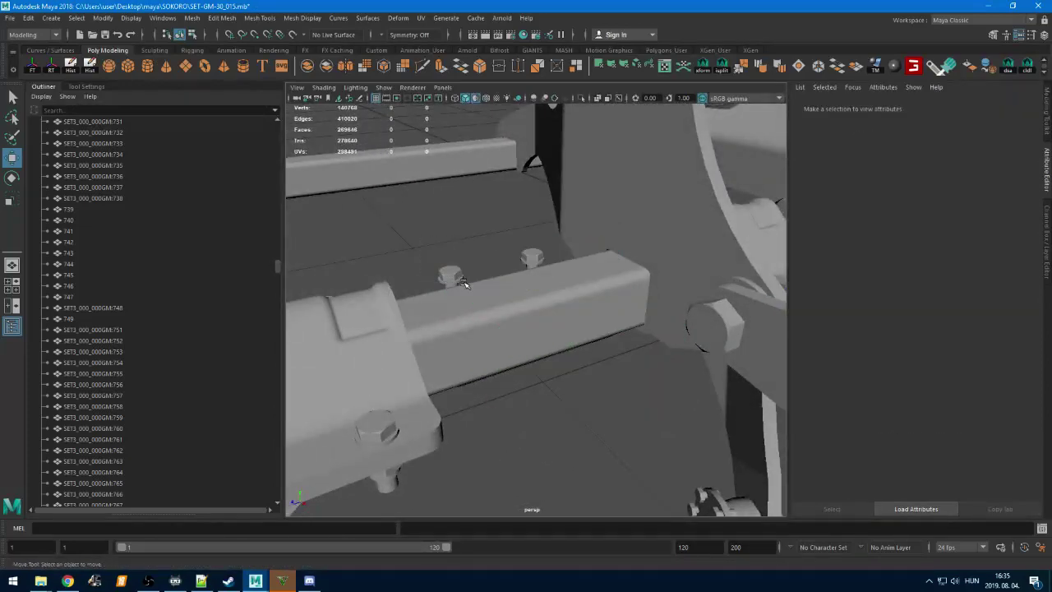
{"action": "left_click", "coordinate": [526, 260]}
{"action": "left_click_drag", "start_coordinate": [514, 239], "coordinate": [530, 261]}
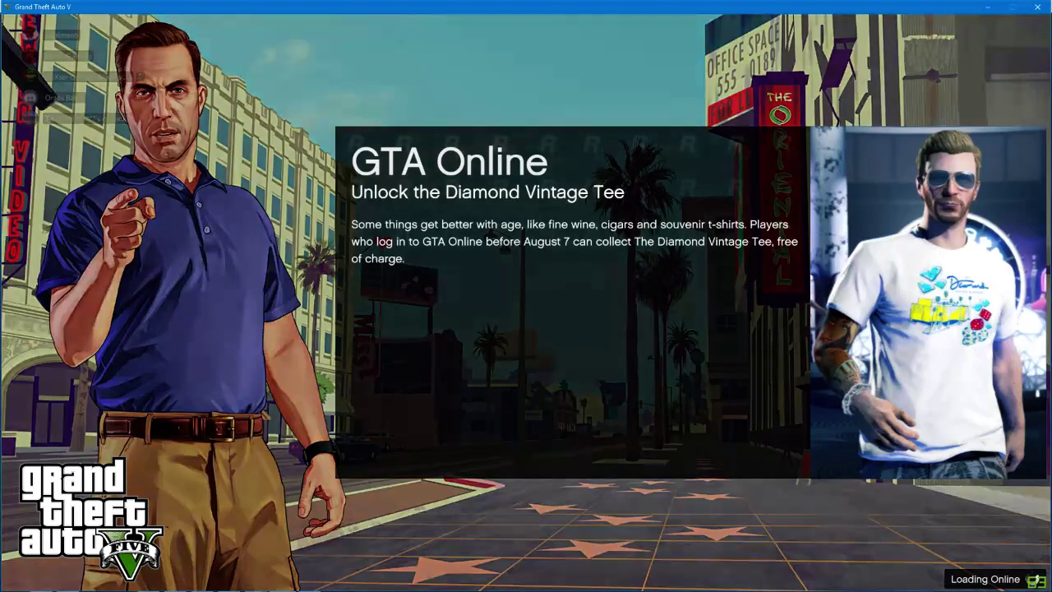
Switch back to Maya and delete the remaining loose bolt, washer and adjacent rod beside the exposed crossbar
{"action": "key", "text": "alt+Tab"}
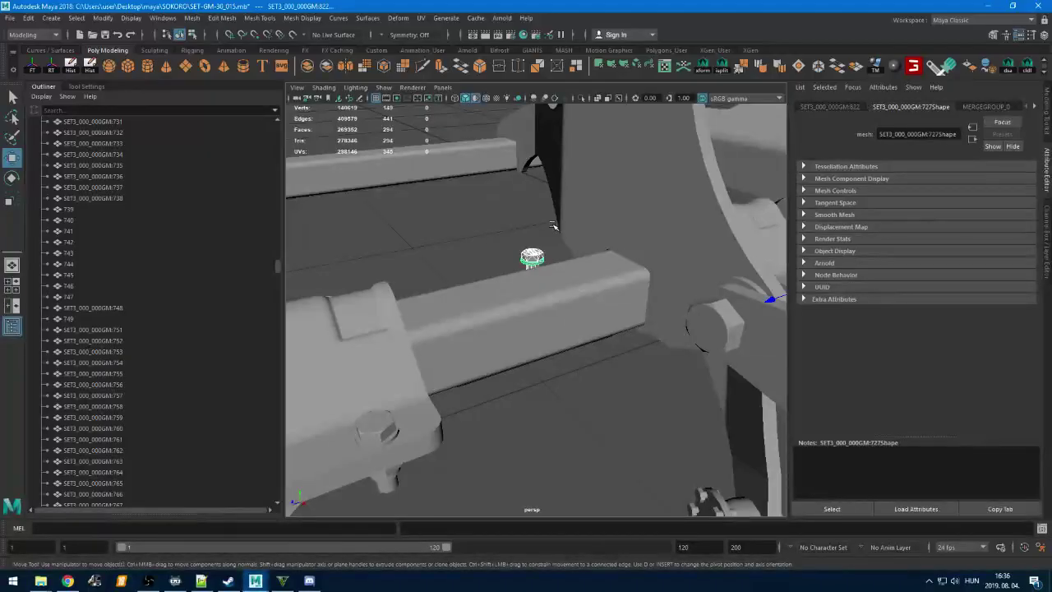
{"action": "left_click", "coordinate": [559, 246]}
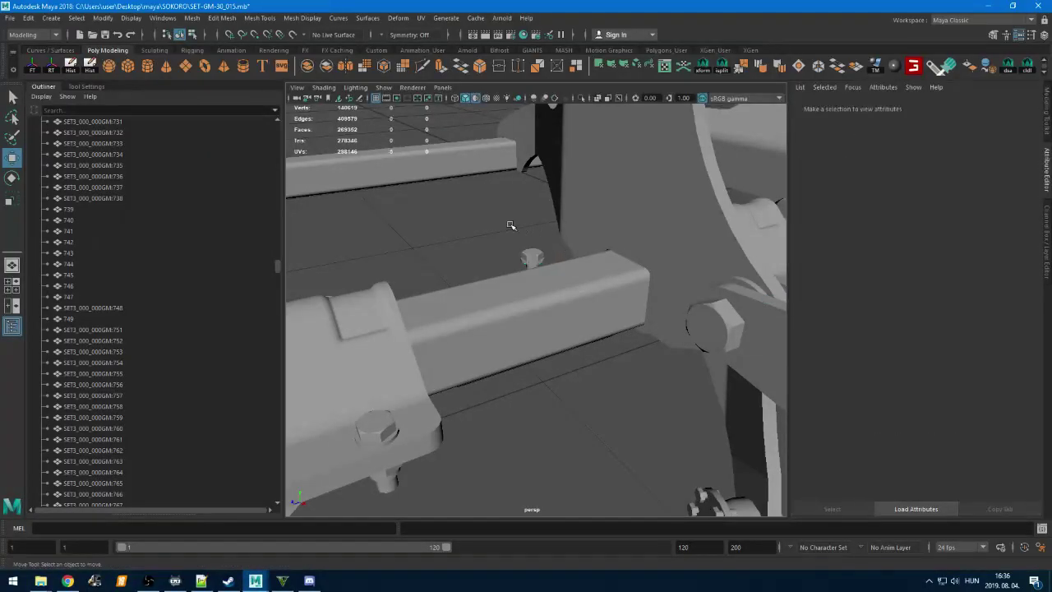
{"action": "left_click_drag", "start_coordinate": [510, 226], "coordinate": [455, 269], "text": "alt"}
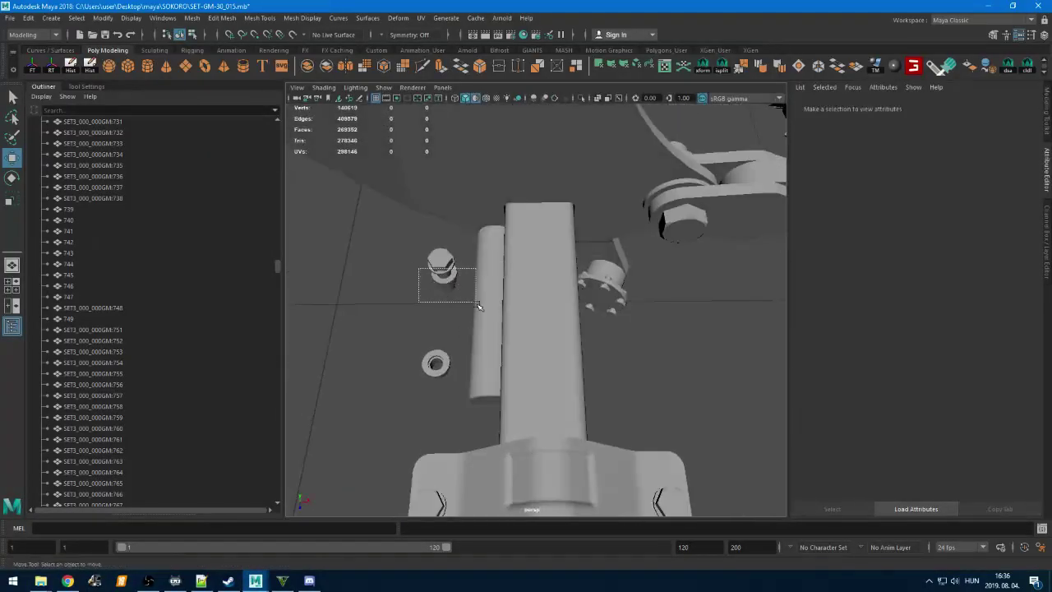
{"action": "left_click_drag", "start_coordinate": [479, 306], "coordinate": [485, 382]}
{"action": "key", "text": "Delete"}
Delete the outermost clamp plate on the crossbar together with the exposed rod along the beam's front
{"action": "left_click_drag", "start_coordinate": [657, 313], "coordinate": [479, 261], "text": "alt"}
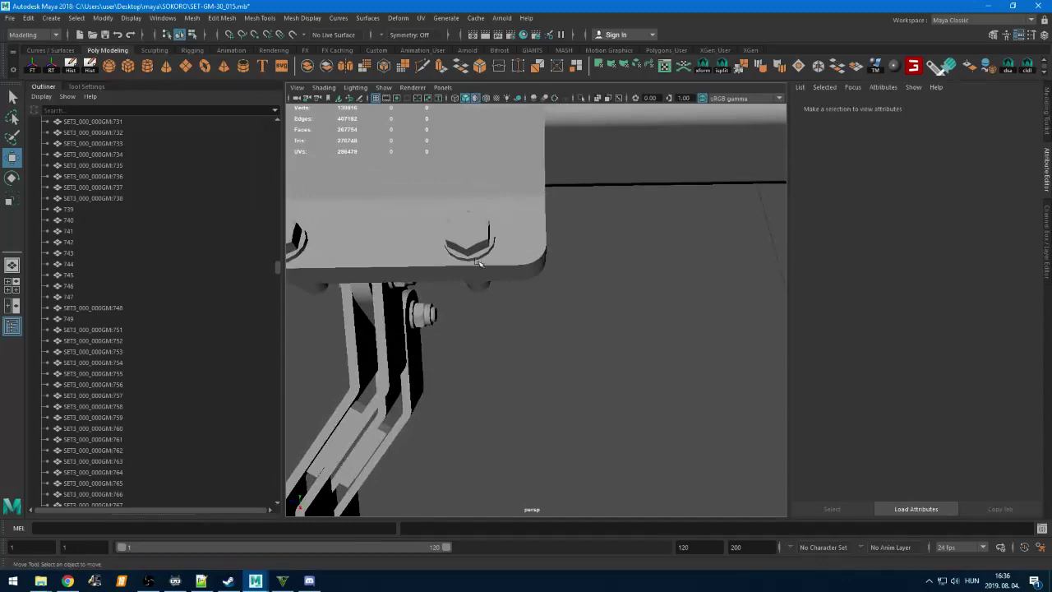
{"action": "left_click_drag", "start_coordinate": [528, 308], "coordinate": [528, 305]}
{"action": "key", "text": "Delete"}
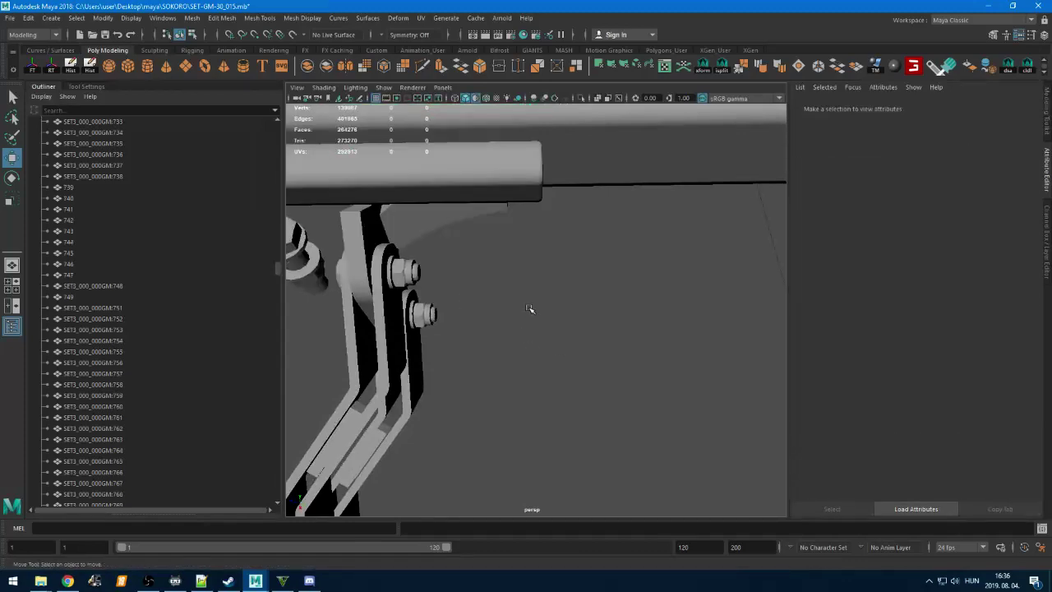
{"action": "left_click", "coordinate": [482, 193]}
{"action": "key", "text": "Delete"}
Delete the loose bolts with their washers on both sides of the crossbar's outer end
{"action": "left_click_drag", "start_coordinate": [442, 305], "coordinate": [387, 308], "text": "alt"}
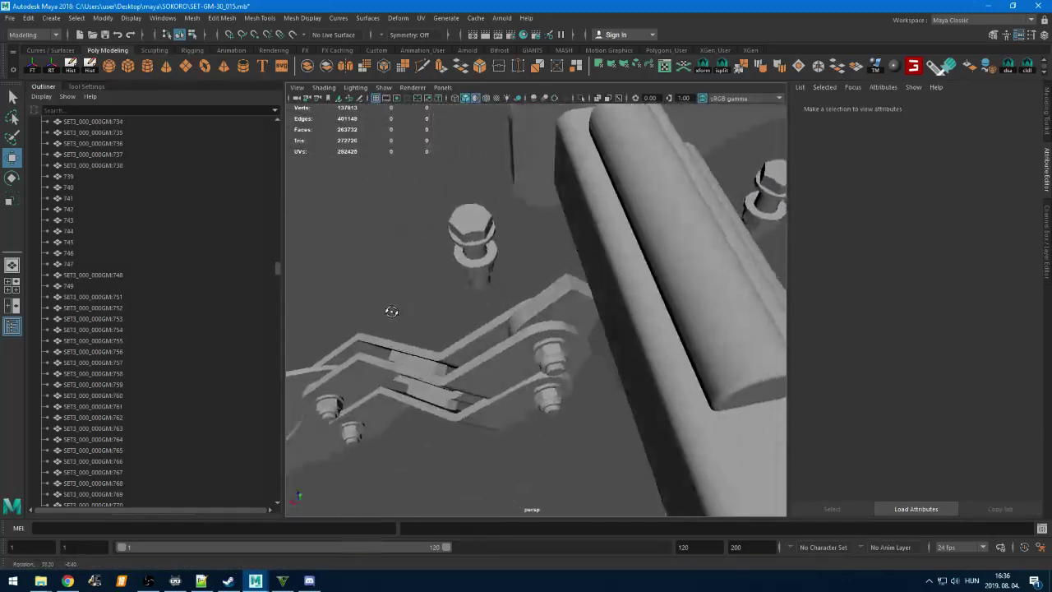
{"action": "left_click_drag", "start_coordinate": [423, 212], "coordinate": [498, 294]}
{"action": "key", "text": "Delete"}
{"action": "left_click_drag", "start_coordinate": [626, 273], "coordinate": [402, 254], "text": "alt"}
{"action": "left_click_drag", "start_coordinate": [402, 254], "coordinate": [503, 310]}
{"action": "key", "text": "Delete"}
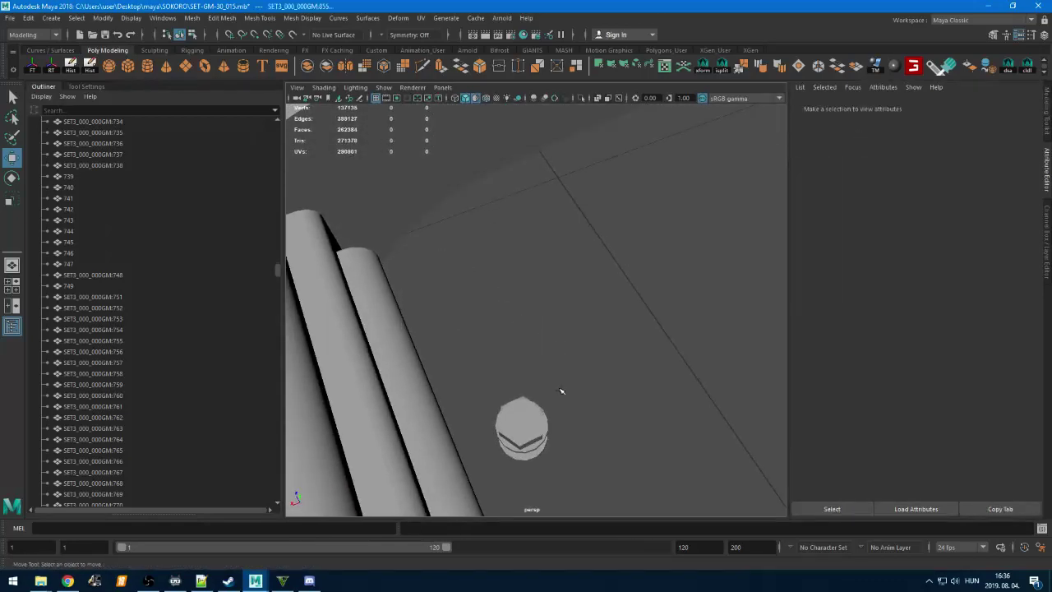
{"action": "left_click_drag", "start_coordinate": [563, 367], "coordinate": [521, 467]}
{"action": "key", "text": "Delete"}
Check the loading state of Grand Theft Auto V and switch back to Maya
{"action": "right_click_drag", "start_coordinate": [567, 460], "coordinate": [529, 444], "text": "alt"}
{"action": "mouse_move", "coordinate": [577, 403]}
{"action": "right_mouse_down", "text": "alt"}
{"action": "mouse_move", "coordinate": [557, 391]}
{"action": "mouse_move", "coordinate": [572, 400]}
{"action": "right_mouse_up", "text": "alt"}
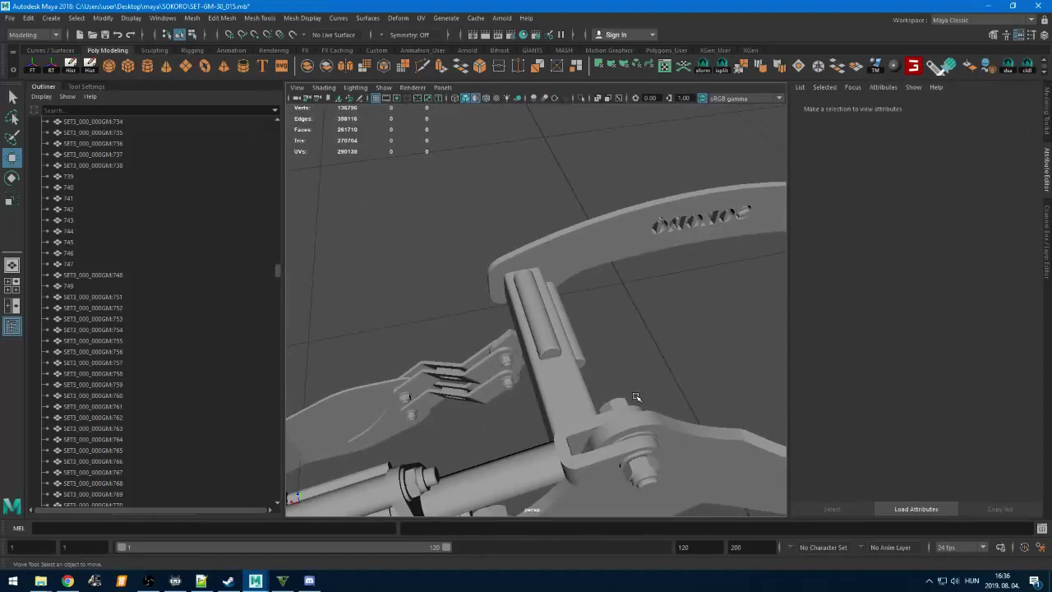
{"action": "left_click_drag", "start_coordinate": [573, 399], "coordinate": [575, 421], "text": "alt"}
{"action": "left_click", "coordinate": [284, 582]}
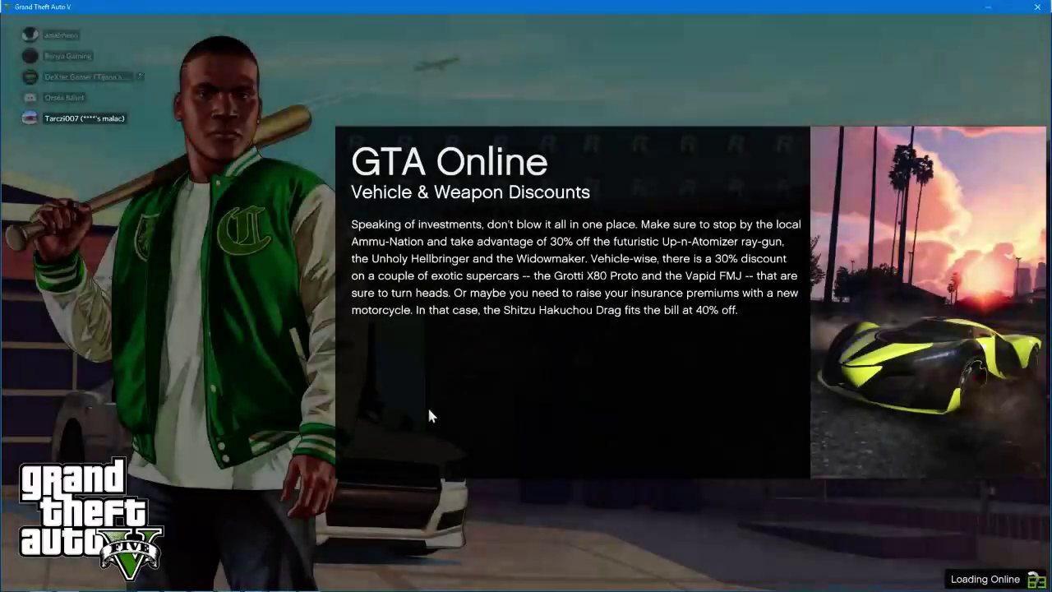
{"action": "key", "text": "alt+Tab"}
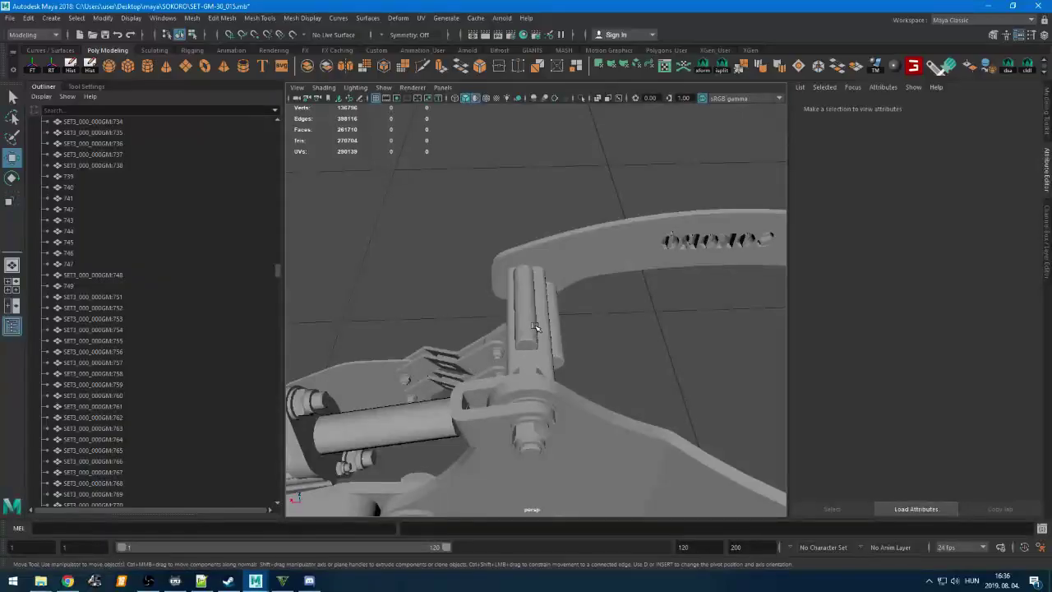
Delete the remaining round rods around the crossbar's outer end near the SOKORO side plate
{"action": "left_click", "coordinate": [534, 327]}
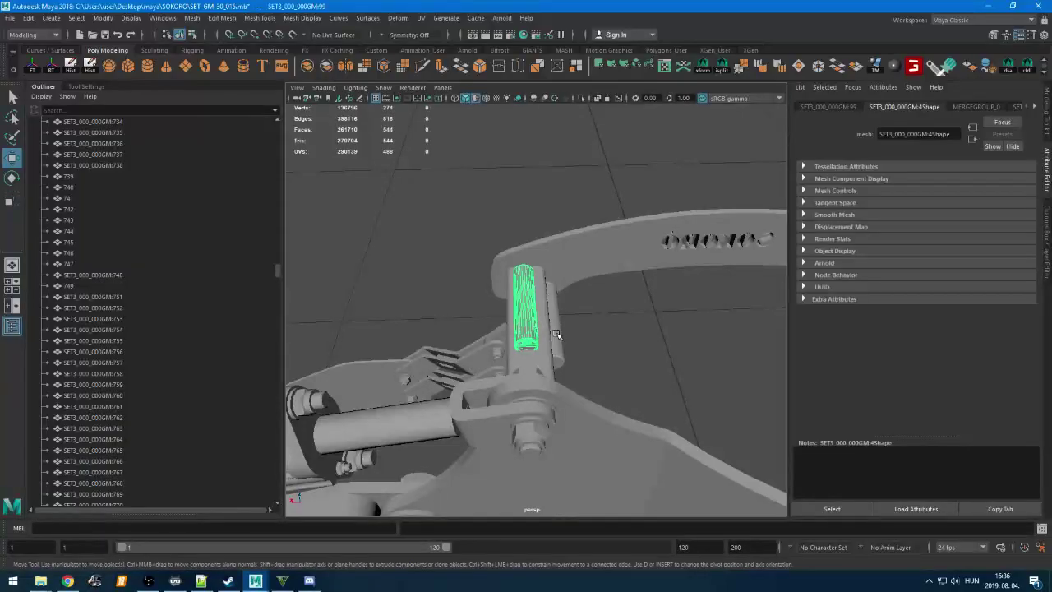
{"action": "left_click", "coordinate": [556, 340]}
{"action": "key", "text": "Delete"}
{"action": "left_click", "coordinate": [532, 337]}
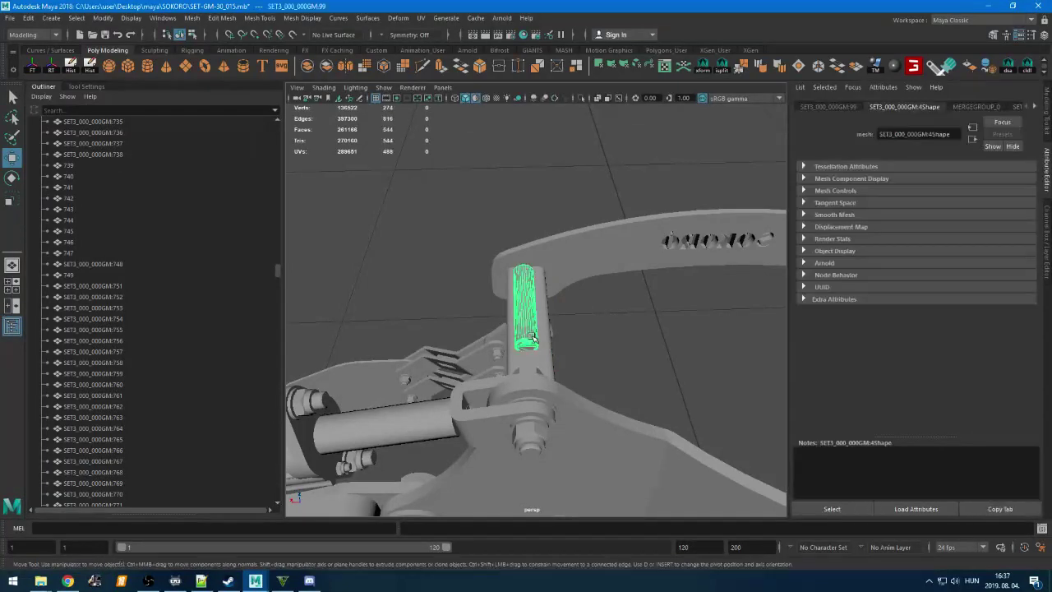
{"action": "key", "text": "Delete"}
{"action": "key", "text": "space"}
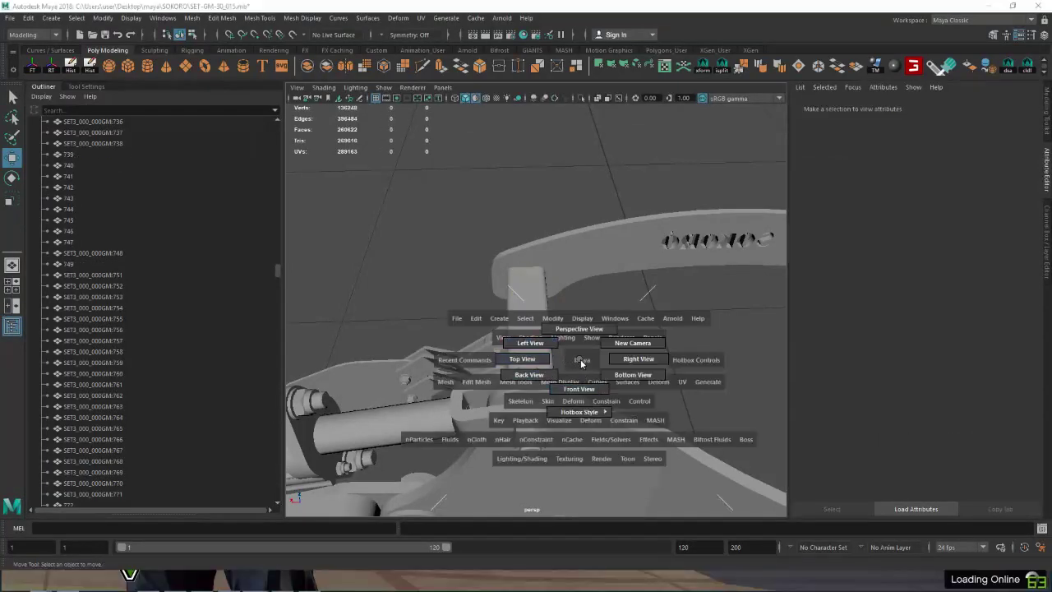
{"action": "left_click_drag", "start_coordinate": [580, 352], "coordinate": [495, 312], "text": "alt"}
{"action": "left_click", "coordinate": [494, 311]}
{"action": "key", "text": "Delete"}
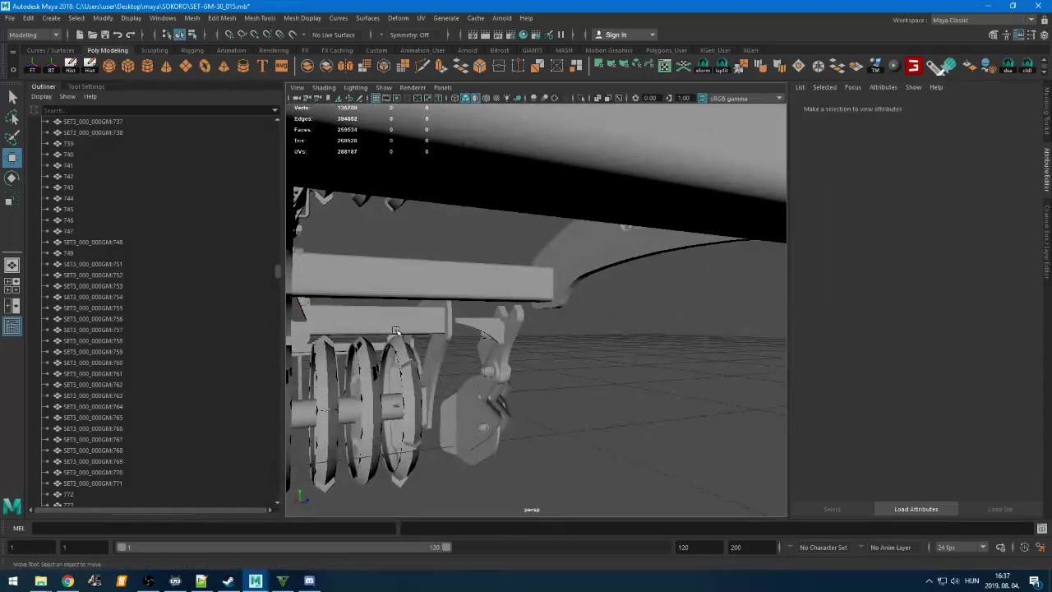
Delete the clamp plates on the crossbar section directly beside the hydraulic cylinder, along with one front bolt
{"action": "left_click_drag", "start_coordinate": [378, 310], "coordinate": [600, 439], "text": "alt"}
{"action": "left_click_drag", "start_coordinate": [611, 376], "coordinate": [686, 450]}
{"action": "left_click", "coordinate": [573, 308]}
{"action": "key", "text": "Delete"}
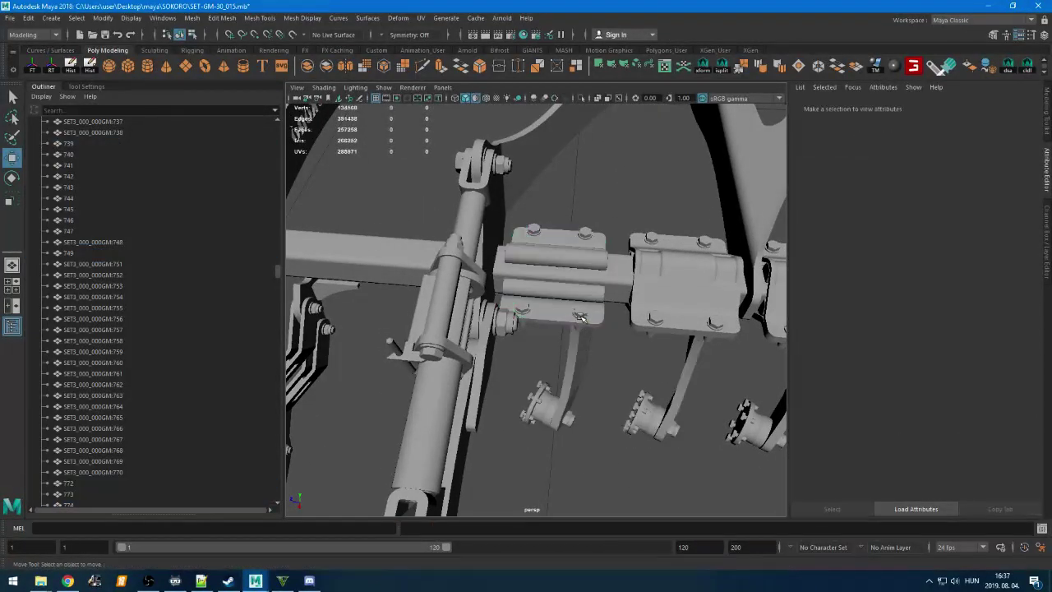
{"action": "left_click", "coordinate": [577, 310]}
{"action": "left_click", "coordinate": [580, 319]}
{"action": "key", "text": "Delete"}
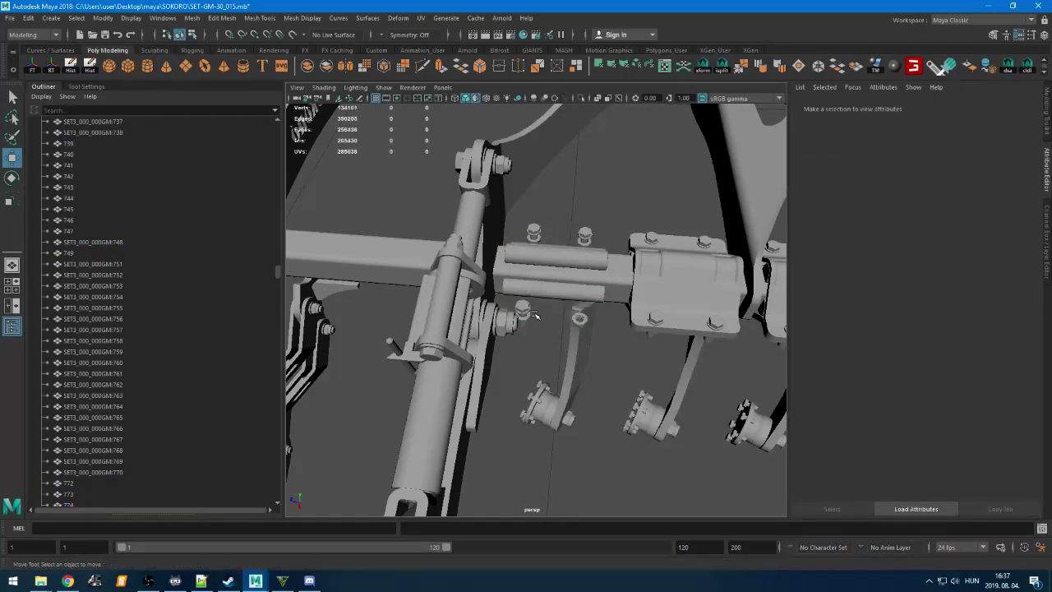
Delete the other front bolt, the leftover washer and one rear bolt around the exposed section beside the cylinder
{"action": "left_click", "coordinate": [524, 309]}
{"action": "key", "text": "Delete"}
{"action": "left_click", "coordinate": [578, 318]}
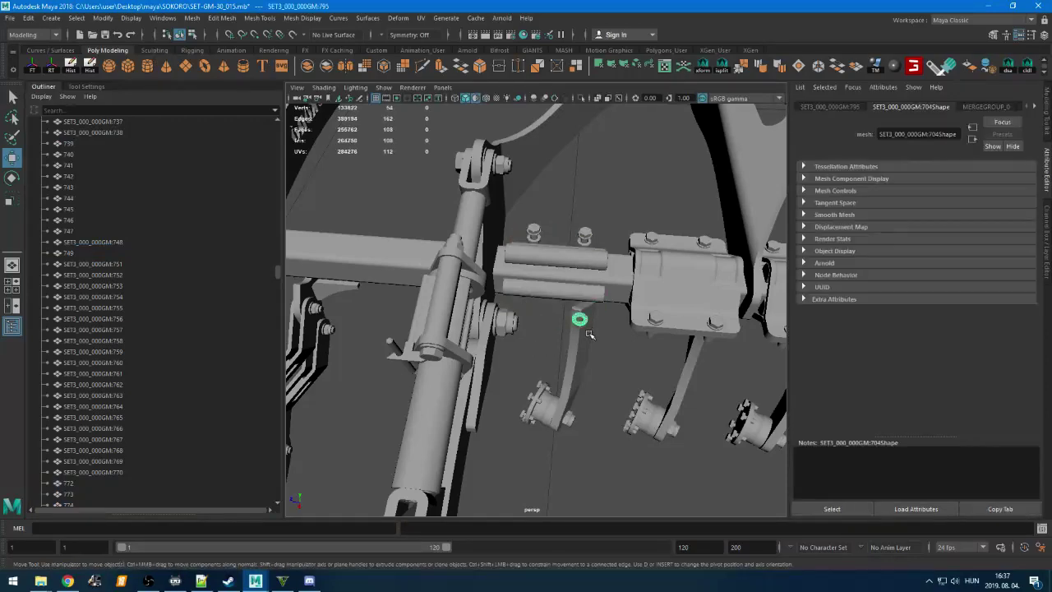
{"action": "key", "text": "Delete"}
{"action": "key", "text": "Delete"}
{"action": "left_click", "coordinate": [588, 238]}
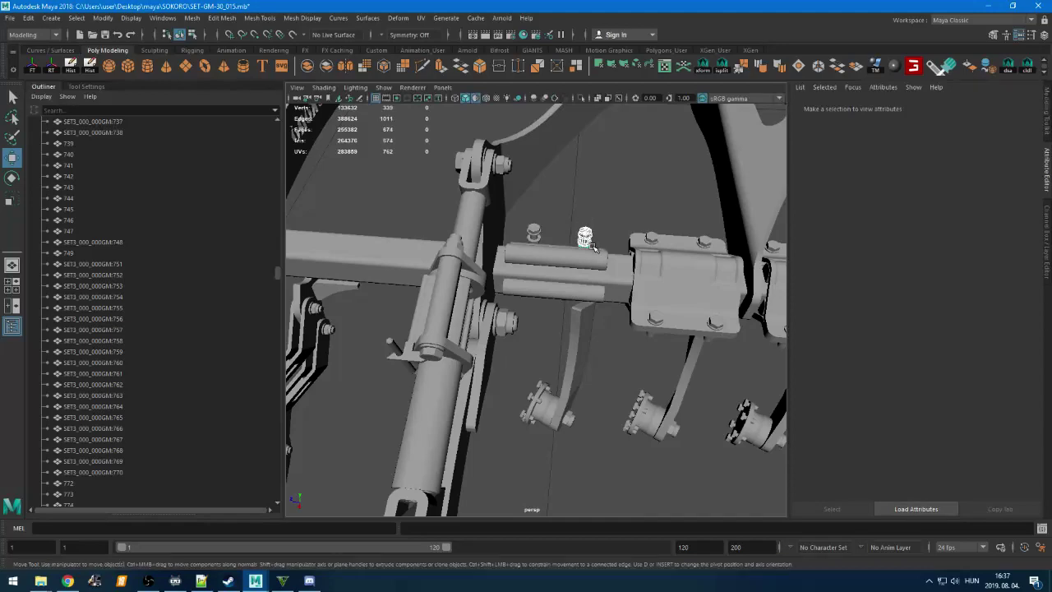
{"action": "key", "text": "Delete"}
Delete the two exposed rods on the crossbar beside the cylinder and the last loose bolt behind it
{"action": "left_click", "coordinate": [579, 300]}
{"action": "key", "text": "Delete"}
{"action": "left_click_drag", "start_coordinate": [579, 302], "coordinate": [559, 301], "text": "alt"}
{"action": "left_click", "coordinate": [587, 263]}
{"action": "key", "text": "Delete"}
{"action": "left_click", "coordinate": [539, 235]}
{"action": "left_click", "coordinate": [539, 234]}
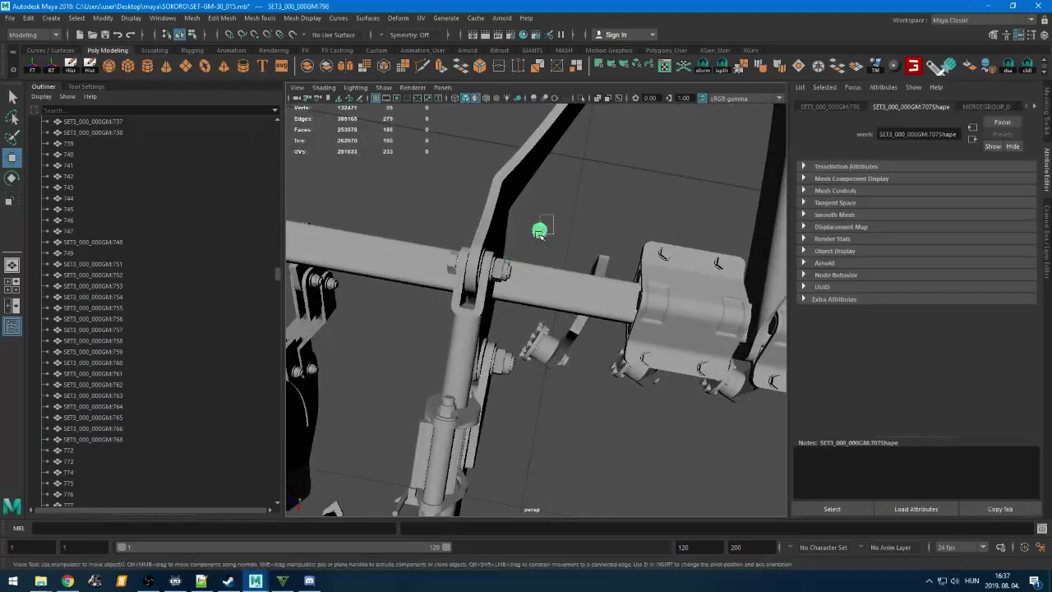
{"action": "key", "text": "Delete"}
Try to delete the clamp and disc arm assembly on the crossbar between the hydraulic cylinder and the triangular brace
{"action": "left_click", "coordinate": [607, 274]}
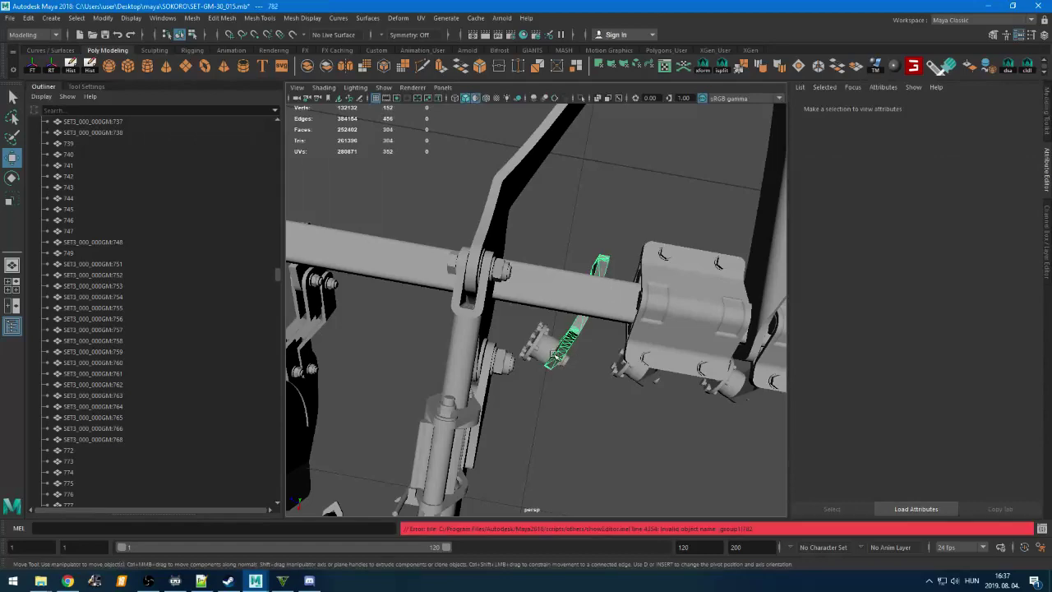
{"action": "left_click", "coordinate": [543, 350]}
{"action": "left_click_drag", "start_coordinate": [621, 351], "coordinate": [636, 361]}
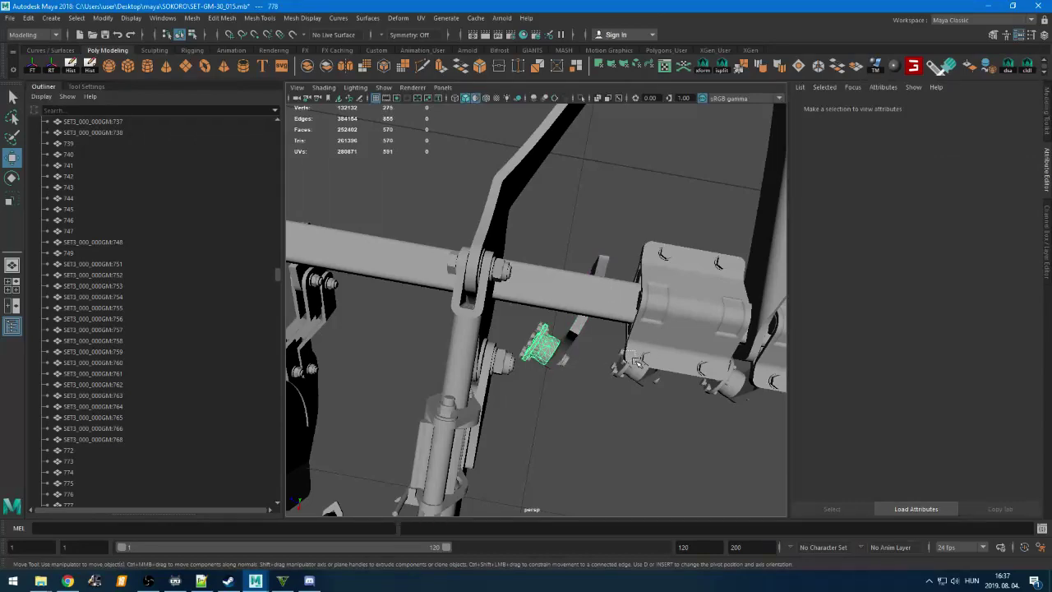
{"action": "left_click_drag", "start_coordinate": [666, 396], "coordinate": [665, 397]}
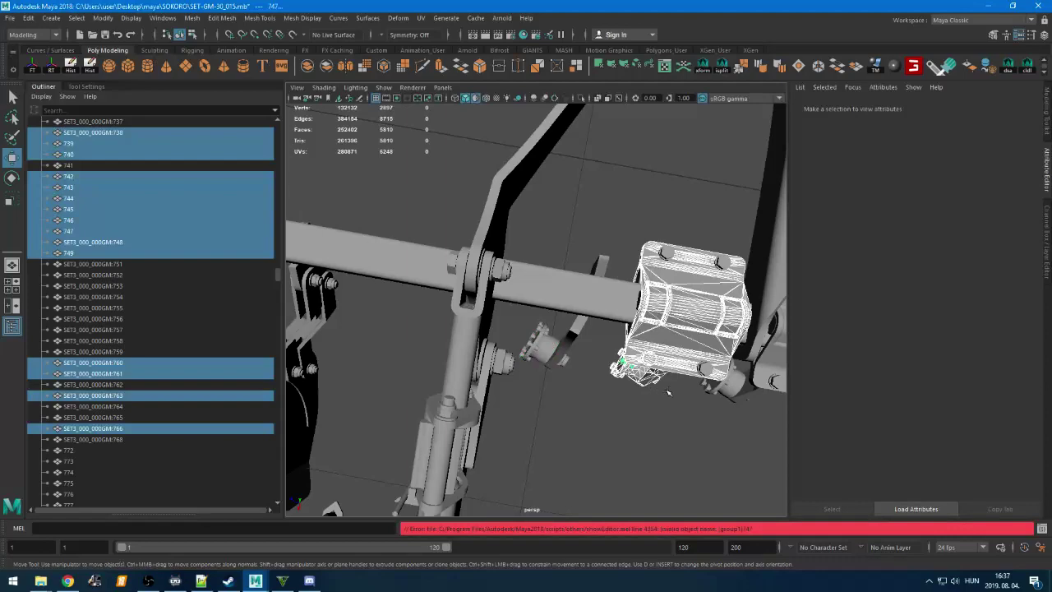
{"action": "middle_click_drag", "start_coordinate": [664, 384], "coordinate": [514, 375], "text": "alt"}
{"action": "left_click_drag", "start_coordinate": [513, 374], "coordinate": [553, 326], "text": "alt"}
{"action": "key", "text": "Delete"}
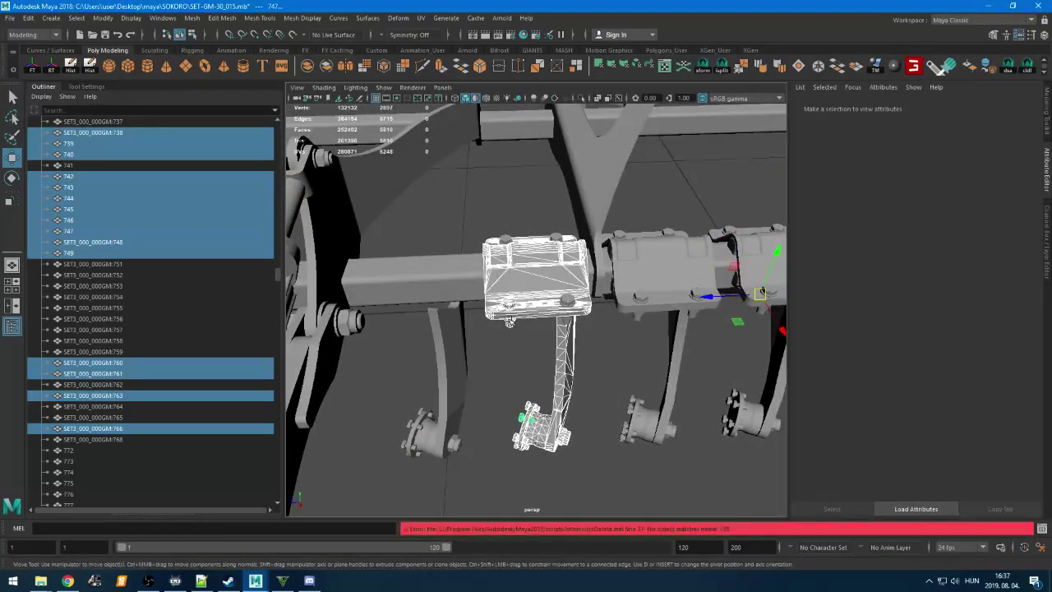
Delete the clamp plates beside the triangular brace, one front bolt with its hardware and the other front bolt's head
{"action": "left_click", "coordinate": [516, 310]}
{"action": "key", "text": "Delete"}
{"action": "left_click", "coordinate": [511, 307]}
{"action": "key", "text": "Delete"}
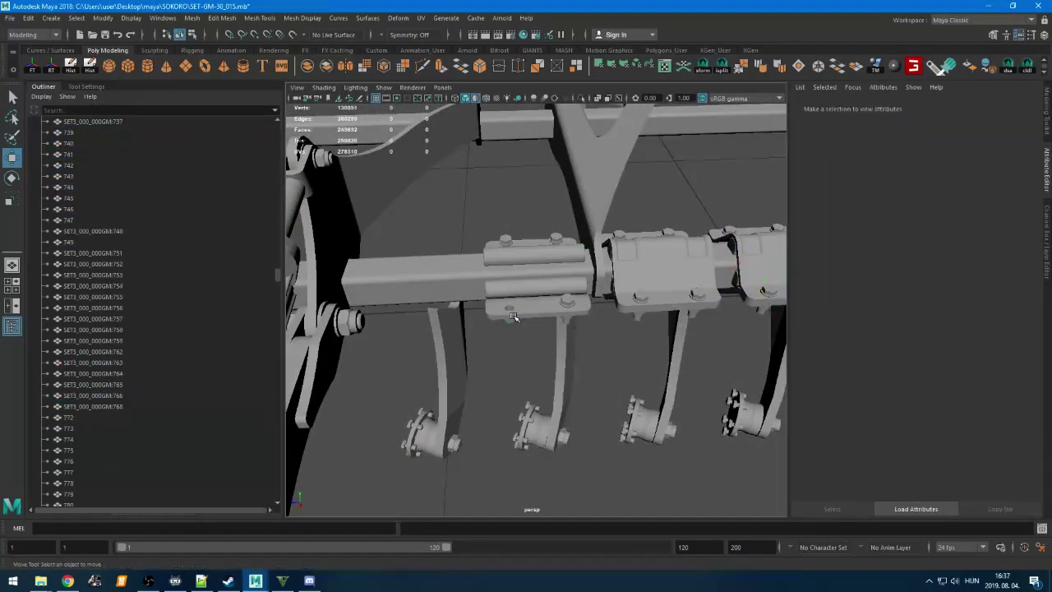
{"action": "left_click", "coordinate": [510, 309]}
{"action": "key", "text": "Delete"}
{"action": "left_click_drag", "start_coordinate": [499, 310], "coordinate": [521, 330]}
{"action": "key", "text": "Delete"}
{"action": "left_click", "coordinate": [566, 306]}
{"action": "key", "text": "Delete"}
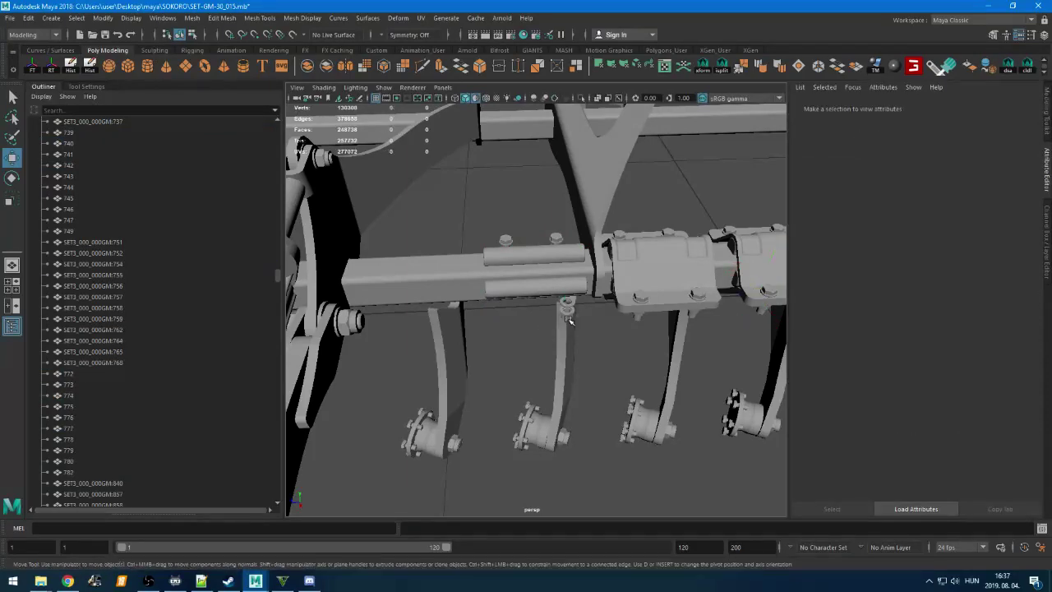
Delete the leftover nut and washers of the second front bolt and the front rod on the crossbar
{"action": "left_click", "coordinate": [568, 314]}
{"action": "key", "text": "Delete"}
{"action": "left_click", "coordinate": [568, 308]}
{"action": "key", "text": "Delete"}
{"action": "left_click", "coordinate": [567, 300]}
{"action": "key", "text": "Delete"}
{"action": "left_click", "coordinate": [533, 292]}
{"action": "key", "text": "Delete"}
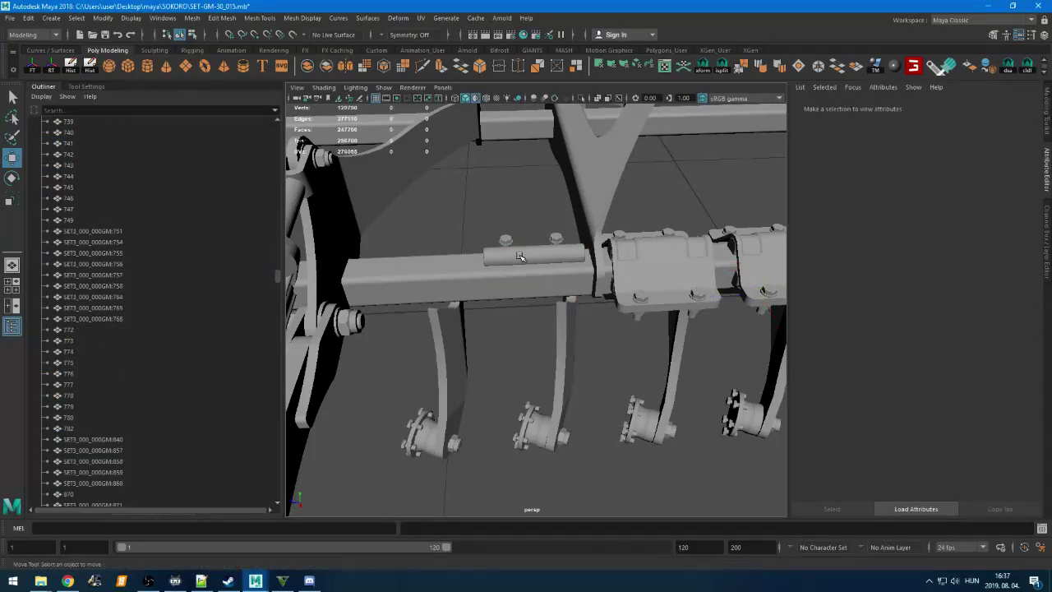
Delete the rear rod on the exposed crossbar section and the two rear bolts behind it
{"action": "left_click", "coordinate": [505, 255]}
{"action": "key", "text": "Delete"}
{"action": "left_click", "coordinate": [509, 243]}
{"action": "key", "text": "Delete"}
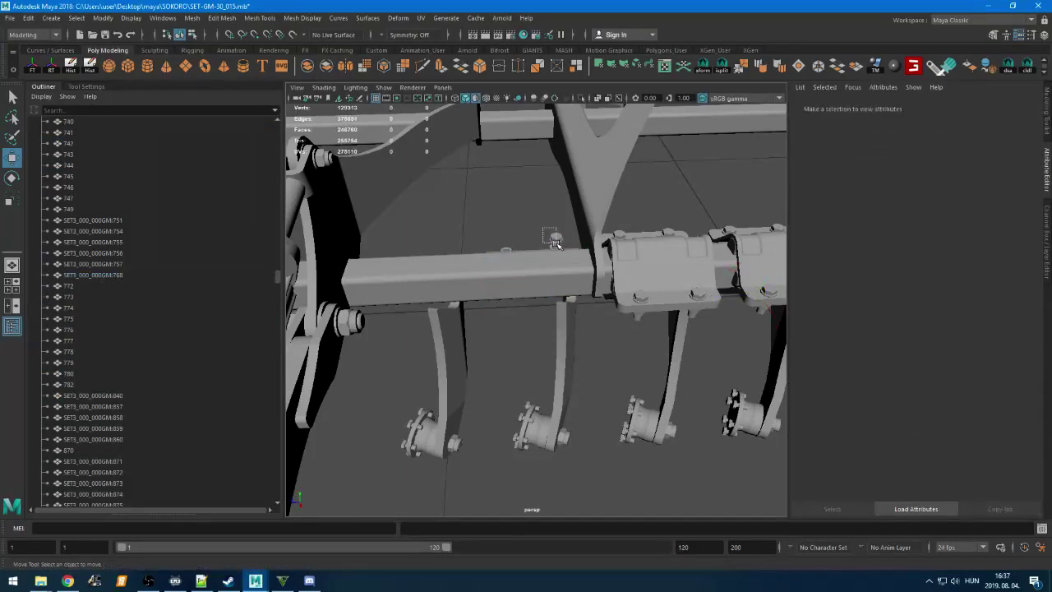
{"action": "left_click", "coordinate": [556, 241]}
{"action": "key", "text": "Delete"}
Delete the leftover nuts, rod and small parts behind the crossbar section before the triangular brace
{"action": "left_click_drag", "start_coordinate": [597, 277], "coordinate": [510, 234], "text": "alt"}
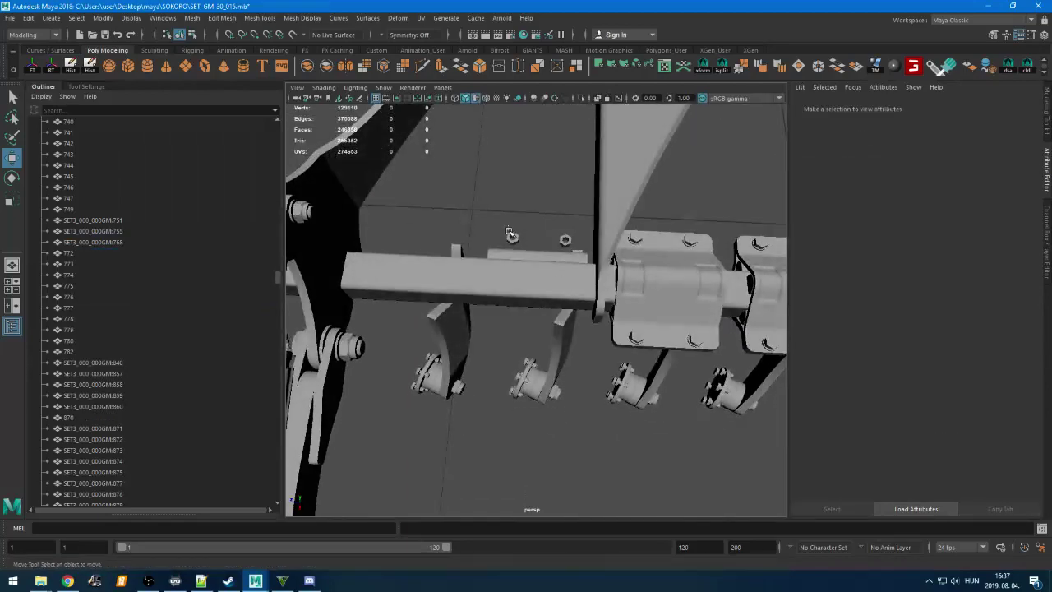
{"action": "left_click_drag", "start_coordinate": [567, 256], "coordinate": [456, 278]}
{"action": "key", "text": "Delete"}
{"action": "left_click", "coordinate": [577, 255]}
{"action": "left_click_drag", "start_coordinate": [437, 321], "coordinate": [454, 328]}
{"action": "key", "text": "Delete"}
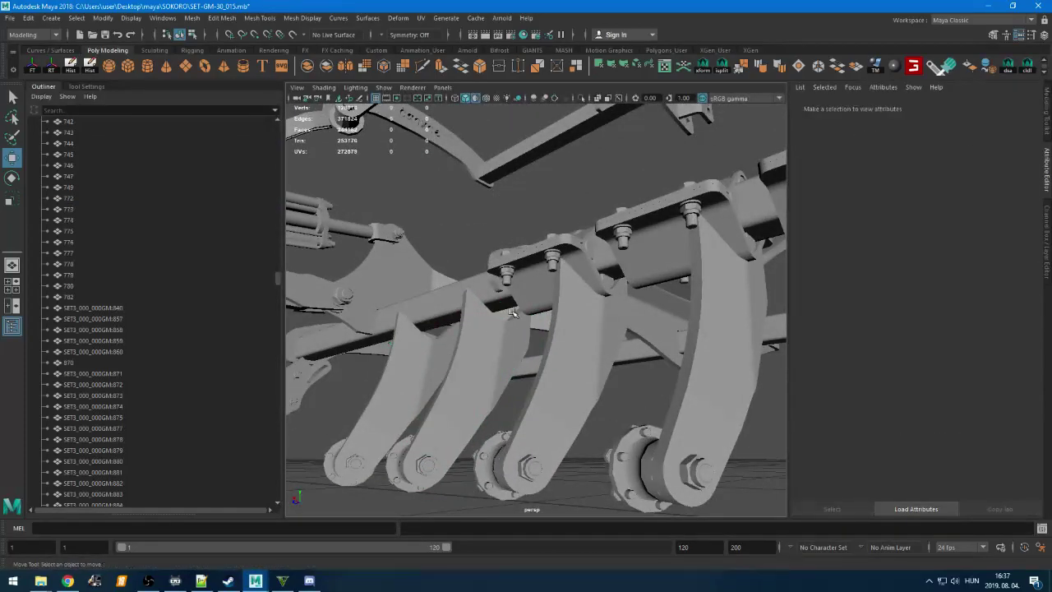
Delete the clamp plates, front bolts and disc arm with hub just past the triangular brace
{"action": "left_click_drag", "start_coordinate": [530, 301], "coordinate": [549, 378], "text": "alt"}
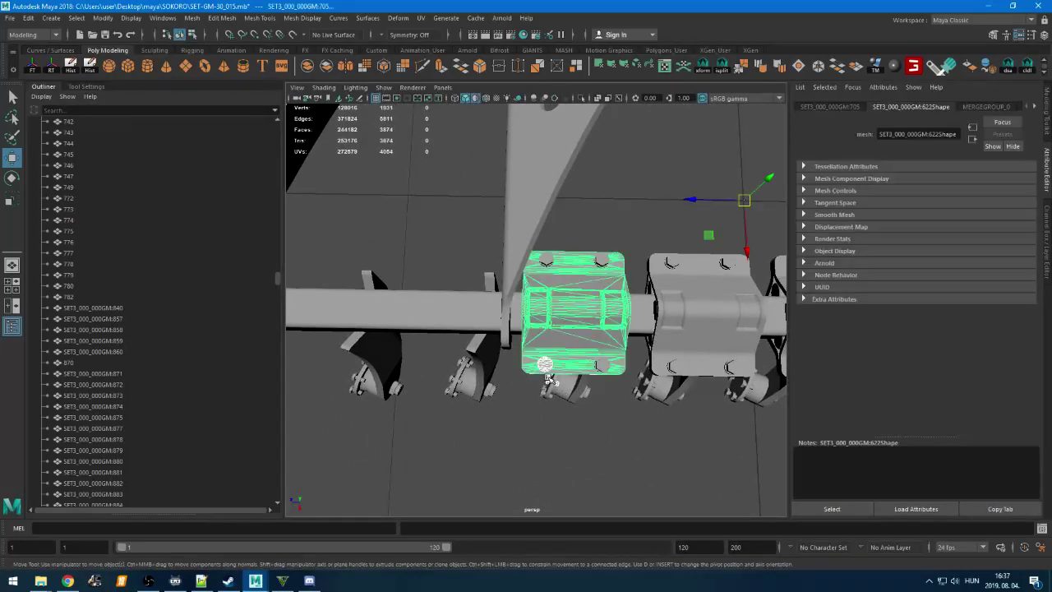
{"action": "key", "text": "Delete"}
{"action": "left_click_drag", "start_coordinate": [599, 429], "coordinate": [599, 425]}
{"action": "key", "text": "Delete"}
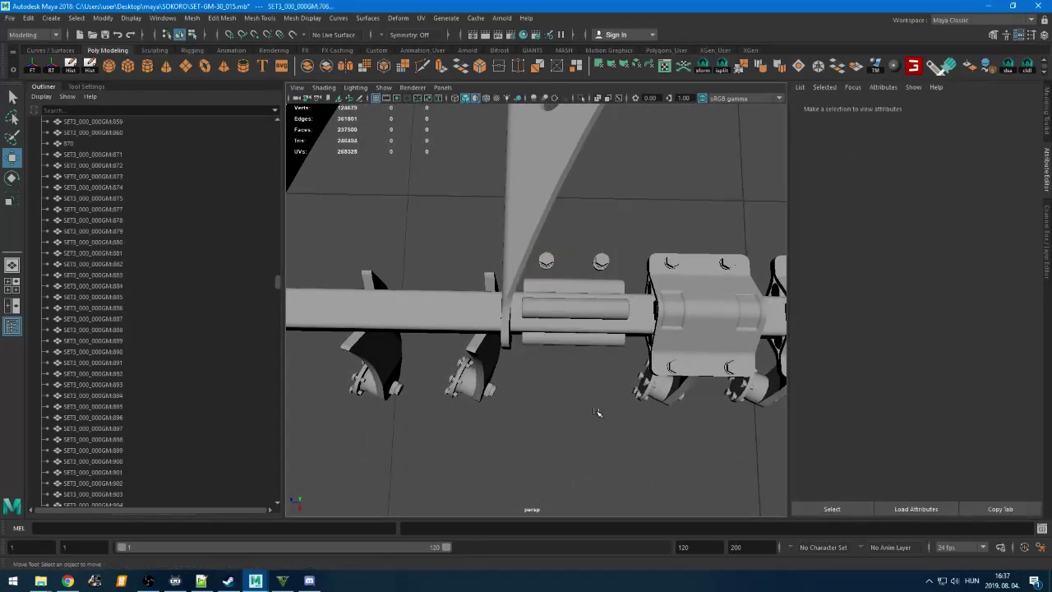
Delete the front, top and rear rods on the crossbar section just past the triangular brace
{"action": "left_click", "coordinate": [604, 341]}
{"action": "key", "text": "Delete"}
{"action": "left_click", "coordinate": [588, 306]}
{"action": "key", "text": "Delete"}
{"action": "left_click", "coordinate": [573, 286]}
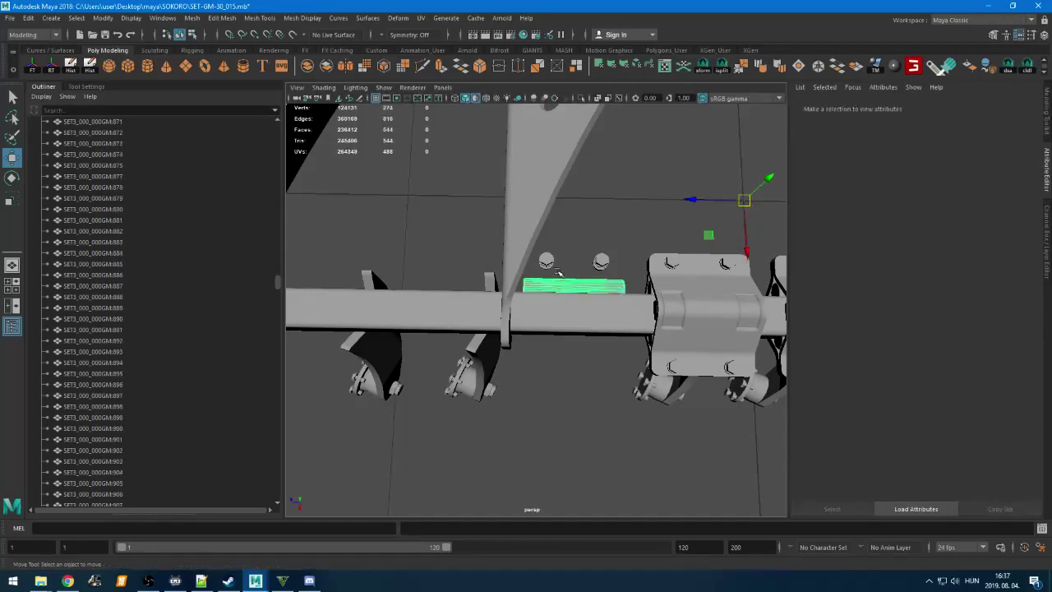
{"action": "key", "text": "Delete"}
Delete the two rear bolts and the underside rod on the crossbar section just past the triangular brace
{"action": "left_click_drag", "start_coordinate": [539, 249], "coordinate": [616, 270]}
{"action": "key", "text": "Delete"}
{"action": "left_click_drag", "start_coordinate": [601, 359], "coordinate": [604, 275], "text": "alt"}
{"action": "left_click", "coordinate": [605, 302]}
{"action": "key", "text": "Delete"}
Delete the next clamp along the crossbar together with its front bolts, disc arm and hub
{"action": "left_click_drag", "start_coordinate": [592, 327], "coordinate": [451, 294], "text": "alt"}
{"action": "left_click_drag", "start_coordinate": [558, 341], "coordinate": [566, 347]}
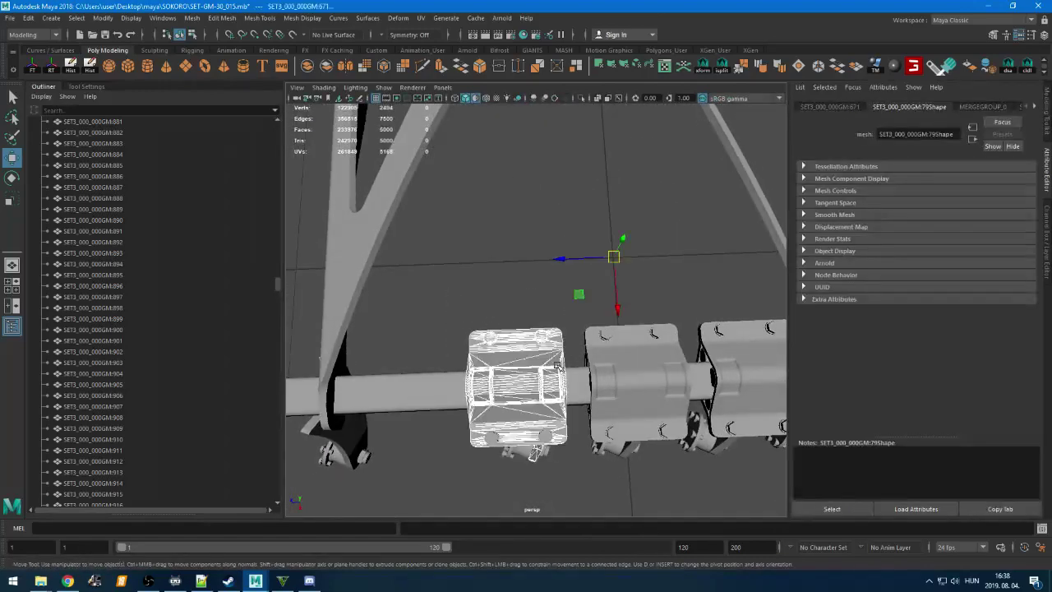
{"action": "key", "text": "Delete"}
{"action": "left_click_drag", "start_coordinate": [477, 471], "coordinate": [477, 472]}
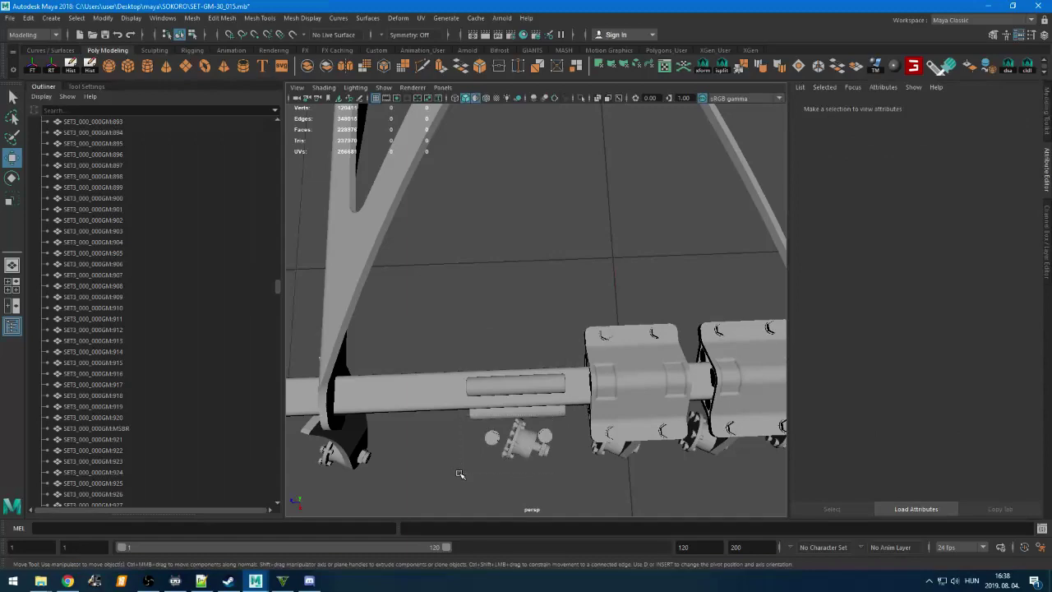
{"action": "key", "text": "Delete"}
Delete the top and underside rods left on the crossbar where that clamp sat
{"action": "left_click", "coordinate": [518, 389]}
{"action": "key", "text": "Delete"}
{"action": "left_click_drag", "start_coordinate": [535, 411], "coordinate": [498, 316], "text": "alt"}
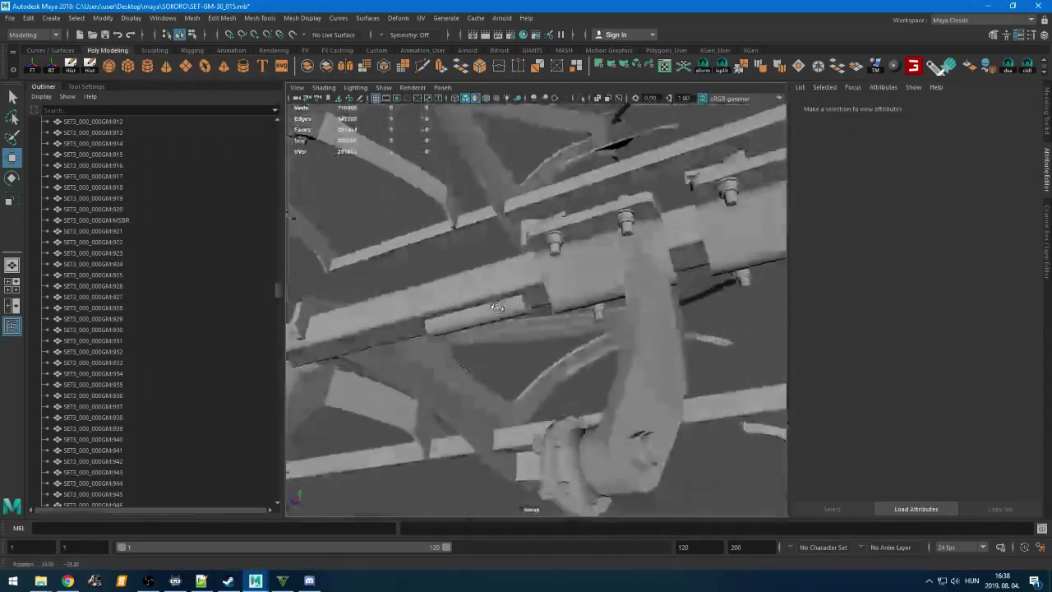
{"action": "left_click", "coordinate": [498, 315]}
{"action": "key", "text": "Delete"}
Delete the first remaining clamp with its disc arm and hub, plus its rear bolts and rear rod
{"action": "left_click_drag", "start_coordinate": [602, 416], "coordinate": [488, 339], "text": "alt"}
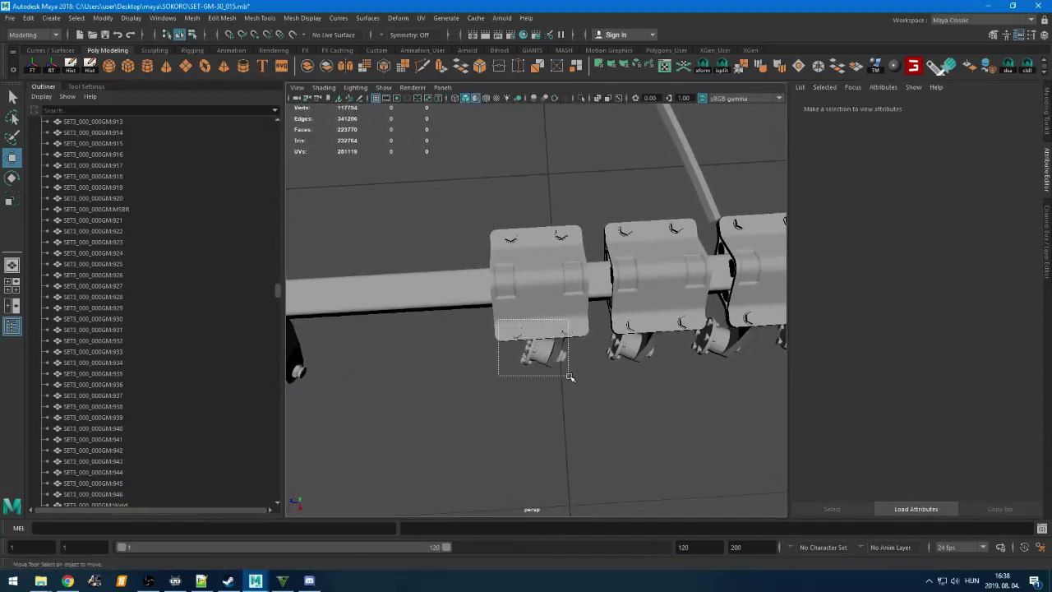
{"action": "left_click_drag", "start_coordinate": [569, 376], "coordinate": [569, 378]}
{"action": "key", "text": "Delete"}
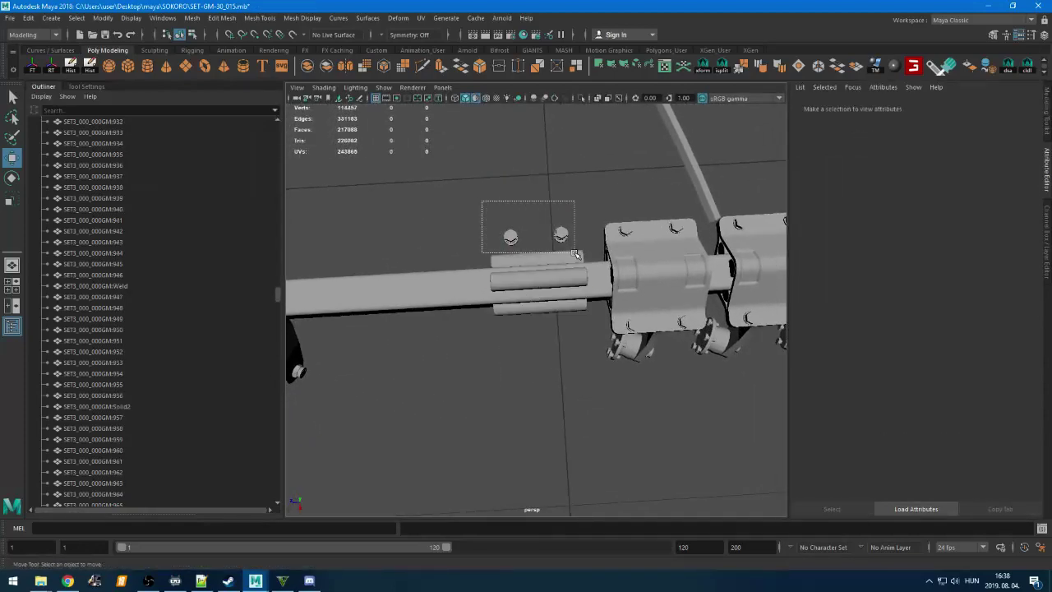
{"action": "left_click_drag", "start_coordinate": [575, 255], "coordinate": [575, 254]}
{"action": "key", "text": "Delete"}
Delete the top, front and underside rods on the newly exposed crossbar section
{"action": "left_click", "coordinate": [557, 278]}
{"action": "key", "text": "Delete"}
{"action": "left_click", "coordinate": [558, 306]}
{"action": "key", "text": "Delete"}
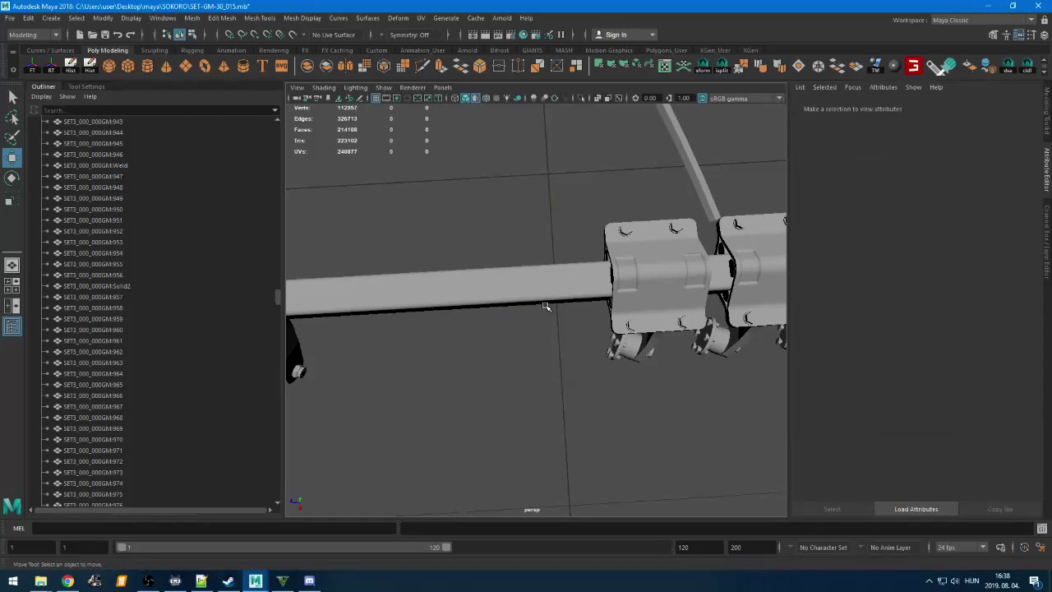
{"action": "left_click_drag", "start_coordinate": [545, 304], "coordinate": [536, 189], "text": "alt"}
{"action": "left_click", "coordinate": [539, 352]}
{"action": "key", "text": "Delete"}
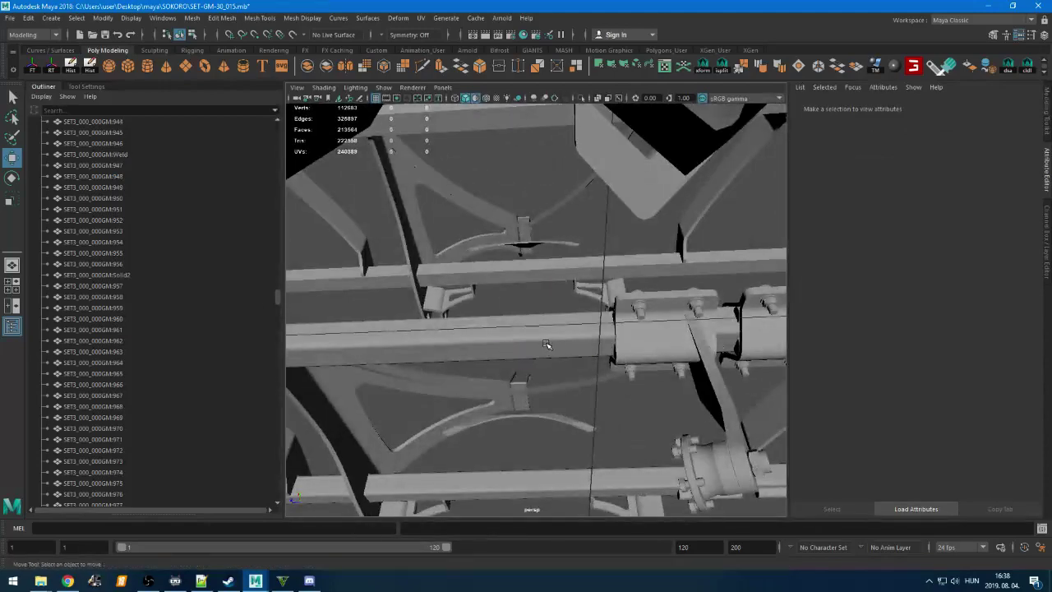
{"action": "left_click_drag", "start_coordinate": [547, 343], "coordinate": [521, 410], "text": "alt"}
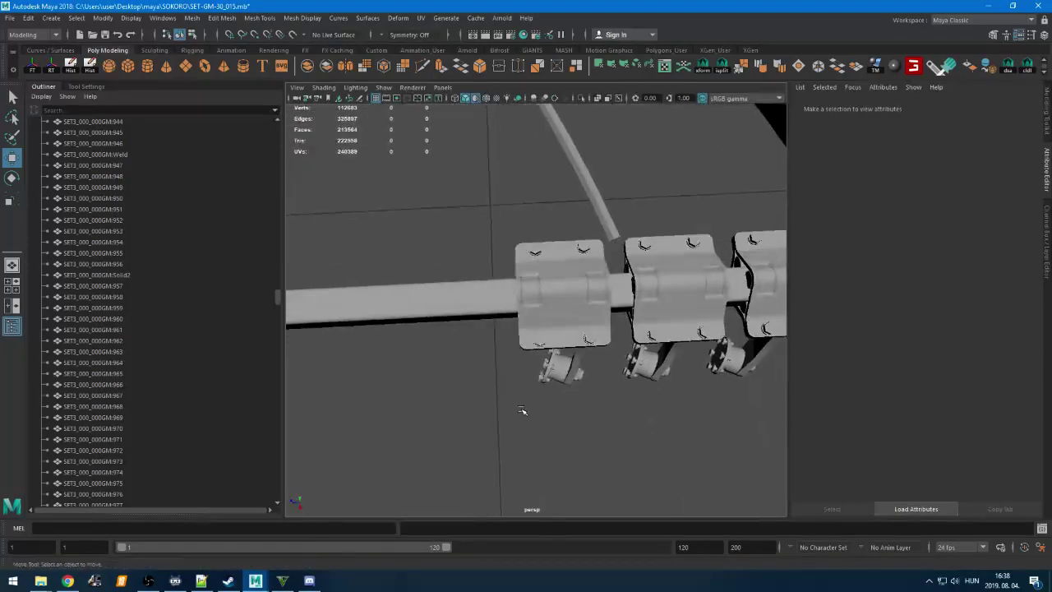
Switch to the YouTube live dashboard in Chrome and read through the recent live chat messages
{"action": "key", "text": "alt+Tab"}
{"action": "key", "text": "alt+Tab"}
{"action": "key", "text": "alt+Tab"}
{"action": "key", "text": "alt+Tab"}
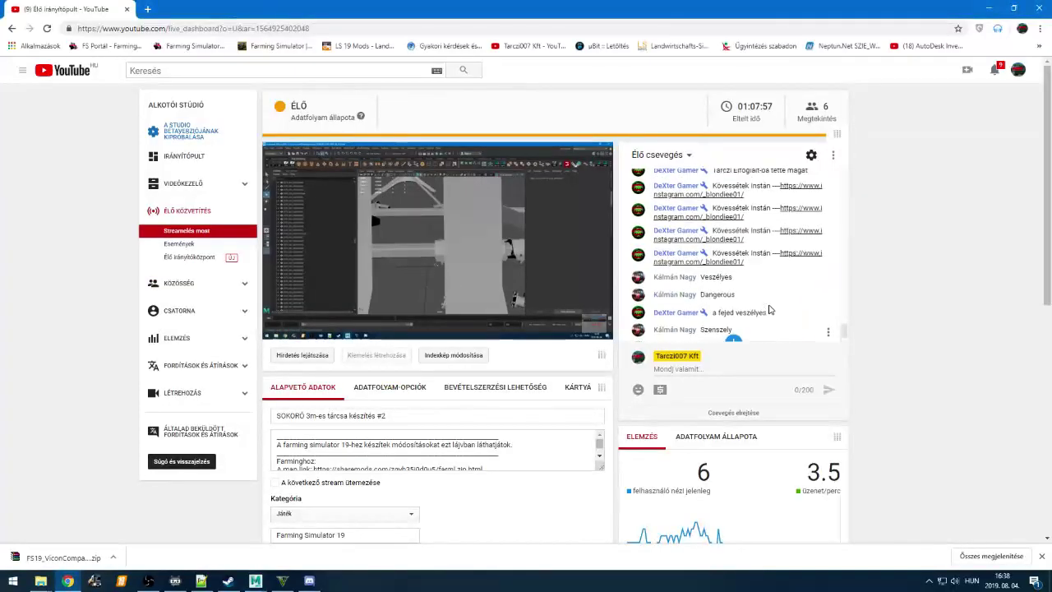
{"action": "left_click_drag", "start_coordinate": [702, 245], "coordinate": [772, 267]}
{"action": "left_click", "coordinate": [772, 272]}
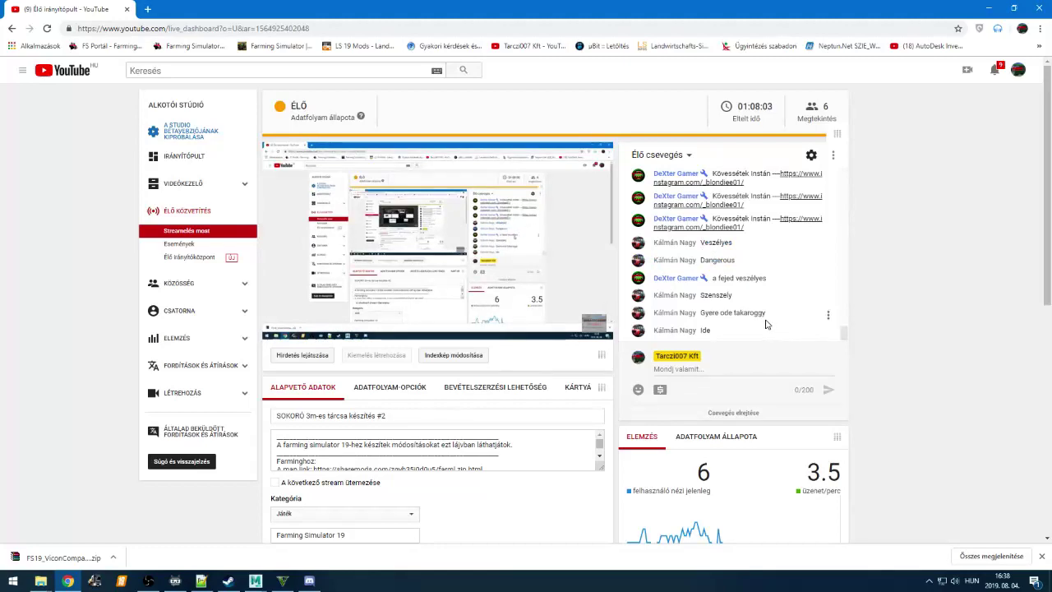
{"action": "scroll", "coordinate": [765, 324], "scroll_direction": "up", "scroll_amount": 5}
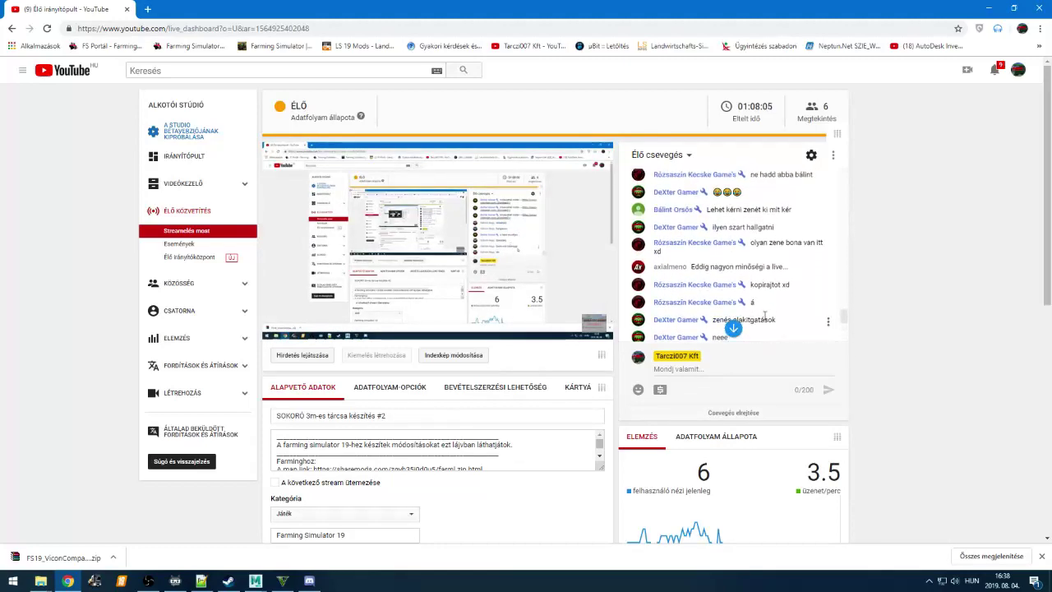
{"action": "scroll", "coordinate": [765, 315], "scroll_direction": "up", "scroll_amount": 1}
{"action": "scroll", "coordinate": [744, 304], "scroll_direction": "down", "scroll_amount": 5}
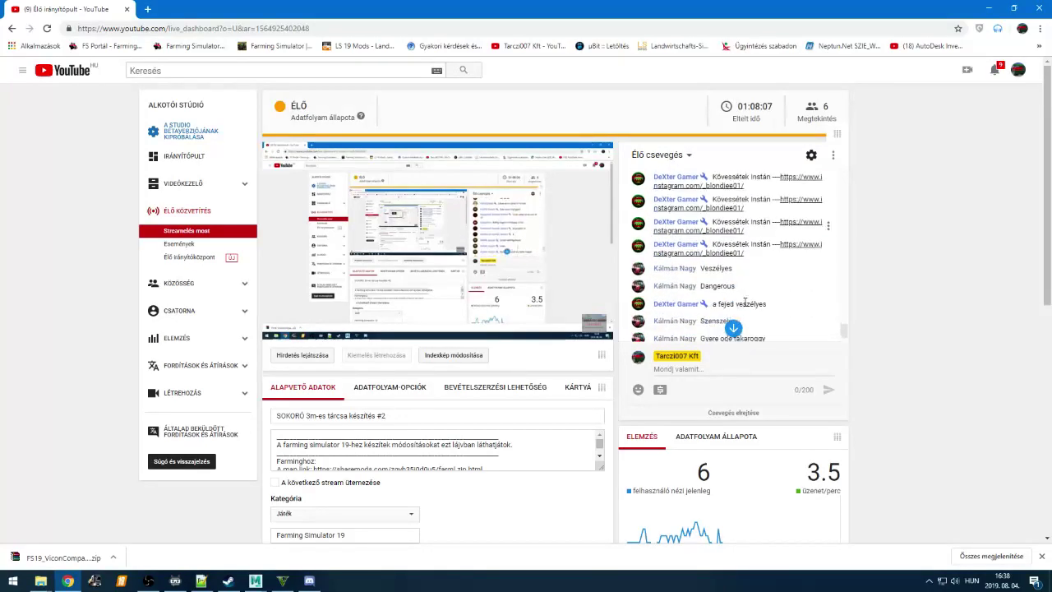
Check the loading state of Grand Theft Auto V and return to Maya
{"action": "left_click", "coordinate": [283, 581]}
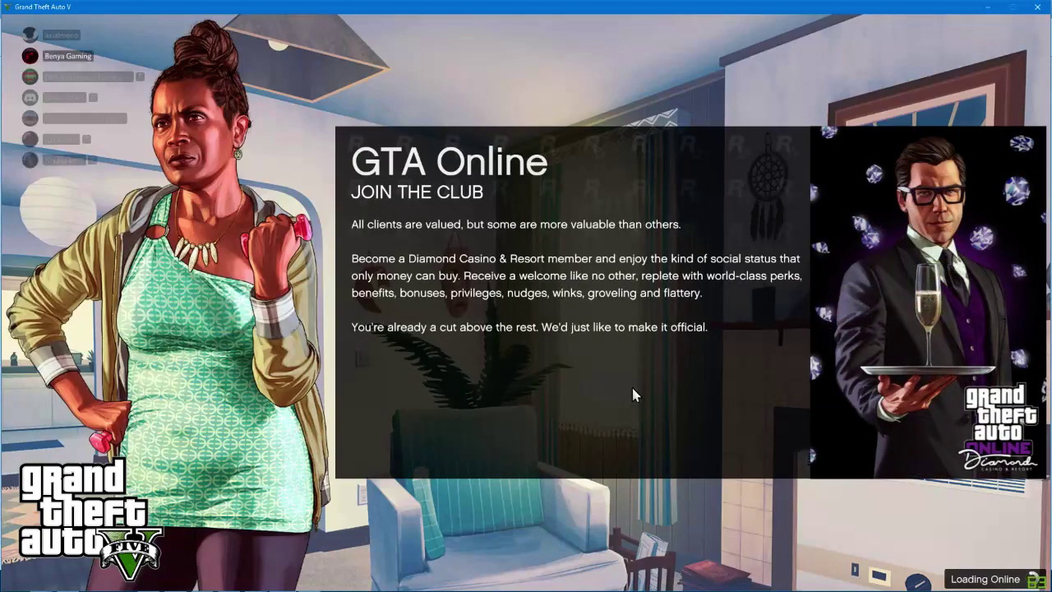
{"action": "key", "text": "alt+Tab"}
{"action": "key", "text": "alt+Tab"}
{"action": "key", "text": "alt+Tab"}
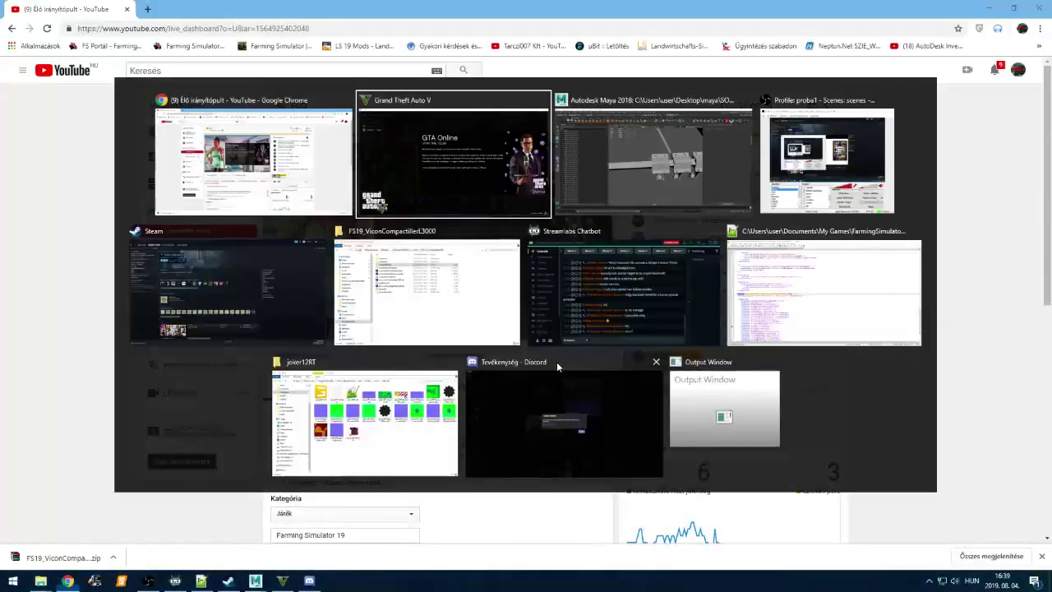
Delete the clamp just before the diagonal strut's end with its disc arm, hub, rear bolts and rear rod
{"action": "left_click_drag", "start_coordinate": [575, 370], "coordinate": [545, 355], "text": "alt"}
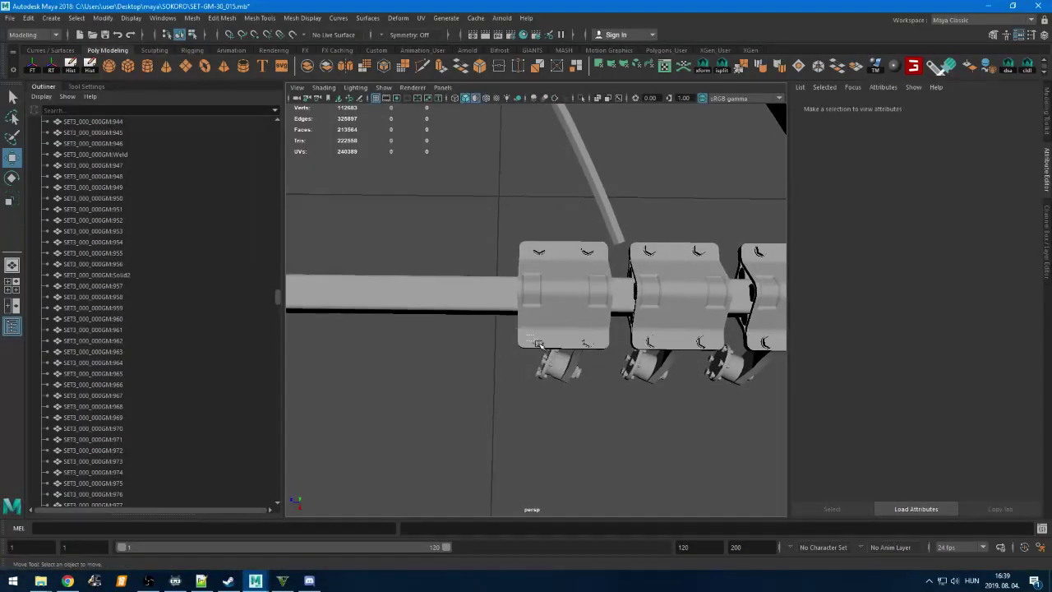
{"action": "left_click_drag", "start_coordinate": [599, 413], "coordinate": [599, 412]}
{"action": "key", "text": "Delete"}
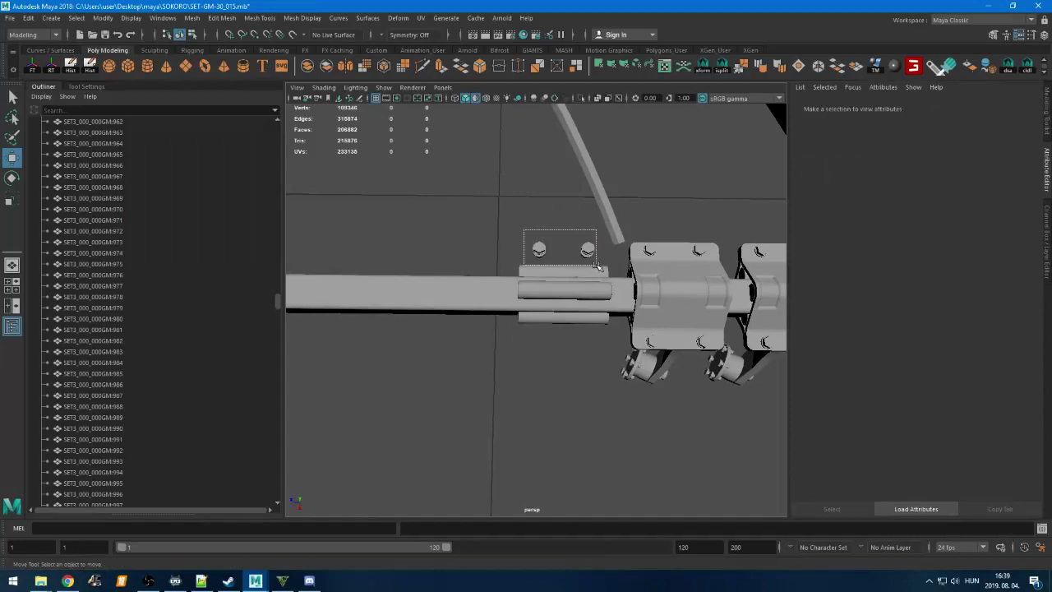
{"action": "left_click_drag", "start_coordinate": [597, 266], "coordinate": [598, 268]}
{"action": "key", "text": "Delete"}
Delete the top, front and underside rods on the crossbar just before the diagonal strut's end
{"action": "left_click", "coordinate": [548, 288]}
{"action": "key", "text": "Delete"}
{"action": "left_click", "coordinate": [554, 320]}
{"action": "key", "text": "Delete"}
{"action": "mouse_move", "coordinate": [551, 342]}
{"action": "left_mouse_down", "text": "alt"}
{"action": "mouse_move", "coordinate": [548, 304]}
{"action": "mouse_move", "coordinate": [566, 326]}
{"action": "left_mouse_up", "text": "alt"}
{"action": "left_click", "coordinate": [565, 357]}
{"action": "key", "text": "Delete"}
Delete the clamp just beyond the diagonal strut's end with its disc arm, hub, rear bolts and rear rod
{"action": "left_click_drag", "start_coordinate": [564, 371], "coordinate": [561, 475], "text": "alt"}
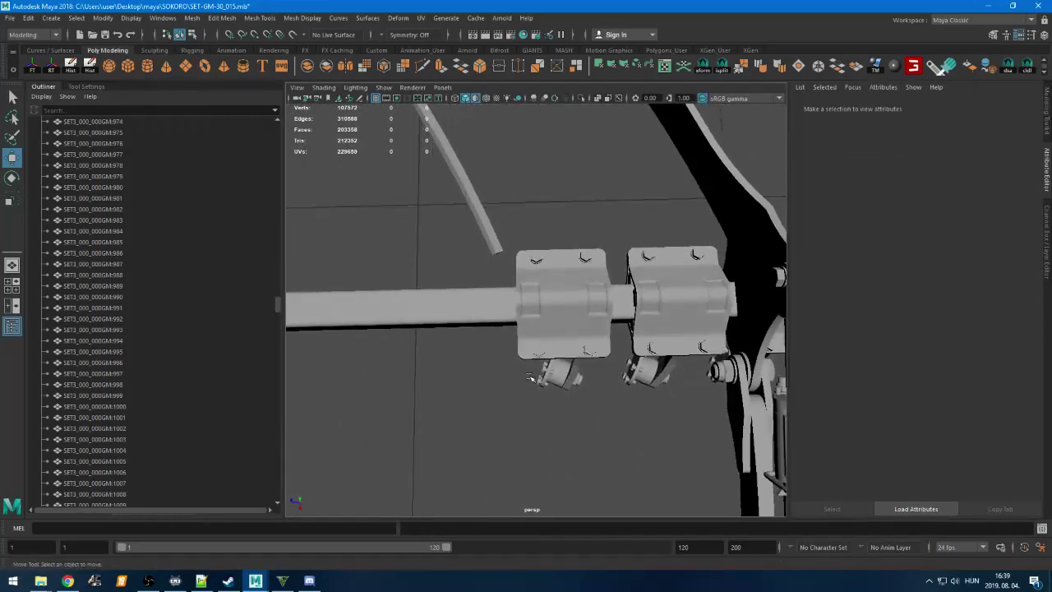
{"action": "left_click_drag", "start_coordinate": [570, 388], "coordinate": [605, 417]}
{"action": "key", "text": "Delete"}
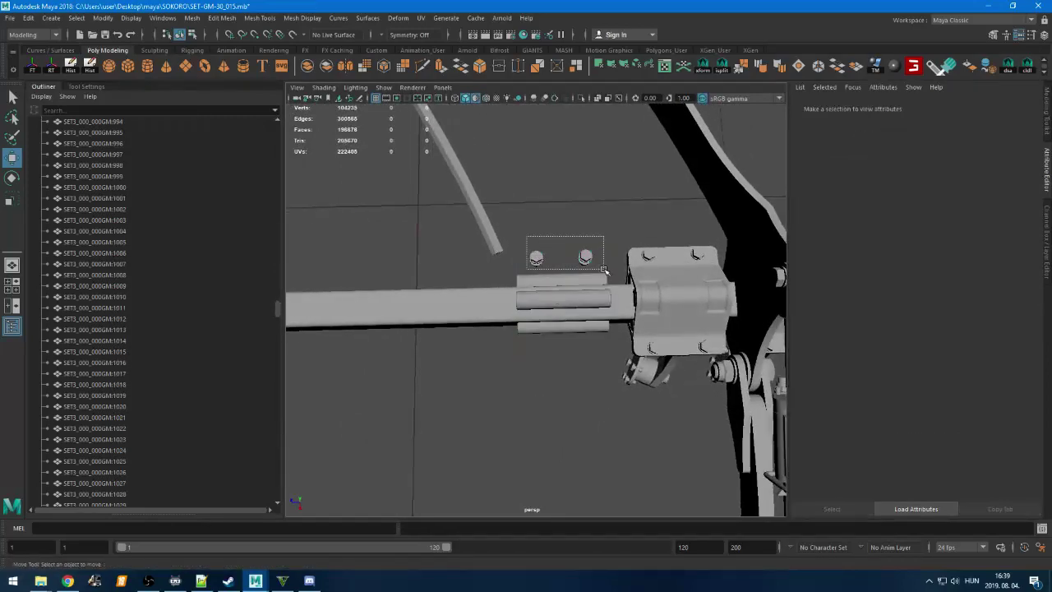
{"action": "left_click_drag", "start_coordinate": [601, 278], "coordinate": [603, 278]}
{"action": "key", "text": "Delete"}
Delete the top and front rods left on the crossbar just beyond the diagonal strut's end
{"action": "left_click", "coordinate": [580, 298]}
{"action": "key", "text": "Delete"}
{"action": "left_click", "coordinate": [574, 329]}
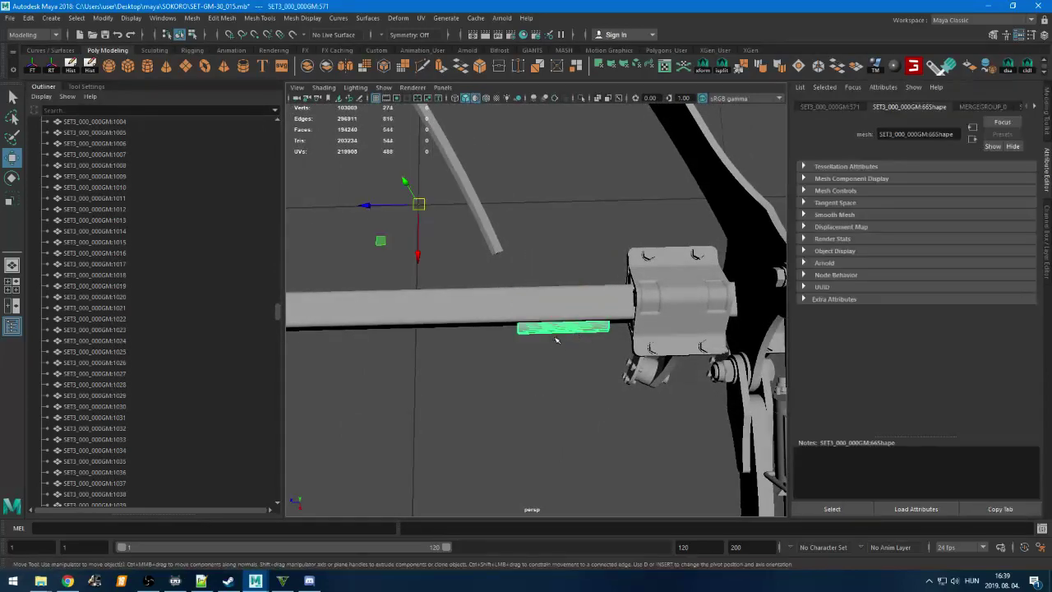
{"action": "left_click_drag", "start_coordinate": [556, 338], "coordinate": [509, 346], "text": "alt"}
{"action": "key", "text": "Delete"}
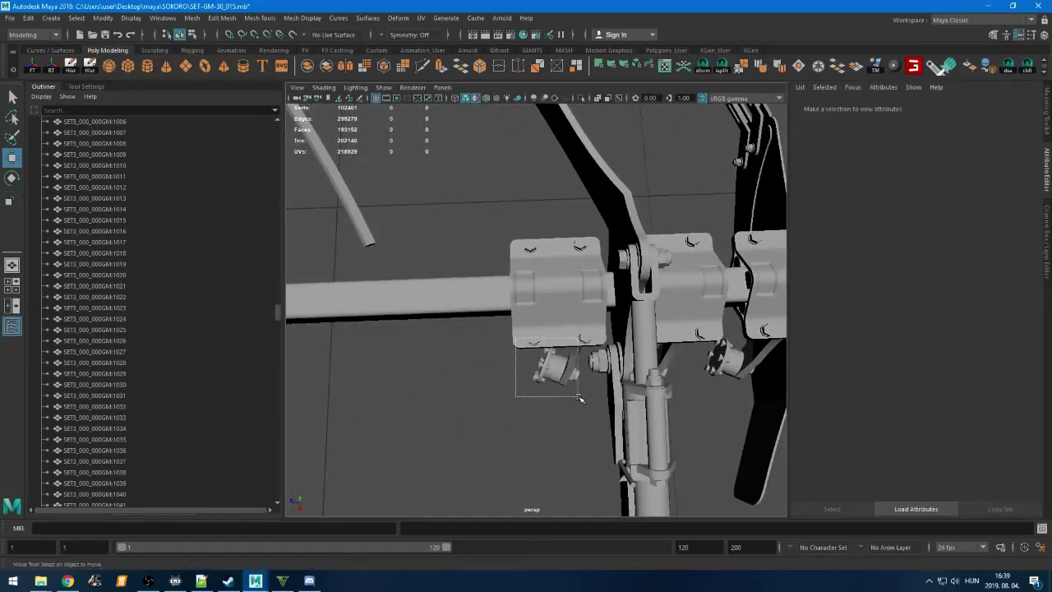
Delete the last clamp before the side plate and cylinder with its disc arm, hub, rear bolts and rear rod
{"action": "left_click_drag", "start_coordinate": [579, 397], "coordinate": [580, 398]}
{"action": "key", "text": "Delete"}
{"action": "left_click_drag", "start_coordinate": [577, 264], "coordinate": [578, 265]}
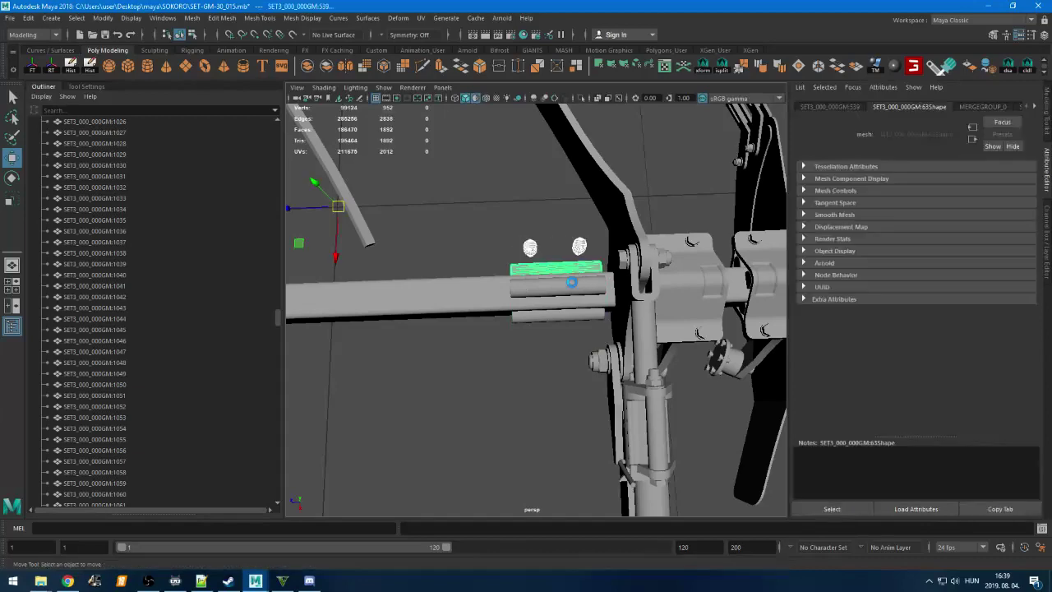
{"action": "key", "text": "Delete"}
{"action": "left_click_drag", "start_coordinate": [545, 337], "coordinate": [533, 223], "text": "alt"}
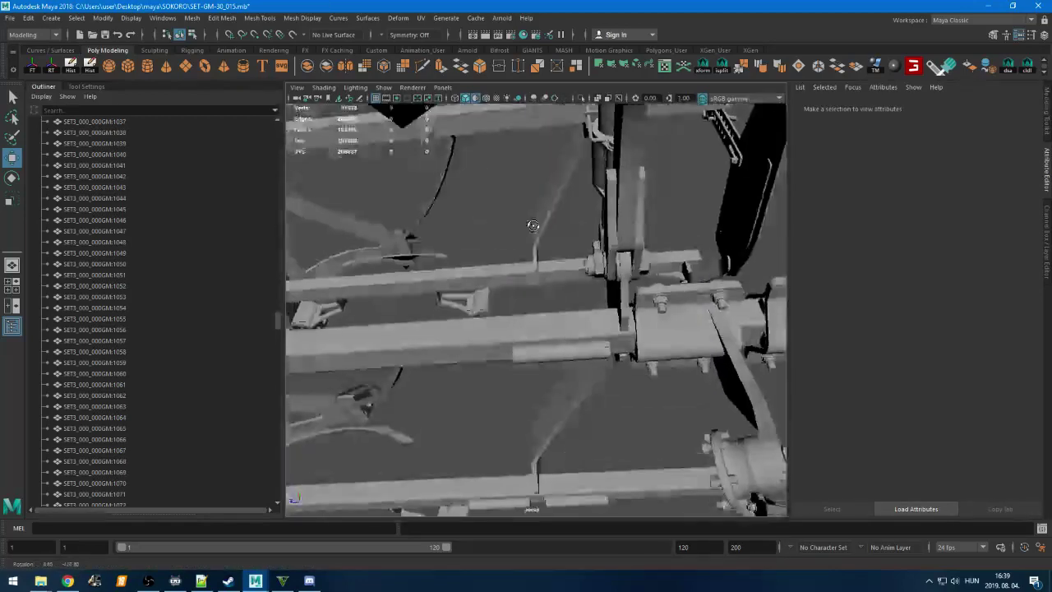
Delete the rod left under the crossbar just before the side plate and cylinder
{"action": "left_click", "coordinate": [569, 359]}
{"action": "key", "text": "Delete"}
Delete the two clamps on the crossbar's end beyond the cylinder, together with their hubs
{"action": "left_click_drag", "start_coordinate": [597, 338], "coordinate": [518, 421], "text": "alt"}
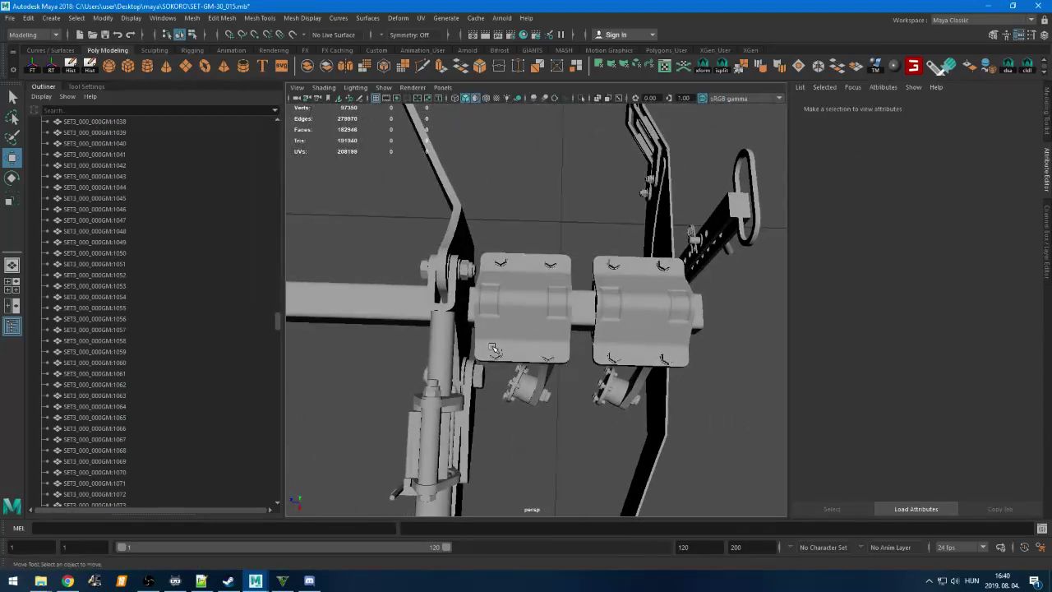
{"action": "left_click_drag", "start_coordinate": [646, 419], "coordinate": [646, 420]}
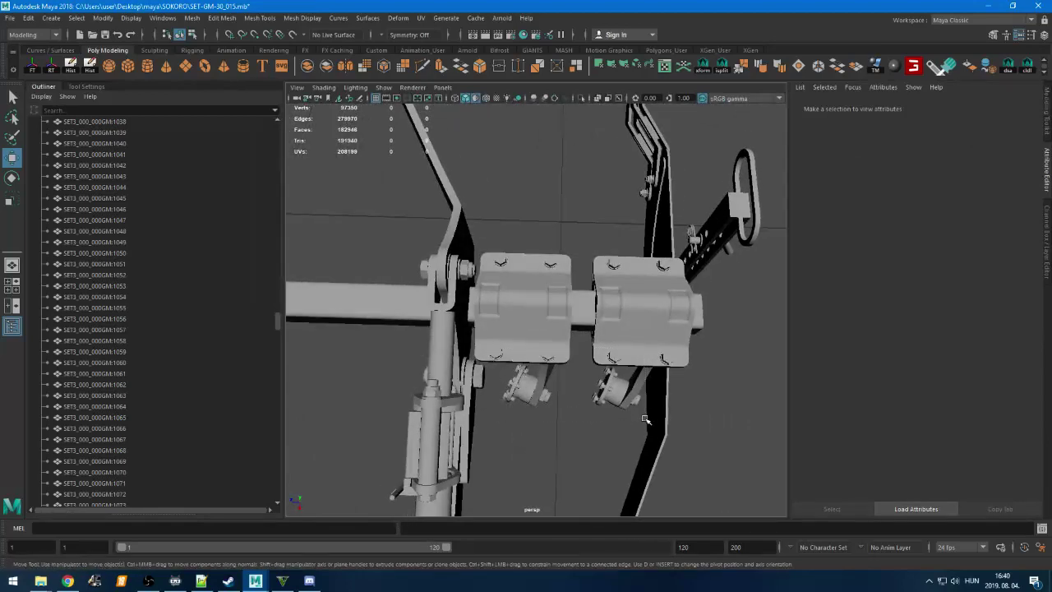
{"action": "left_click_drag", "start_coordinate": [703, 465], "coordinate": [651, 389]}
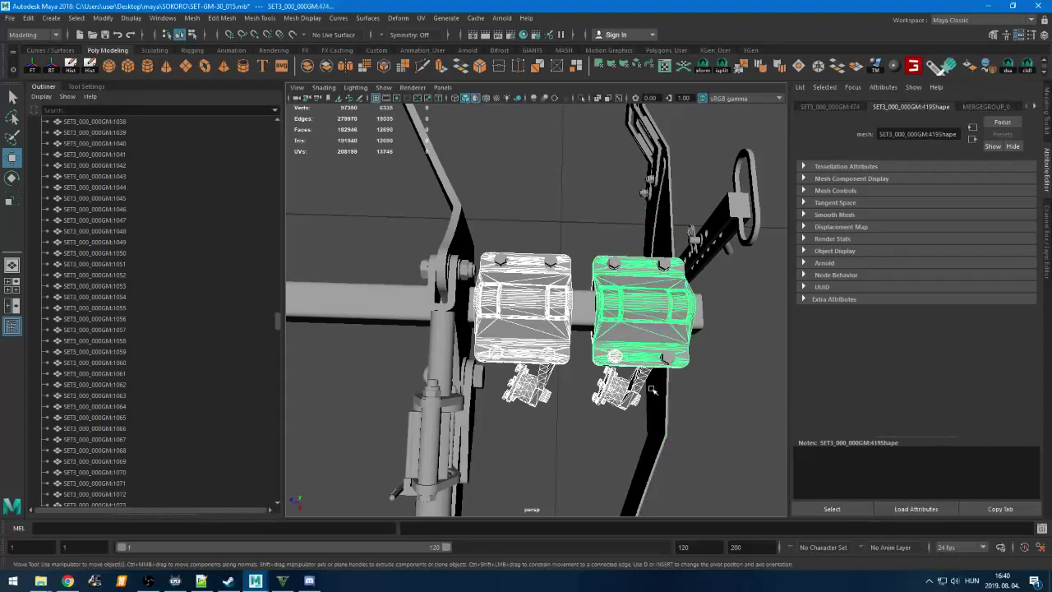
{"action": "key", "text": "Delete"}
{"action": "left_click_drag", "start_coordinate": [558, 278], "coordinate": [561, 281]}
{"action": "key", "text": "Delete"}
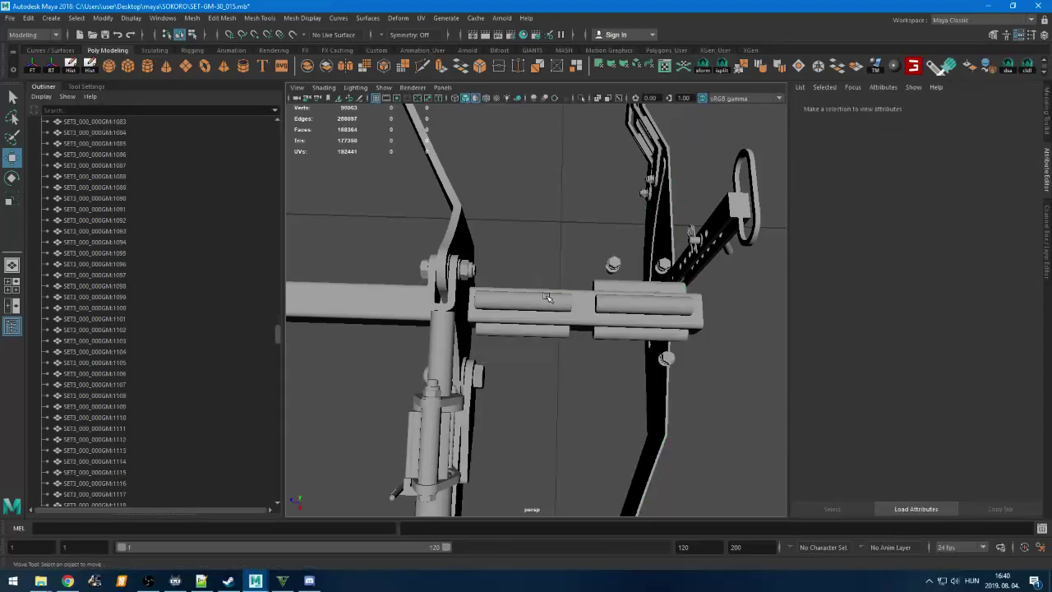
Delete the front and underside rods left by both clamps on the crossbar's end
{"action": "left_click", "coordinate": [547, 300]}
{"action": "key", "text": "Delete"}
{"action": "left_click", "coordinate": [545, 334]}
{"action": "key", "text": "Delete"}
{"action": "left_click", "coordinate": [621, 333]}
{"action": "key", "text": "Delete"}
{"action": "left_click", "coordinate": [624, 312]}
{"action": "key", "text": "Delete"}
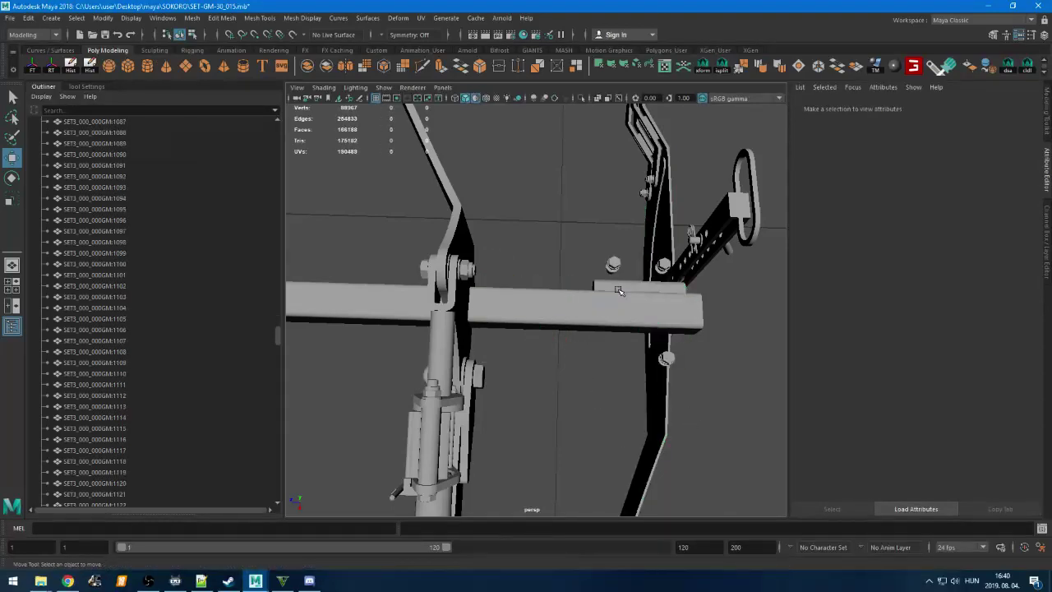
{"action": "left_click", "coordinate": [608, 302]}
{"action": "key", "text": "Delete"}
{"action": "key", "text": "ctrl+z"}
Delete the last top rod and the loose bolts remaining around the crossbar's end
{"action": "left_click_drag", "start_coordinate": [601, 248], "coordinate": [626, 286]}
{"action": "key", "text": "Delete"}
{"action": "left_click_drag", "start_coordinate": [622, 369], "coordinate": [513, 369], "text": "alt"}
{"action": "left_click", "coordinate": [609, 345]}
{"action": "left_click", "coordinate": [567, 351], "text": "shift"}
{"action": "key", "text": "Delete"}
{"action": "key", "text": "Delete"}
{"action": "left_click_drag", "start_coordinate": [566, 280], "coordinate": [539, 319]}
{"action": "key", "text": "Delete"}
Examine the cleaned crossbars, side plates and rollers of the harrow from several sides
{"action": "left_click", "coordinate": [540, 320]}
{"action": "left_click_drag", "start_coordinate": [657, 337], "coordinate": [580, 361], "text": "alt"}
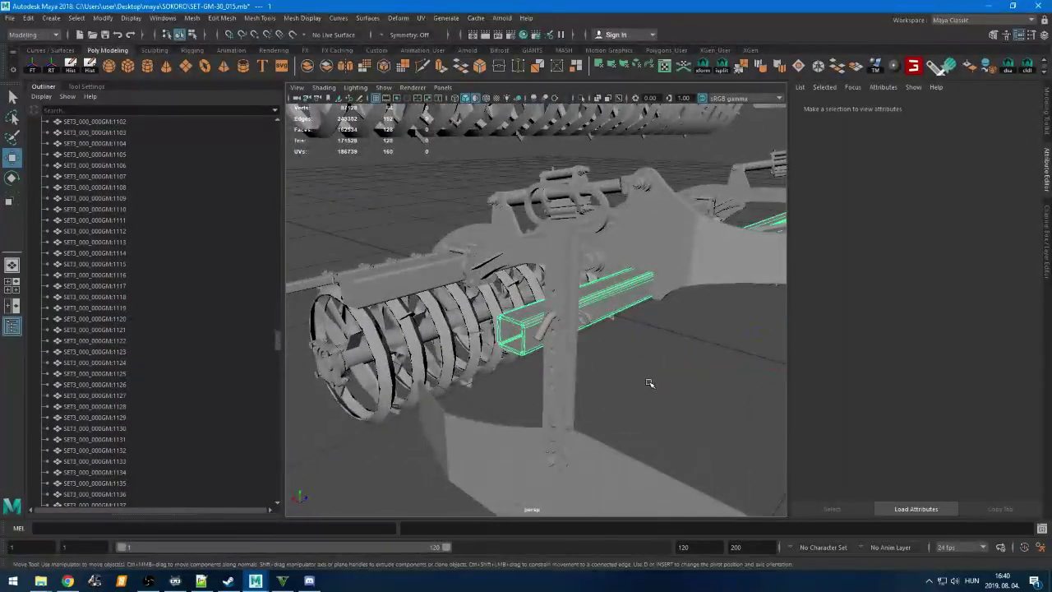
{"action": "left_click", "coordinate": [648, 382]}
{"action": "left_click_drag", "start_coordinate": [649, 383], "coordinate": [592, 300], "text": "alt"}
{"action": "mouse_move", "coordinate": [576, 378]}
{"action": "left_mouse_down", "text": "alt"}
{"action": "mouse_move", "coordinate": [579, 427]}
{"action": "mouse_move", "coordinate": [566, 353]}
{"action": "mouse_move", "coordinate": [601, 383]}
{"action": "mouse_move", "coordinate": [608, 428]}
{"action": "mouse_move", "coordinate": [579, 391]}
{"action": "left_mouse_up", "text": "alt"}
{"action": "left_click_drag", "start_coordinate": [586, 330], "coordinate": [541, 435], "text": "alt"}
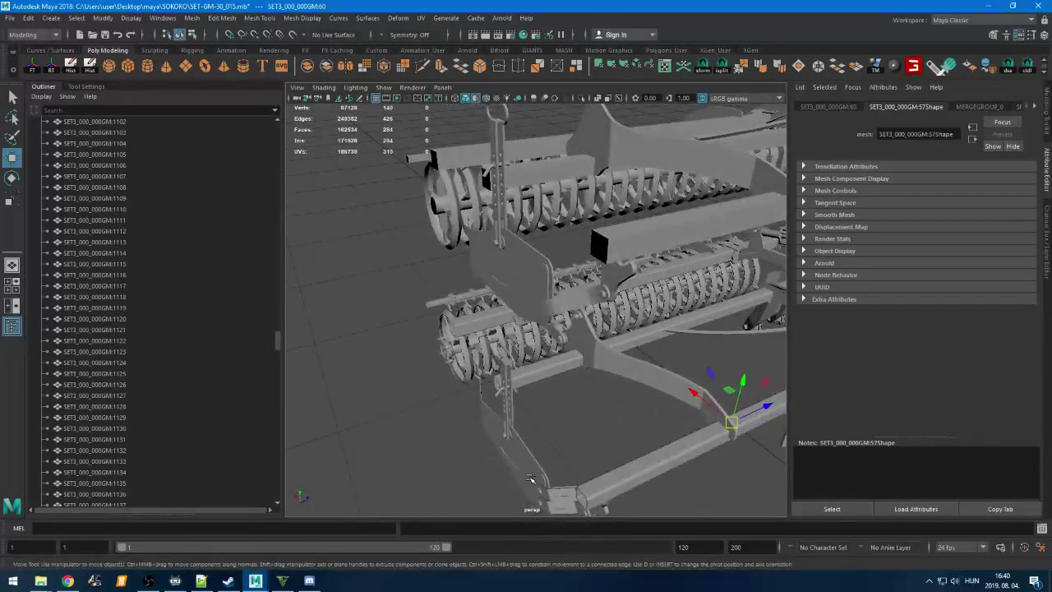
{"action": "left_click_drag", "start_coordinate": [587, 345], "coordinate": [509, 353], "text": "alt"}
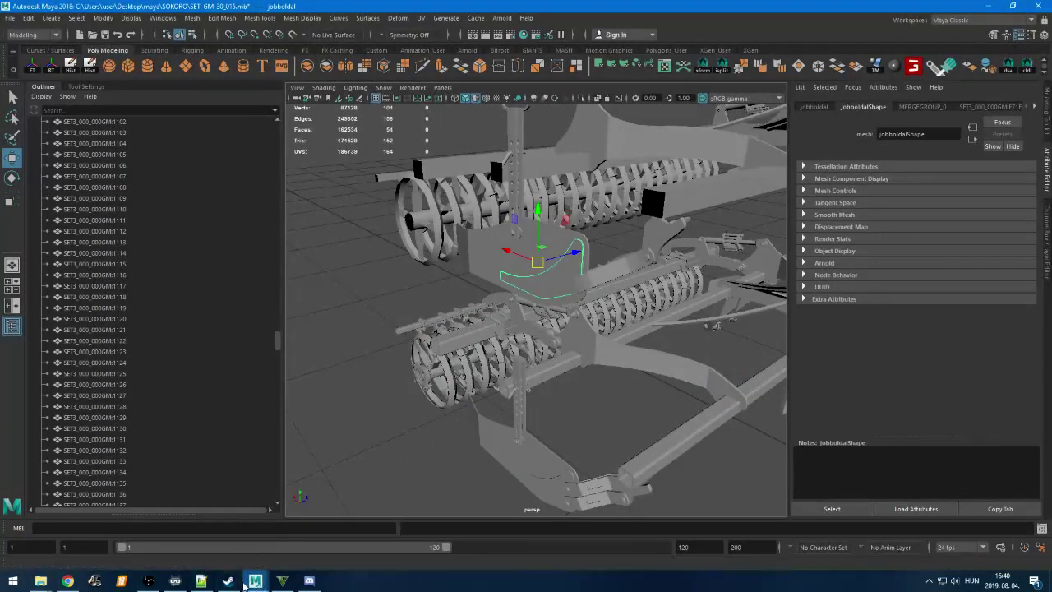
Switch to Grand Theft Auto V and bring the Open Broadcaster Software window to the front
{"action": "left_click", "coordinate": [286, 581]}
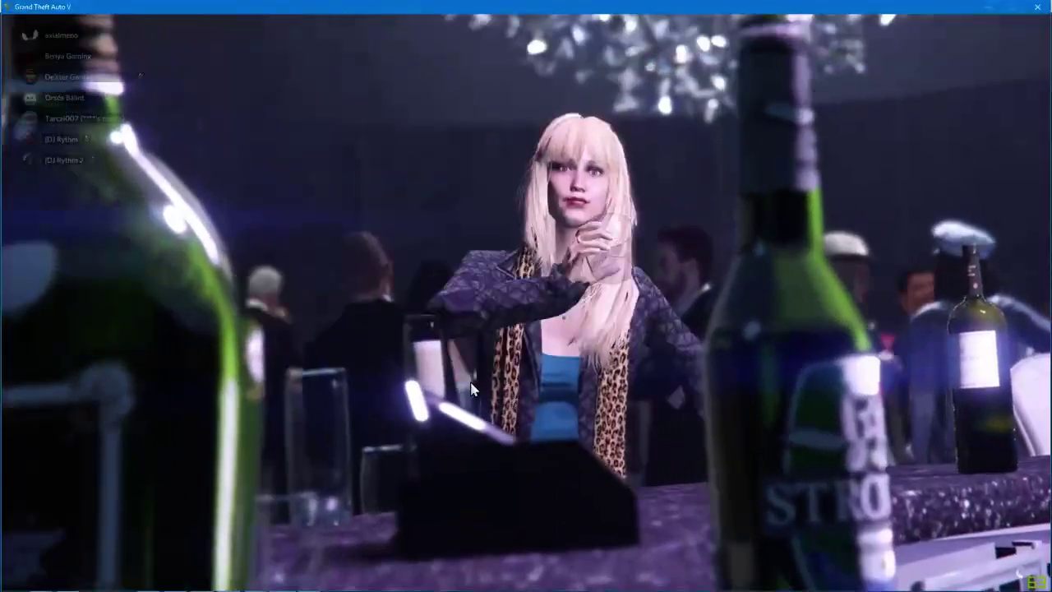
{"action": "key", "text": "alt+Tab"}
{"action": "key", "text": "alt+Tab"}
{"action": "key", "text": "alt+Tab"}
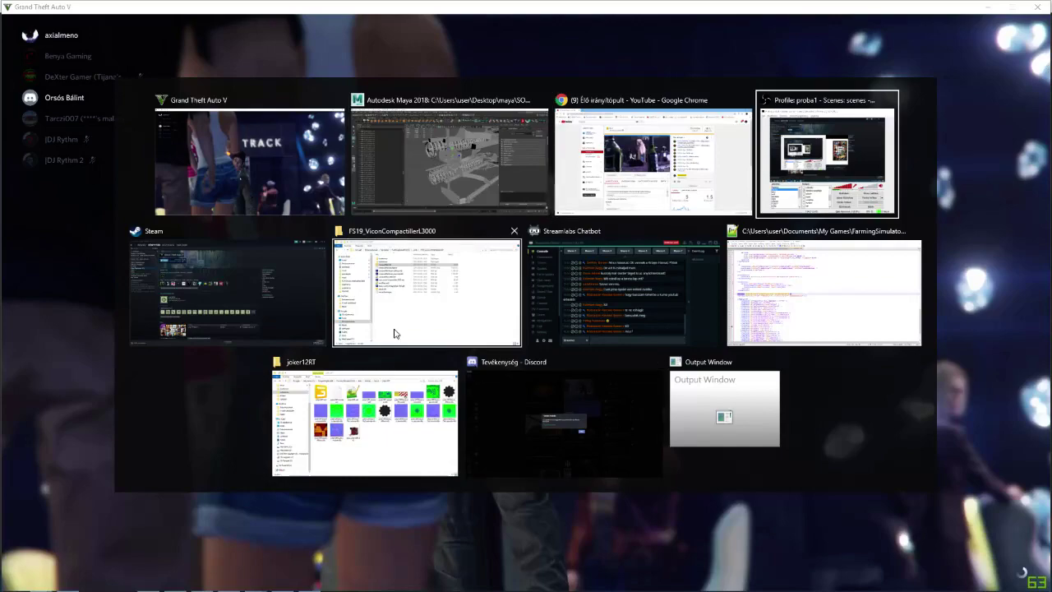
{"action": "left_click", "coordinate": [311, 179]}
{"action": "key", "text": "alt+Tab"}
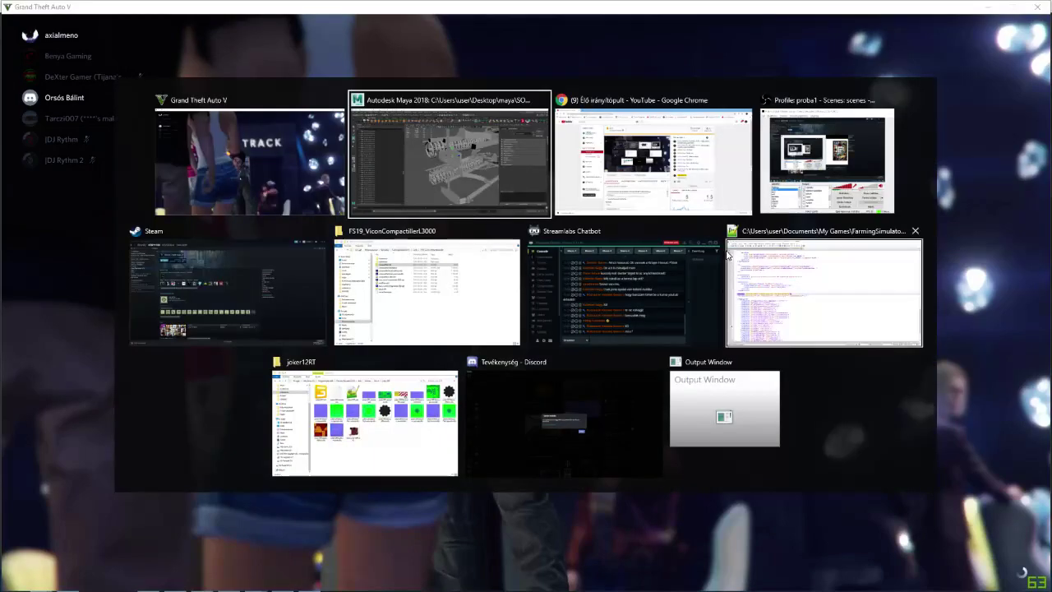
{"action": "left_click", "coordinate": [813, 194]}
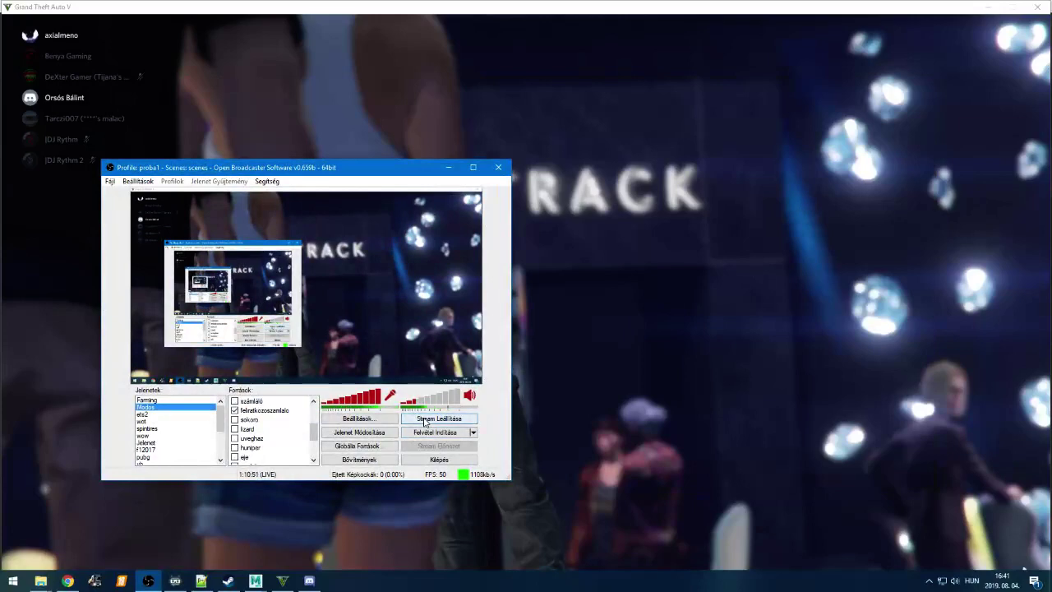